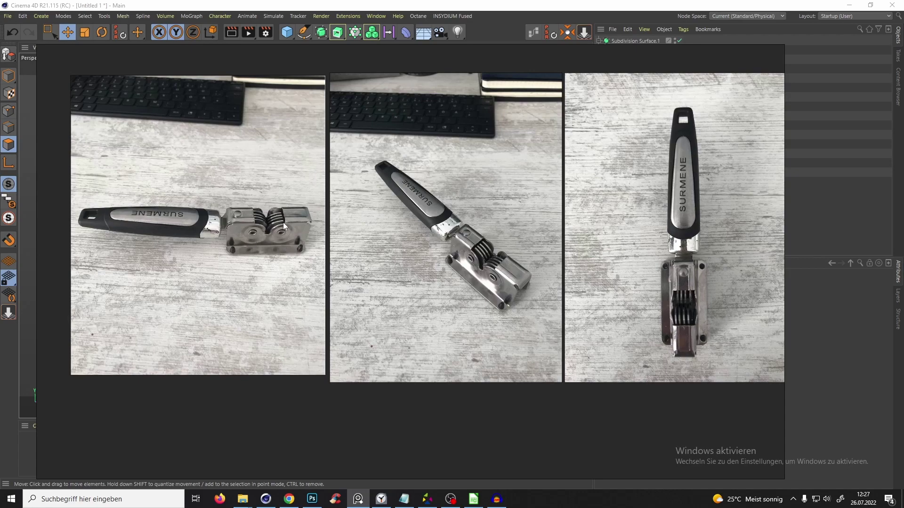
- Examine the knife sharpener's reference photos and renders on the reference board
middle_click_drag(284, 222, 307, 222, "alt")
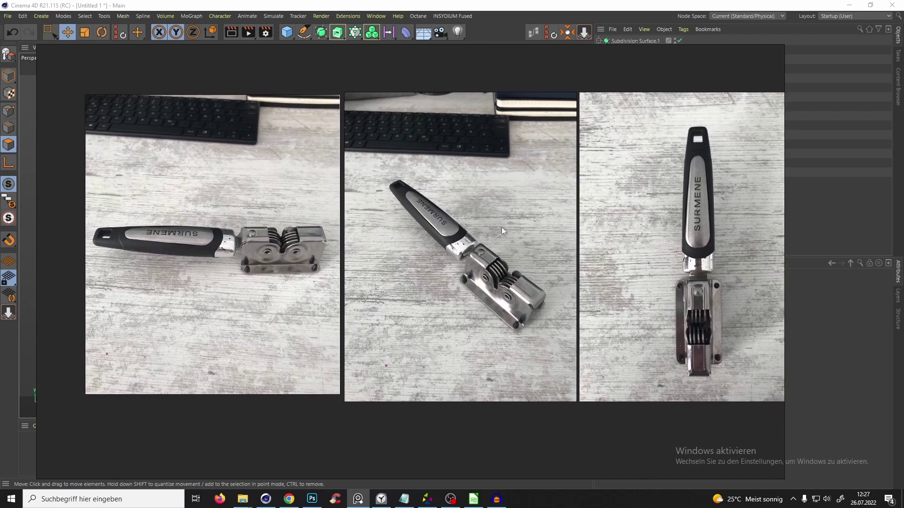
middle_click_drag(594, 226, 558, 235)
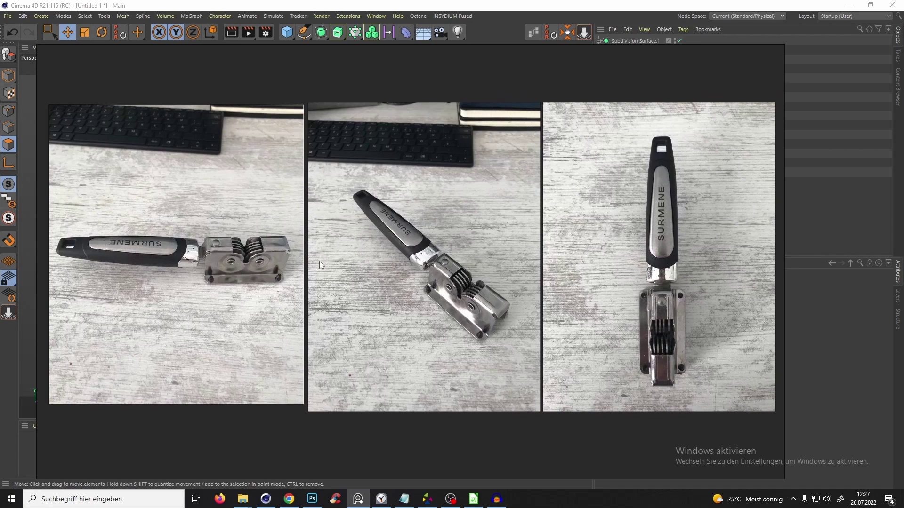
middle_click_drag(380, 257, 349, 258)
scroll(373, 258, "down", 3)
middle_click_drag(466, 232, 411, 219)
scroll(451, 221, "up", 2)
middle_click_drag(555, 365, 531, 378)
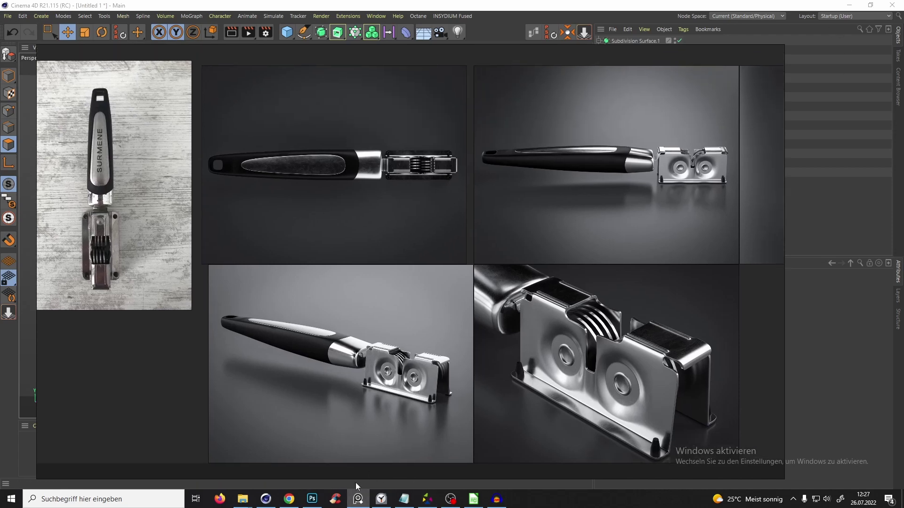
- Show the finished sharpener model shaded with wireframe lines and inspect the topology of its front part
left_click(358, 499)
mouse_move(454, 190)
left_mouse_down("alt")
mouse_move(445, 265)
mouse_move(443, 207)
mouse_move(440, 241)
mouse_move(451, 201)
mouse_move(443, 191)
left_mouse_up("alt")
key("n")
key("b")
left_click(358, 499)
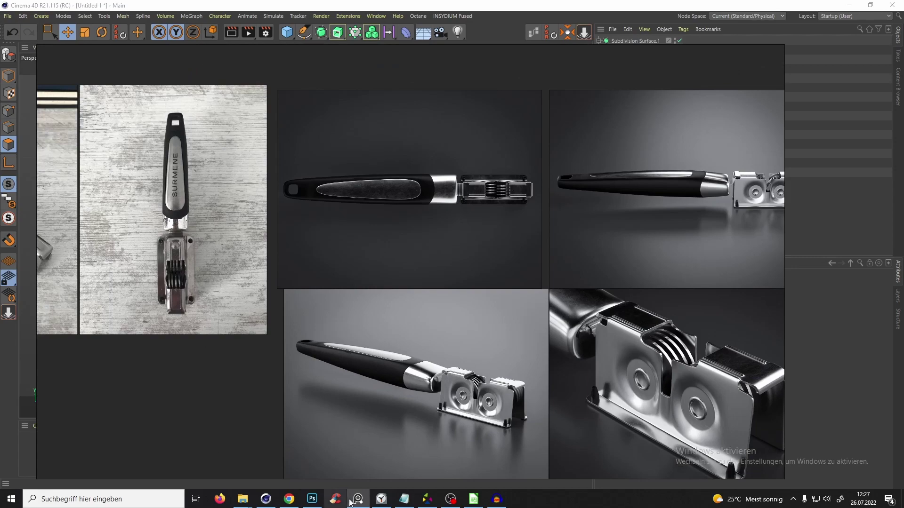
left_click(358, 499)
left_click_drag(387, 320, 414, 240, "alt")
left_click_drag(280, 193, 358, 241, "alt")
right_click_drag(357, 241, 445, 249, "alt")
middle_click_drag(420, 237, 414, 220, "alt")
right_click_drag(414, 219, 420, 207, "alt")
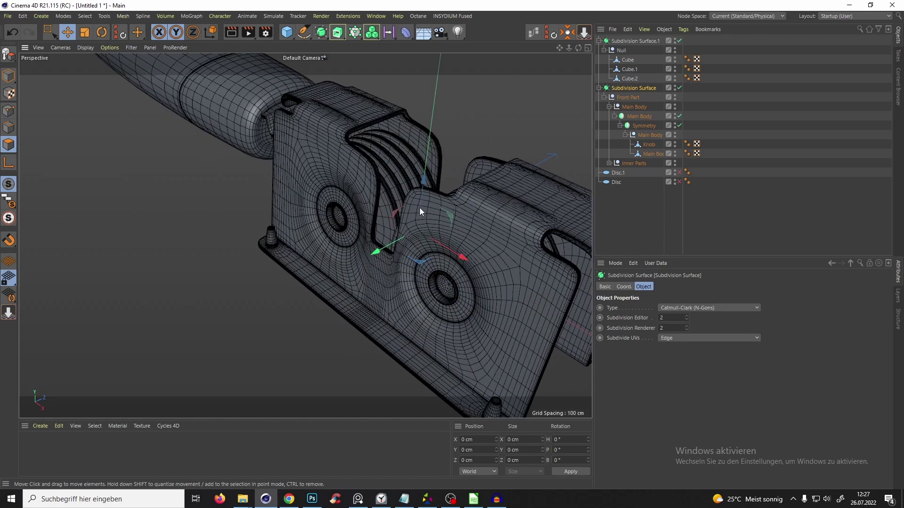
- Display the model with plain Gouraud shading and inspect the front body's round dents, base flange and knobs
key("n")
key("a")
left_click_drag(422, 289, 451, 247, "alt")
right_click_drag(451, 247, 448, 299, "alt")
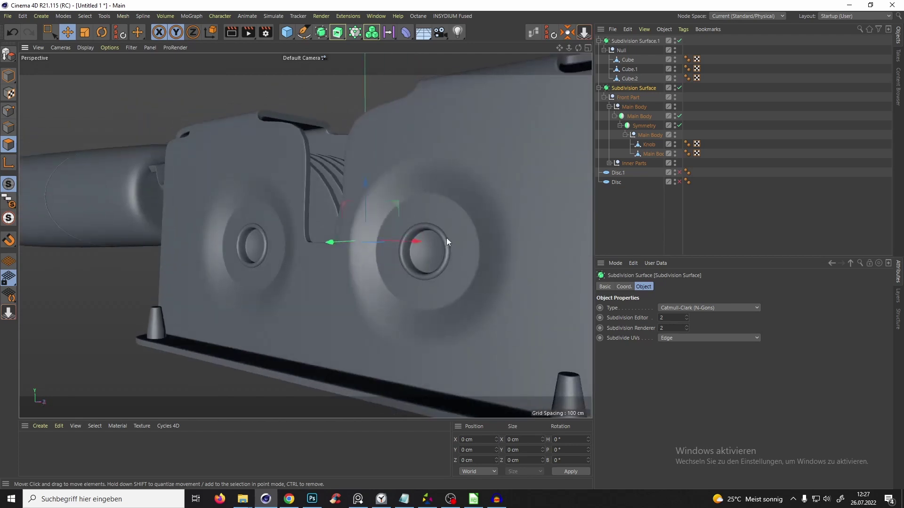
left_click_drag(377, 213, 464, 221, "alt")
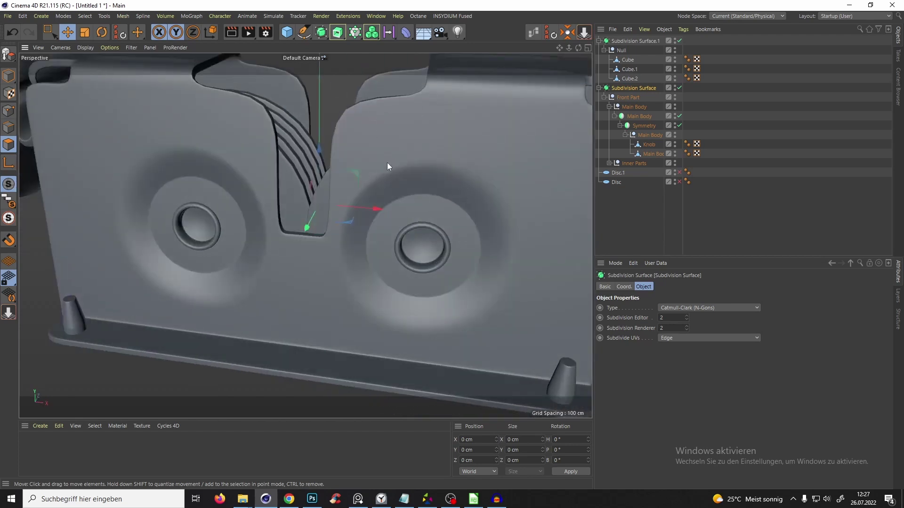
left_click_drag(394, 142, 384, 102, "alt")
left_click_drag(386, 138, 435, 275, "alt")
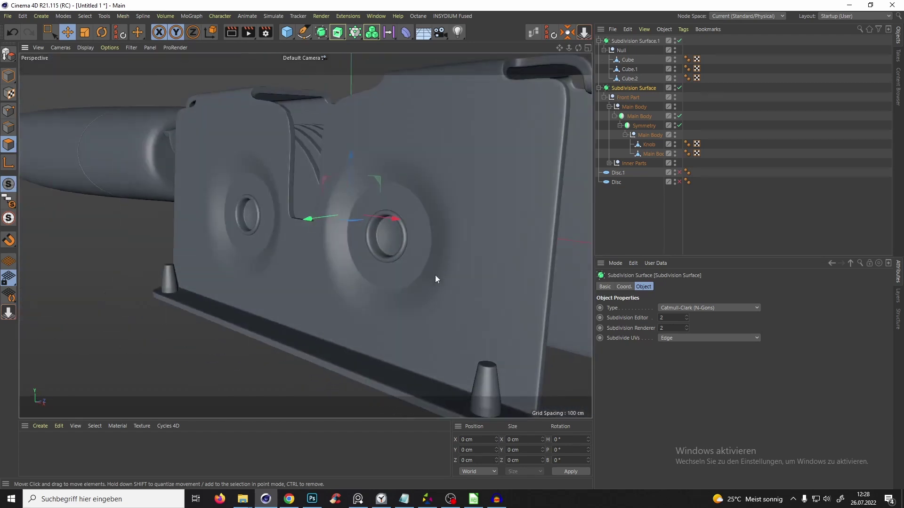
middle_click_drag(435, 275, 431, 287, "alt")
left_click_drag(419, 285, 428, 319, "alt")
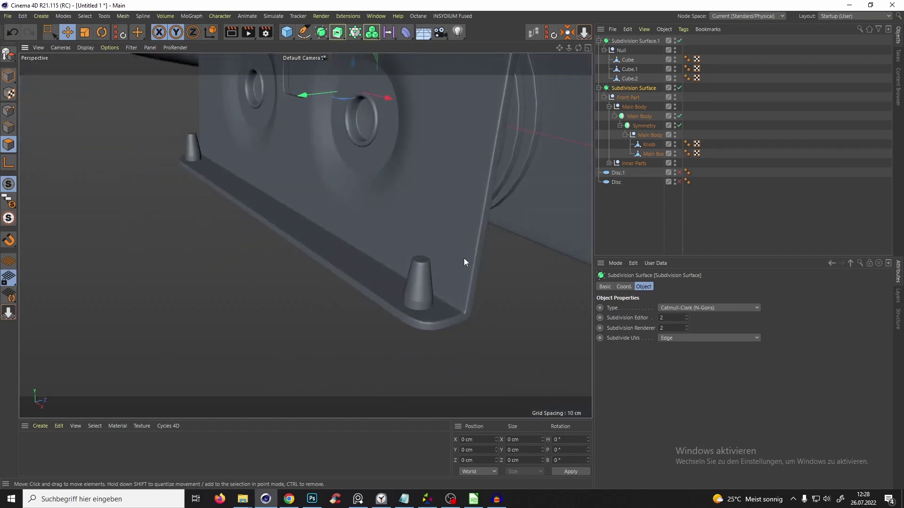
- Hide the Knob object and inspect the base flange's corner hole with and without wireframe lines
left_click(675, 143)
mouse_move(466, 257)
left_mouse_down("alt")
mouse_move(407, 279)
mouse_move(434, 286)
left_mouse_up("alt")
key("n")
key("b")
scroll(433, 286, "up", 3)
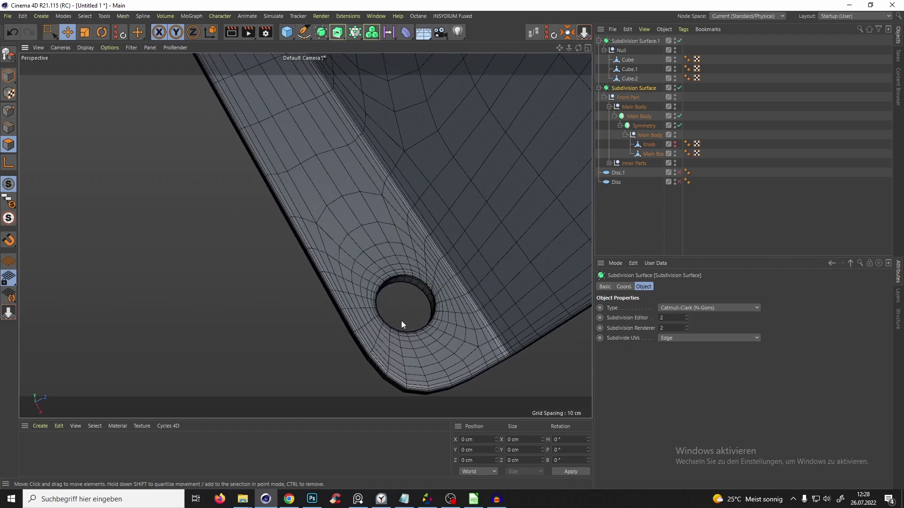
key("n")
key("a")
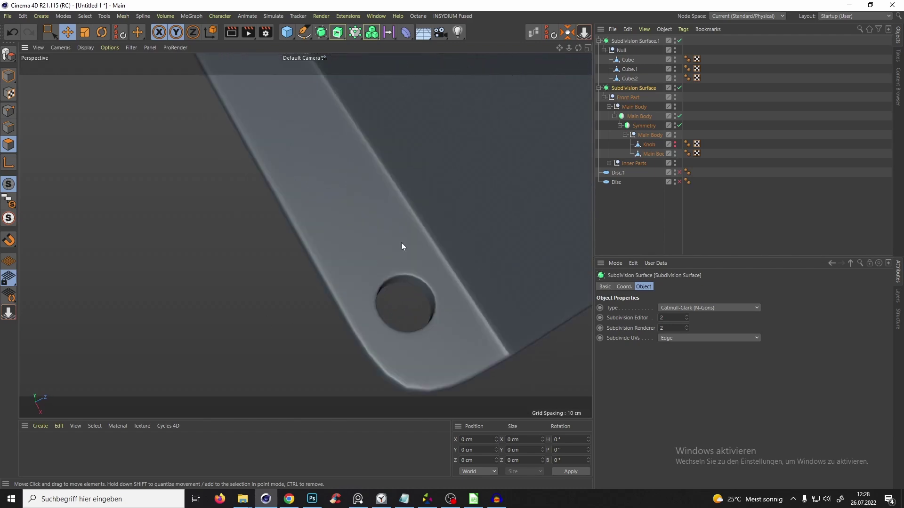
- Set the front part's Subdivision Surface editor level to 4
scroll(401, 263, "down", 3)
left_click_drag(399, 285, 354, 181, "alt")
left_click_drag(438, 279, 378, 220, "alt")
left_click(686, 317)
left_click_drag(660, 318, 695, 327)
type("4")
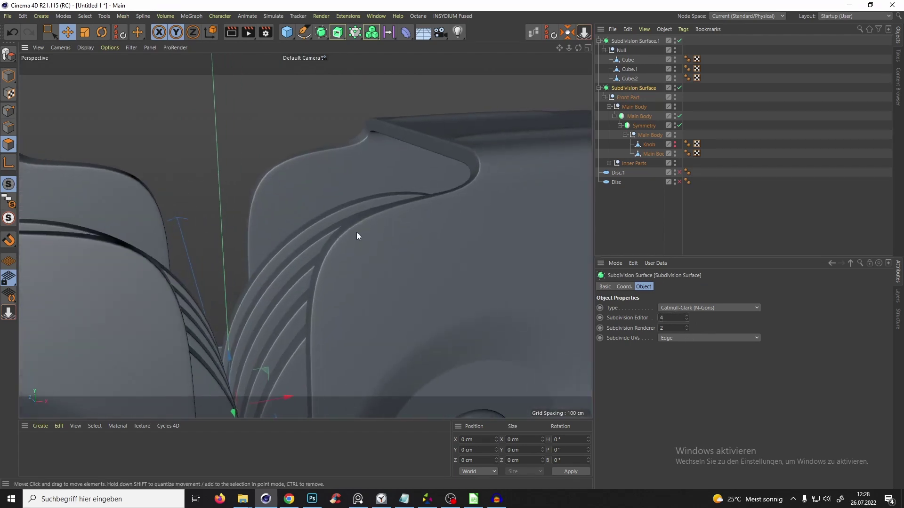
- Inspect the smoothed sharpening discs and the surrounding body edges up close, with and without wireframe lines
left_click_drag(357, 232, 454, 168, "alt")
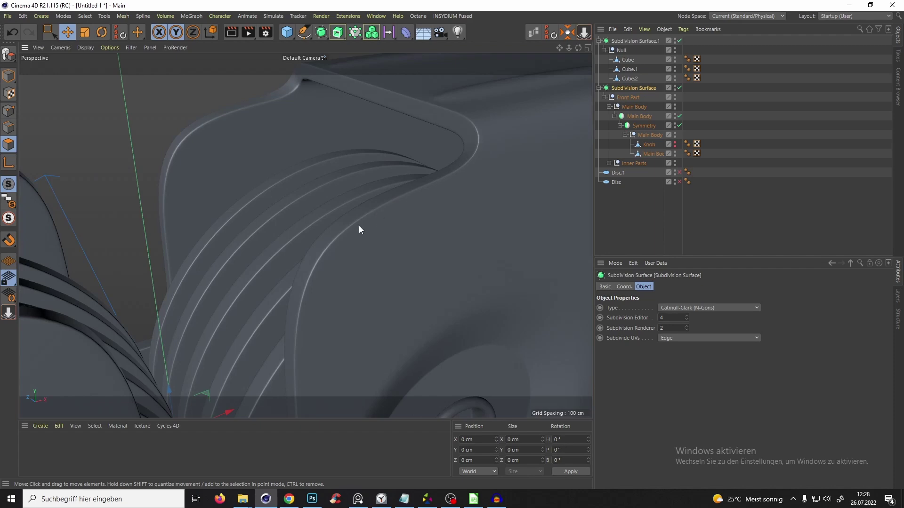
key("n")
key("b")
key("n")
key("a")
mouse_move(454, 185)
left_mouse_down("alt")
mouse_move(333, 300)
mouse_move(386, 180)
mouse_move(283, 203)
left_mouse_up("alt")
scroll(327, 243, "down", 8)
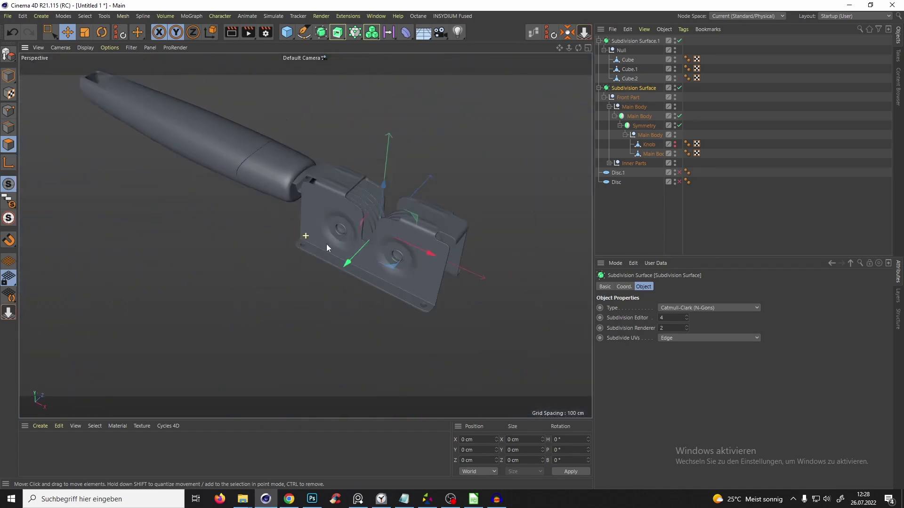
- Examine the whole sharpener model from several angles and against the overview of the reference board
left_click_drag(326, 242, 374, 258, "alt")
scroll(391, 216, "up", 3)
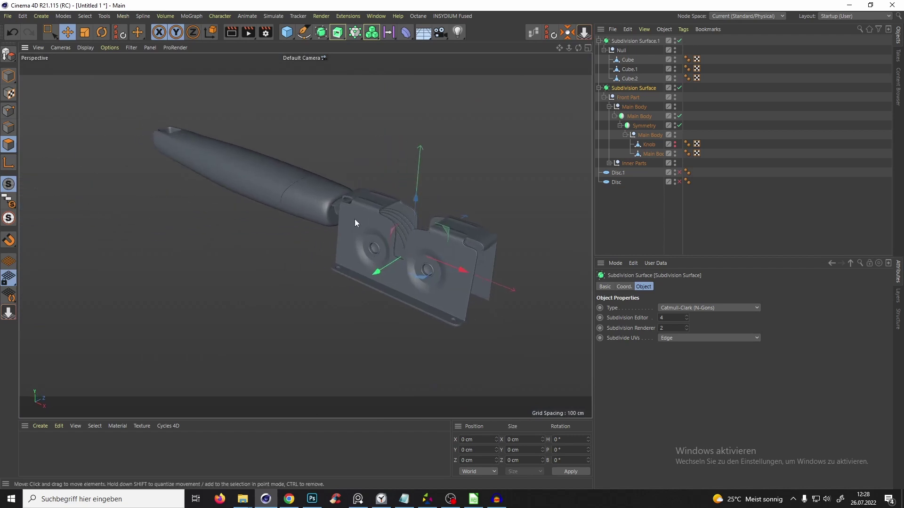
left_click_drag(355, 218, 409, 240, "alt")
scroll(374, 221, "down", 3)
scroll(404, 198, "up", 2)
left_click(358, 499)
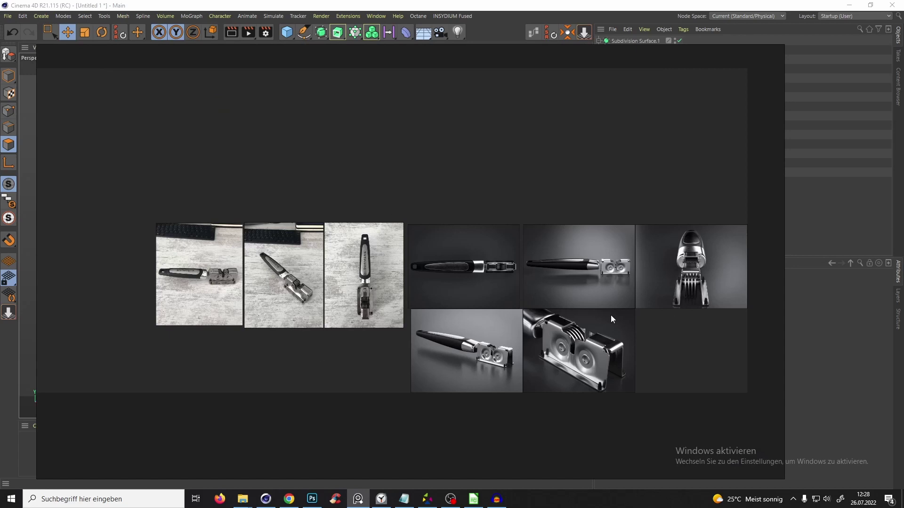
left_click(358, 499)
left_click_drag(386, 258, 368, 218, "alt")
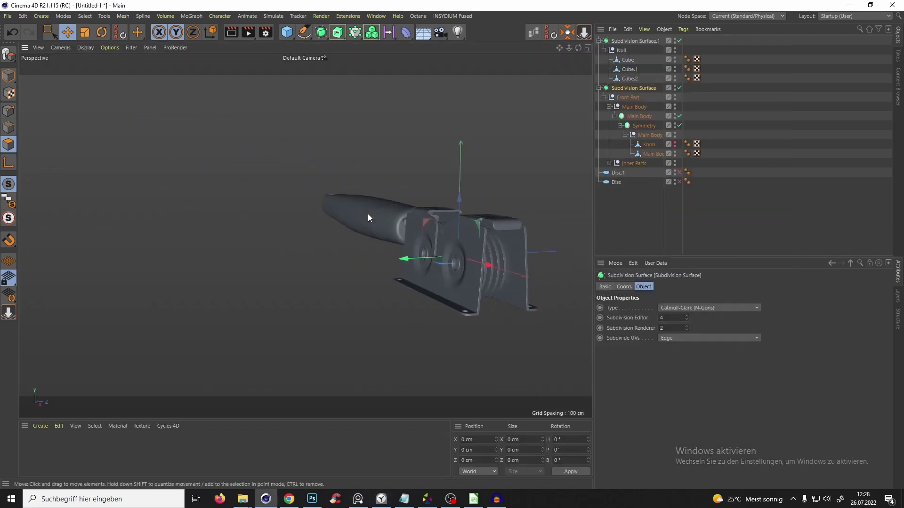
left_click_drag(372, 262, 423, 242, "alt")
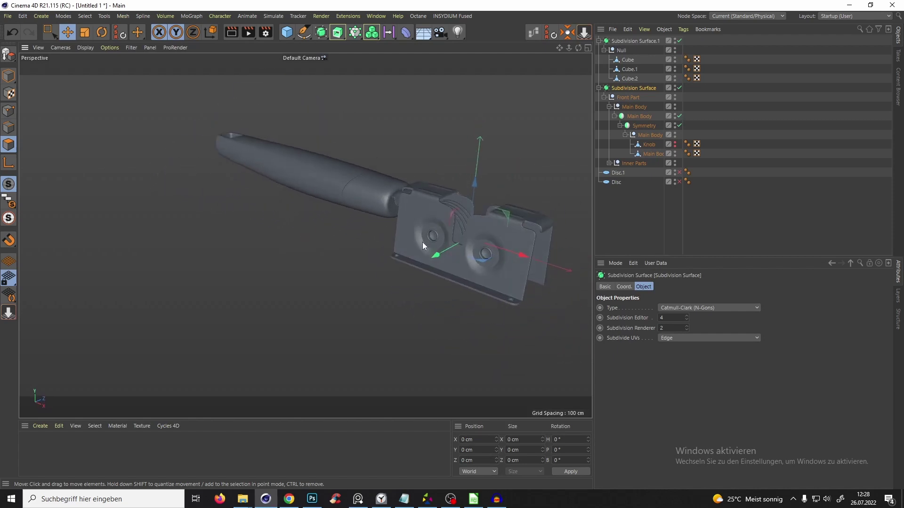
- Study the reference renders up close, especially the metal front body's cut-outs, round dents, ridges and base flange
left_click(358, 499)
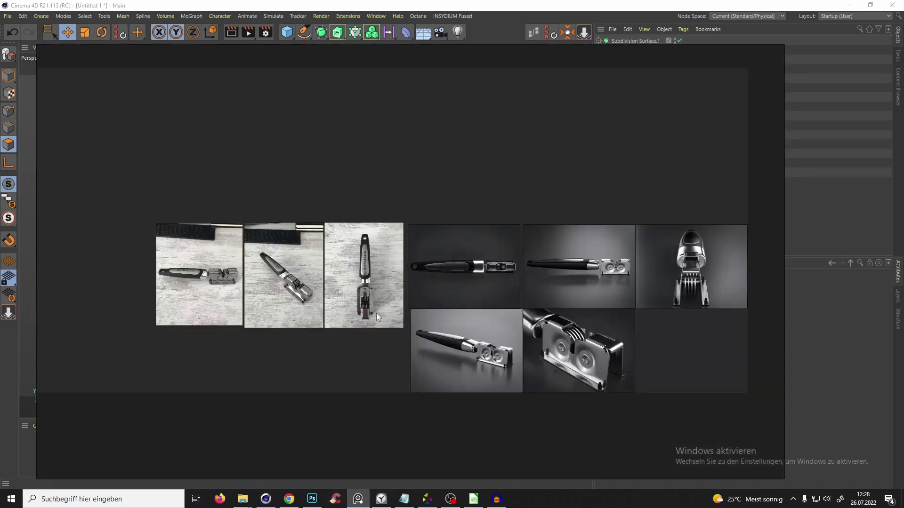
scroll(410, 280, "up", 4)
middle_click_drag(459, 314, 367, 257)
scroll(487, 330, "up", 2)
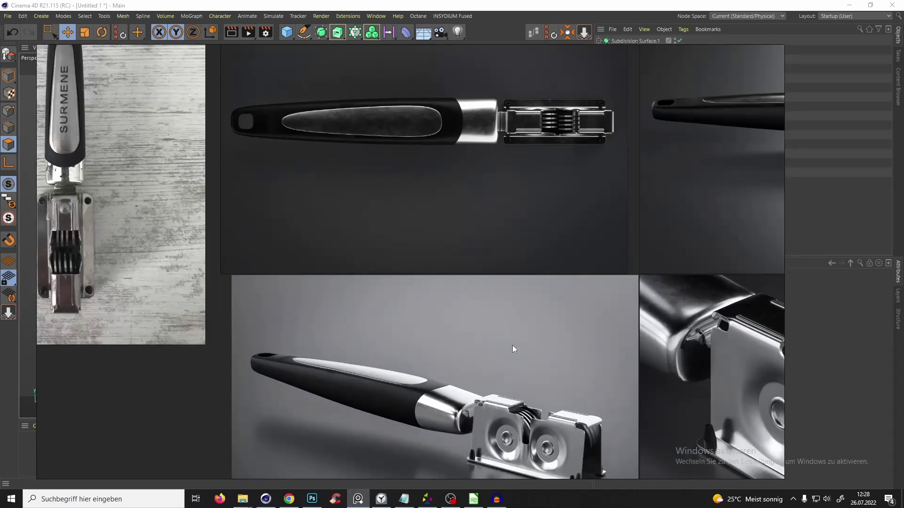
middle_click_drag(753, 414, 471, 226)
scroll(532, 234, "up", 2)
middle_click_drag(549, 238, 498, 250)
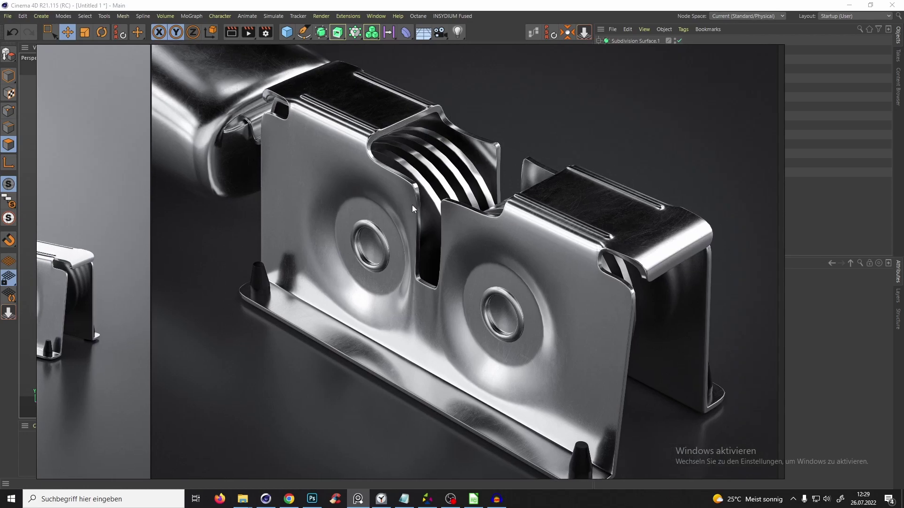
scroll(412, 205, "down", 4)
middle_click_drag(427, 230, 474, 304)
scroll(482, 224, "up", 4)
scroll(442, 279, "down", 1)
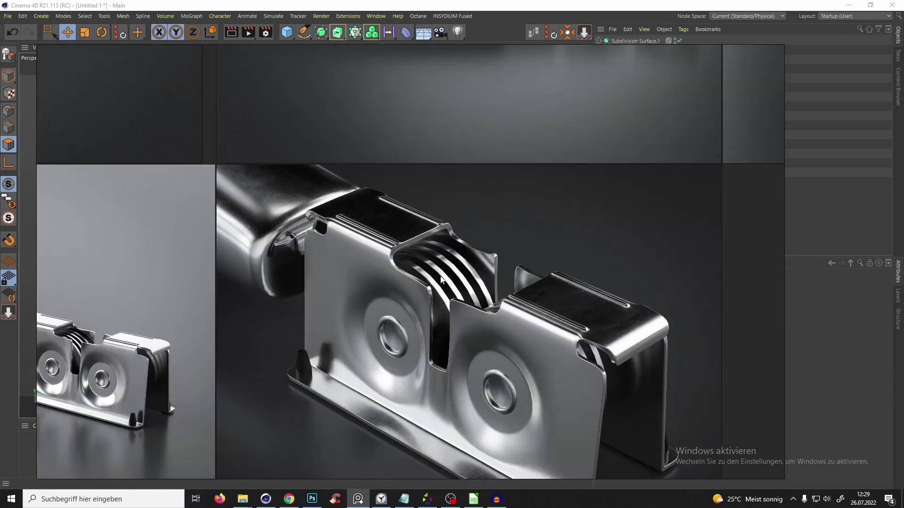
scroll(441, 279, "down", 1)
scroll(339, 273, "up", 2)
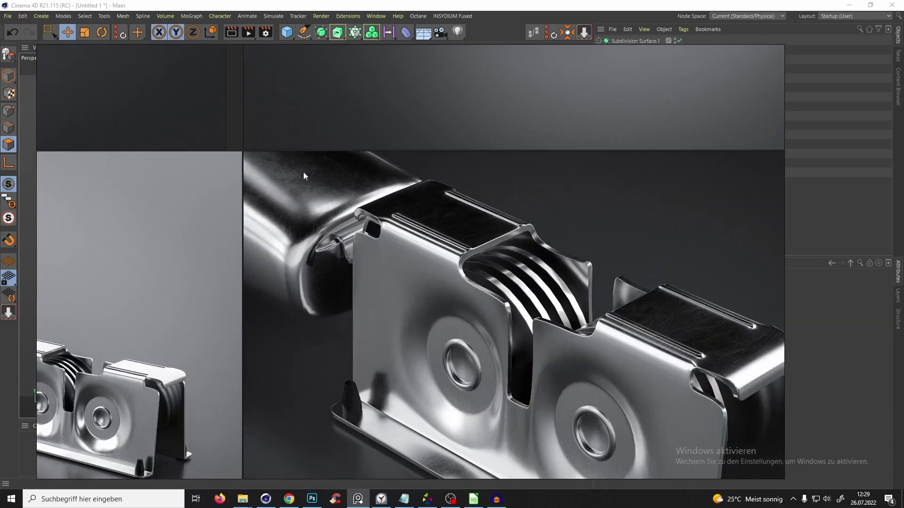
scroll(407, 285, "up", 4)
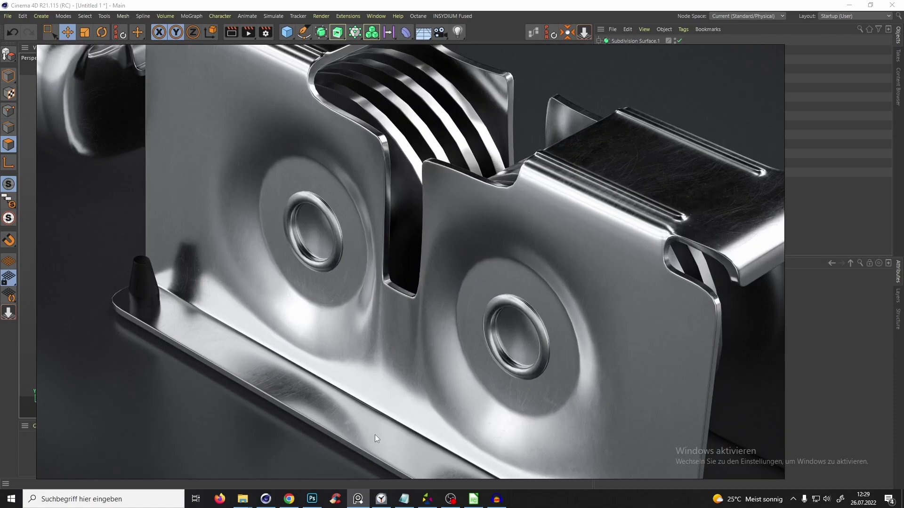
scroll(319, 346, "down", 5)
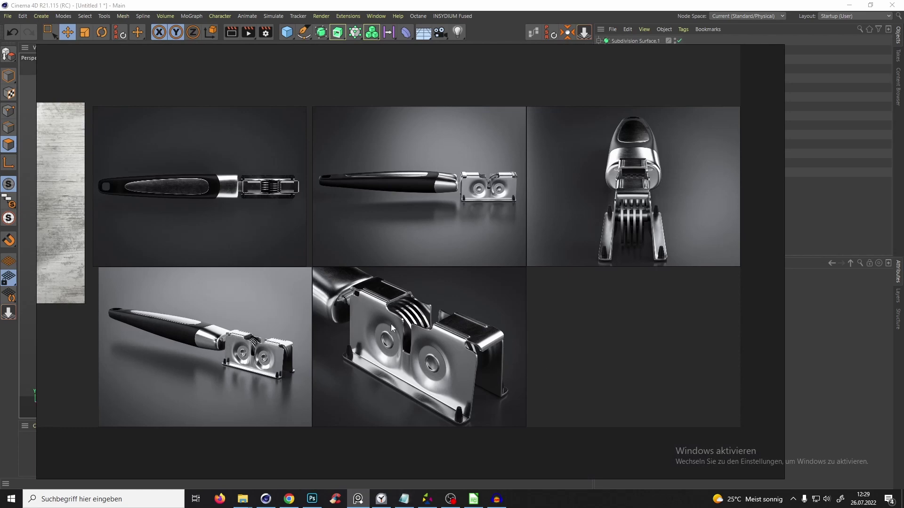
left_click(358, 499)
left_click_drag(464, 216, 436, 287, "alt")
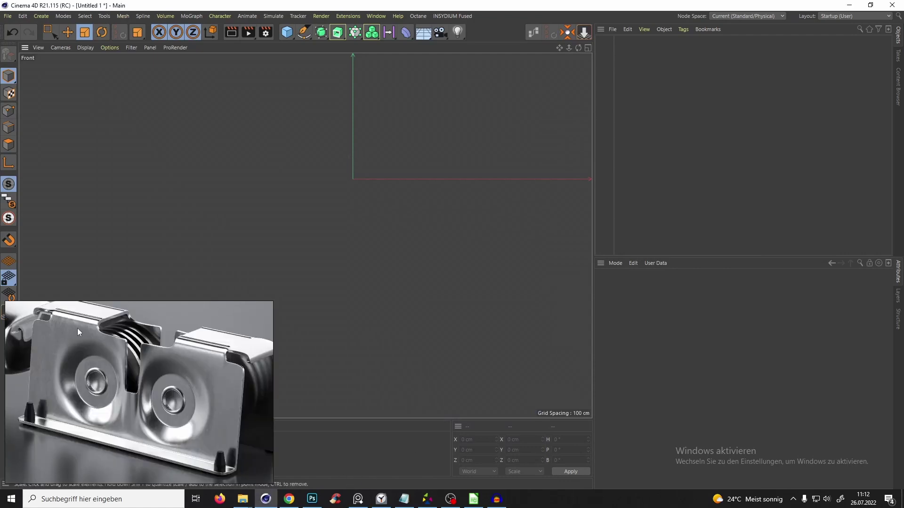
- Add a plane primitive in the front view of the empty scene and rotate it to a 90° pitch
key("F10")
middle_click(356, 314)
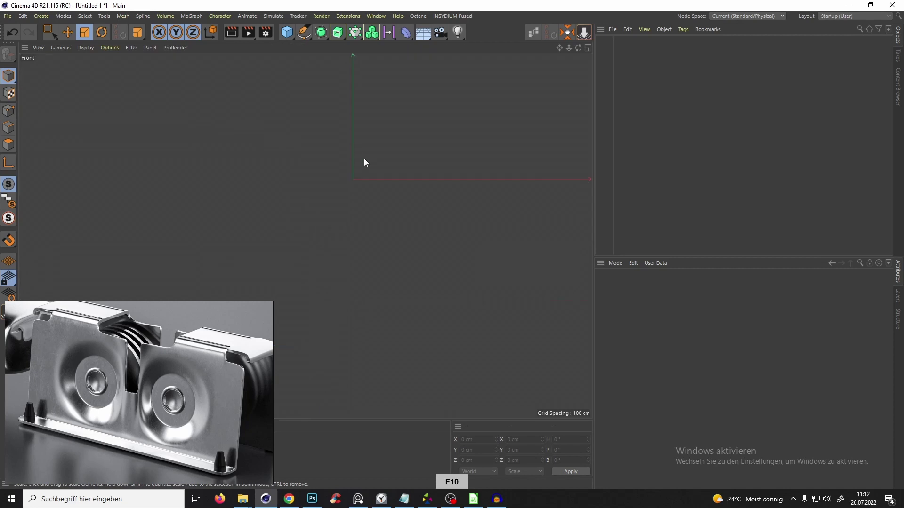
left_click_drag(286, 32, 357, 119)
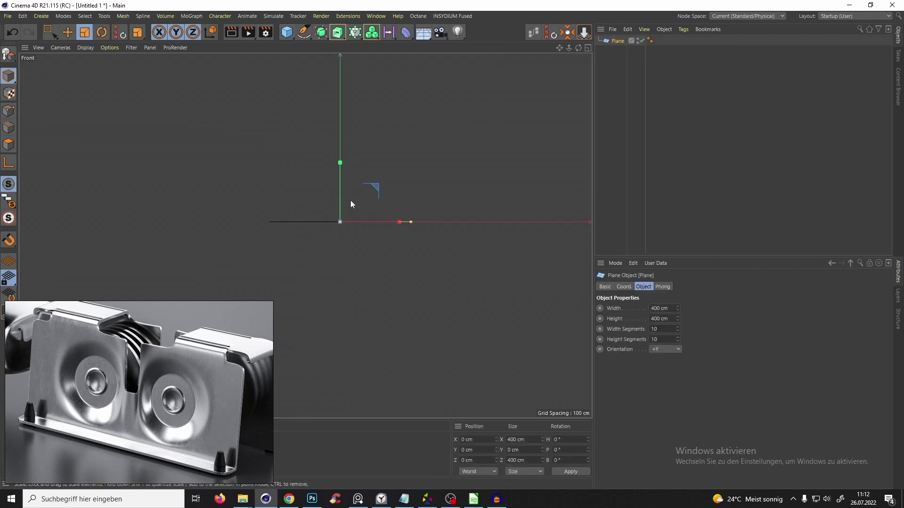
key("r")
left_click_drag(341, 186, 345, 296, "shift")
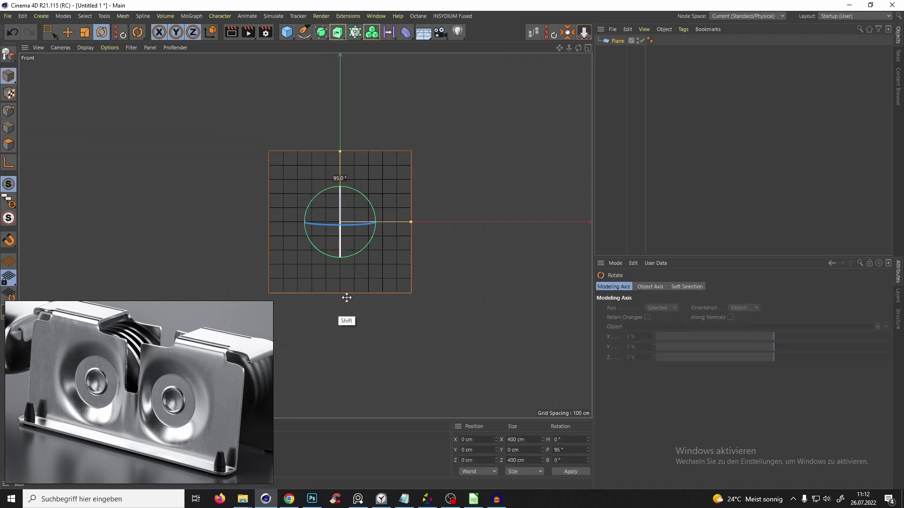
- Resize the plane to about 458 cm wide and 217 cm high to match the body's side wall
left_click_drag(340, 152, 356, 193)
left_click(618, 42)
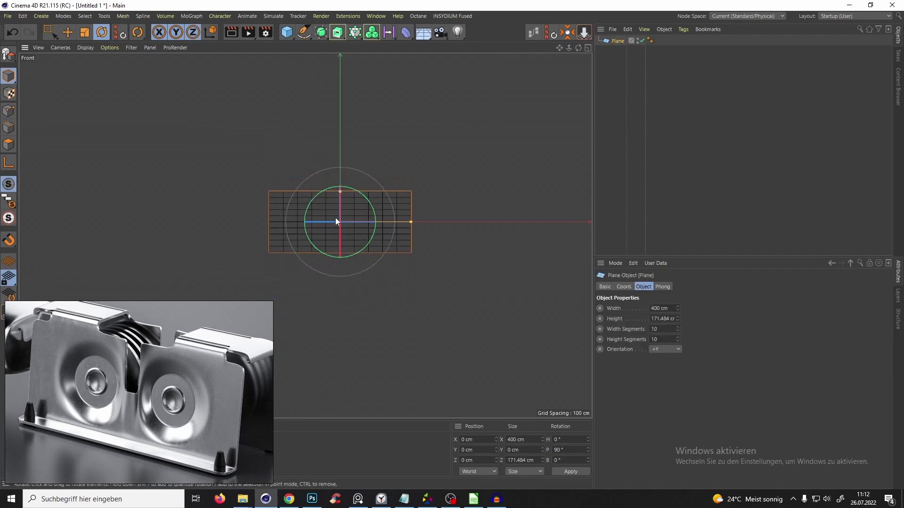
scroll(335, 218, "up", 3)
left_click_drag(343, 188, 343, 176)
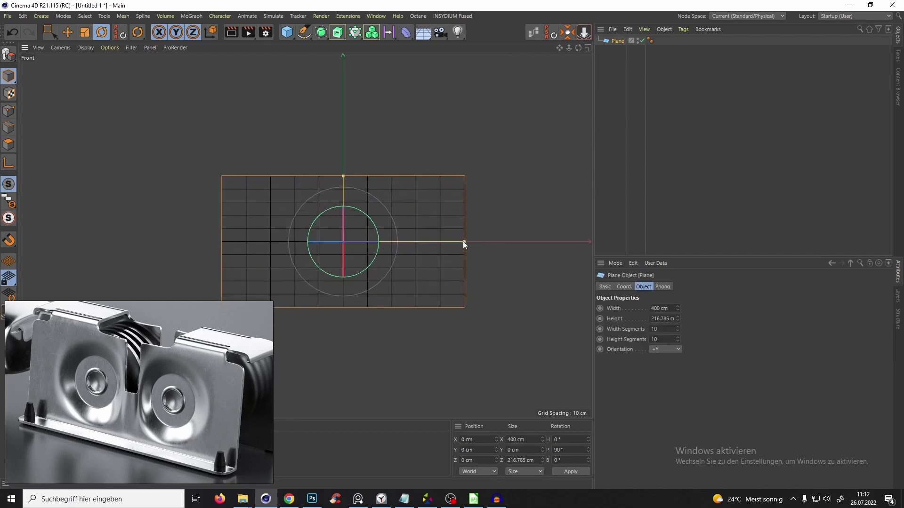
mouse_move(463, 241)
left_mouse_down()
mouse_move(485, 248)
mouse_move(477, 252)
left_mouse_up()
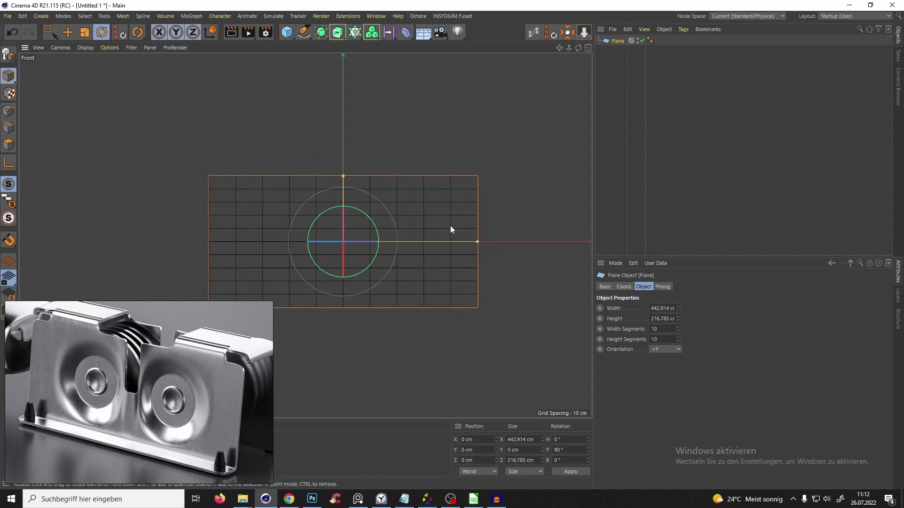
scroll(375, 215, "down", 2)
middle_click_drag(461, 212, 476, 202, "alt")
left_click_drag(473, 226, 477, 226)
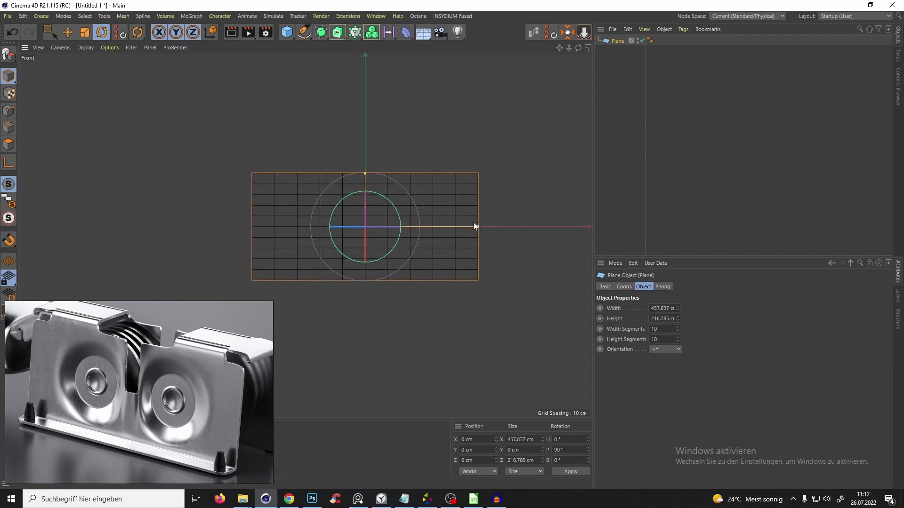
- Set the plane to 2 width segments and 1 height segment
left_click(664, 335)
type("2")
key("Tab")
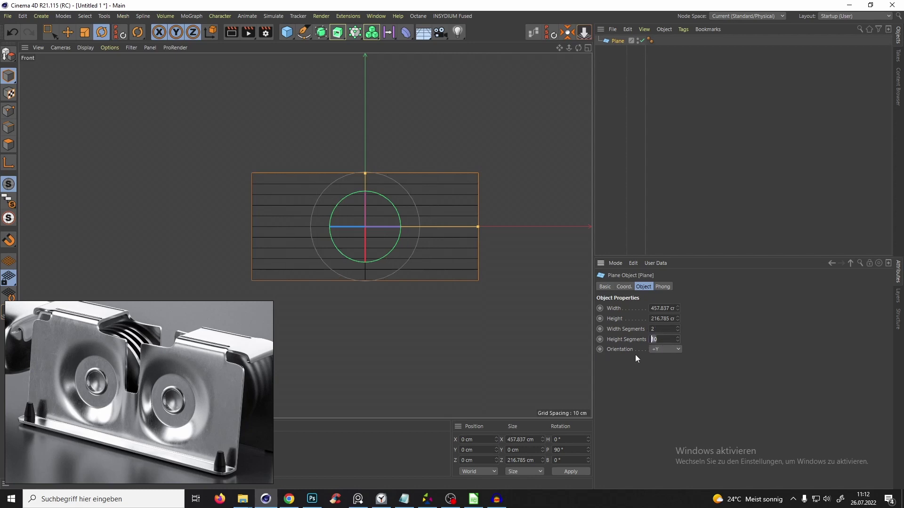
key("Return")
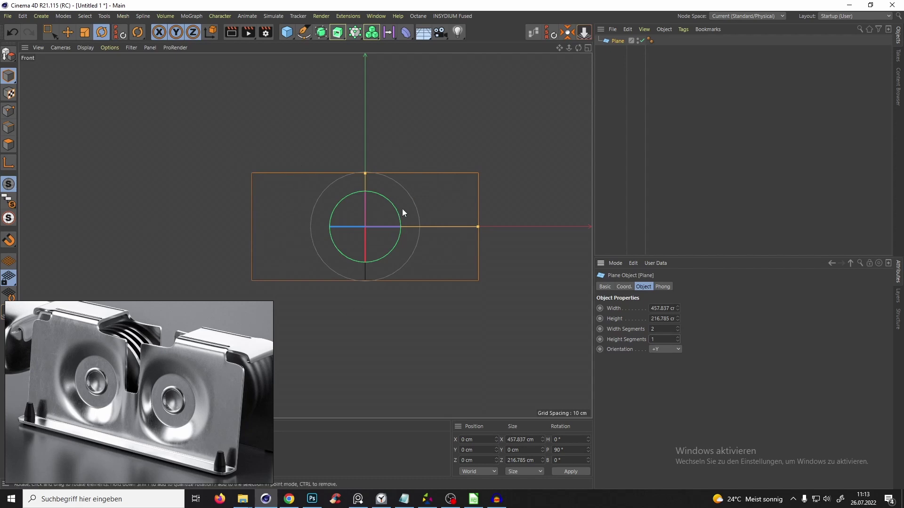
- Make the plane editable and delete the points of its left half
key("c")
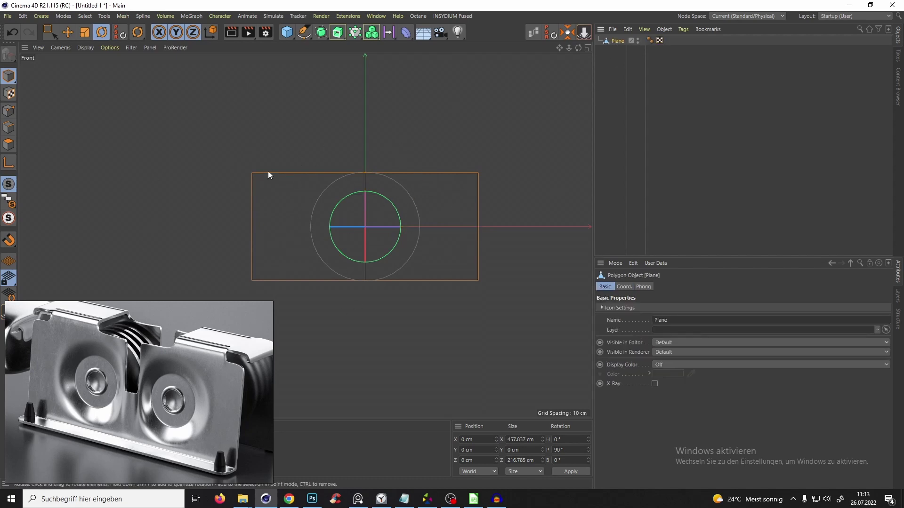
left_click(8, 111)
key("0")
left_click_drag(217, 145, 290, 335)
key("Delete")
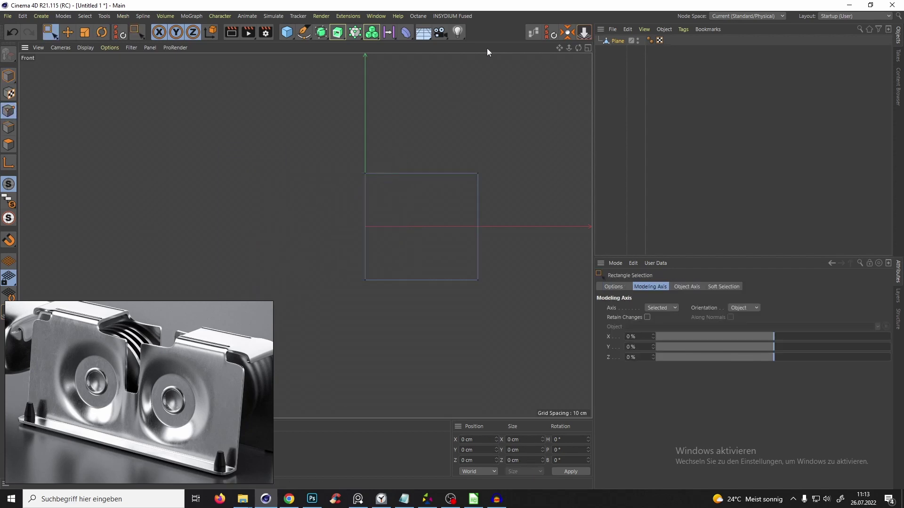
- Mirror the remaining half of the plane across the ZY plane with a Symmetry object, and reselect the plane for editing
left_click_drag(321, 33, 513, 63, "alt")
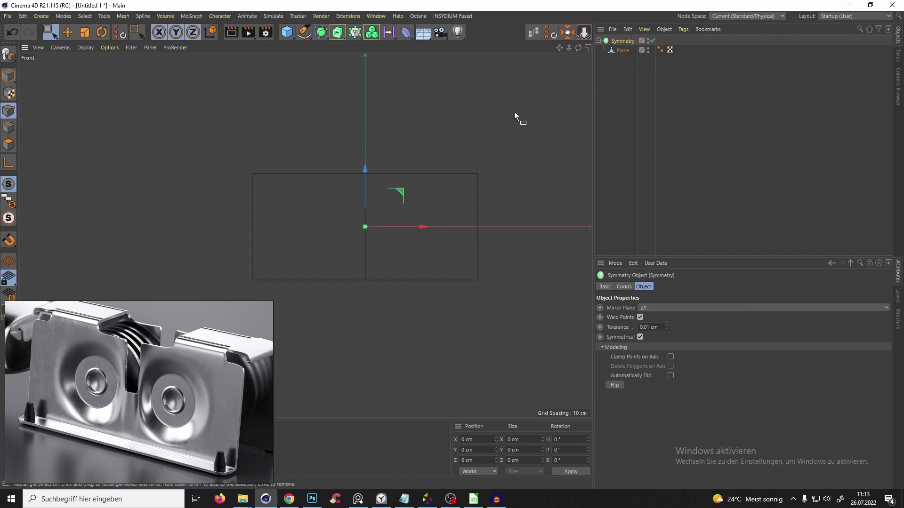
key("F10")
key("F10")
left_click_drag(316, 197, 478, 236, "alt")
left_click(623, 50)
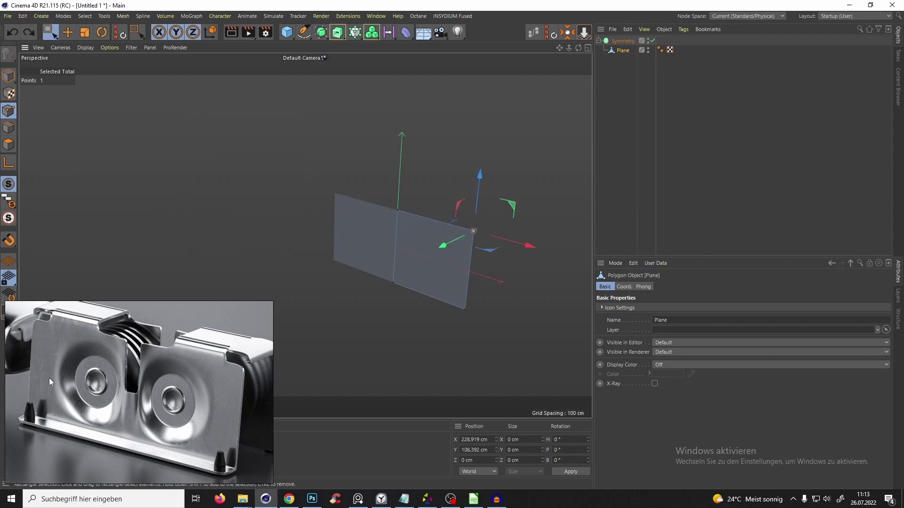
key("F10")
key("F10")
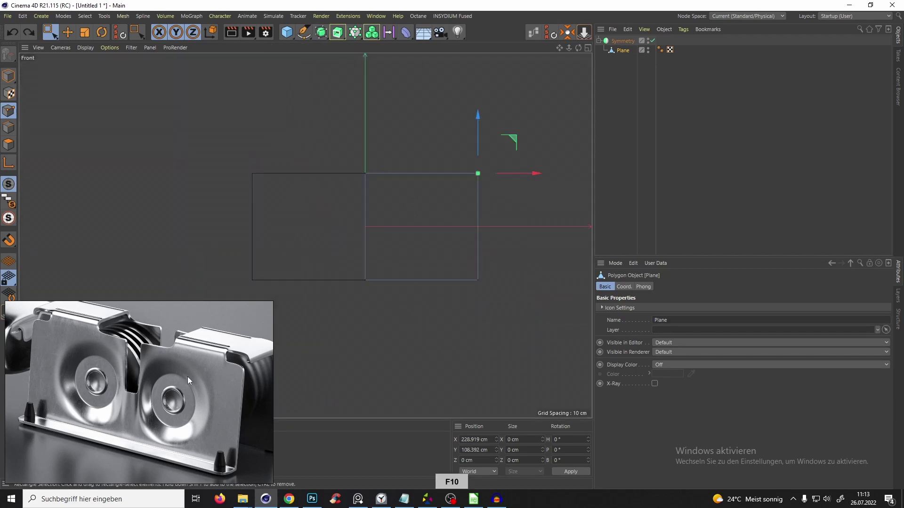
- Loop-cut the half wall vertically about 20 cm from the centre line and horizontally at exactly 50% of its height
scroll(379, 194, "up", 4)
mouse_move(371, 207)
middle_mouse_down("alt")
mouse_move(375, 194)
mouse_move(414, 182)
mouse_move(379, 205)
middle_mouse_up("alt")
scroll(414, 187, "down", 2)
scroll(372, 215, "up", 2)
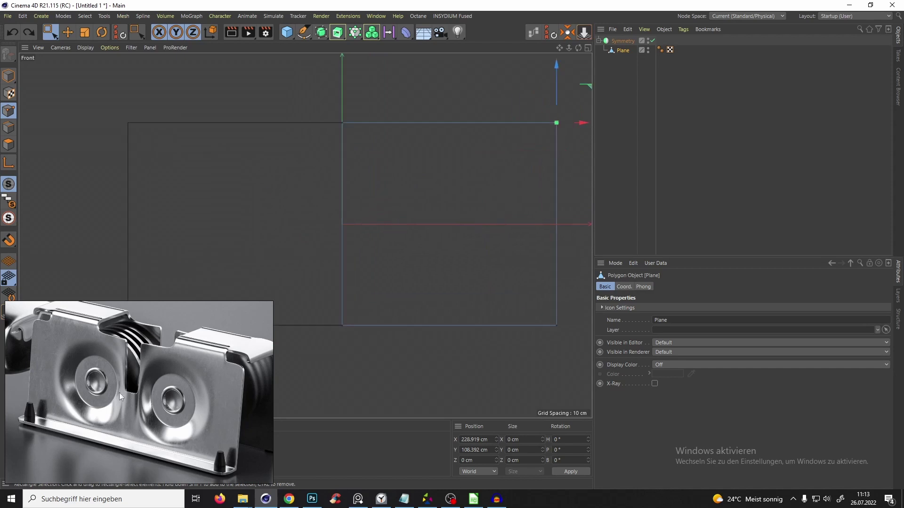
key("k")
key("l")
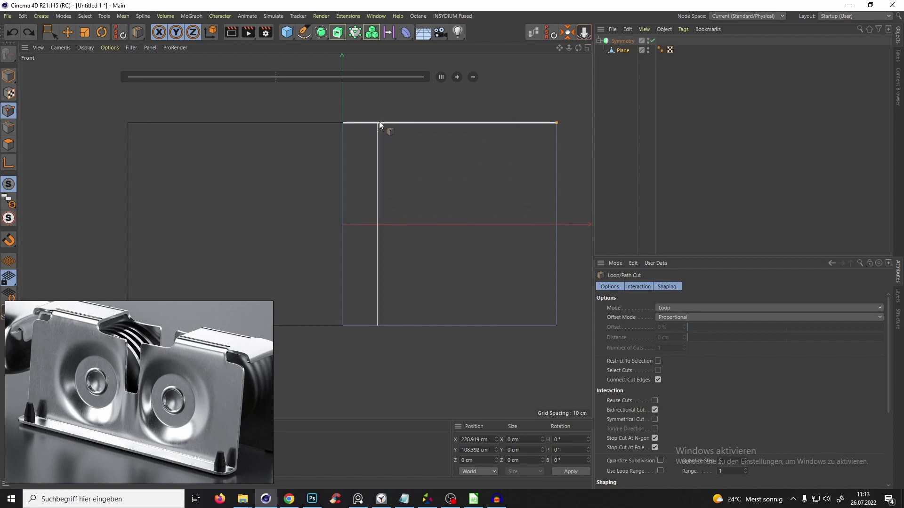
right_click(362, 134)
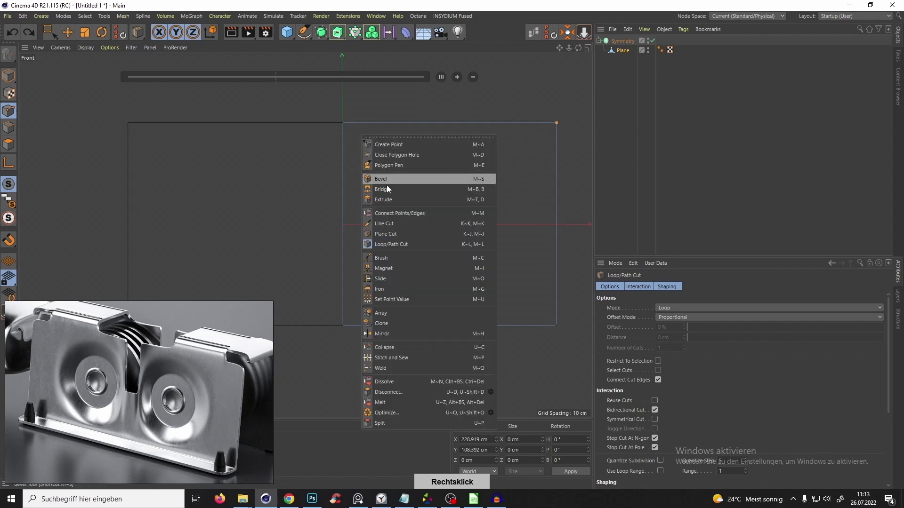
left_click(361, 108)
left_click(361, 121)
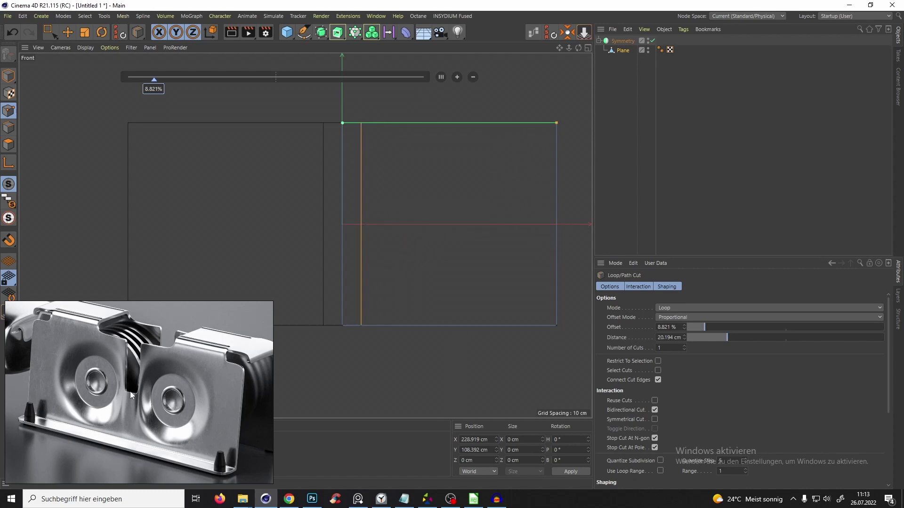
left_click(558, 224, "shift")
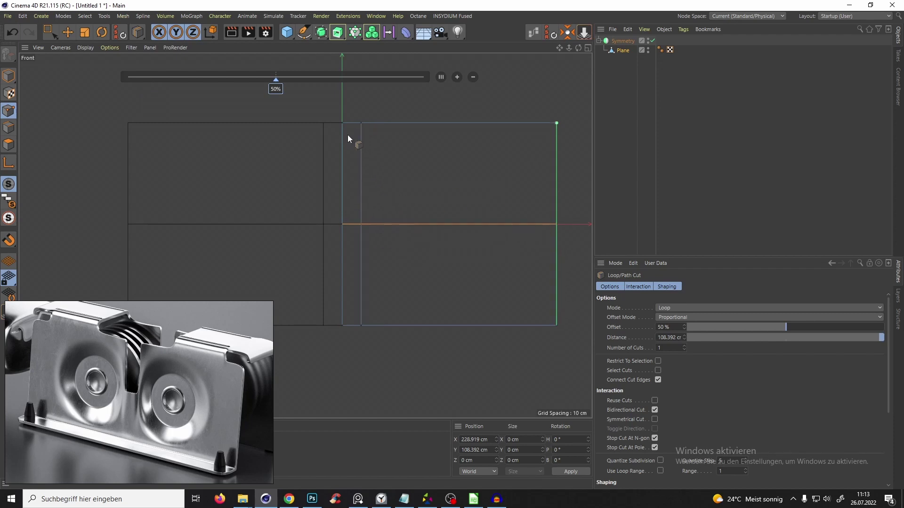
- Delete the upper point on the centre line to open the body's central notch down to mid-height
mouse_move(349, 141)
middle_mouse_down("alt")
mouse_move(338, 137)
mouse_move(353, 144)
middle_mouse_up("alt")
key("space")
left_click_drag(343, 94, 362, 165)
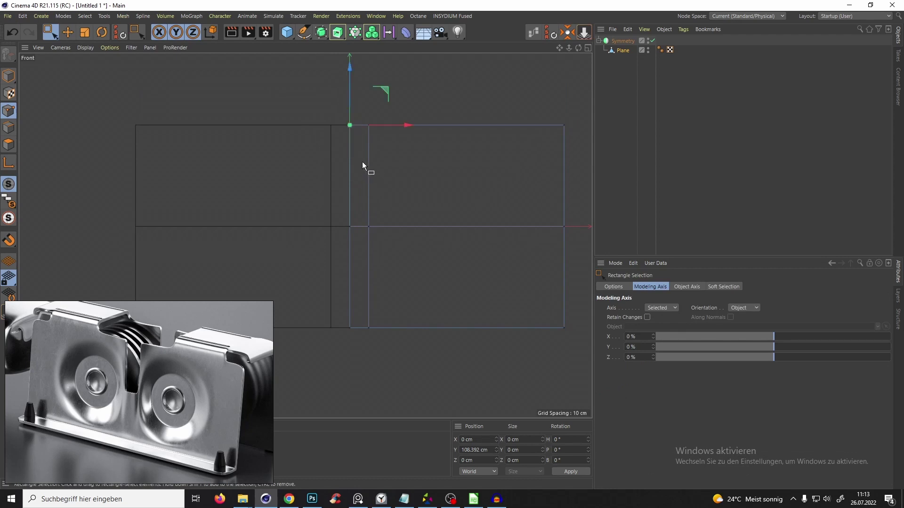
key("Delete")
key("F10")
key("F10")
key("F10")
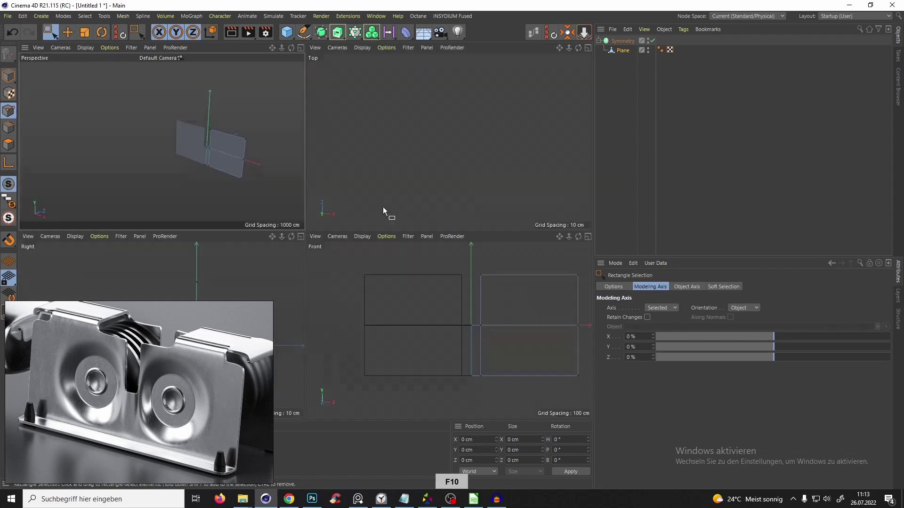
key("F10")
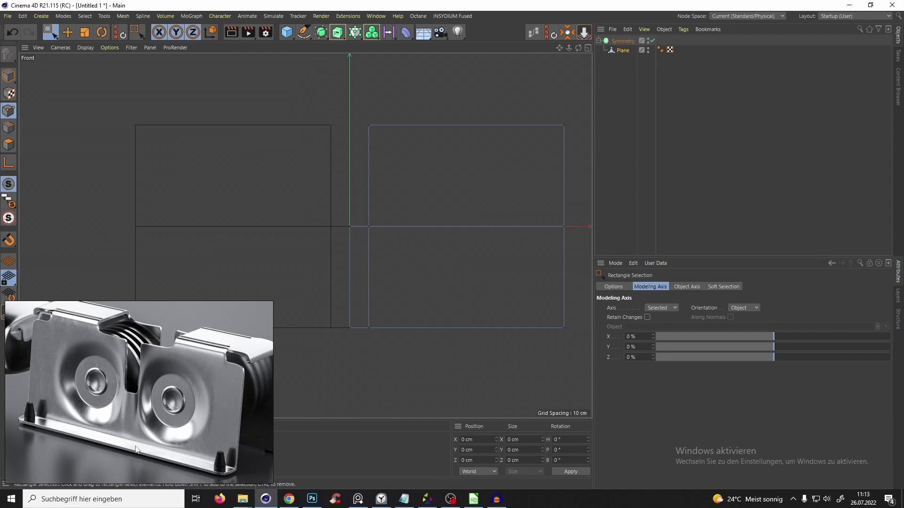
- Extrude the wall's two bottom edges outward to about 40 cm to form the base flange
key("F10")
key("F10")
middle_click_drag(393, 232, 386, 177, "alt")
left_click_drag(386, 176, 414, 212, "alt")
key("e")
left_click(390, 171)
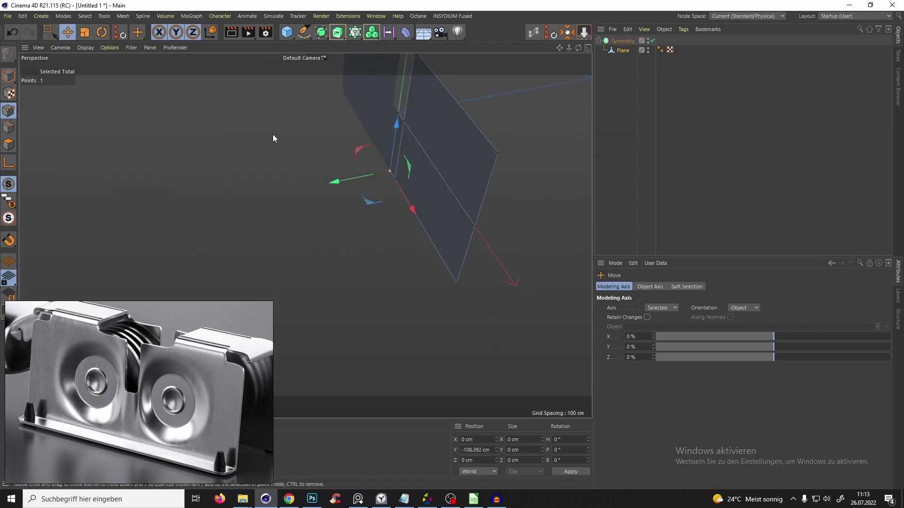
left_click(8, 127)
left_click(392, 175)
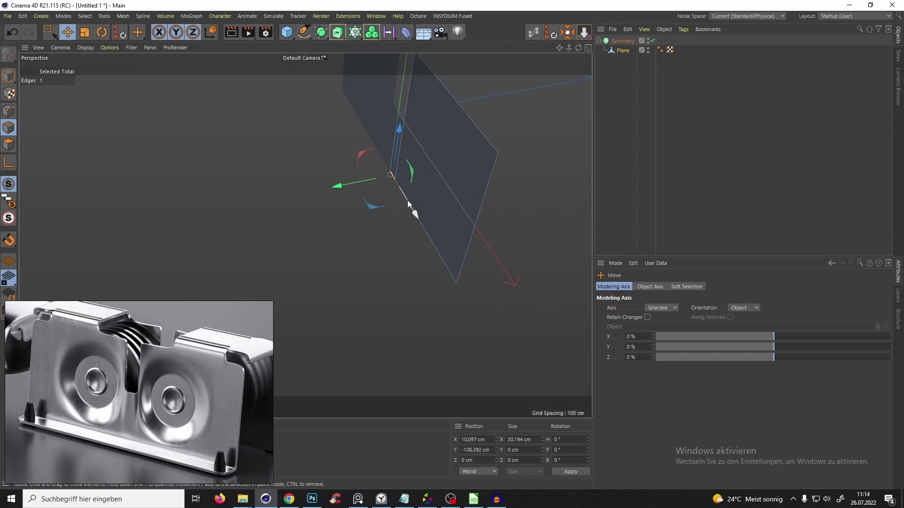
left_click(424, 239, "shift")
left_click_drag(393, 238, 373, 248, "ctrl")
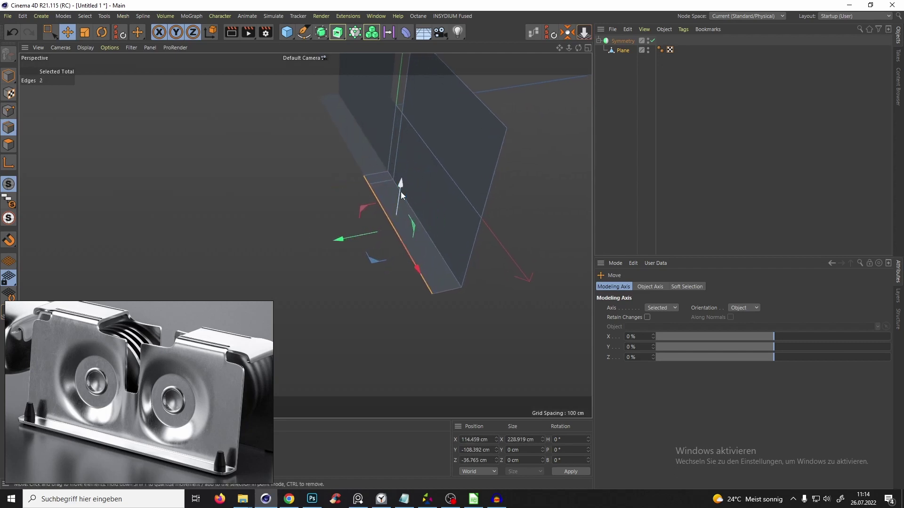
left_click_drag(403, 192, 425, 221, "alt")
left_click_drag(354, 223, 350, 226)
left_click_drag(393, 200, 356, 259, "alt")
middle_click_drag(356, 259, 349, 167, "alt")
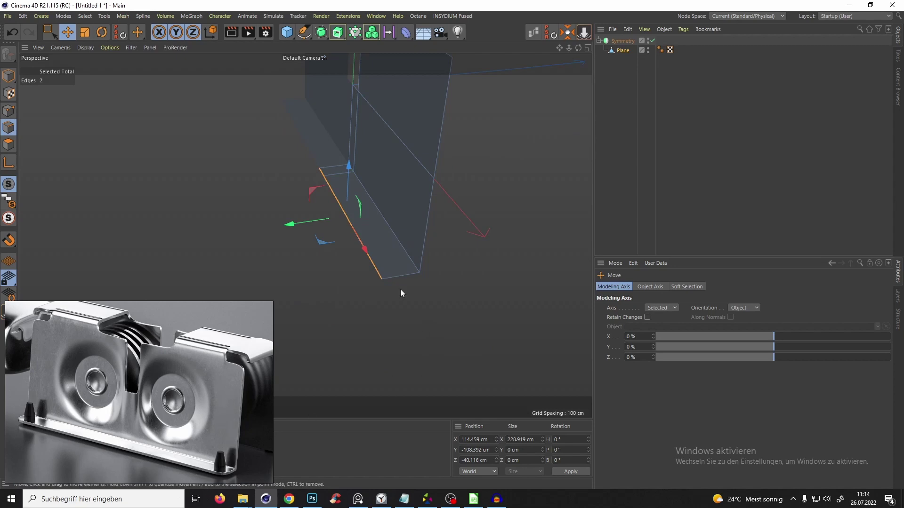
- Add two neighbouring loop cuts running up the flange and wall near their outer end, the inner one about 17 cm from the first
left_click_drag(400, 289, 426, 290, "alt")
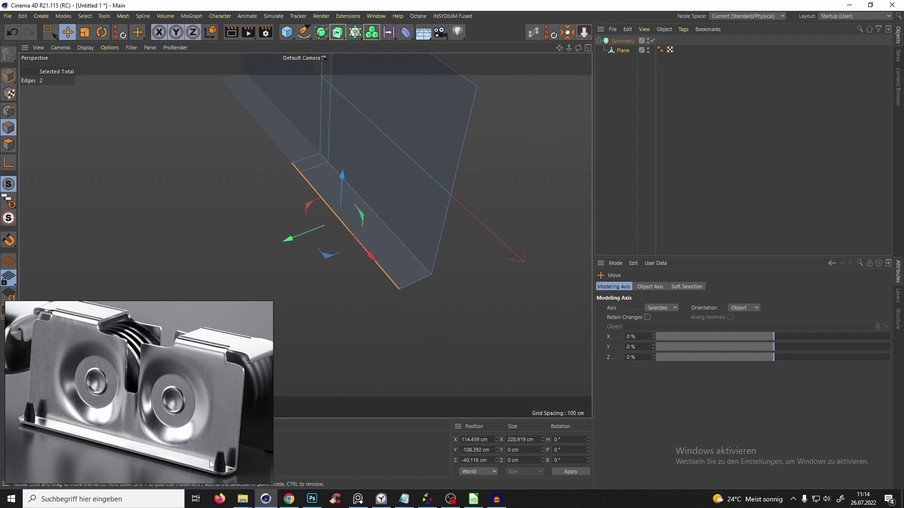
left_click_drag(442, 139, 398, 228, "alt")
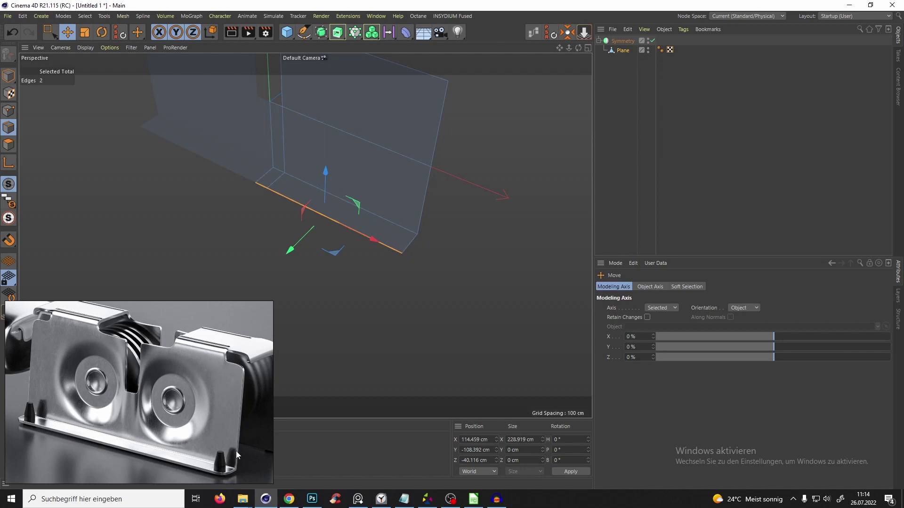
right_click_drag(353, 241, 394, 216, "alt")
left_click_drag(394, 216, 364, 239, "alt")
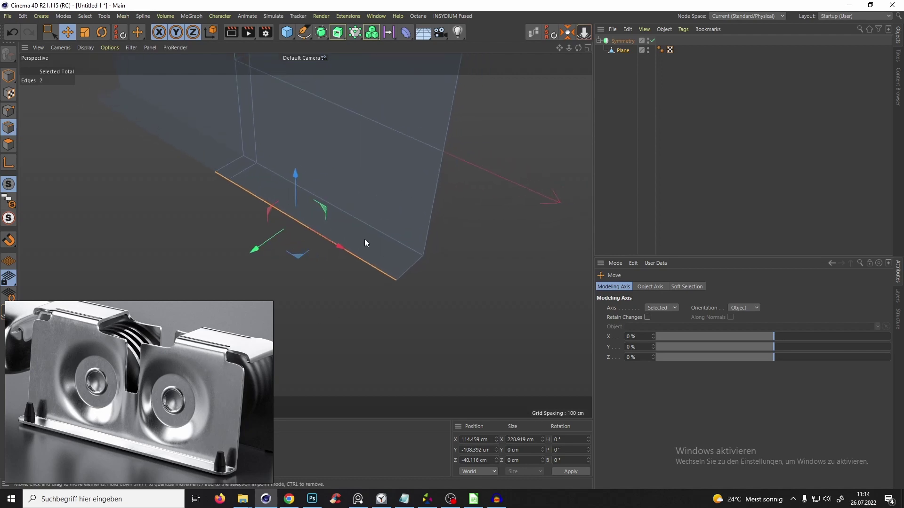
key("F10")
key("F10")
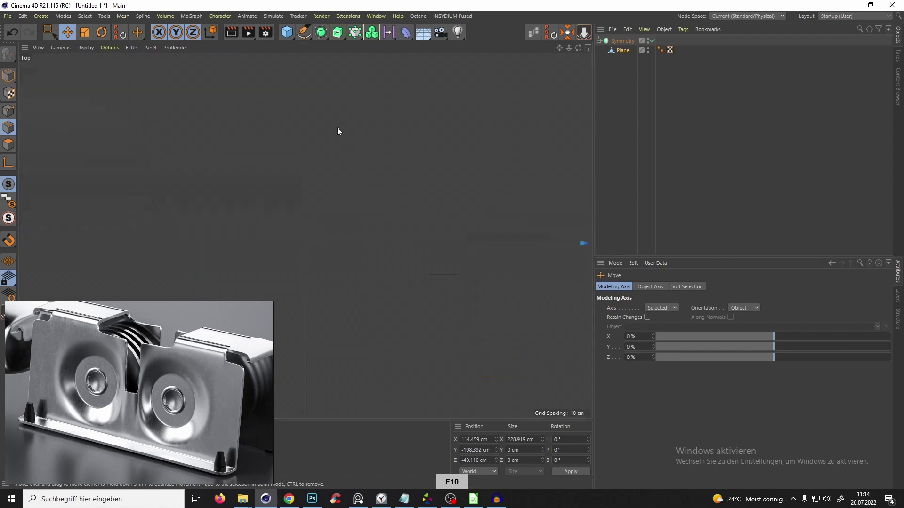
right_click_drag(337, 127, 392, 306, "alt")
middle_click_drag(579, 292, 308, 232, "alt")
right_click_drag(410, 204, 361, 218, "alt")
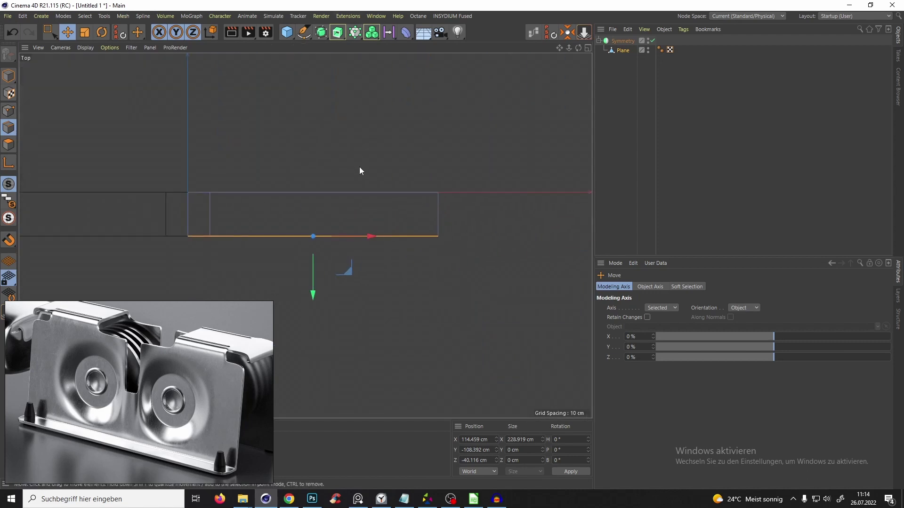
key("k")
key("l")
scroll(396, 198, "up", 2)
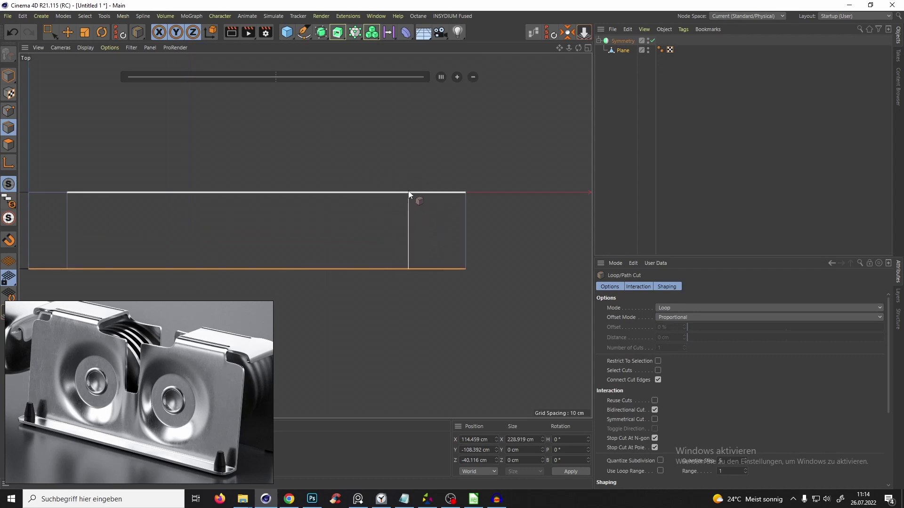
key("F10")
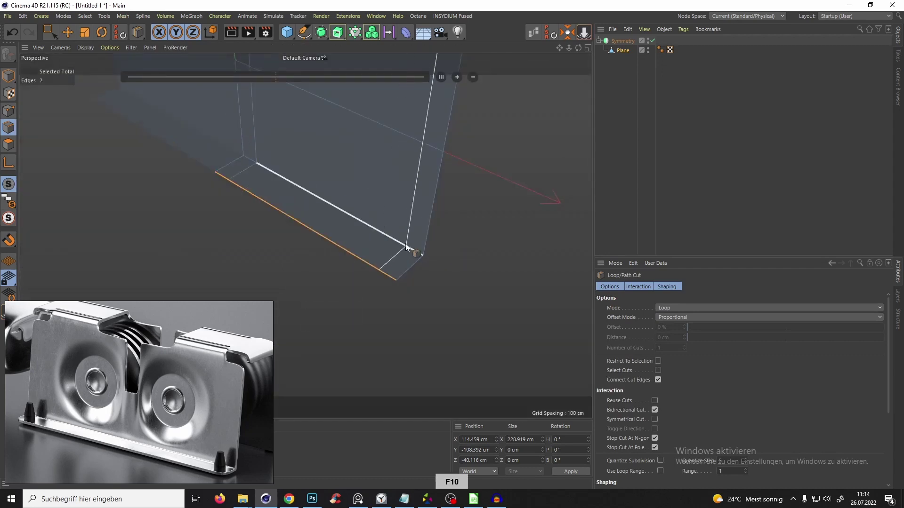
left_click(393, 240)
left_click_drag(397, 250, 431, 219, "alt")
left_click(394, 221)
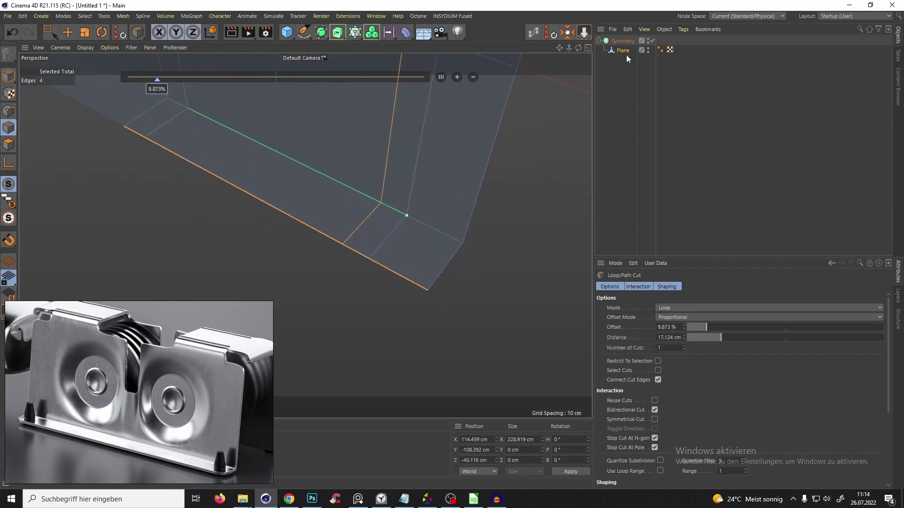
- Place the Symmetry object inside a Subdivision Surface and check the flange's rounded outer corner in perspective and from above
left_click(620, 41)
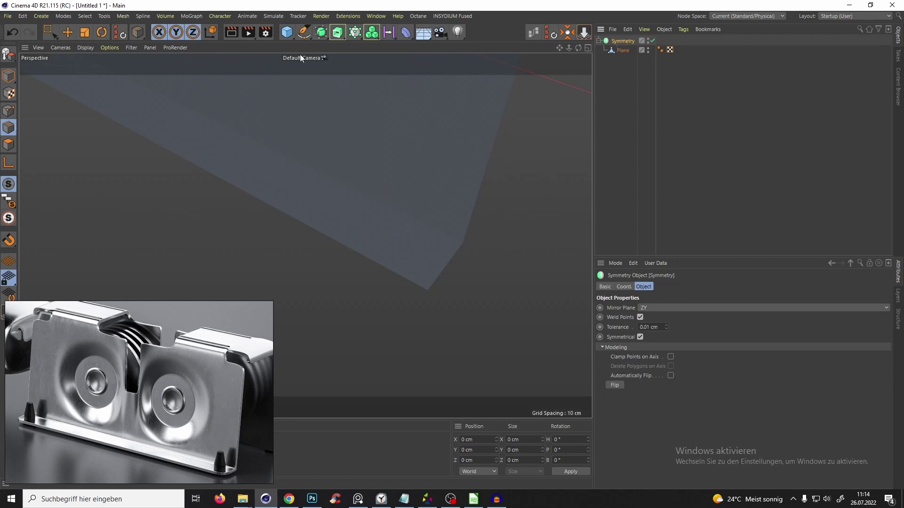
left_click(321, 32, "alt")
scroll(378, 238, "down", 2)
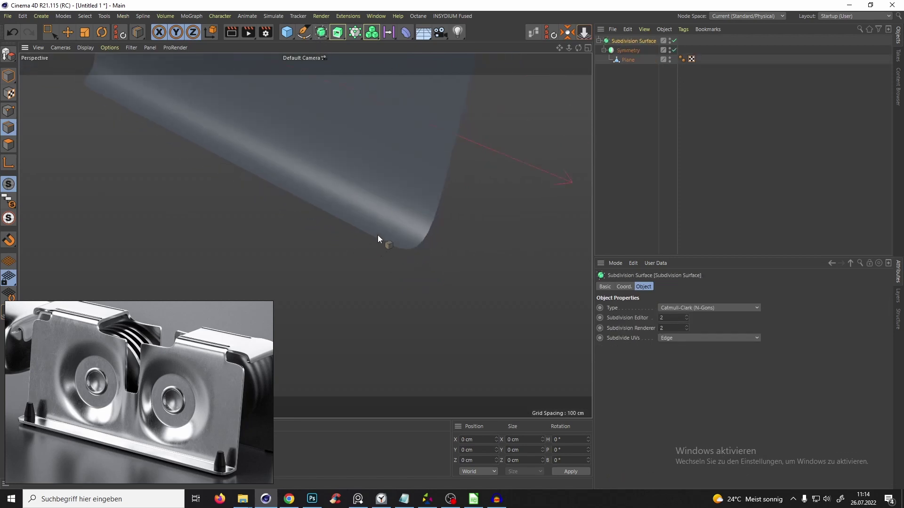
left_click_drag(377, 236, 396, 269, "alt")
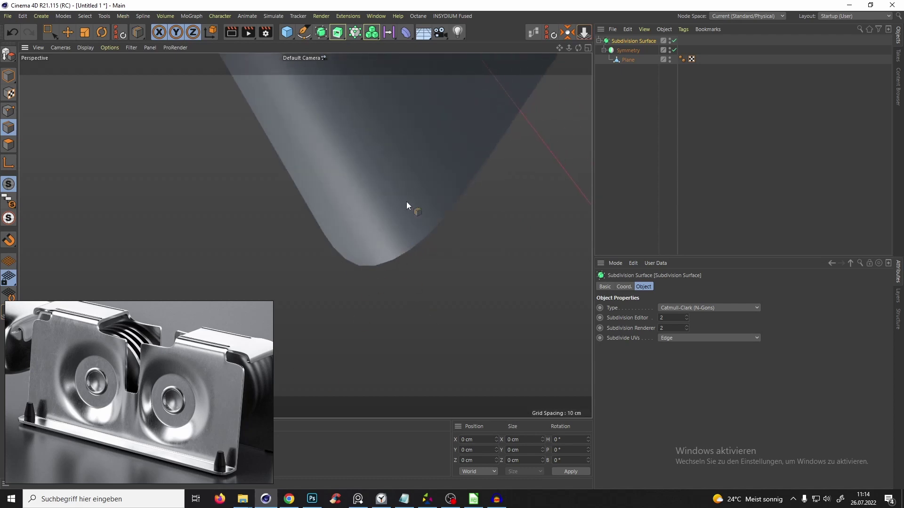
key("F10")
middle_click(473, 183)
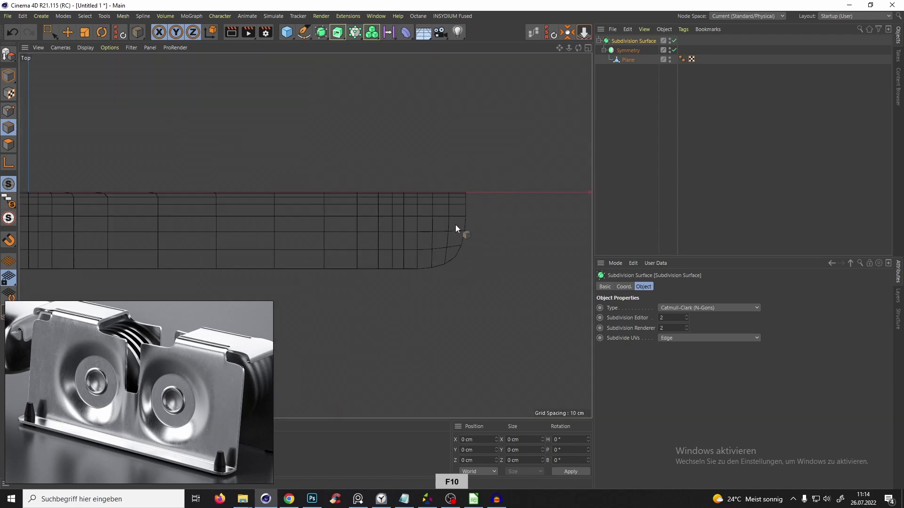
- Disable the subdivision smoothing and add lengthwise loop cuts on both sides of the bend, one low on the wall and one on the flange
left_click(627, 60)
key("k")
key("l")
key("q")
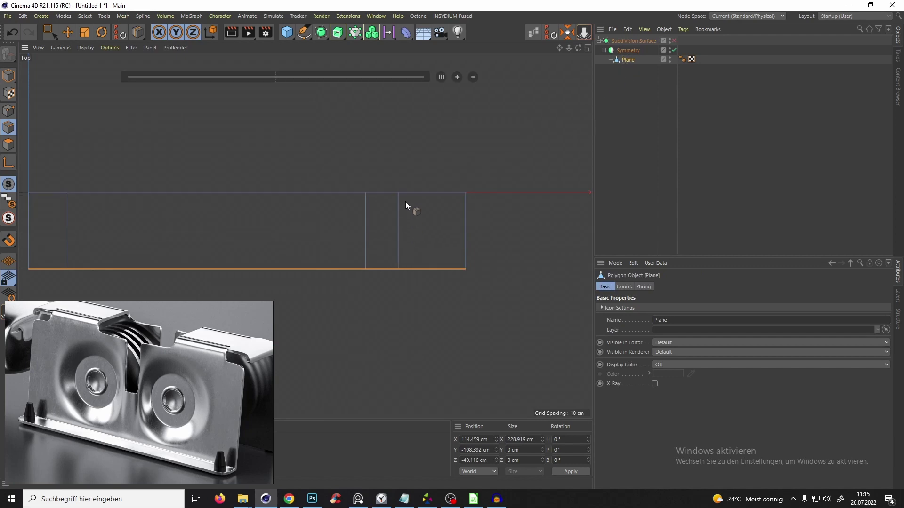
key("F1")
left_click_drag(227, 171, 335, 163, "alt")
mouse_move(334, 208)
left_mouse_down("alt")
mouse_move(320, 225)
mouse_move(335, 203)
left_mouse_up("alt")
middle_click_drag(354, 168, 338, 221, "alt")
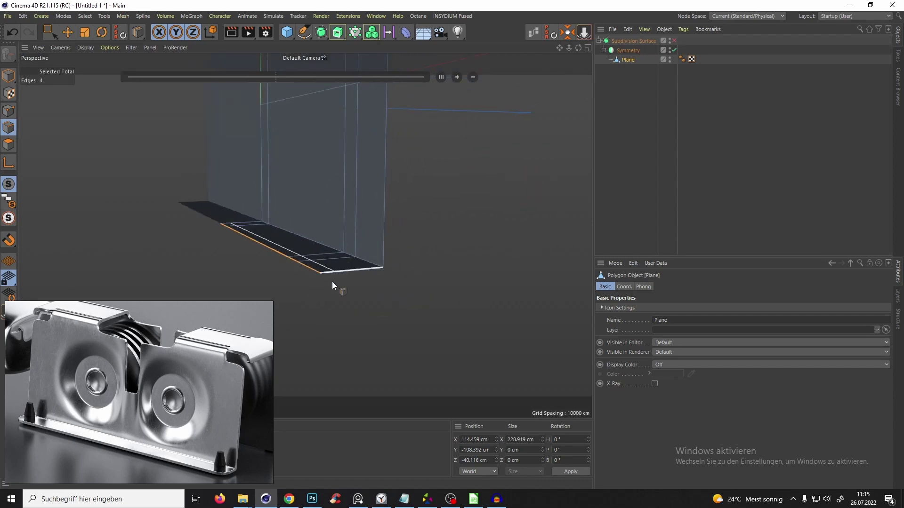
left_click_drag(317, 262, 211, 303, "alt")
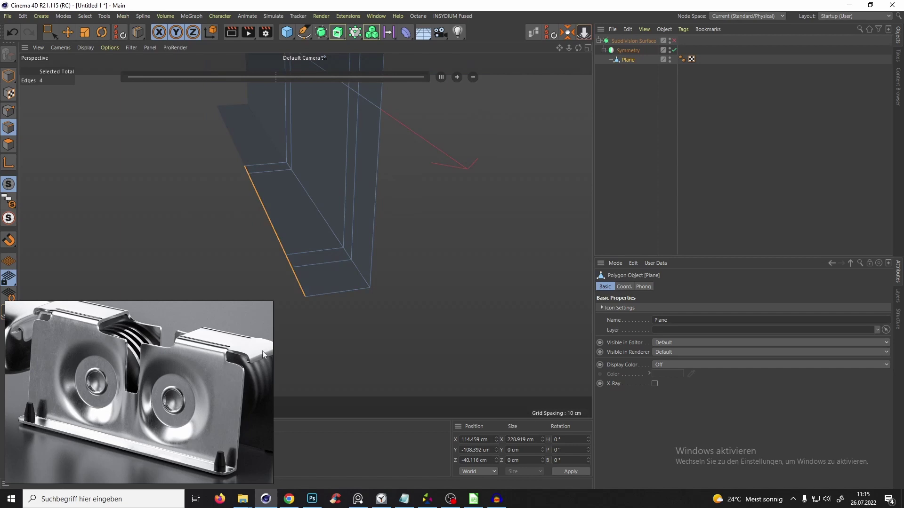
scroll(362, 231, "up", 4)
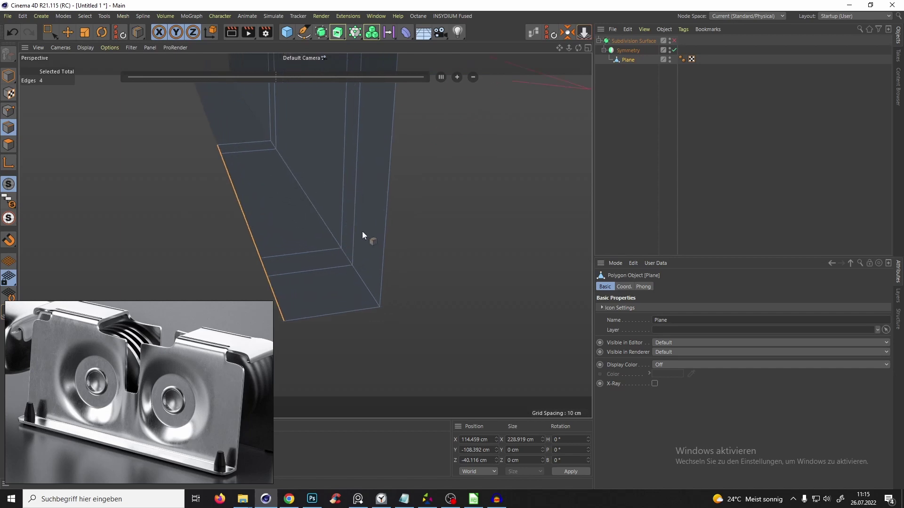
left_click_drag(370, 287, 335, 245, "alt")
scroll(347, 210, "up", 3)
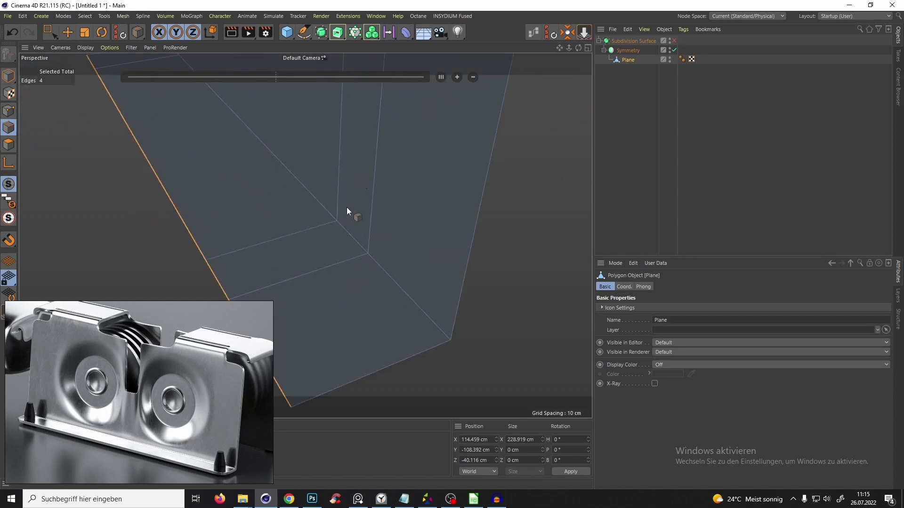
mouse_move(347, 210)
left_mouse_down("alt")
mouse_move(352, 219)
mouse_move(373, 216)
mouse_move(373, 224)
mouse_move(372, 194)
mouse_move(344, 203)
mouse_move(351, 210)
left_mouse_up("alt")
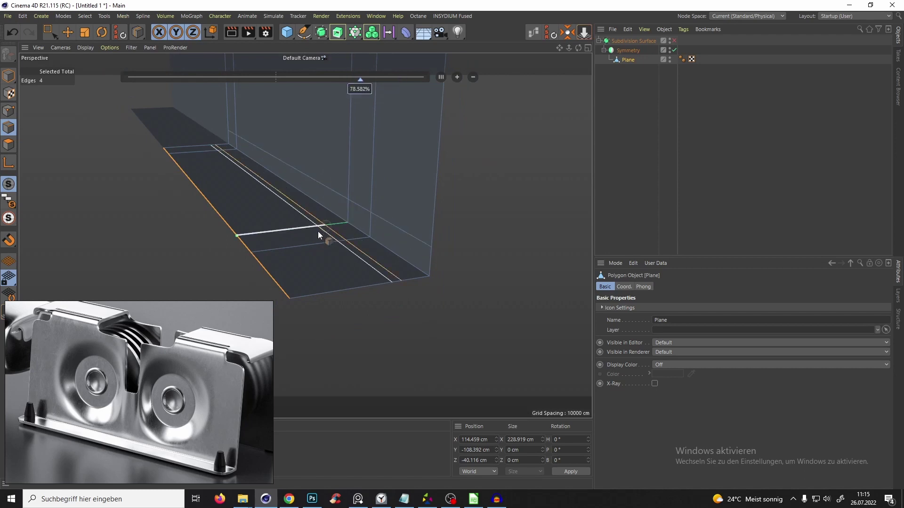
- Try to give the whole plane thickness by extruding all its polygons by about 5.1 cm
left_click_drag(319, 236, 383, 220, "alt")
left_click(8, 145)
key("ctrl+a")
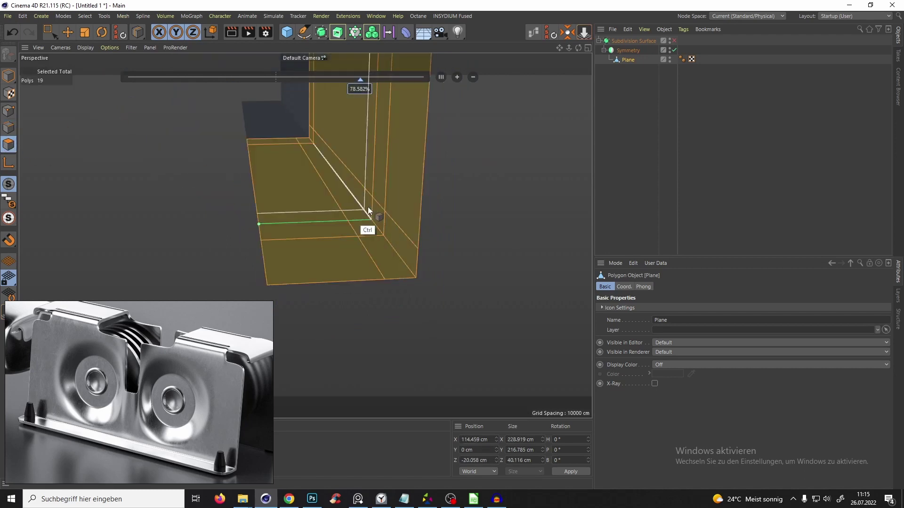
key("d")
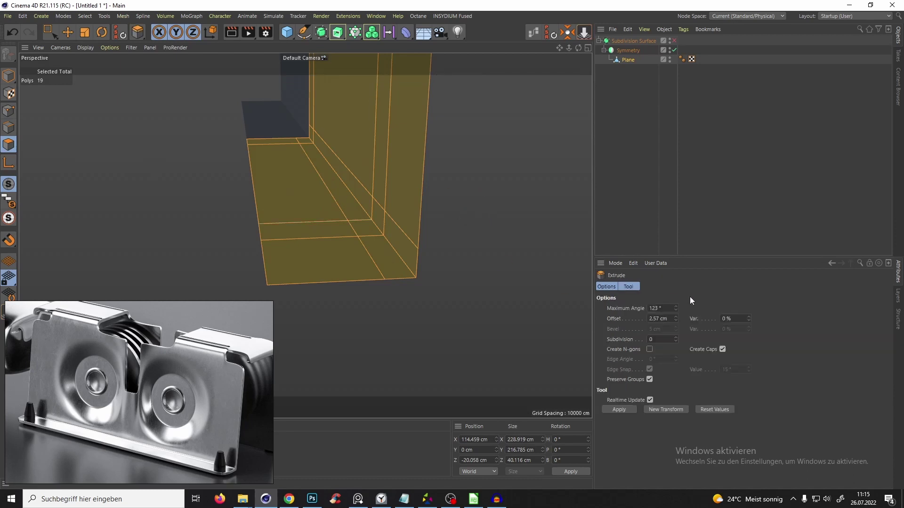
left_click_drag(467, 186, 487, 188)
- Check the extruded flange corner with subdivision smoothing enabled and undo the thickness extrusion
key("q")
left_click_drag(412, 216, 454, 202, "alt")
left_click(626, 177)
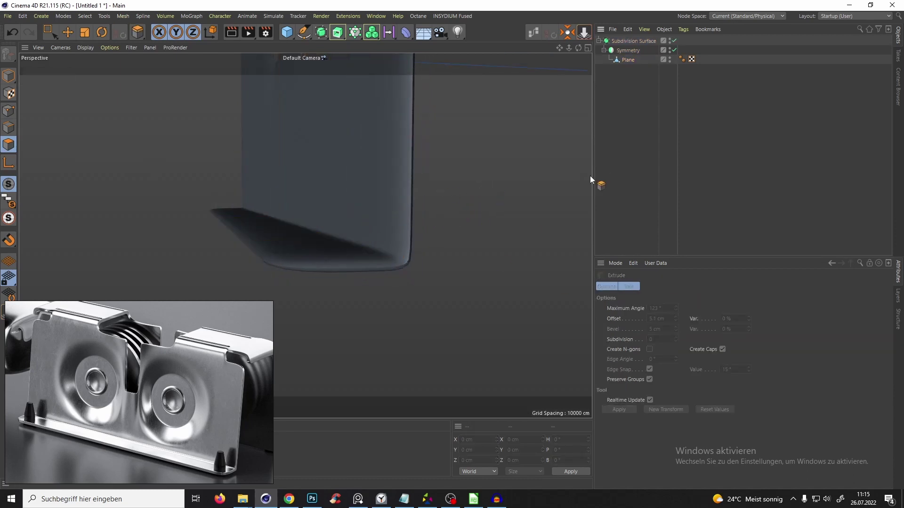
right_click_drag(351, 206, 430, 222, "alt")
left_click_drag(430, 222, 381, 259, "alt")
key("ctrl+z")
key("ctrl+z")
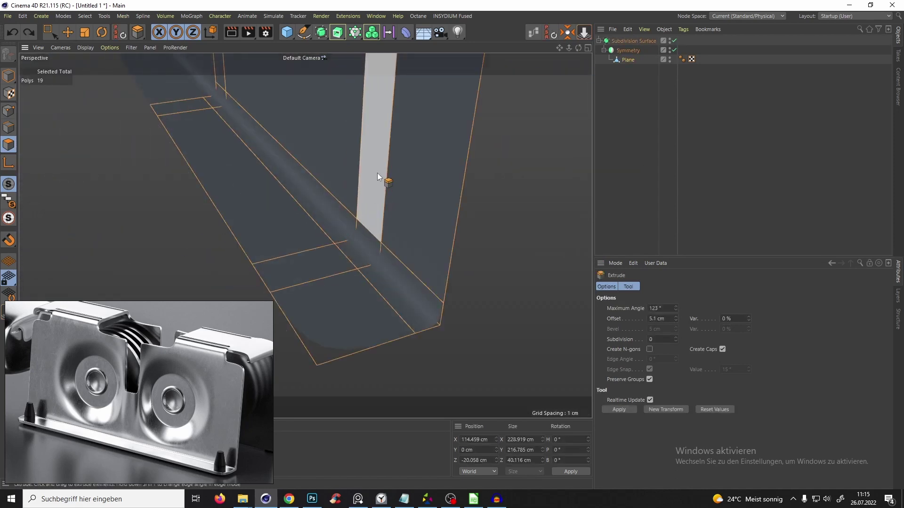
- Disable the subdivision smoothing, add a Disc primitive and move it over the flange's outer end in the top view
left_click_drag(419, 222, 398, 262, "alt")
left_click(9, 127)
key("F10")
key("F10")
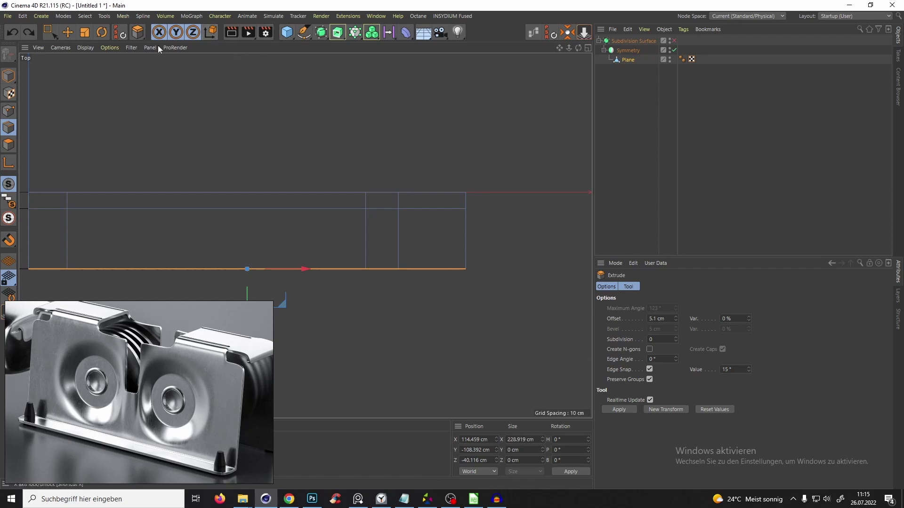
left_click(288, 33)
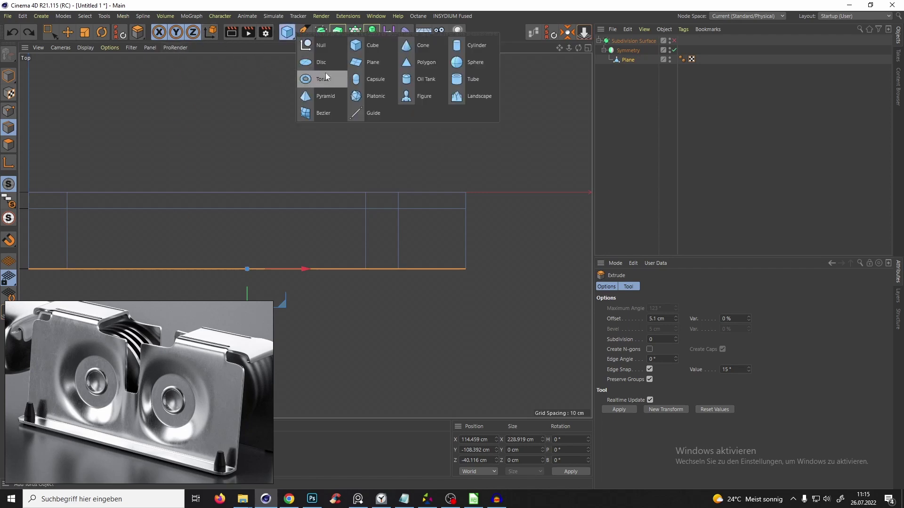
left_click(307, 62)
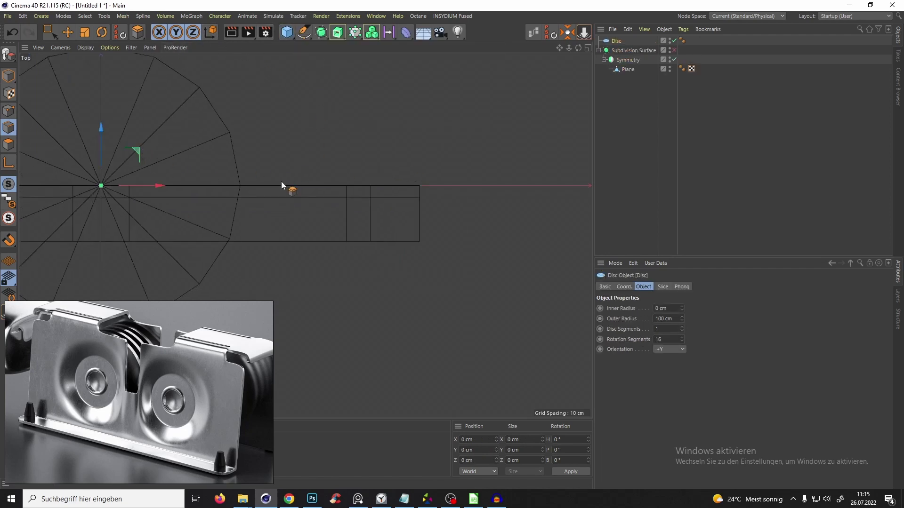
key("e")
left_click_drag(136, 150, 264, 306)
- Scale the disc to a radius of about 11.6 cm and place it at about X 203.2 cm, Z -23.1 cm
key("t")
scroll(360, 210, "up", 5)
scroll(406, 188, "up", 3)
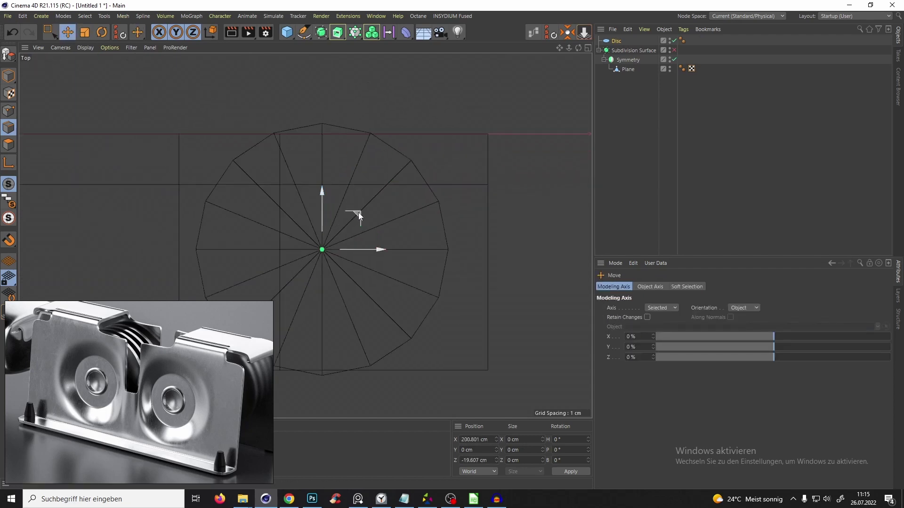
left_click_drag(357, 212, 371, 226)
scroll(398, 197, "down", 2)
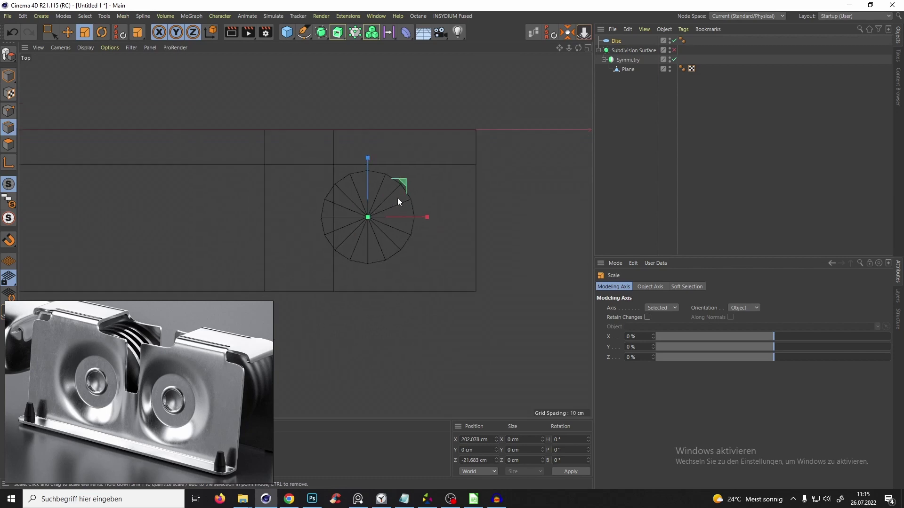
key("e")
left_click_drag(403, 182, 412, 189)
scroll(408, 196, "up", 2)
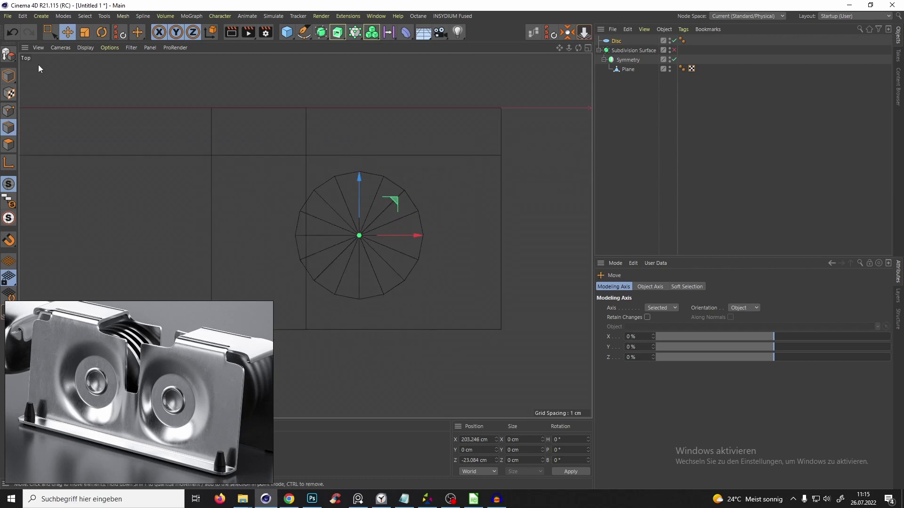
- Display the model in perspective with shaded surfaces and wireframe lines
middle_click(519, 105)
middle_click(203, 134)
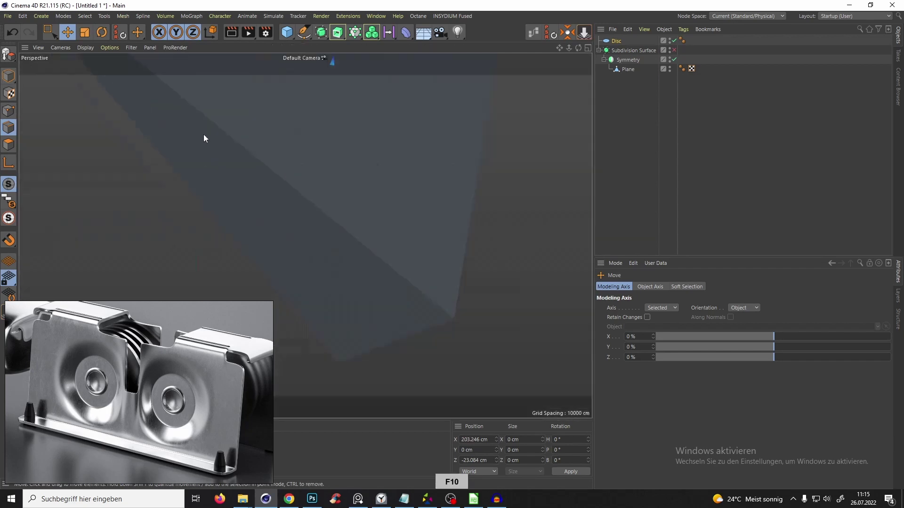
left_click_drag(203, 134, 349, 192, "alt")
key("n")
key("b")
scroll(340, 227, "down", 3)
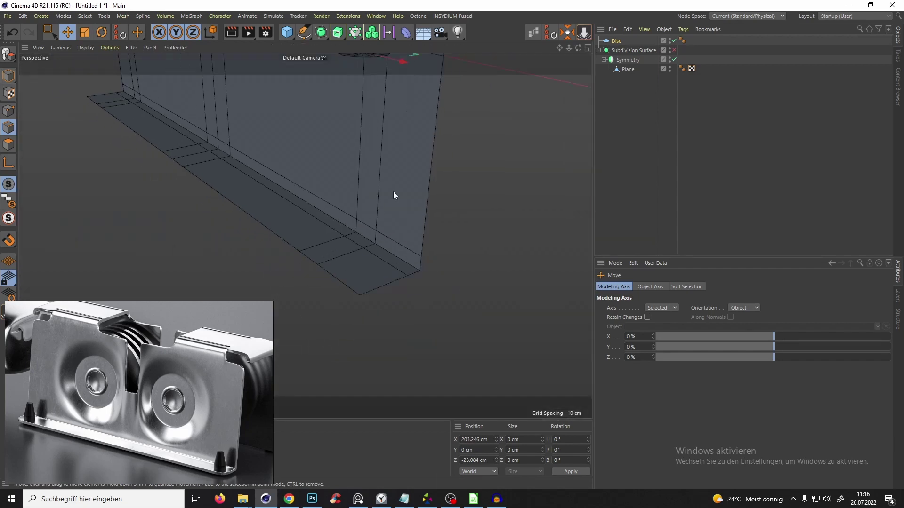
- Select the plane's two flange polygons at the outer end, underneath the disc
key("F10")
key("F10")
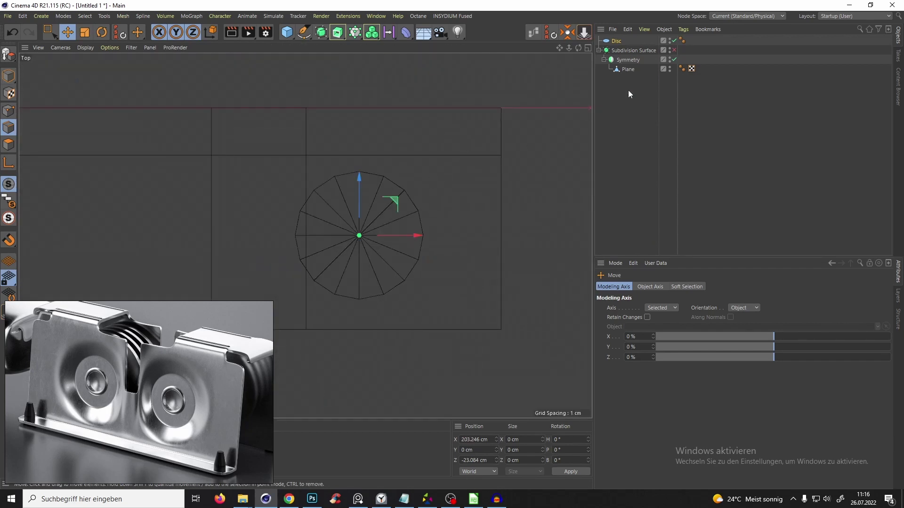
left_click(628, 70)
left_click(9, 145)
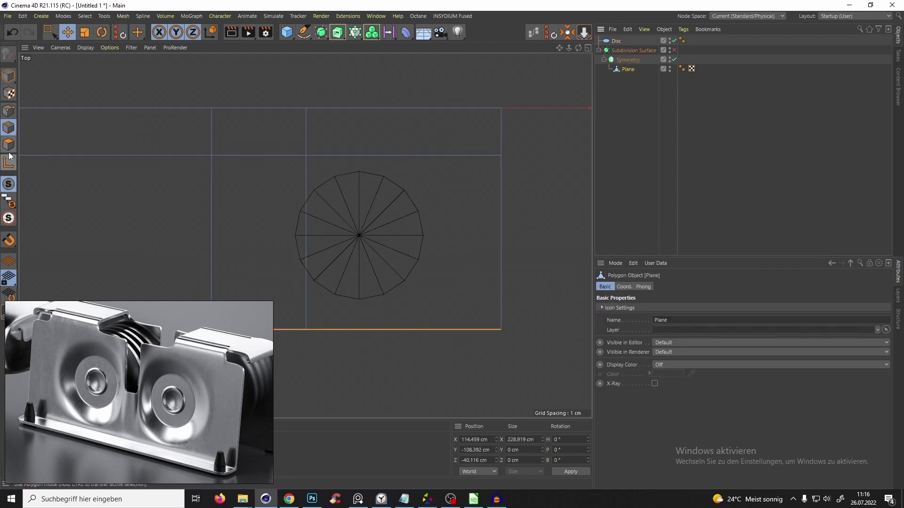
left_click(245, 217)
left_click(441, 197, "shift")
- Lower the disc onto the flange surface, to about Y -108.4 cm
key("F10")
key("F10")
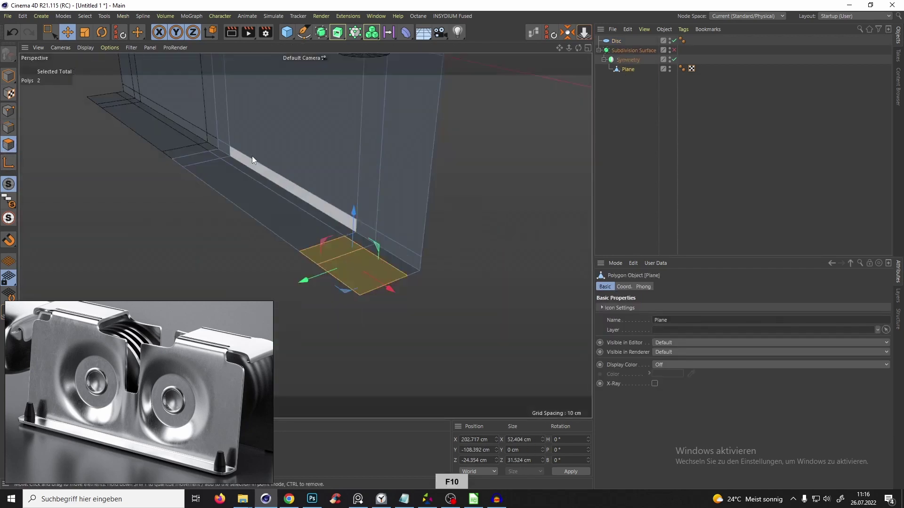
left_click(619, 41)
left_click_drag(386, 132, 383, 149, "alt")
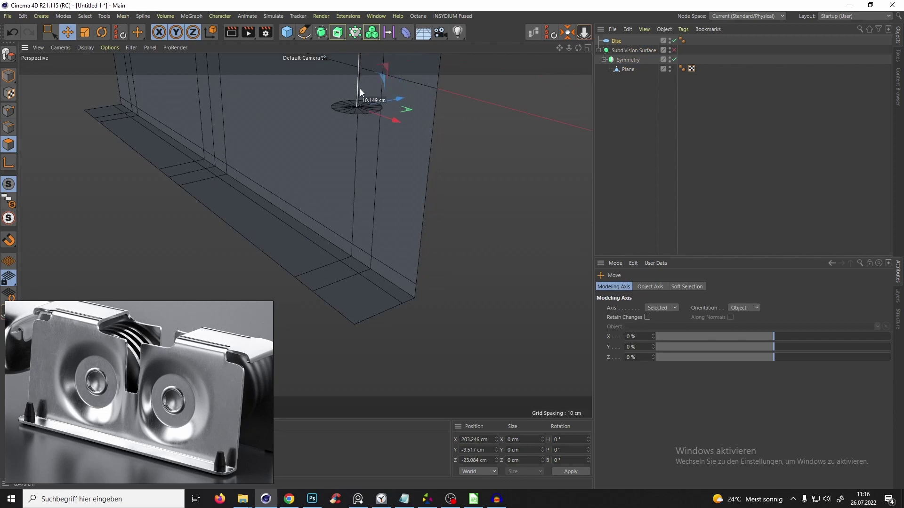
left_click_drag(359, 88, 355, 272)
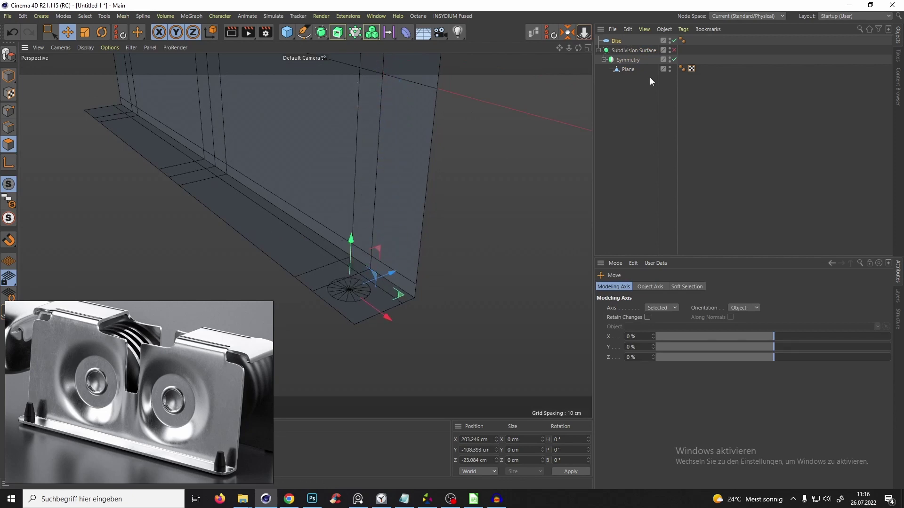
- Inset the two selected flange polygons by about 2.35 cm with Extrude Inner and convert the selection to points
left_click(626, 69)
scroll(321, 285, "up", 6)
scroll(352, 252, "down", 5)
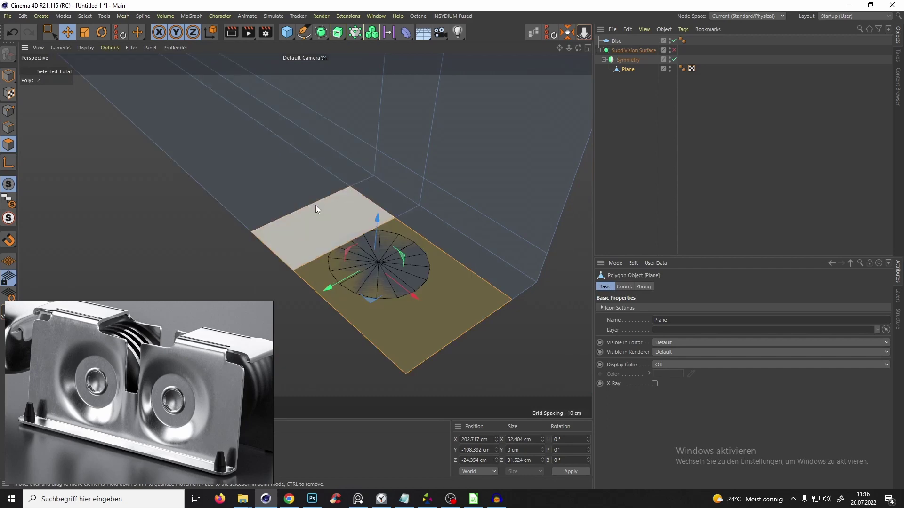
key("i")
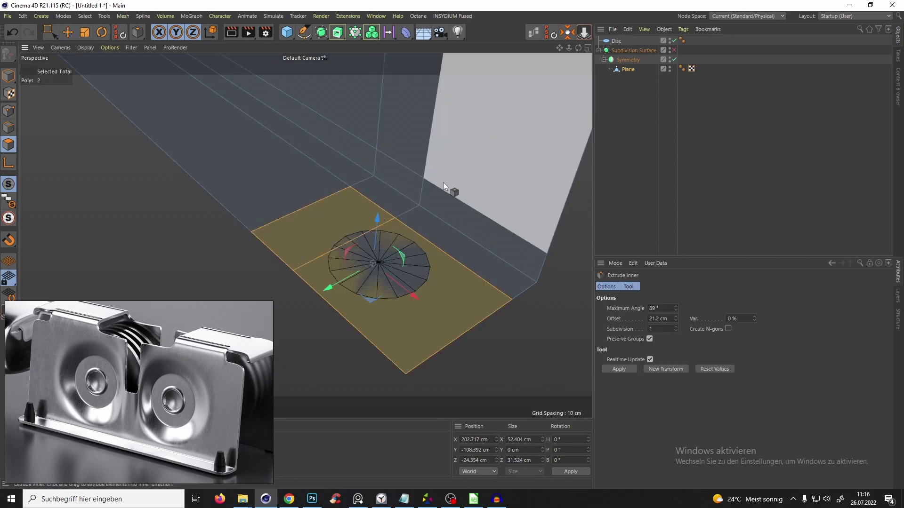
left_click_drag(444, 182, 334, 304)
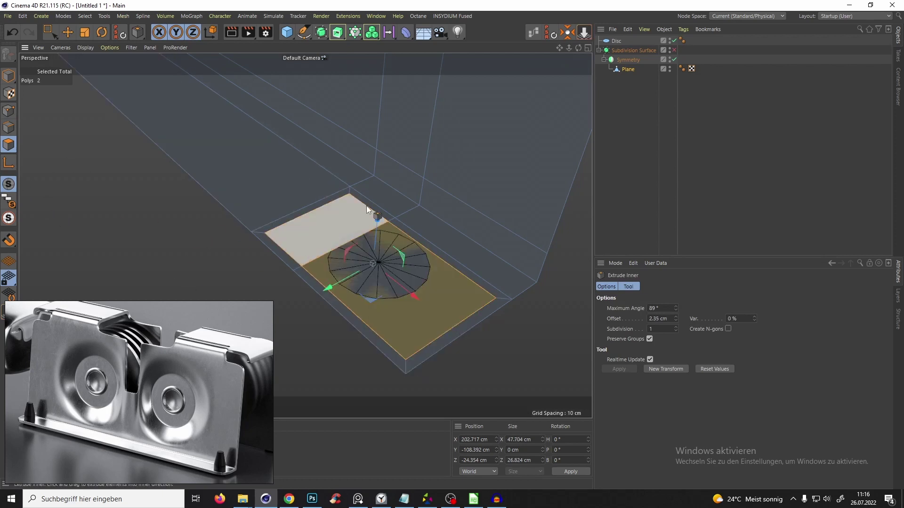
left_click(9, 113, "ctrl")
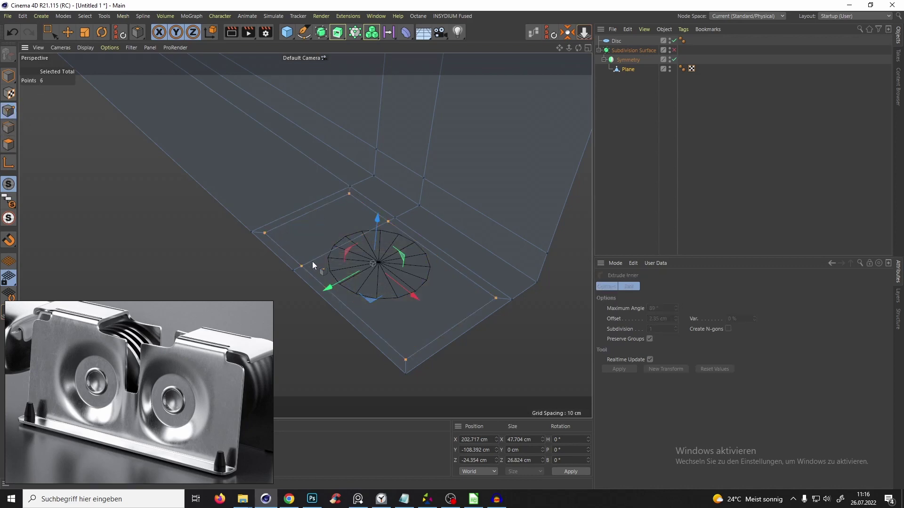
- Set the disc's rotation segments to 6 and compare the hexagon with the flange inset from above
left_click(617, 41)
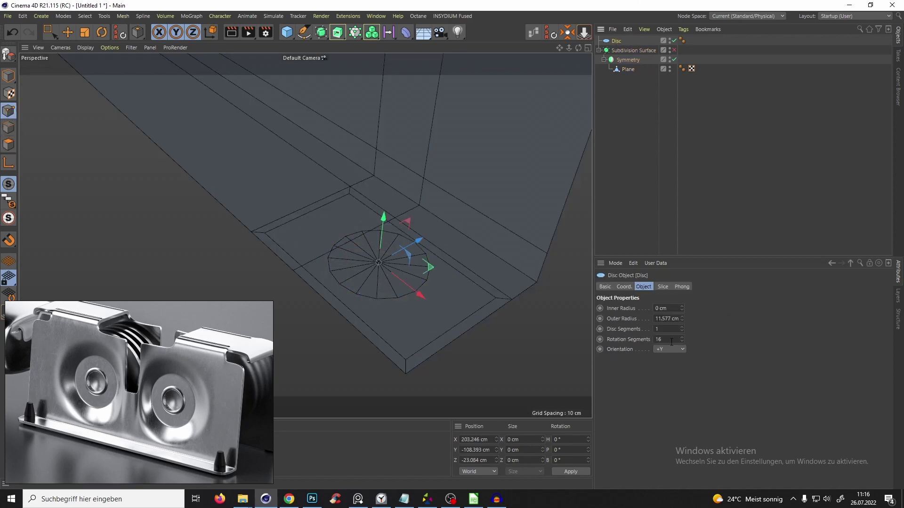
key("Return")
left_click_drag(360, 217, 397, 301, "alt")
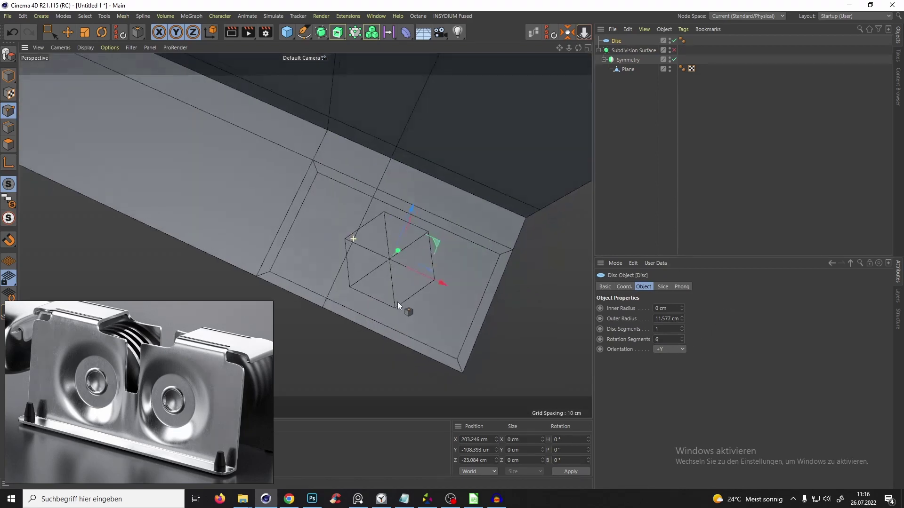
key("F10")
middle_click(457, 160)
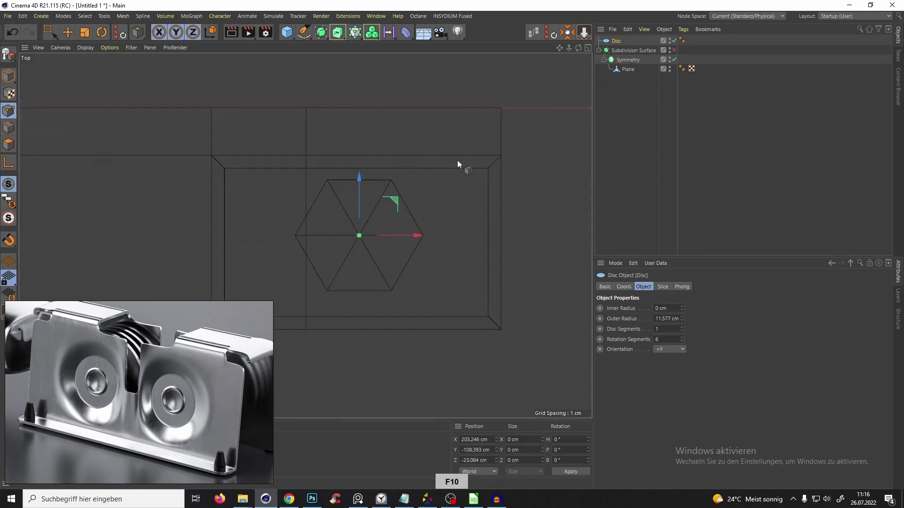
- Return to the plane's points with Rectangle Selection and enable snapping to vertices
left_click(626, 69)
middle_click_drag(250, 182, 312, 174, "alt")
scroll(264, 179, "up", 1)
scroll(327, 173, "down", 3)
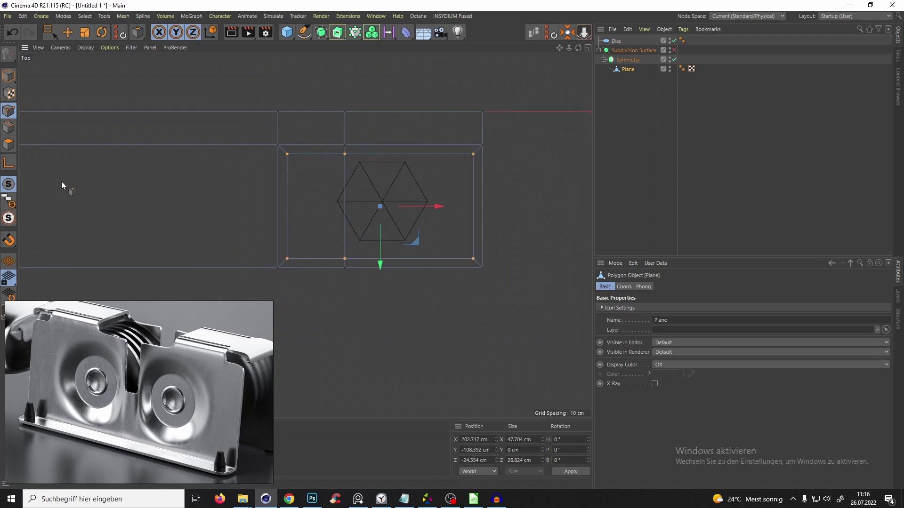
key("0")
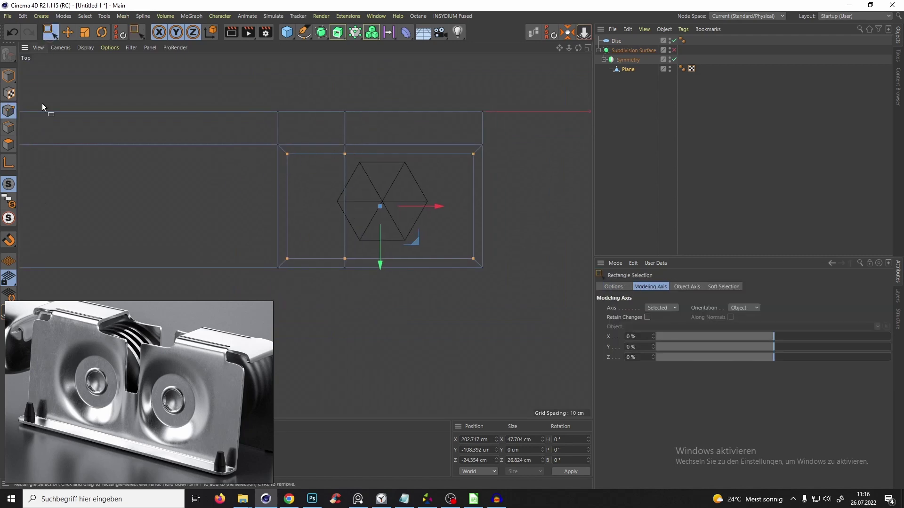
left_click(6, 243)
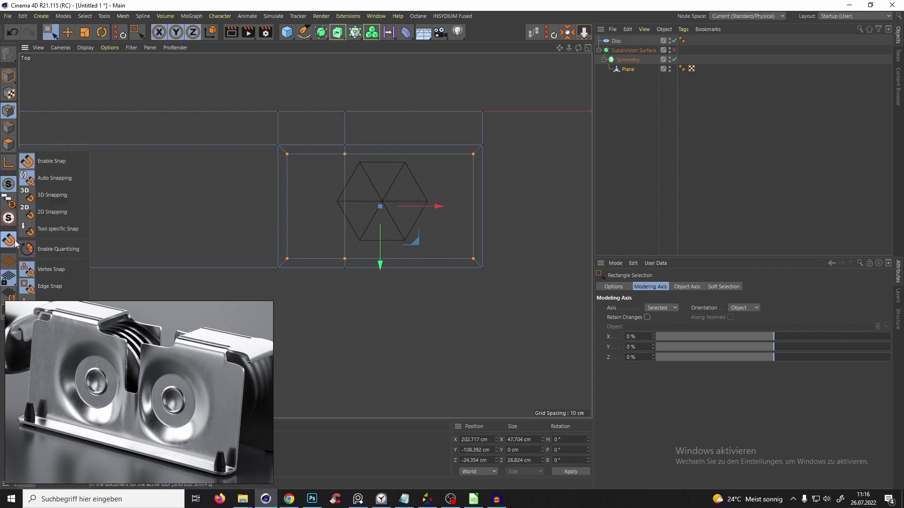
left_click(41, 269)
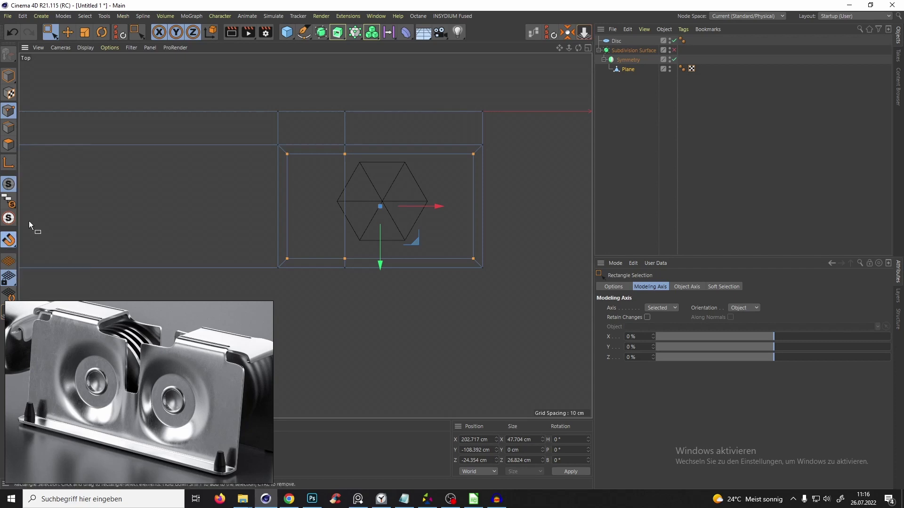
- Snap the inset's wall-side middle point and inner corner point onto the two wall-side corners of the hexagonal disc
scroll(307, 145, "up", 3)
left_click(278, 157)
middle_click_drag(349, 169, 306, 179, "alt")
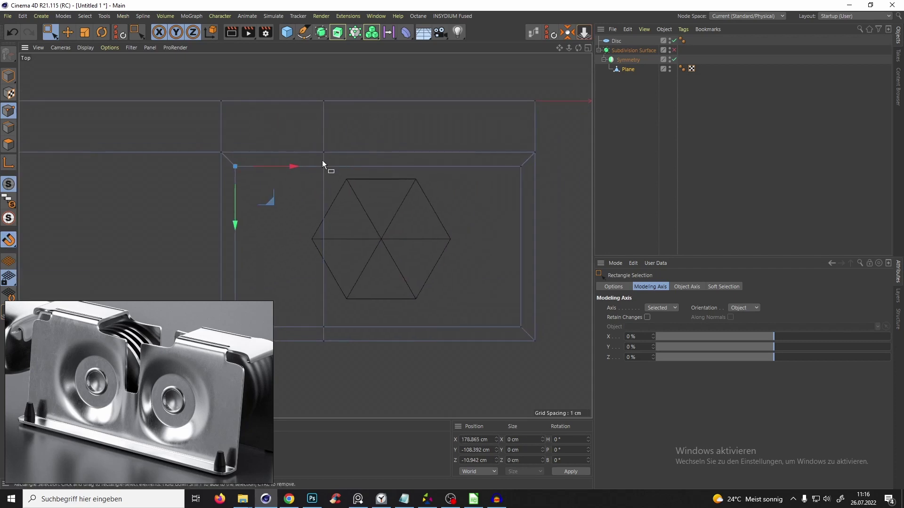
left_click(323, 166)
left_click_drag(356, 204, 451, 216)
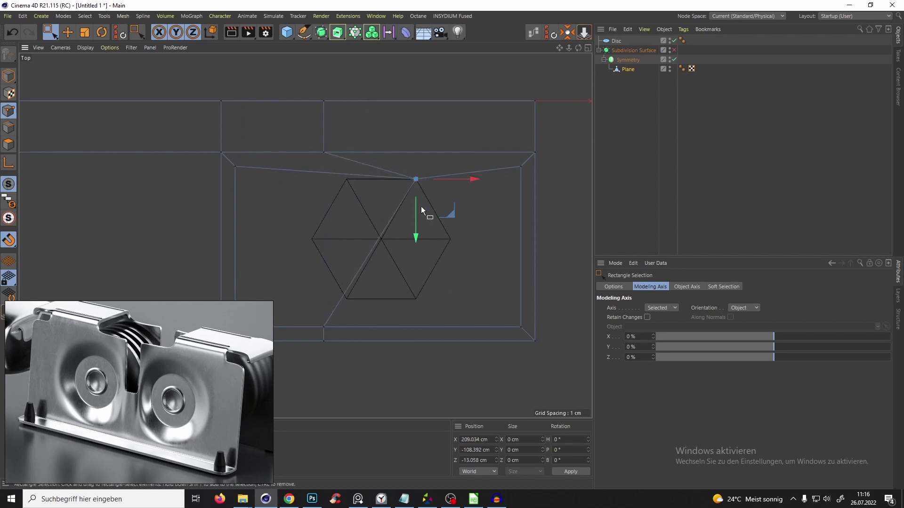
left_click(229, 161)
left_click_drag(271, 202, 382, 213)
- Snap the inset's front inner corner to the hexagon's inner side corner and its front middle point to the neighbouring front corner
middle_click_drag(377, 219, 415, 174, "alt")
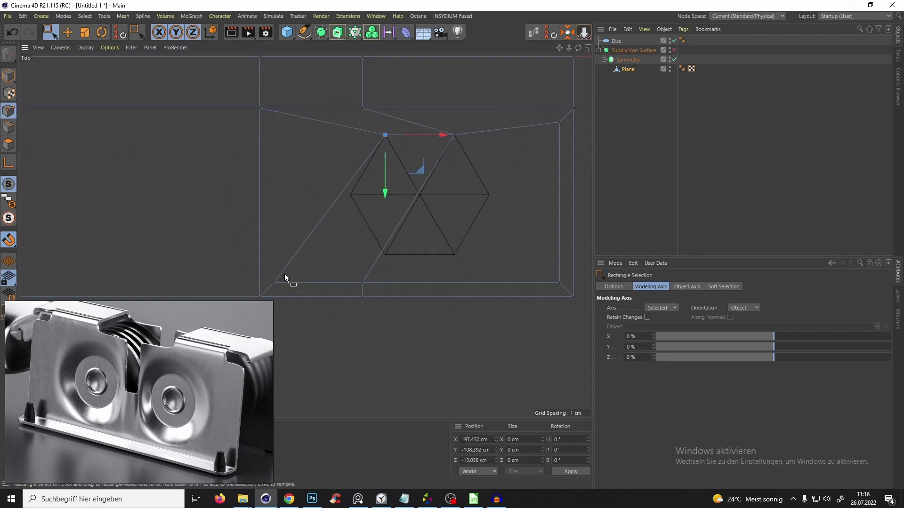
left_click(274, 283)
left_click_drag(306, 317, 421, 290)
middle_click_drag(522, 293, 450, 273, "alt")
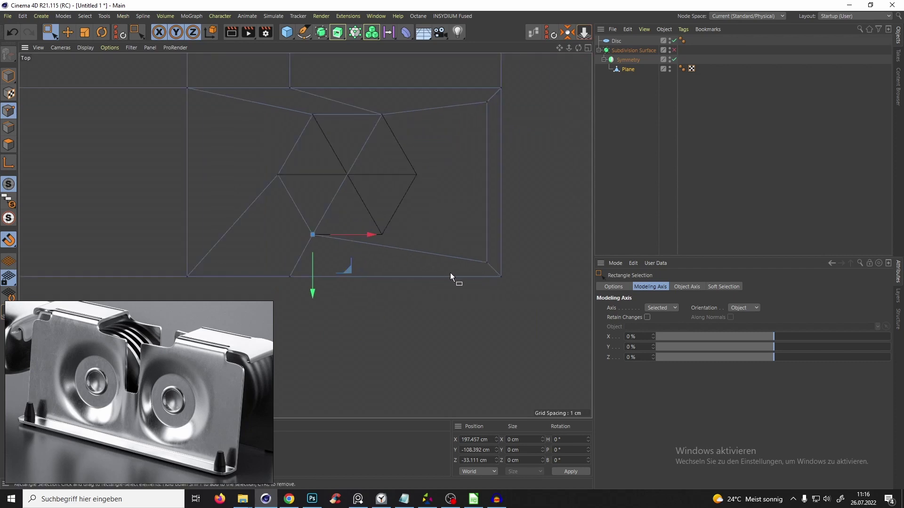
- Snap the inset's two points at the flange's outer end onto the hexagon's last two corners
scroll(451, 273, "up", 4)
left_click_drag(507, 233, 519, 258)
left_click_drag(548, 293, 368, 243)
middle_click_drag(368, 154, 372, 257, "alt")
left_click_drag(501, 70, 431, 257)
- Disable the disc guide in perspective and select the two flange polygons that form the hexagon
key("F10")
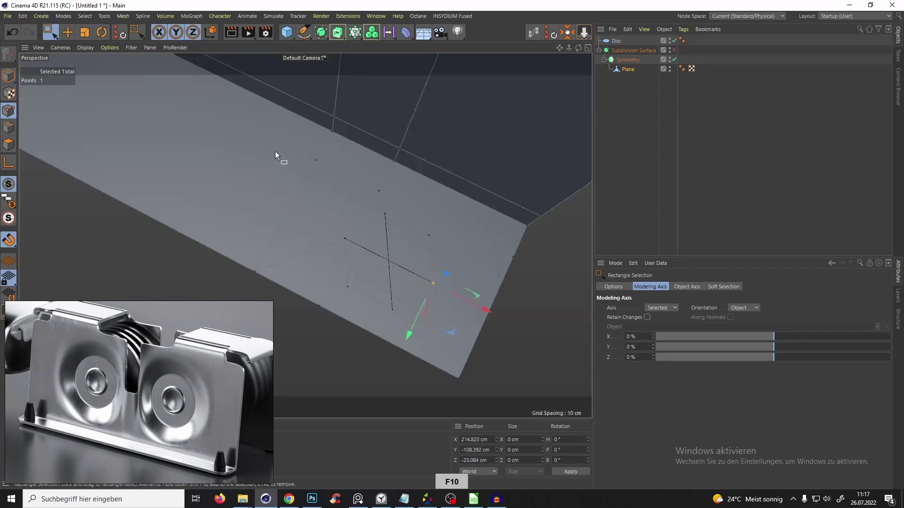
left_click(675, 41)
left_click_drag(374, 173, 329, 268, "alt")
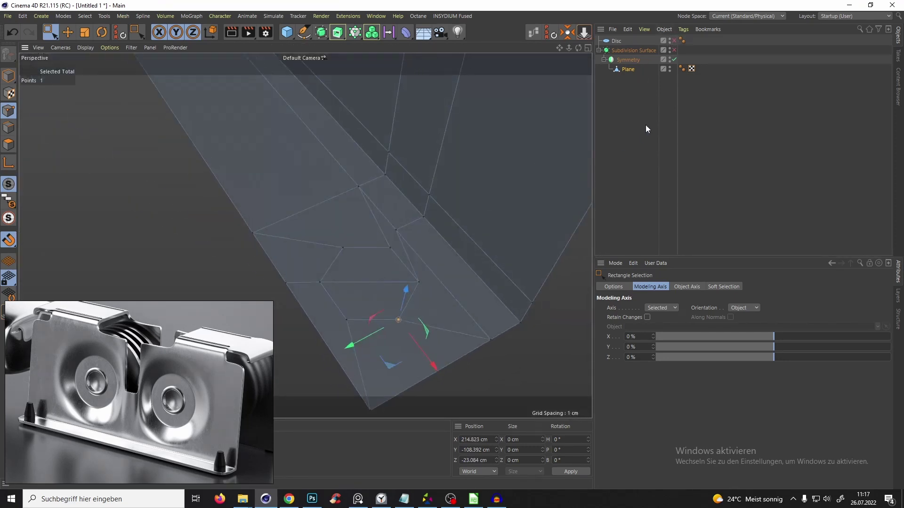
left_click(9, 144)
left_click(360, 280)
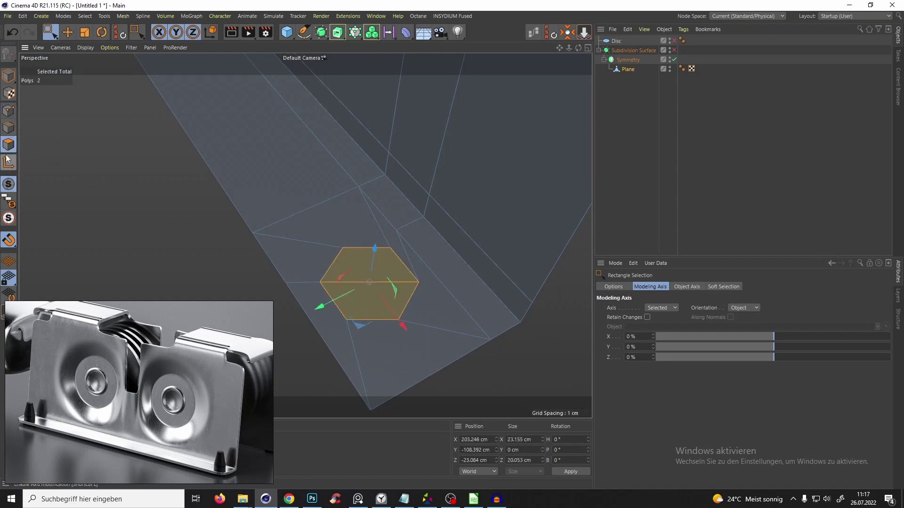
- Delete the two selected hexagon polygons and select the resulting flange hole's six border edges
key("Delete")
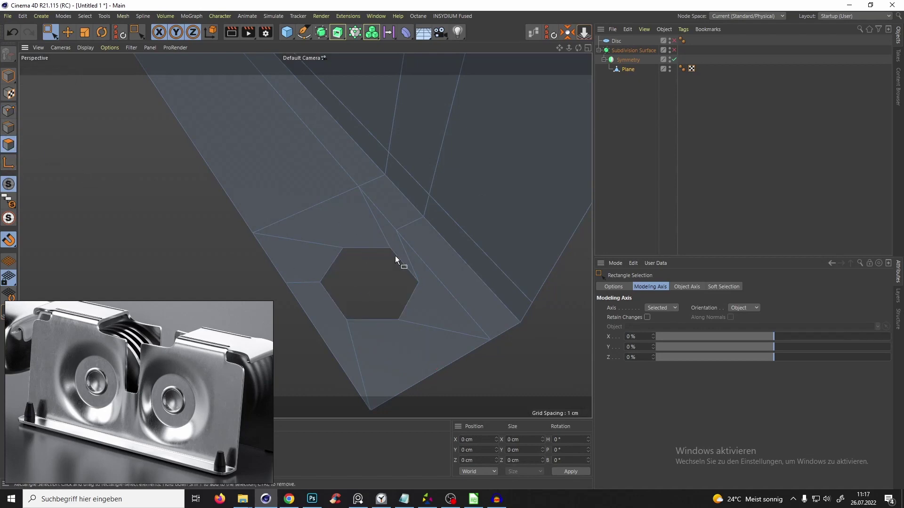
left_click(9, 127)
key("e")
left_click(368, 248)
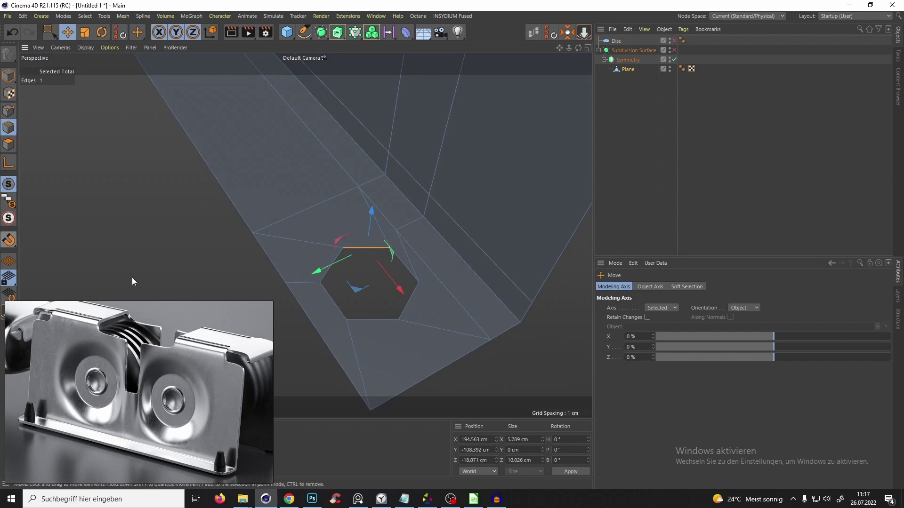
double_click(370, 253)
- Rotate the flange hole's border loop slightly about the vertical axis, keeping its center in place, then deselect it
key("t")
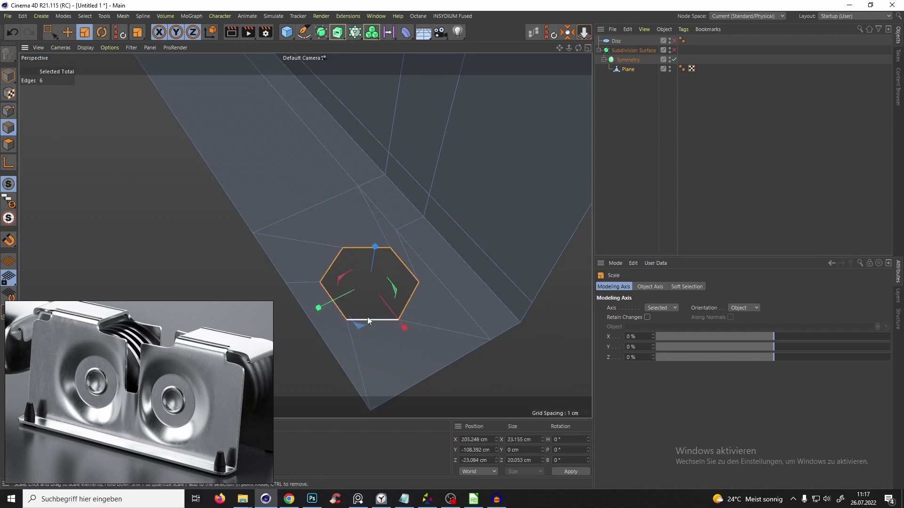
key("r")
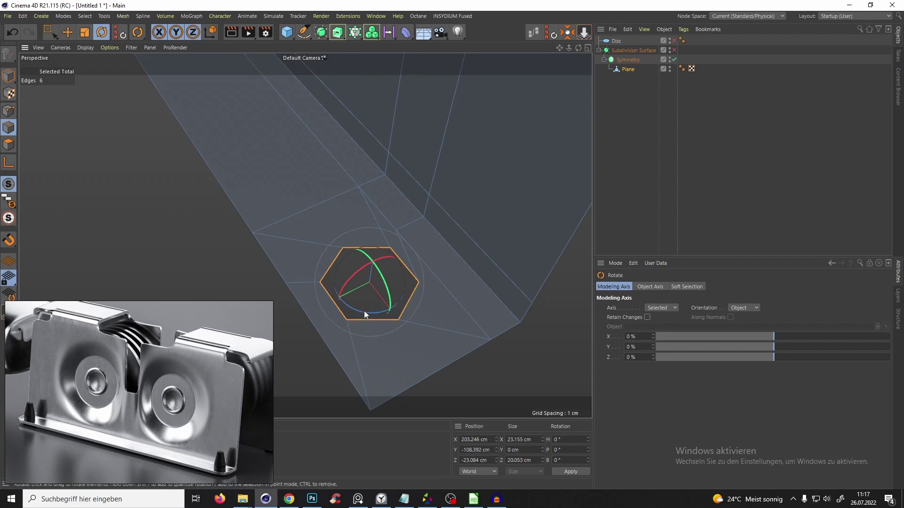
mouse_move(363, 311)
left_mouse_down()
mouse_move(377, 315)
mouse_move(368, 318)
left_mouse_up()
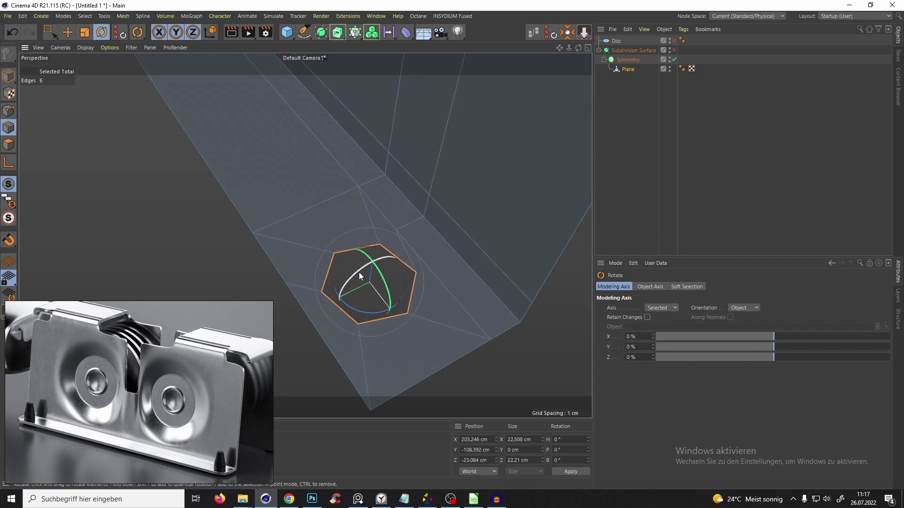
middle_click_drag(391, 281, 345, 207, "alt")
left_click_drag(346, 208, 336, 189, "alt")
middle_click_drag(336, 189, 417, 224, "alt")
left_click(510, 219)
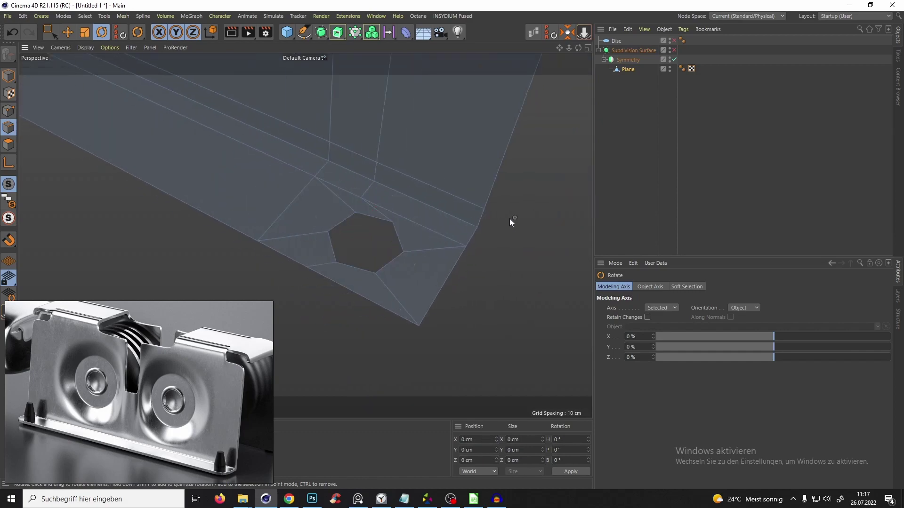
- Preview the flange hole's roundness with the Subdivision Surface enabled, then disable the subdivision again
key("q")
left_click_drag(509, 218, 387, 249, "alt")
right_click_drag(387, 248, 406, 202, "alt")
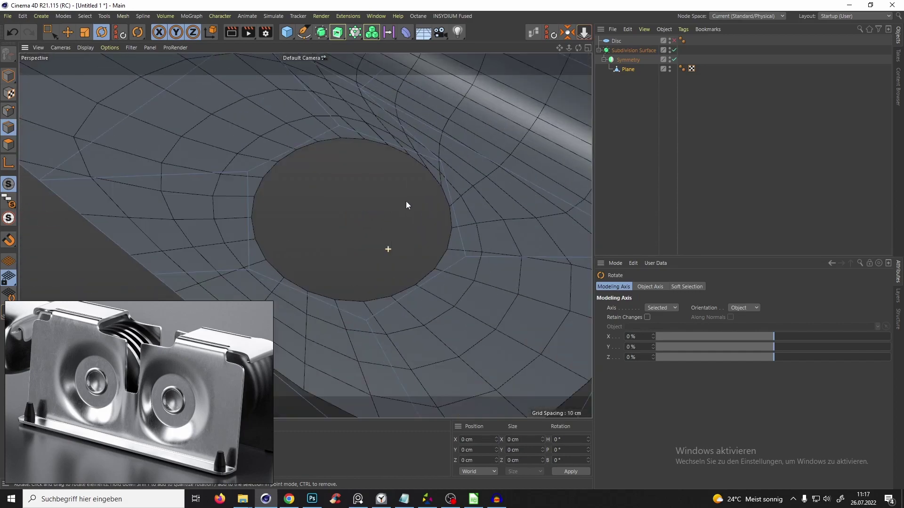
middle_click_drag(406, 202, 305, 236, "alt")
right_click_drag(305, 236, 369, 267, "alt")
middle_click_drag(369, 266, 377, 181, "alt")
key("q")
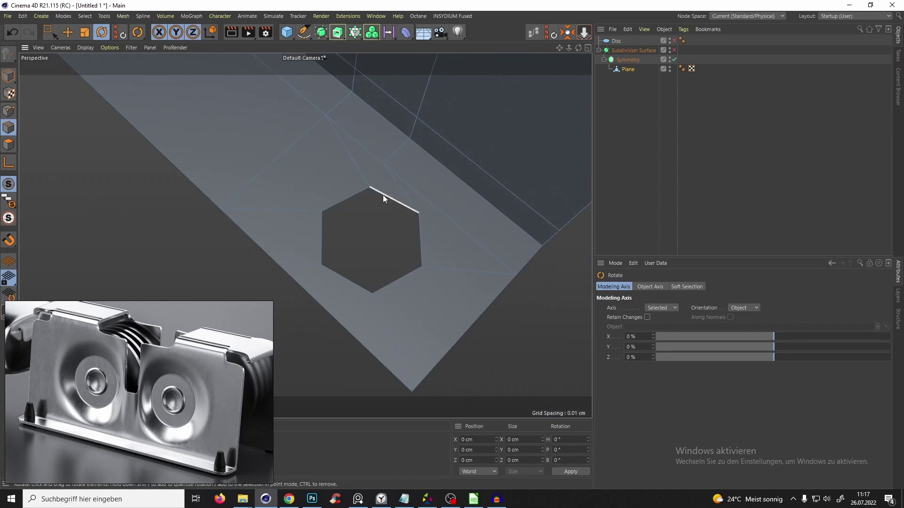
- Examine the front body's wall and flange from several angles
left_click_drag(383, 195, 414, 145, "alt")
right_click_drag(414, 145, 349, 177, "alt")
left_click_drag(349, 177, 437, 171, "alt")
right_click_drag(437, 171, 396, 173, "alt")
middle_click_drag(397, 173, 397, 273, "alt")
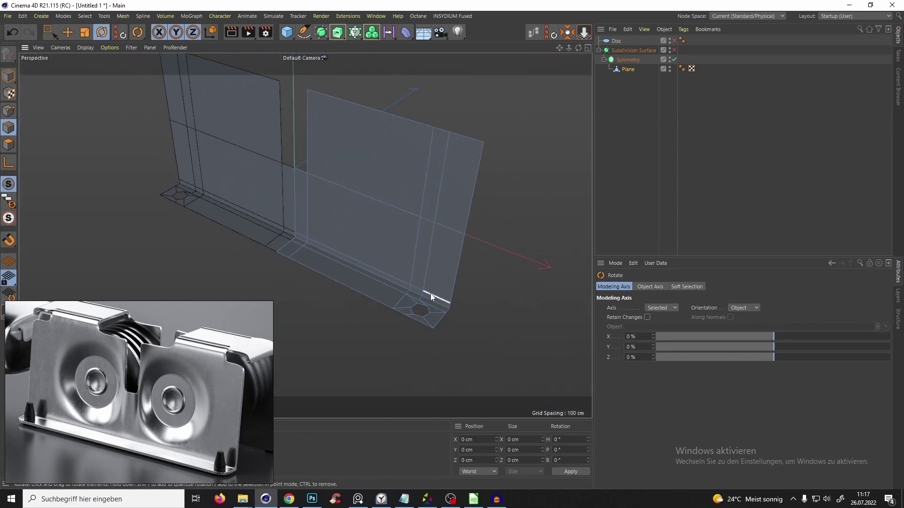
left_click_drag(431, 293, 416, 269, "alt")
left_click_drag(357, 258, 361, 202, "alt")
right_click_drag(361, 202, 379, 194, "alt")
middle_click_drag(380, 194, 350, 216, "alt")
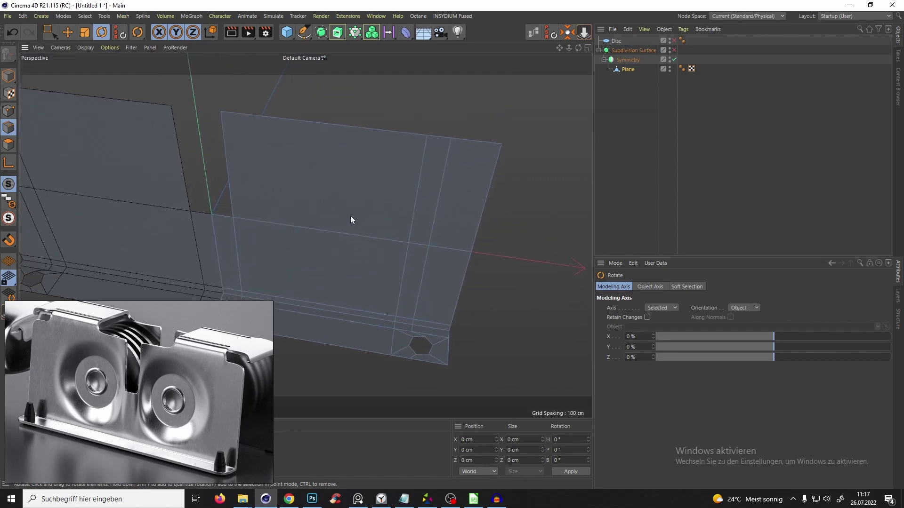
left_click_drag(351, 219, 330, 226, "alt")
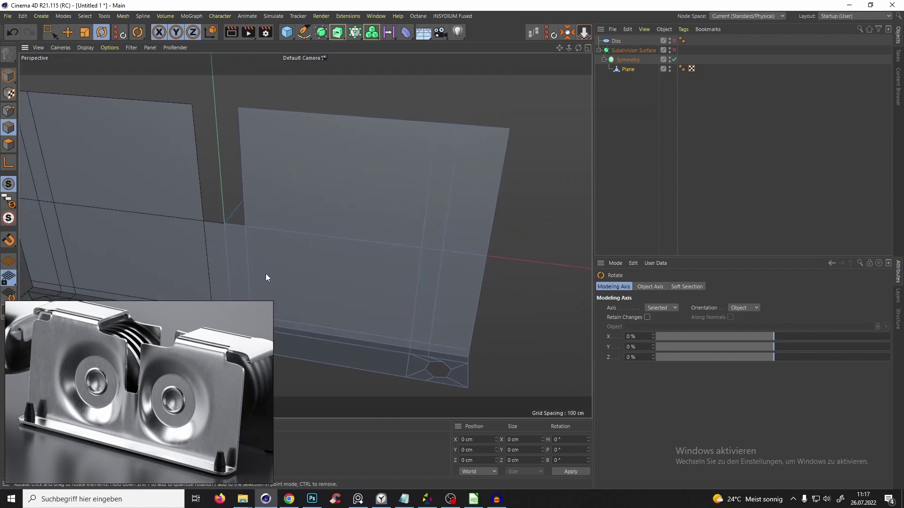
key("k")
key("l")
left_click(451, 499)
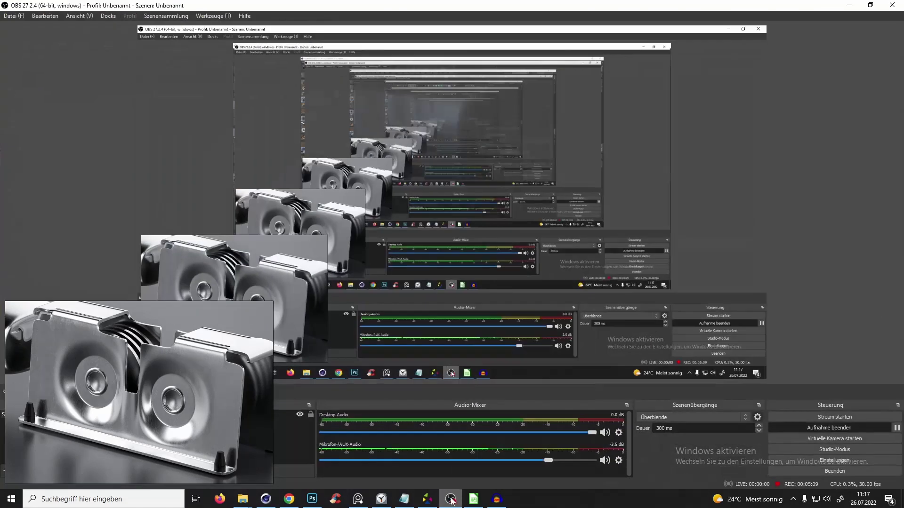
left_click(450, 499)
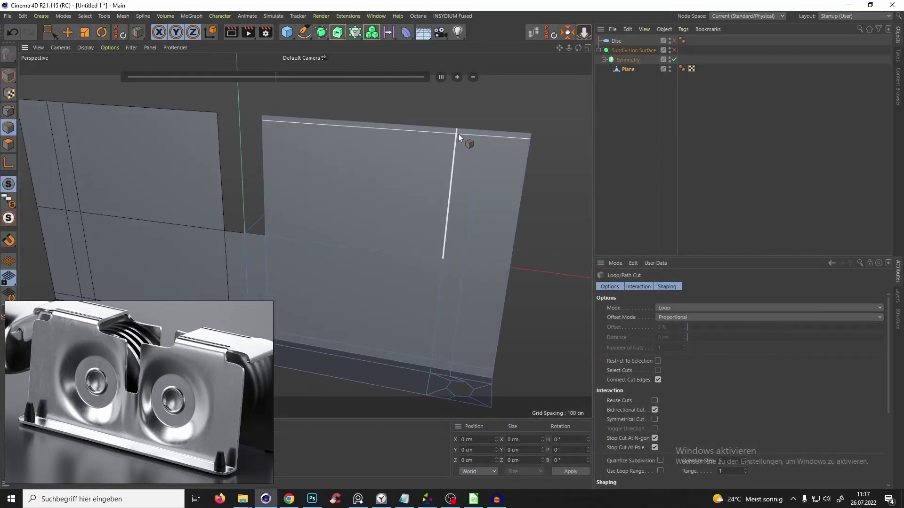
left_click(457, 123)
key("e")
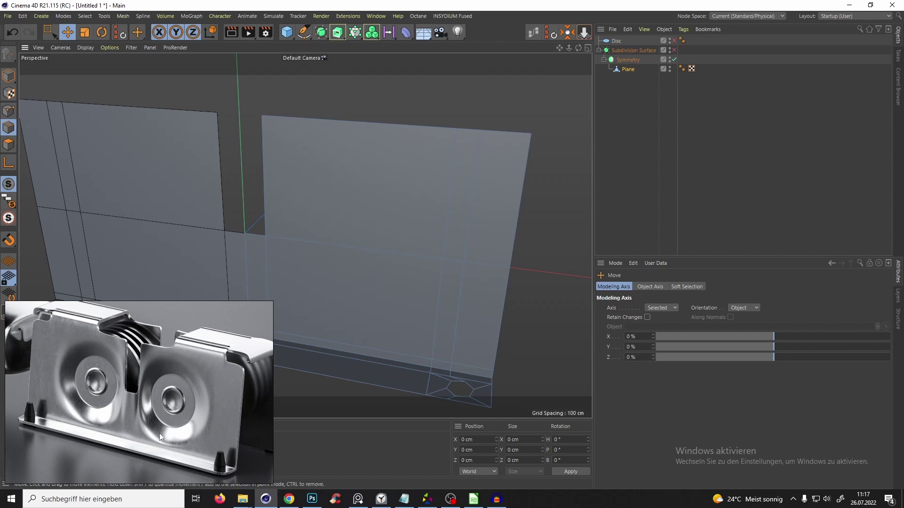
- Add a vertical loop cut through the wall and flange of the original half at about 41.2 % offset
key("k")
key("l")
left_click_drag(312, 124, 300, 140, "alt")
left_click(338, 121)
right_click_drag(364, 133, 354, 146, "alt")
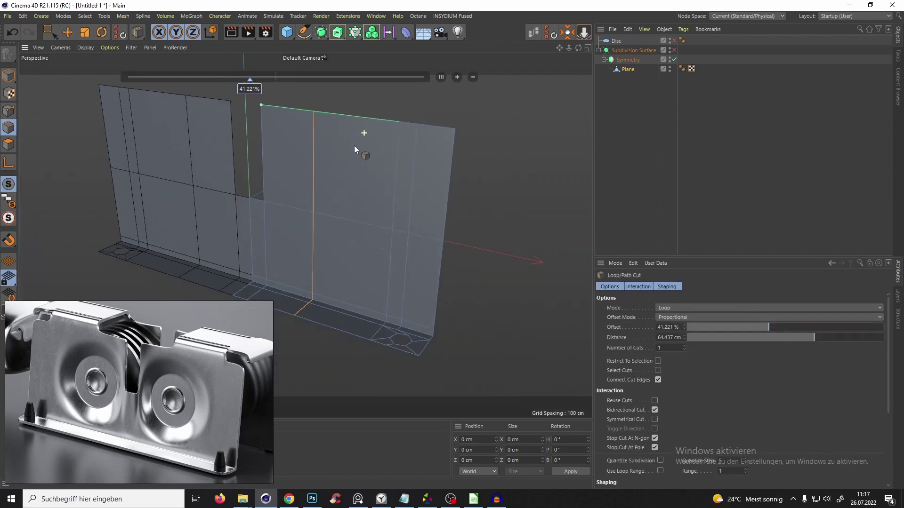
left_click_drag(414, 166, 385, 188, "alt")
right_click_drag(383, 199, 400, 191, "alt")
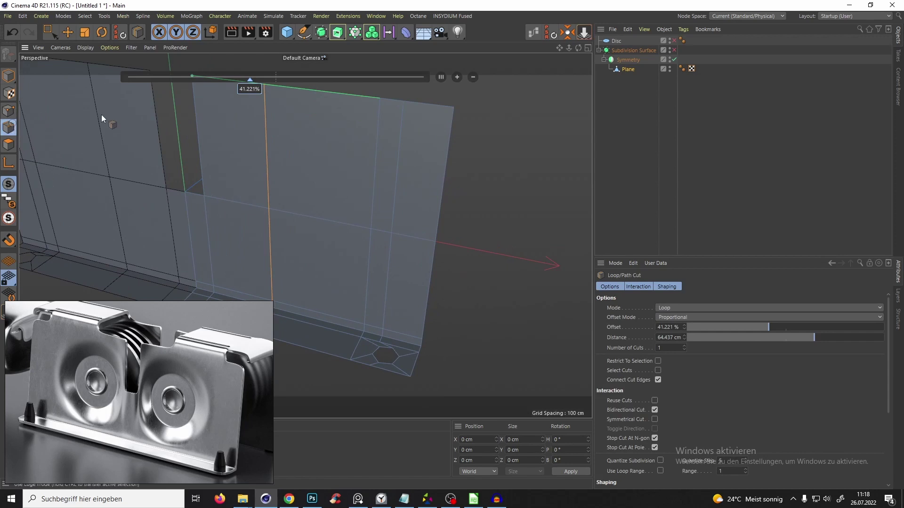
- Move the upper parts of the wall's two outer vertical edges outward to about X 193.7 cm
key("e")
left_click(399, 143)
left_click(374, 181, "shift")
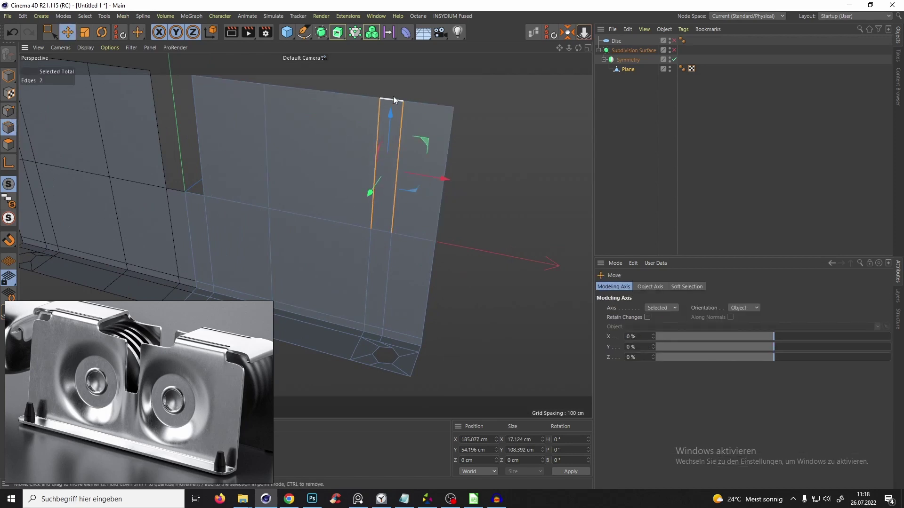
left_click_drag(428, 182, 450, 179)
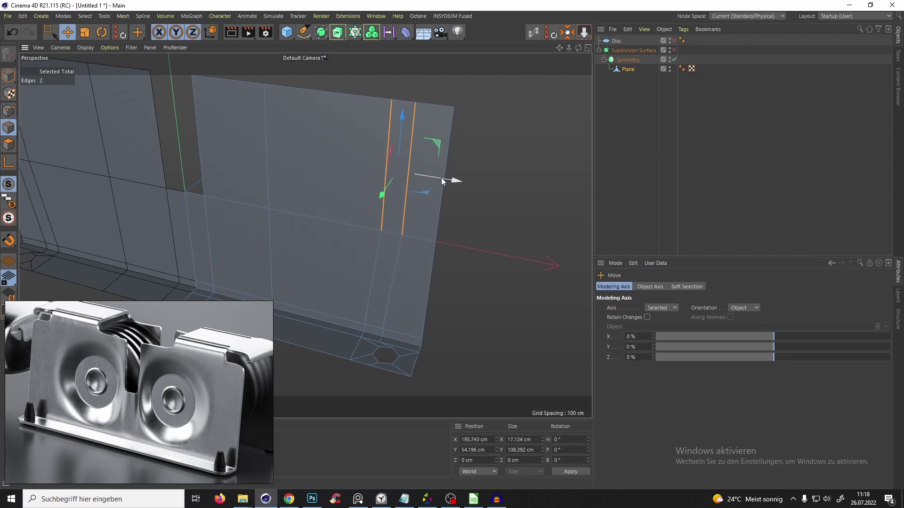
- Select the original half's eight wall polygons, try tilting them relative to the base flange, and undo the rotation
left_click_drag(434, 146, 310, 200, "alt")
left_click(337, 116)
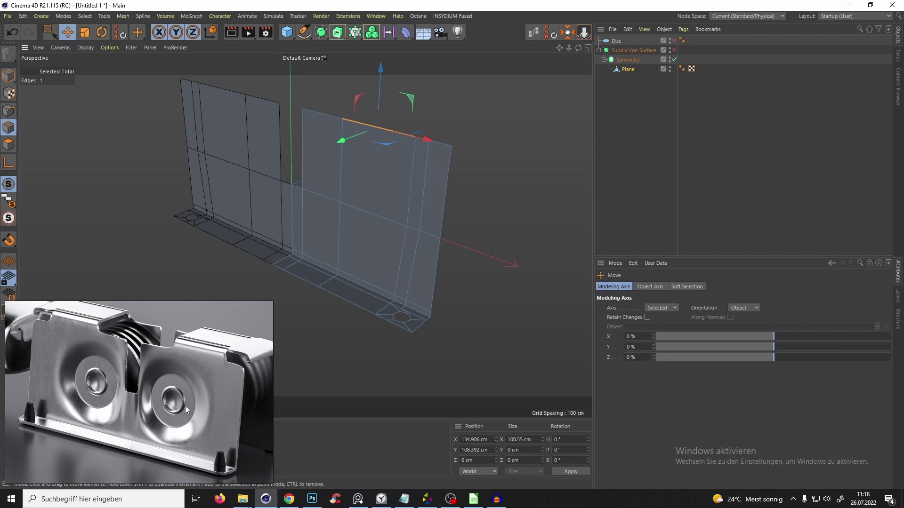
left_click_drag(257, 298, 346, 149, "alt")
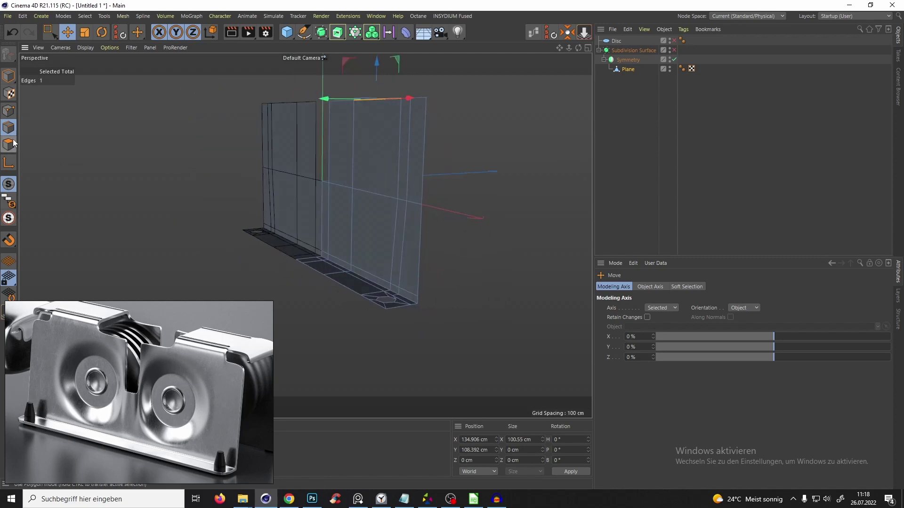
left_click(9, 144)
left_click(330, 148)
key("9")
left_click_drag(381, 152, 382, 148)
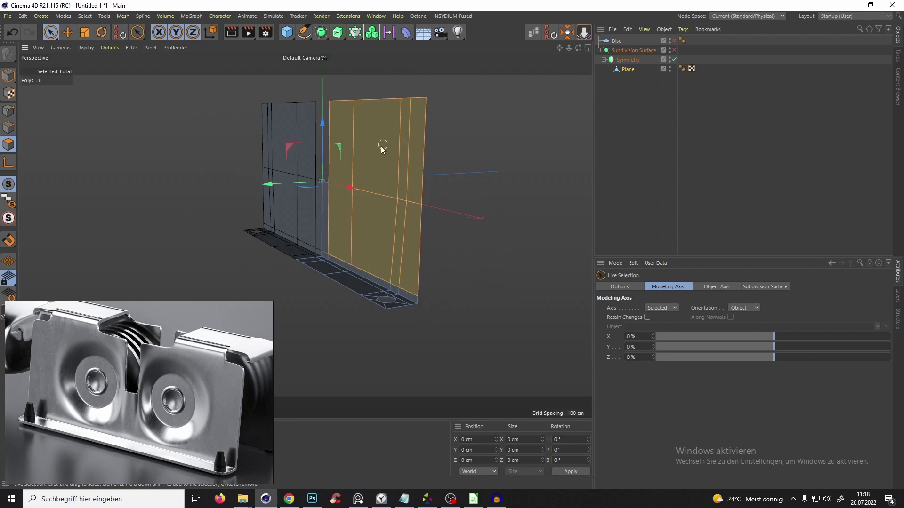
key("r")
left_click_drag(344, 172, 390, 184)
key("ctrl+z")
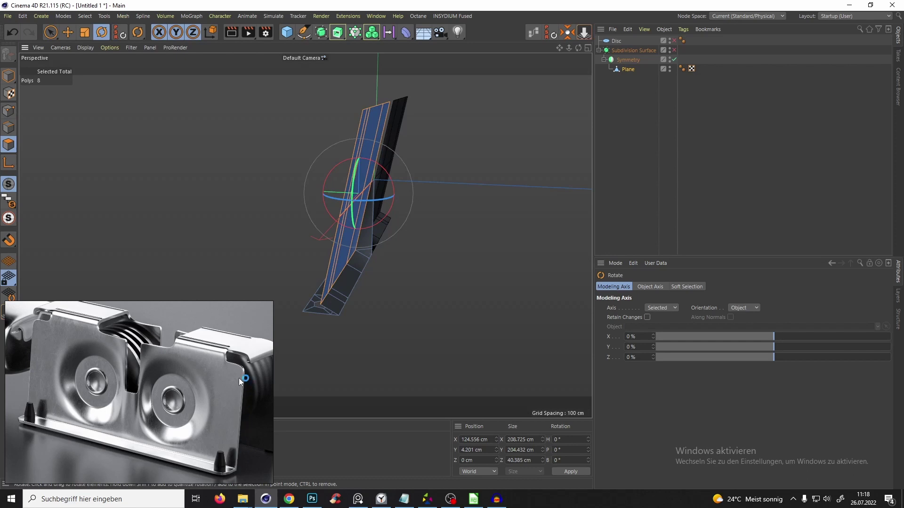
key("ctrl+z")
left_click_drag(373, 212, 317, 154, "alt")
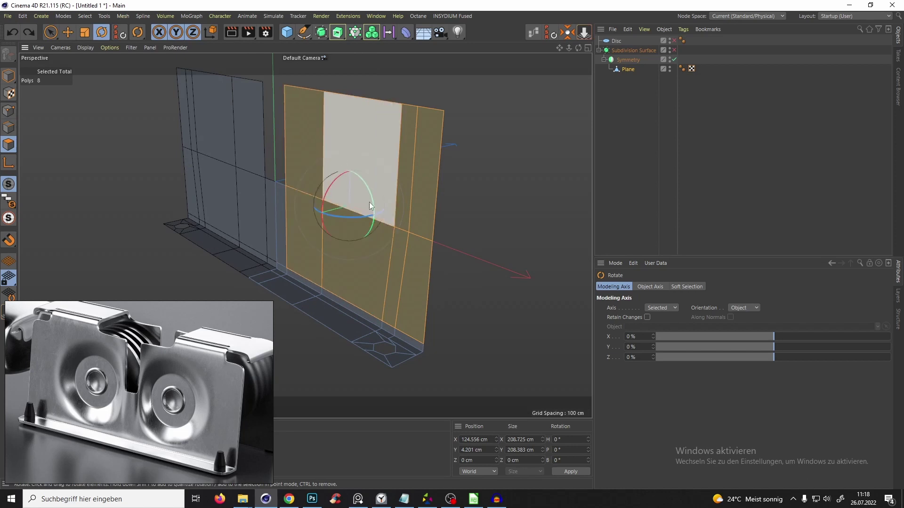
- Add a front-facing Disc guide in the front view, scaled down over the original wall half at about X 90 cm, Y 2 cm
key("F10")
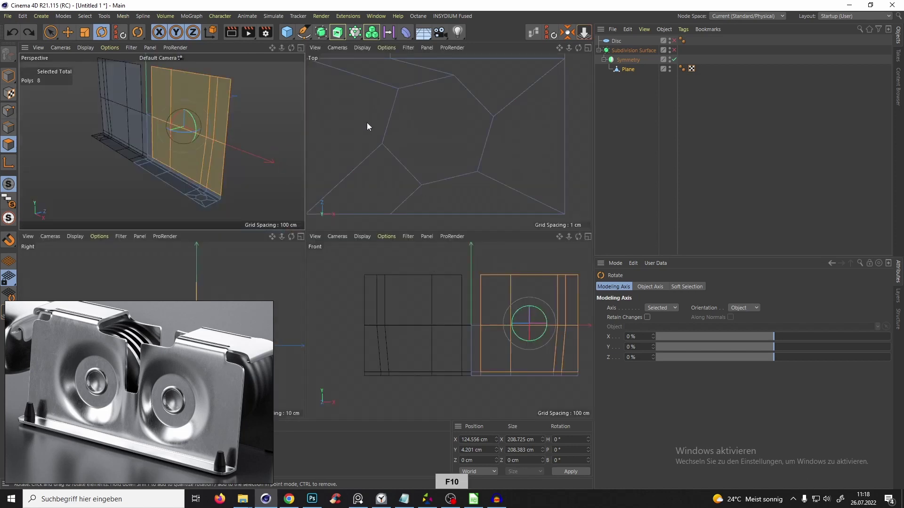
key("F4")
key("ctrl+shift+a")
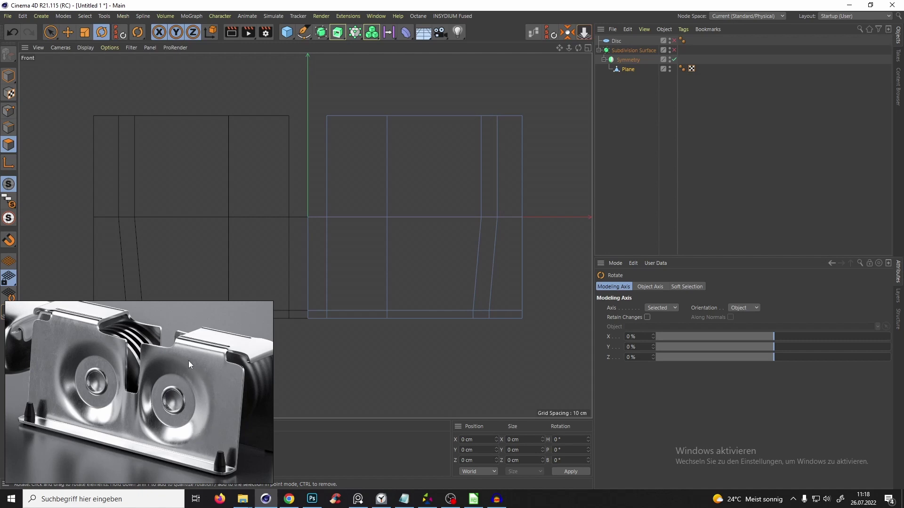
middle_click_drag(360, 179, 338, 172, "alt")
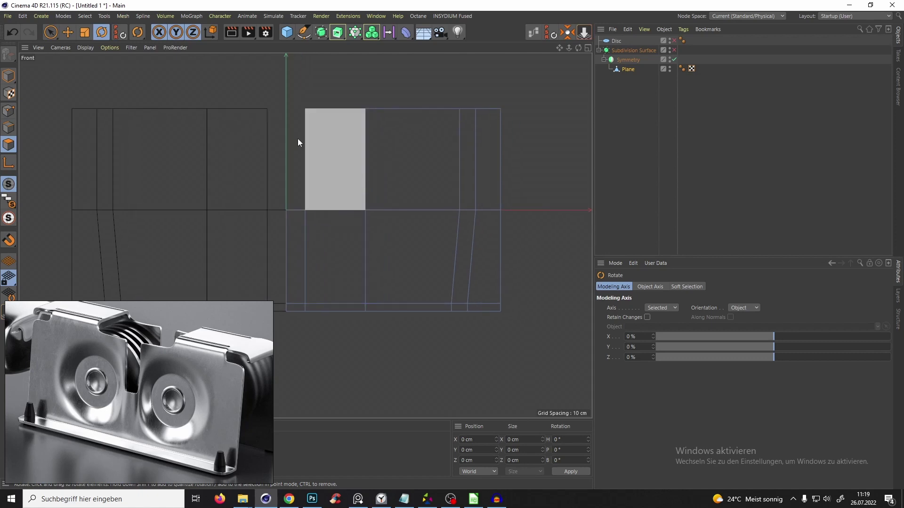
left_click(289, 37)
left_click(321, 106)
left_click_drag(315, 205, 291, 289)
key("e")
left_click_drag(324, 182, 359, 312)
key("t")
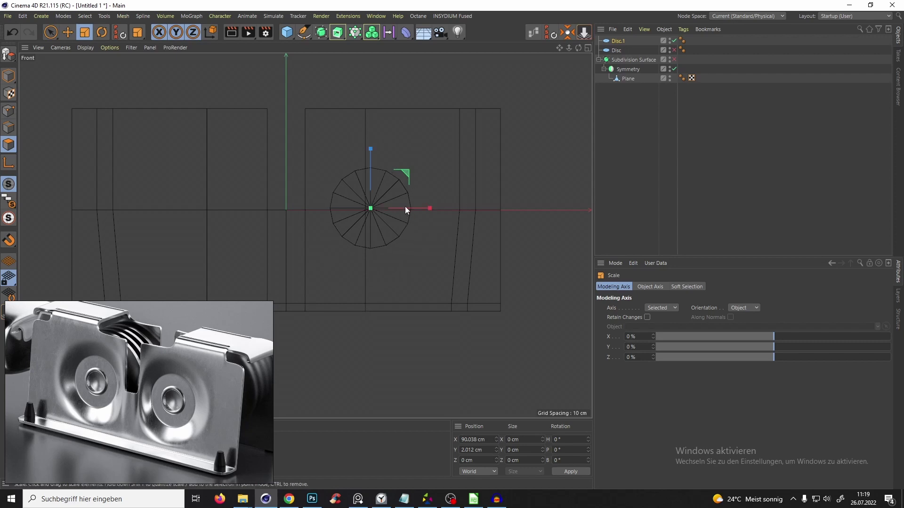
- Move the new disc to about X 92 cm, Y -5 cm and compare its placement with the reference in perspective
middle_click_drag(405, 206, 409, 198, "alt")
key("e")
left_click_drag(409, 167, 416, 171)
middle_click(416, 171)
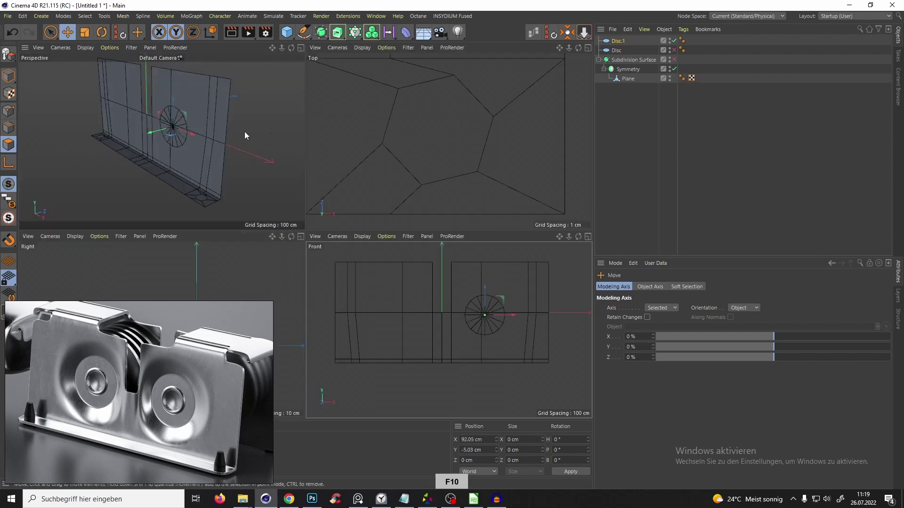
middle_click(244, 131)
left_click_drag(267, 185, 294, 250, "alt")
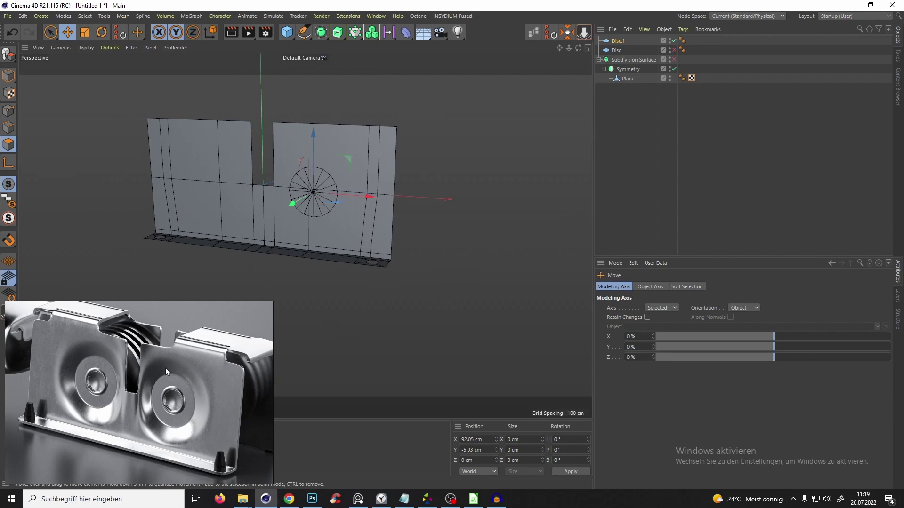
- Scale the wall's disc guide up slightly and check its size in the four-view and perspective layouts
left_click_drag(372, 132, 340, 166, "alt")
key("t")
key("F10")
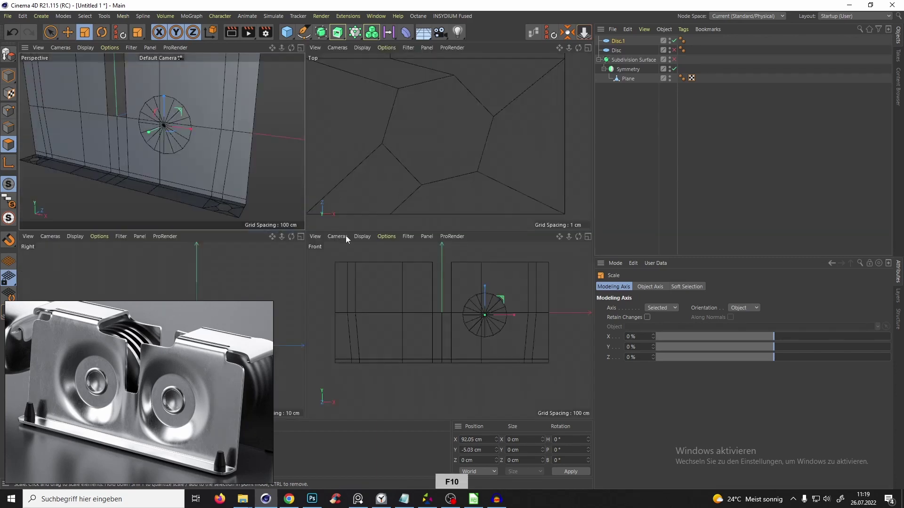
key("F10")
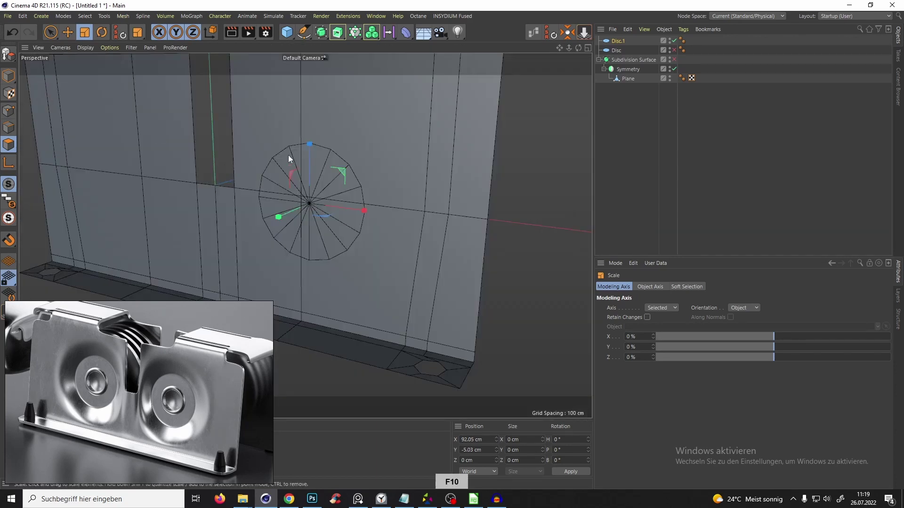
scroll(292, 115, "down", 3)
key("e")
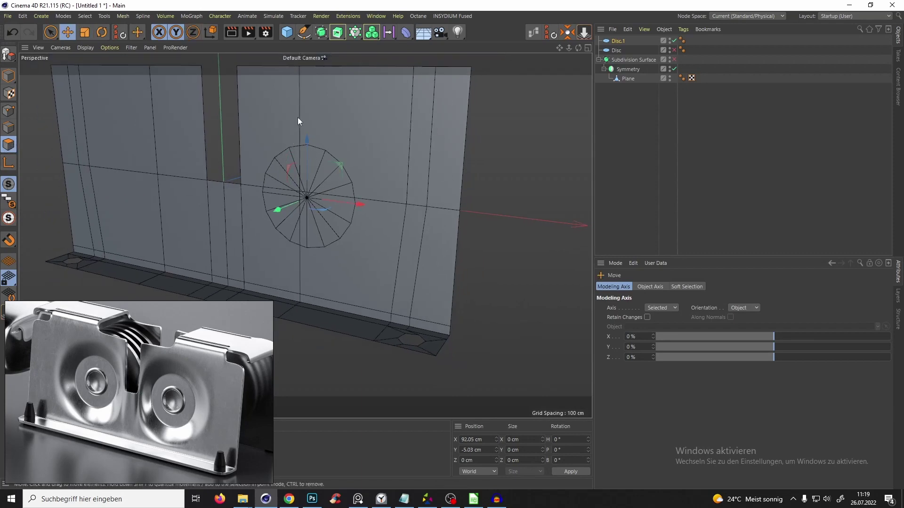
- Select the Plane's four wall polygons surrounding the disc and convert the selection to points
left_click(629, 80)
left_click(275, 115)
left_click(339, 132, "shift")
left_click(350, 261, "shift")
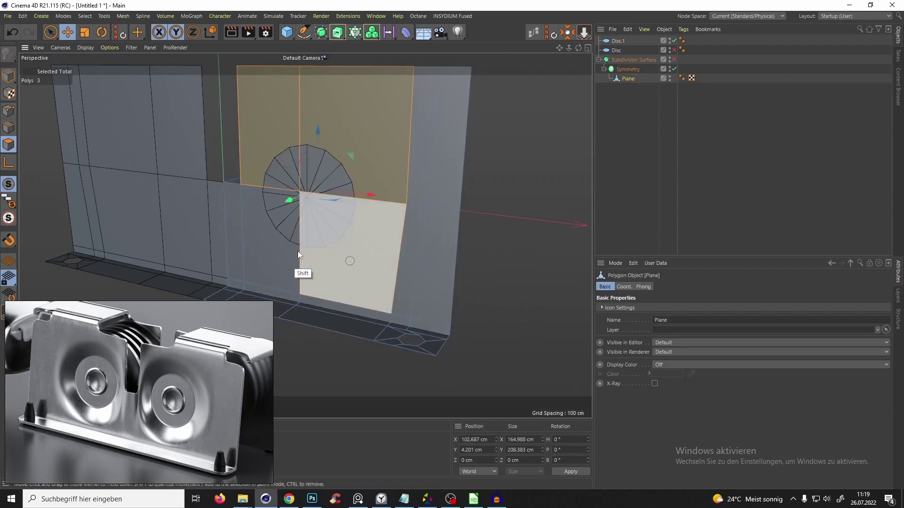
left_click(298, 255, "shift")
left_click_drag(309, 174, 296, 261, "alt")
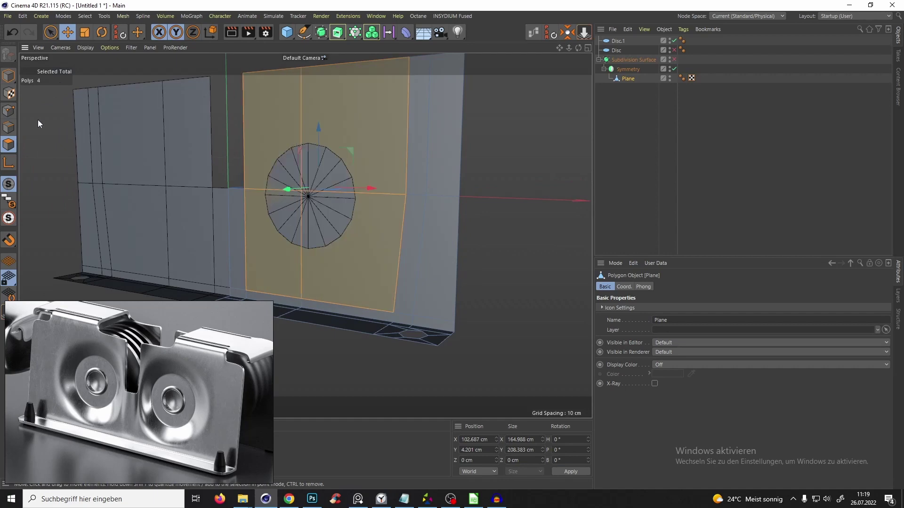
left_click(9, 111)
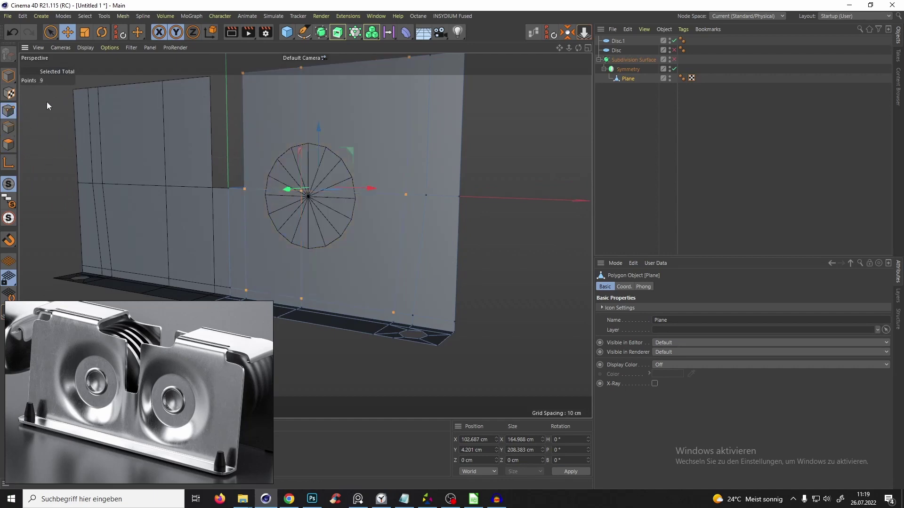
- Remove the centre point behind the disc from the Plane's wall point selection
left_click_drag(277, 172, 284, 152, "alt")
key("space")
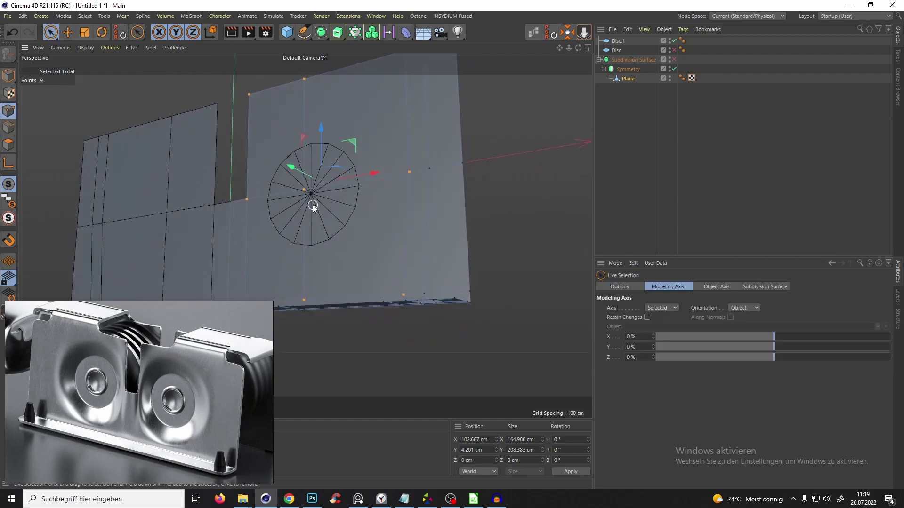
left_click(305, 193, "ctrl")
middle_click_drag(308, 195, 317, 186, "alt")
left_click_drag(309, 173, 288, 101, "alt")
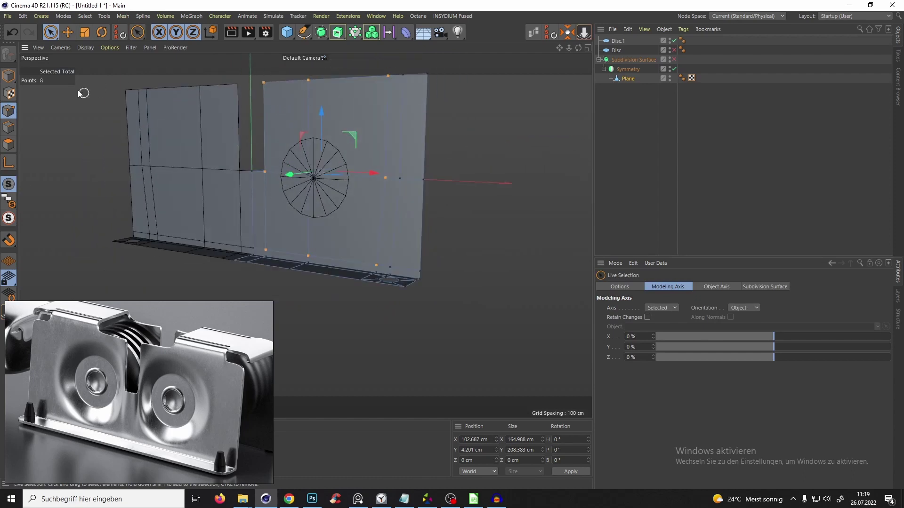
- Set the wall disc guide's rotation segments to 8
left_click(631, 78)
left_click(618, 41)
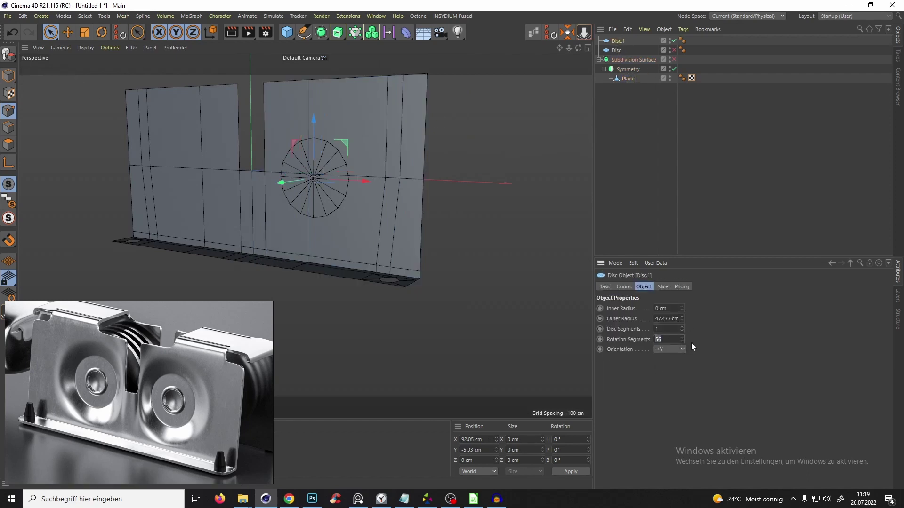
type("8")
key("Return")
- Inset the Plane's four selected wall polygons by about 13.2 cm with Extrude Inner in the front view
middle_click(301, 182)
middle_click(458, 307)
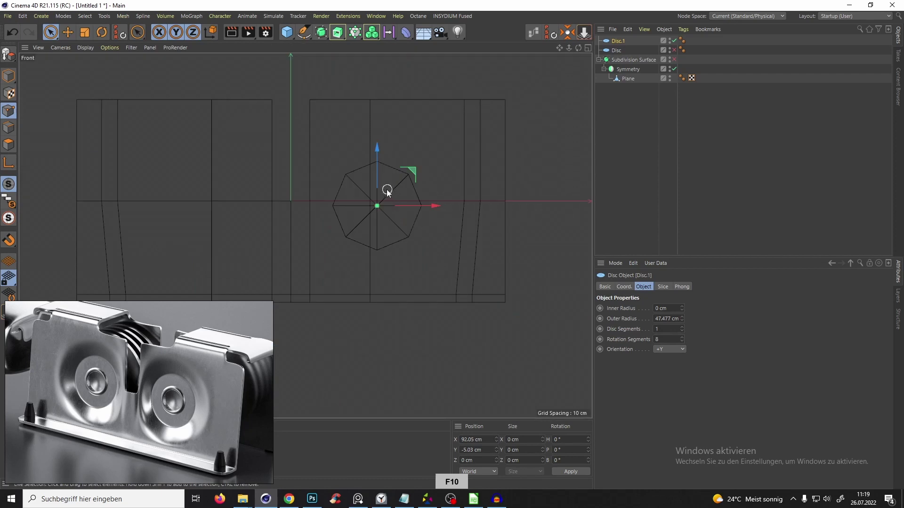
left_click(628, 78)
scroll(348, 92, "up", 3)
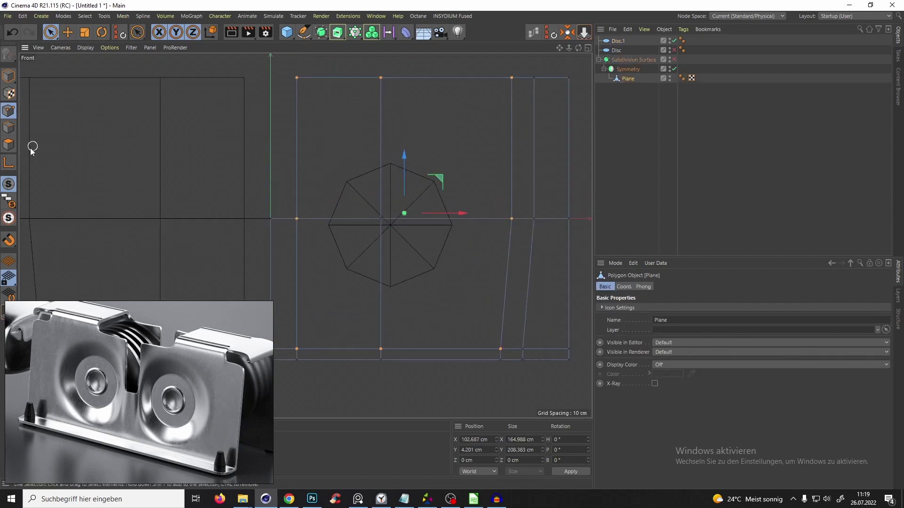
left_click(8, 145)
middle_click_drag(370, 164, 354, 156, "alt")
key("i")
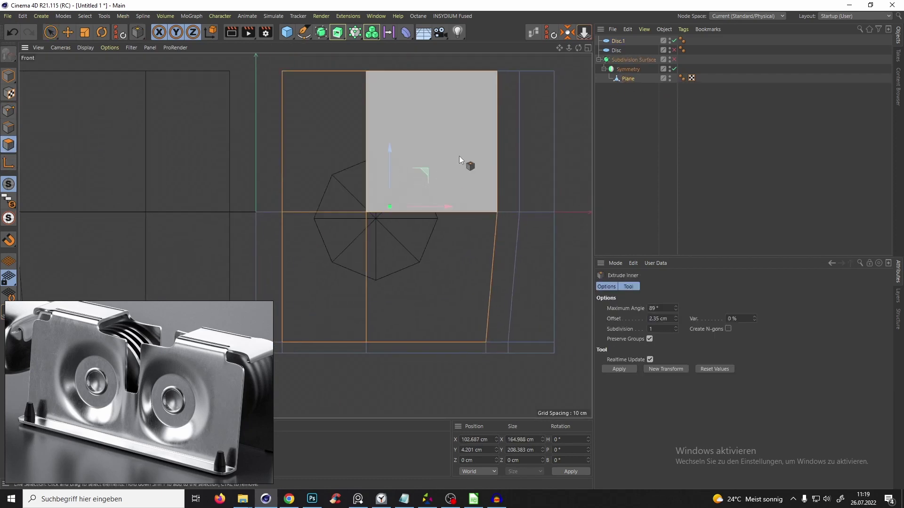
left_click_drag(459, 156, 400, 184)
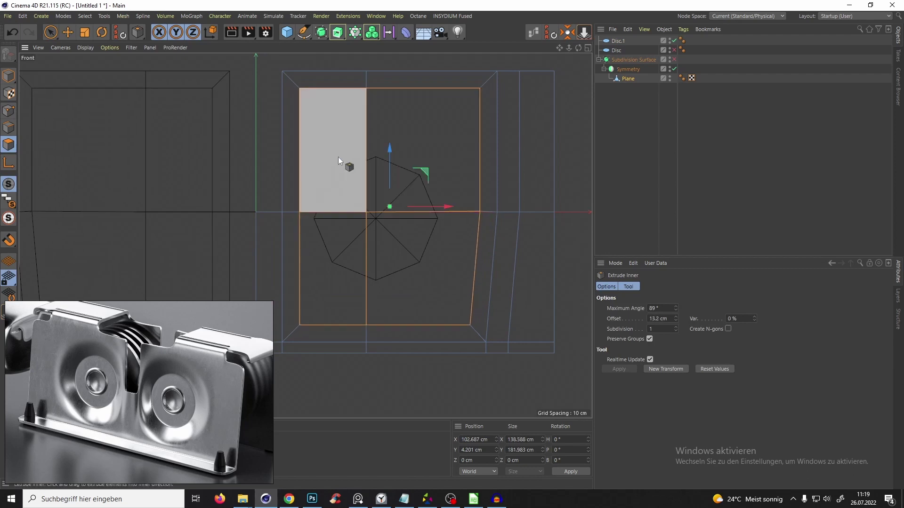
- Enable snapping and snap the three upper points of the inset onto the corresponding corners of the eight-sided disc
middle_click_drag(338, 157, 352, 157, "alt")
left_click(8, 112)
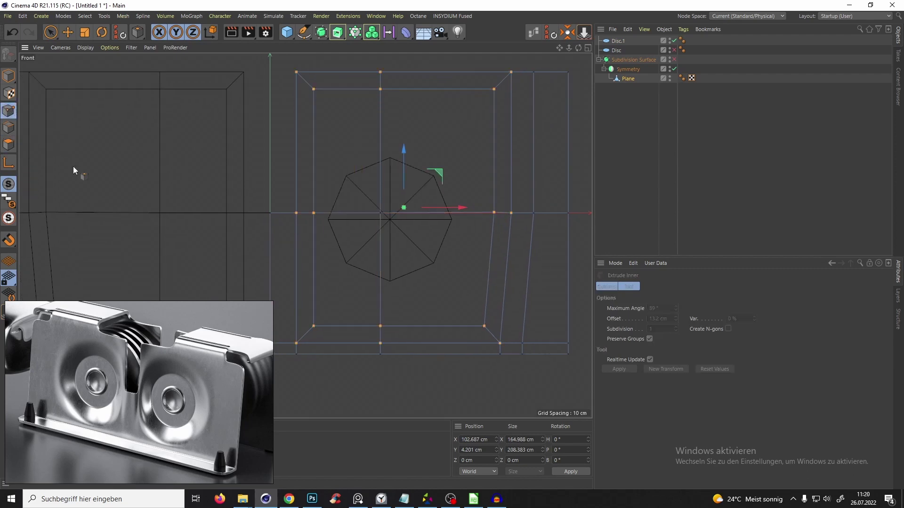
left_click(9, 241)
left_click_drag(48, 33, 89, 67)
left_click_drag(303, 86, 367, 122)
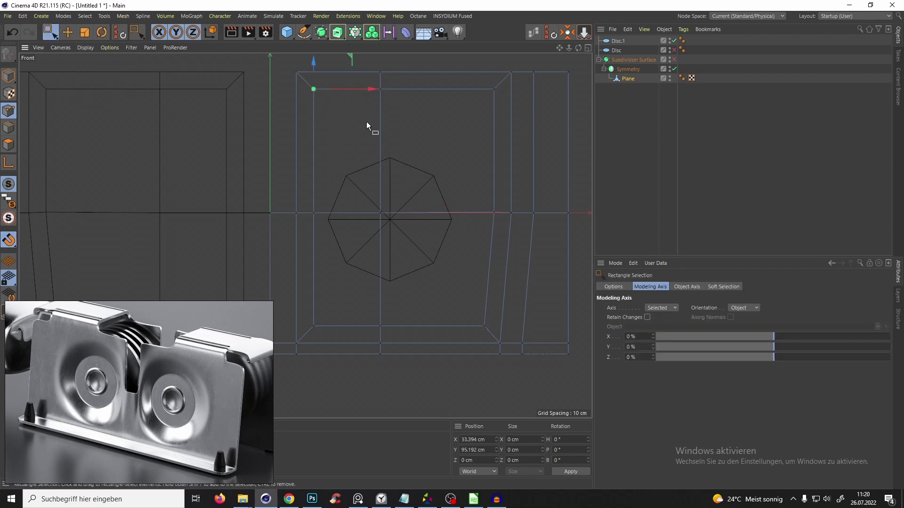
left_click_drag(350, 58, 427, 126)
left_click_drag(485, 84, 503, 98)
left_click_drag(530, 60, 471, 146)
- Snap the remaining side and lower points of the inset onto the disc's rim corners, completing the octagon
left_click(494, 213)
left_click_drag(516, 201, 485, 205)
left_click_drag(475, 316, 492, 335)
left_click_drag(517, 294, 419, 256)
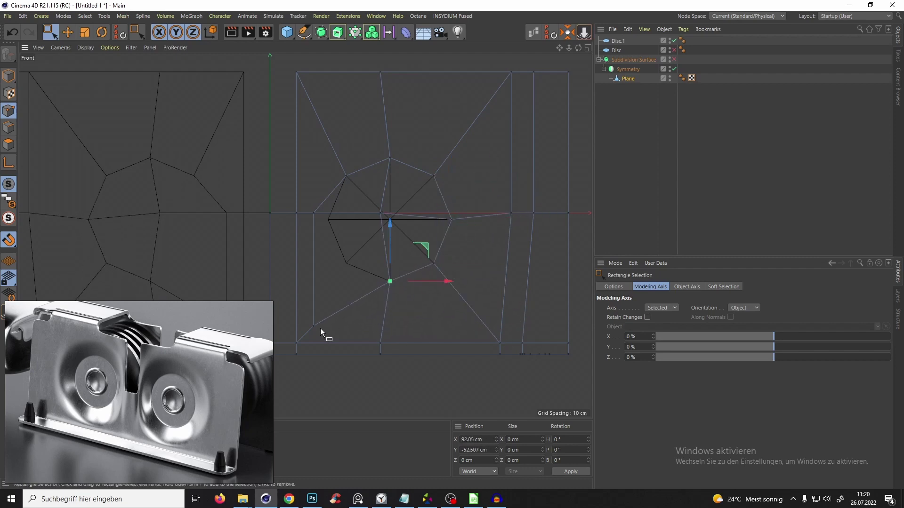
left_click_drag(321, 332, 307, 319)
left_click_drag(351, 289, 349, 215)
scroll(350, 219, "up", 4)
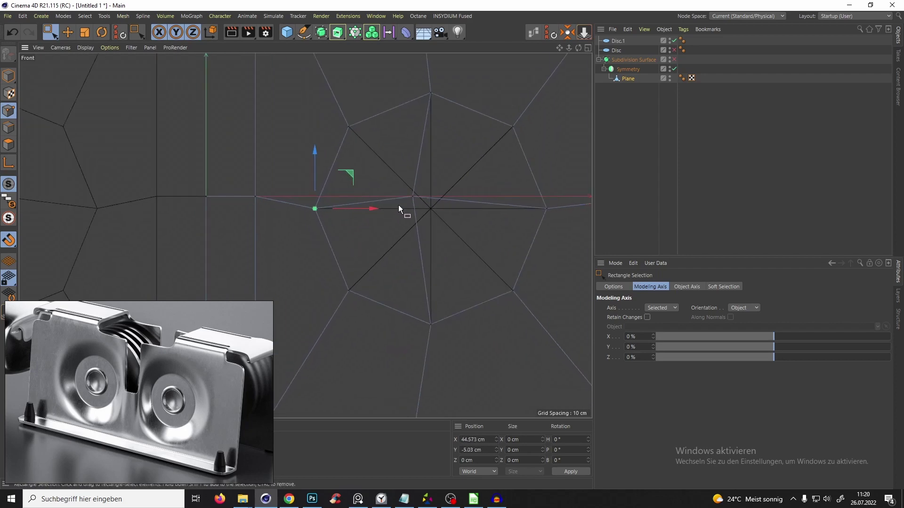
- Hide the wall's disc guide and delete the four polygons inside the octagon in the perspective view
middle_click_drag(398, 205, 365, 192, "alt")
key("F10")
key("F10")
scroll(299, 174, "down", 2)
left_click_drag(299, 173, 282, 186, "alt")
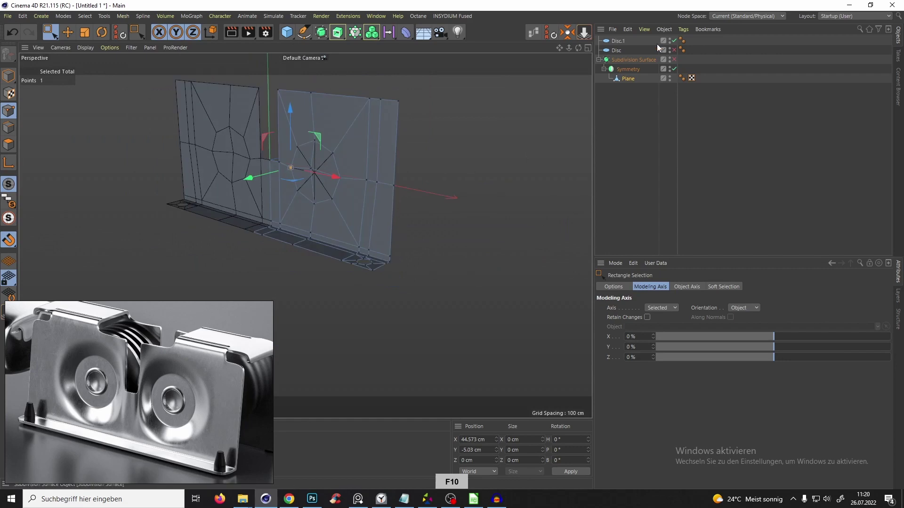
left_click(674, 41)
left_click_drag(437, 139, 269, 181, "alt")
scroll(326, 126, "up", 4)
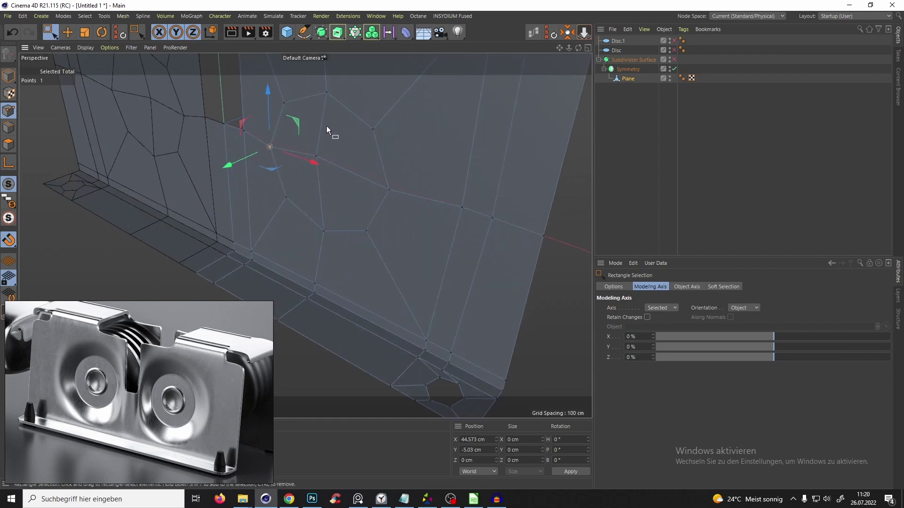
left_click_drag(326, 125, 350, 134, "alt")
left_click(9, 144)
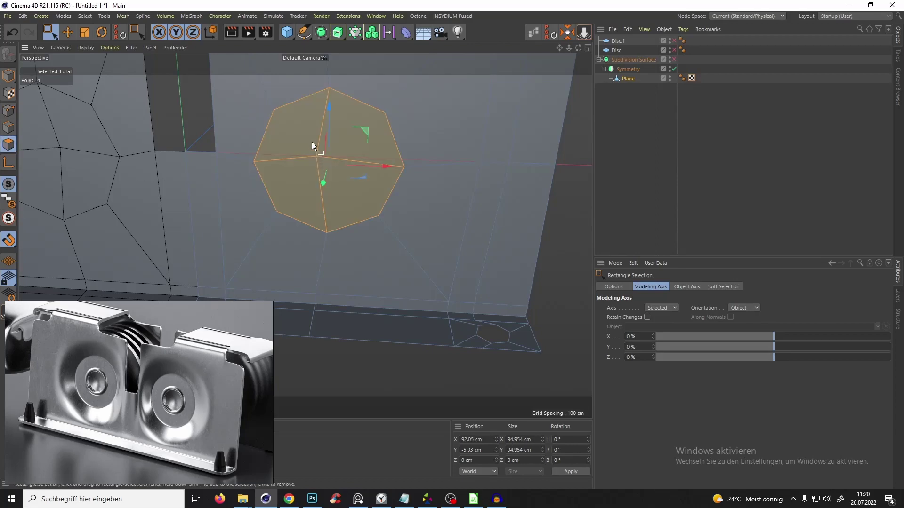
key("Delete")
- Examine the octagonal opening in the wall with the Subdivision Surface toggled on and off
scroll(216, 173, "down", 3)
left_click_drag(248, 97, 301, 117, "alt")
right_click_drag(303, 117, 279, 166, "alt")
key("q")
mouse_move(346, 171)
left_mouse_down("alt")
mouse_move(387, 133)
mouse_move(345, 146)
mouse_move(366, 143)
mouse_move(352, 113)
mouse_move(363, 133)
mouse_move(343, 163)
left_mouse_up("alt")
key("q")
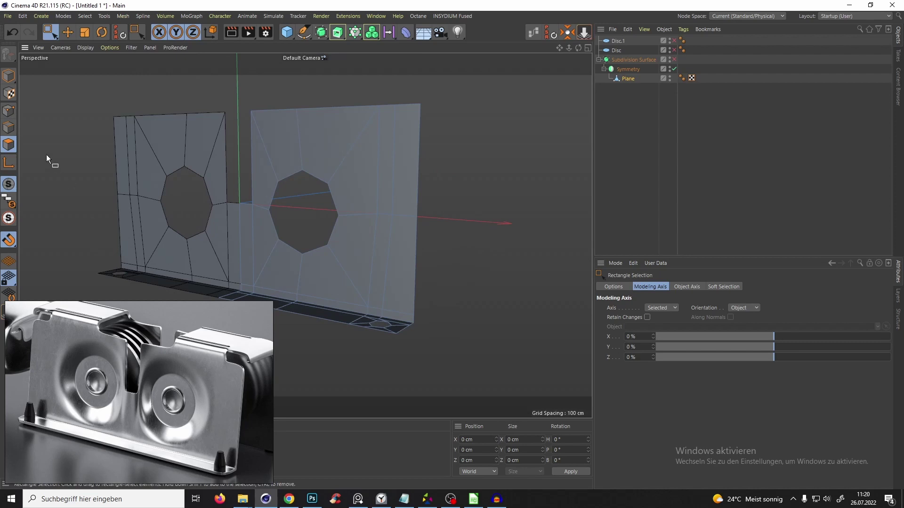
- Select the octagonal hole's edge loop and extrude it inward by scaling it down to about 40 cm across
left_click(9, 129)
scroll(332, 154, "up", 3)
key("e")
double_click(322, 157)
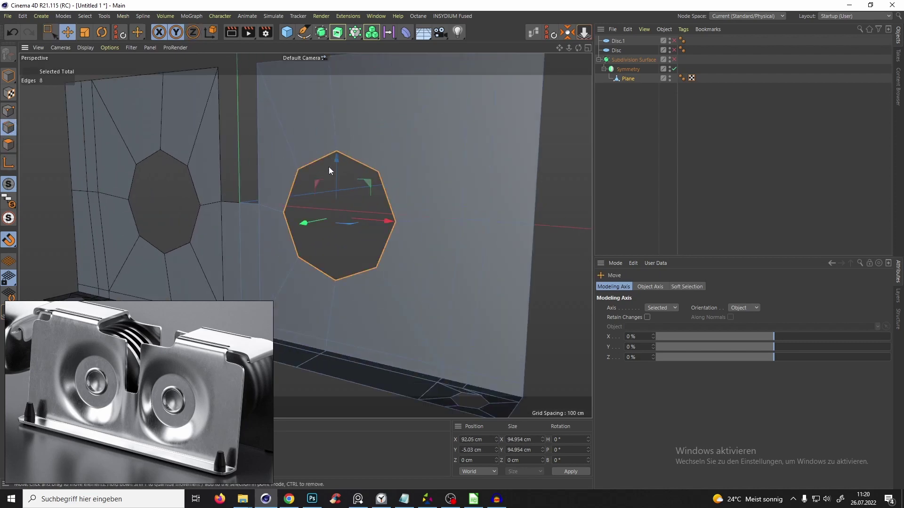
key("t")
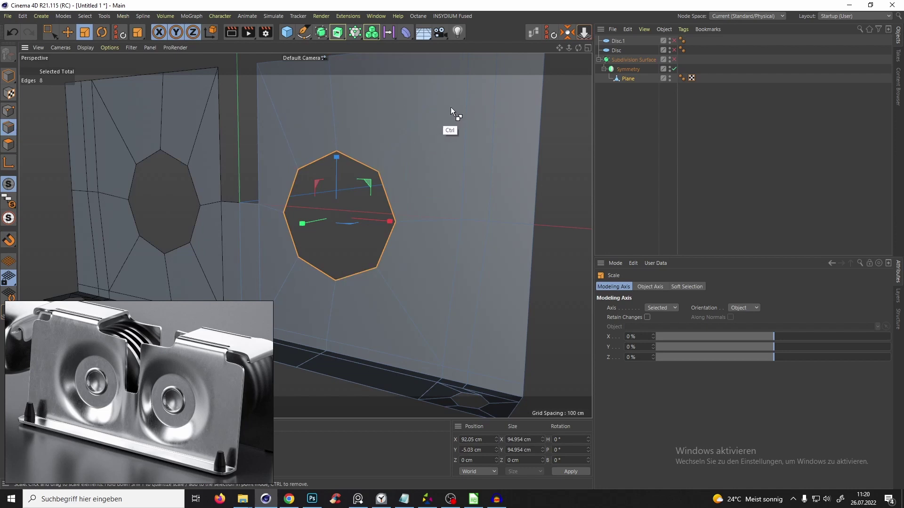
left_click_drag(452, 110, 403, 298, "ctrl")
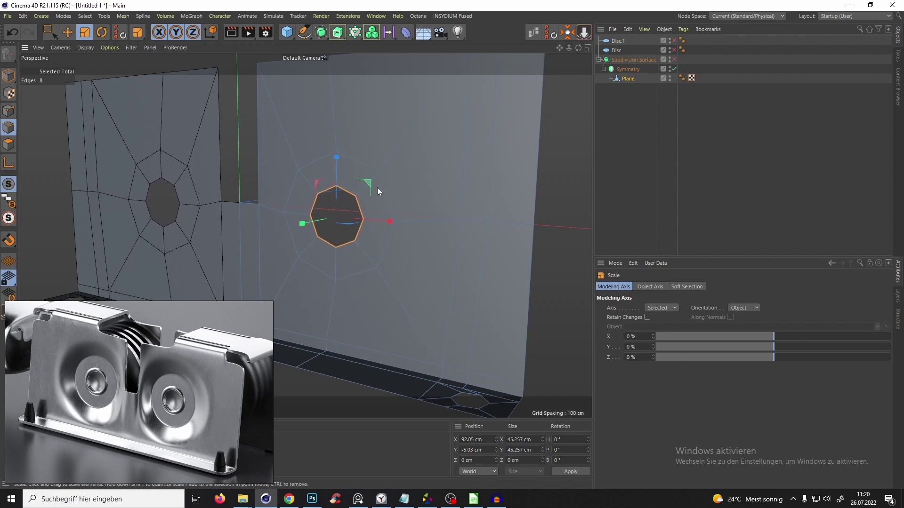
left_click_drag(368, 196, 276, 194, "ctrl")
key("ctrl+z")
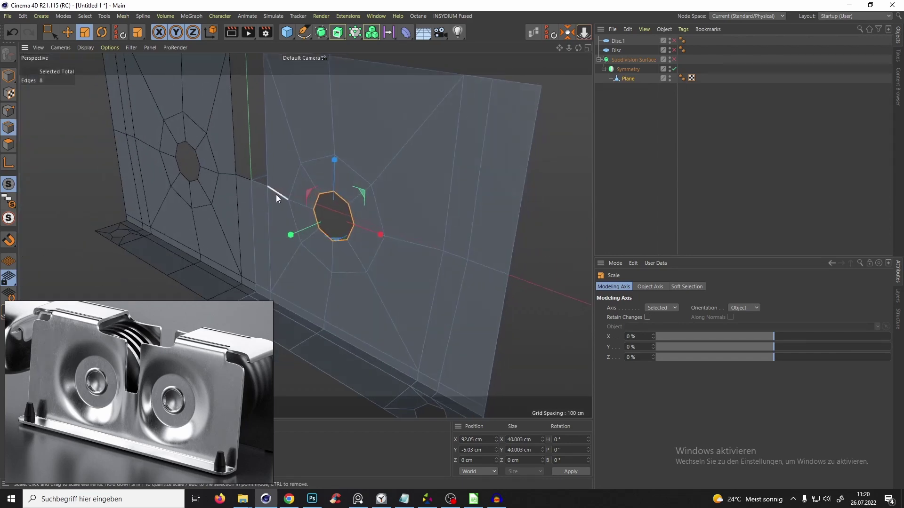
- Try to move the hole's inner and outer edge loops together about 10.6 cm along Z
key("q")
key("q")
middle_click_drag(306, 242, 326, 250, "alt")
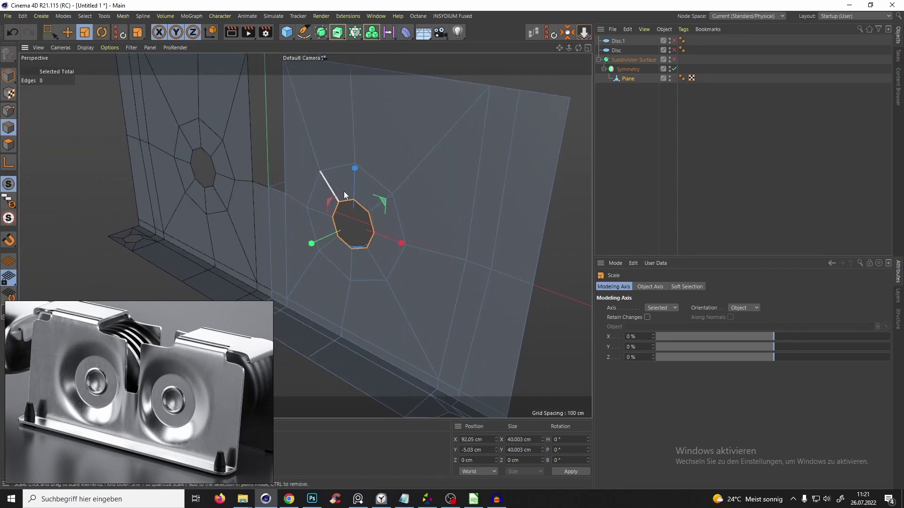
left_click_drag(329, 189, 346, 205, "alt")
scroll(346, 206, "up", 2)
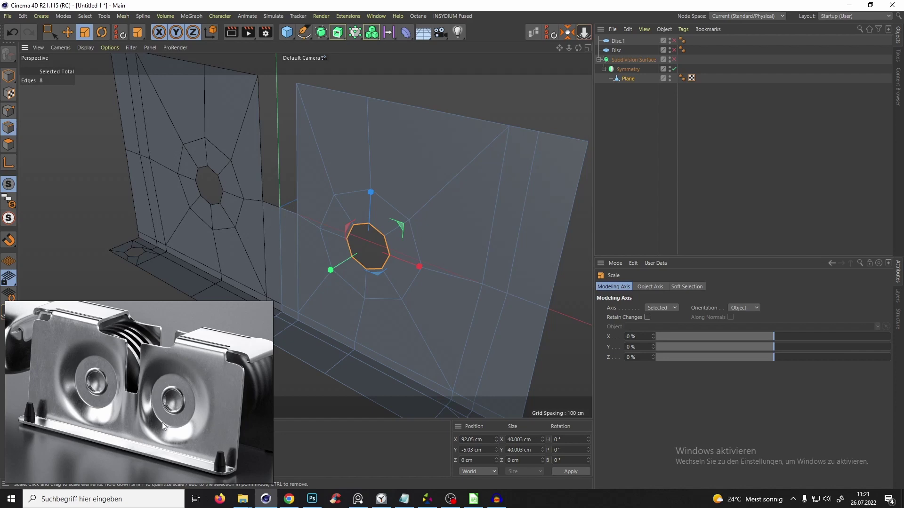
double_click(337, 210, "shift")
key("e")
left_click_drag(384, 262, 365, 267, "alt")
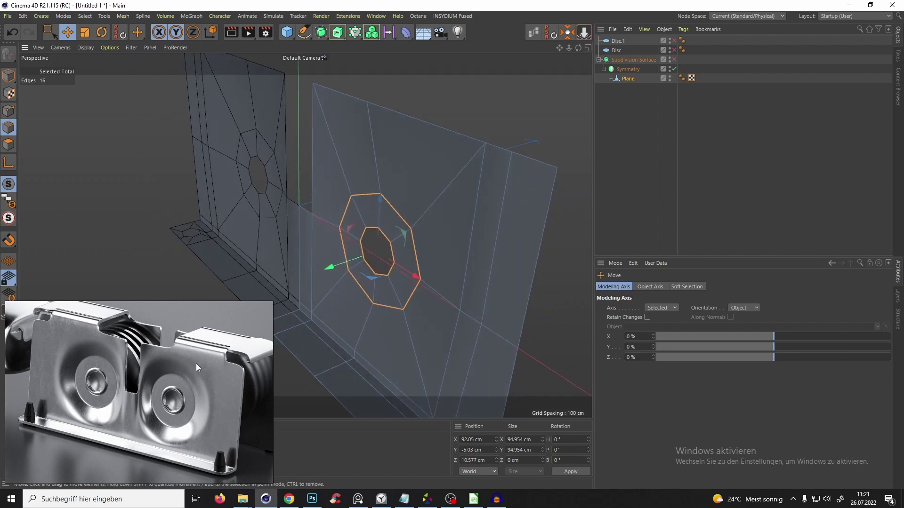
key("ctrl+z")
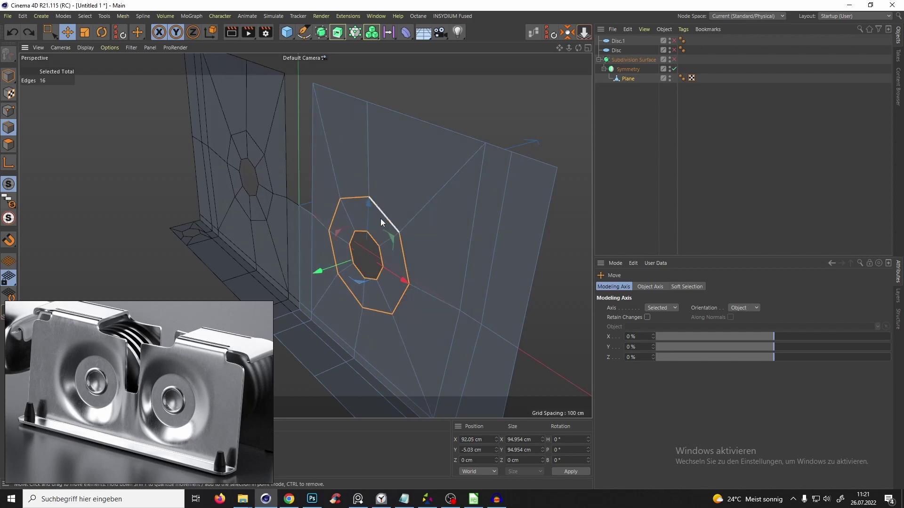
- Select the outer octagonal edge loop and clone it outward by about 22.1 cm with Edge Slide
left_click(357, 201)
double_click(355, 199)
left_click_drag(363, 241, 359, 196, "alt")
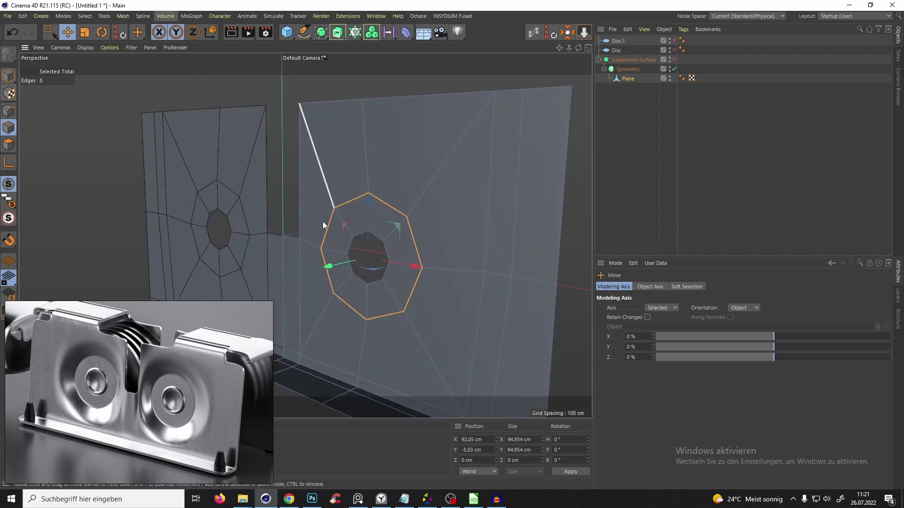
key("m")
key("o")
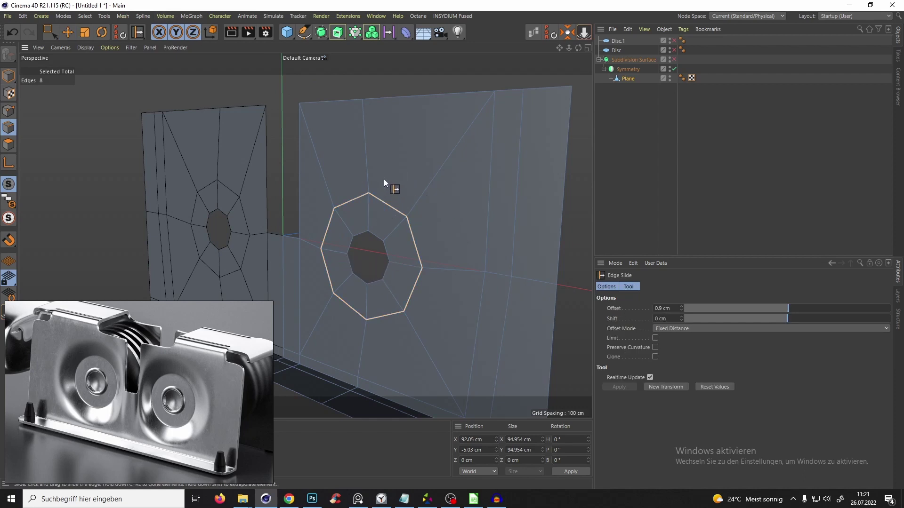
mouse_move(384, 182)
left_mouse_down("ctrl")
mouse_move(404, 166)
mouse_move(283, 285)
mouse_move(280, 306)
left_mouse_up("ctrl")
left_click_drag(384, 208, 330, 168, "alt")
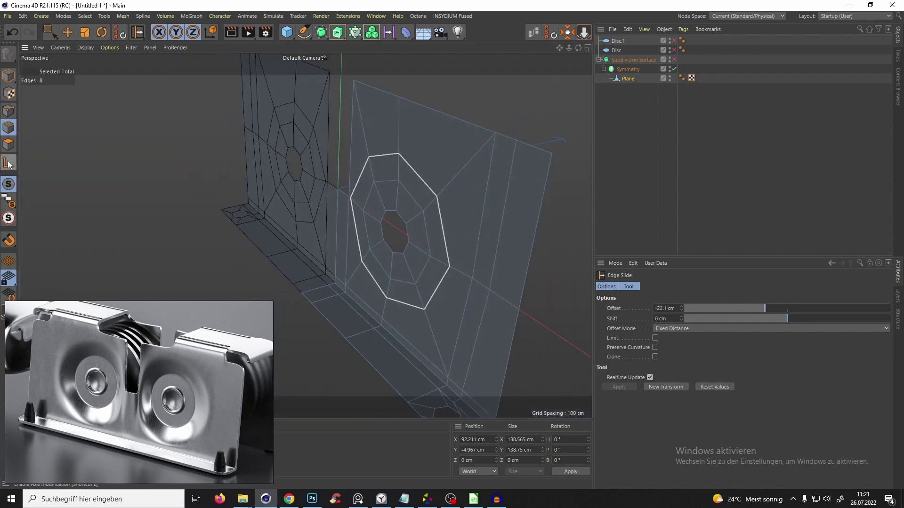
- Loop-select the ring of eight polygons directly surrounding the hole
left_click(8, 144)
key("u")
key("l")
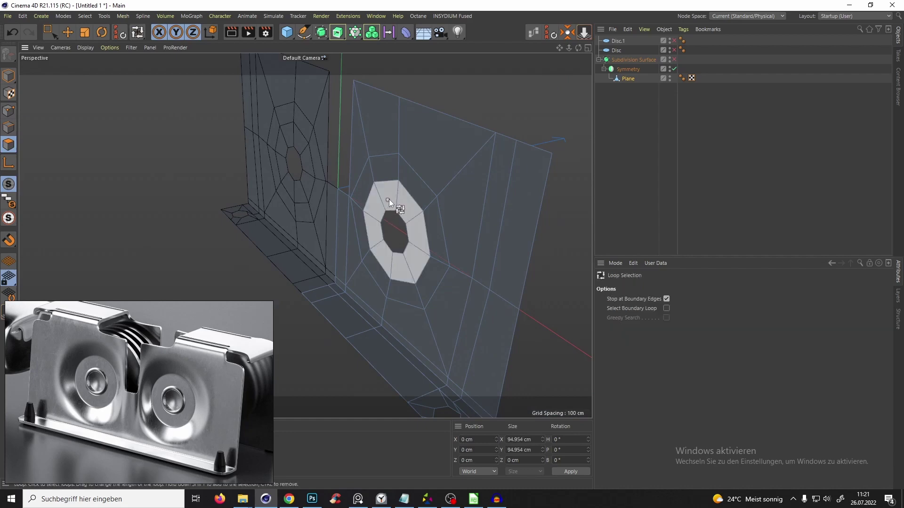
left_click(389, 199)
scroll(388, 202, "up", 4)
key("e")
- Try to push the selected polygon ring in about 13.9 cm along Z with the Subdivision Surface enabled
left_click_drag(405, 228, 402, 183, "alt")
key("q")
key("q")
key("q")
scroll(373, 187, "up", 4)
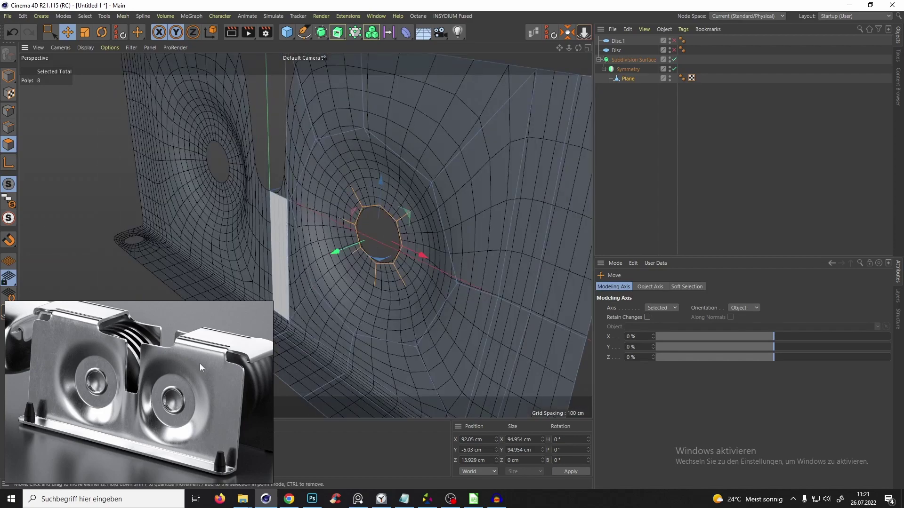
- Inspect the smoothed recess without a selection, undo the ring's displacement and disable the Subdivision Surface
left_click_drag(419, 231, 558, 170, "alt")
left_click(628, 155)
scroll(400, 185, "down", 4)
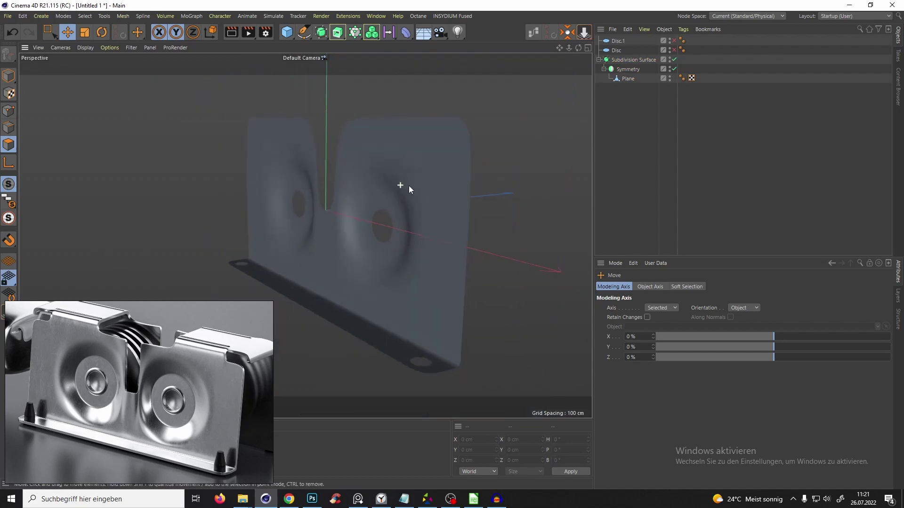
mouse_move(409, 186)
left_mouse_down("alt")
mouse_move(405, 216)
mouse_move(411, 183)
left_mouse_up("alt")
scroll(410, 184, "up", 1)
key("ctrl+z")
key("ctrl+z")
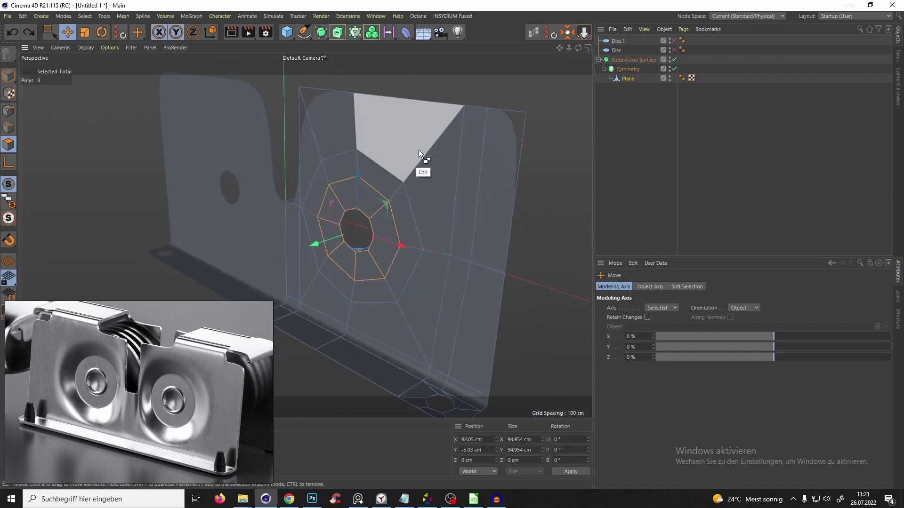
key("q")
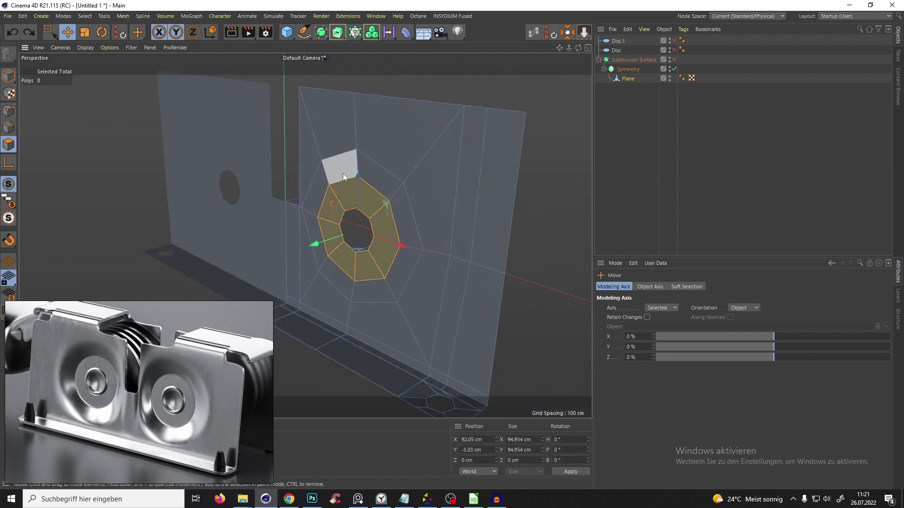
- Select the upright wall's points above its bottom corner in the Right view with Rectangle Selection
left_click_drag(338, 179, 396, 259, "alt")
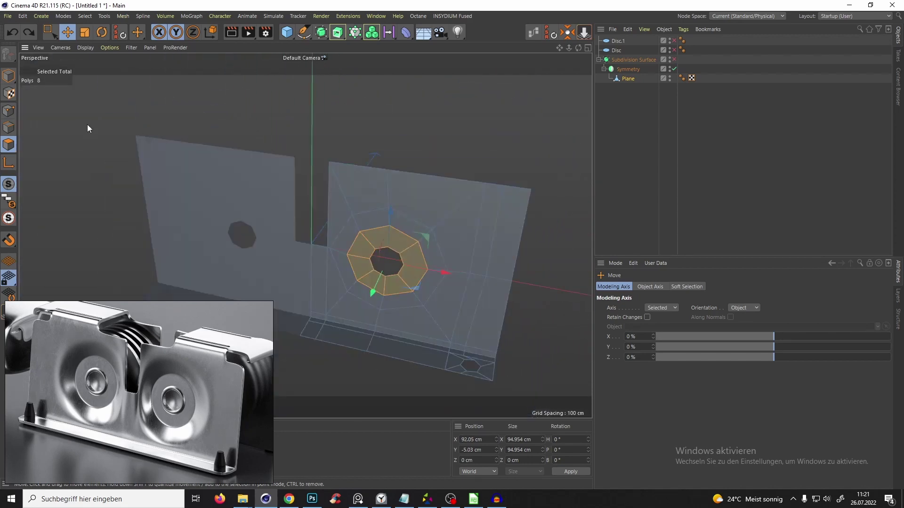
left_click_drag(239, 293, 420, 195, "alt")
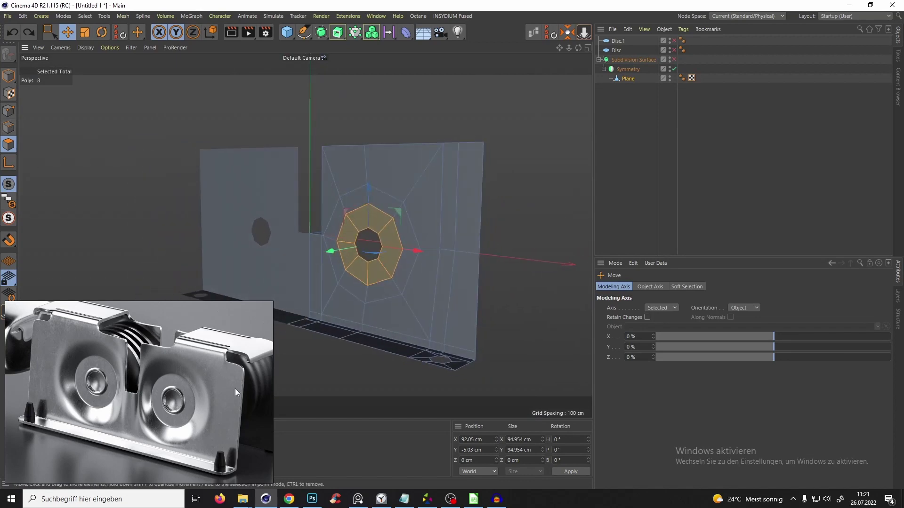
left_click_drag(197, 413, 374, 157, "alt")
key("F10")
key("F10")
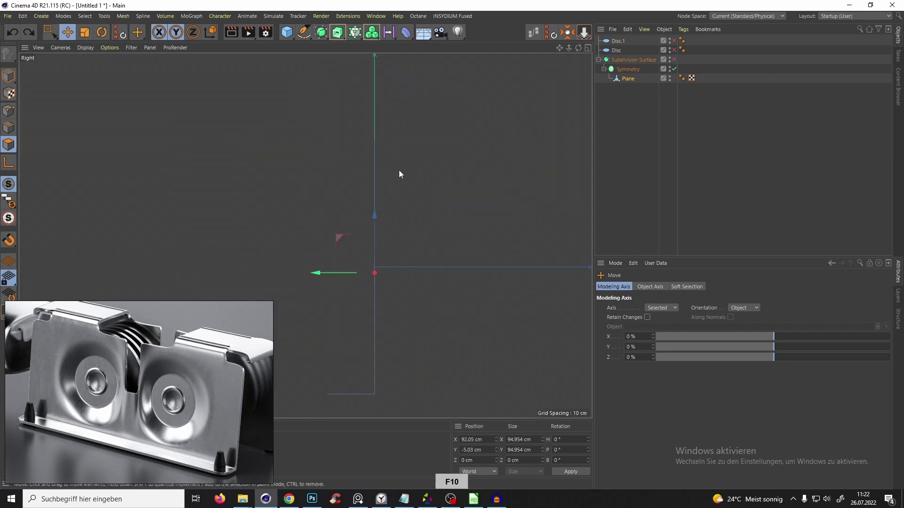
scroll(399, 171, "down", 5)
mouse_move(372, 229)
middle_mouse_down("alt")
mouse_move(389, 209)
mouse_move(384, 226)
middle_mouse_up("alt")
scroll(389, 209, "up", 4)
left_click(8, 112)
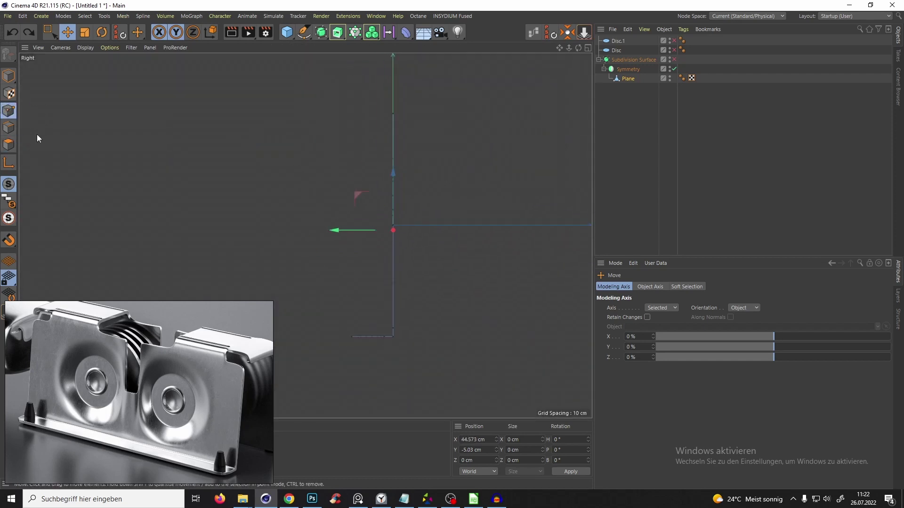
left_click(47, 32)
middle_click_drag(226, 112, 183, 191, "alt")
middle_click_drag(368, 148, 399, 110, "alt")
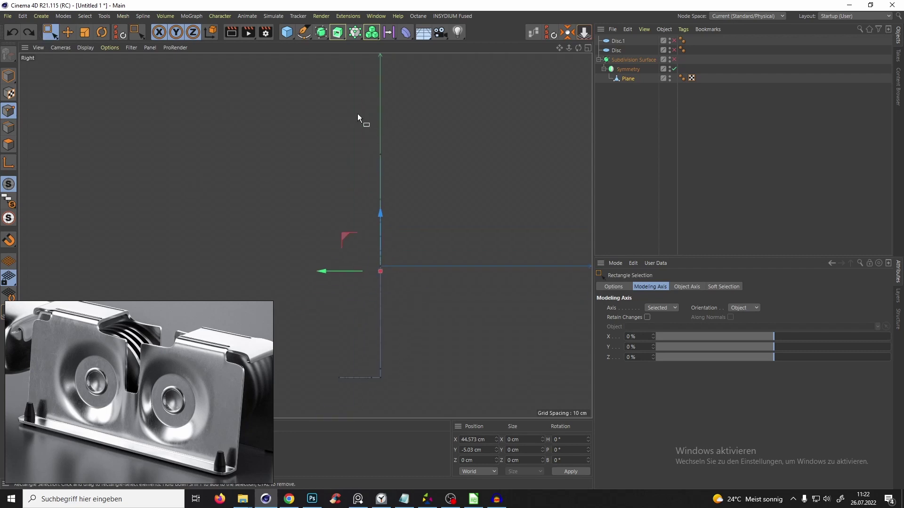
left_click_drag(355, 118, 445, 376)
- Try to tilt the selected wall points by about -14.5° around their centre and undo the rotation
middle_click_drag(365, 350, 374, 230, "alt")
right_click_drag(398, 276, 422, 232, "alt")
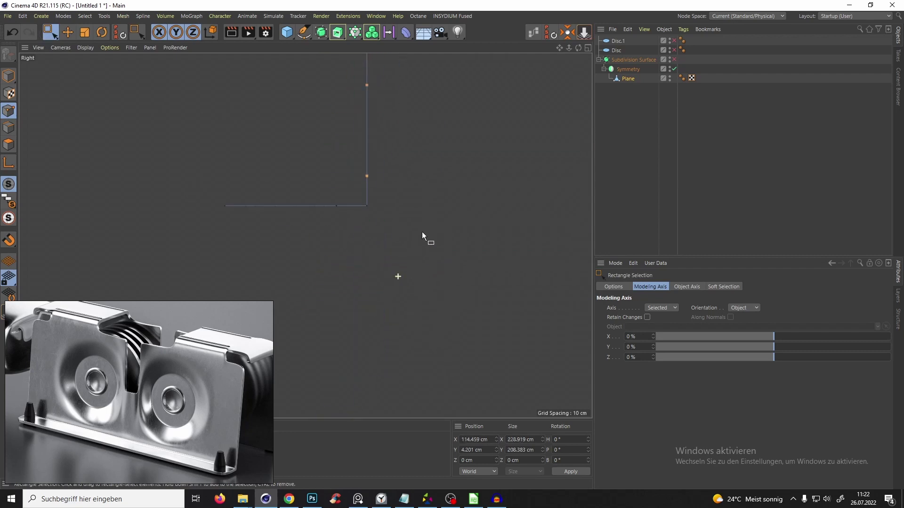
middle_click_drag(363, 197, 349, 272, "alt")
right_click_drag(363, 215, 334, 288, "alt")
middle_click_drag(371, 200, 363, 220, "alt")
right_click_drag(361, 139, 378, 116, "alt")
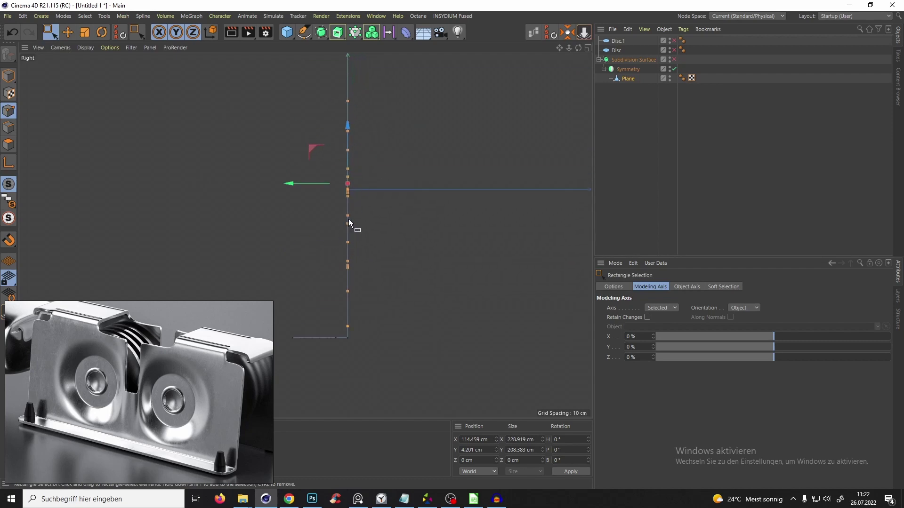
middle_click_drag(348, 219, 348, 246, "alt")
right_click_drag(356, 221, 351, 232, "alt")
key("r")
left_click_drag(369, 185, 379, 188)
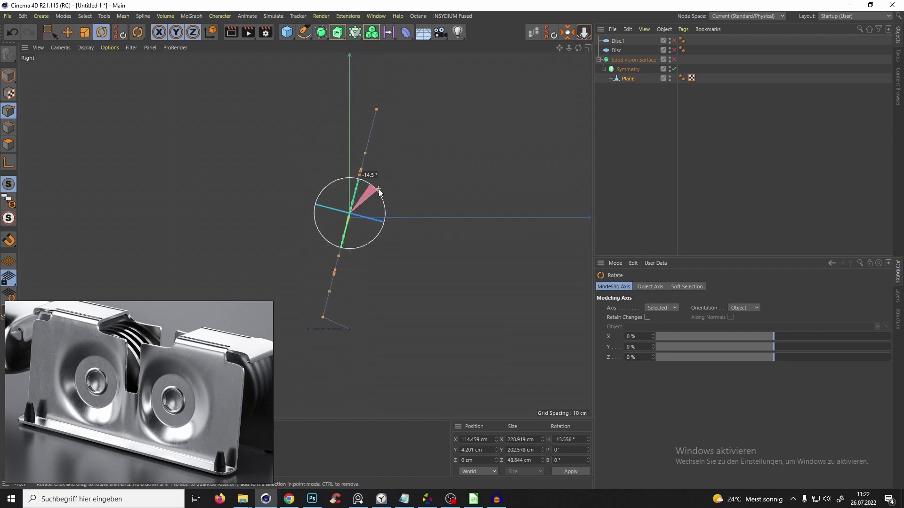
key("ctrl+z")
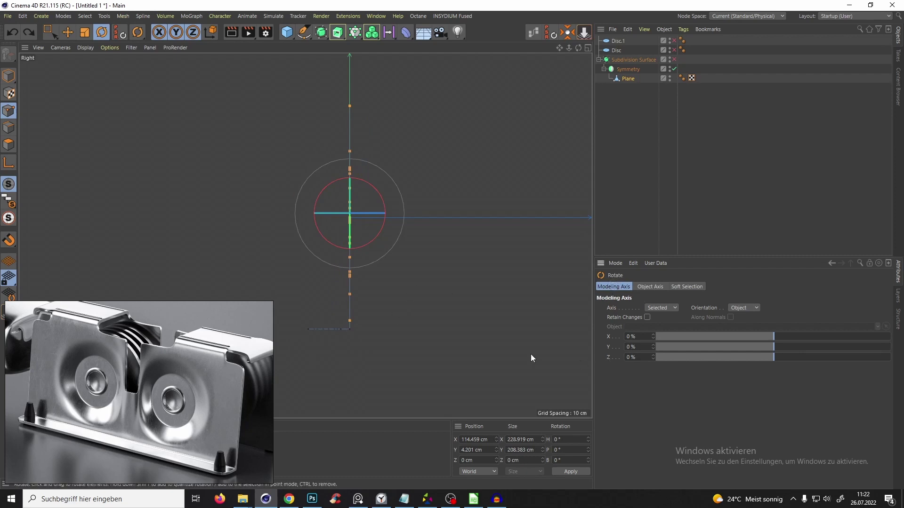
- Set the modeling axis Z to -100% and reselect the wall's points including the bottom corner row
left_click_drag(776, 357, 654, 360)
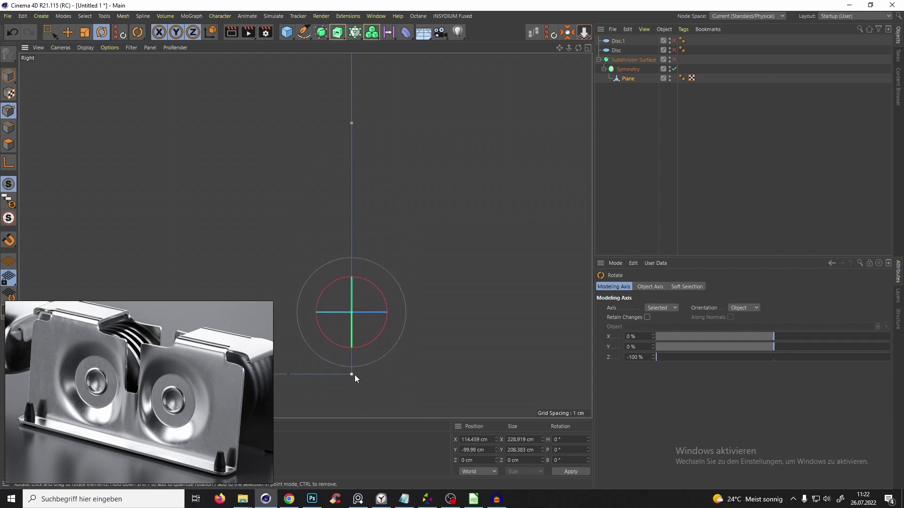
left_click(50, 32)
scroll(252, 176, "down", 6)
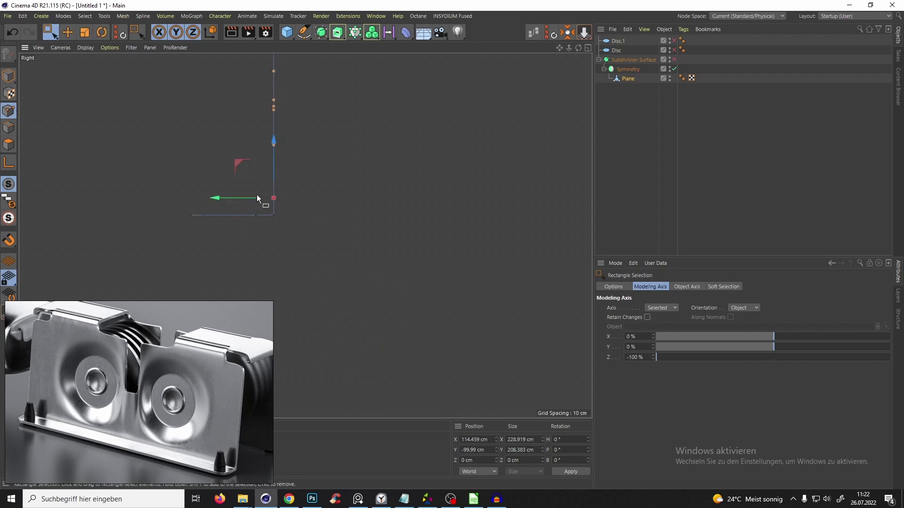
mouse_move(256, 194)
middle_mouse_down("alt")
mouse_move(337, 276)
mouse_move(320, 247)
middle_mouse_up("alt")
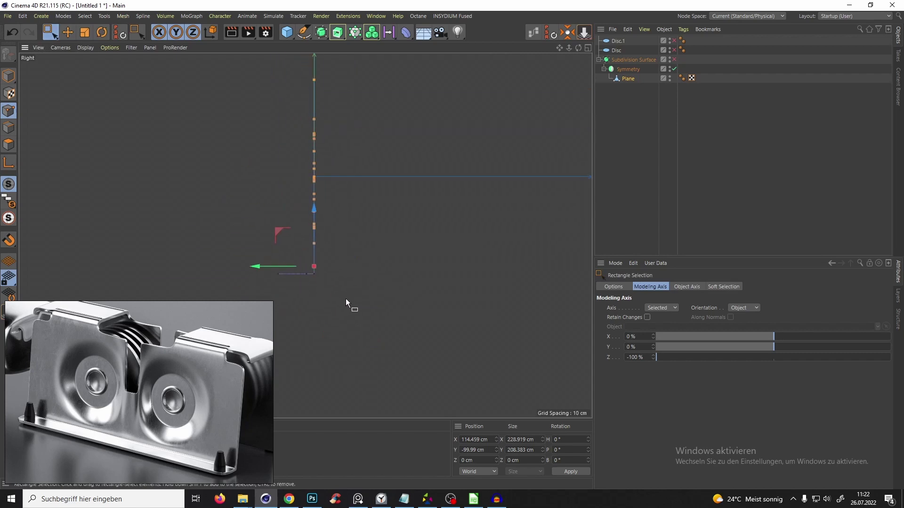
left_click_drag(346, 299, 310, 67)
middle_click_drag(313, 286, 321, 254, "alt")
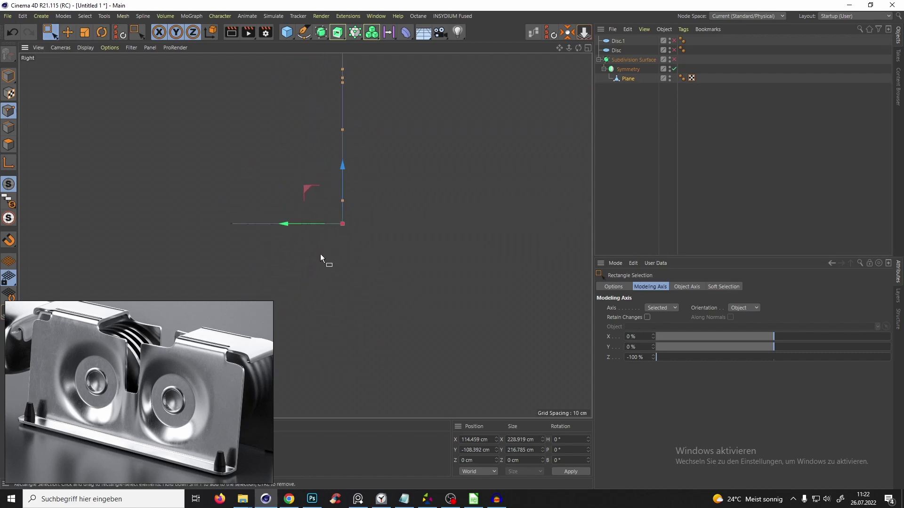
middle_click_drag(337, 192, 326, 218, "alt")
right_click_drag(326, 218, 354, 181, "alt")
middle_click_drag(341, 283, 358, 274, "alt")
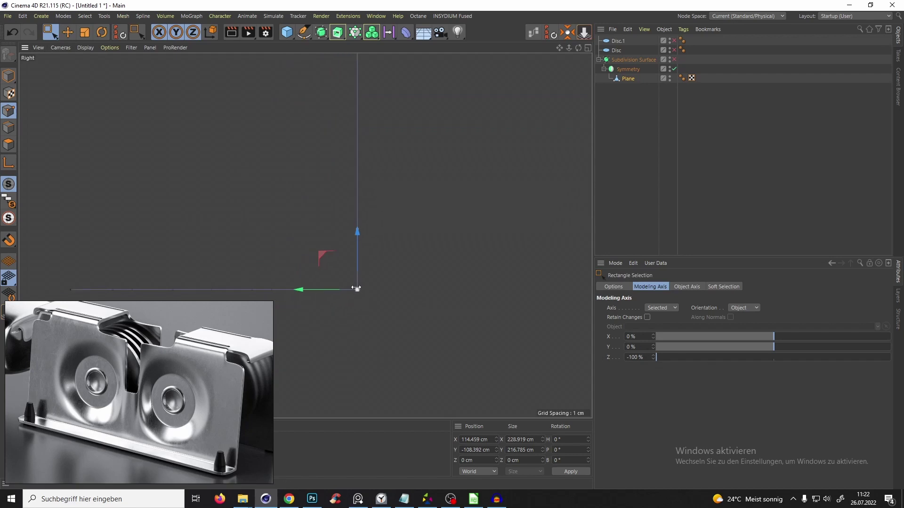
- Rotate the selected wall points slightly backward about their bottom edge until they span about 15.7 cm in Z
key("r")
right_click_drag(362, 210, 349, 222, "alt")
middle_click_drag(372, 219, 357, 293, "alt")
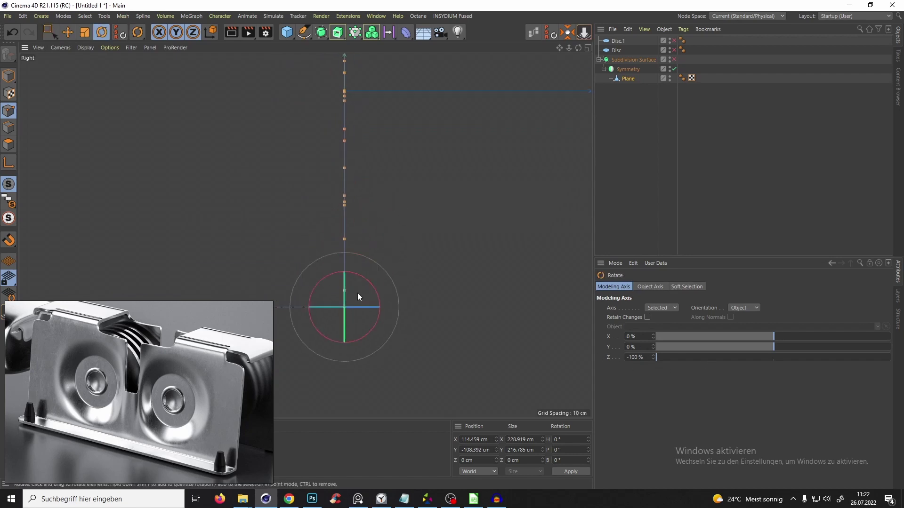
mouse_move(362, 282)
left_mouse_down()
mouse_move(390, 295)
mouse_move(364, 257)
mouse_move(369, 282)
left_mouse_up()
middle_click_drag(369, 278, 371, 337, "alt")
right_click_drag(370, 337, 362, 307, "alt")
middle_click_drag(380, 304, 376, 318, "alt")
right_click_drag(376, 318, 366, 313, "alt")
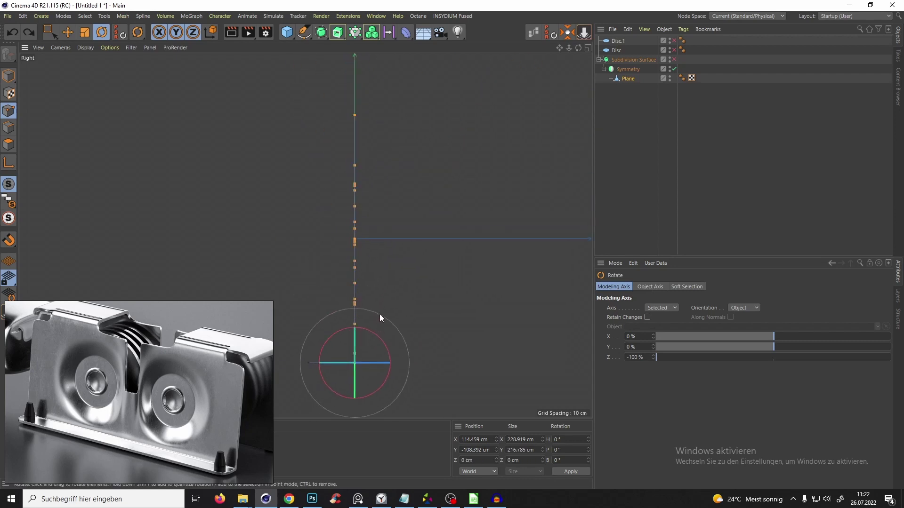
middle_click_drag(379, 314, 378, 306, "alt")
left_click_drag(367, 321, 380, 272)
- Examine the tilted wall and its upper corners in the perspective view with the Subdivision Surface temporarily enabled
key("F10")
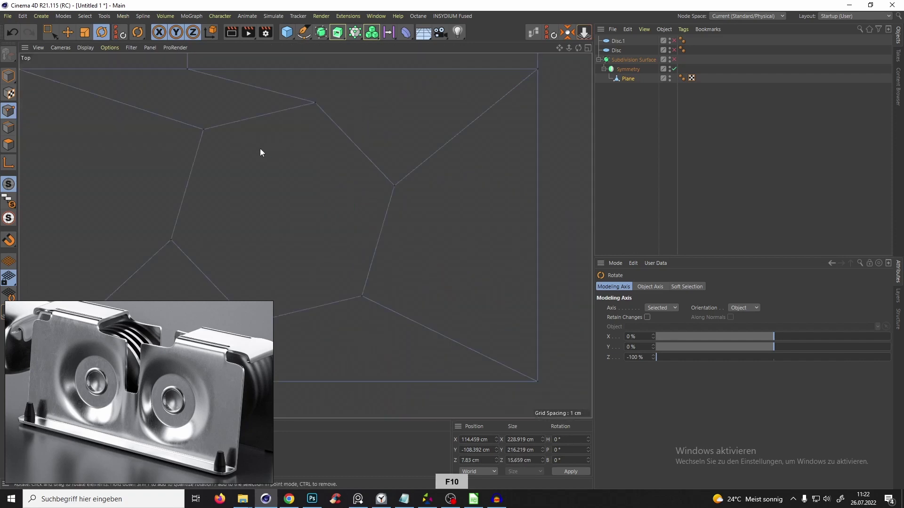
left_click_drag(344, 203, 349, 188, "alt")
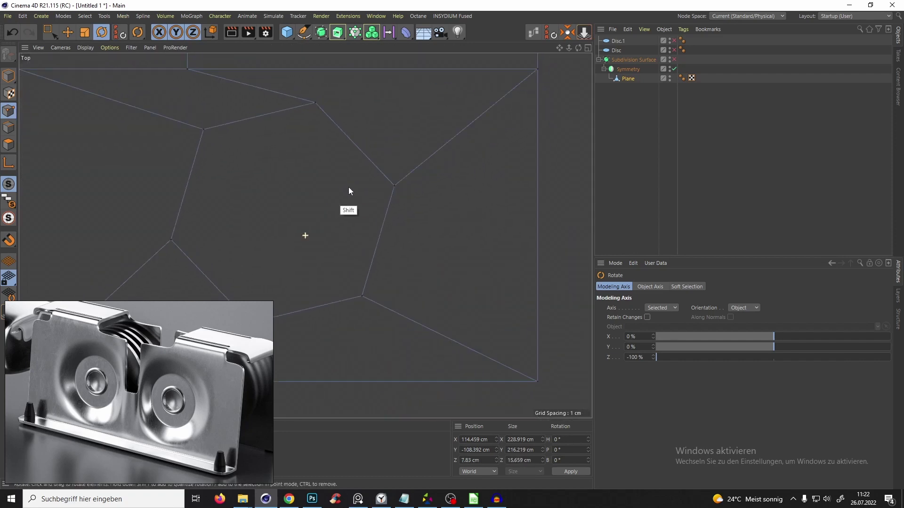
key("F10")
key("F10")
scroll(371, 210, "down", 5)
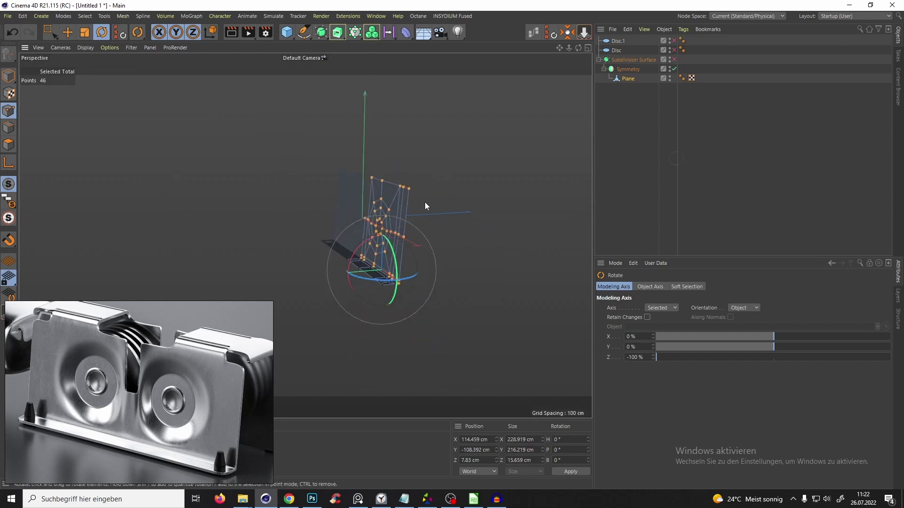
left_click(658, 167)
left_click_drag(365, 238, 361, 205, "alt")
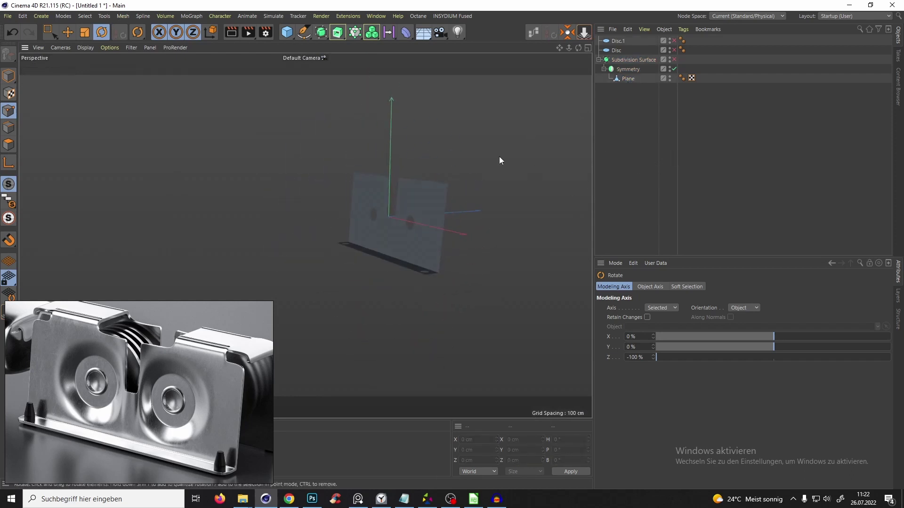
left_click(620, 79)
left_click_drag(479, 185, 546, 194, "alt")
scroll(440, 218, "up", 4)
key("q")
key("q")
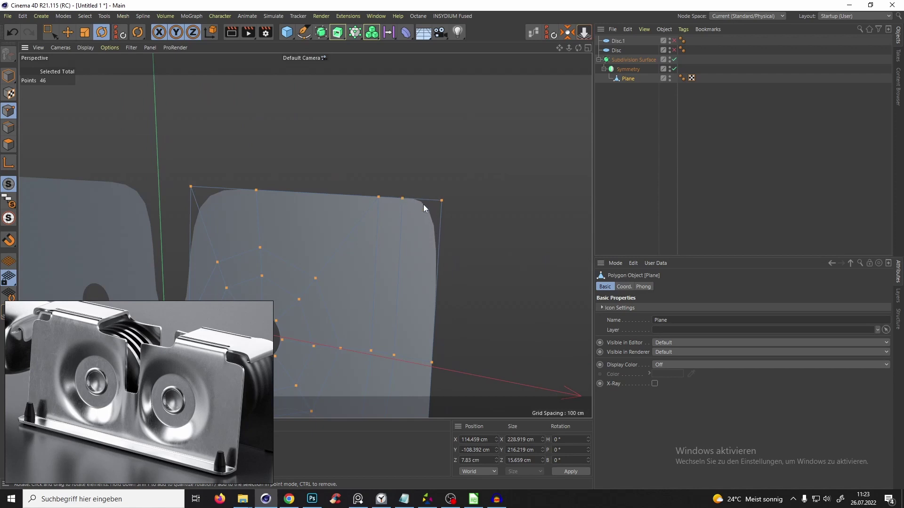
left_click_drag(422, 204, 431, 197, "alt")
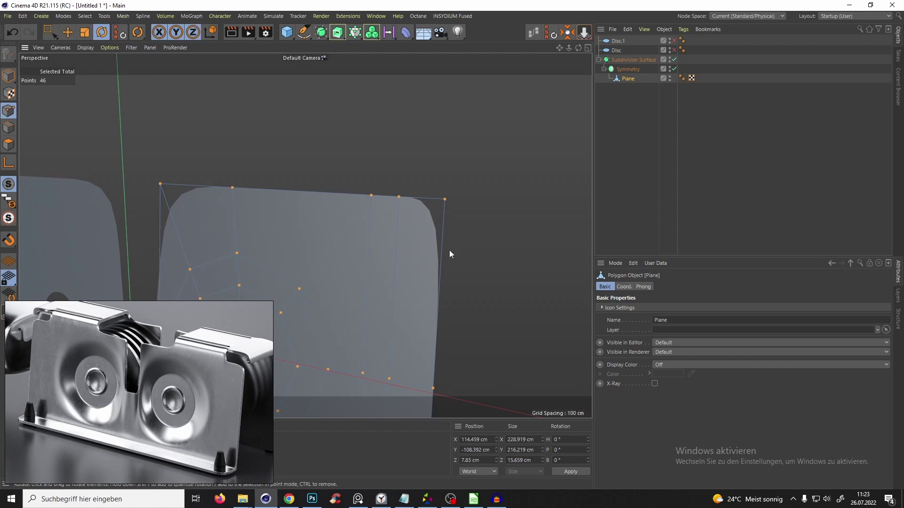
key("q")
left_click(443, 200)
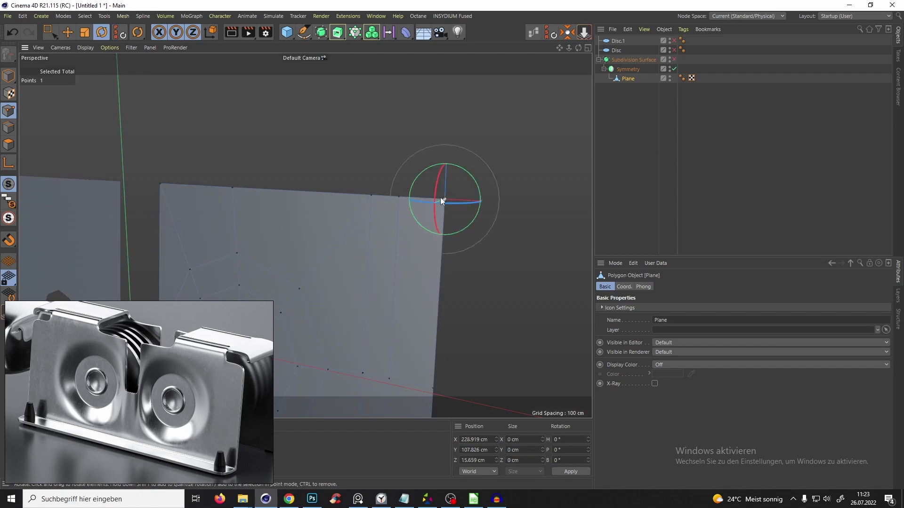
left_click(398, 197, "shift")
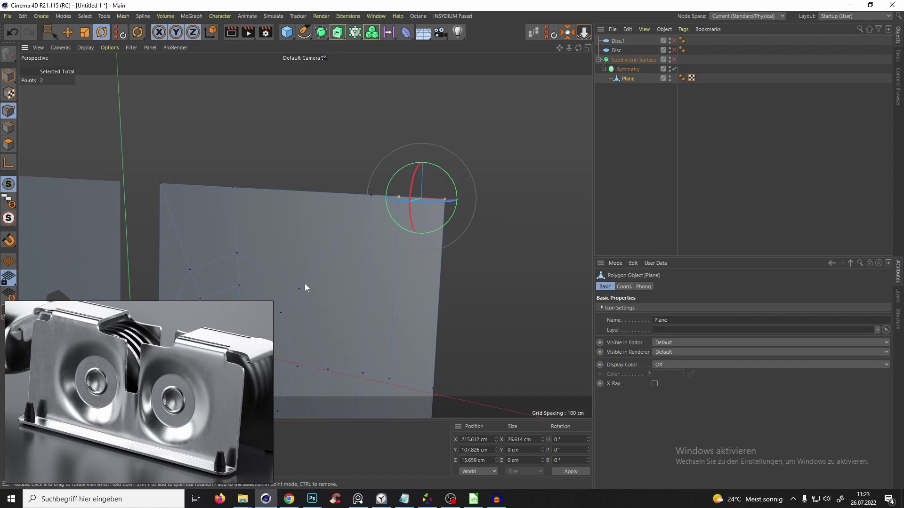
key("k")
key("l")
left_click_drag(389, 247, 492, 228, "alt")
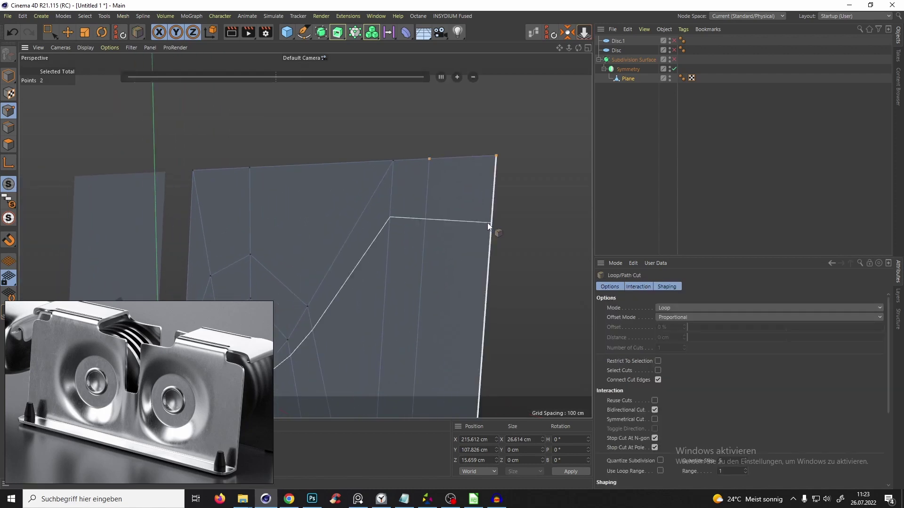
left_click_drag(316, 232, 509, 219, "alt")
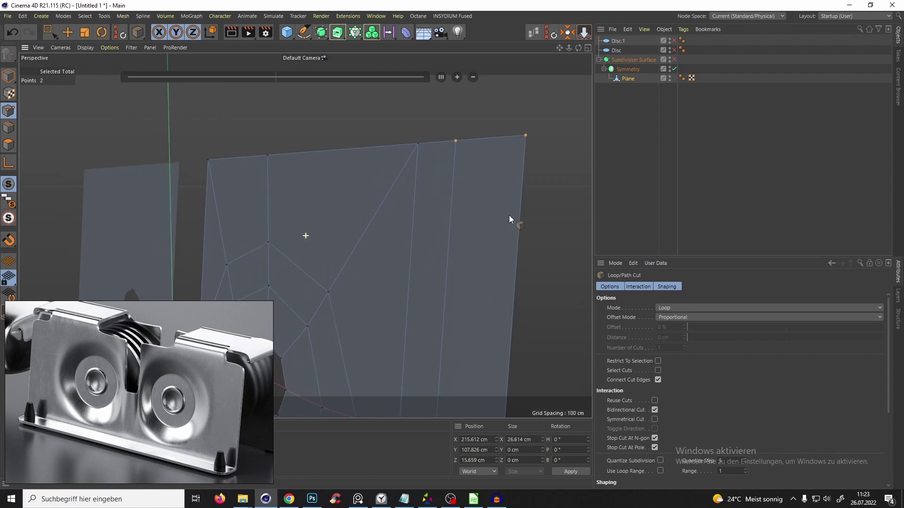
left_click_drag(241, 306, 447, 190, "alt")
- Select the four edges along the wall's top and clone them downward by about 17.4 cm with Edge Slide
left_click(10, 127)
key("e")
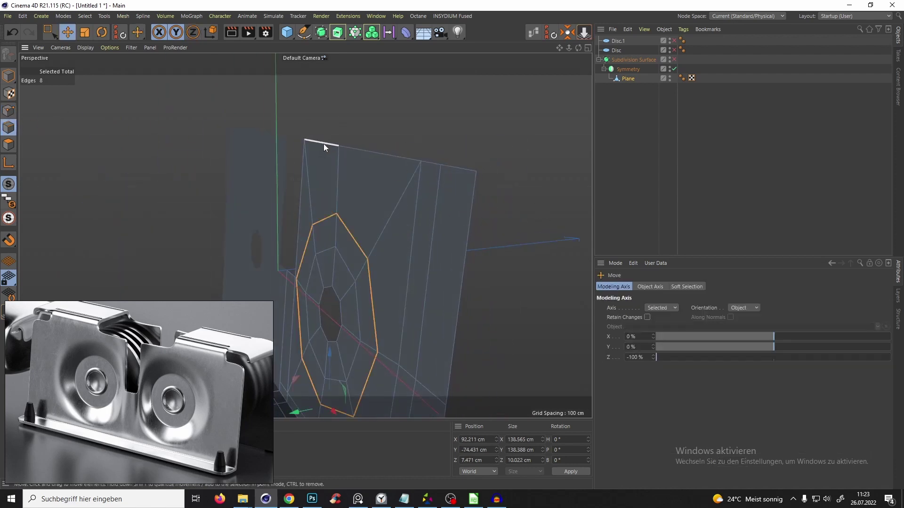
left_click(320, 143)
left_click(390, 159, "shift")
left_click(433, 165, "shift")
left_click(454, 172, "shift")
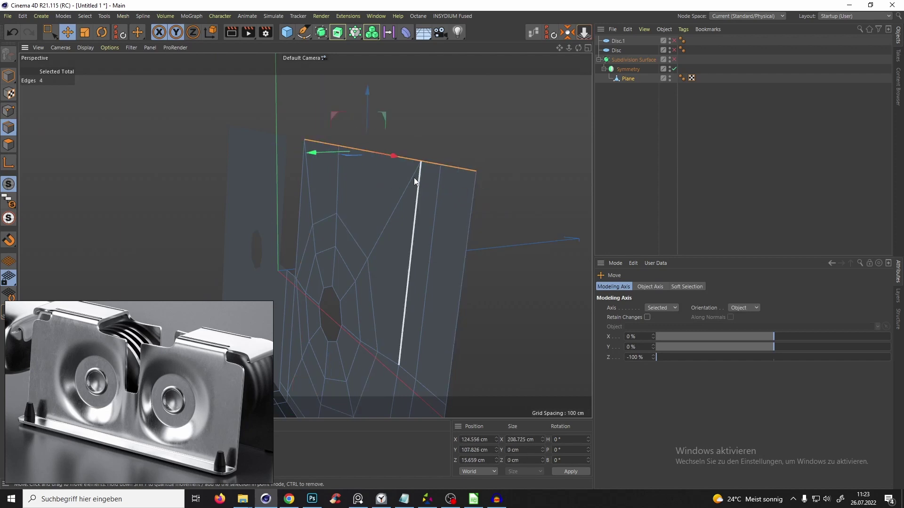
key("m")
key("o")
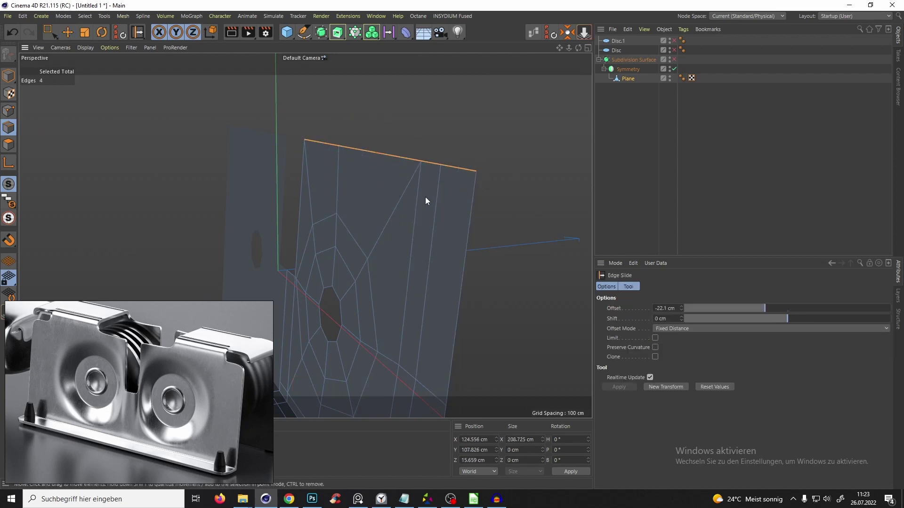
left_click_drag(457, 200, 365, 248, "ctrl")
mouse_move(355, 186)
left_mouse_down("alt")
mouse_move(425, 162)
mouse_move(465, 178)
mouse_move(480, 161)
mouse_move(450, 185)
mouse_move(305, 208)
left_mouse_up("alt")
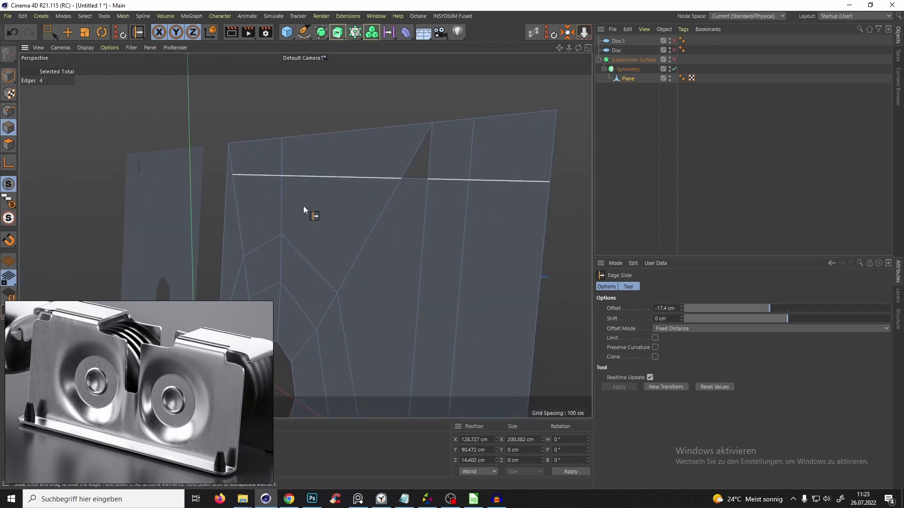
- Close the triangular gap below the top edge by sliding the diagonal's new point onto the neighbouring point to weld them
left_click(11, 112)
left_click_drag(405, 196, 410, 220, "alt")
scroll(414, 171, "up", 5)
middle_click_drag(414, 171, 379, 174, "alt")
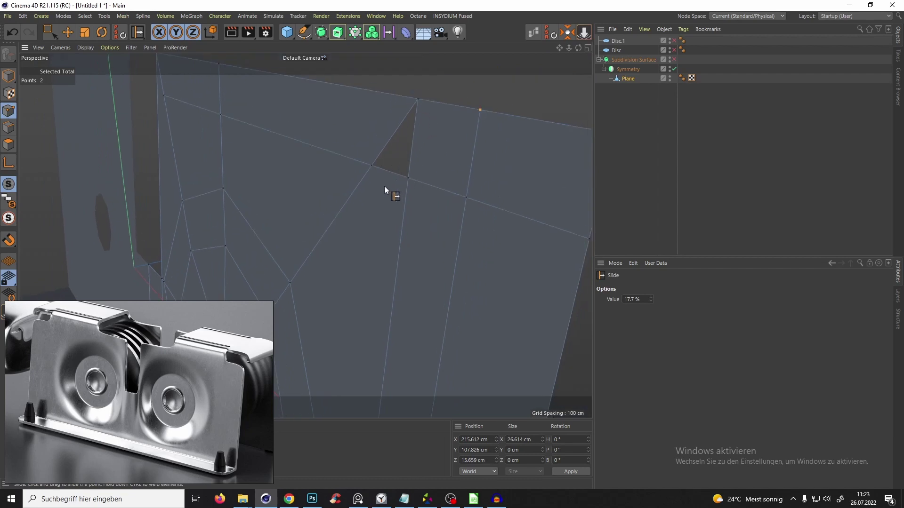
right_click_drag(377, 184, 361, 261, "alt")
middle_click_drag(361, 261, 373, 221, "alt")
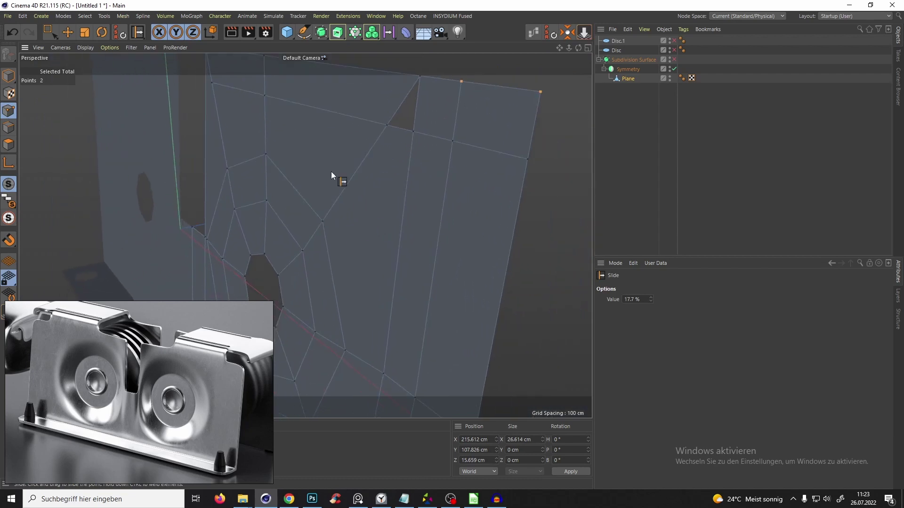
right_click_drag(331, 172, 375, 174, "alt")
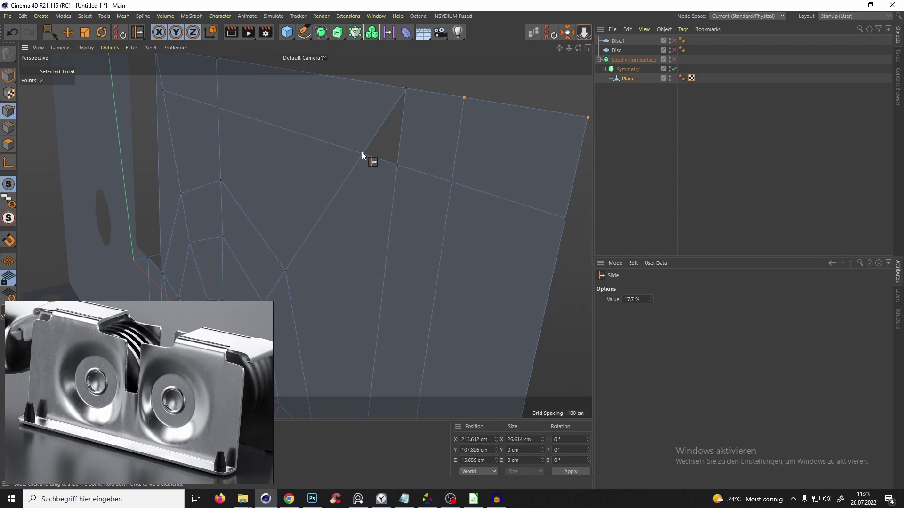
left_click_drag(362, 154, 433, 195)
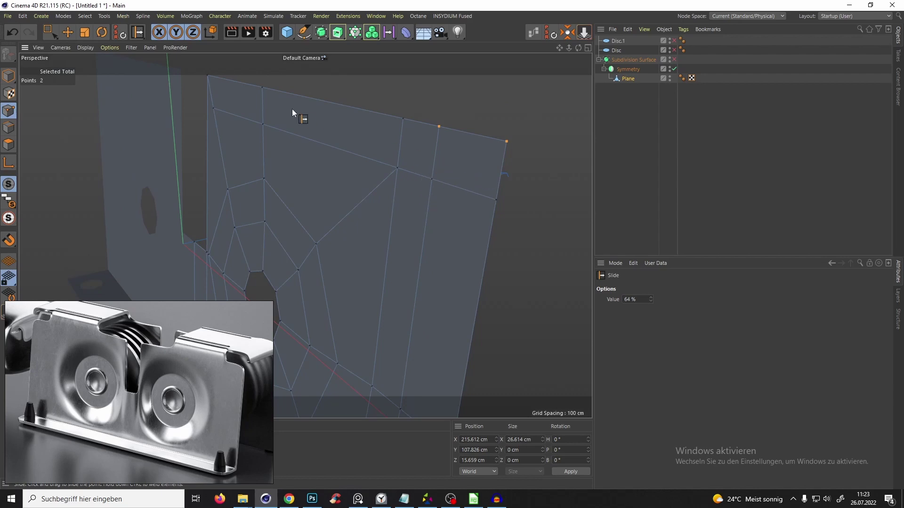
- Continue the upper support edge to the wall's inner side with a Line Cut from the diagonal's upper point
left_click_drag(292, 110, 337, 194, "alt")
left_click_drag(322, 160, 322, 191, "alt")
key("k")
key("k")
left_click(295, 163)
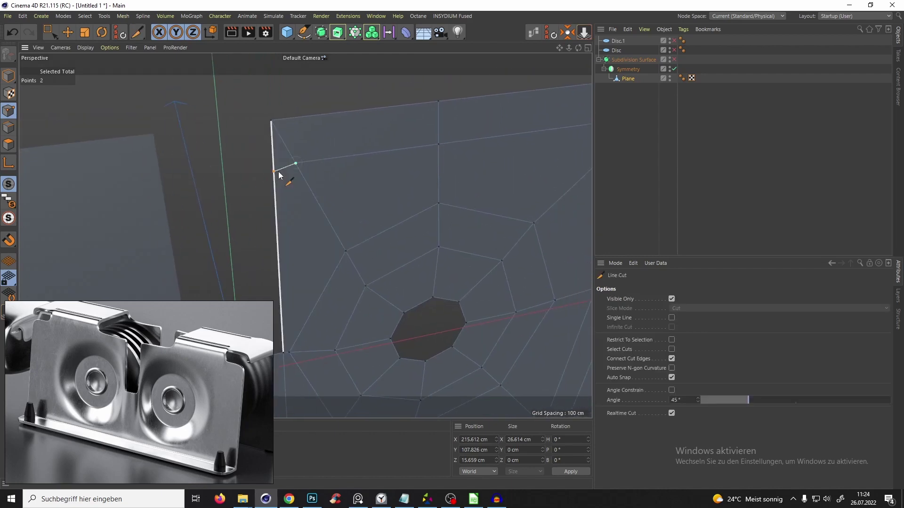
left_click(249, 170)
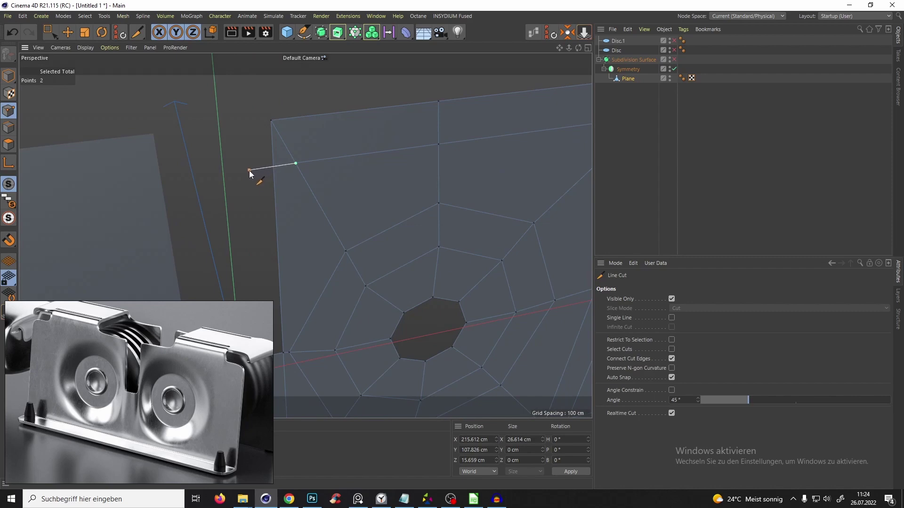
key("Escape")
- Slide the diagonal's upper point onto the new point on the wall's inner side to weld them
left_click_drag(313, 120, 161, 147, "alt")
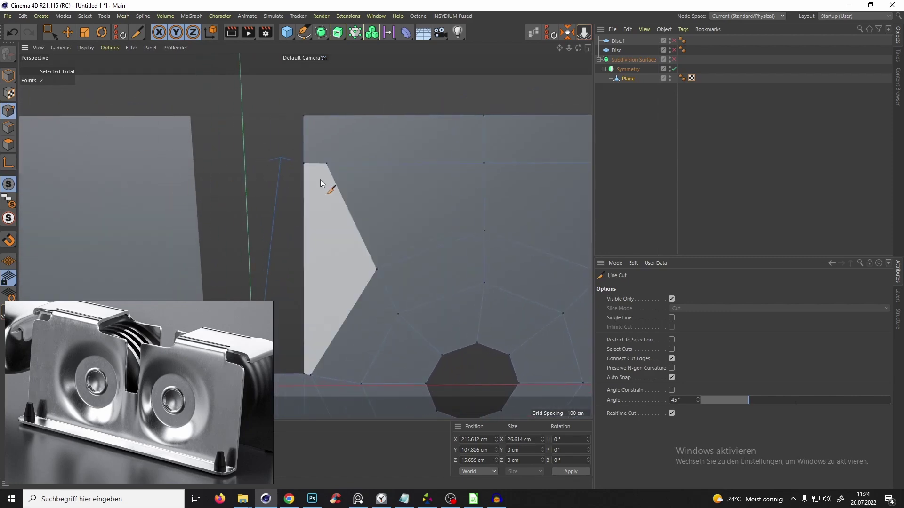
key("m")
key("o")
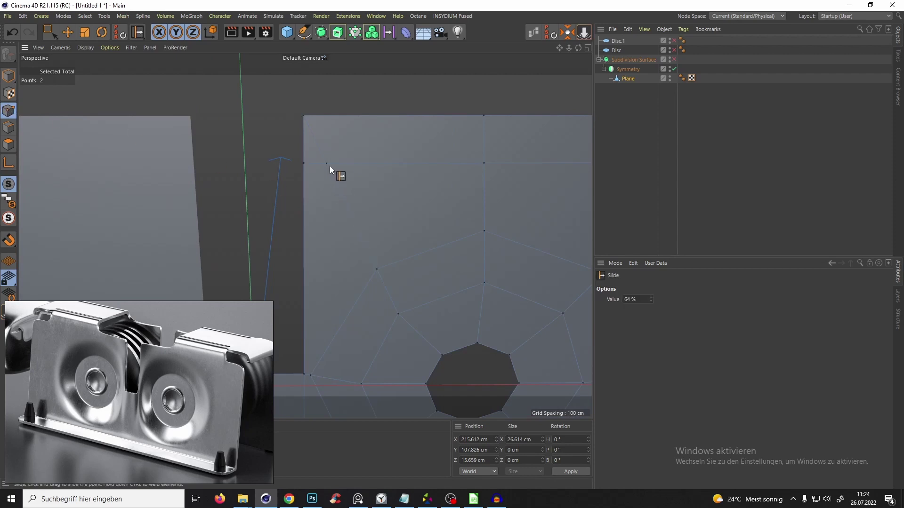
left_click_drag(326, 165, 295, 165, "ctrl")
- Examine the wall's inner upper corner in the perspective view with the Subdivision Surface temporarily toggled
left_click_drag(308, 227, 334, 262, "alt")
key("e")
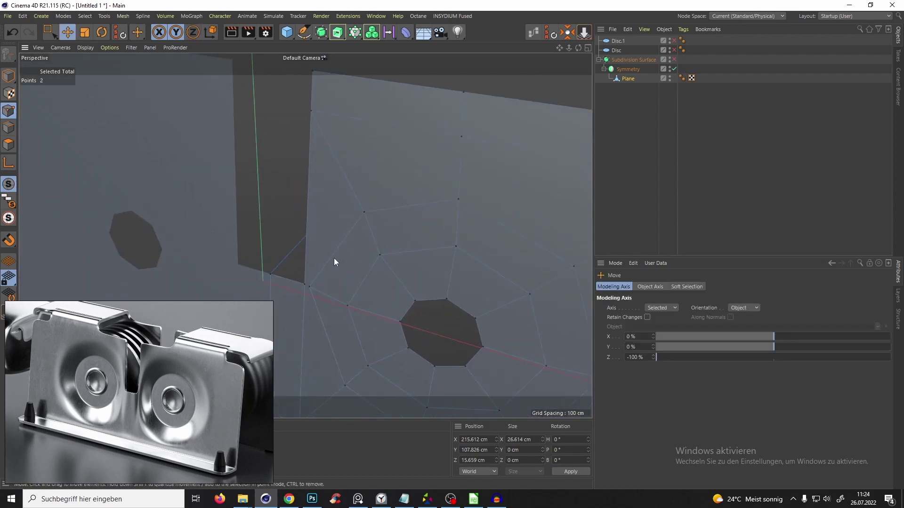
left_click(364, 212)
middle_click_drag(527, 195, 324, 176, "alt")
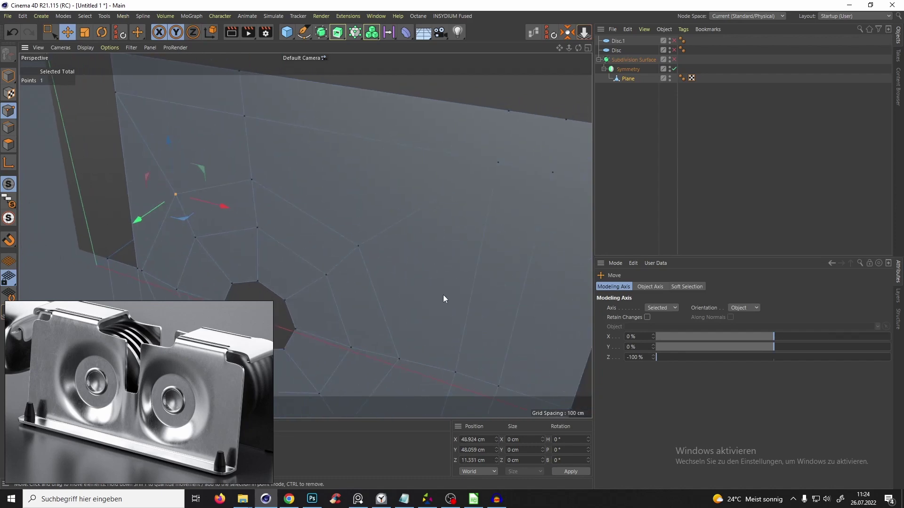
middle_click_drag(443, 295, 306, 216, "alt")
scroll(318, 216, "down", 5)
key("q")
left_click_drag(339, 217, 296, 213, "alt")
left_click_drag(389, 189, 537, 192, "alt")
left_click(631, 162)
scroll(391, 194, "down", 5)
- Show the mesh lines over the shading and compare the wall with the Subdivision Surface on and off
left_click_drag(392, 193, 359, 204, "alt")
key("n")
key("b")
scroll(430, 174, "up", 3)
left_click(626, 80)
key("q")
key("q")
left_click_drag(285, 166, 296, 143)
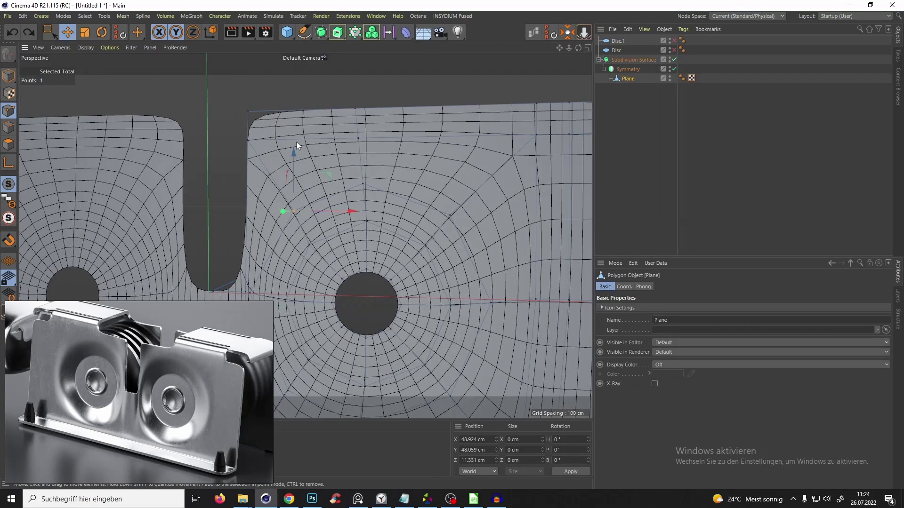
scroll(295, 142, "down", 3)
key("q")
scroll(307, 174, "up", 3)
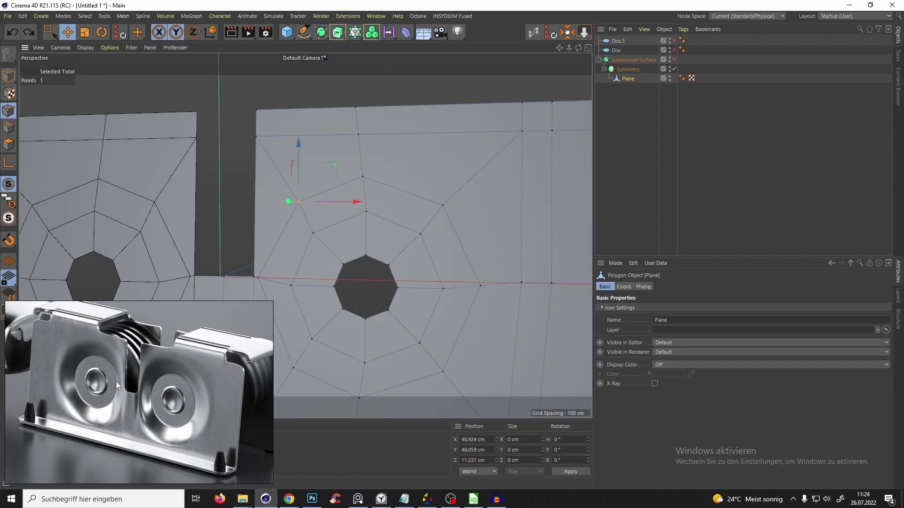
- Examine the reference images for the shape of the metal flaps folded over the sharpener's top
scroll(148, 351, "down", 6)
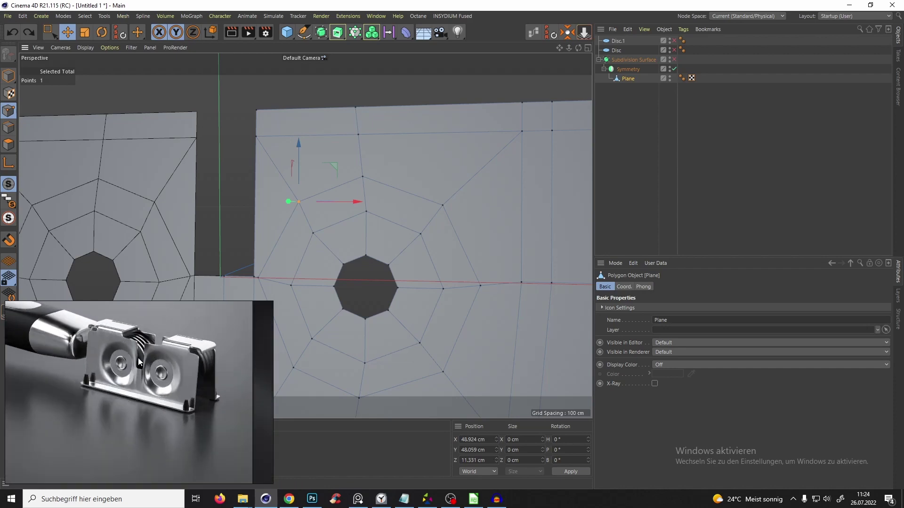
scroll(107, 327, "up", 6)
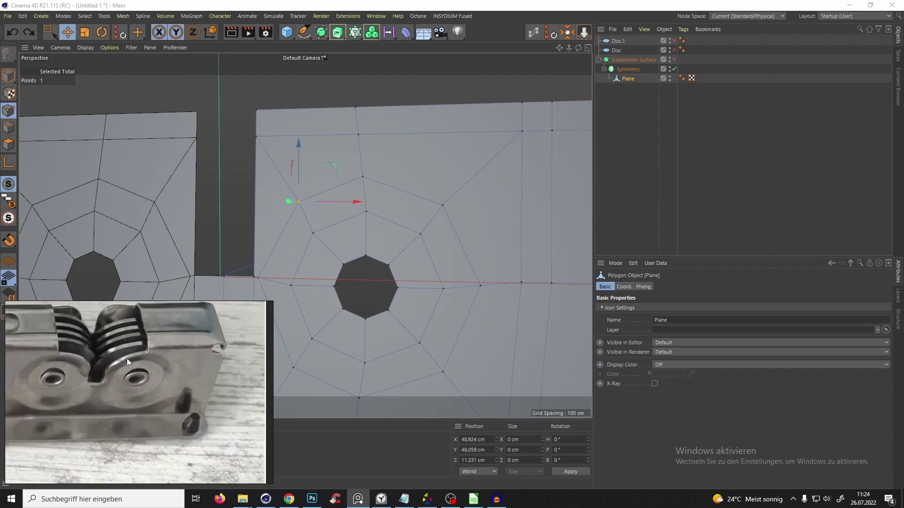
scroll(138, 361, "down", 6)
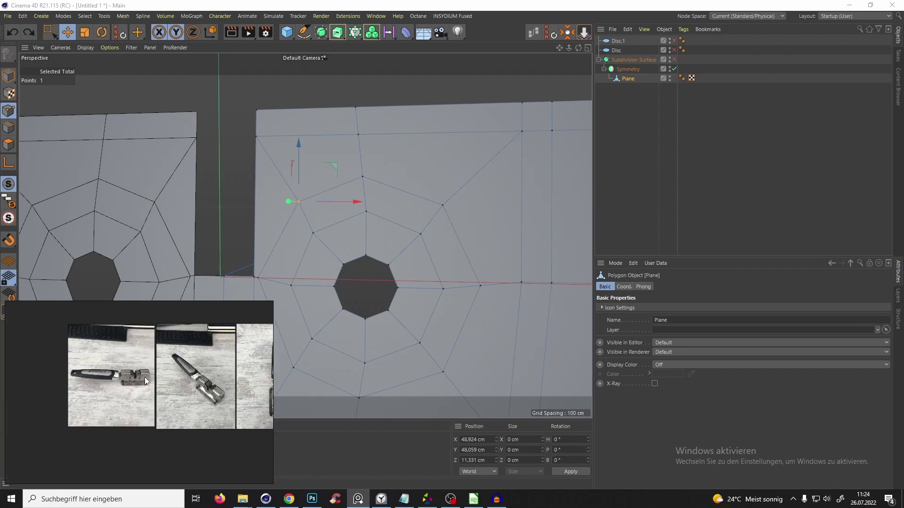
scroll(217, 399, "up", 2)
scroll(191, 375, "up", 4)
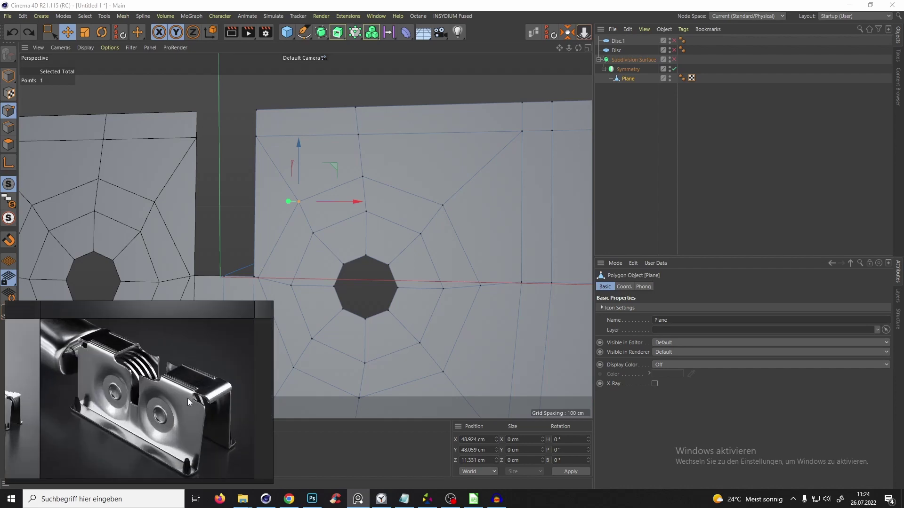
left_click(451, 499)
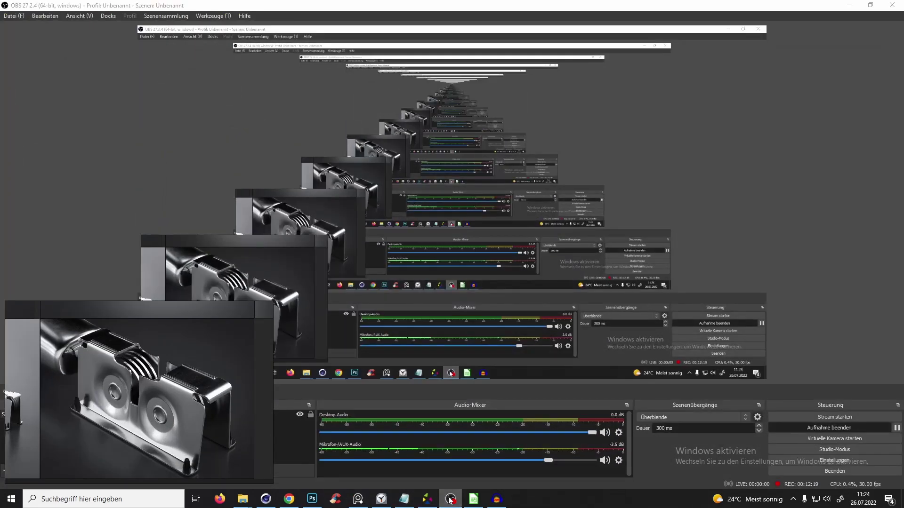
left_click(450, 499)
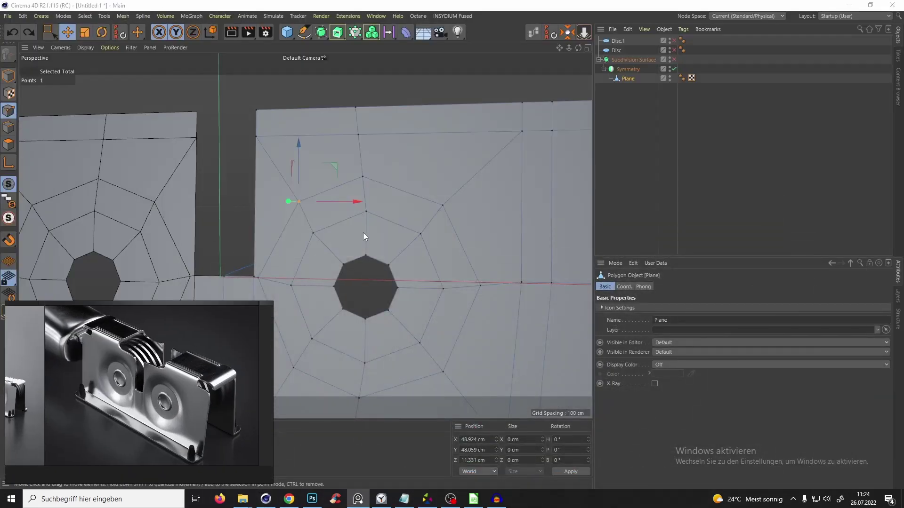
- Select the long middle edge along the wall's top in Edge mode
left_click(258, 139)
left_click(8, 127)
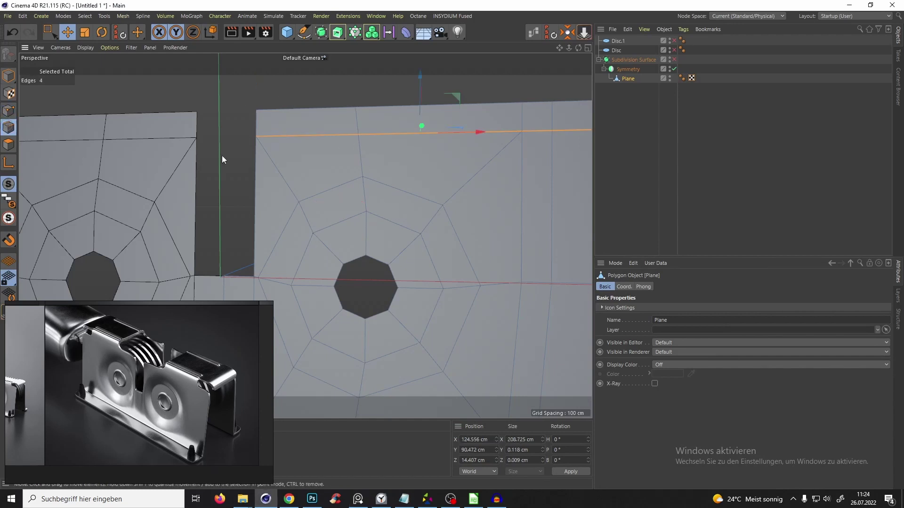
middle_click_drag(438, 106, 341, 153, "alt")
left_click(385, 154)
left_click_drag(385, 154, 188, 382, "alt")
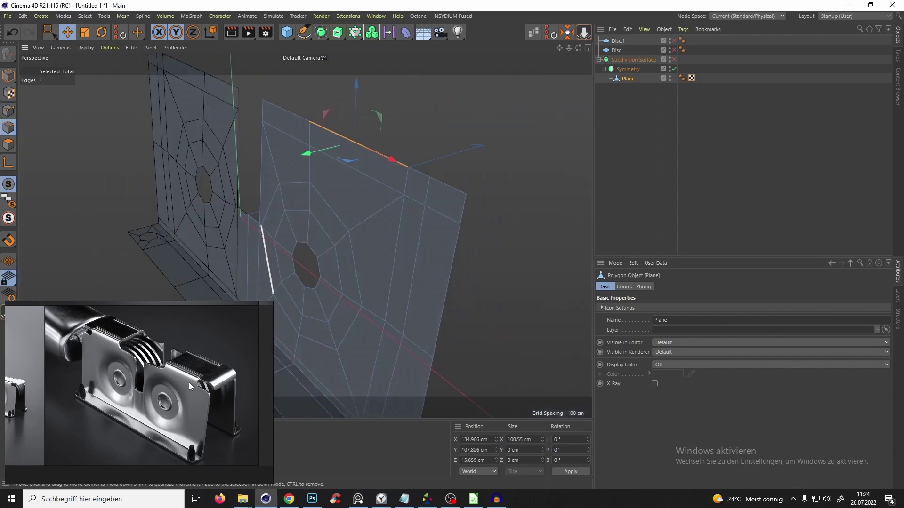
- Try to extend the selected top edge upward by about 16.3 cm, undo it, and check the profile in the Right view
middle_click_drag(383, 170, 373, 208, "alt")
left_click_drag(346, 149, 306, 124, "ctrl")
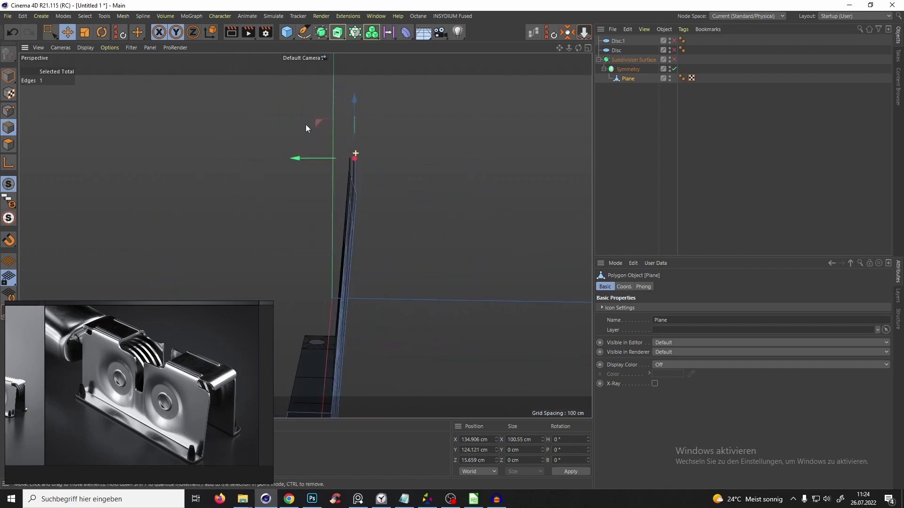
key("ctrl+z")
key("F10")
key("F10")
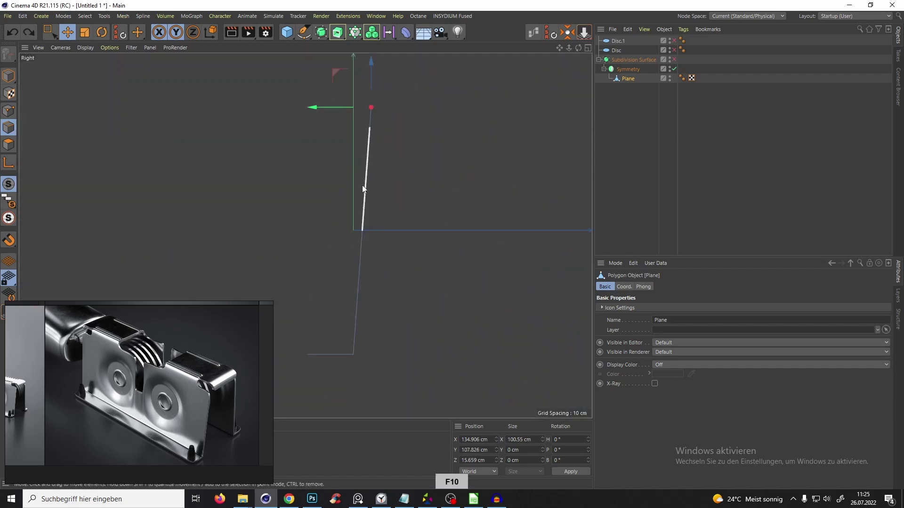
middle_click_drag(373, 92, 375, 158, "alt")
mouse_move(375, 157)
right_mouse_down("alt")
mouse_move(386, 148)
mouse_move(382, 171)
right_mouse_up("alt")
key("e")
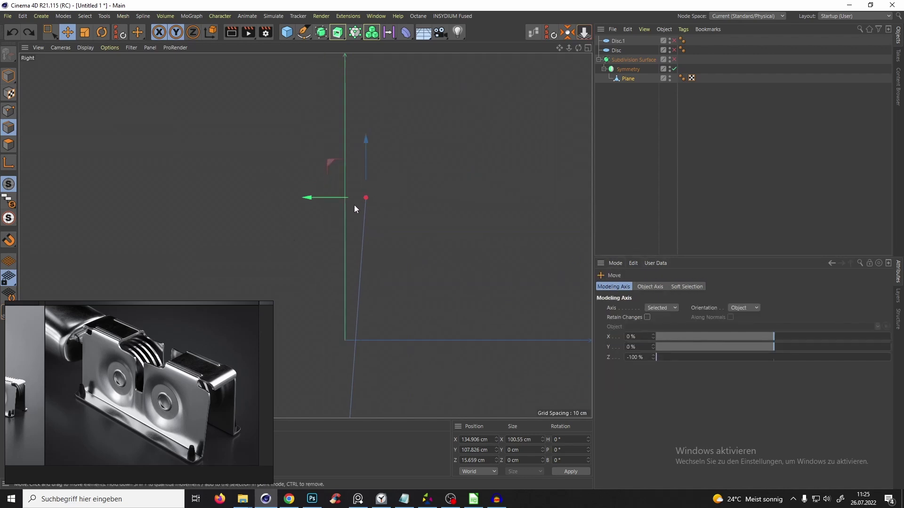
key("F10")
middle_click(250, 148)
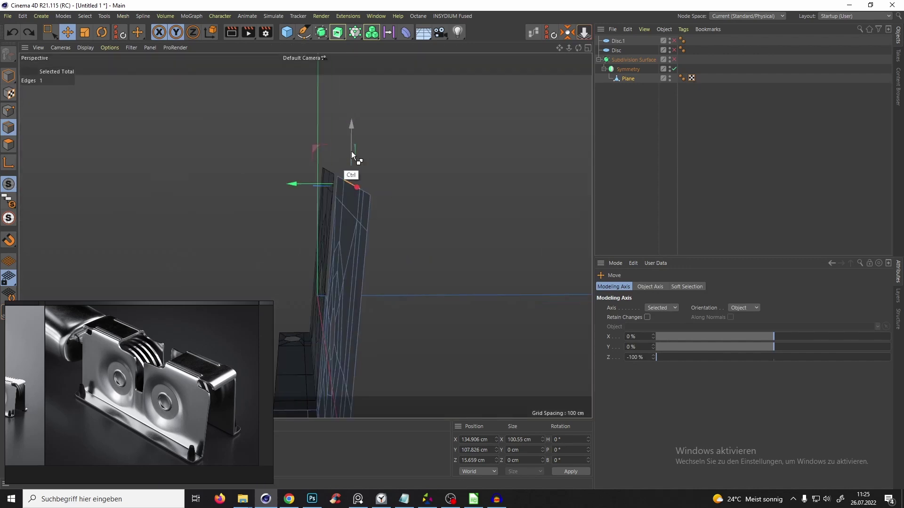
- Try to extrude the selected top edge by 58.8 cm along the wall's tilt and undo it
key("d")
left_click_drag(371, 250, 444, 226)
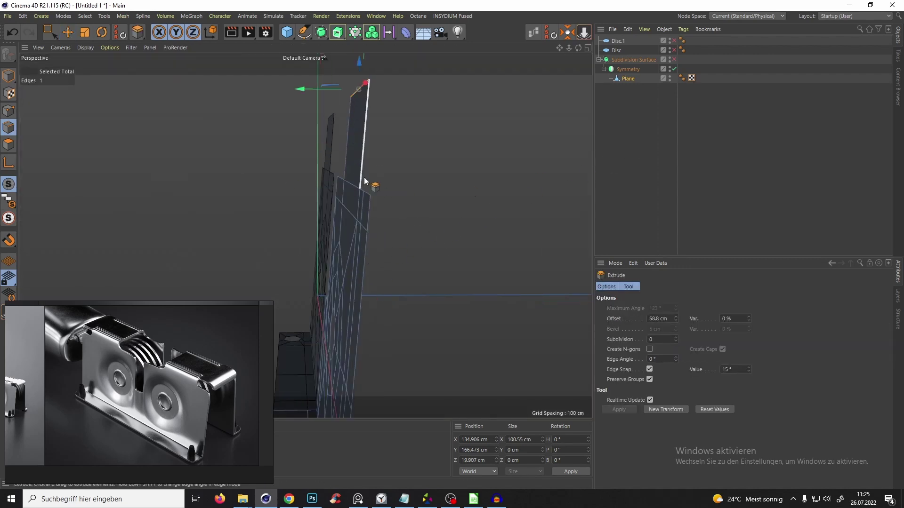
mouse_move(367, 182)
left_mouse_down("alt")
mouse_move(344, 166)
mouse_move(377, 179)
left_mouse_up("alt")
key("e")
mouse_move(343, 141)
left_mouse_down()
mouse_move(348, 78)
mouse_move(335, 140)
left_mouse_up()
key("ctrl+z")
- Extrude the selected top edge by about 9.1 cm along the wall's tilt and extend it backward by about 10 cm
left_click_drag(371, 190, 419, 187, "alt")
right_click(415, 182)
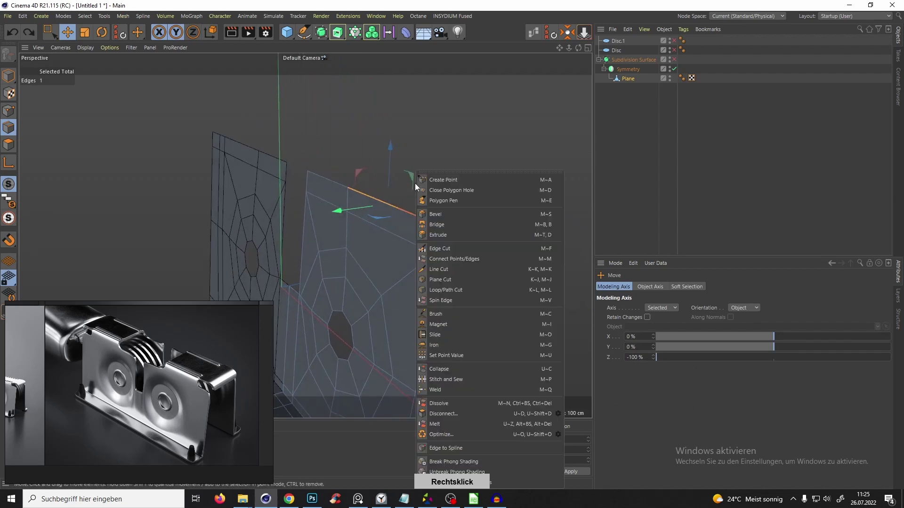
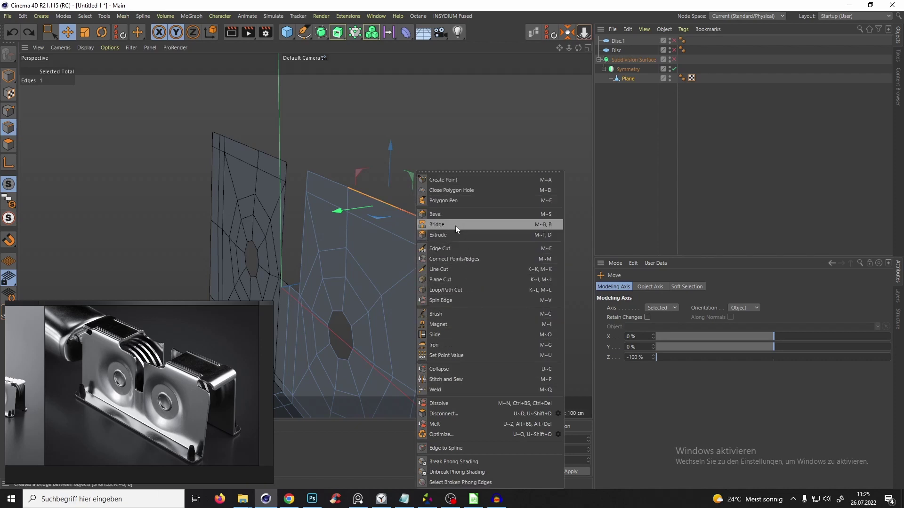
left_click(533, 235)
left_click_drag(390, 202, 386, 215, "alt")
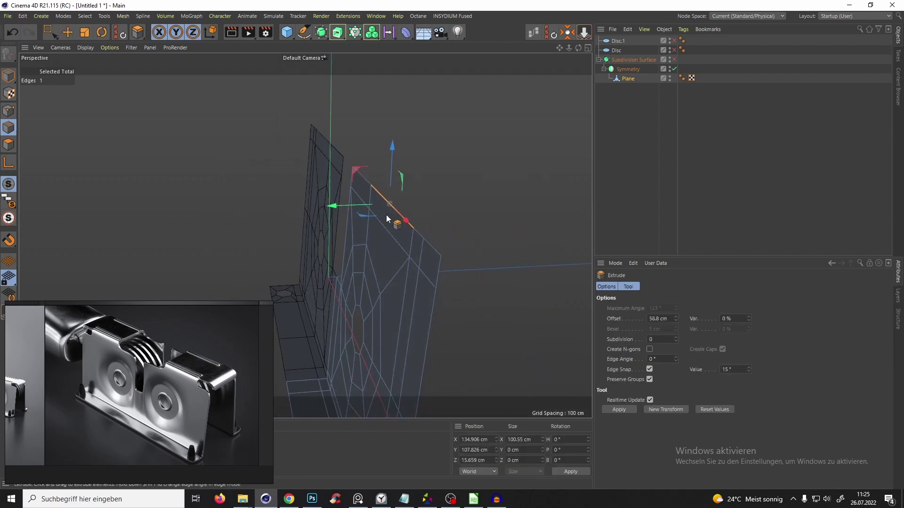
left_click_drag(448, 182, 394, 221)
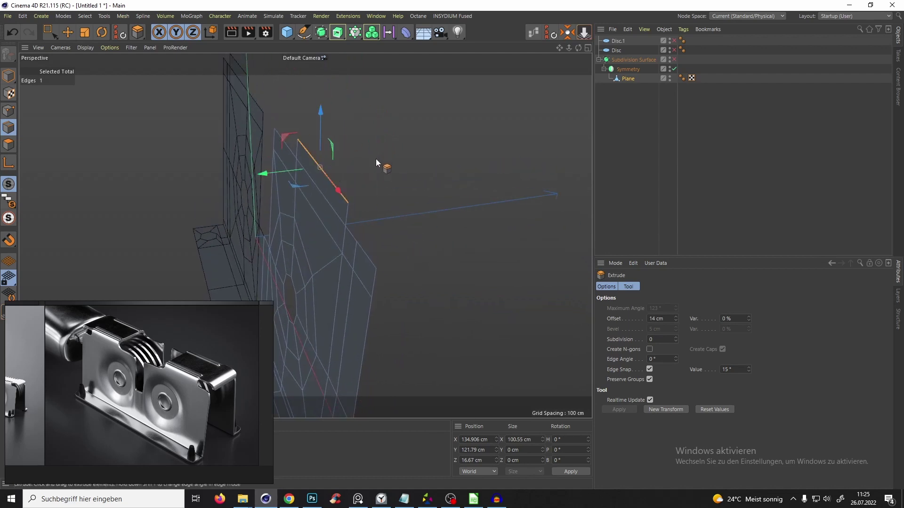
left_click_drag(375, 160, 440, 148)
key("ctrl+z")
key("ctrl+z")
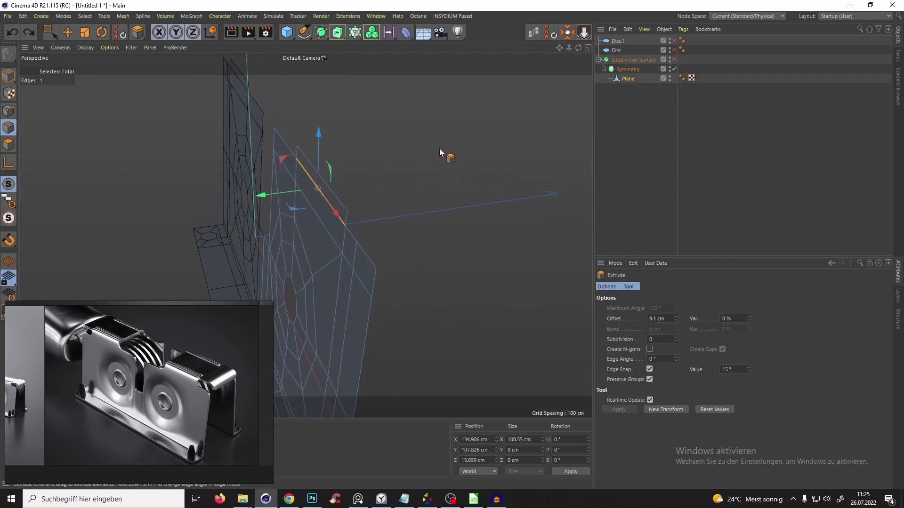
key("e")
left_click_drag(339, 206, 380, 221, "alt")
left_click_drag(442, 284, 450, 283)
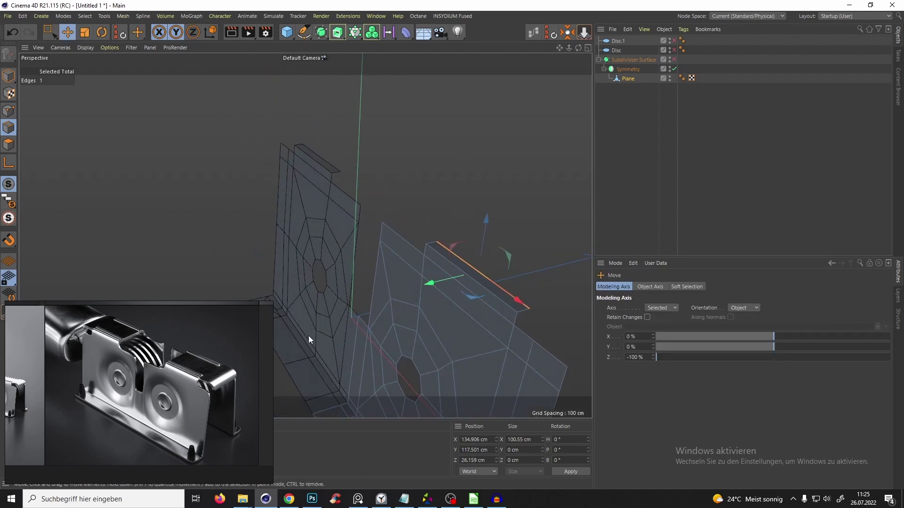
- Extend the flap backward by about 39 cm and its outer end to X 229.5 cm, level with the wall's outer side
left_click_drag(309, 335, 408, 211, "alt")
left_click_drag(406, 209, 447, 210, "alt")
left_click_drag(373, 208, 485, 267, "alt")
left_click_drag(485, 267, 451, 176, "alt")
left_click_drag(467, 194, 471, 224, "ctrl")
left_click_drag(447, 248, 329, 278, "alt")
key("q")
left_click_drag(485, 222, 404, 232, "alt")
key("q")
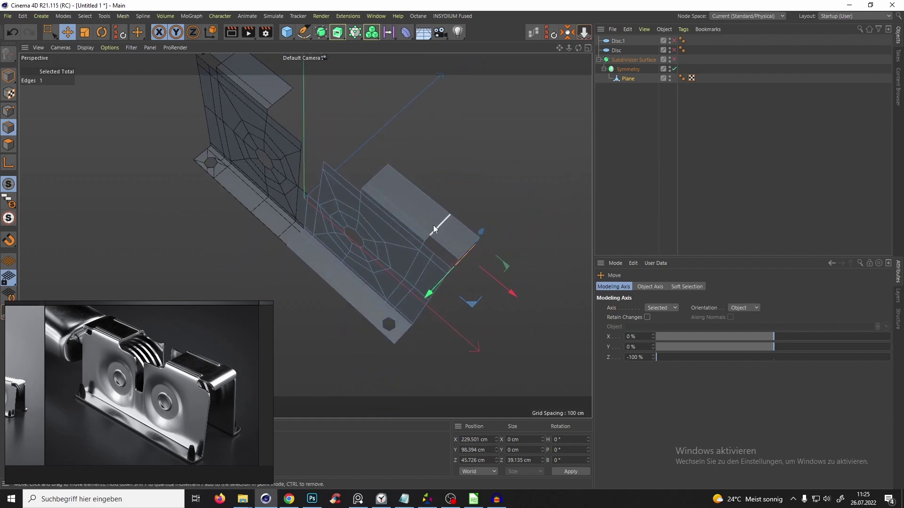
- Examine the outline of the wall and its flap across both mirrored halves in the Top view
key("F10")
key("F10")
right_click_drag(405, 146, 360, 240, "alt")
middle_click_drag(361, 241, 438, 299, "alt")
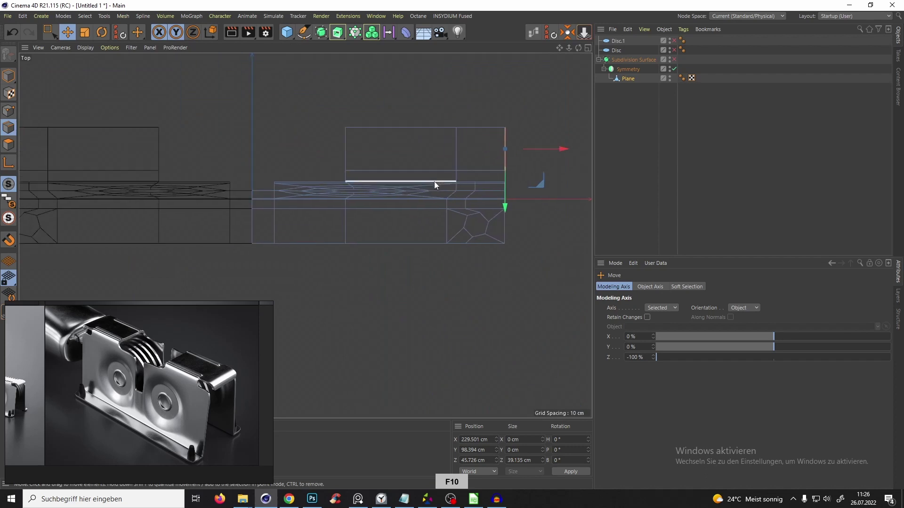
middle_click_drag(434, 182, 432, 212, "alt")
scroll(371, 247, "down", 3)
middle_click_drag(371, 247, 456, 228, "alt")
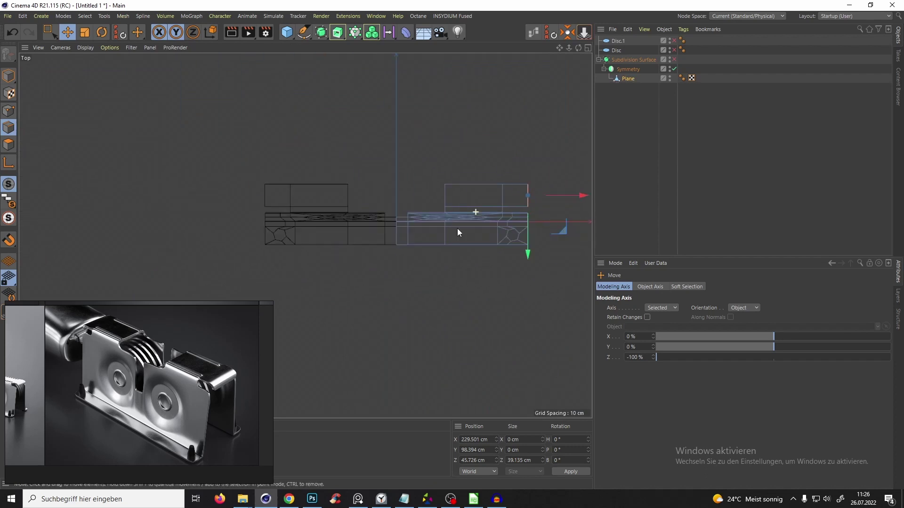
- Move the Plane's object axis to the flap's rear inner corner with snapping, without moving the geometry
left_click(621, 83)
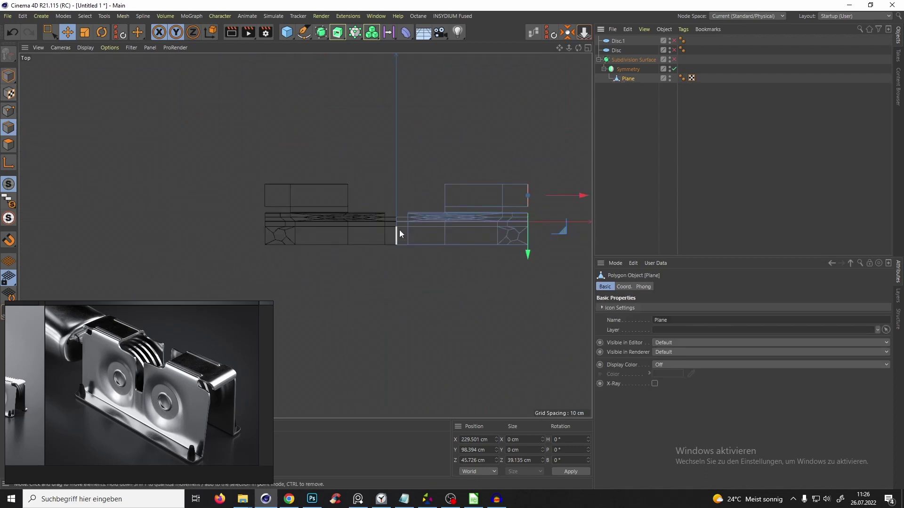
left_click(12, 78)
scroll(377, 190, "up", 3)
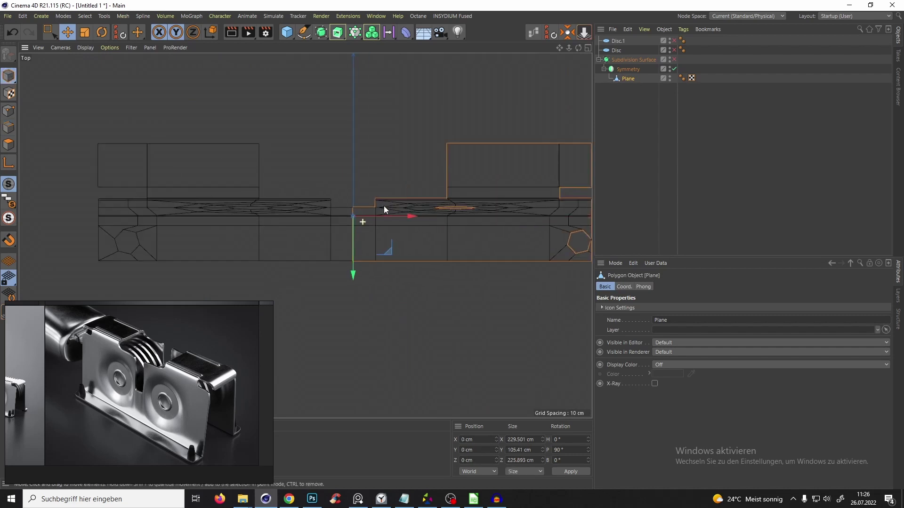
middle_click_drag(379, 214, 312, 229, "alt")
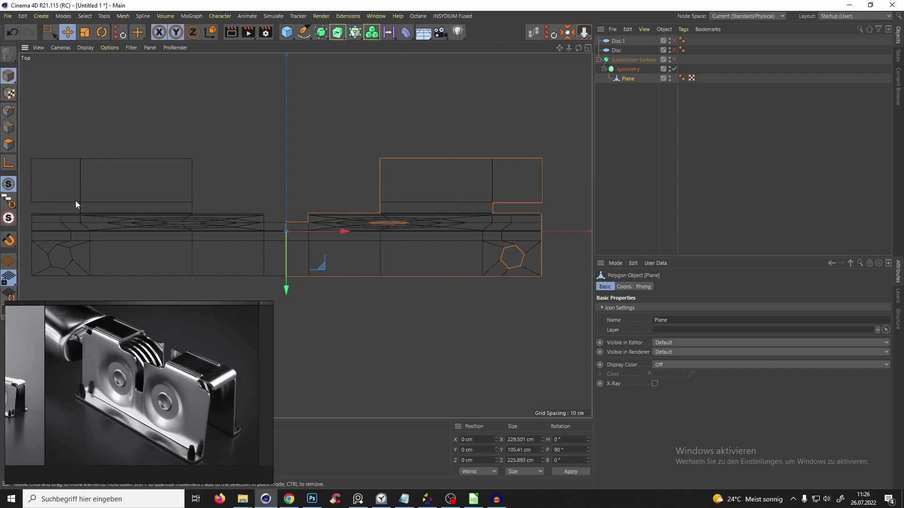
left_click(9, 166)
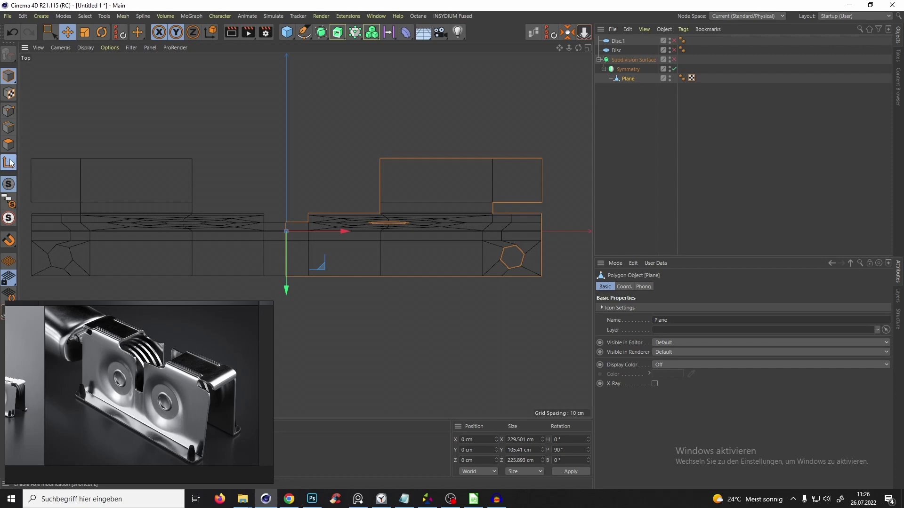
left_click(8, 240)
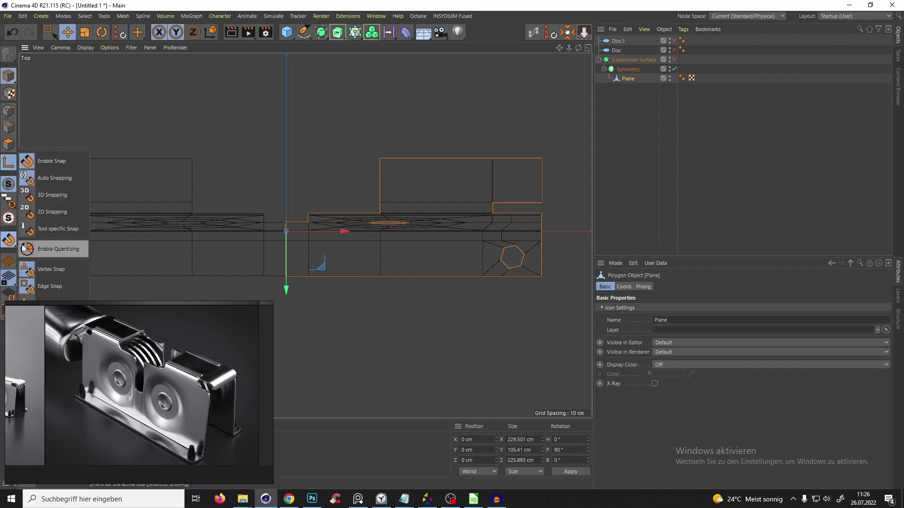
left_click(46, 286)
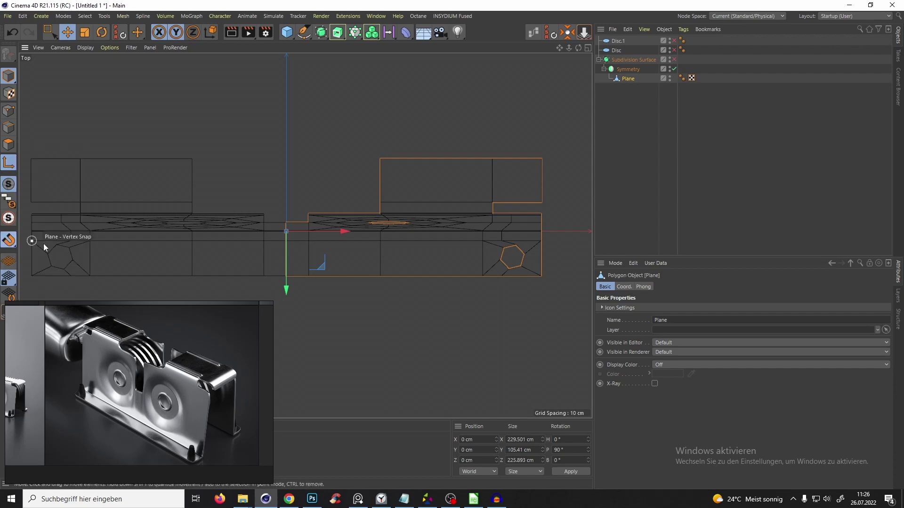
left_click_drag(321, 266, 417, 195)
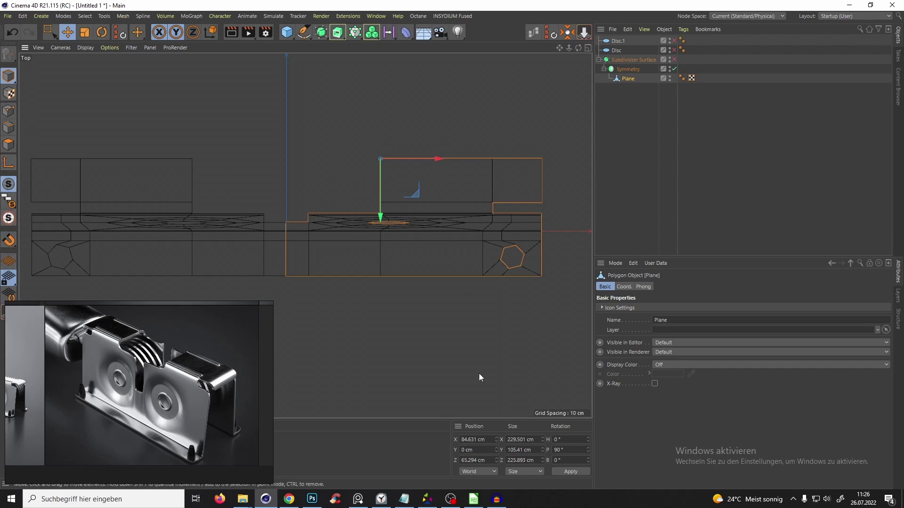
- Move the Plane forward in the Top view and set its Z position to 0 cm
left_click_drag(383, 188, 400, 222)
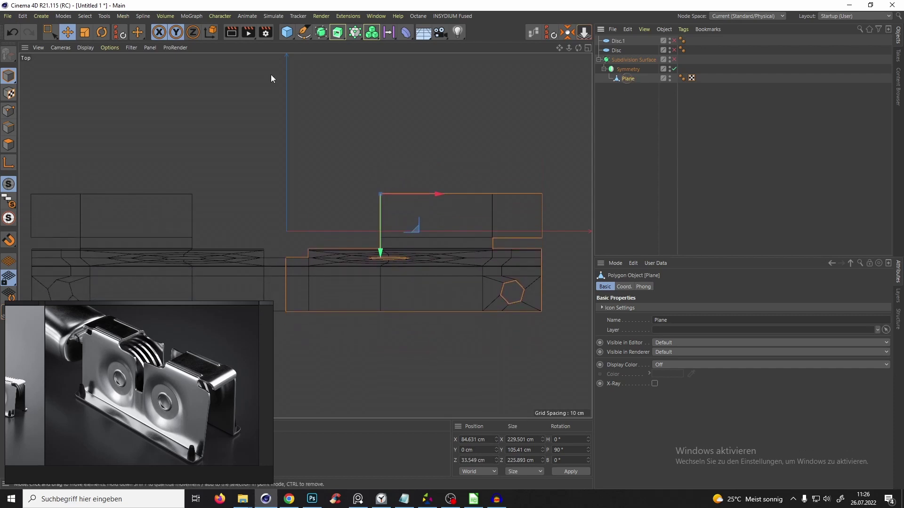
left_click_drag(382, 197, 382, 197)
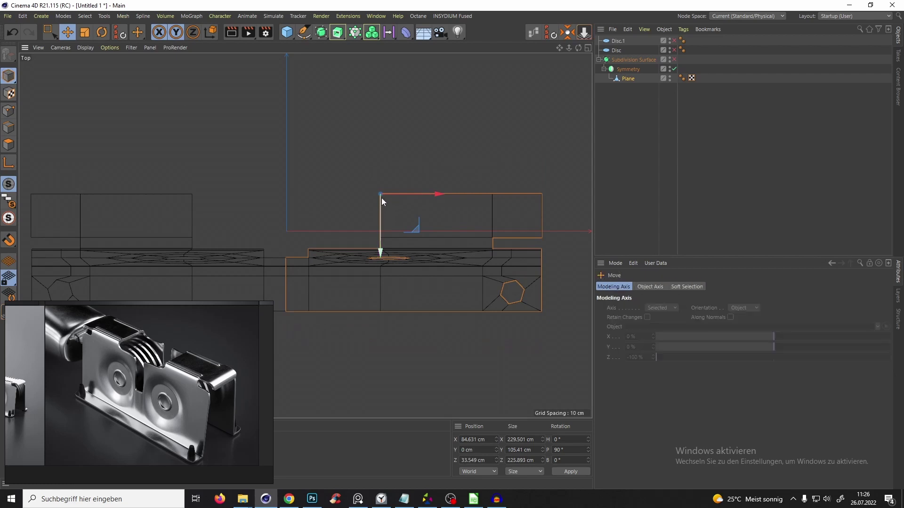
left_click_drag(379, 232, 382, 250)
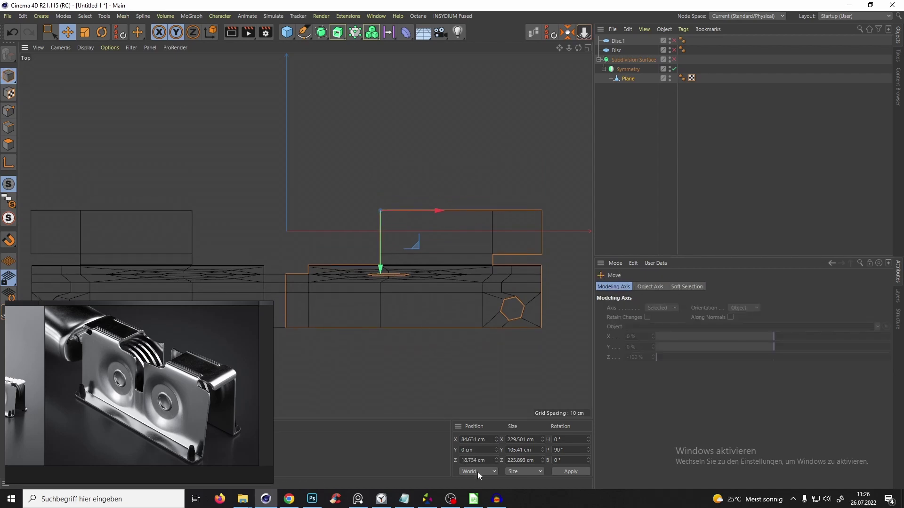
left_click(478, 471)
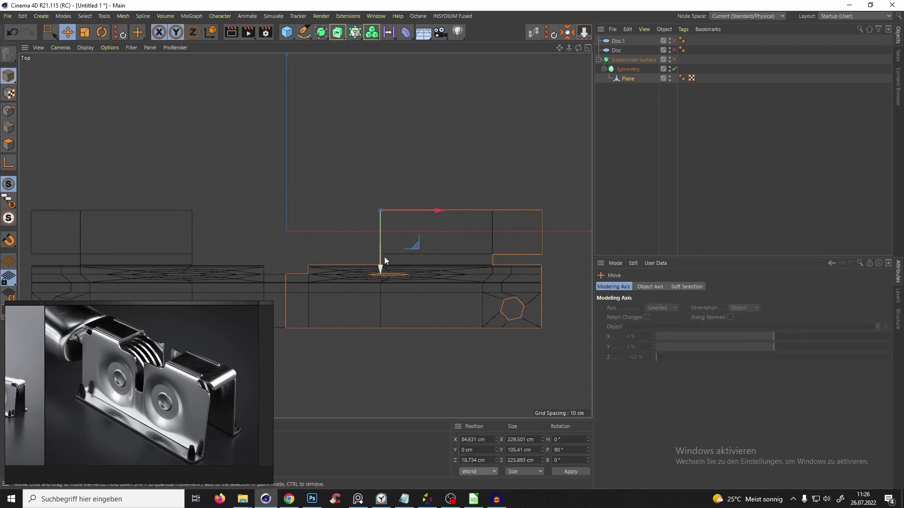
left_click_drag(385, 256, 385, 276)
left_click(490, 460)
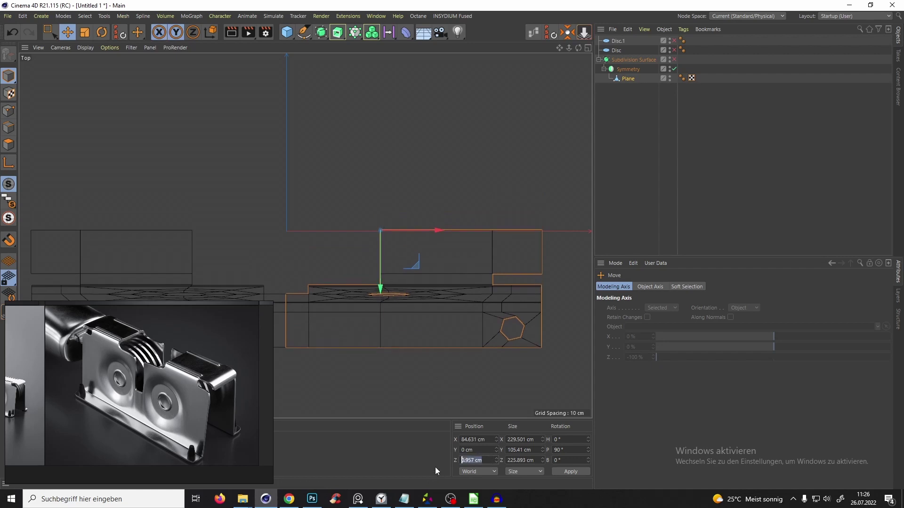
type("0")
left_click(567, 474)
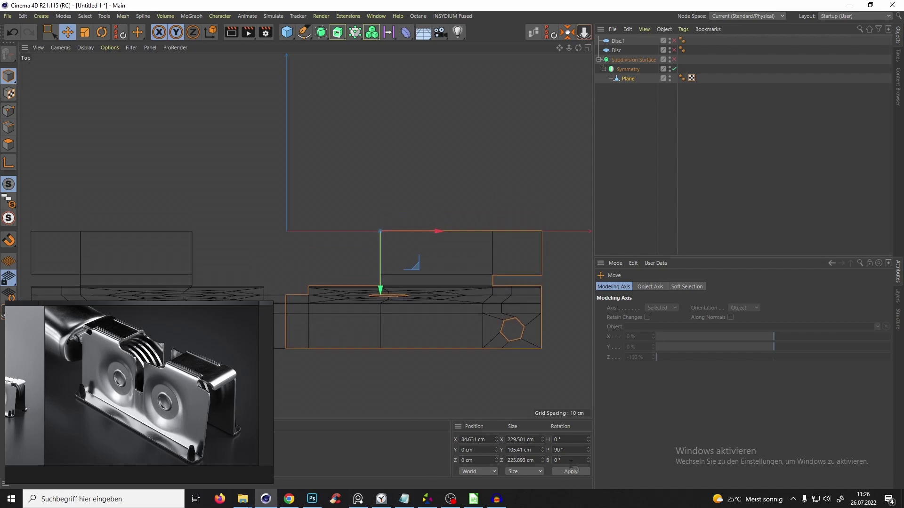
- Add a second Symmetry object as parent of the existing one and set its mirror plane to XZ
key("F10")
middle_click(275, 204)
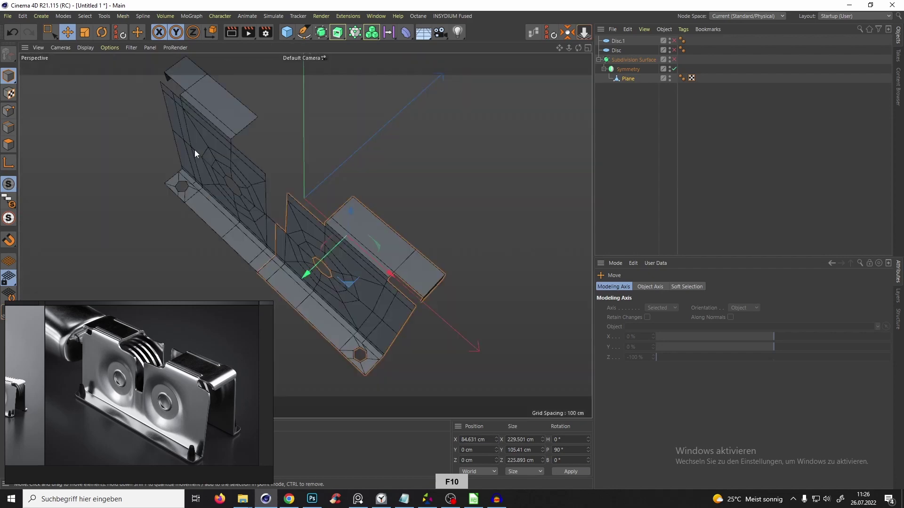
left_click_drag(194, 150, 325, 195, "alt")
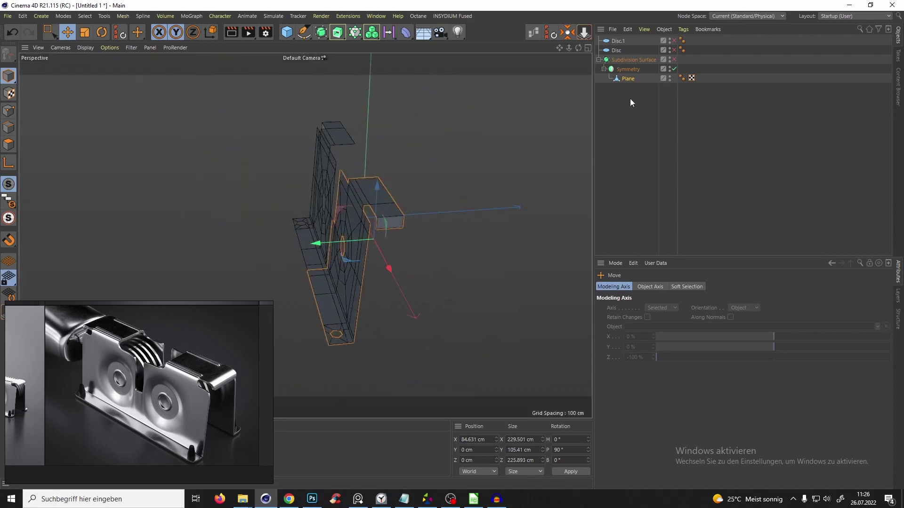
left_click(628, 69)
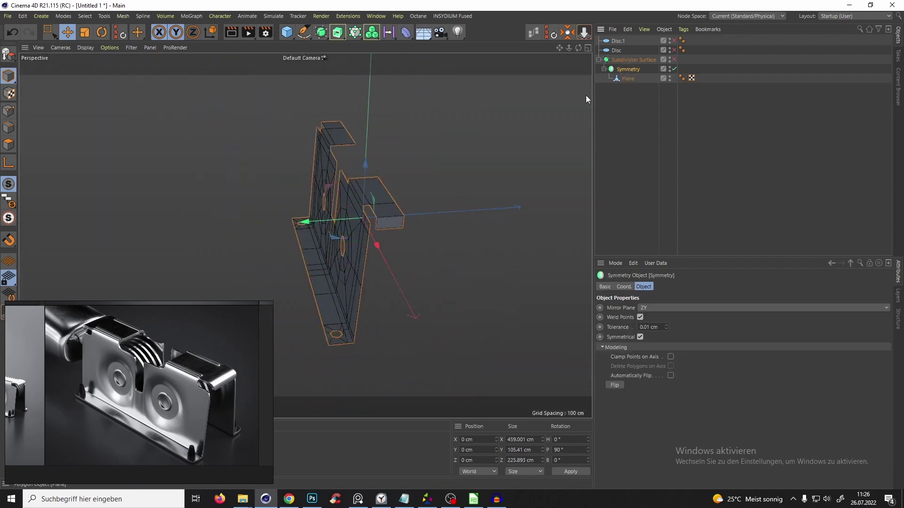
left_click(321, 32)
left_click(510, 61, "alt")
left_click(645, 309)
left_click(649, 338)
left_click_drag(420, 244, 451, 247, "alt")
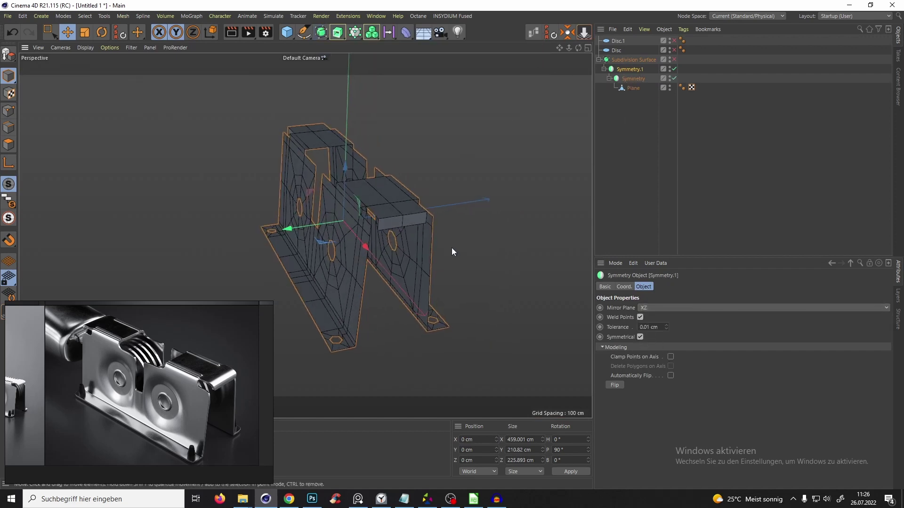
- Enable Clamp Points on Axis and Delete Polygons on Axis for both Symmetry objects
left_click(671, 358)
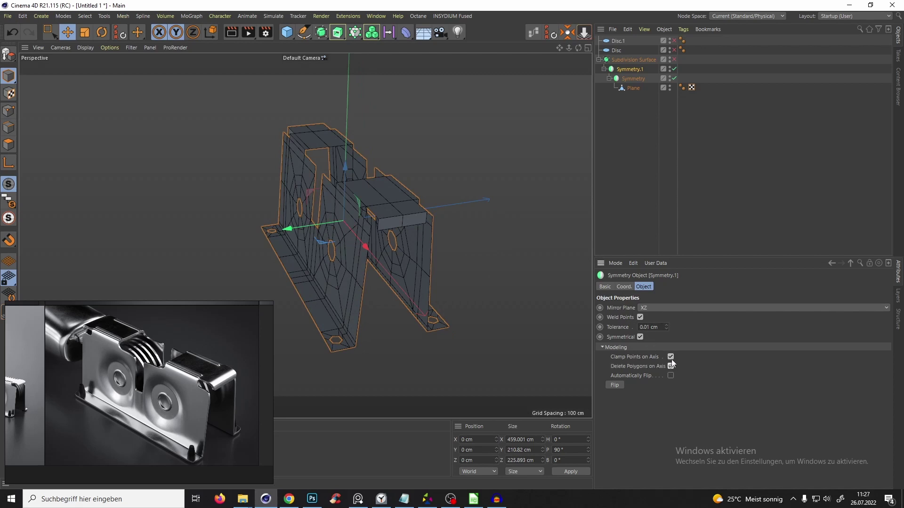
left_click(633, 79)
left_click(672, 358)
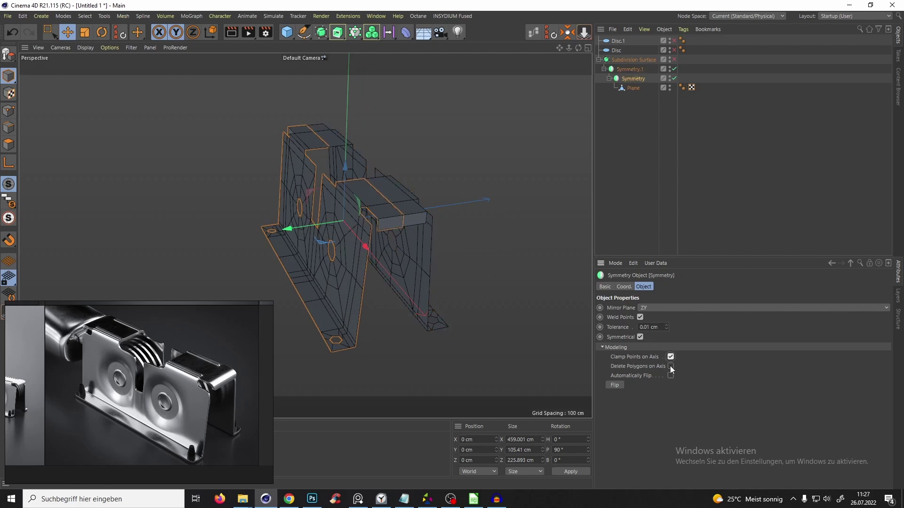
left_click(671, 366)
left_click(630, 69)
- Turn on the Subdivision Surface and display the model with Gouraud shading without mesh lines
left_click_drag(351, 179, 415, 217, "alt")
key("q")
middle_click_drag(413, 242, 426, 211, "alt")
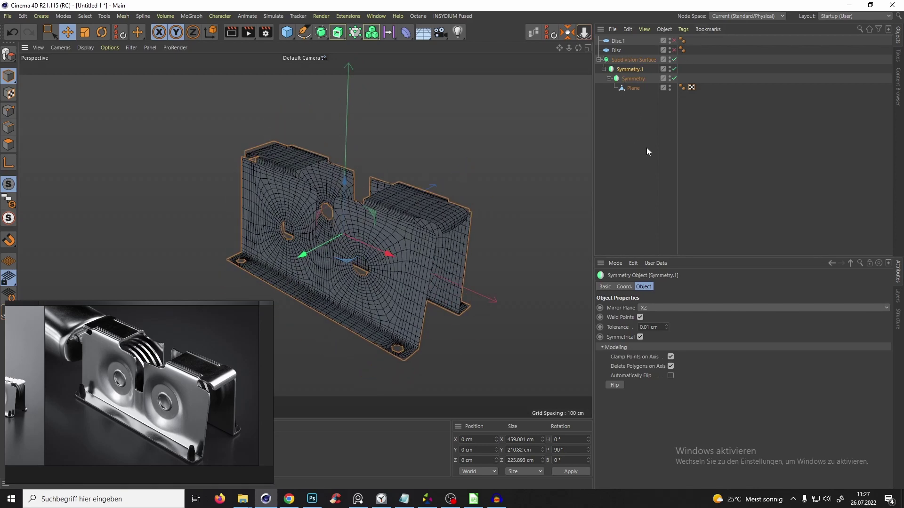
key("n")
key("a")
right_click_drag(394, 230, 371, 224, "alt")
mouse_move(372, 225)
left_mouse_down("alt")
mouse_move(330, 168)
mouse_move(422, 202)
mouse_move(357, 172)
mouse_move(412, 220)
mouse_move(438, 202)
left_mouse_up("alt")
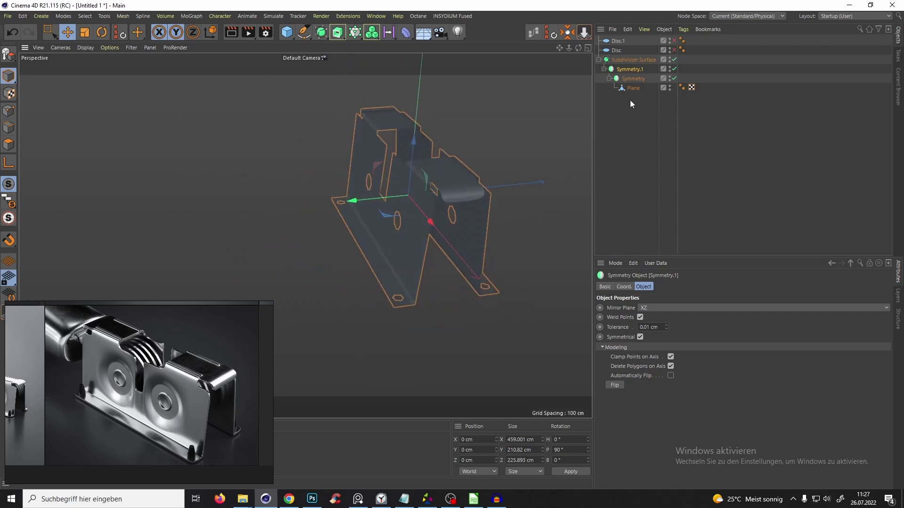
- Turn off the Subdivision Surface and select all polygons of the Plane
left_click(633, 88)
key("q")
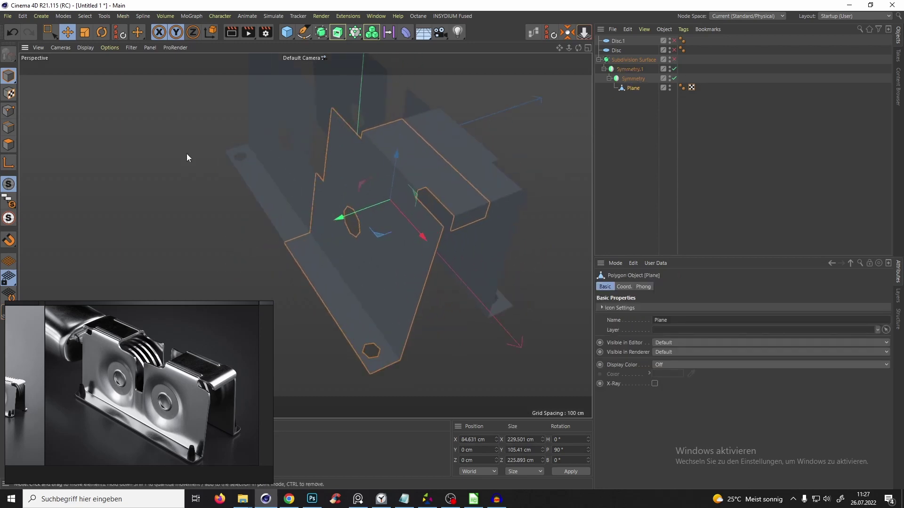
left_click(9, 127)
left_click_drag(103, 111, 383, 185, "alt")
left_click(12, 144)
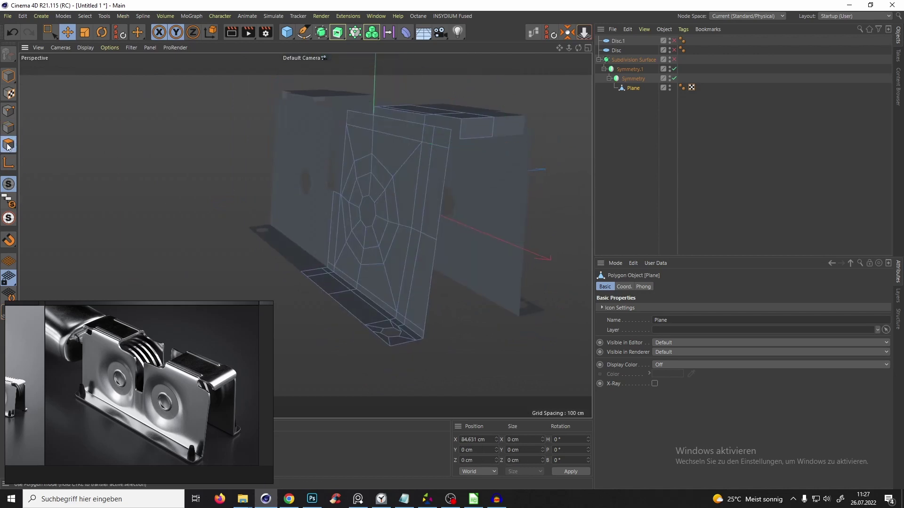
key("ctrl+a")
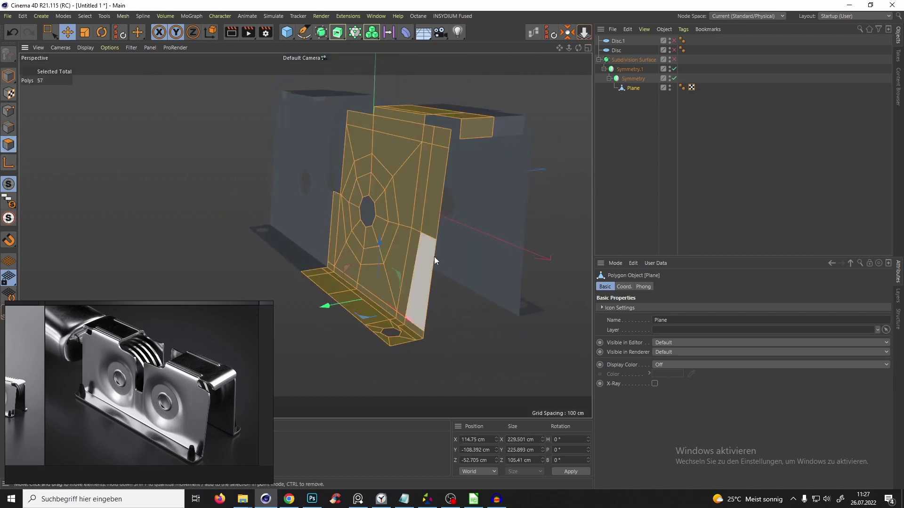
- Try to extrude the selected polygons by 4.3 cm with caps to thicken the sheet, and undo it
key("d")
left_click_drag(453, 305, 414, 256, "alt")
scroll(415, 255, "up", 2)
middle_click_drag(524, 301, 501, 280, "alt")
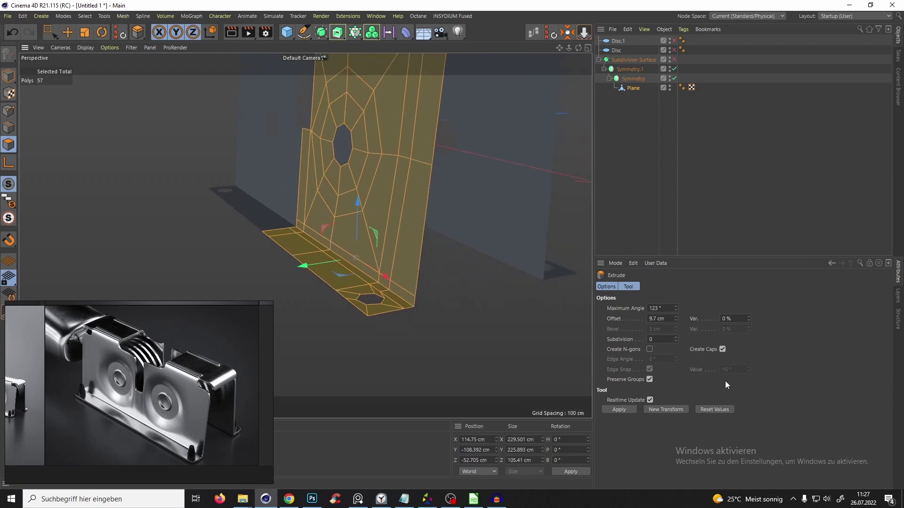
mouse_move(465, 256)
left_mouse_down()
mouse_move(500, 249)
mouse_move(481, 256)
left_mouse_up()
scroll(408, 295, "up", 3)
middle_click_drag(408, 295, 416, 264, "alt")
scroll(416, 264, "up", 3)
key("ctrl+z")
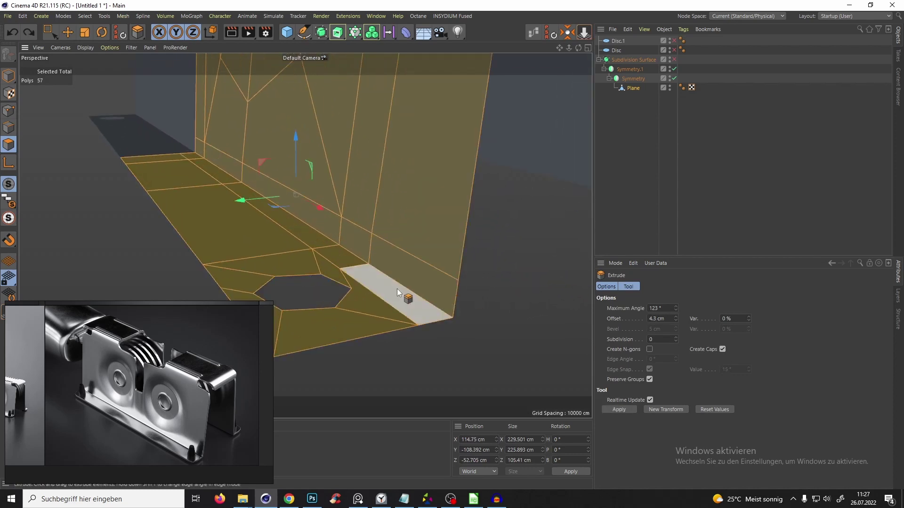
- Extrude all selected polygons by 6.48 cm with Create Caps enabled to give the sheet thickness
left_click_drag(397, 289, 378, 270, "alt")
left_click_drag(481, 246, 628, 282)
scroll(353, 236, "down", 8)
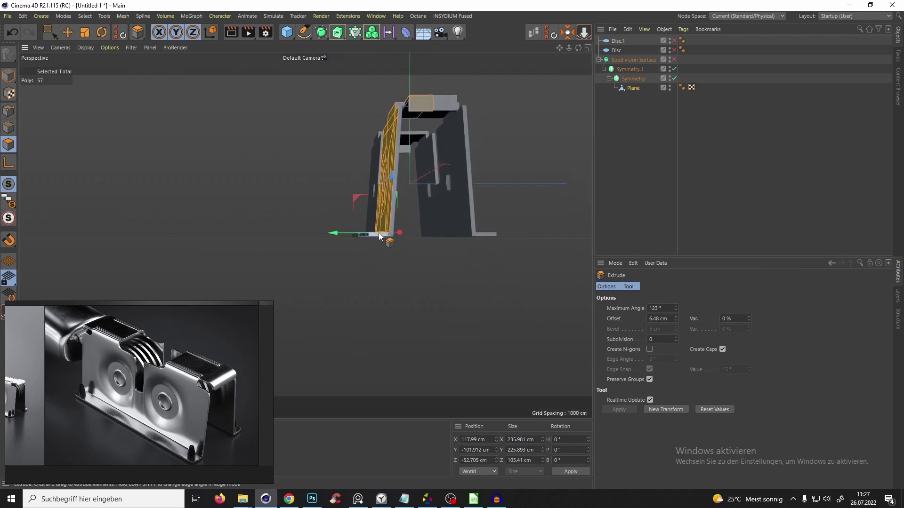
left_click_drag(379, 233, 404, 250, "alt")
- Turn on the Subdivision Surface and examine the smoothed flap with the mirroring switched off and on again
key("q")
left_click(607, 179)
left_click_drag(428, 186, 447, 221, "alt")
left_click(673, 78)
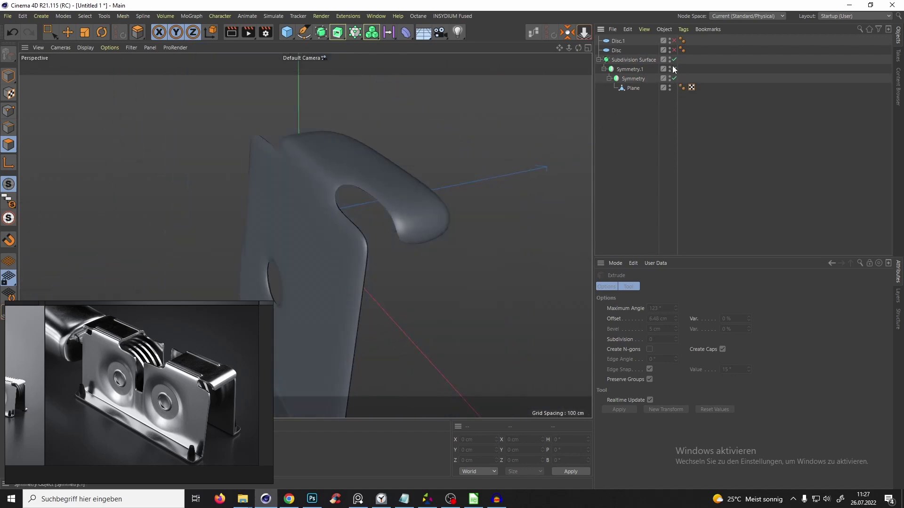
left_click(673, 78)
- Switch Clamp Points on Axis off and on again for both Symmetry objects, keeping Delete Polygons on Axis enabled
left_click(636, 78)
left_click(634, 70, "ctrl")
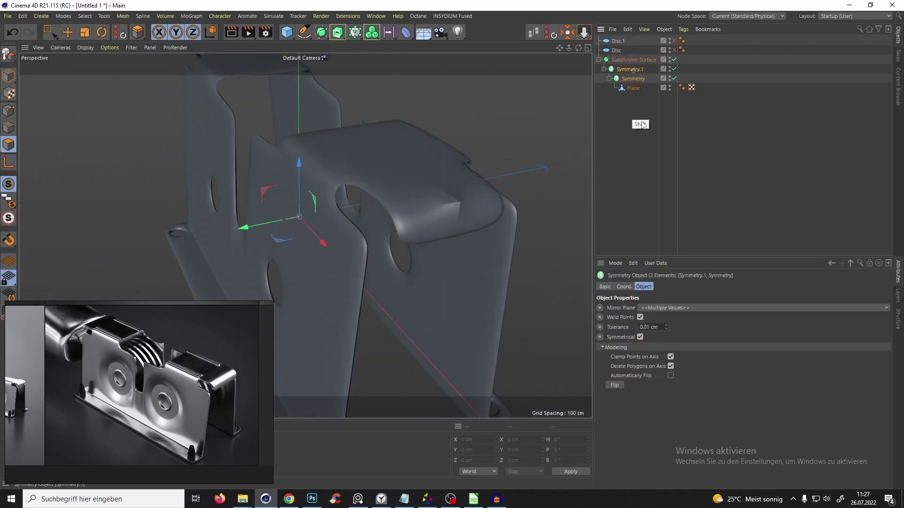
left_click(672, 356)
left_click(671, 358)
left_click(671, 366)
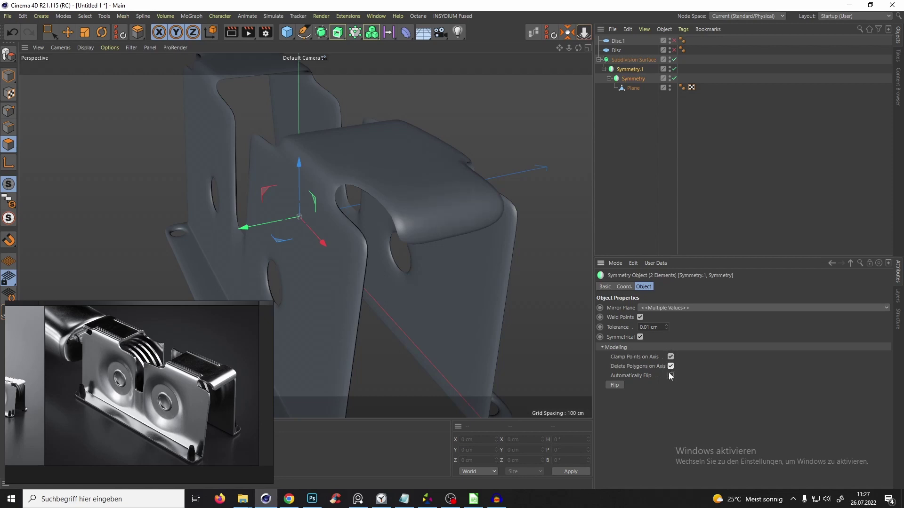
- Examine the wall's lower outer corner and its hole with subdivision smoothing on and off
left_click_drag(448, 211, 568, 148, "alt")
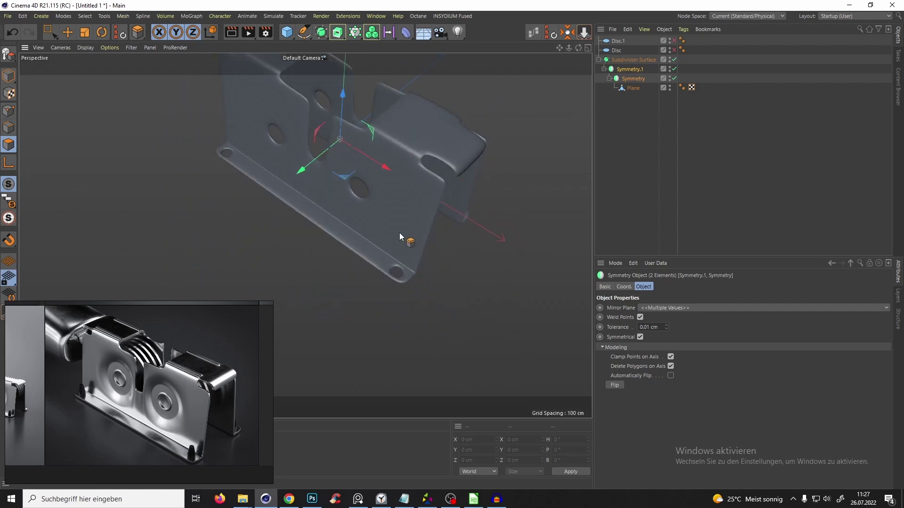
left_click_drag(399, 235, 401, 201, "alt")
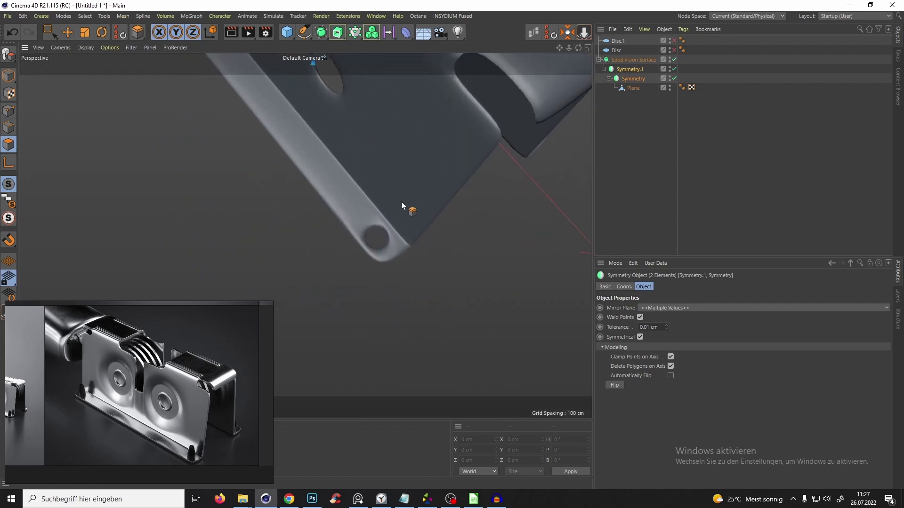
left_click(634, 89)
key("q")
key("q")
scroll(411, 231, "up", 3)
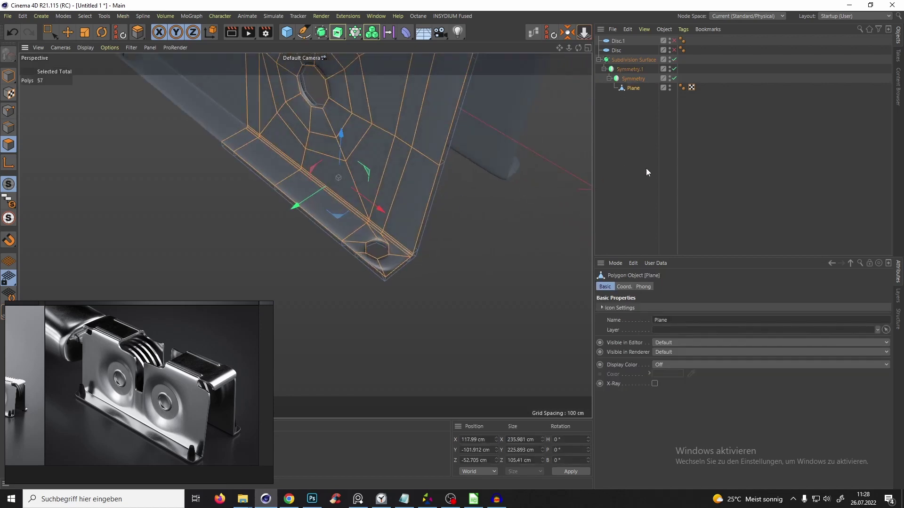
left_click(646, 168)
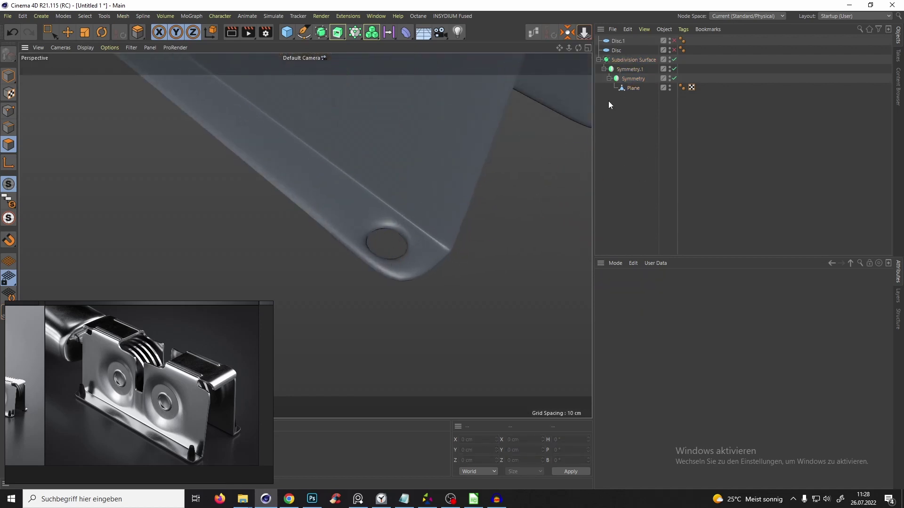
left_click(632, 88)
key("q")
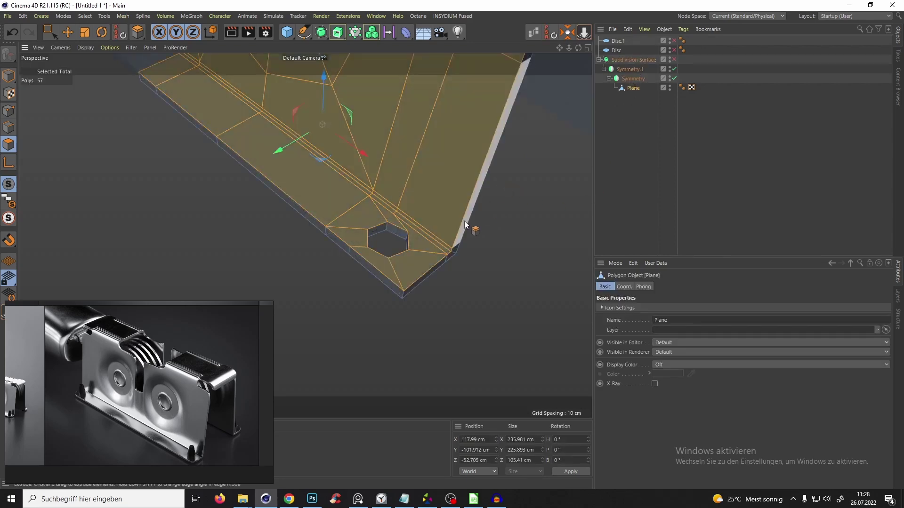
- Select the flap's corner hole points in the top view and scale them down uniformly to about 18.8 by 18.5 cm
key("F5")
middle_click(504, 207)
scroll(498, 230, "up", 5)
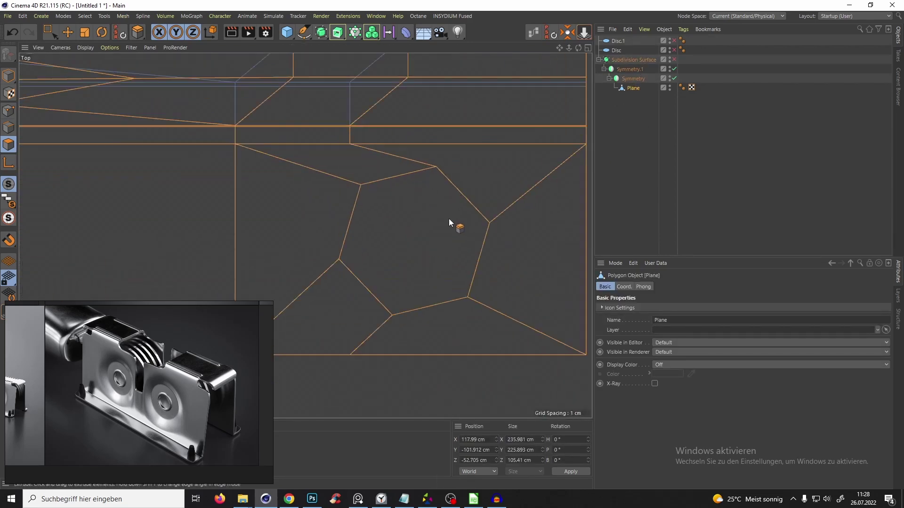
left_click(9, 111)
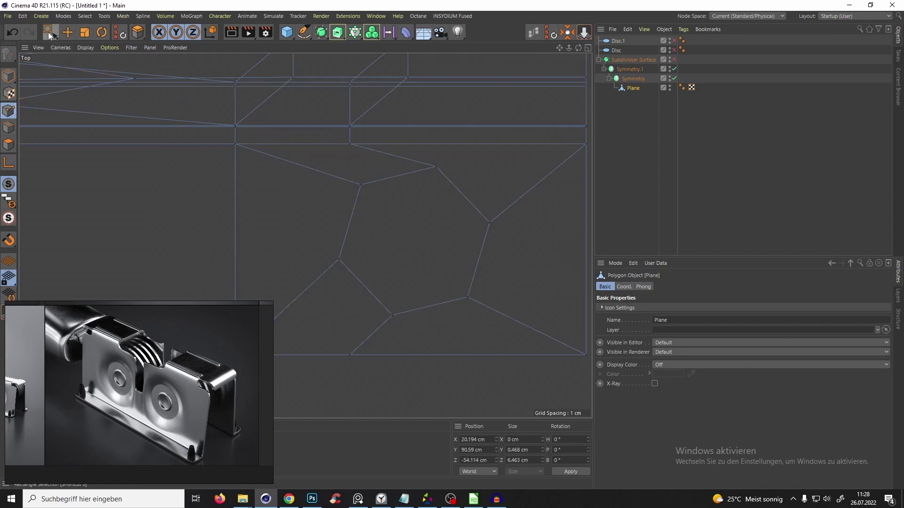
left_click(49, 33)
left_click_drag(307, 158, 532, 341)
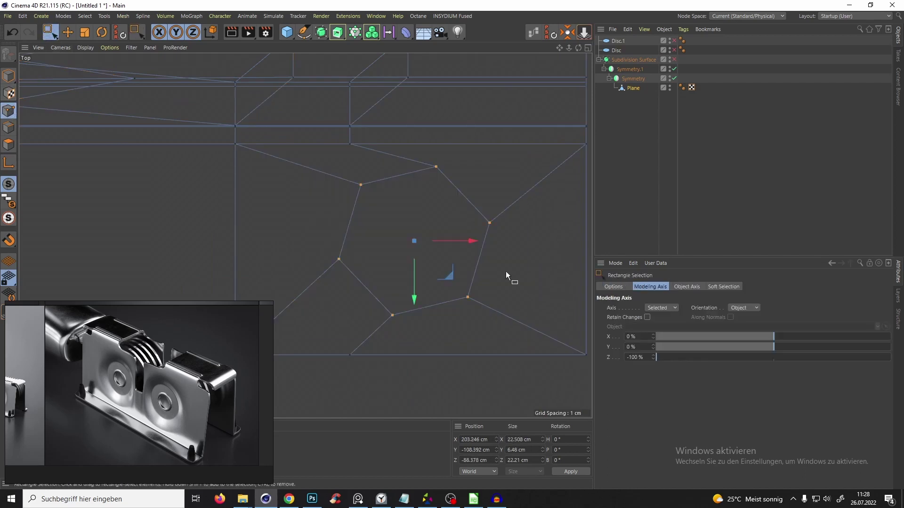
key("t")
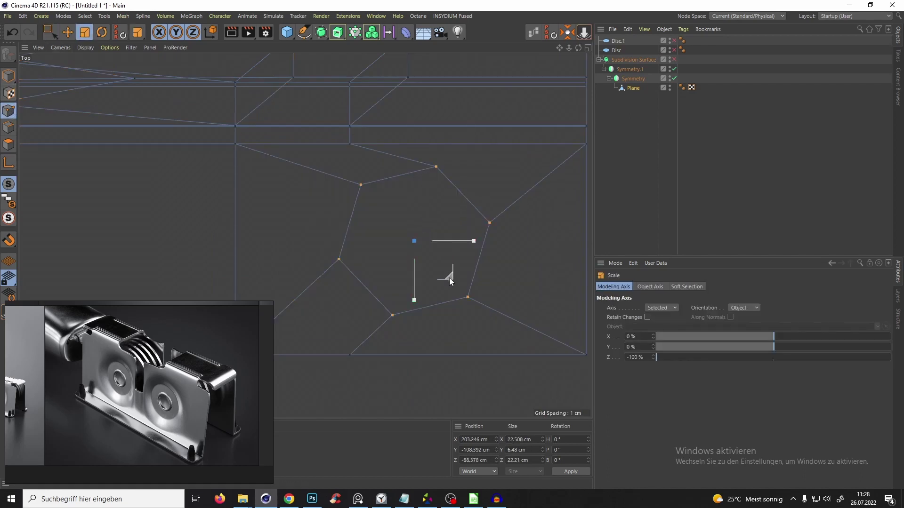
left_click_drag(451, 283, 445, 269)
key("F10")
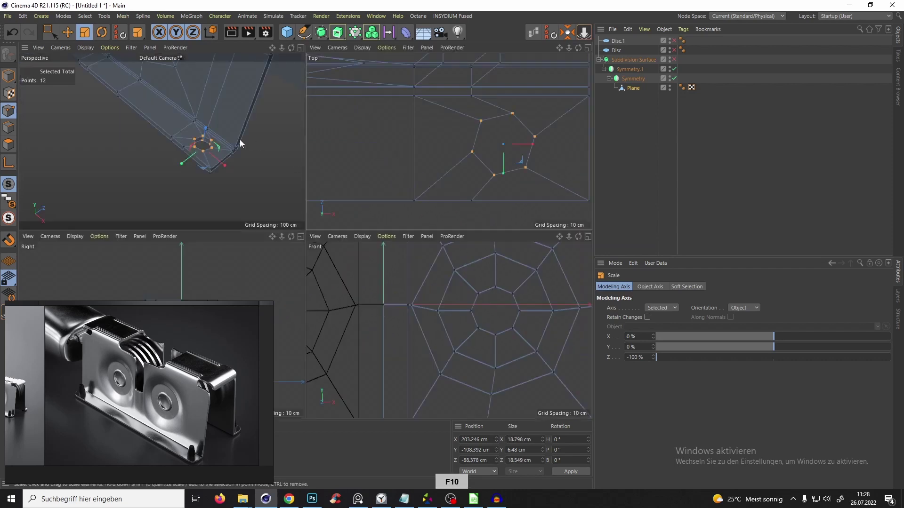
key("F10")
- Examine the smaller hole and the flap's outer corner with subdivision smoothing on and the mesh deselected
key("q")
left_click_drag(409, 223, 490, 257, "alt")
key("q")
key("q")
left_click(633, 88)
left_click(658, 104)
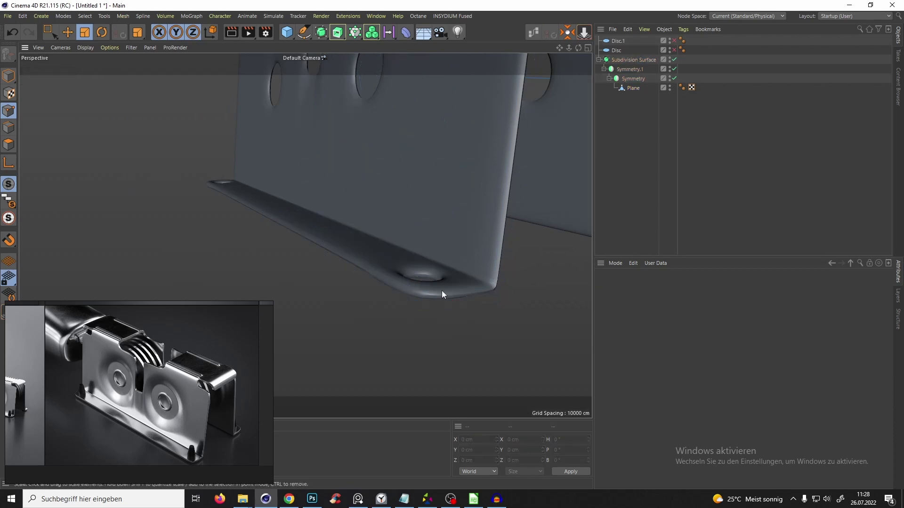
left_click_drag(442, 290, 279, 231, "alt")
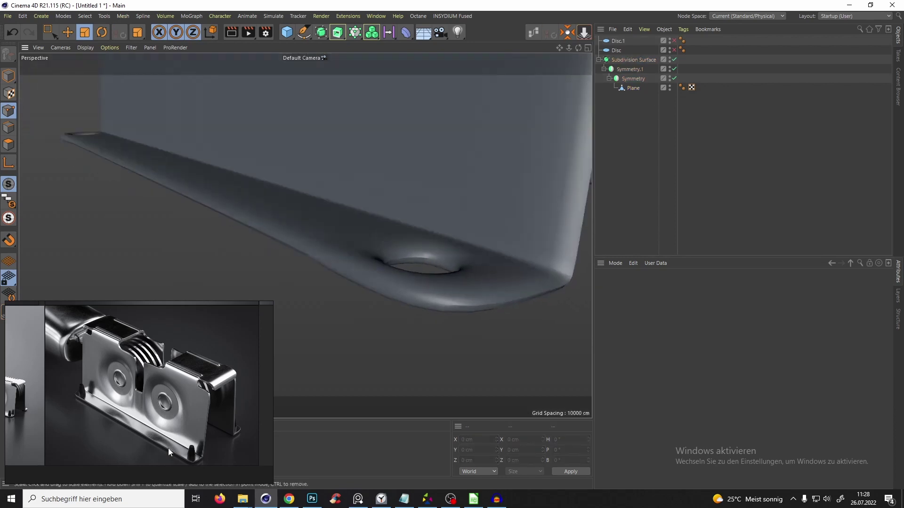
- Compare the flap's corner, bend and pin hole in the close-up reference images of the sharpener
mouse_move(19, 400)
middle_mouse_down()
mouse_move(249, 417)
mouse_move(301, 444)
middle_mouse_up()
mouse_move(24, 408)
middle_mouse_down()
mouse_move(152, 416)
mouse_move(282, 449)
middle_mouse_up()
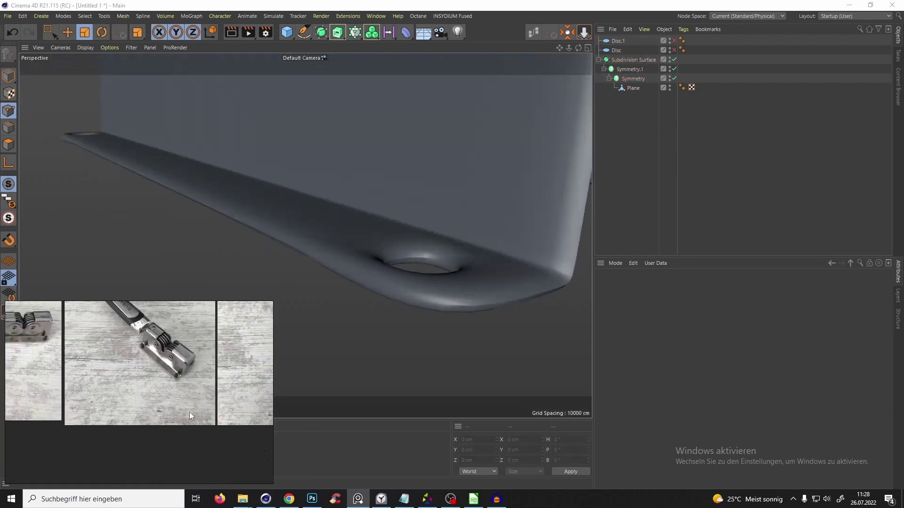
middle_click_drag(115, 376, 163, 392)
scroll(187, 377, "up", 7)
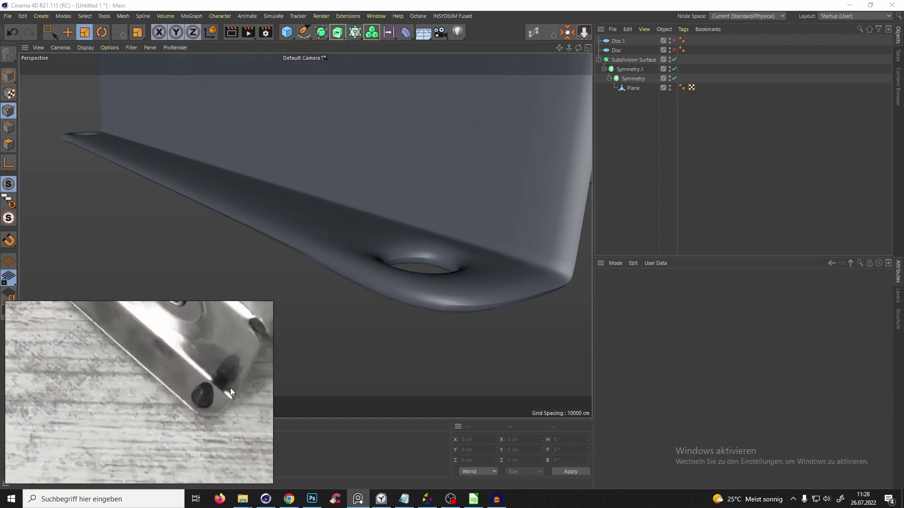
middle_click_drag(261, 335, 11, 358)
scroll(200, 355, "down", 8)
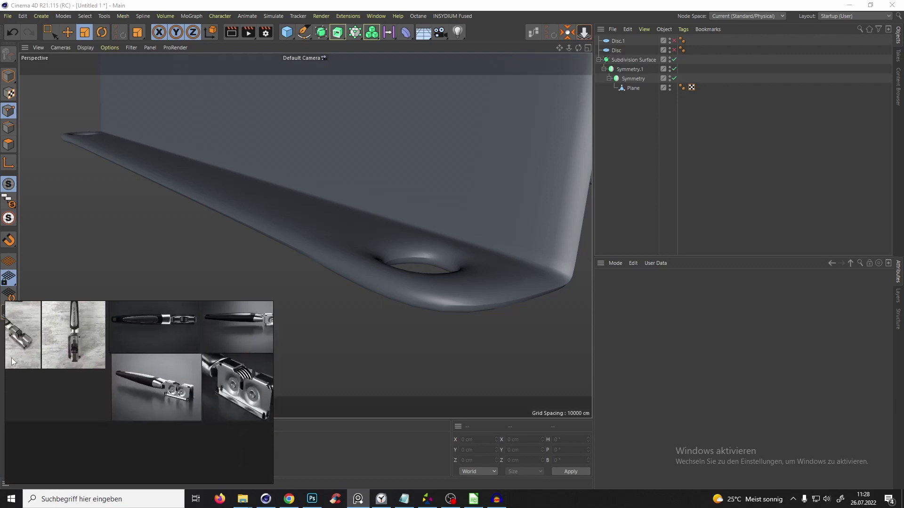
middle_click_drag(130, 379, 91, 384)
scroll(150, 405, "up", 8)
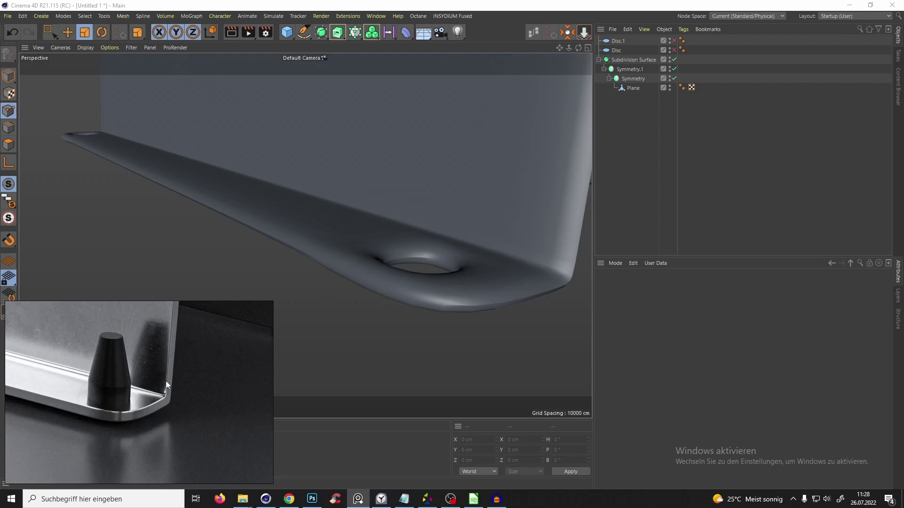
scroll(178, 421, "down", 4)
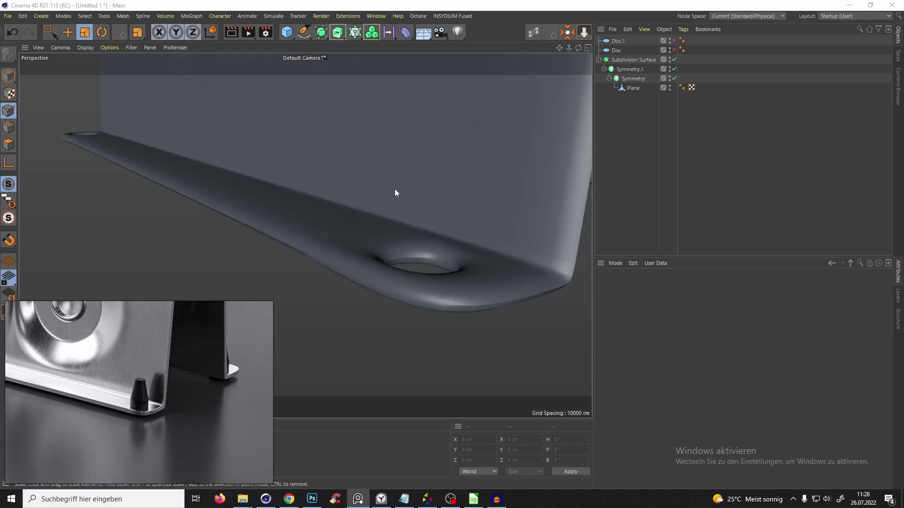
- Examine the flap's corner around the hole with smoothing off and preview possible loop cuts there
left_click(634, 88)
key("q")
left_click_drag(443, 230, 390, 281, "alt")
key("k")
key("l")
middle_click_drag(390, 282, 451, 269, "alt")
left_click_drag(451, 269, 495, 244, "alt")
middle_click_drag(494, 244, 383, 246, "alt")
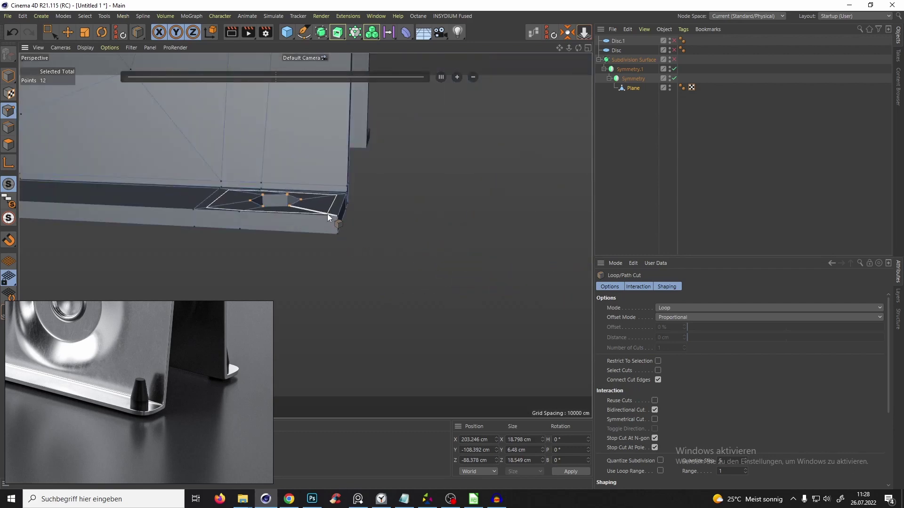
middle_click_drag(327, 214, 366, 317, "alt")
left_click_drag(365, 316, 332, 332, "alt")
middle_click_drag(332, 332, 360, 305, "alt")
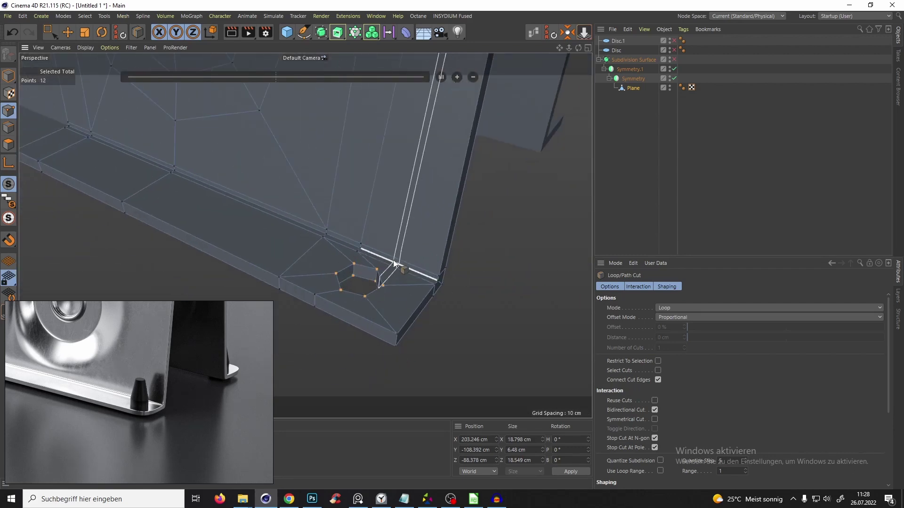
middle_click_drag(426, 165, 390, 222, "alt")
right_click_drag(399, 262, 399, 203, "alt")
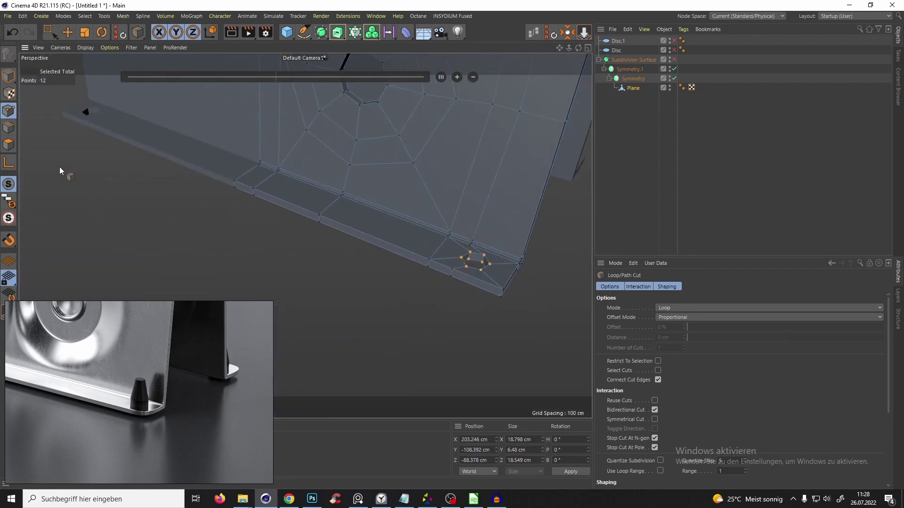
- In edge mode, select the upper outer edges along the flap's long front border towards the corner by the hole
left_click(8, 128)
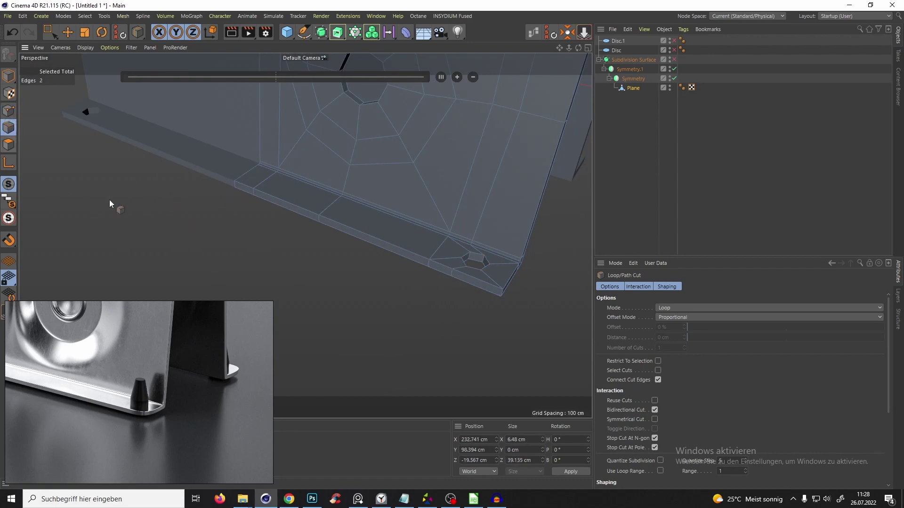
key("e")
left_click(245, 184)
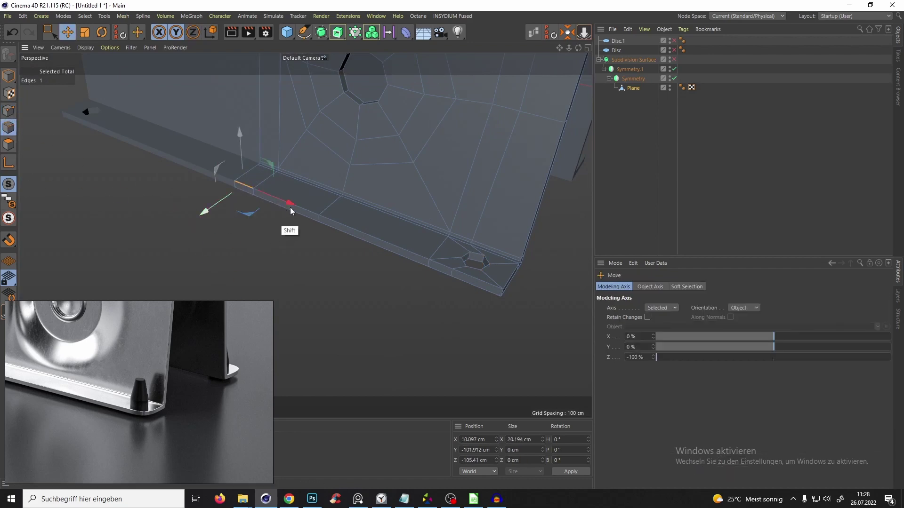
left_click(377, 236, "shift")
left_click(445, 266, "shift")
right_click_drag(464, 267, 485, 244, "alt")
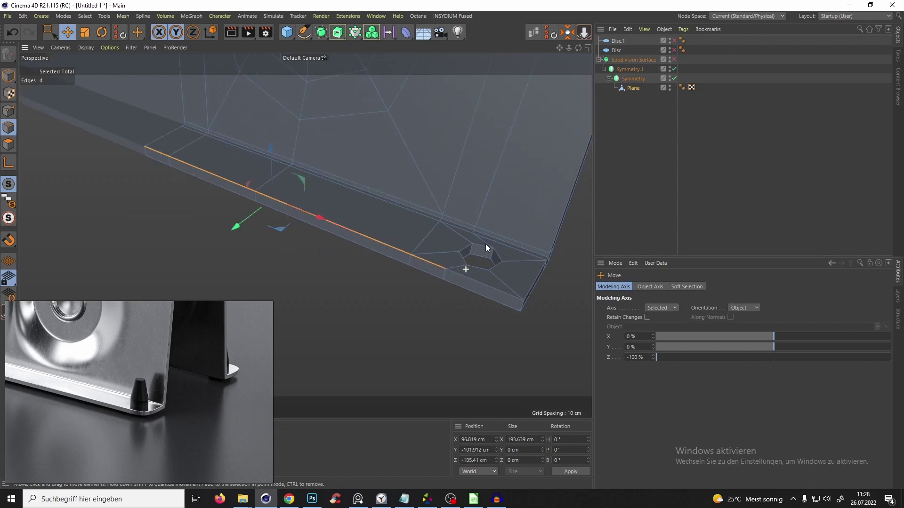
left_click_drag(485, 244, 459, 235, "alt")
left_click(470, 261, "shift")
left_click(504, 268, "shift")
- Extend the edge selection around the flap's end and up the wall's outer side border to its top corner
left_click_drag(502, 267, 347, 278, "alt")
scroll(408, 297, "up", 5)
left_click(410, 302, "shift")
left_click(414, 266, "shift")
scroll(375, 232, "up", 5)
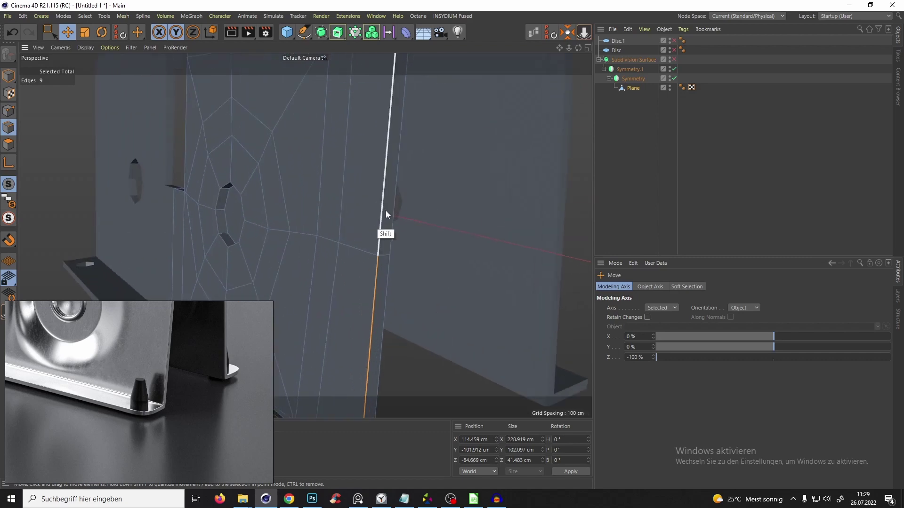
left_click(385, 212, "shift")
scroll(388, 216, "down", 3)
left_click(387, 220, "shift")
left_click(373, 196, "shift")
left_click_drag(373, 196, 334, 199, "alt")
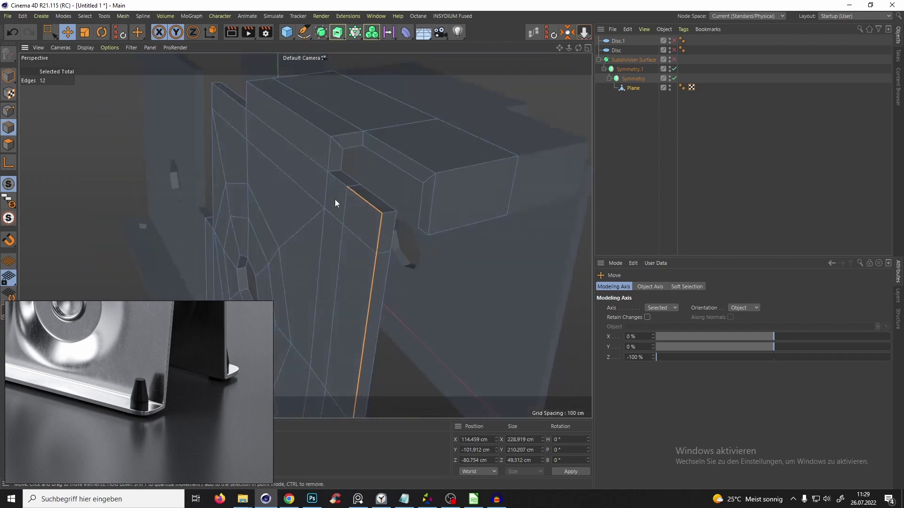
- Add the outer edges of the notch beside the wall and of the top cover's end to the selection
left_click(337, 179, "shift")
left_click(330, 160, "shift")
left_click(347, 134, "shift")
left_click(394, 150, "shift")
left_click(431, 200, "shift")
left_click(453, 227, "shift")
mouse_move(453, 227)
left_mouse_down("alt")
mouse_move(405, 154)
mouse_move(436, 166)
mouse_move(457, 227)
left_mouse_up("alt")
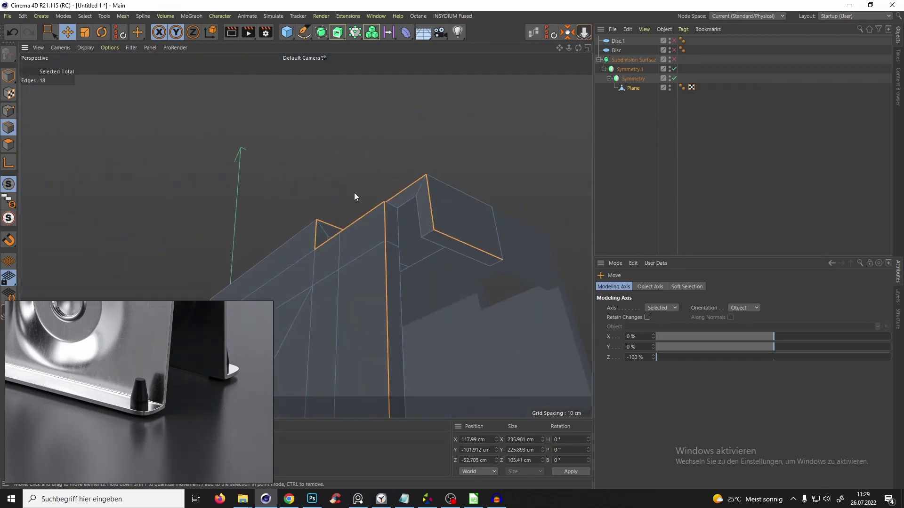
left_click_drag(354, 194, 371, 228, "alt")
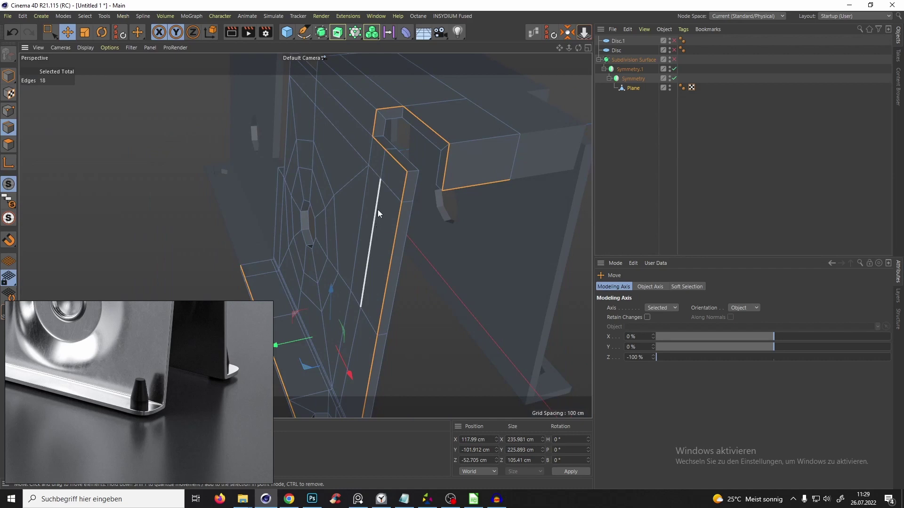
- Clone the selected border edges inward with Edge Slide at an offset of about 2.99 cm to add a support loop
key("m")
key("o")
scroll(407, 169, "up", 3)
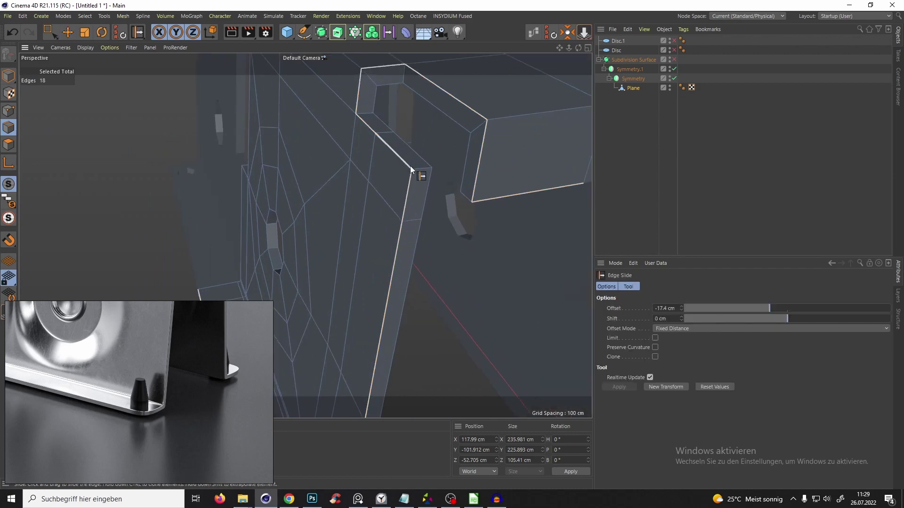
left_click_drag(397, 196, 403, 122, "alt")
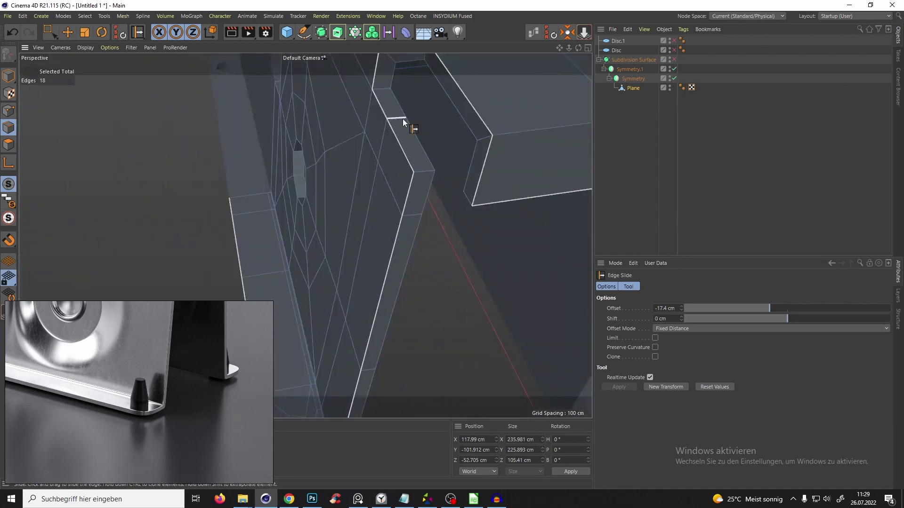
left_click_drag(421, 213, 407, 183, "alt")
scroll(418, 121, "up", 5)
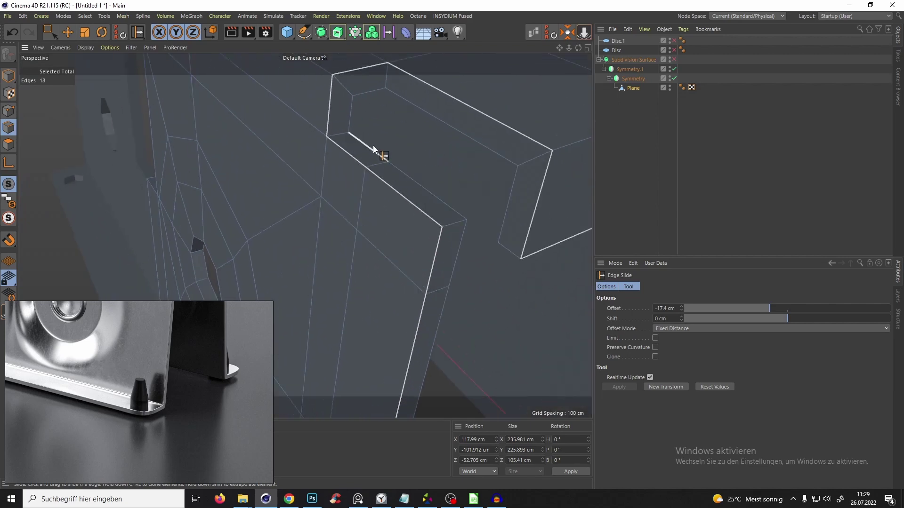
scroll(373, 145, "down", 2)
mouse_move(400, 200)
left_mouse_down("ctrl")
mouse_move(391, 214)
mouse_move(442, 206)
mouse_move(430, 219)
left_mouse_up("ctrl")
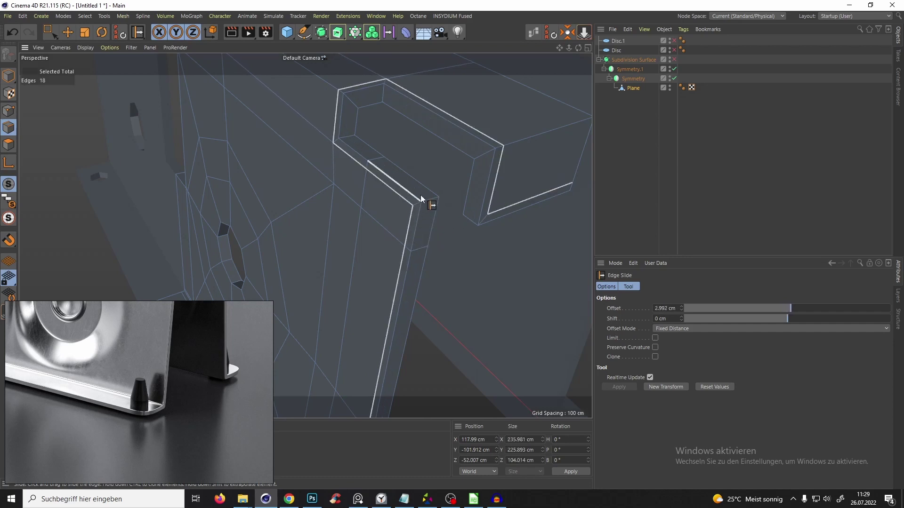
- Examine the sheet's borders and the new support loop with subdivision smoothing on and off
middle_click_drag(394, 193, 408, 163, "alt")
left_click_drag(408, 163, 429, 92, "alt")
key("q")
left_click(631, 196)
left_click_drag(374, 231, 393, 262, "alt")
left_click(633, 88)
key("q")
scroll(393, 262, "up", 3)
left_click_drag(372, 222, 266, 214, "alt")
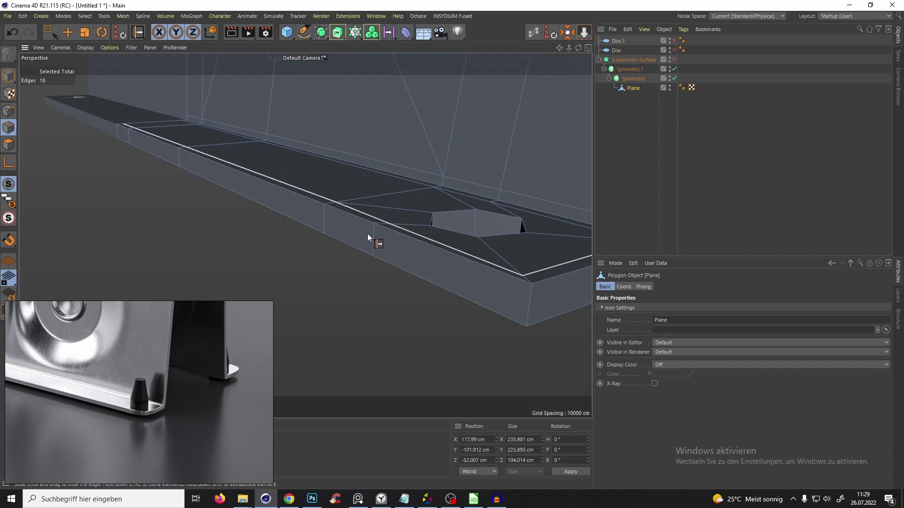
mouse_move(389, 218)
left_mouse_down("alt")
mouse_move(369, 220)
mouse_move(360, 205)
mouse_move(375, 225)
left_mouse_up("alt")
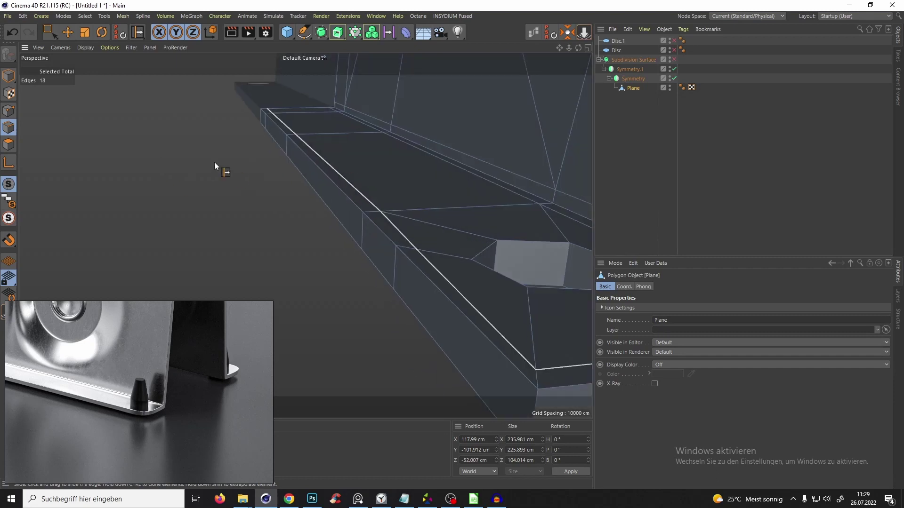
key("e")
left_click(340, 200)
left_click(398, 256)
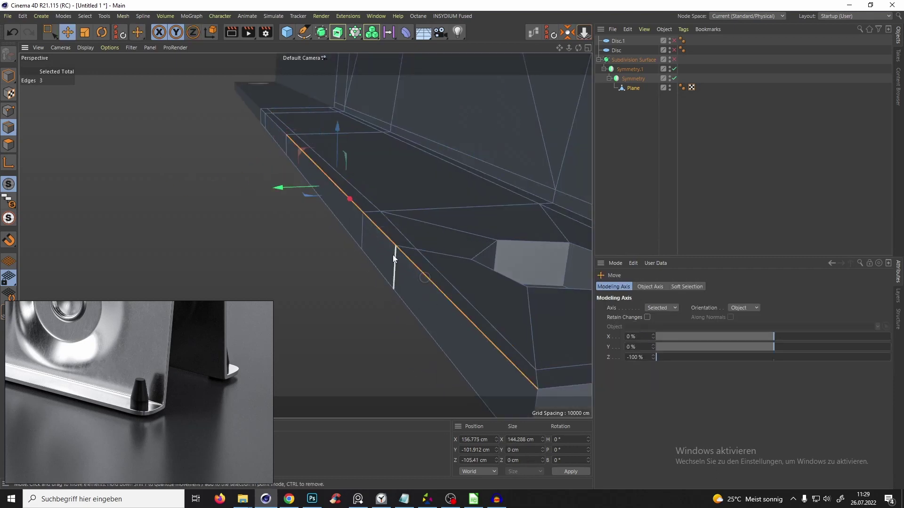
left_click_drag(393, 255, 403, 205, "alt")
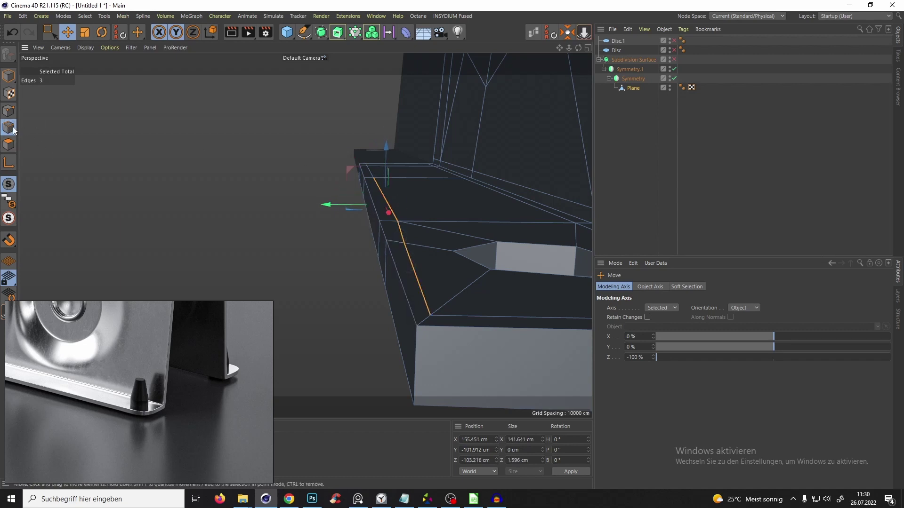
key("k")
key("l")
right_click_drag(384, 220, 372, 247, "alt")
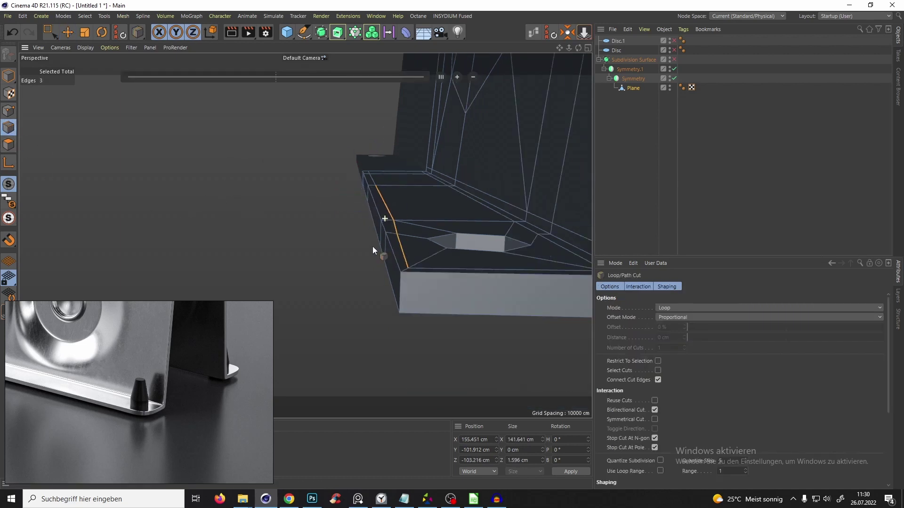
left_click_drag(372, 247, 507, 223, "alt")
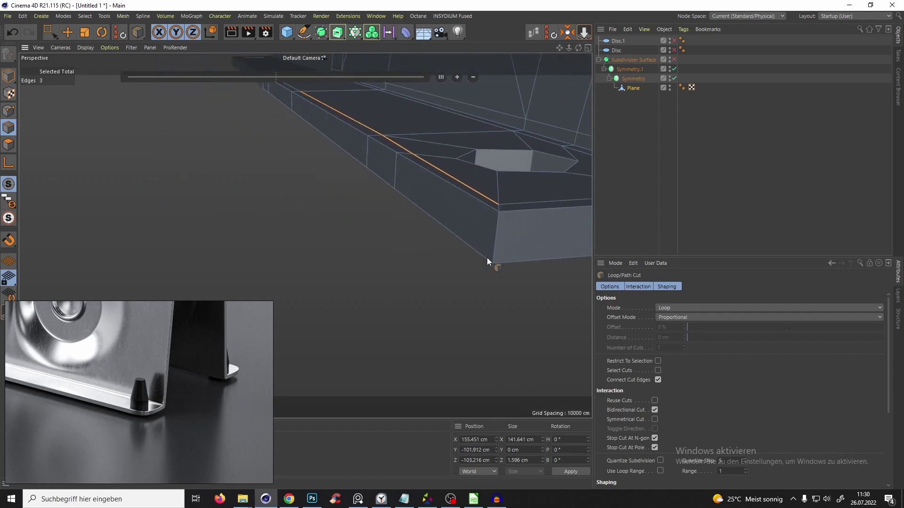
key("e")
left_click(483, 295)
- Add a loop cut along the sheet's thickness faces at about 29.2 % offset, close to the outer surface
key("k")
key("l")
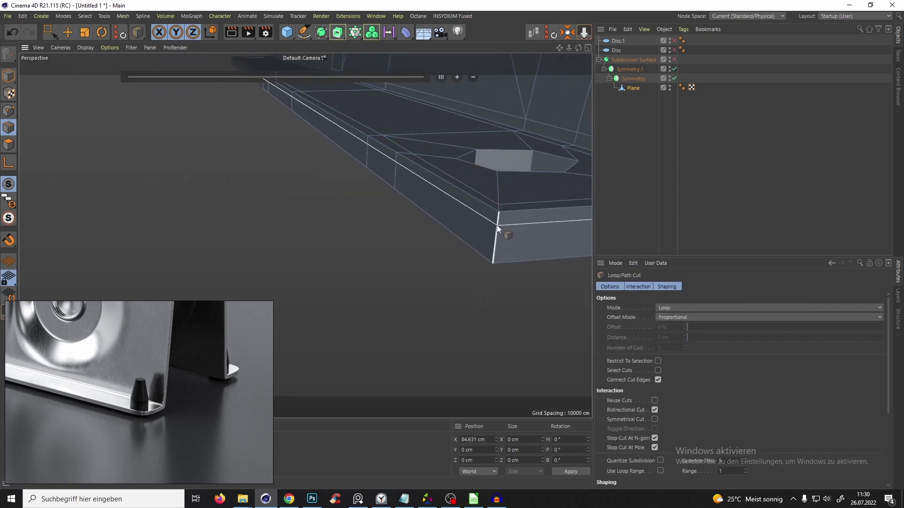
left_click_drag(497, 227, 437, 100, "alt")
scroll(471, 167, "up", 5)
scroll(437, 167, "down", 3)
left_click_drag(416, 155, 350, 228, "alt")
scroll(319, 222, "up", 3)
key("q")
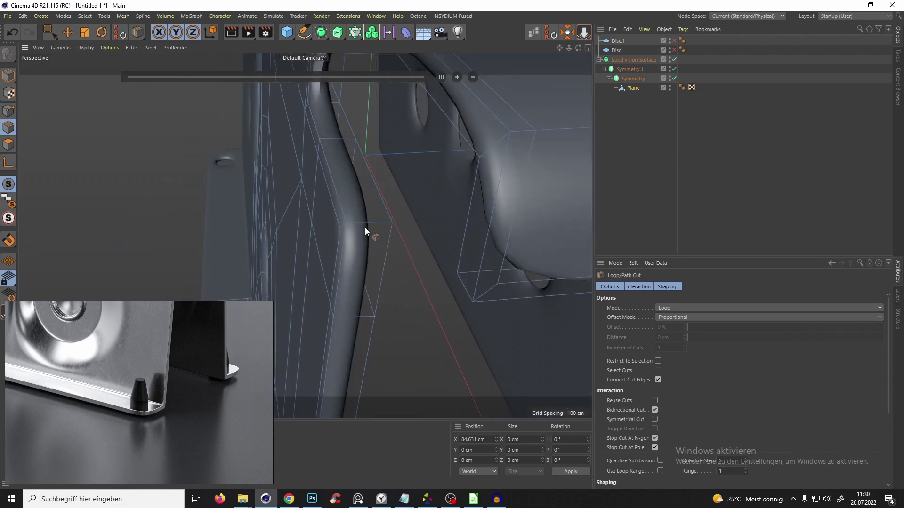
left_click(358, 224)
key("q")
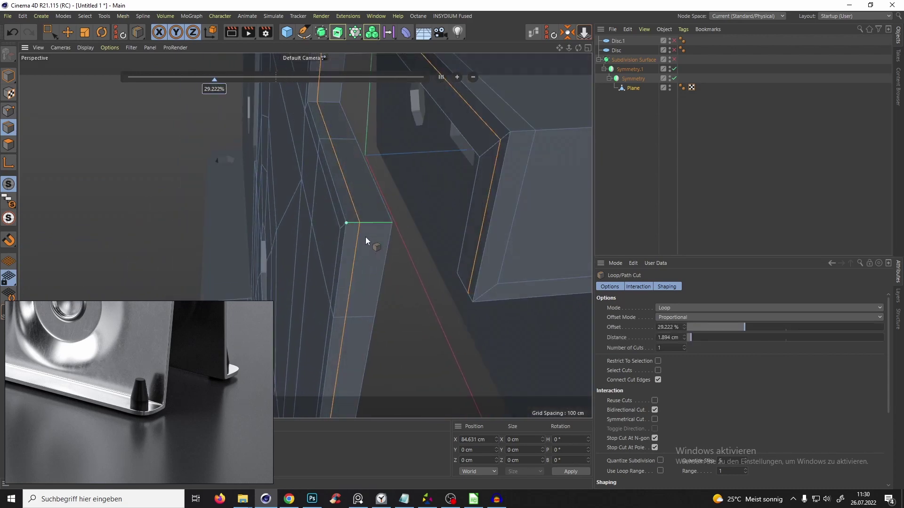
- Examine the flange's end corner and hole with the new loop cut, first on the control mesh and then smoothed
scroll(365, 236, "down", 3)
scroll(345, 325, "down", 3)
middle_click_drag(345, 325, 387, 131, "alt")
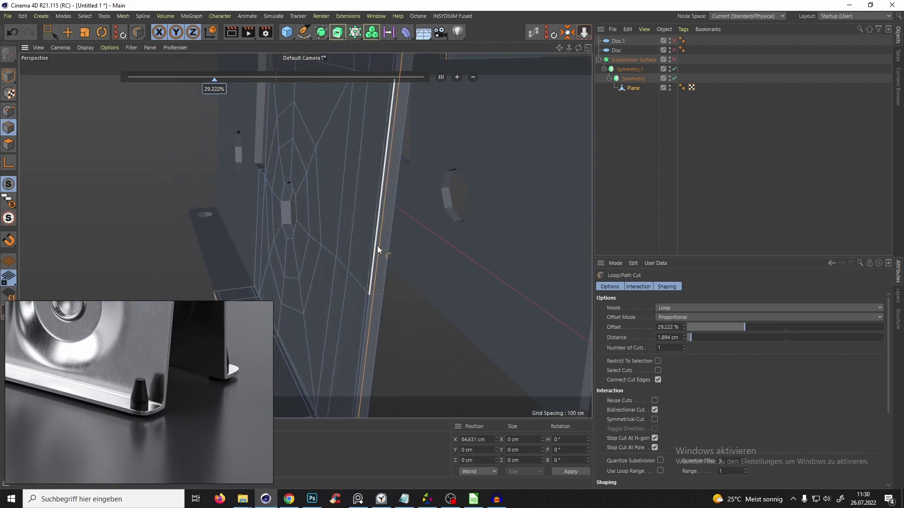
middle_click_drag(369, 306, 411, 69, "alt")
left_click_drag(376, 241, 383, 230, "alt")
scroll(384, 233, "up", 4)
middle_click_drag(271, 240, 425, 239, "alt")
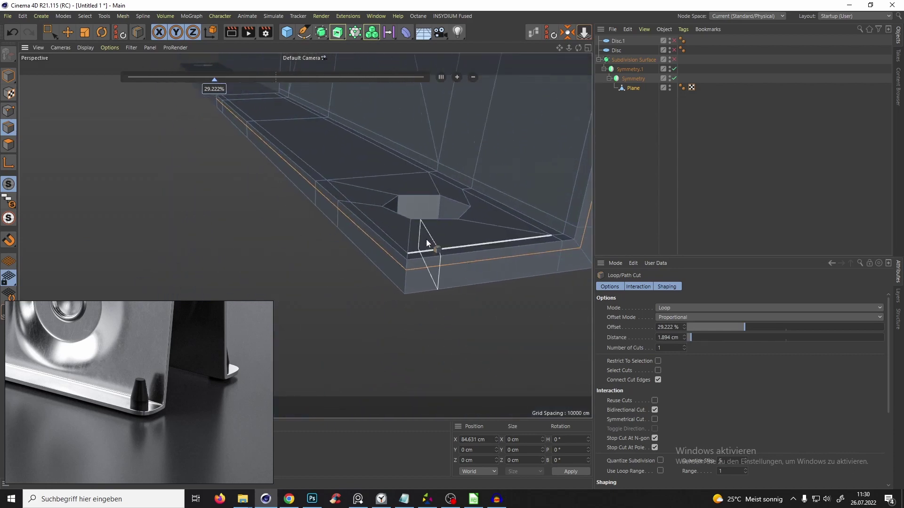
scroll(426, 239, "up", 2)
left_click(620, 182)
left_click(674, 60)
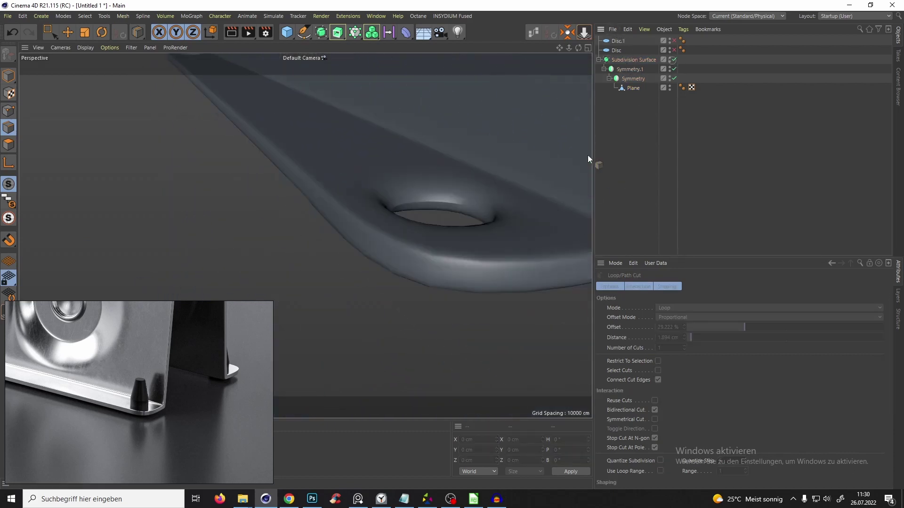
left_click_drag(354, 233, 378, 219, "alt")
- Change the Subdivision Surface's editor subdivision level and check the smoothed flange corner
left_click(632, 60)
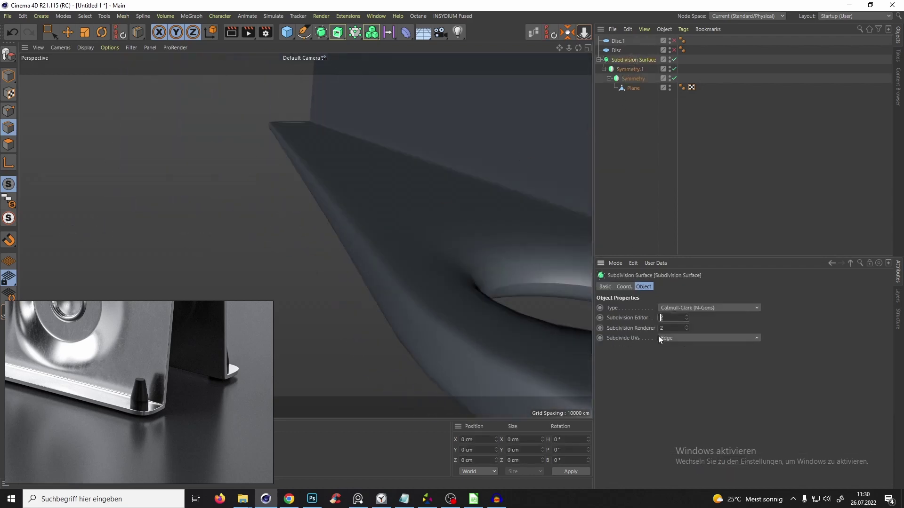
left_click_drag(372, 264, 389, 274, "alt")
left_click_drag(499, 292, 512, 97, "alt")
left_click(637, 97)
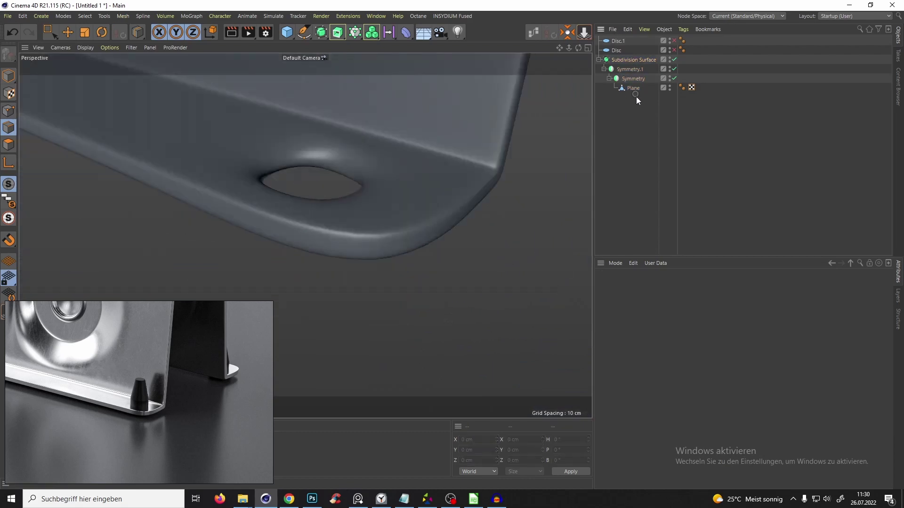
- Turn smoothing off on the Plane and select the underside border edges along the flange's long side
left_click(633, 89)
key("q")
left_click_drag(363, 218, 346, 226, "alt")
key("e")
left_click_drag(270, 269, 299, 231, "alt")
scroll(319, 233, "up", 2)
double_click(373, 251)
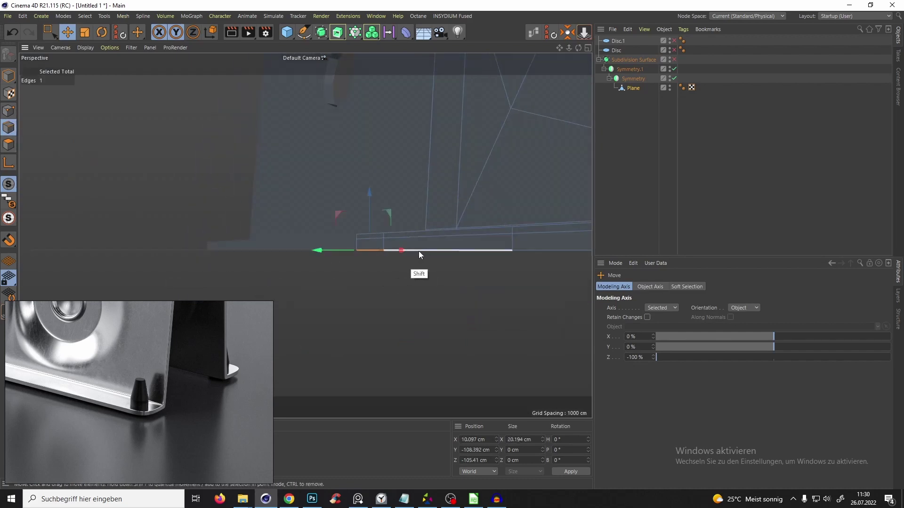
left_click_drag(418, 251, 395, 152, "alt")
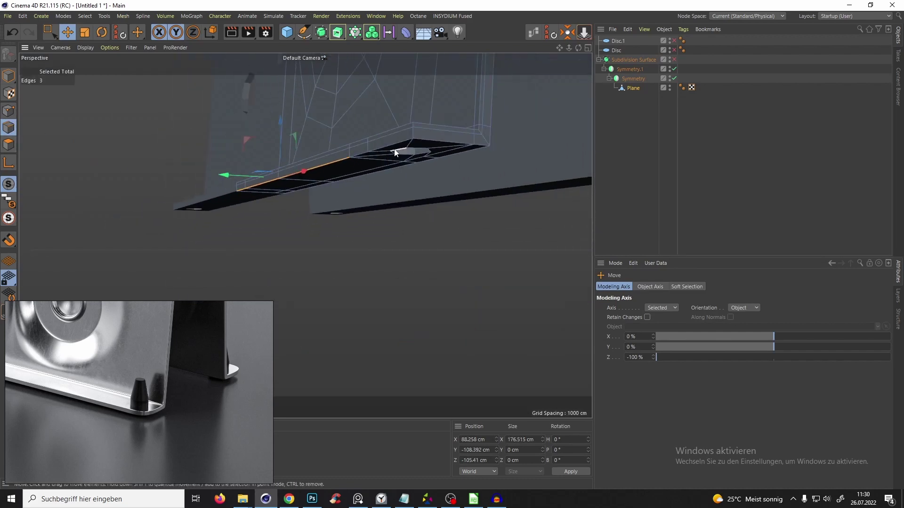
left_click(367, 151, "shift")
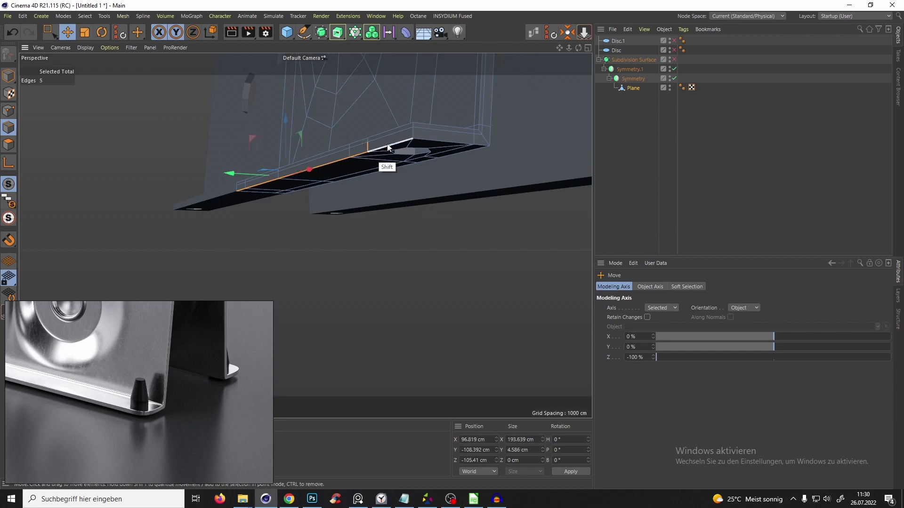
left_click(389, 146, "shift")
- Add the underside edges of the flange's end and the wall's lower inner vertical edge to the selection
left_click(464, 146, "shift")
left_click_drag(464, 145, 455, 188, "alt")
left_click(487, 147, "shift")
left_click(465, 150, "shift")
left_click_drag(466, 150, 374, 187, "alt")
left_click(373, 187, "shift")
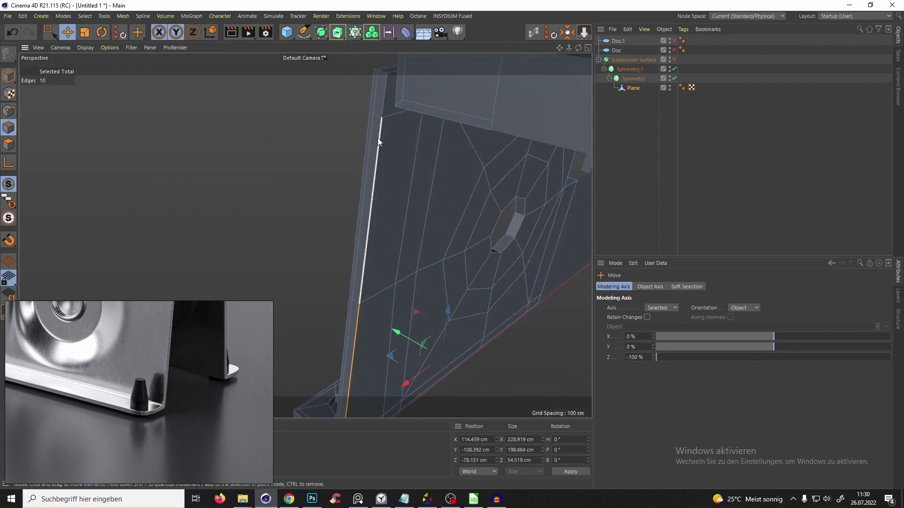
- Add the wall's upper vertical edge and the sloped inner edges leading into the notch to the selection
left_click_drag(378, 136, 391, 182, "alt")
left_click(394, 232, "shift")
left_click(419, 152, "shift")
left_click(434, 120, "shift")
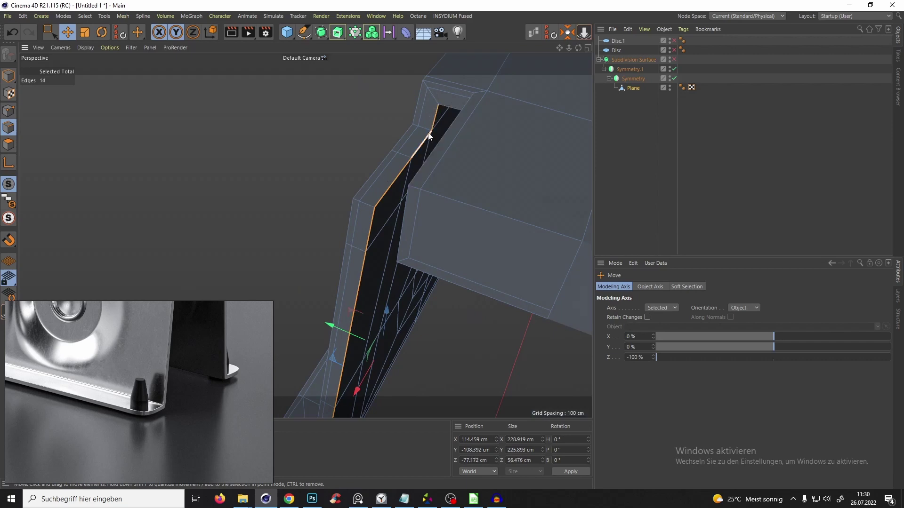
- Add the remaining inner notch edges and the inner end edge of the top cover to the selection
left_click_drag(429, 136, 297, 175, "alt")
left_click_drag(369, 228, 360, 168, "alt")
left_click(360, 245, "shift")
scroll(360, 168, "up", 3)
scroll(360, 168, "down", 5)
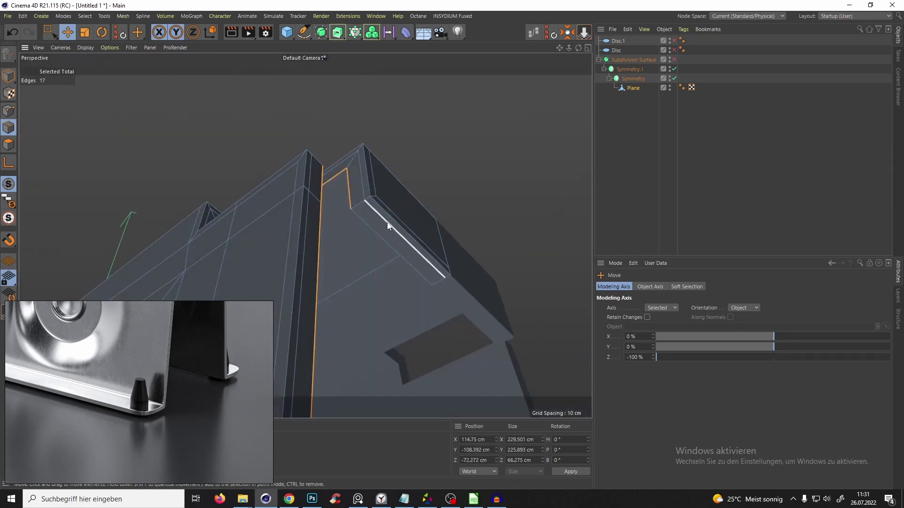
left_click(384, 216, "shift")
- Clone the selected inner border edges inward with Edge Slide at an offset of about -3.9 cm as a support loop
left_click_drag(383, 216, 342, 151, "alt")
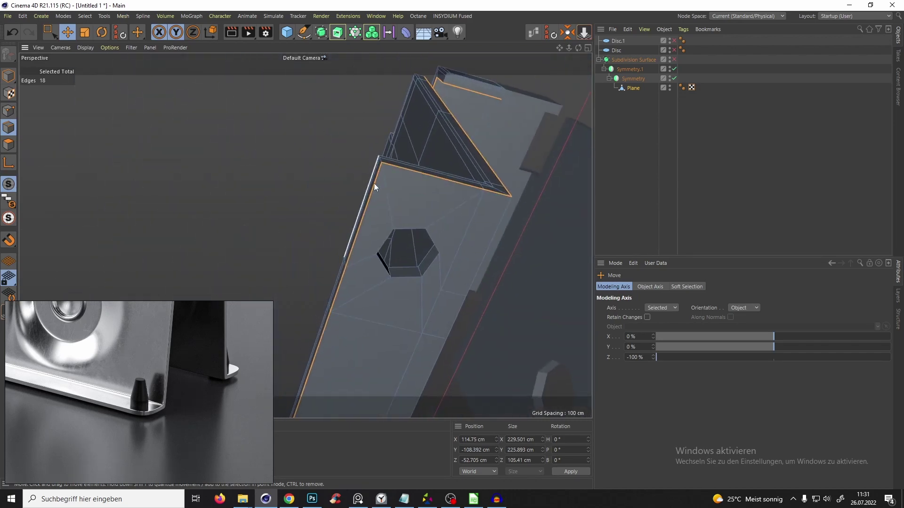
key("m")
key("o")
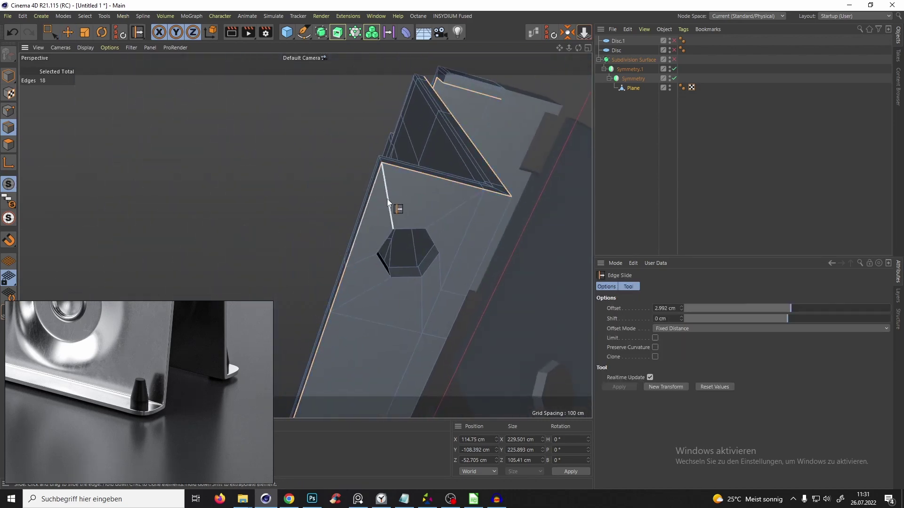
left_click_drag(387, 199, 411, 216, "alt")
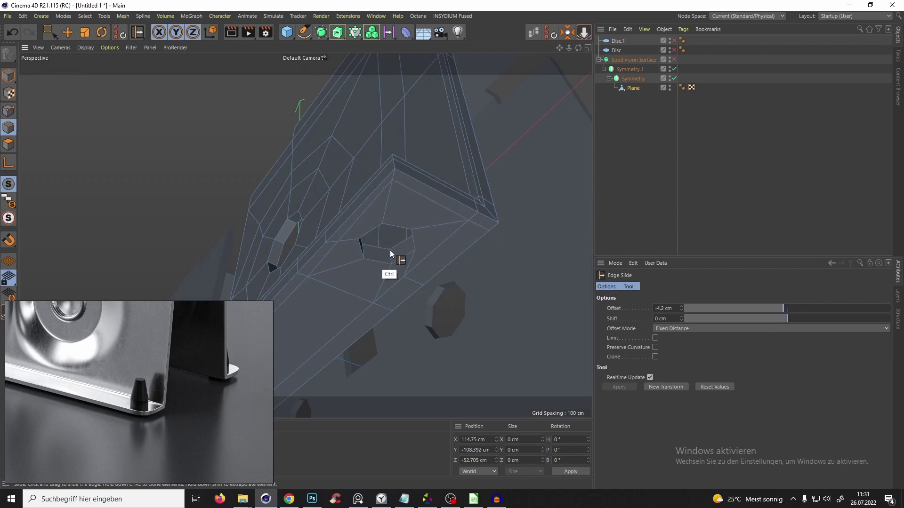
left_click_drag(391, 251, 484, 272, "ctrl")
right_click_drag(479, 242, 496, 221, "alt")
left_click_drag(448, 218, 377, 216, "alt")
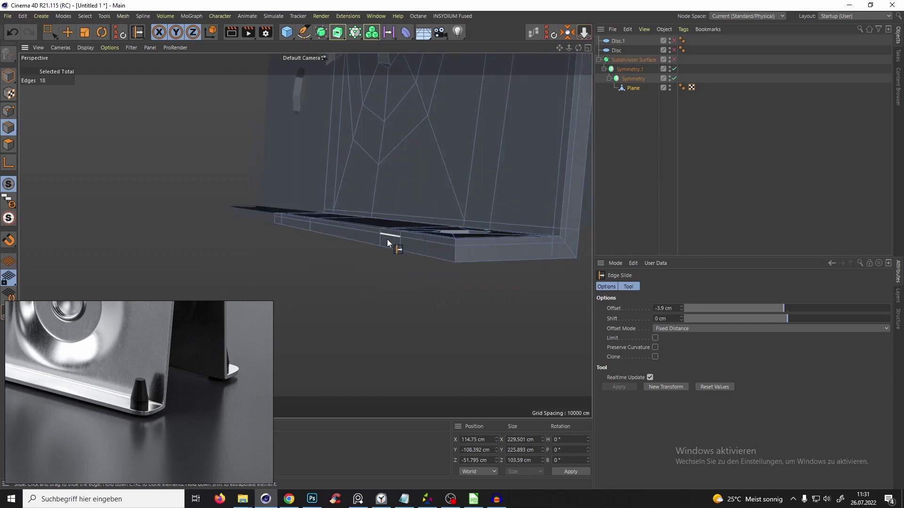
- Add a loop cut along the sheet's thickness faces at about 35.3 % offset, close to the underside
key("k")
key("l")
left_click_drag(403, 244, 360, 232, "alt")
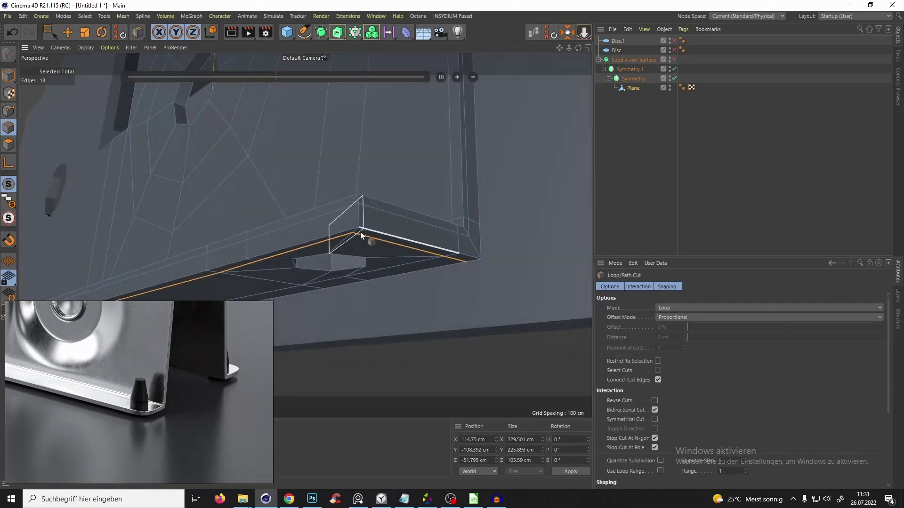
right_click_drag(361, 231, 360, 215, "alt")
left_click(356, 214)
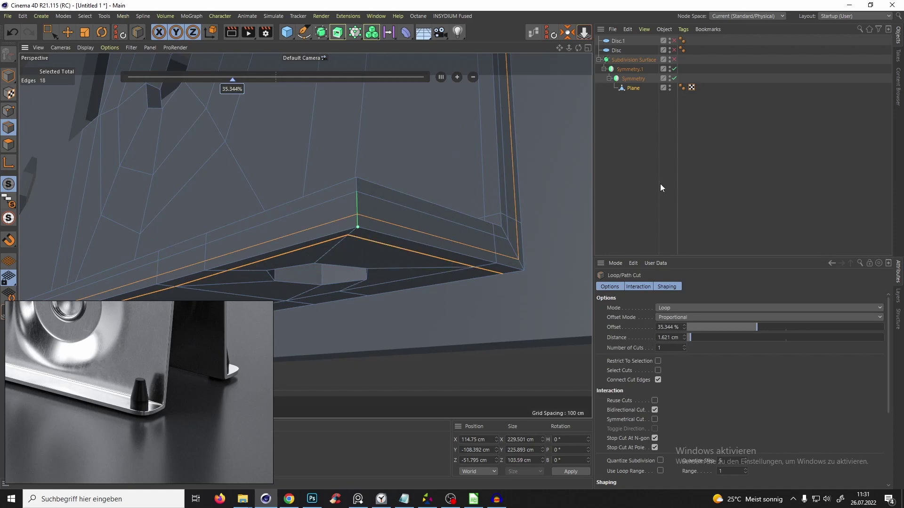
- Examine the smoothed flange corner, wall borders, notch and top cover from several angles
key("q")
scroll(402, 211, "down", 5)
left_click_drag(402, 211, 377, 309, "alt")
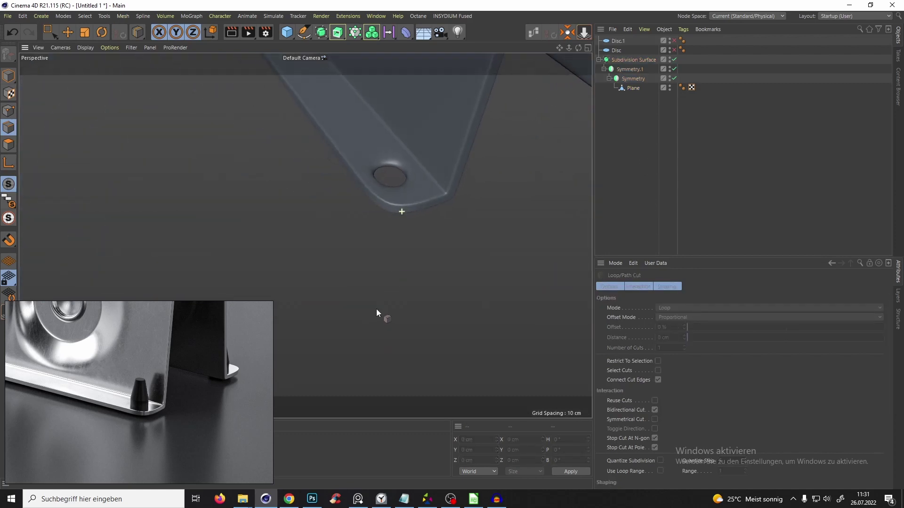
middle_click_drag(422, 178, 369, 254, "alt")
left_click_drag(406, 225, 416, 189, "alt")
scroll(416, 188, "down", 4)
middle_click_drag(408, 80, 381, 173, "alt")
scroll(382, 123, "up", 5)
middle_click_drag(383, 127, 395, 218, "alt")
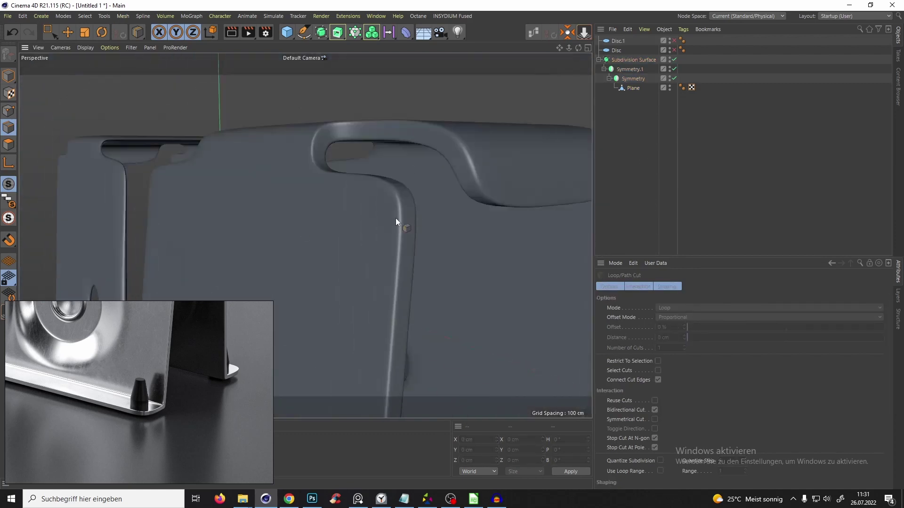
left_click_drag(394, 182, 370, 207, "alt")
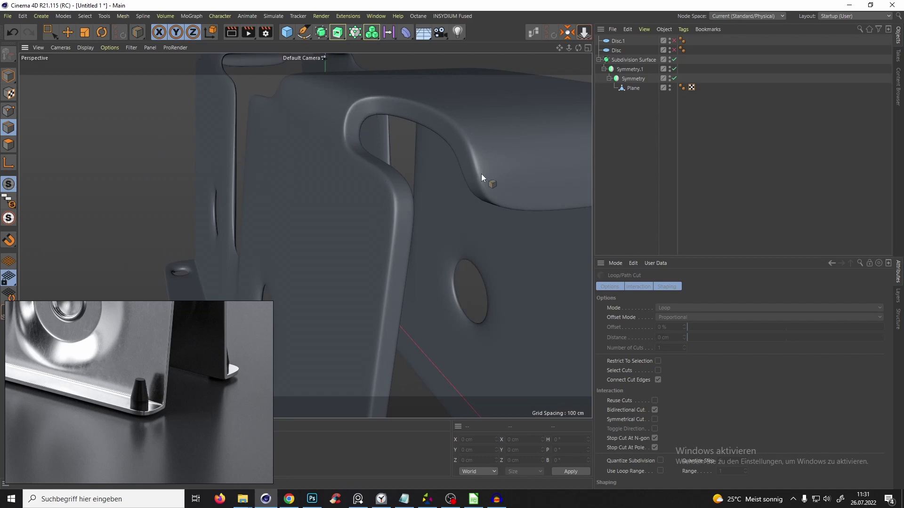
scroll(481, 174, "down", 6)
left_click_drag(458, 122, 490, 140, "alt")
scroll(490, 141, "up", 4)
left_click_drag(425, 139, 586, 48, "alt")
left_click_drag(527, 163, 470, 163, "alt")
- Add two loop cuts inside the flange hole's wall, one near the upper rim and one at about 80.5 % offset
left_click(632, 88)
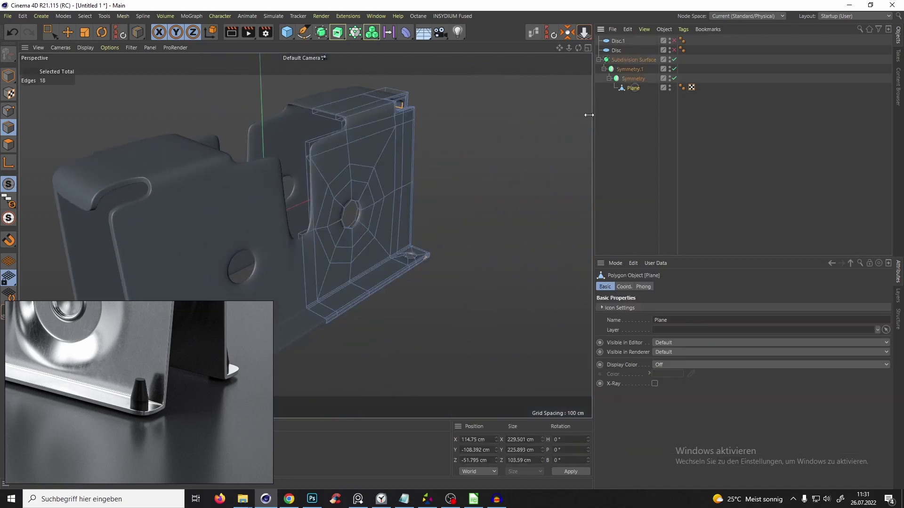
key("q")
left_click_drag(393, 236, 299, 247, "alt")
scroll(396, 264, "up", 6)
key("q")
middle_click_drag(450, 204, 374, 261, "alt")
scroll(381, 249, "up", 4)
left_click_drag(391, 225, 325, 236, "alt")
middle_click_drag(292, 227, 374, 219, "alt")
scroll(374, 219, "up", 3)
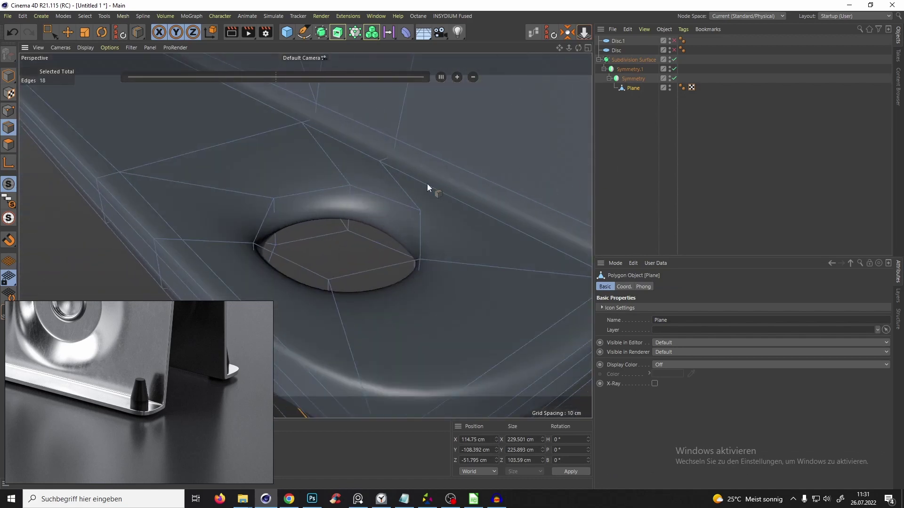
left_click_drag(331, 189, 55, 185, "alt")
key("q")
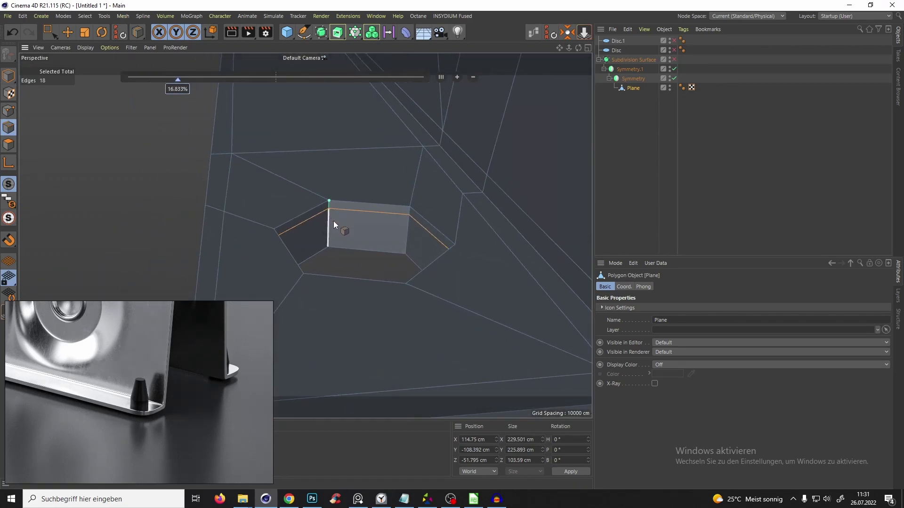
left_click(330, 239)
left_click_drag(329, 238, 327, 222, "alt")
key("q")
mouse_move(400, 206)
left_mouse_down("alt")
mouse_move(417, 240)
mouse_move(510, 281)
mouse_move(439, 231)
mouse_move(414, 194)
mouse_move(436, 183)
mouse_move(403, 213)
left_mouse_up("alt")
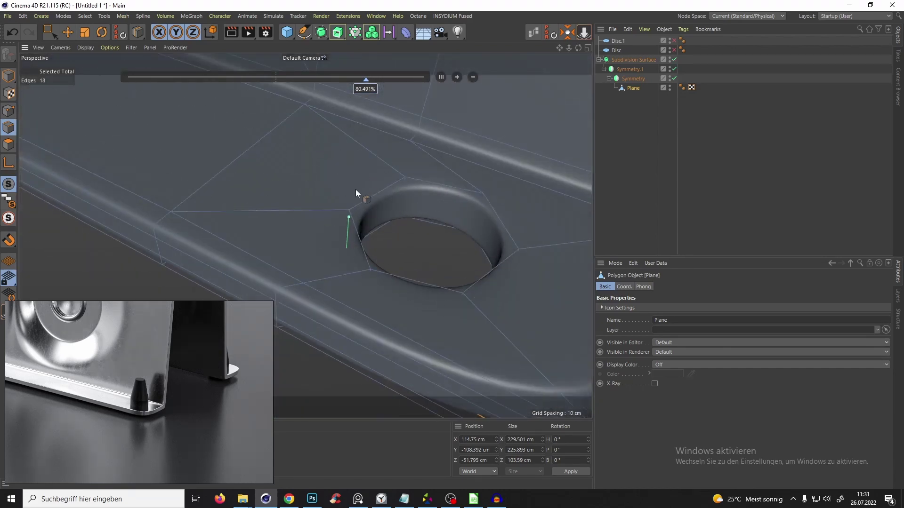
- Turn smoothing off and select the edge loop around the flange hole's upper rim
key("q")
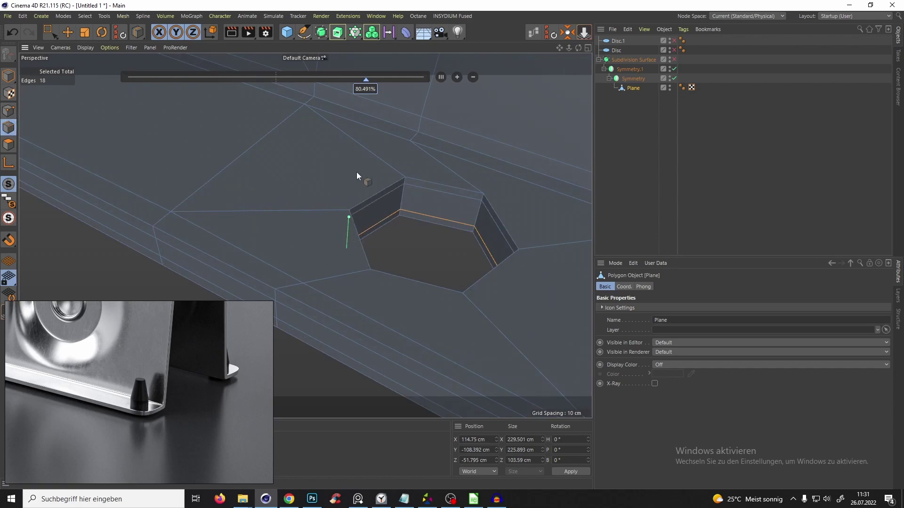
key("e")
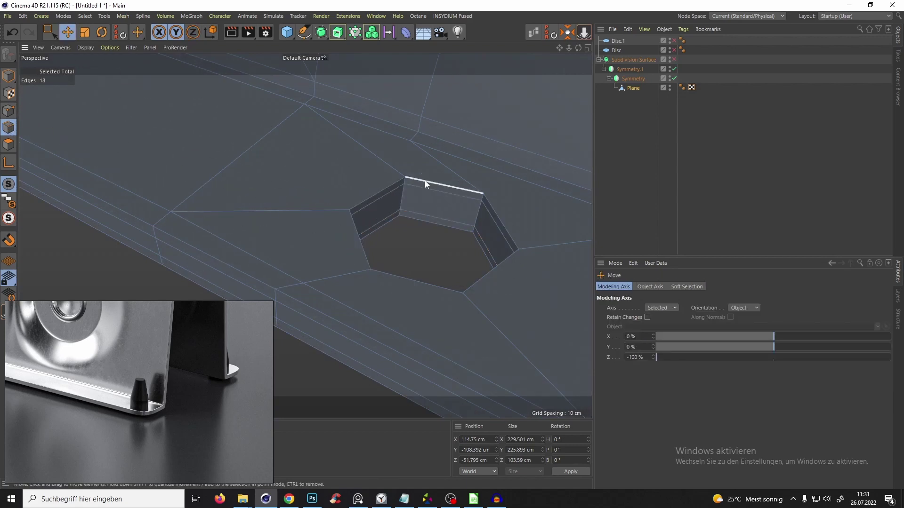
double_click(436, 187)
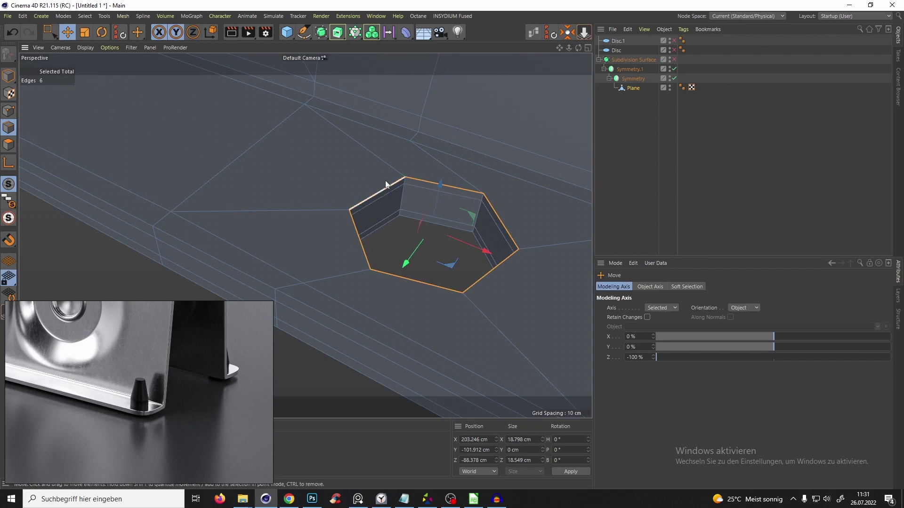
- Try to clone the hole's upper rim edges outward with Edge Slide
key("m")
key("o")
mouse_move(465, 172)
left_mouse_down("ctrl")
mouse_move(481, 164)
mouse_move(473, 168)
left_mouse_up("ctrl")
middle_click_drag(460, 208, 374, 219, "alt")
scroll(383, 197, "up", 4)
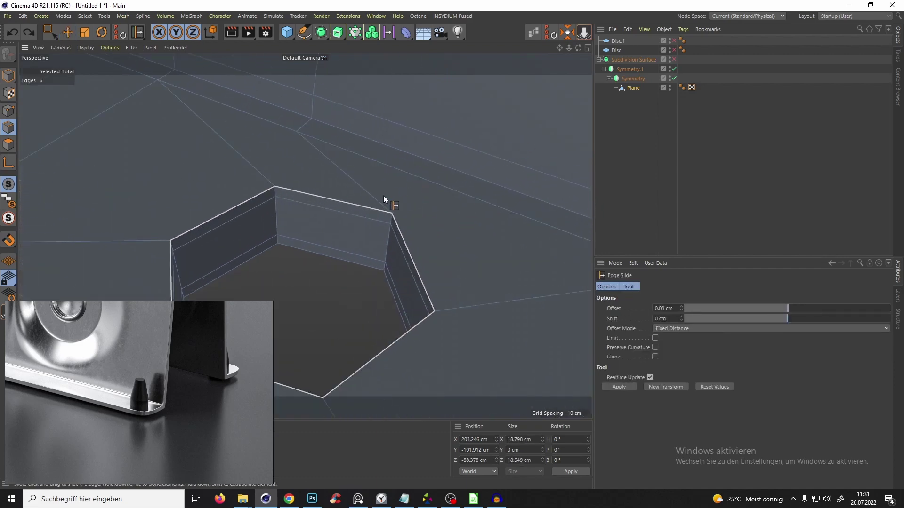
middle_click_drag(357, 145, 380, 173, "alt")
scroll(367, 177, "down", 3)
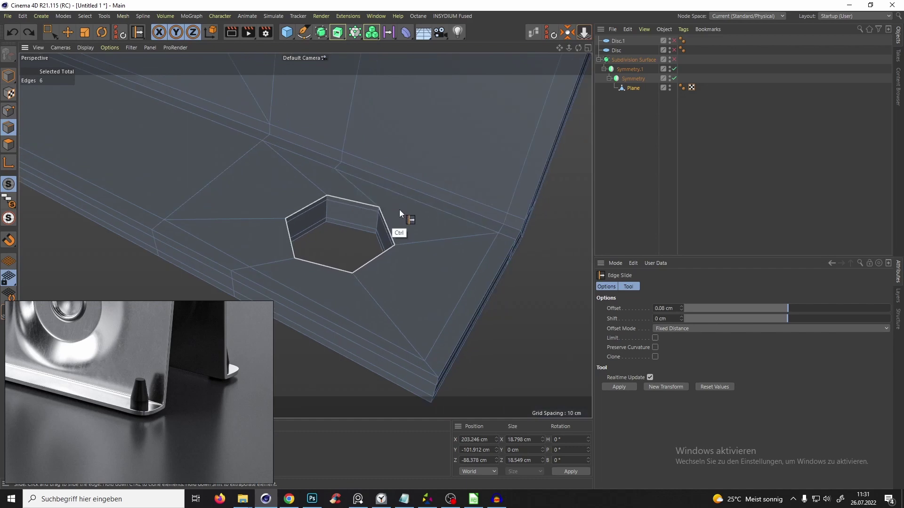
left_click_drag(399, 210, 479, 182, "ctrl")
mouse_move(383, 214)
right_mouse_down("alt")
mouse_move(405, 184)
mouse_move(391, 193)
right_mouse_up("alt")
key("ctrl+z")
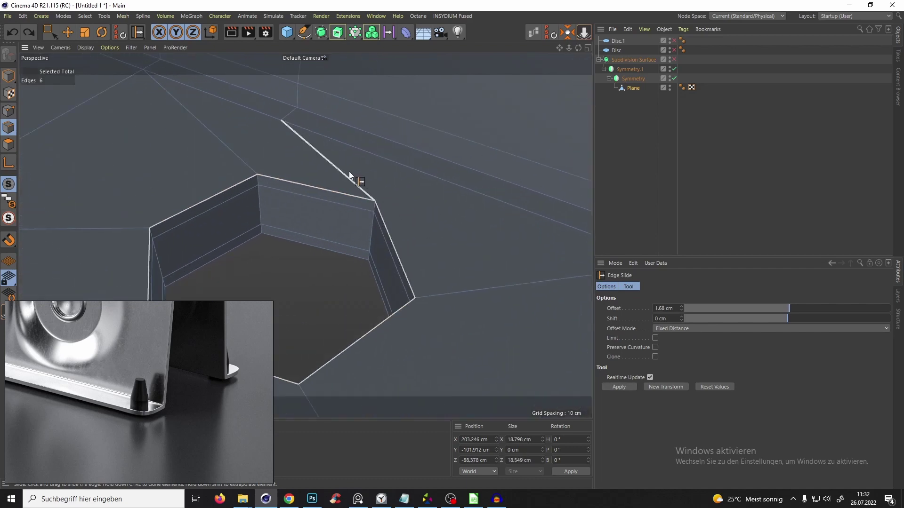
- Slide the points on the flange bend's support loops so they line up with the nearest corner of the hole
middle_click_drag(352, 183, 376, 201, "alt")
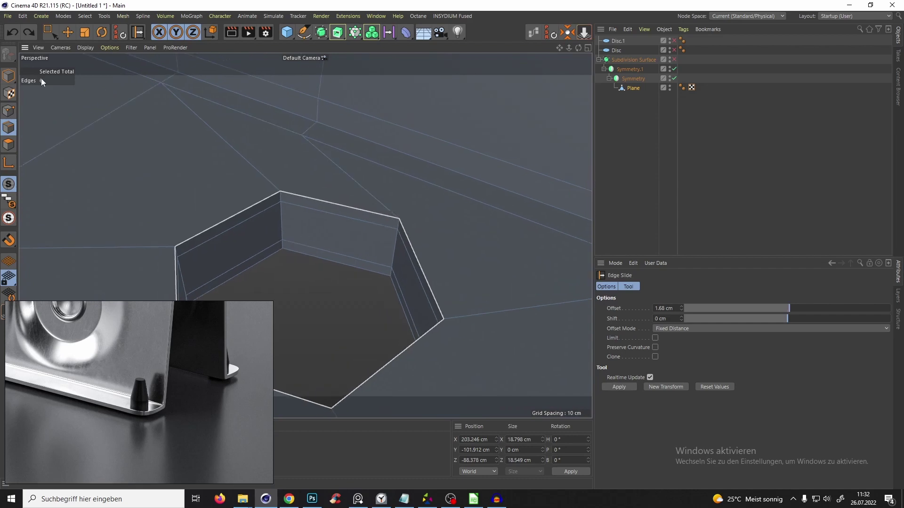
left_click(10, 111)
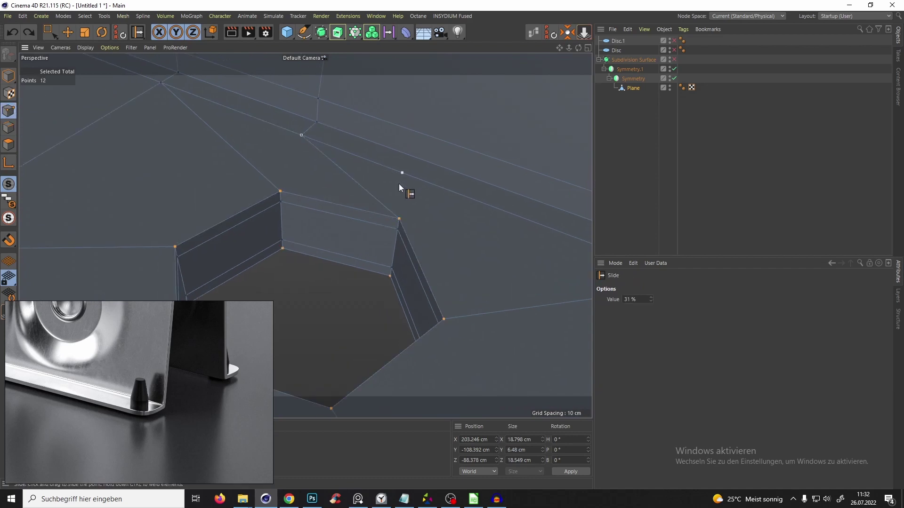
left_click_drag(316, 146, 315, 147)
key("ctrl+z")
left_click_drag(376, 167, 379, 166)
left_click_drag(394, 125, 383, 207, "alt")
scroll(370, 228, "up", 6)
scroll(376, 224, "down", 6)
left_click_drag(352, 237, 306, 146, "alt")
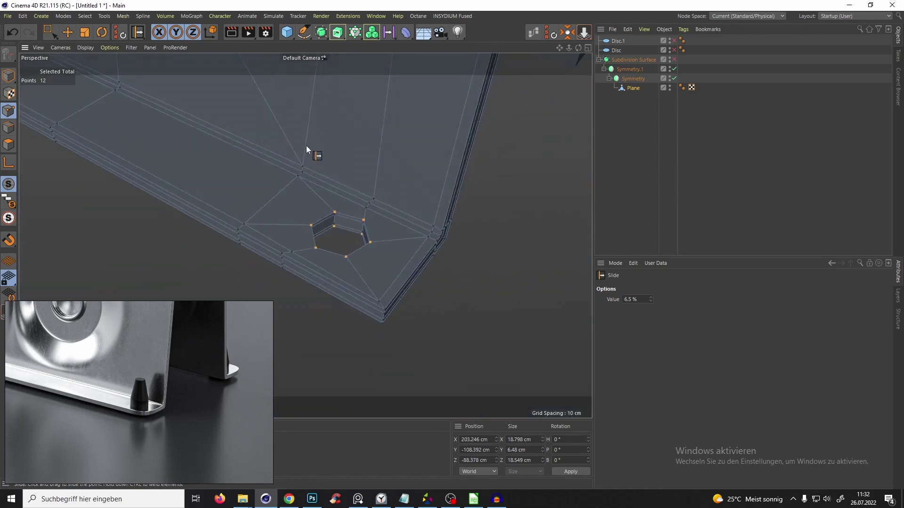
scroll(398, 196, "up", 3)
left_click_drag(359, 244, 382, 178, "alt")
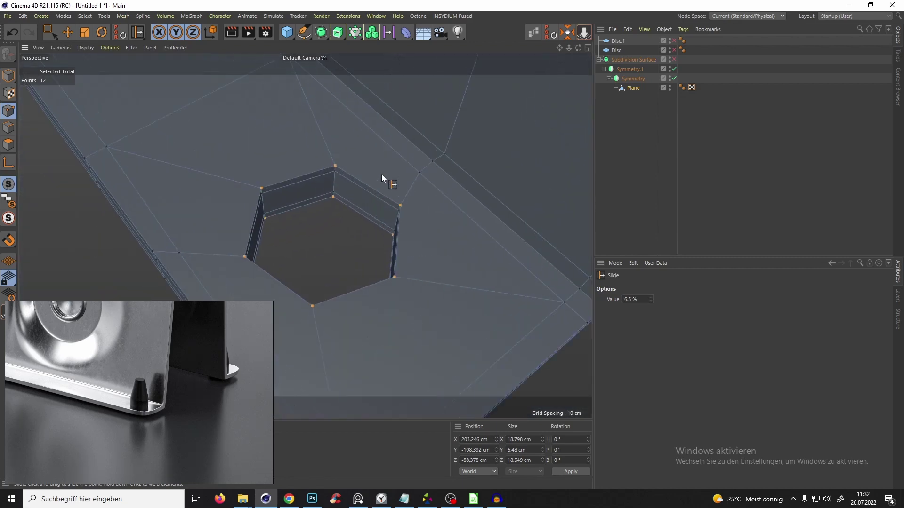
- Clone the hole's upper rim edges outward with Edge Slide as a support loop and check the hole smoothed
left_click(10, 126)
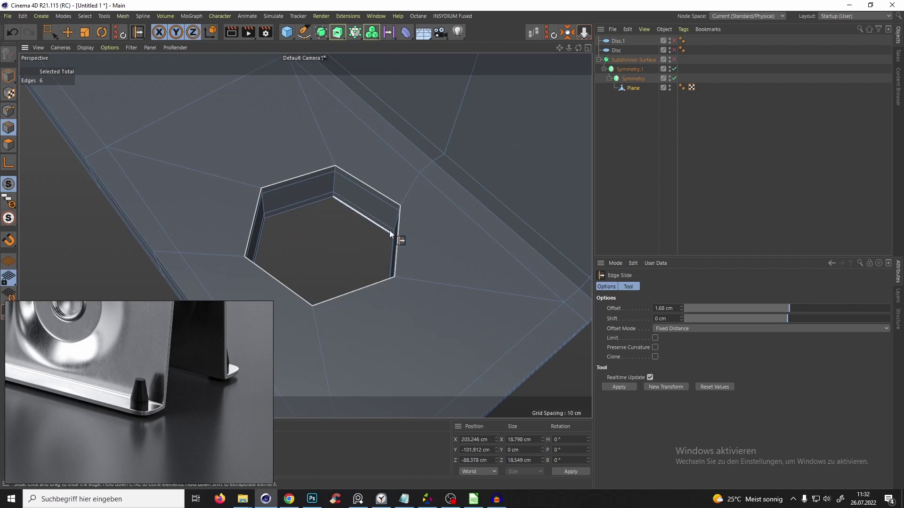
mouse_move(396, 172)
left_mouse_down("ctrl")
mouse_move(465, 136)
mouse_move(351, 222)
mouse_move(435, 240)
mouse_move(513, 217)
left_mouse_up("ctrl")
key("q")
left_click(626, 186)
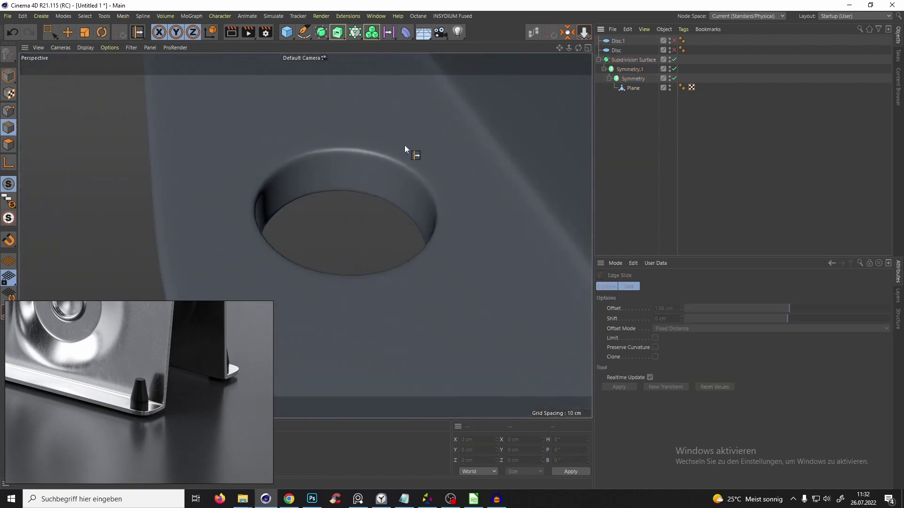
left_click_drag(405, 145, 415, 100, "alt")
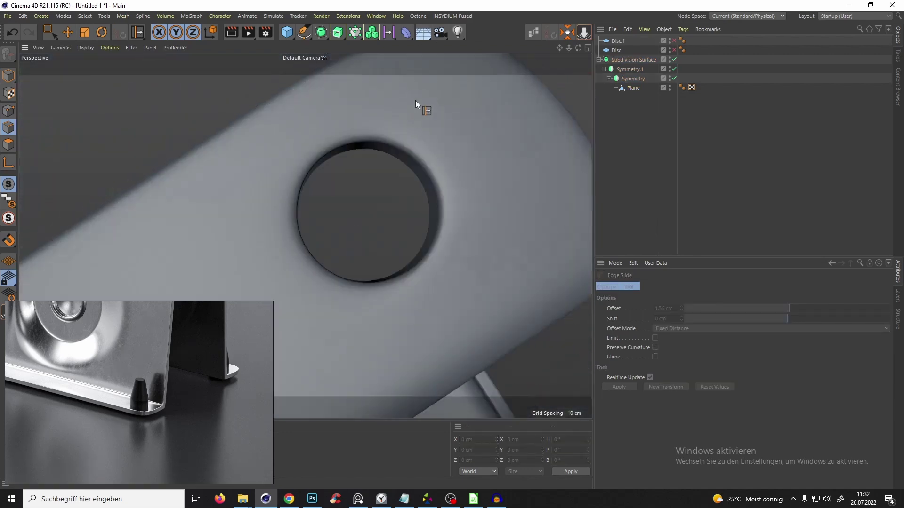
- Slide the point beside the hole on the flange's underside about 34.8 % along its support loop toward the hole's corner
left_click(632, 88)
key("q")
left_click_drag(488, 208, 342, 127, "alt")
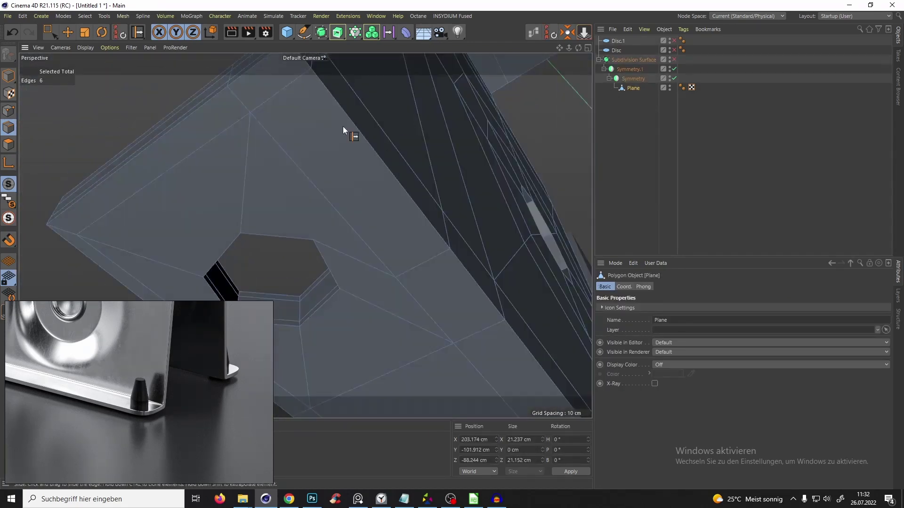
left_click(12, 115)
key("m")
key("o")
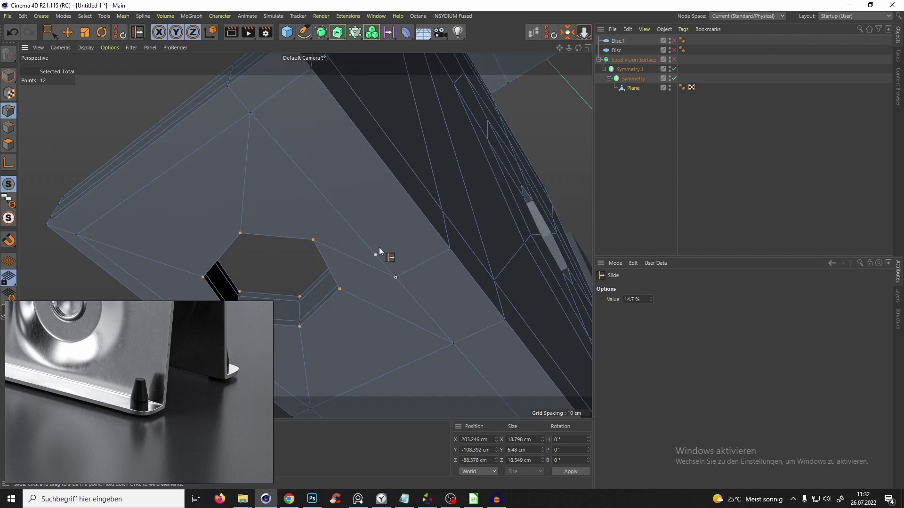
left_click_drag(344, 230, 431, 228, "alt")
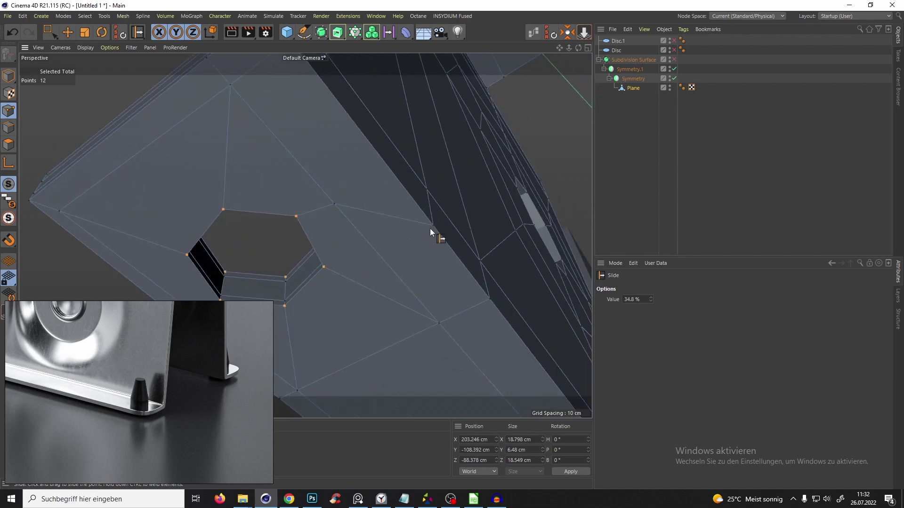
- Clone the six rim edges of the hexagonal flange hole outward with Edge Slide at an offset of -1.7 cm
left_click_drag(394, 203, 390, 176, "alt")
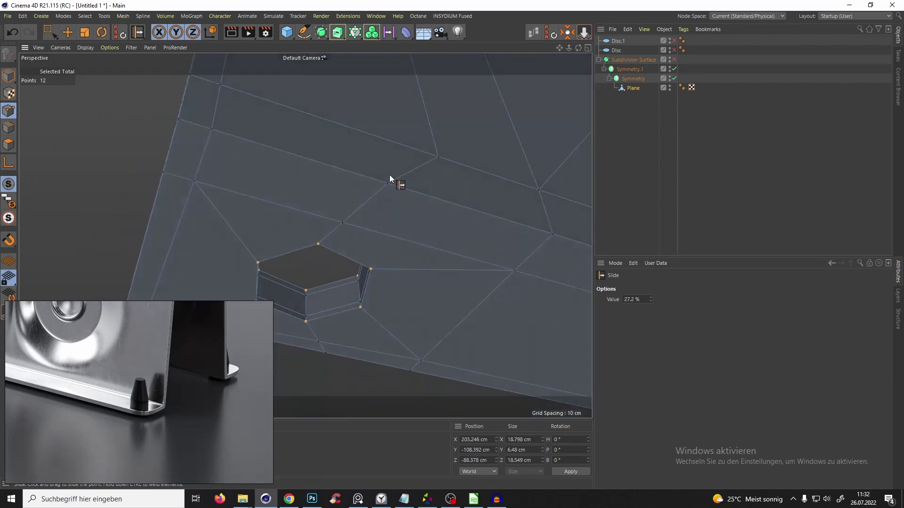
left_click_drag(347, 230, 400, 149, "alt")
scroll(400, 149, "up", 4)
left_click_drag(379, 179, 296, 156, "alt")
left_click(8, 128)
left_click_drag(226, 162, 410, 111, "alt")
key("e")
key("m")
key("o")
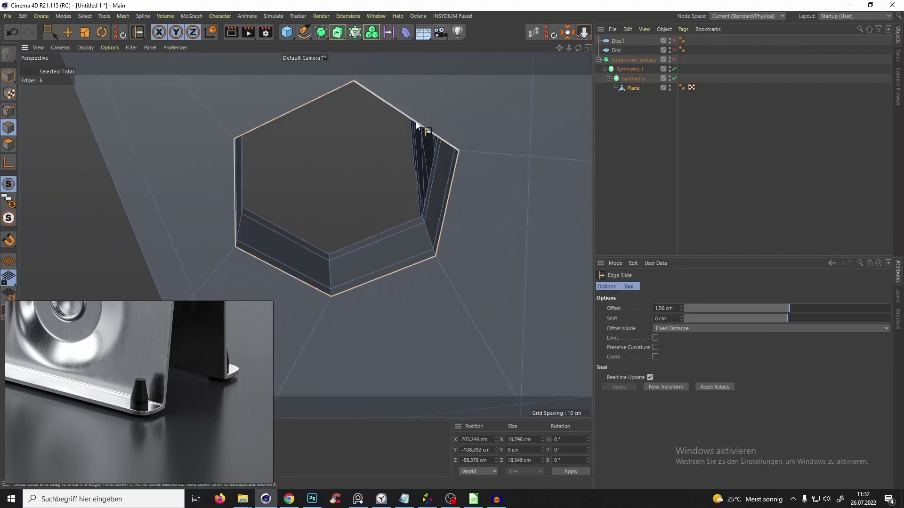
left_click_drag(433, 64, 473, 92, "alt")
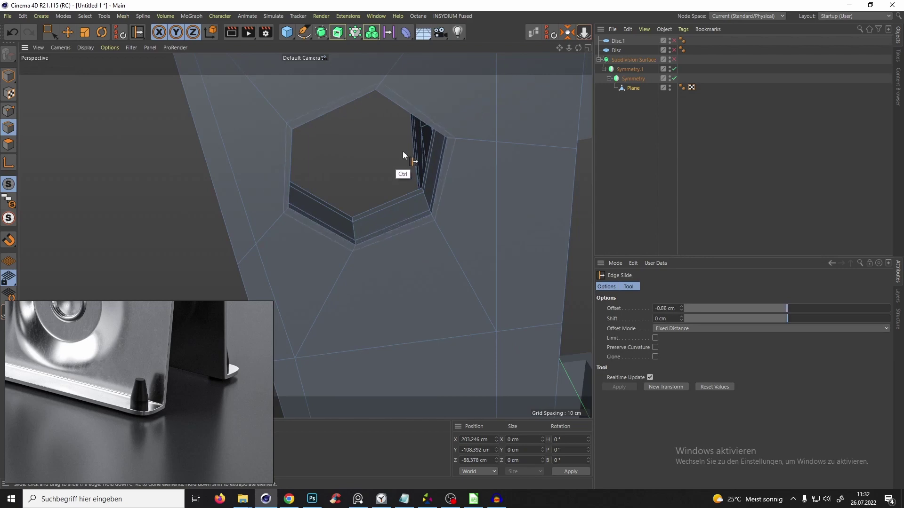
left_click_drag(372, 171, 370, 171, "ctrl")
mouse_move(444, 151)
left_mouse_down("alt")
mouse_move(459, 139)
mouse_move(392, 106)
left_mouse_up("alt")
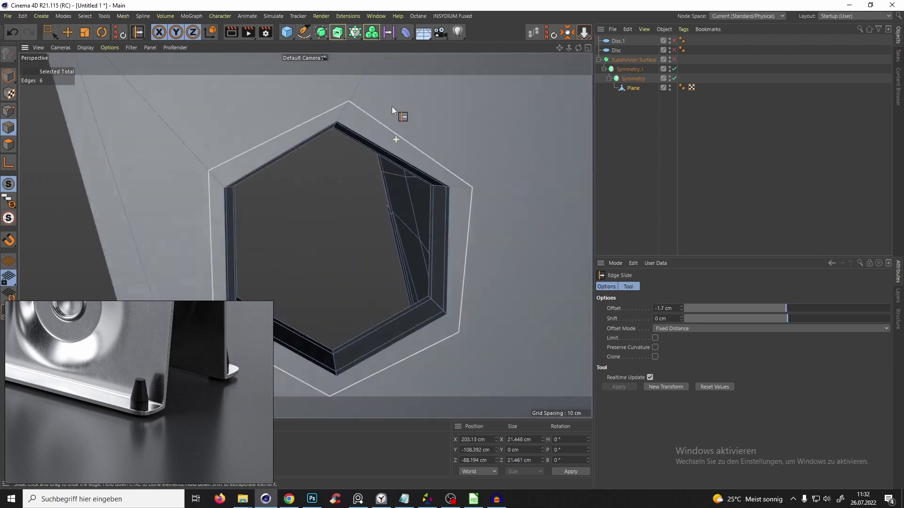
- Slide the corner points of the new outer ring around the flange hole to even it out, and turn on Subdivision Surface
middle_click_drag(474, 185, 403, 183, "alt")
left_click(9, 110)
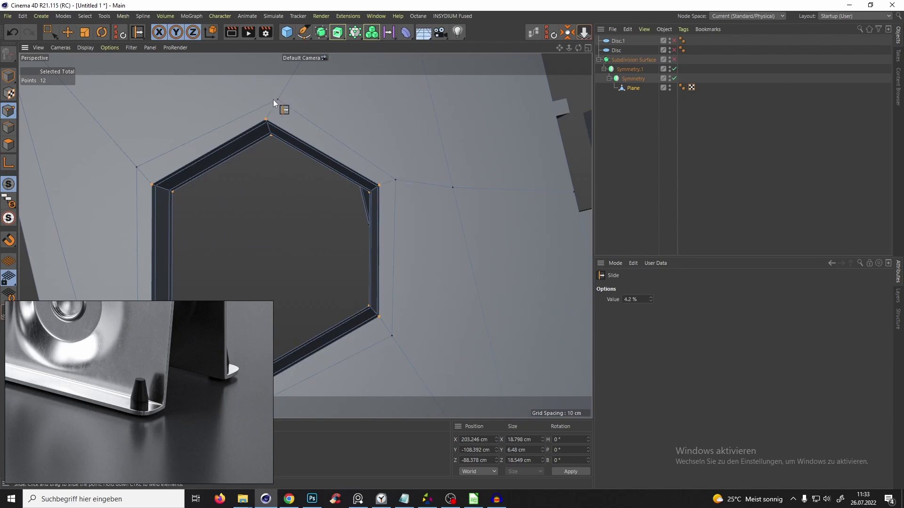
right_click_drag(341, 131, 297, 160, "alt")
left_click_drag(312, 109, 348, 203, "alt")
key("q")
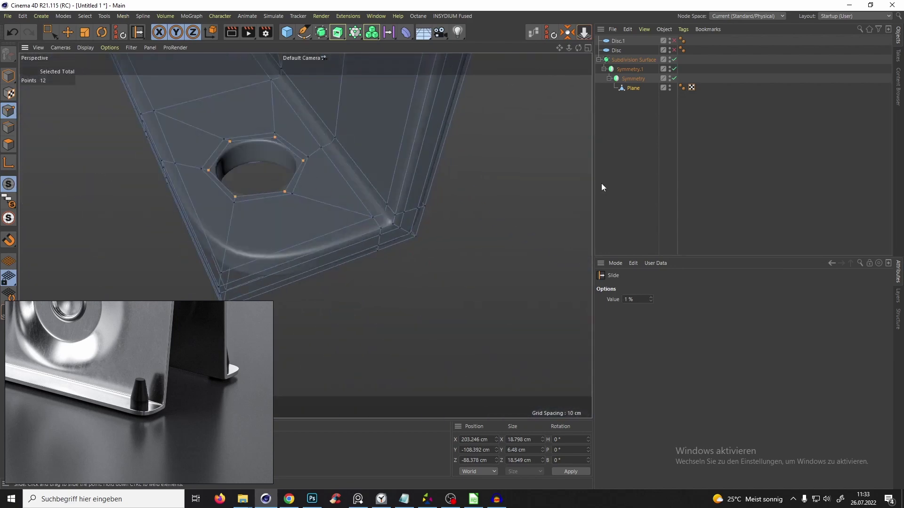
- Examine the smoothed bracket from several angles, comparing the slot and cutout corners with and without subdivision
left_click(668, 156)
middle_click_drag(355, 160, 424, 215, "alt")
right_click_drag(424, 214, 340, 275, "alt")
left_click_drag(340, 275, 329, 211, "alt")
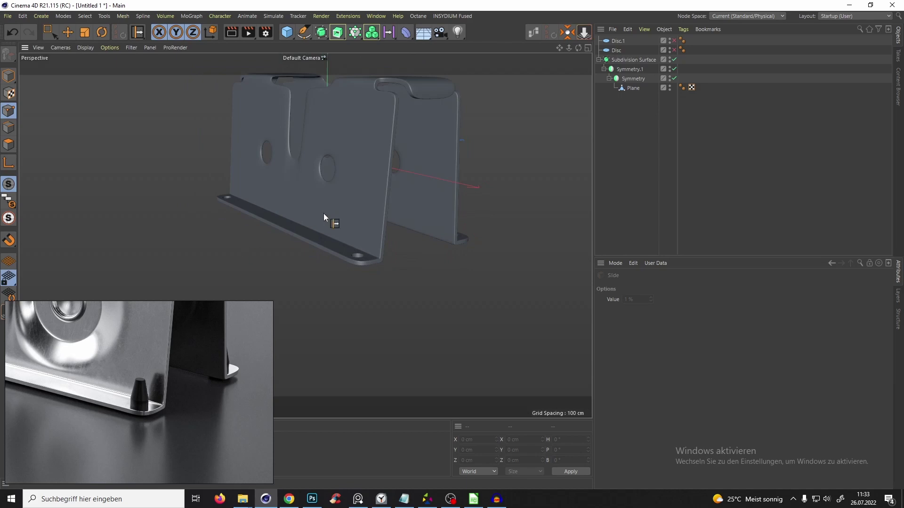
right_click_drag(324, 216, 316, 202, "alt")
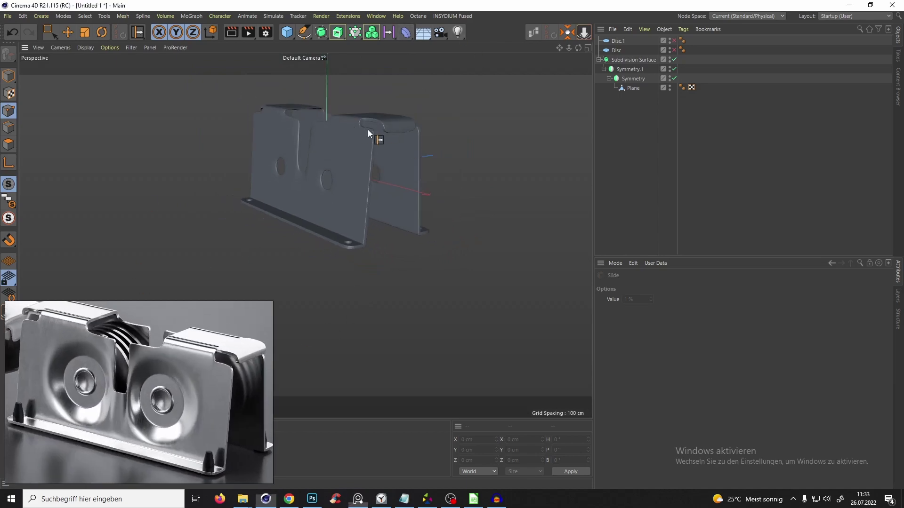
left_click_drag(368, 131, 396, 134, "alt")
left_click(396, 134)
left_click_drag(305, 236, 386, 175, "alt")
scroll(386, 179, "up", 4)
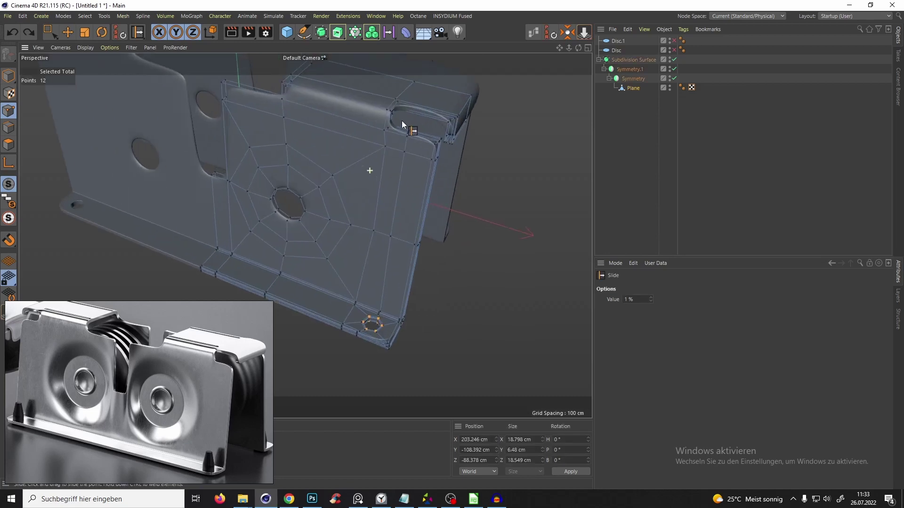
left_click_drag(388, 340, 354, 146, "alt")
right_click_drag(385, 358, 433, 228, "alt")
key("q")
left_click_drag(433, 228, 342, 177, "alt")
key("q")
key("q")
scroll(343, 162, "up", 3)
key("q")
middle_click_drag(351, 151, 347, 188, "alt")
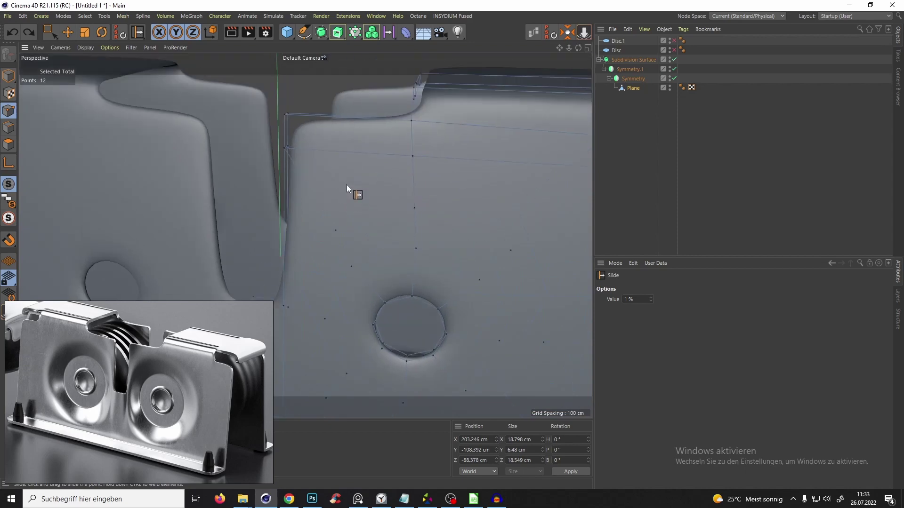
scroll(361, 185, "down", 4)
scroll(362, 172, "up", 3)
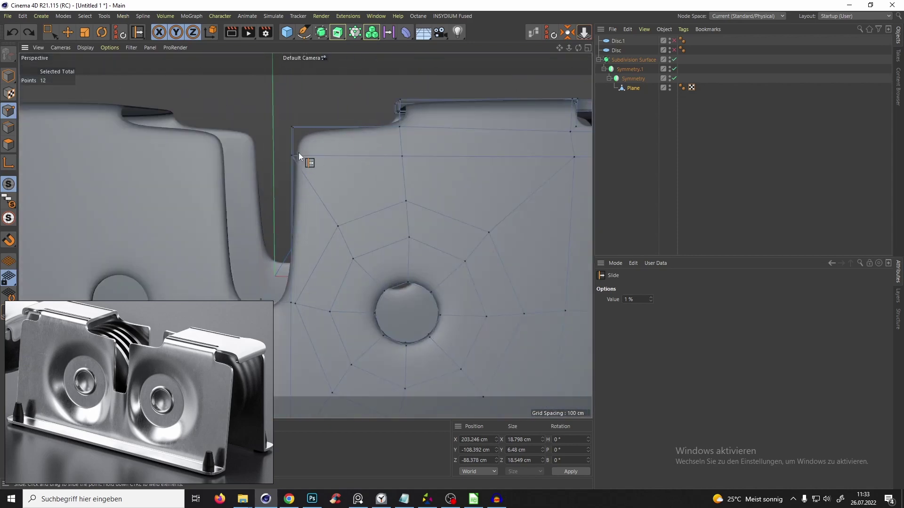
- Slide the short thickness edge on the central slot's side wall downward with Edge Slide by 37.107 cm and compare the smoothed shape
key("q")
left_click_drag(355, 149, 391, 156, "alt")
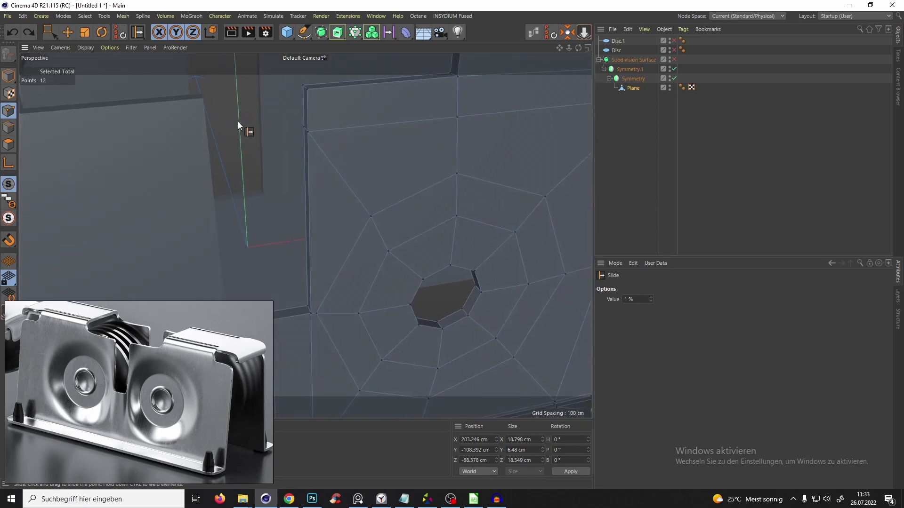
left_click(8, 128)
left_click_drag(101, 175, 347, 145, "alt")
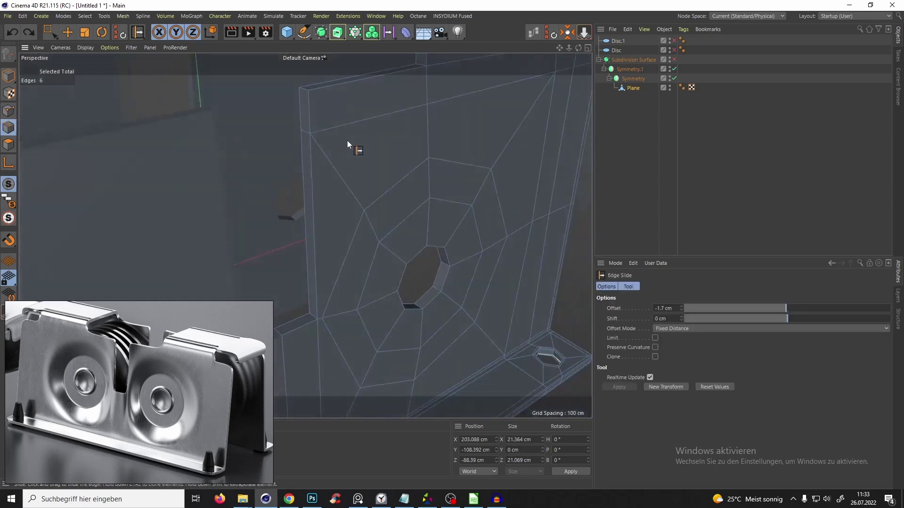
left_click(310, 140)
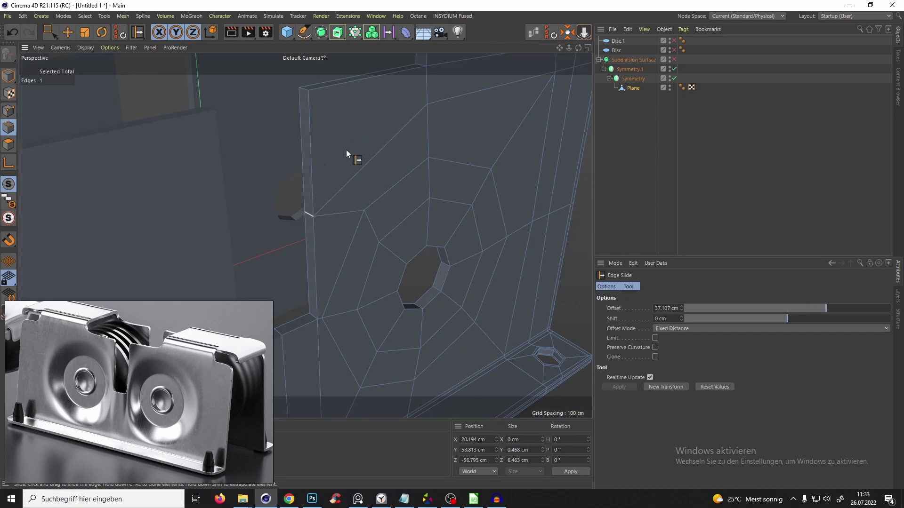
key("q")
left_click_drag(348, 155, 444, 176, "alt")
right_click_drag(404, 172, 387, 201, "alt")
left_click_drag(373, 179, 393, 115, "alt")
key("q")
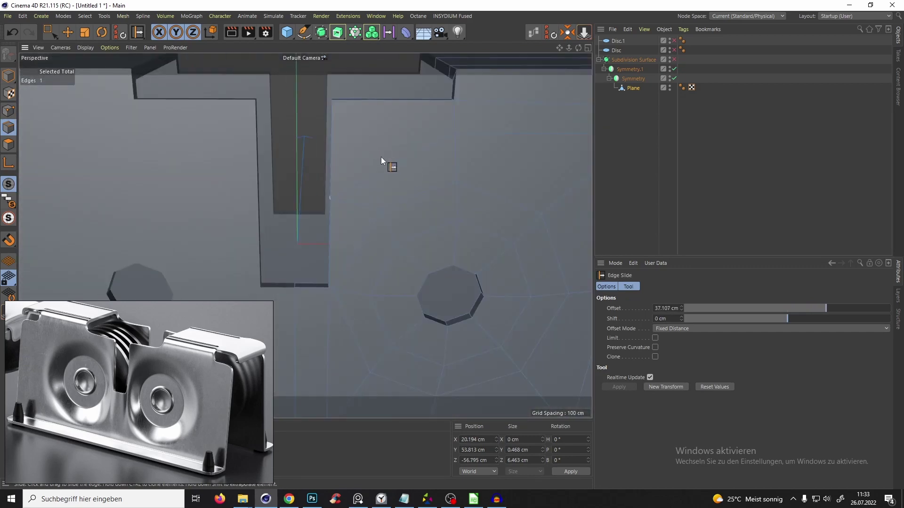
- Slide the same short slot edge farther down to an offset of 43.804 cm and inspect the slot's lower corner with subdivision
left_click_drag(381, 161, 371, 186, "alt")
left_click_drag(341, 228, 334, 128, "alt")
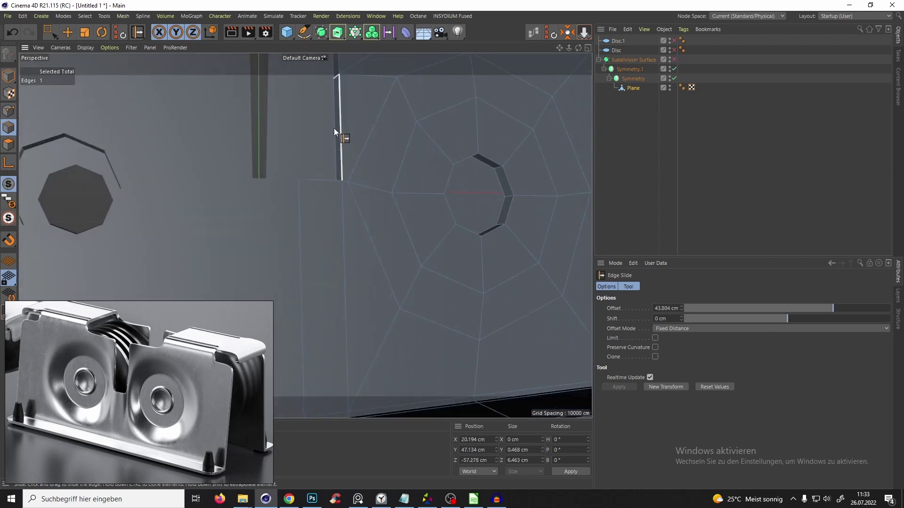
right_click_drag(341, 196, 332, 215, "alt")
key("q")
mouse_move(350, 187)
left_mouse_down("alt")
mouse_move(326, 191)
mouse_move(336, 194)
left_mouse_up("alt")
right_click_drag(336, 194, 348, 181, "alt")
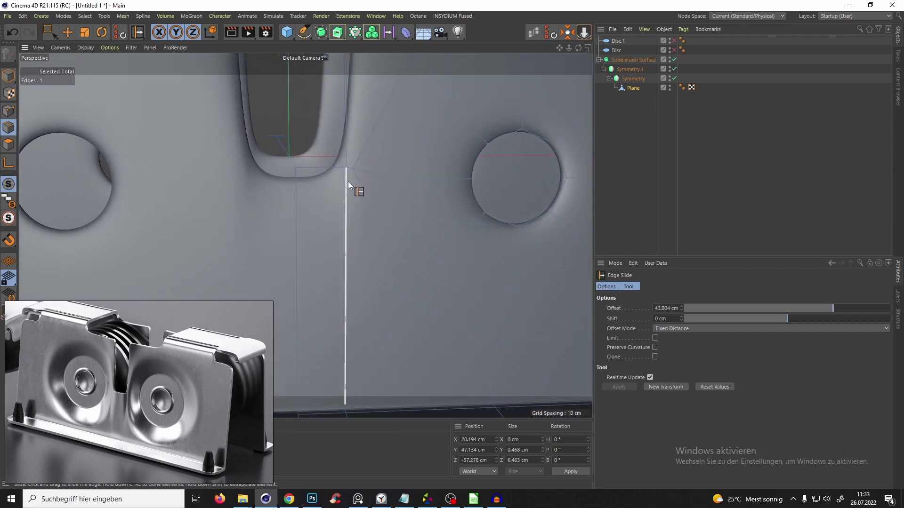
left_click_drag(306, 236, 367, 138, "alt")
key("q")
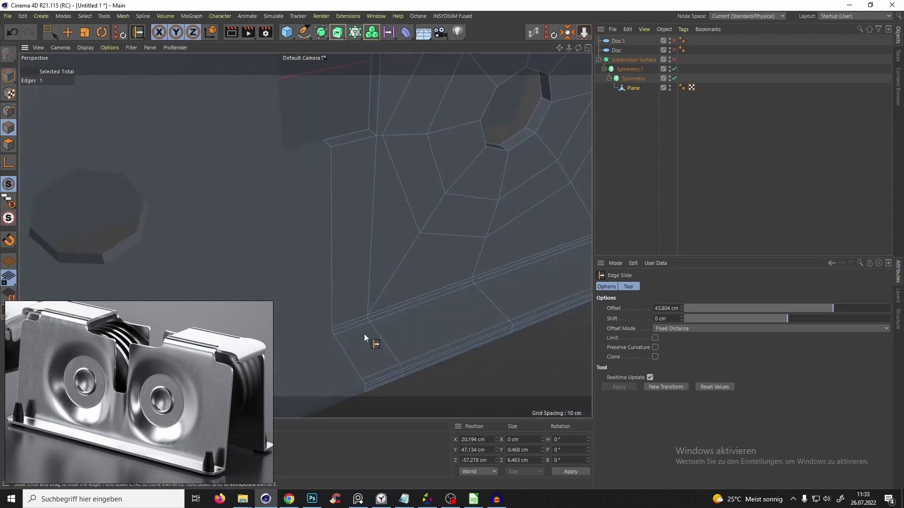
- Add a vertical loop cut at 40 % along the slot's bottom edge, near its lower corner, and check the smoothed corner
key("k")
key("l")
key("q")
right_click_drag(366, 140, 385, 110, "alt")
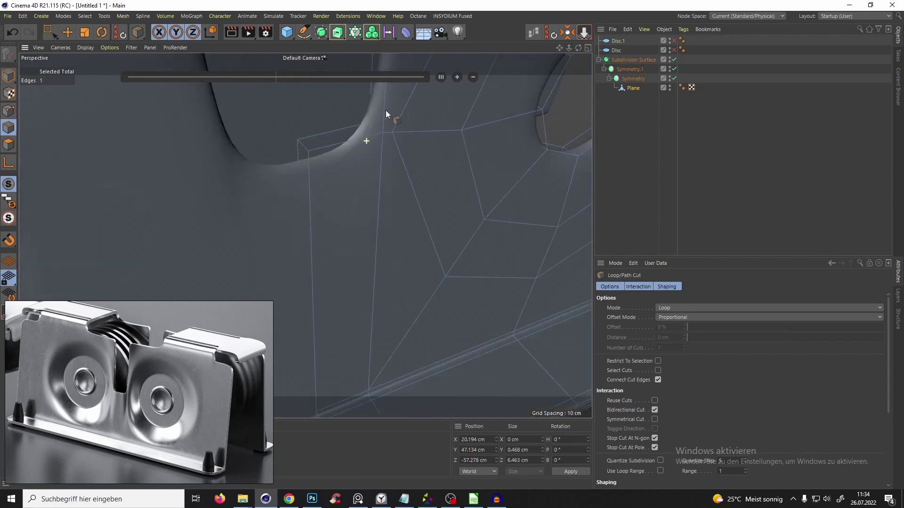
key("q")
key("q")
middle_click_drag(378, 113, 360, 186, "alt")
right_click_drag(360, 187, 366, 158, "alt")
left_click_drag(366, 157, 355, 94, "alt")
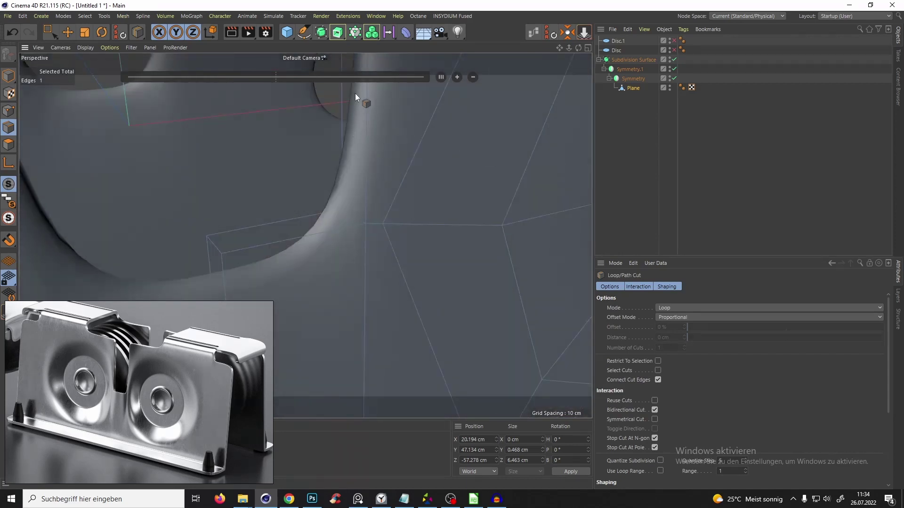
key("q")
right_click_drag(351, 186, 341, 221, "alt")
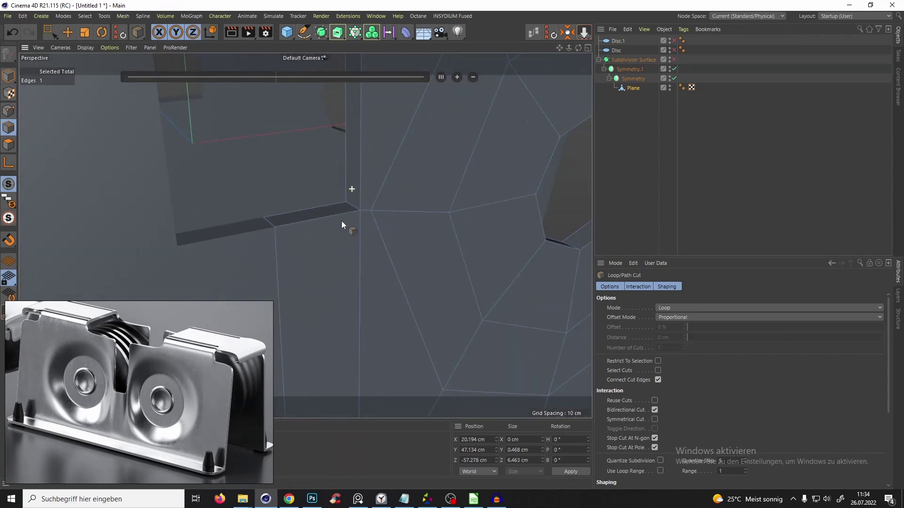
key("q")
key("q")
left_click(326, 217)
key("q")
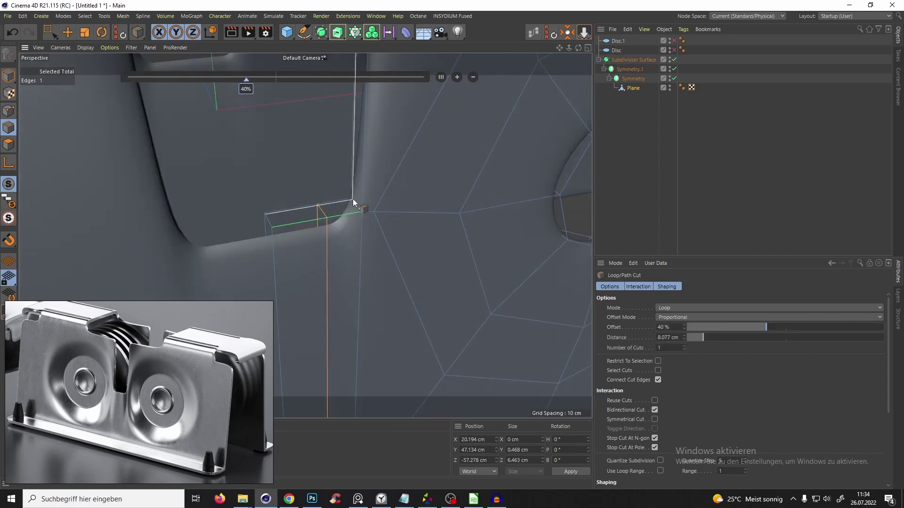
key("q")
left_click_drag(329, 225, 291, 211, "alt")
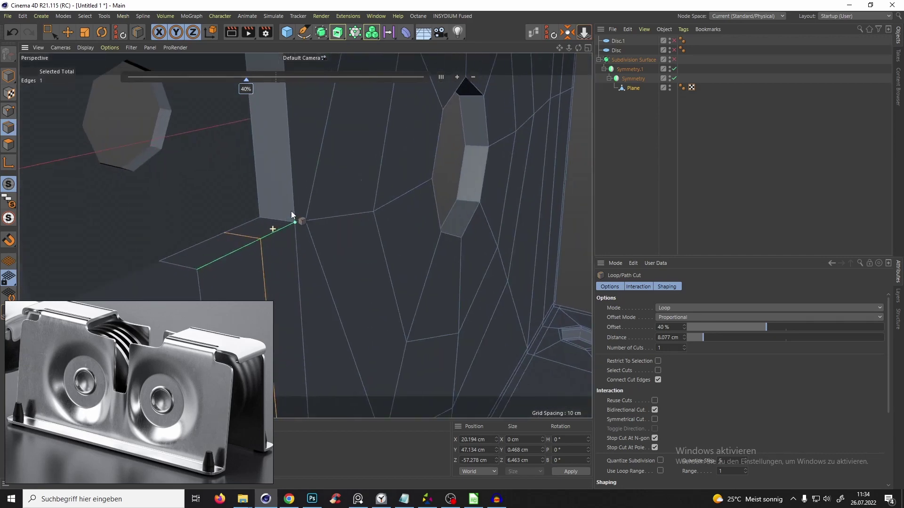
key("e")
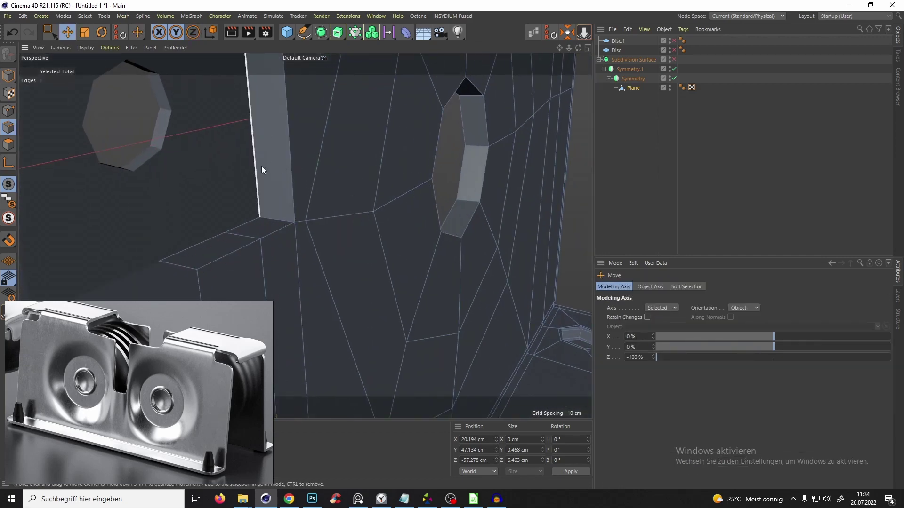
- Try a loop cut at 84.011 % on the slot's side edge, just above its lower corner, and undo it
key("k")
key("l")
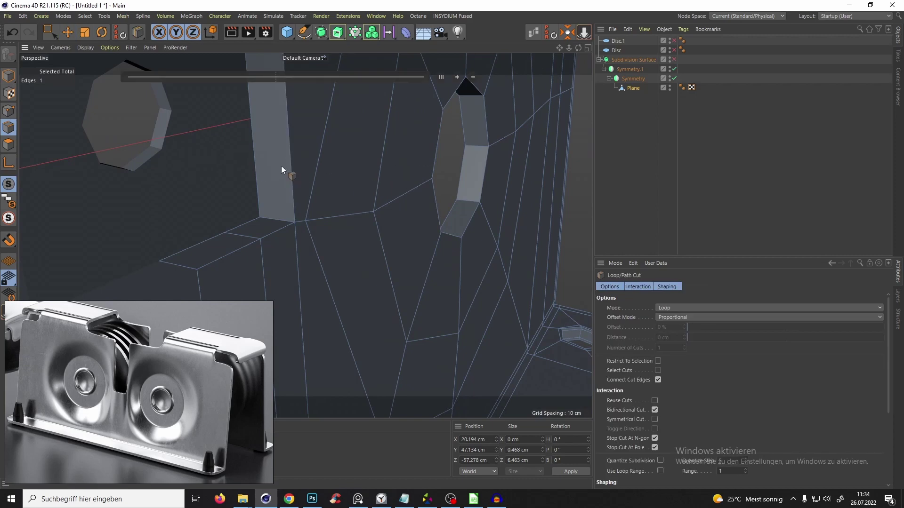
left_click_drag(298, 166, 282, 164, "alt")
left_click_drag(406, 174, 485, 180, "alt")
key("q")
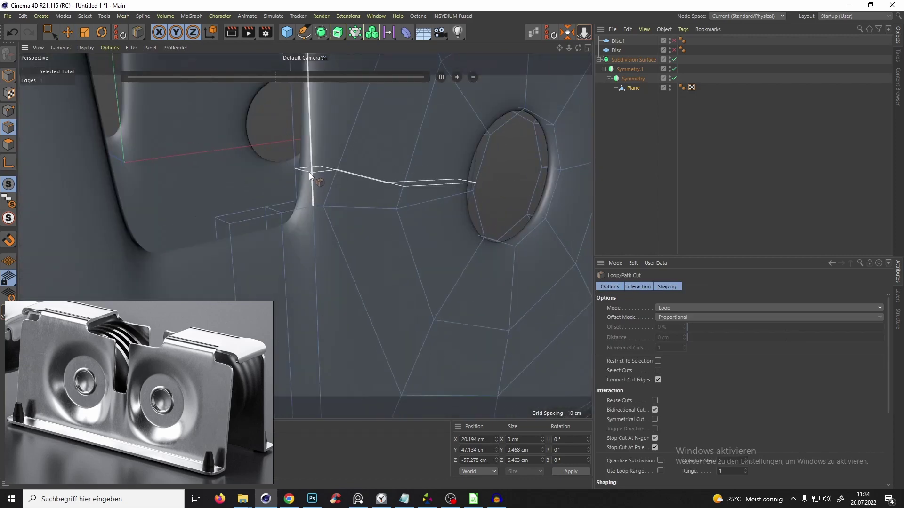
left_click(309, 173)
left_click_drag(298, 190, 476, 189, "alt")
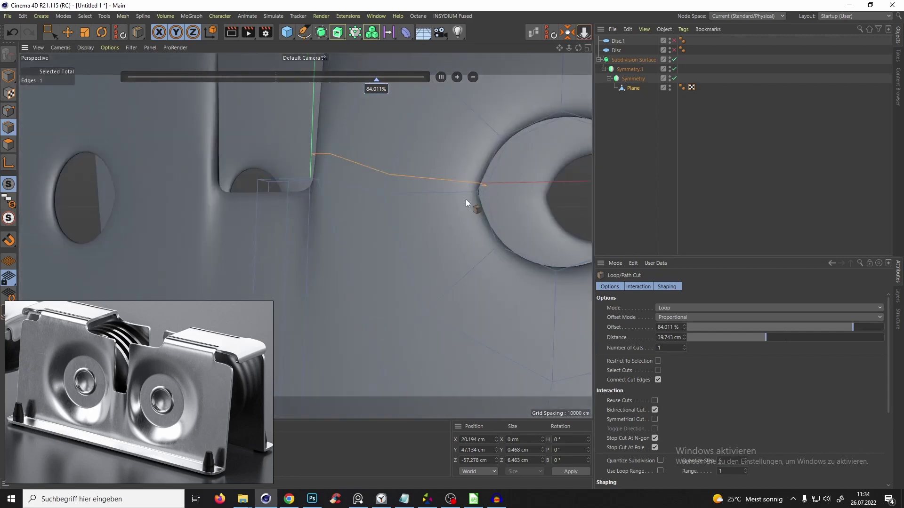
key("ctrl+z")
- Examine the unsmoothed edge flow around the slot's lower corner and the adjacent hole rings
left_click_drag(316, 160, 365, 190, "alt")
key("q")
middle_click_drag(310, 149, 344, 189, "alt")
right_click_drag(344, 189, 361, 187, "alt")
left_click_drag(361, 186, 346, 168, "alt")
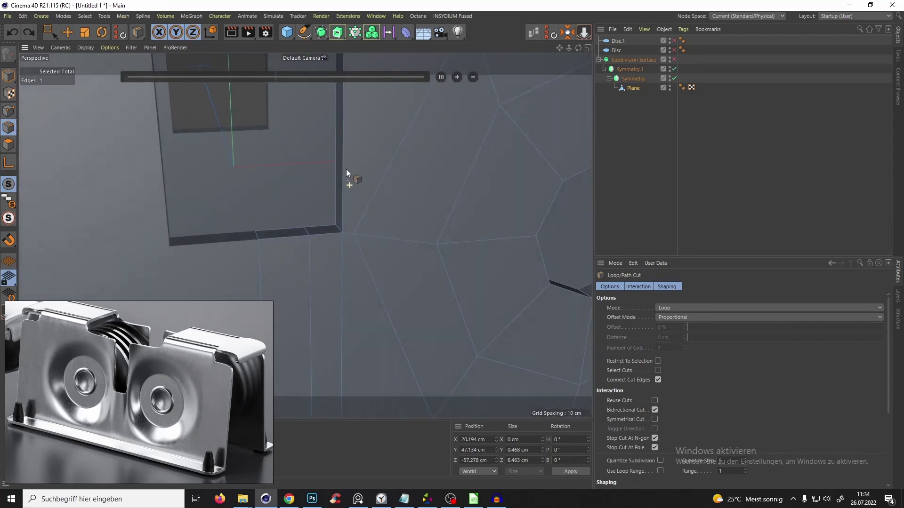
middle_click_drag(352, 199, 379, 223, "alt")
left_click_drag(380, 222, 400, 215, "alt")
right_click_drag(399, 215, 353, 222, "alt")
left_click_drag(353, 222, 350, 189, "alt")
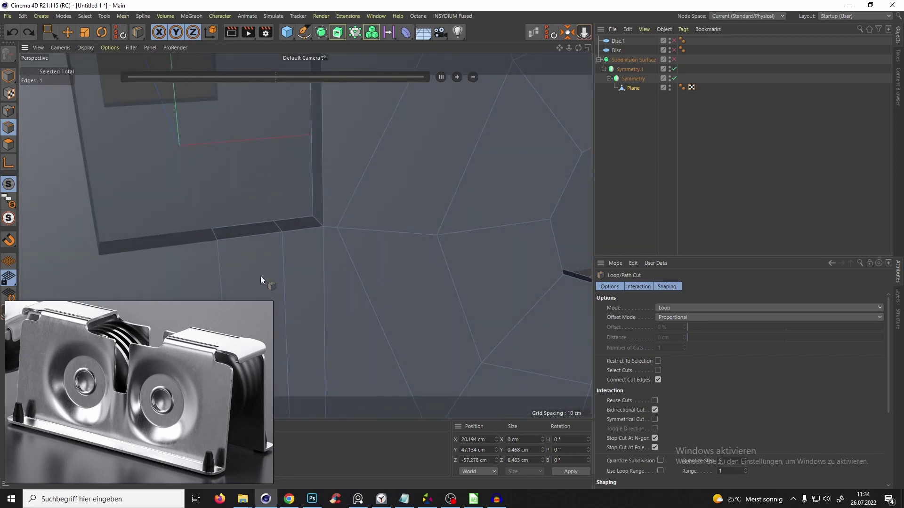
mouse_move(335, 214)
right_mouse_down("alt")
mouse_move(315, 224)
mouse_move(343, 219)
right_mouse_up("alt")
left_click_drag(343, 219, 335, 234, "alt")
right_click_drag(334, 233, 326, 227, "alt")
left_click_drag(325, 227, 346, 180, "alt")
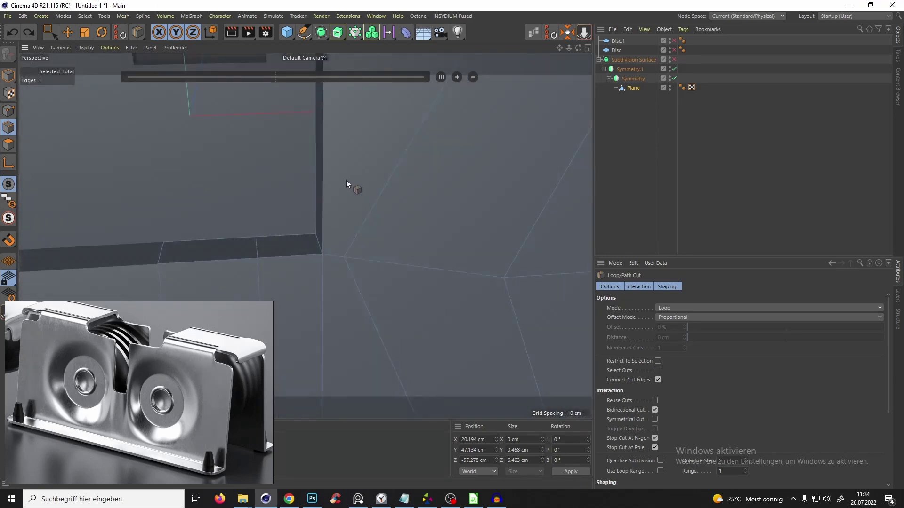
- Line-cut from the vertex beside the slot's lower corner to the slot's side edge and across its thickness, and show the subdivided result
key("k")
key("k")
left_click_drag(352, 259, 387, 222, "alt")
left_click(346, 257)
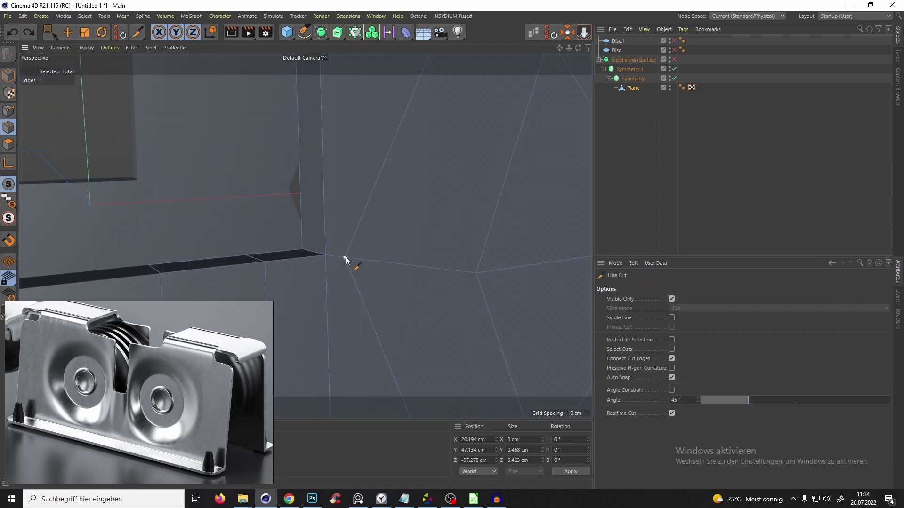
left_click(326, 200)
left_click_drag(326, 200, 395, 212, "alt")
left_click(293, 217)
mouse_move(292, 216)
left_mouse_down("alt")
mouse_move(313, 201)
mouse_move(168, 235)
mouse_move(146, 230)
left_mouse_up("alt")
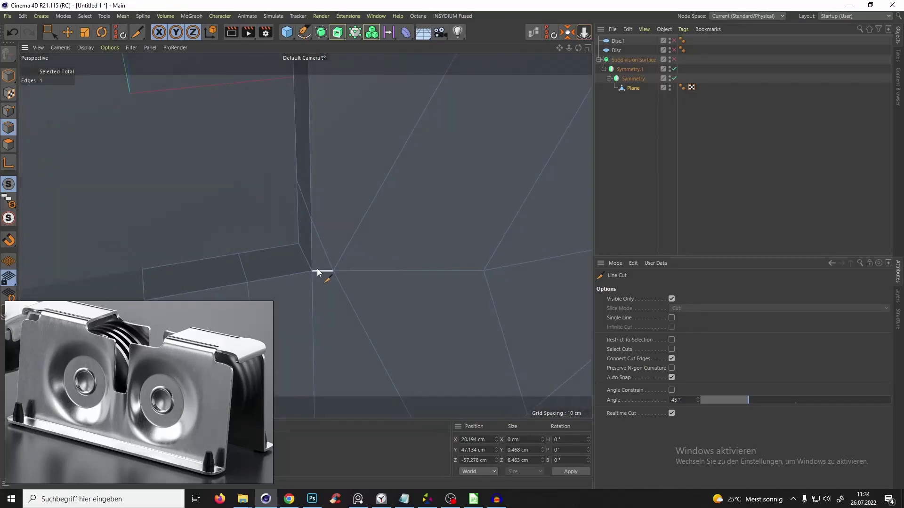
key("q")
- Try a loop cut at 28.759 % through the sheet thickness along the slot's edge, and undo it
mouse_move(310, 281)
left_mouse_down("alt")
mouse_move(267, 223)
mouse_move(572, 215)
mouse_move(362, 283)
mouse_move(339, 250)
mouse_move(408, 217)
mouse_move(417, 227)
left_mouse_up("alt")
key("k")
key("l")
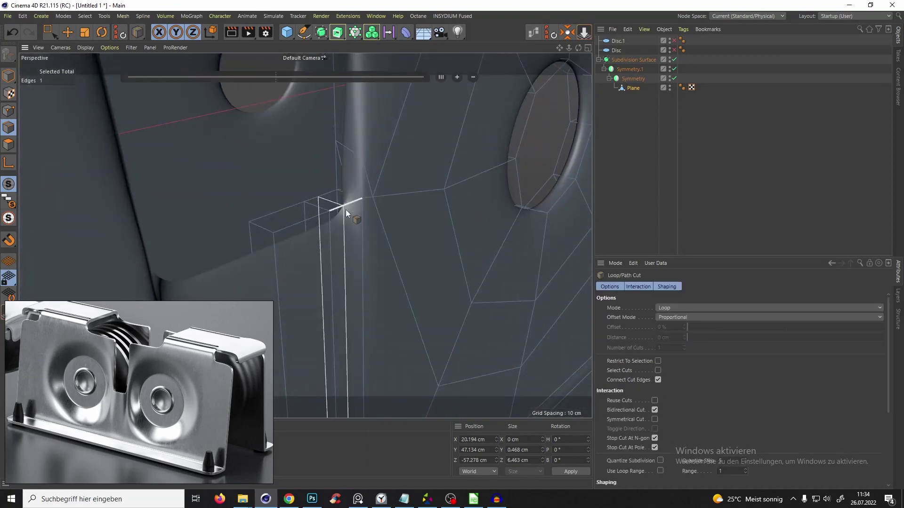
left_click(357, 192)
left_click_drag(357, 190, 341, 175, "alt")
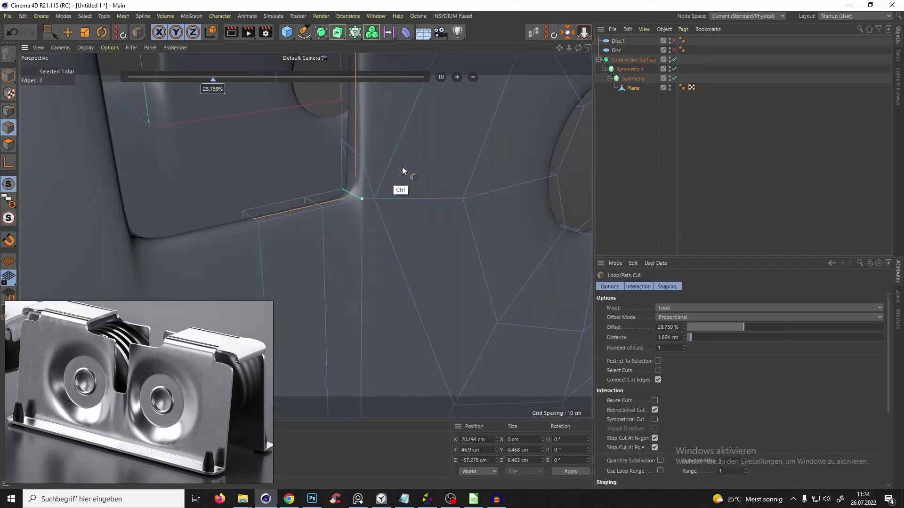
key("ctrl+z")
left_click_drag(409, 197, 433, 200, "alt")
left_click_drag(360, 208, 401, 120, "alt")
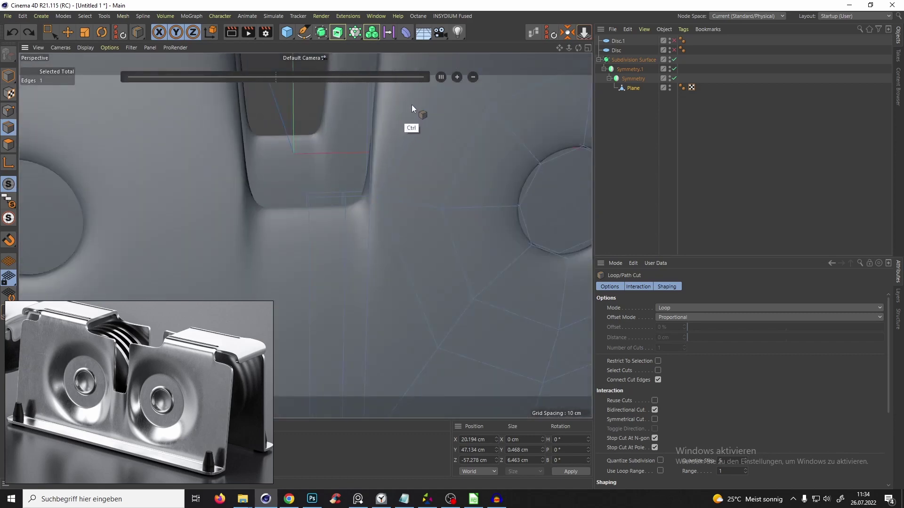
- Examine the smoothed central slot and the bracket's overall shape from several angles
scroll(374, 174, "down", 5)
left_click_drag(352, 225, 340, 166, "alt")
scroll(340, 165, "down", 3)
scroll(375, 142, "up", 4)
left_click_drag(378, 143, 411, 207, "alt")
scroll(349, 191, "down", 3)
scroll(354, 185, "down", 4)
left_click(672, 160)
scroll(369, 184, "up", 4)
left_click_drag(370, 184, 434, 171, "alt")
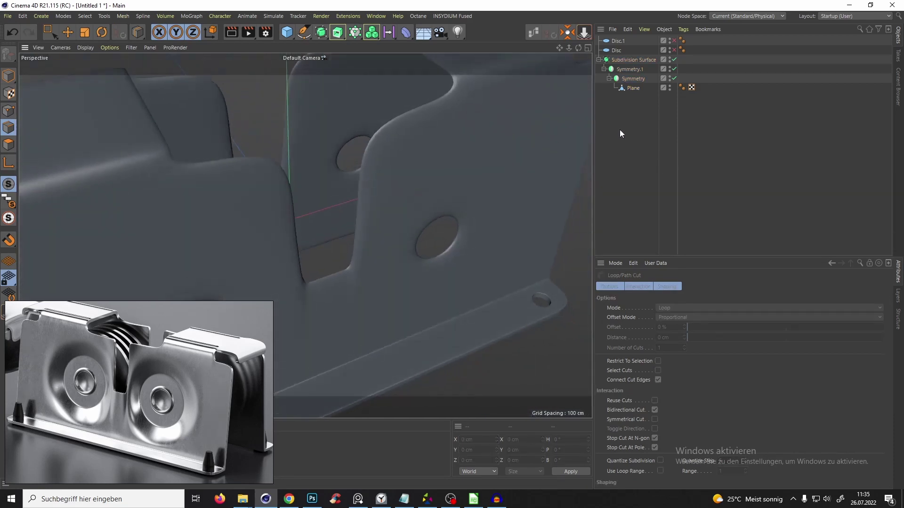
mouse_move(394, 267)
left_mouse_down("alt")
mouse_move(327, 255)
mouse_move(380, 272)
left_mouse_up("alt")
- Select the outer-face edges from the top cover's cutout down to the central slot's bottom, and clone them inward with Edge Slide
left_click(637, 86)
key("q")
scroll(340, 251, "up", 3)
scroll(339, 247, "down", 4)
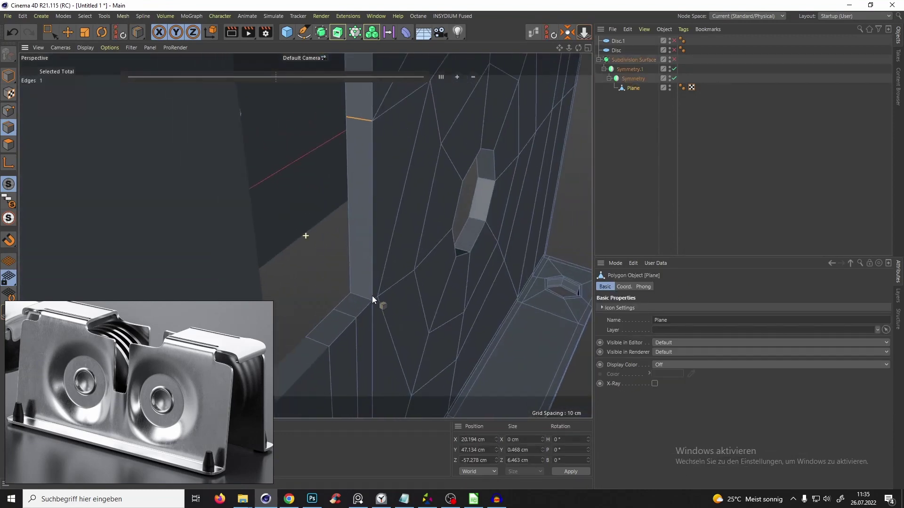
left_click_drag(363, 301, 147, 96, "alt")
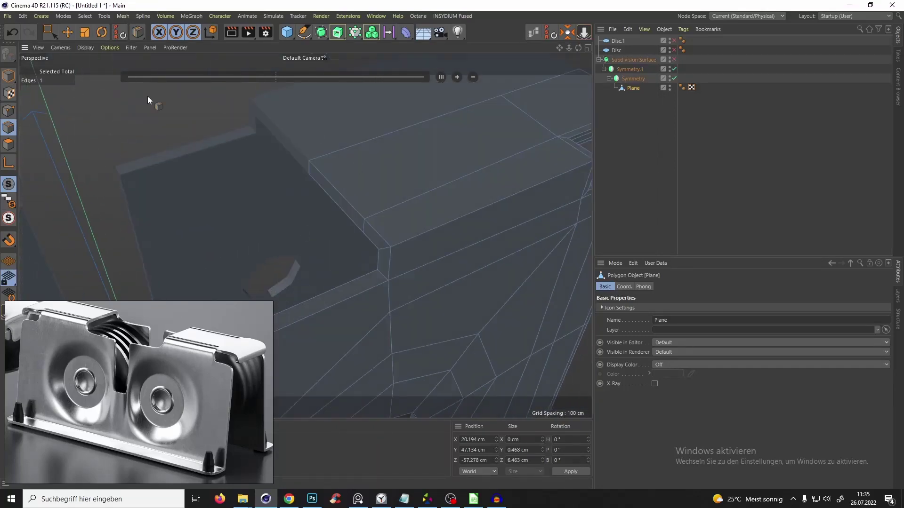
key("e")
middle_click_drag(344, 197, 374, 171, "alt")
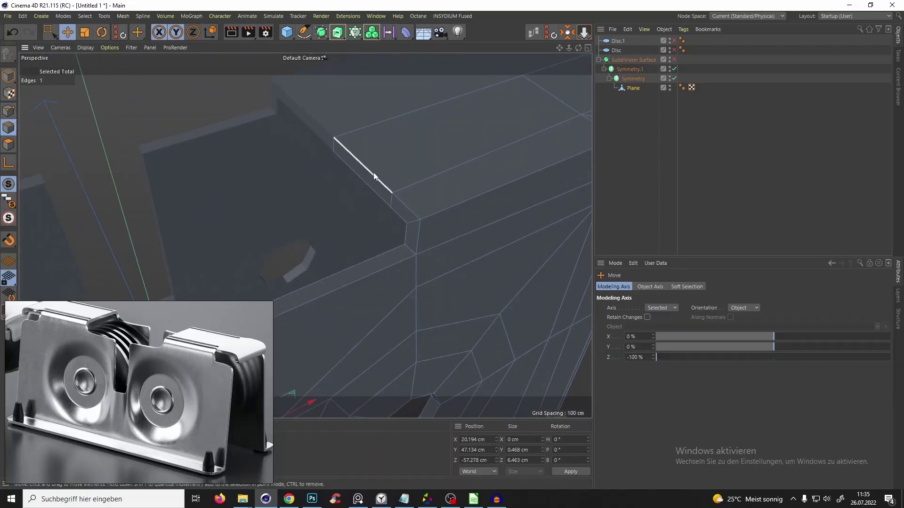
left_click(373, 174)
left_click(411, 212, "shift")
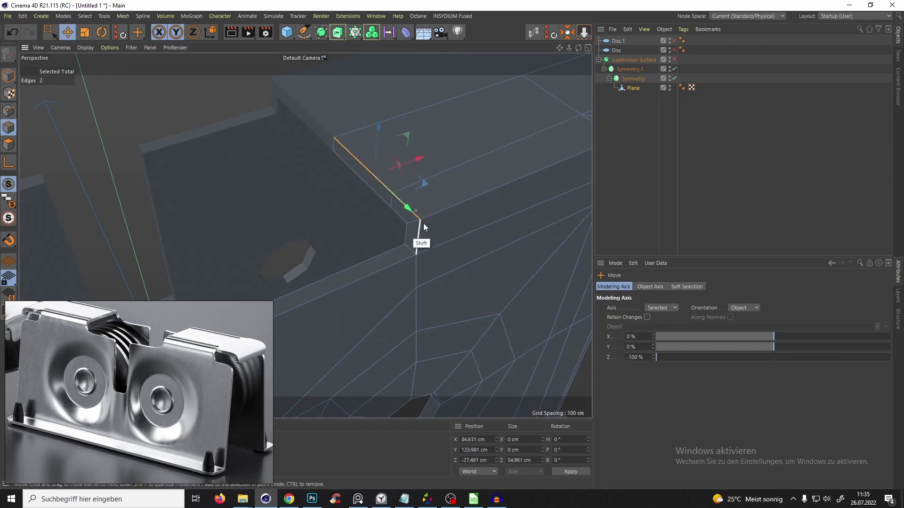
left_click(417, 241, "shift")
left_click(357, 280, "shift")
middle_click_drag(357, 280, 374, 142, "alt")
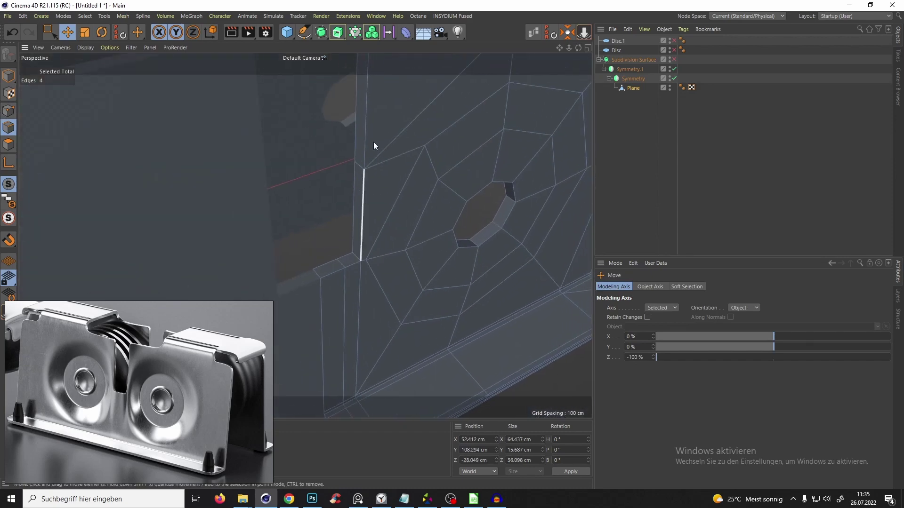
left_click(367, 147, "shift")
left_click(364, 228, "shift")
left_click(352, 266, "shift")
left_click(338, 270, "shift")
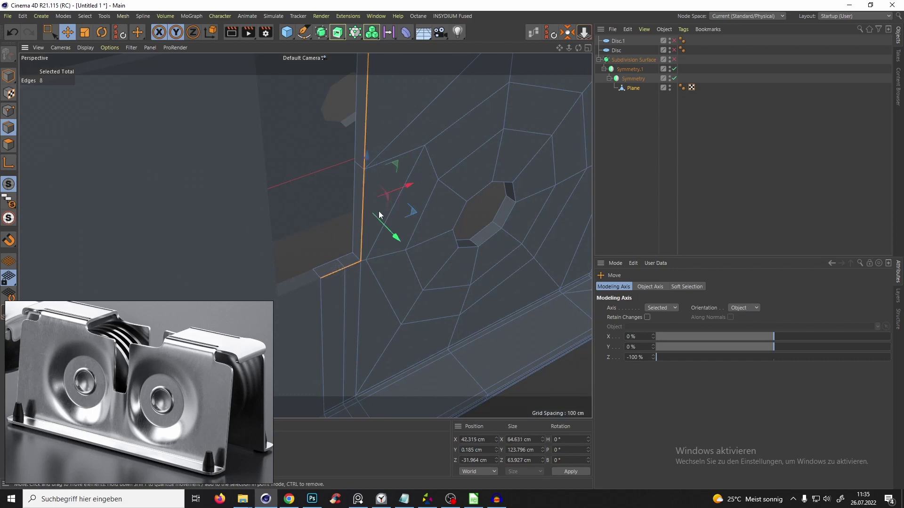
key("m")
key("o")
scroll(389, 233, "up", 3)
left_click_drag(390, 233, 397, 229)
- Clone the matching inner-face edges of the cutout and slot with Edge Slide at -2.2 cm, and show the subdivided result
right_click_drag(357, 181, 326, 256, "alt")
left_click_drag(326, 257, 345, 128, "alt")
key("e")
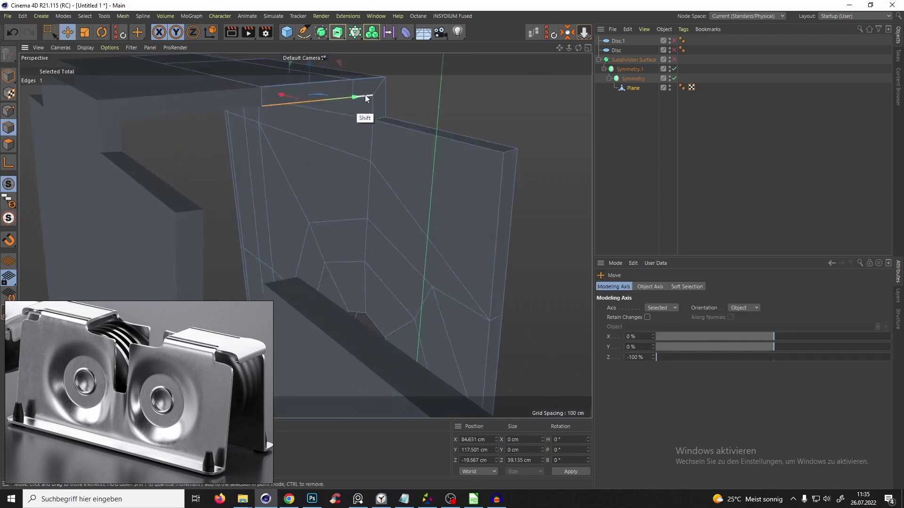
double_click(384, 128)
left_click_drag(459, 166, 428, 175, "alt")
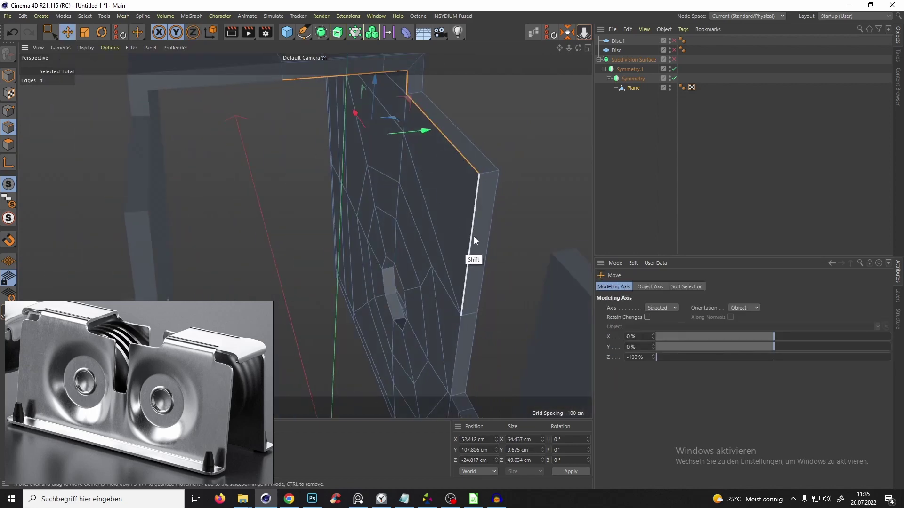
left_click(474, 236, "shift")
left_click(454, 355, "shift")
left_click_drag(439, 292, 396, 274, "alt")
left_click(412, 176, "shift")
left_click(427, 192, "shift")
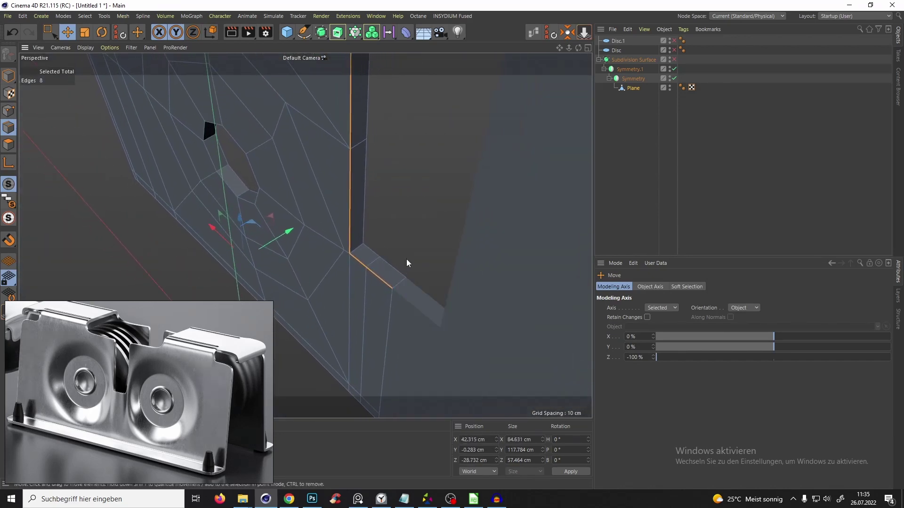
key("m")
key("o")
left_click_drag(402, 238, 396, 242)
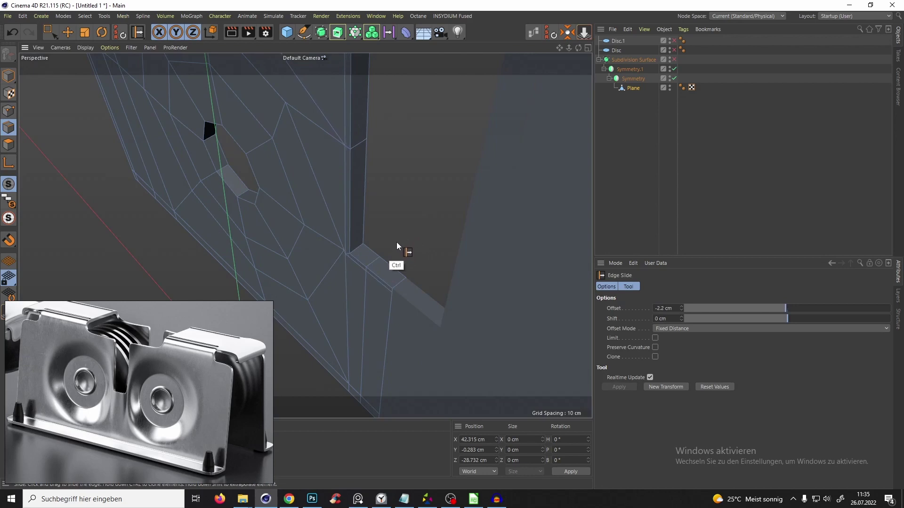
left_click_drag(360, 182, 634, 176, "alt")
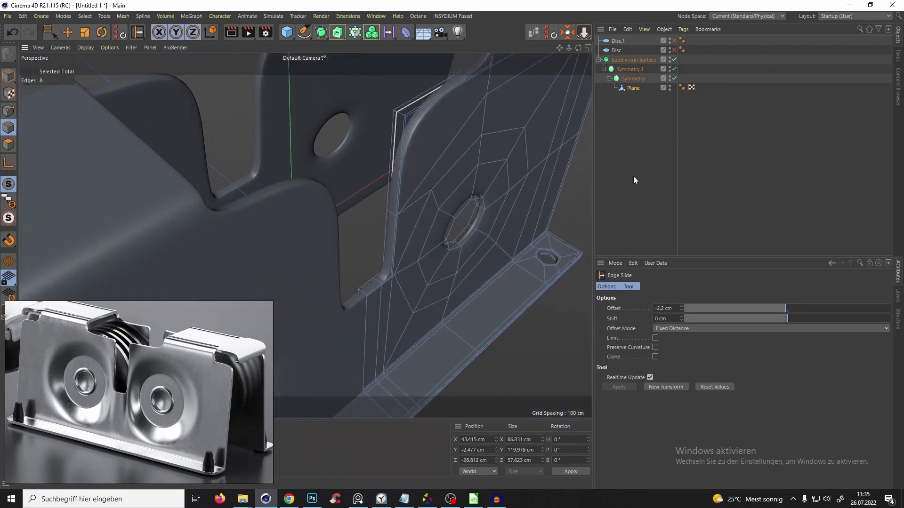
left_click_drag(409, 151, 528, 158, "alt")
left_click(626, 158)
- Loop-cut the central cutout's sheet thickness at 20.356 % and again near the opposite face, and show the subdivided result
left_click_drag(420, 166, 385, 233, "alt")
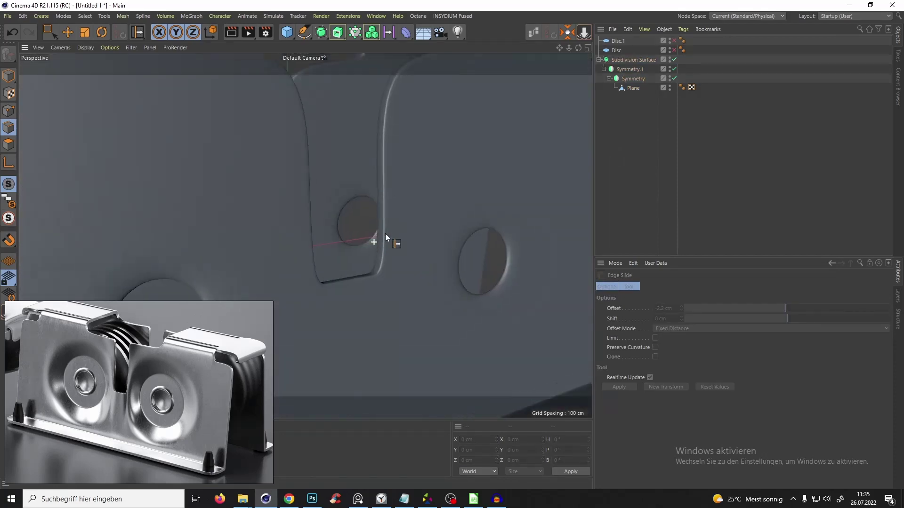
scroll(385, 245, "up", 5)
mouse_move(381, 266)
left_mouse_down("alt")
mouse_move(399, 299)
mouse_move(378, 257)
left_mouse_up("alt")
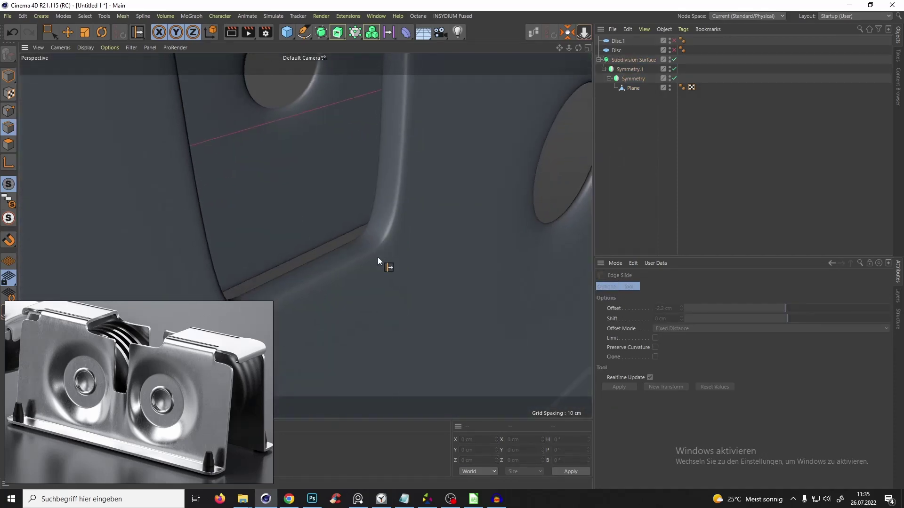
left_click(626, 88)
key("q")
scroll(379, 230, "up", 2)
key("k")
key("l")
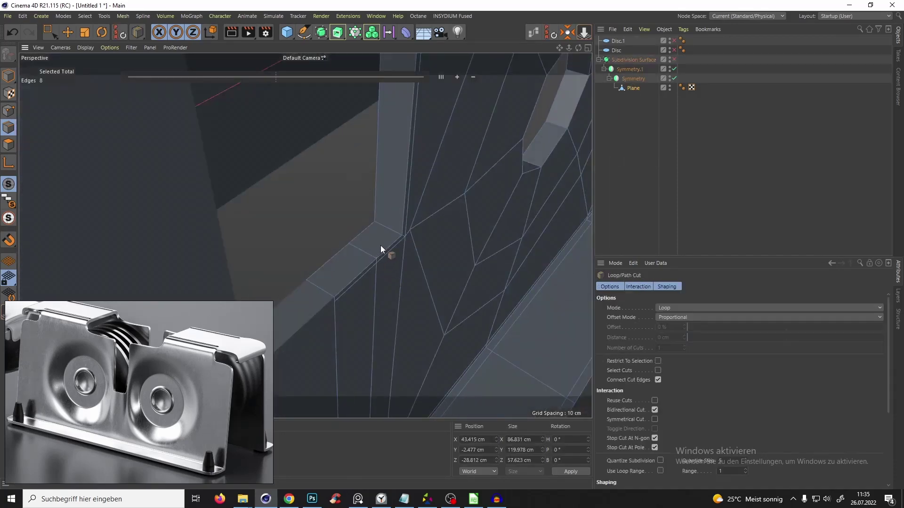
scroll(391, 199, "down", 5)
left_click_drag(389, 207, 368, 360, "alt")
left_click_drag(421, 128, 436, 175, "alt")
right_click_drag(387, 234, 429, 187, "alt")
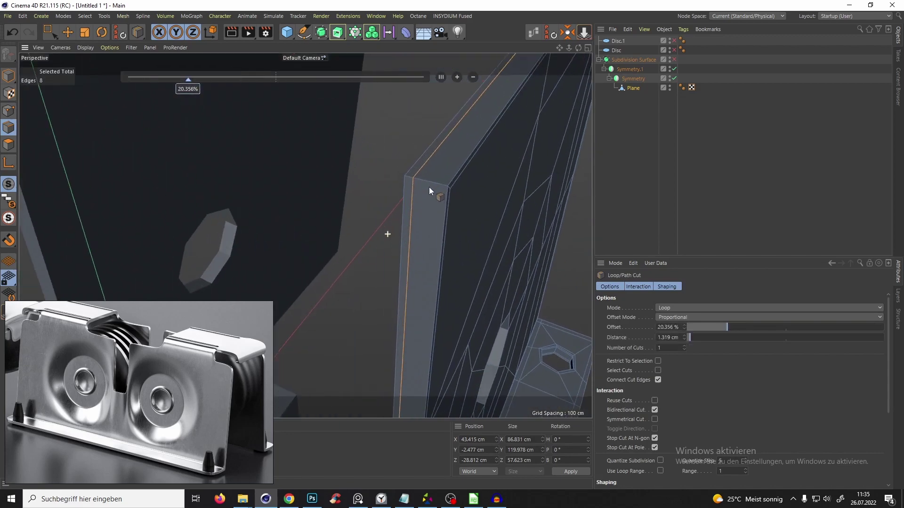
left_click(440, 183)
key("q")
left_click(623, 183)
- Examine the smoothed bracket from all sides, ending close up on the notch in the upper outer corner
right_click_drag(532, 202, 431, 239, "alt")
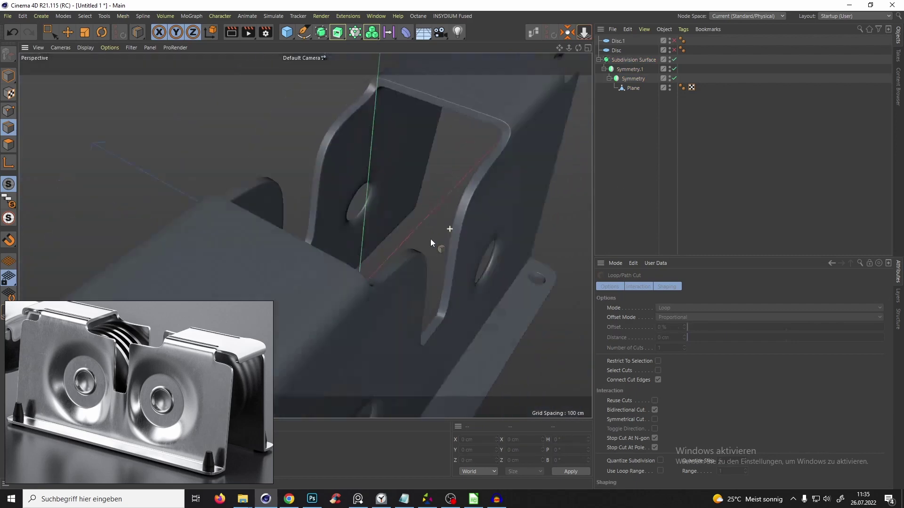
left_click_drag(431, 239, 403, 117, "alt")
right_click_drag(402, 118, 372, 153, "alt")
left_click_drag(372, 153, 435, 169, "alt")
right_click_drag(435, 168, 462, 196, "alt")
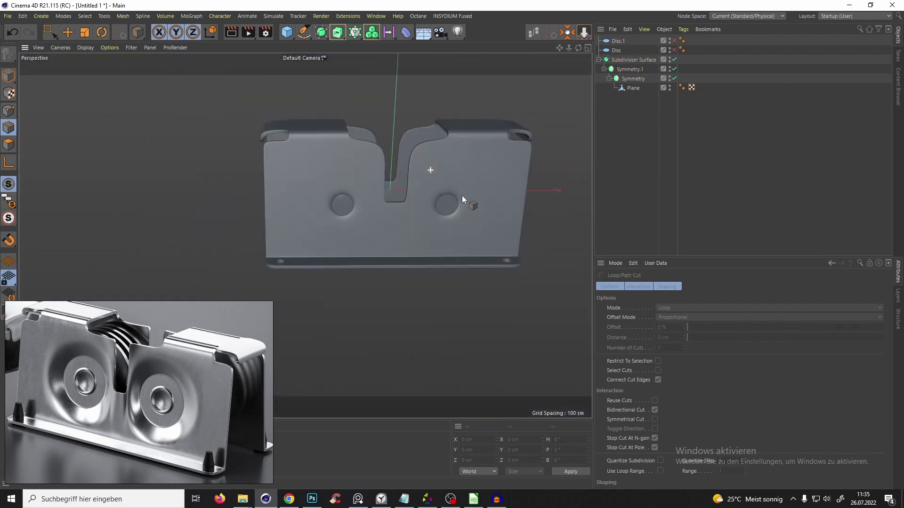
left_click_drag(462, 196, 513, 130, "alt")
left_click_drag(443, 193, 462, 222, "alt")
left_click(632, 88)
scroll(526, 216, "up", 10)
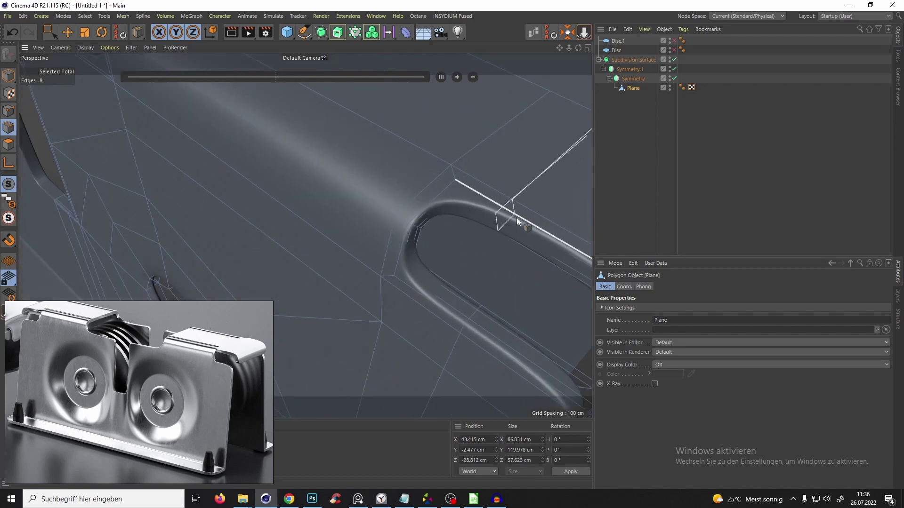
left_click_drag(457, 218, 414, 220, "alt")
- Loop-cut across the upper edge of the corner notch at 18.186 %, near its inner end, and show the subdivided result
key("q")
key("e")
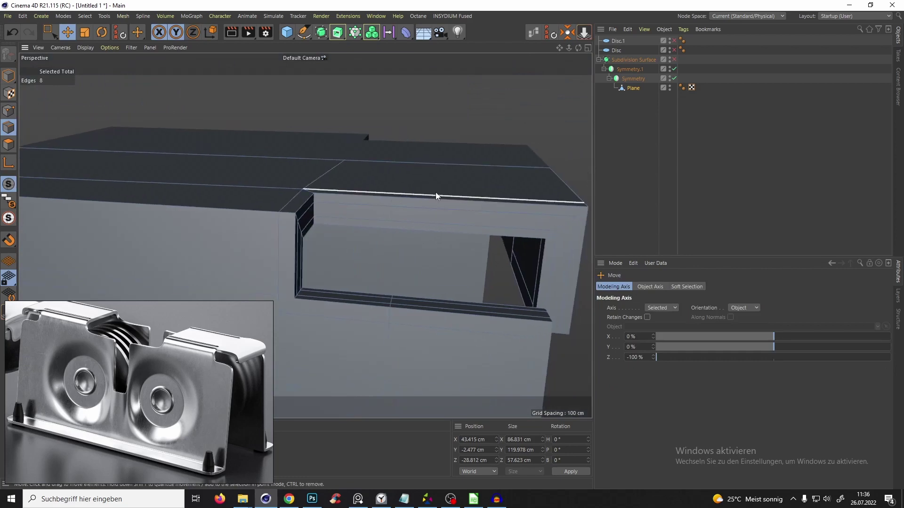
key("k")
key("k")
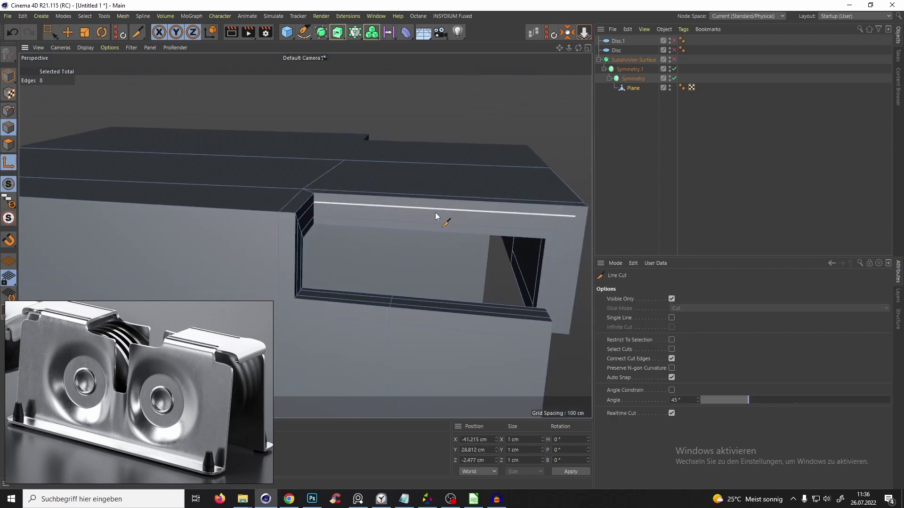
key("q")
key("q")
left_click_drag(402, 196, 361, 198, "alt")
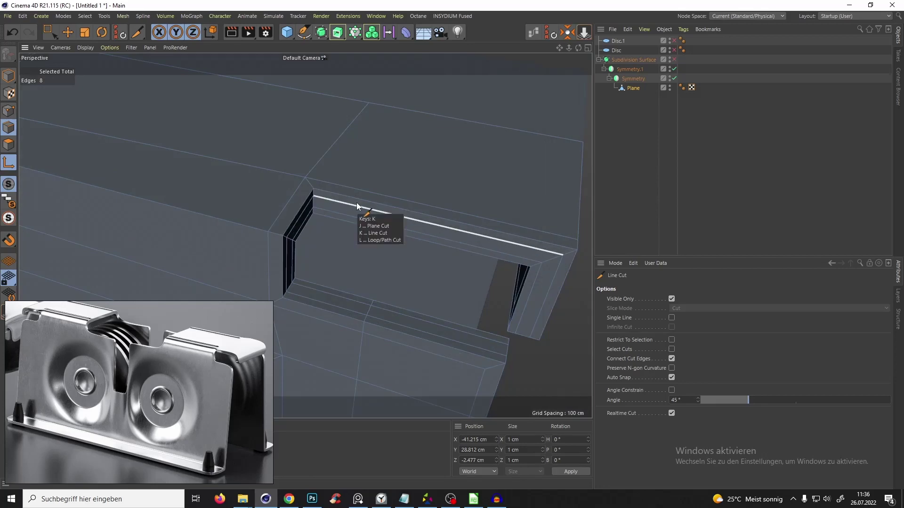
key("k")
key("l")
left_click(358, 198)
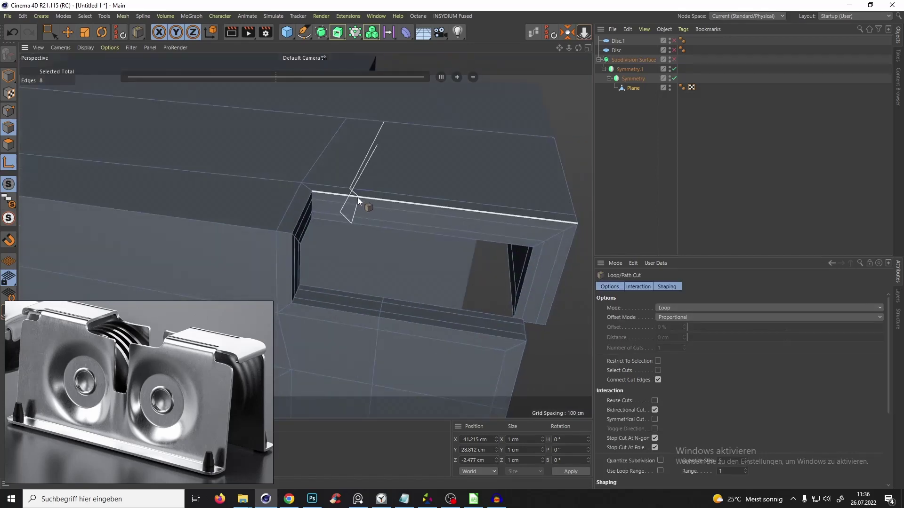
key("q")
left_click_drag(408, 177, 456, 170, "alt")
left_click(632, 173)
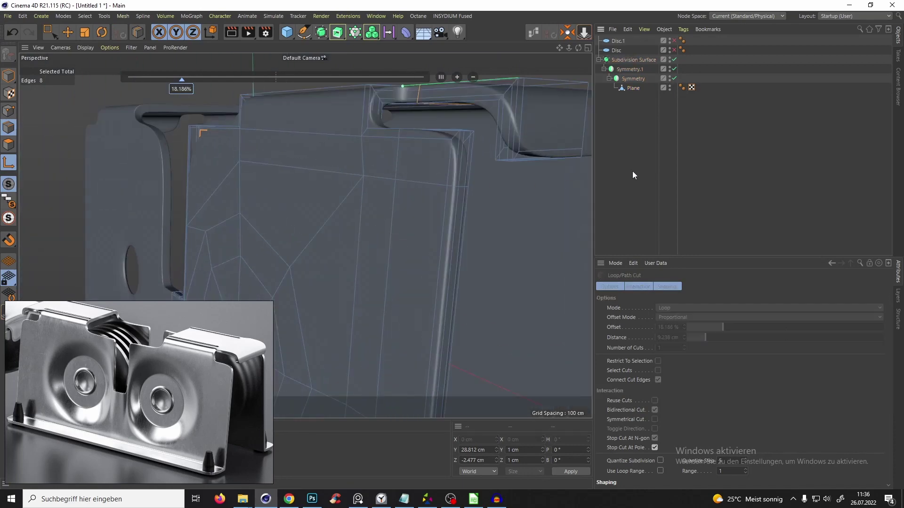
- Compare the smoothed bracket, its corner notch and plate outline with the reference image
left_click_drag(498, 142, 552, 139, "alt")
left_click_drag(307, 239, 396, 134, "alt")
left_click(639, 87)
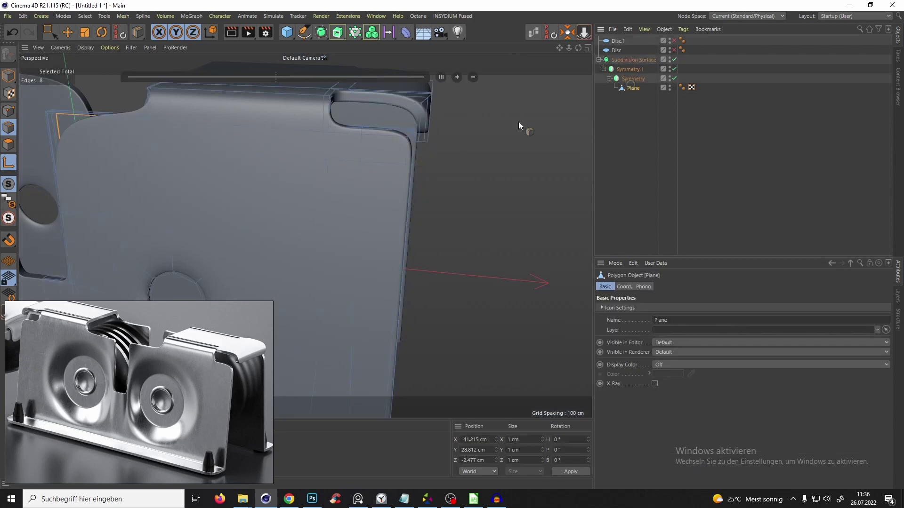
left_click_drag(519, 122, 337, 120, "alt")
middle_click_drag(272, 141, 341, 156, "alt")
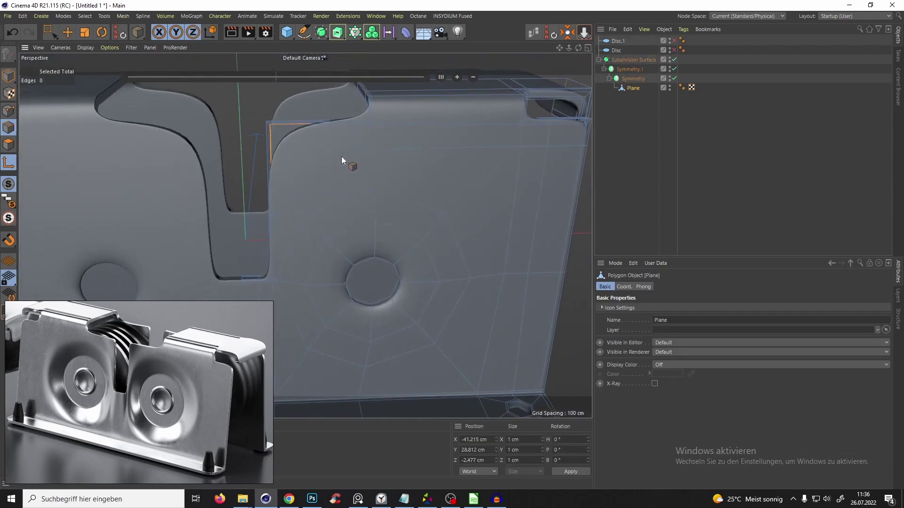
scroll(340, 157, "down", 5)
mouse_move(322, 210)
left_mouse_down("alt")
mouse_move(333, 231)
mouse_move(282, 220)
mouse_move(333, 224)
left_mouse_up("alt")
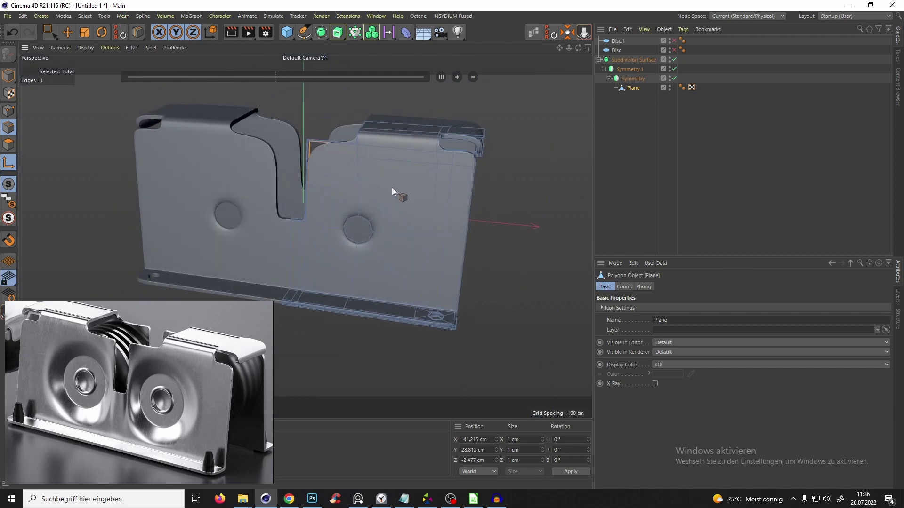
left_click_drag(391, 188, 348, 245, "alt")
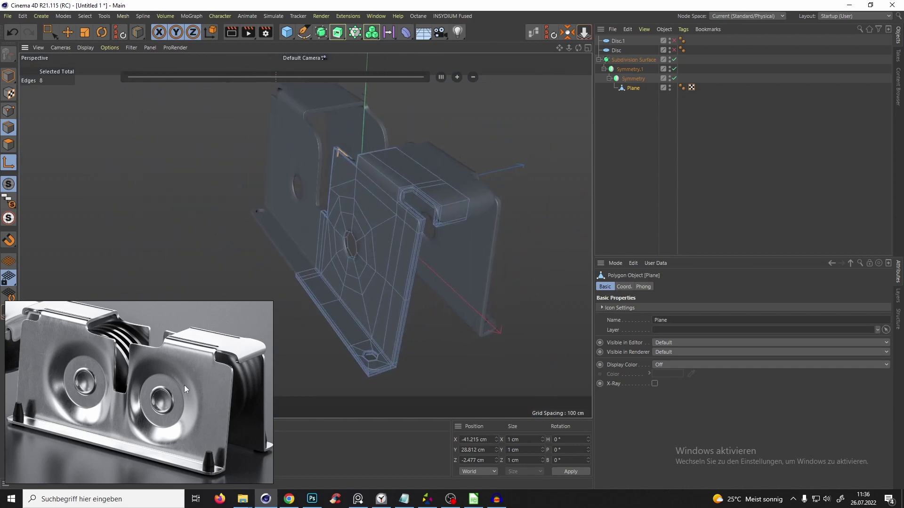
left_click_drag(411, 242, 262, 153, "alt")
scroll(411, 172, "up", 4)
scroll(394, 172, "up", 3)
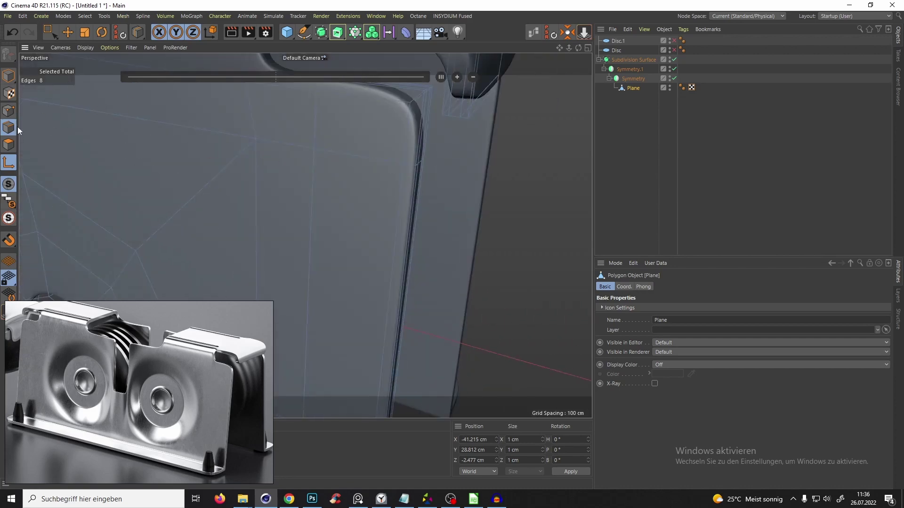
- Turn off axis editing and show the unsmoothed mesh with the Move tool active
left_click(9, 163)
key("e")
left_click_drag(341, 169, 447, 151, "alt")
key("q")
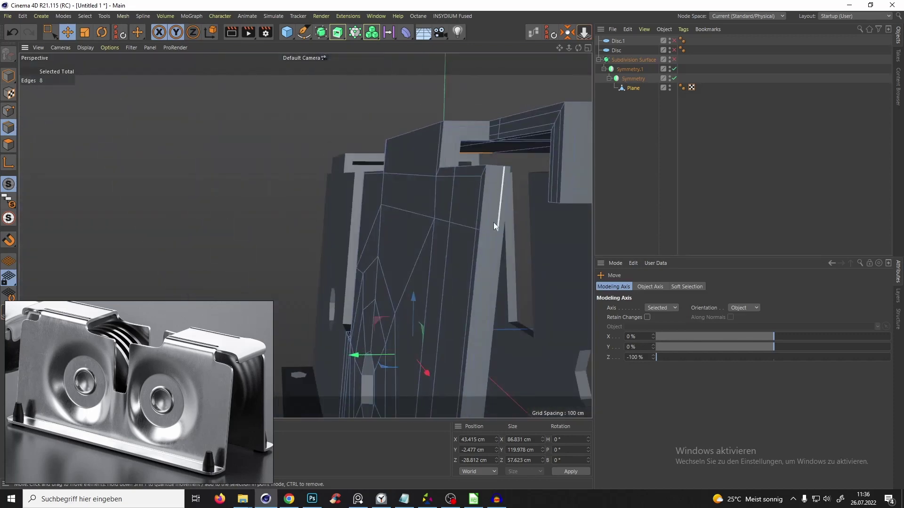
- Select the short edges across the side plate's outer rim below the notch and slide them down with an offset of -6.9 cm
middle_click_drag(494, 223, 398, 143, "alt")
left_click_drag(397, 143, 360, 143, "alt")
left_click(397, 146)
scroll(394, 146, "up", 2)
left_click(389, 141, "shift")
left_click(412, 146, "shift")
left_click(438, 144, "shift")
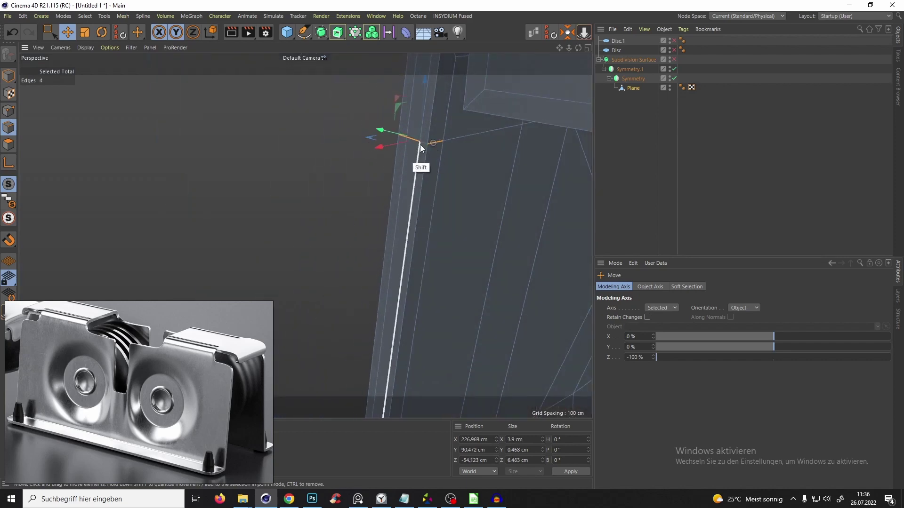
left_click(424, 145, "shift")
left_click_drag(421, 148, 342, 152, "alt")
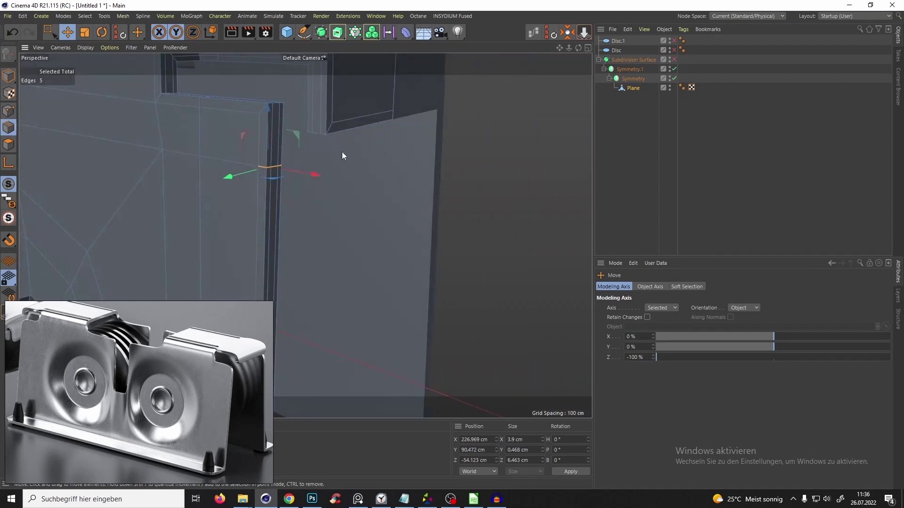
key("m")
key("o")
left_click_drag(279, 206, 245, 279)
right_click_drag(264, 171, 244, 207, "alt")
key("q")
left_click_drag(255, 193, 325, 181, "alt")
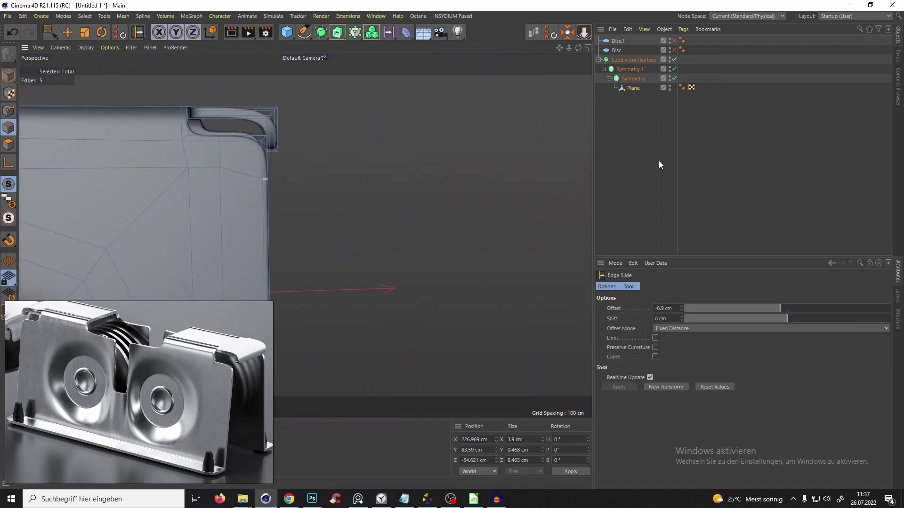
left_click(660, 162)
- Examine the smoothed corner notch and the mesh edges running down the side plate beneath it
left_click_drag(217, 124, 250, 156, "alt")
right_click_drag(250, 155, 330, 164, "alt")
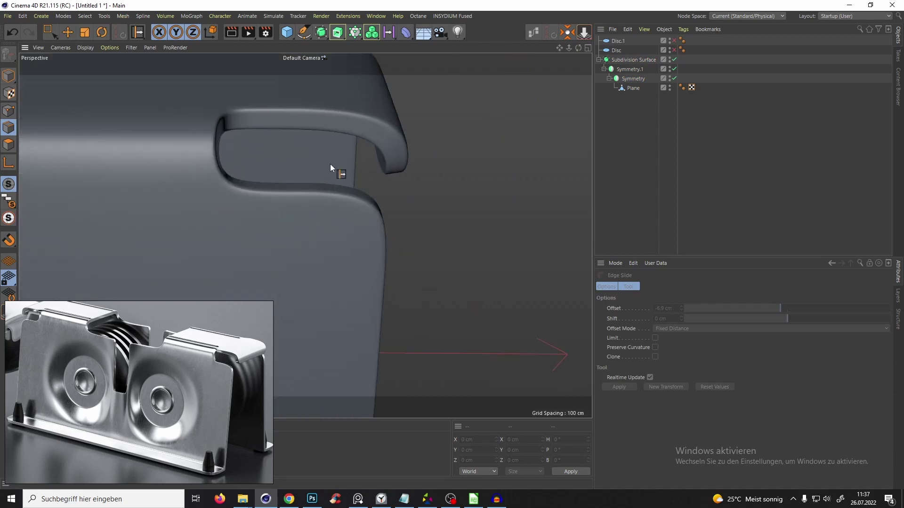
left_click(631, 89)
middle_click_drag(251, 197, 320, 120, "alt")
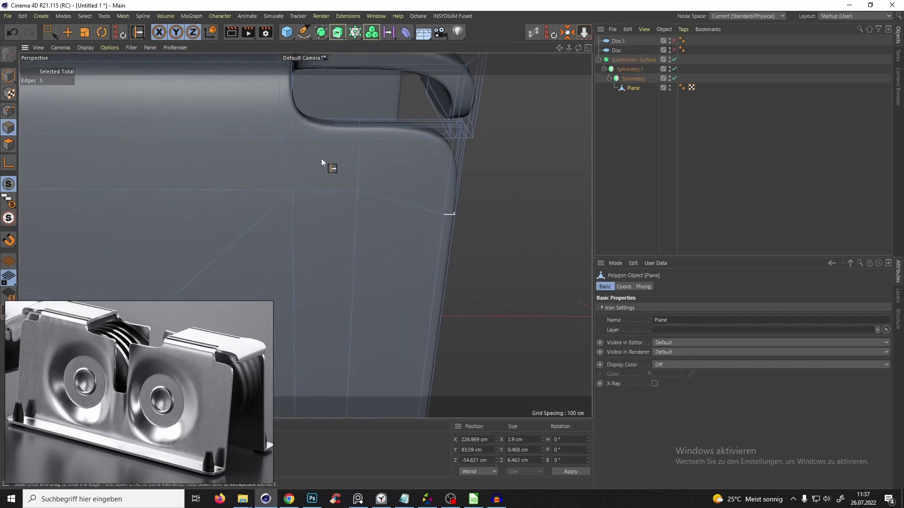
key("k")
key("l")
key("q")
right_click_drag(327, 135, 306, 210, "alt")
middle_click_drag(306, 210, 314, 142, "alt")
right_click_drag(327, 114, 329, 100, "alt")
middle_click_drag(329, 100, 335, 130, "alt")
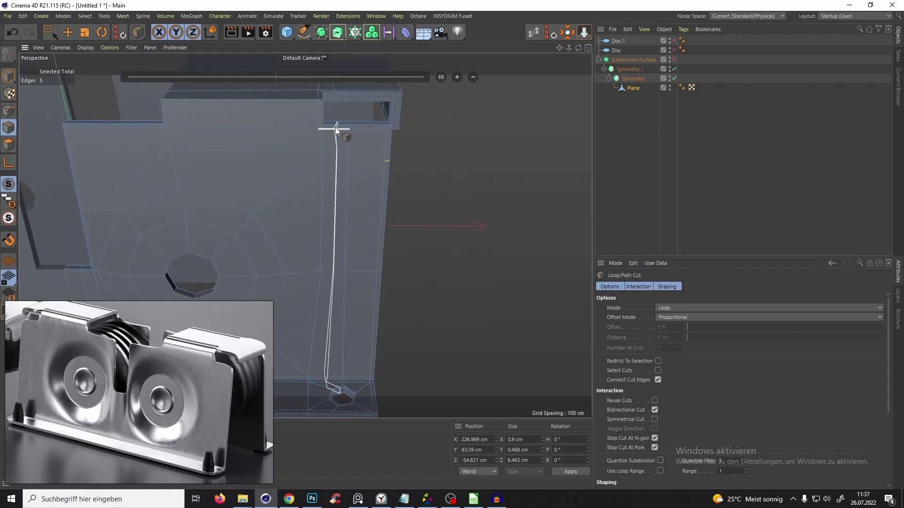
key("e")
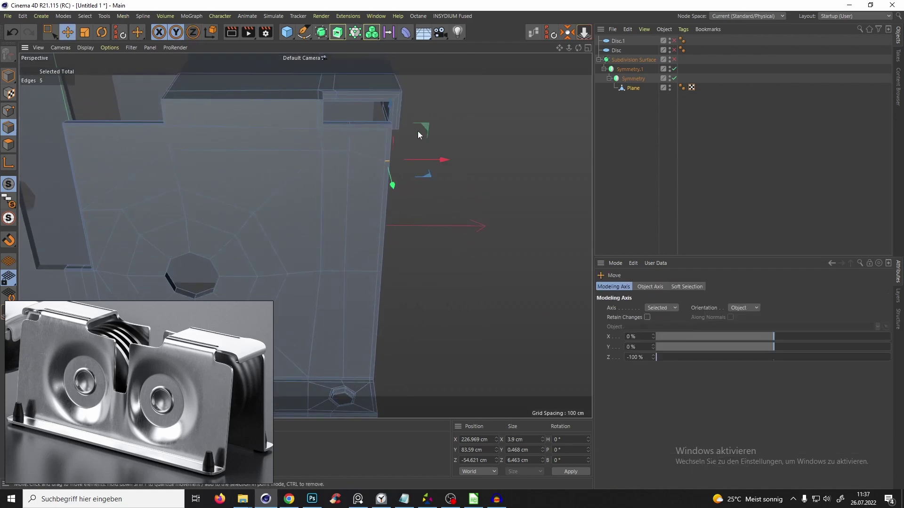
- Loop-cut lengthwise along the bracket's top plate at 58.191 % and view the smoothed bracket
right_click_drag(328, 213, 299, 230, "alt")
left_click_drag(298, 230, 347, 215, "alt")
key("q")
left_click(613, 188)
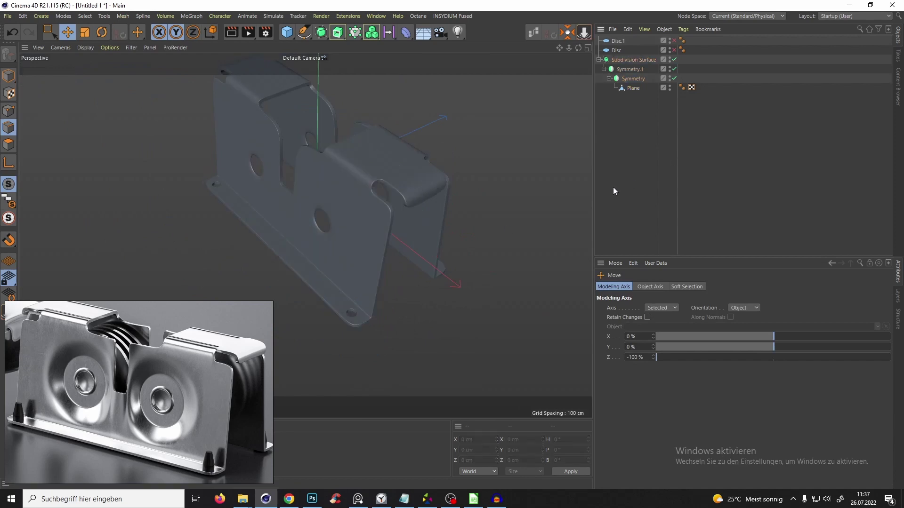
scroll(365, 190, "down", 3)
left_click_drag(365, 190, 378, 139, "alt")
left_click(630, 90)
key("q")
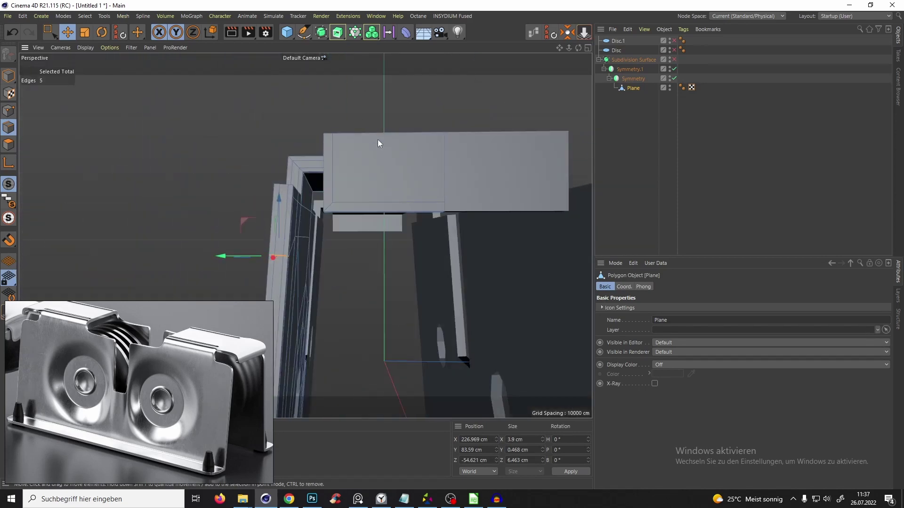
key("k")
key("l")
key("q")
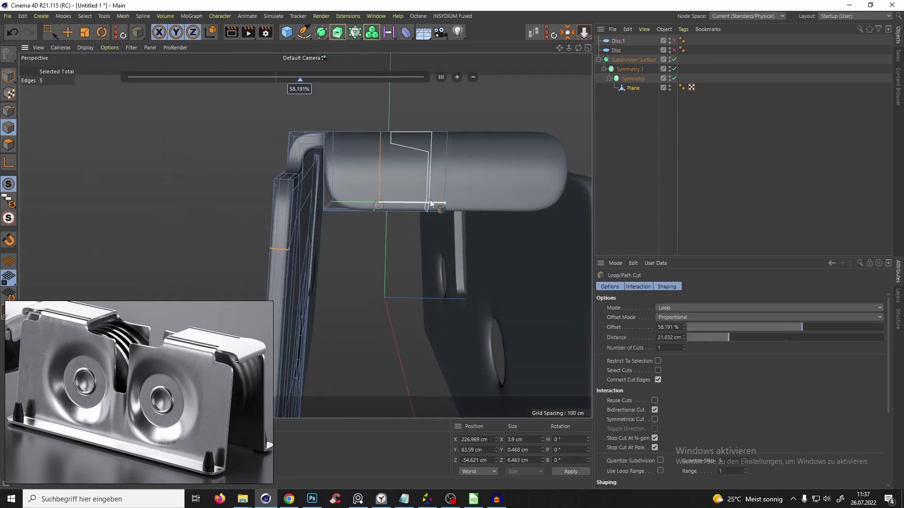
left_click_drag(471, 198, 329, 186, "alt")
right_click_drag(330, 186, 424, 186, "alt")
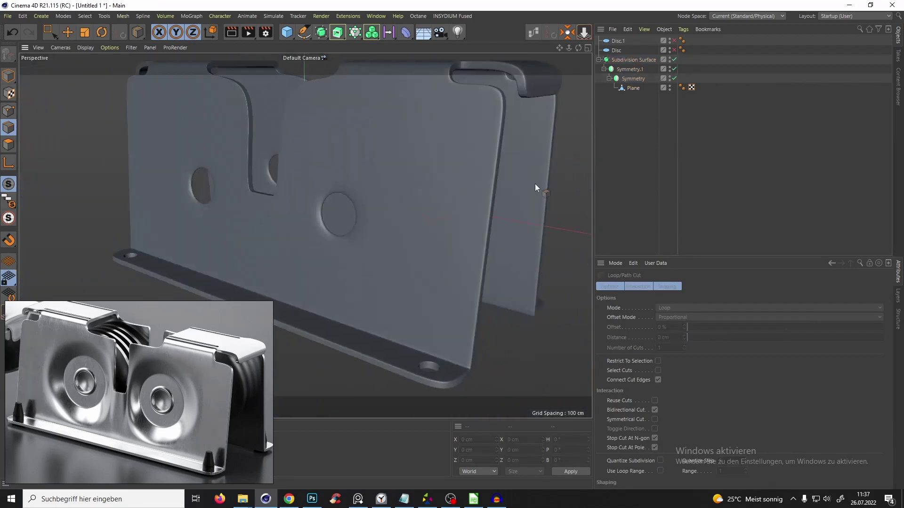
- Loop-cut the inner wall of the side plate's round hole at 23.382 %, close to its rim
left_click(632, 89)
key("q")
right_click_drag(321, 192, 343, 159, "alt")
left_click_drag(344, 159, 329, 183, "alt")
right_click_drag(329, 184, 327, 142, "alt")
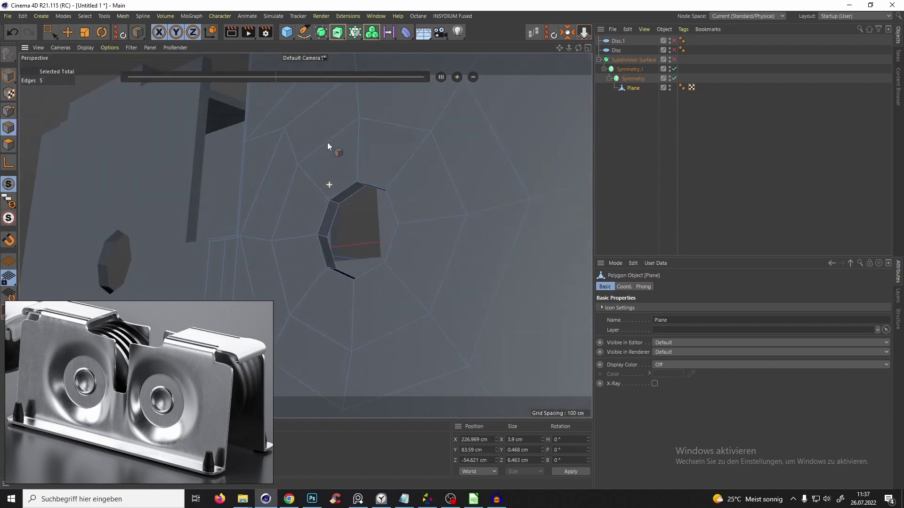
left_click_drag(327, 142, 363, 155, "alt")
right_click_drag(363, 155, 344, 188, "alt")
left_click_drag(345, 187, 360, 165, "alt")
right_click_drag(361, 165, 338, 173, "alt")
left_click_drag(338, 173, 349, 162, "alt")
right_click_drag(349, 163, 379, 105, "alt")
left_click_drag(380, 106, 349, 163, "alt")
right_click_drag(349, 163, 371, 157, "alt")
middle_click_drag(371, 157, 355, 124, "alt")
left_click_drag(354, 124, 347, 145, "alt")
left_click(12, 140)
left_click(11, 128)
left_click(345, 118)
key("q")
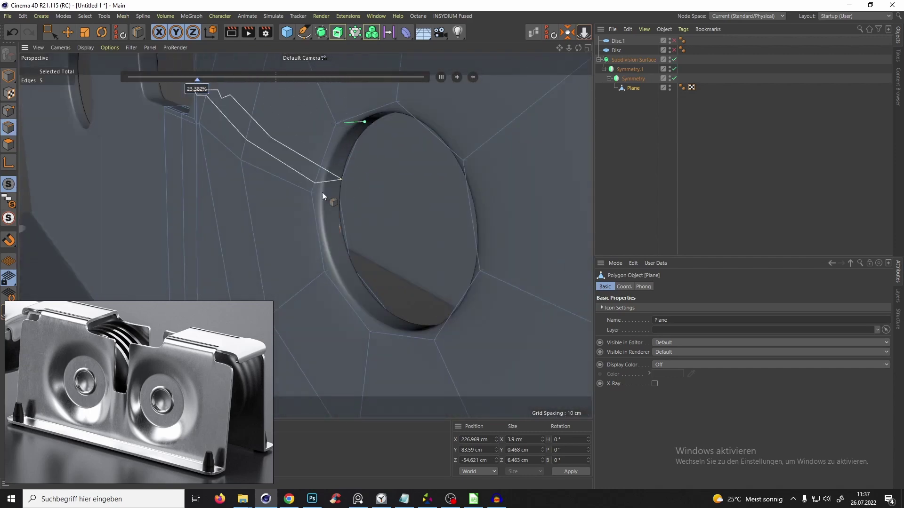
key("q")
key("e")
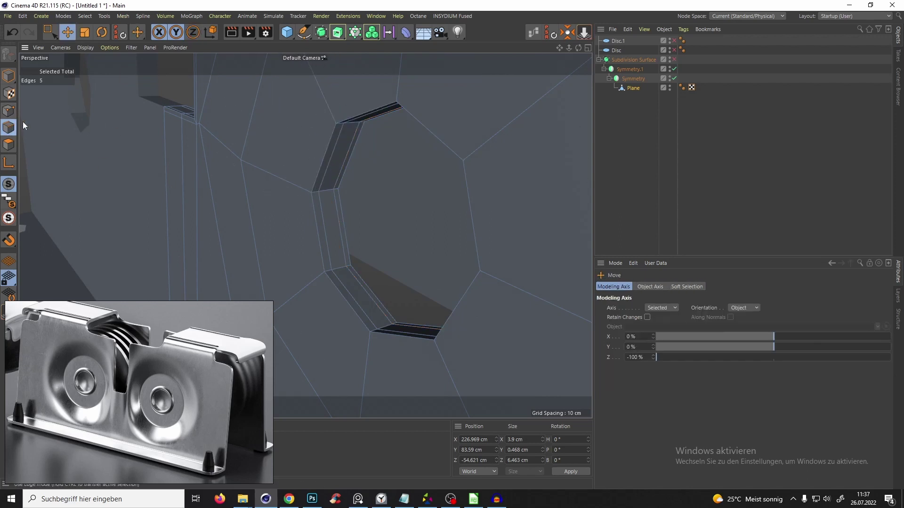
- Select the hole's rim loop on the plate's outer face and slide a cloned support loop outward with an offset of 1.89 cm
double_click(329, 149)
key("m")
key("o")
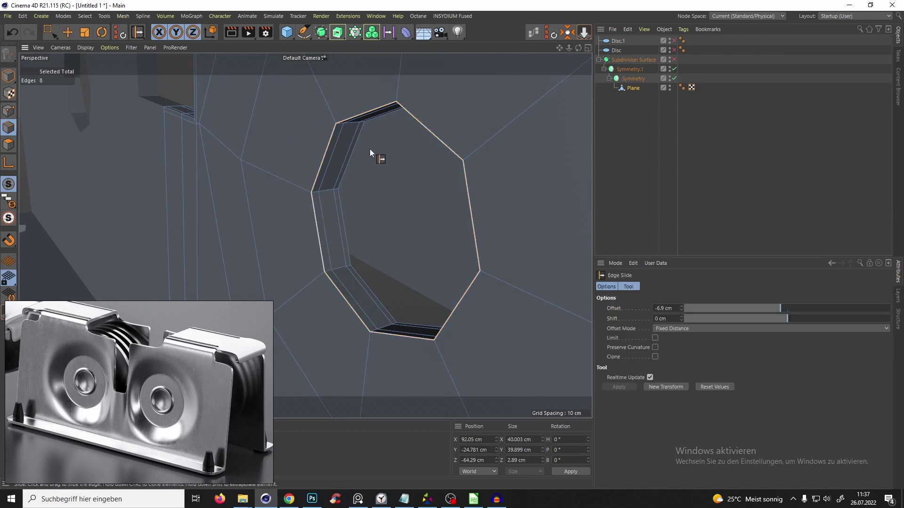
left_click_drag(345, 103, 431, 40)
left_click_drag(471, 165, 227, 166, "alt")
key("q")
key("q")
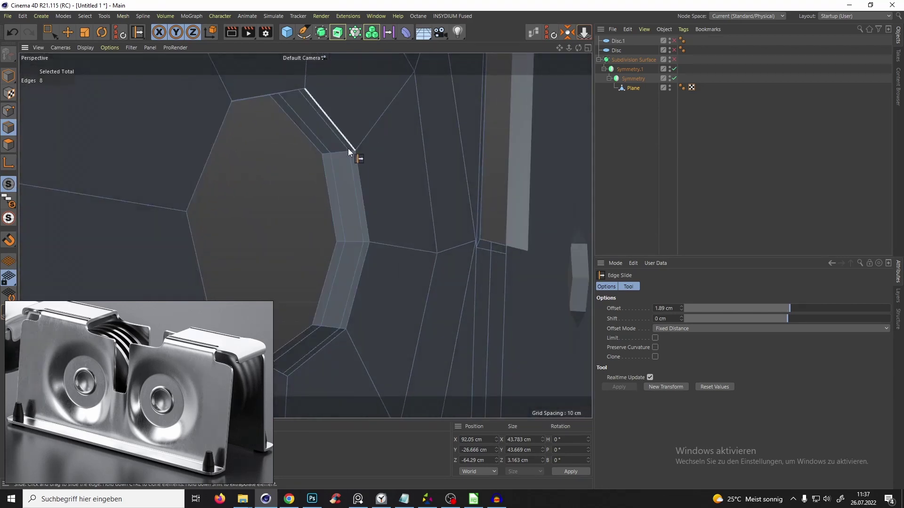
- Clone the hole's rim loop on the plate's inner face as a support loop with an edge-slide offset of -2.21 cm
scroll(351, 150, "up", 2)
double_click(351, 141)
left_click_drag(382, 148, 272, 236, "ctrl")
left_click_drag(363, 172, 479, 256, "alt")
key("q")
scroll(377, 188, "down", 6)
left_click_drag(358, 190, 330, 192, "alt")
key("q")
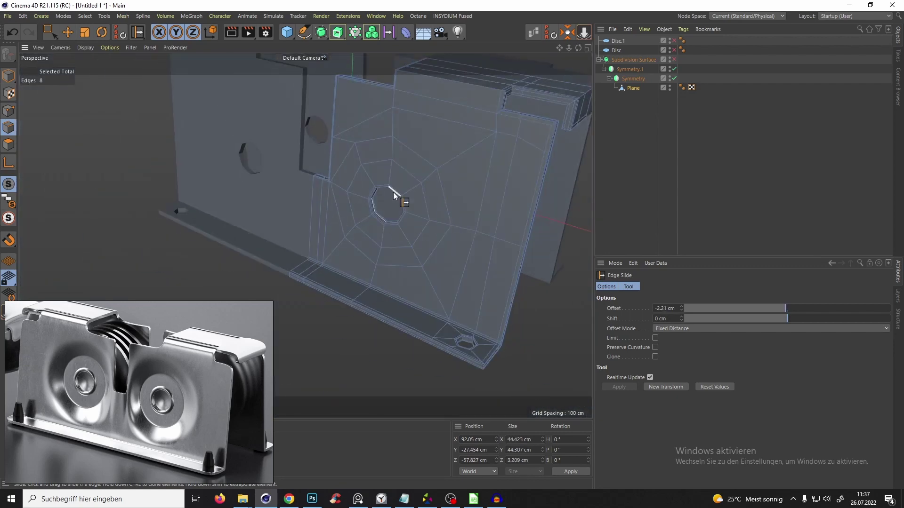
- Switch to polygon mode and loop-select the wide ring of faces around the round hole on the plate's outer face
left_click_drag(389, 185, 367, 165, "alt")
scroll(374, 159, "up", 3)
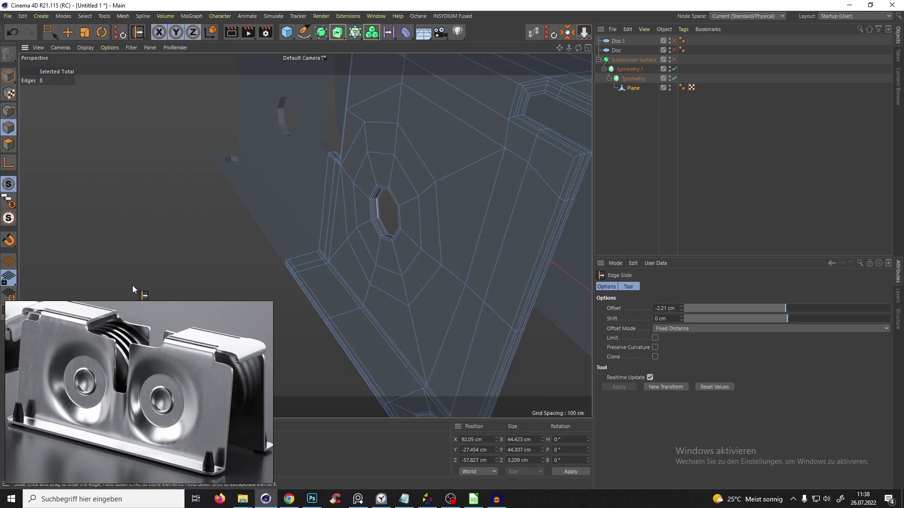
mouse_move(379, 194)
left_mouse_down("alt")
mouse_move(394, 192)
mouse_move(385, 174)
mouse_move(370, 201)
left_mouse_up("alt")
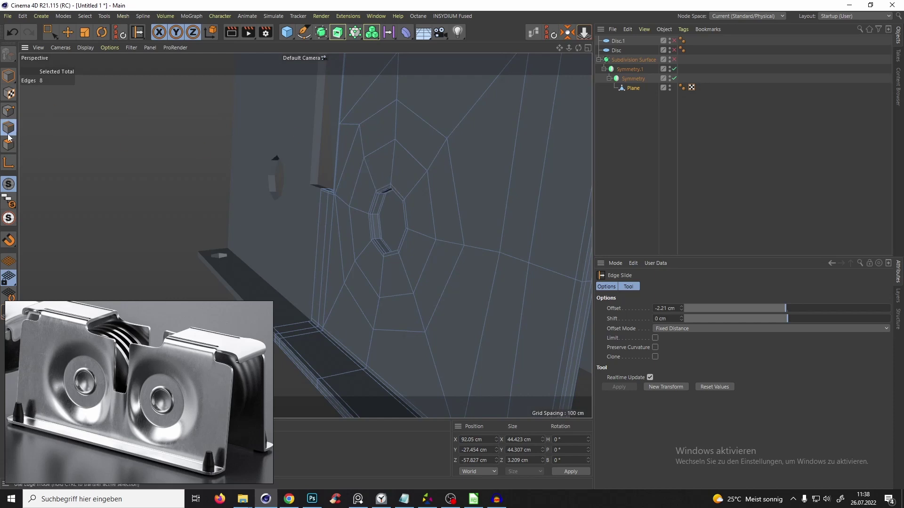
left_click_drag(304, 180, 368, 158, "alt")
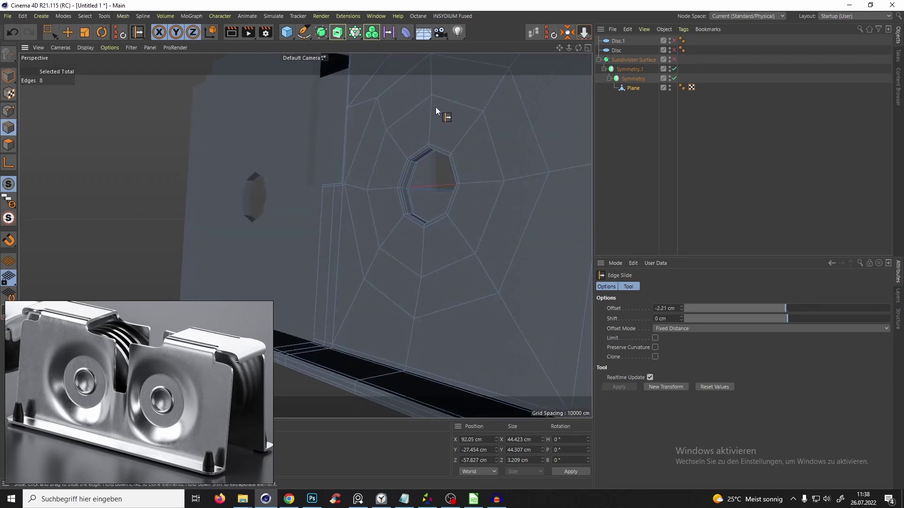
left_click(13, 143)
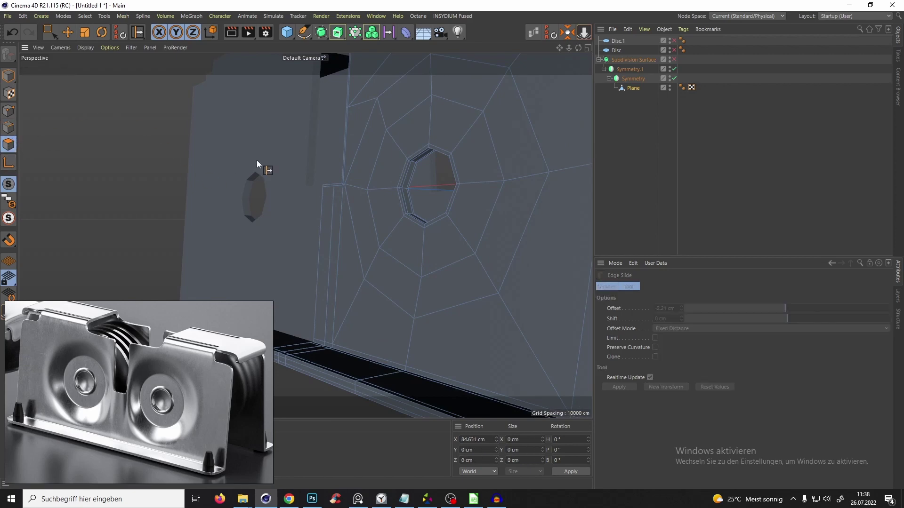
key("u")
key("l")
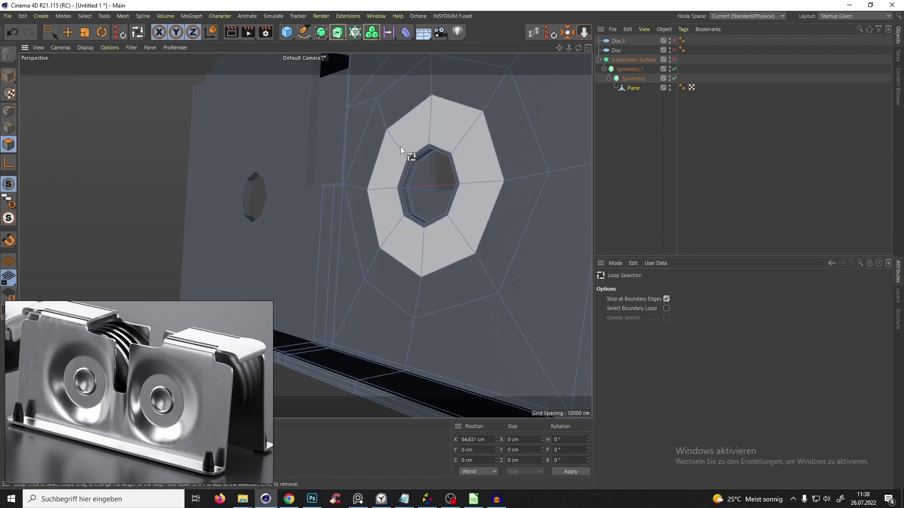
left_click_drag(399, 146, 421, 127, "alt")
left_click(401, 144, "shift")
left_click_drag(417, 168, 444, 157, "alt")
scroll(417, 168, "up", 5)
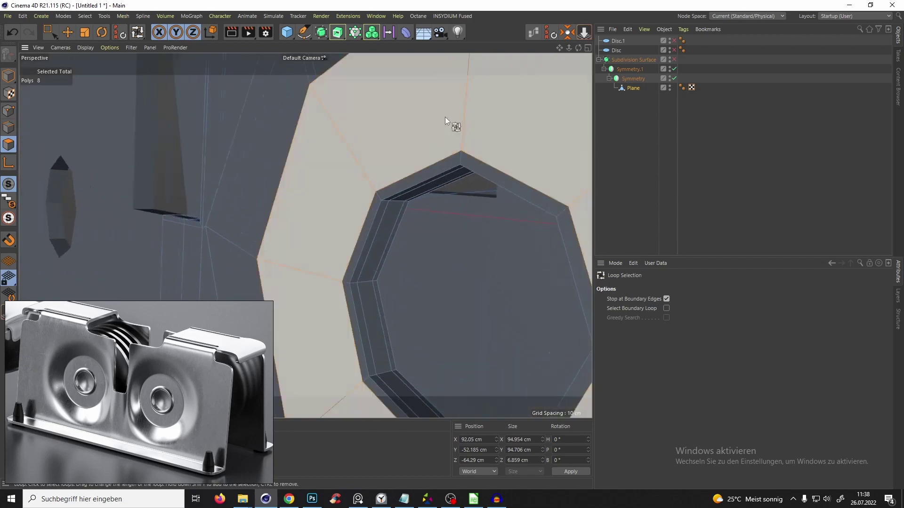
- Add the narrow polygon loops at the hole's outer rim to the selection
left_click(379, 198, "shift")
left_click(391, 202, "shift")
left_click_drag(394, 202, 373, 184, "alt")
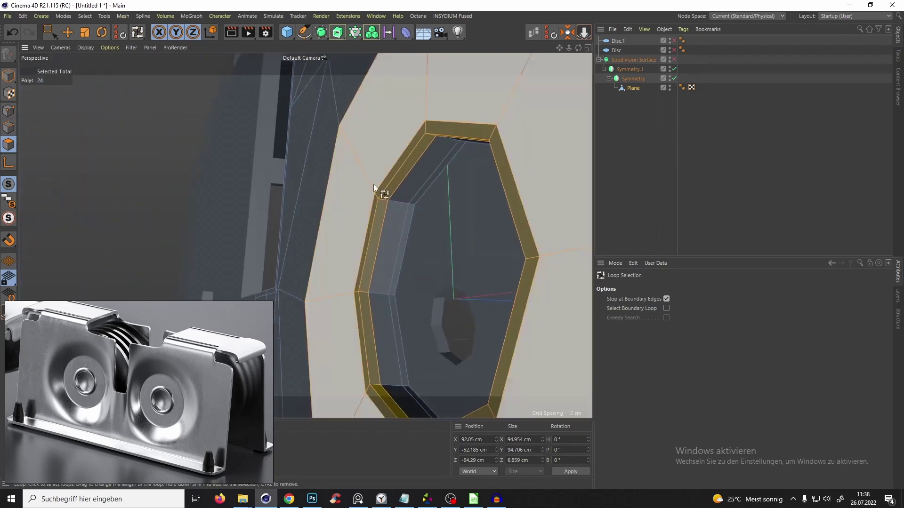
scroll(369, 176, "down", 4)
left_click_drag(394, 217, 419, 236, "alt")
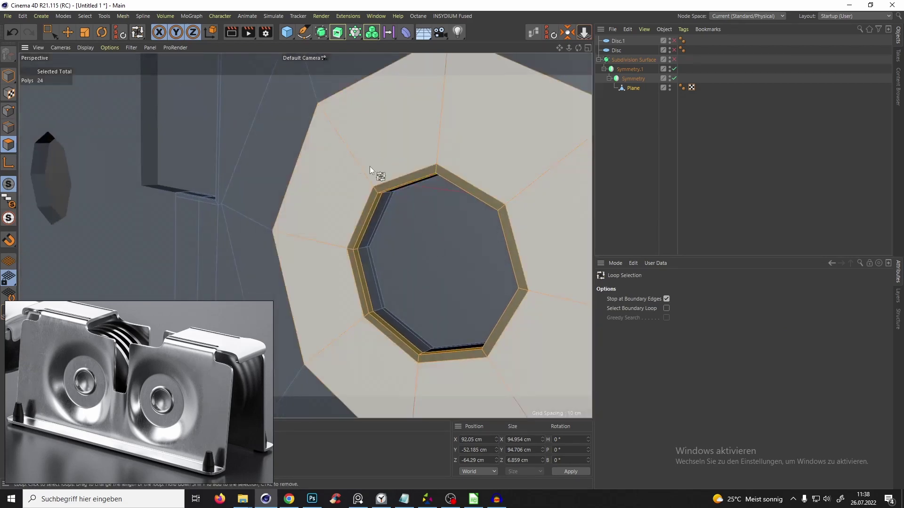
- Reselect only the wide ring around the hole and add the matching ring on the plate's inner face
left_click(343, 152)
scroll(409, 193, "down", 6)
left_click_drag(406, 180, 294, 168, "alt")
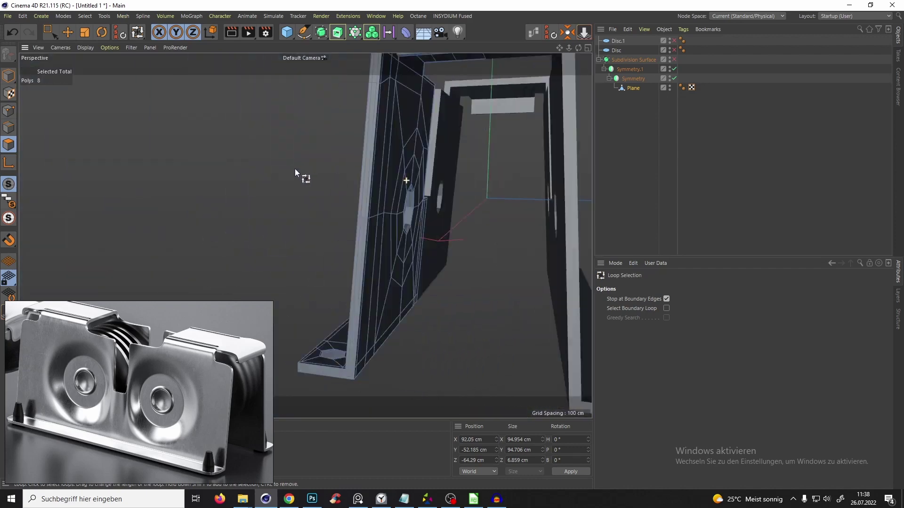
scroll(379, 173, "up", 2)
left_click_drag(379, 173, 398, 157, "alt")
right_click_drag(397, 157, 435, 138, "alt")
left_click(448, 191, "shift")
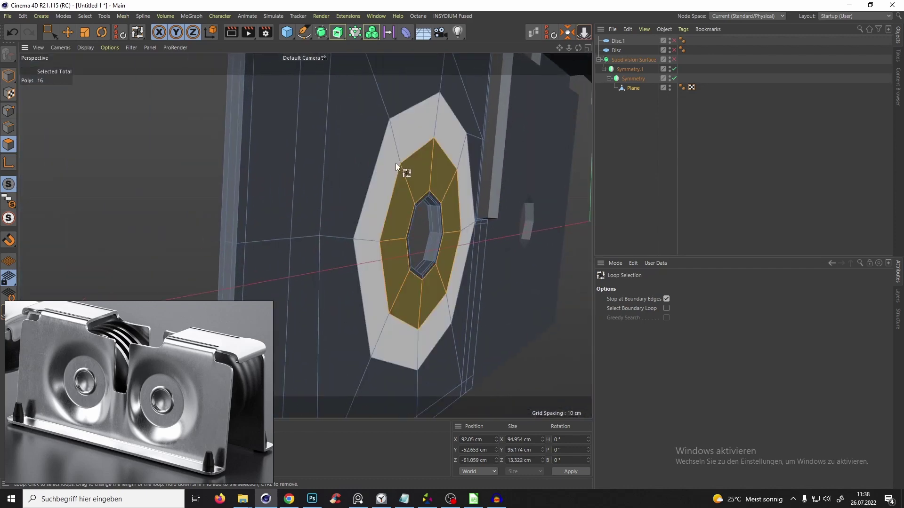
left_click_drag(396, 163, 406, 152, "alt")
- Use Fill Selection to add all rim and wall polygons of the hole between the two selected rings
left_click(85, 16)
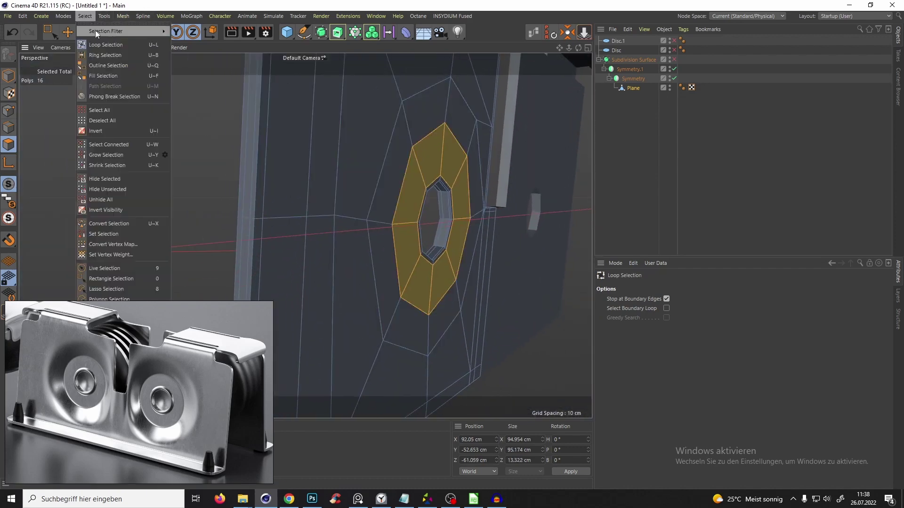
left_click(112, 77)
left_click_drag(414, 212, 437, 185, "alt")
right_click_drag(442, 207, 448, 242, "alt")
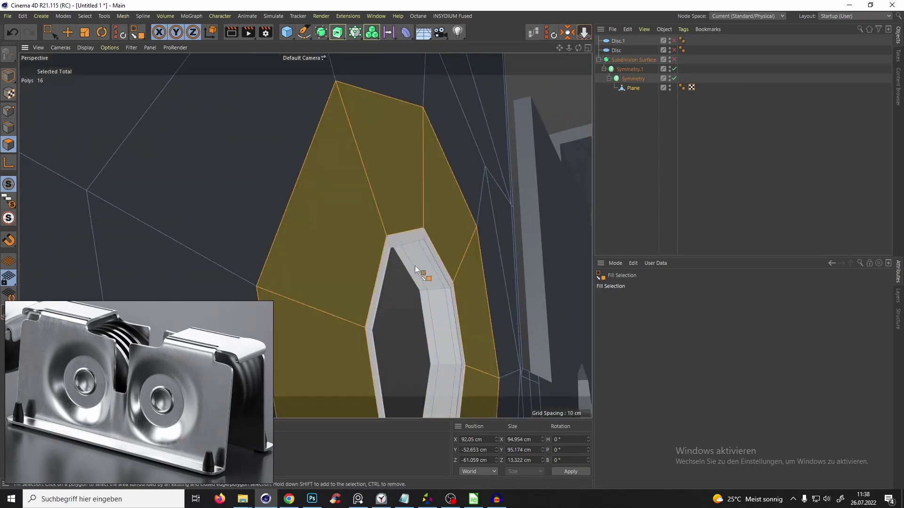
left_click_drag(414, 265, 321, 123, "alt")
left_click(333, 189, "shift")
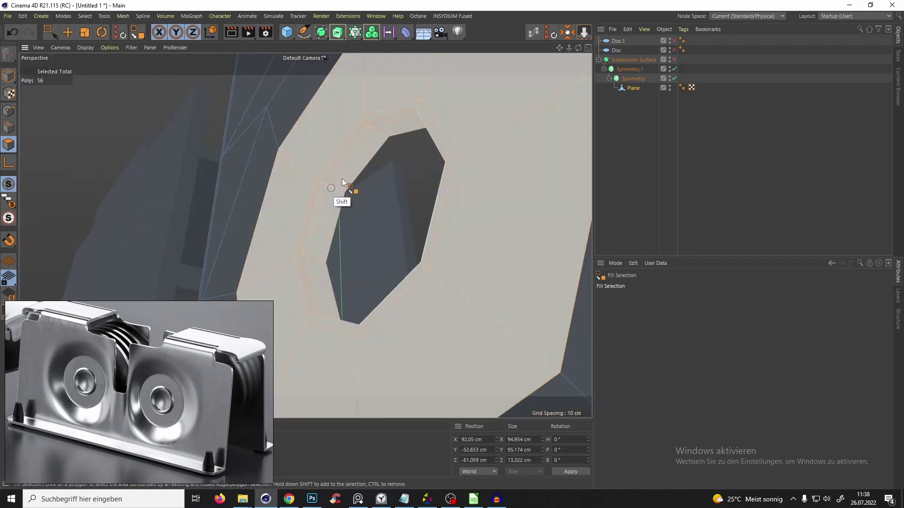
right_click_drag(342, 179, 321, 182, "alt")
mouse_move(321, 182)
left_mouse_down("alt")
mouse_move(326, 161)
mouse_move(324, 170)
left_mouse_up("alt")
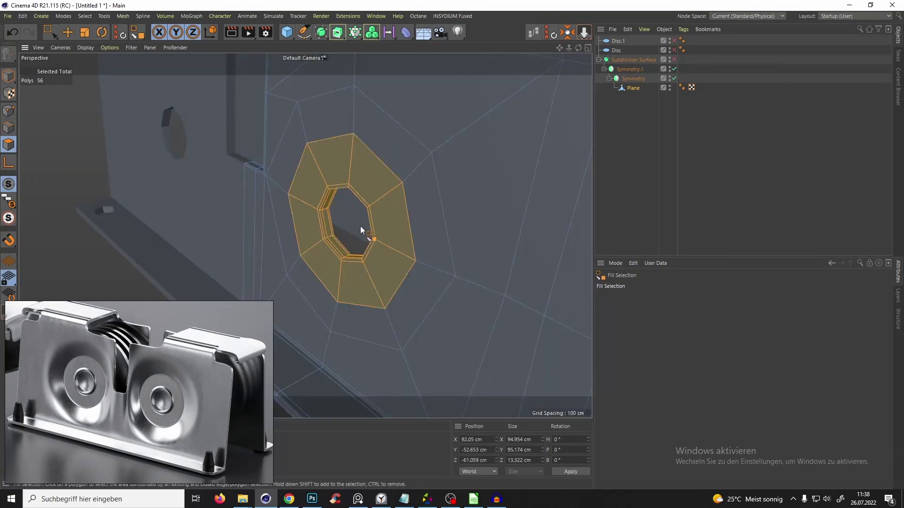
- Try pushing the selected hole polygons inward to a Z position of -48.732 cm, preview the smoothed dish and undo the move
key("e")
right_click_drag(359, 226, 320, 227, "alt")
left_click_drag(329, 228, 306, 231, "alt")
left_click_drag(346, 272, 323, 267, "alt")
key("q")
left_click_drag(332, 184, 405, 197, "alt")
scroll(343, 194, "up", 5)
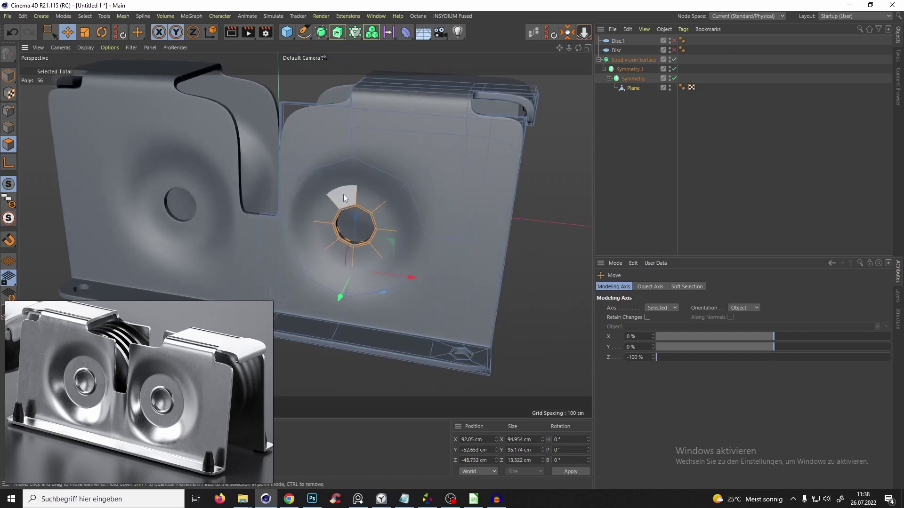
key("q")
scroll(325, 179, "up", 3)
left_click_drag(293, 184, 342, 194, "alt")
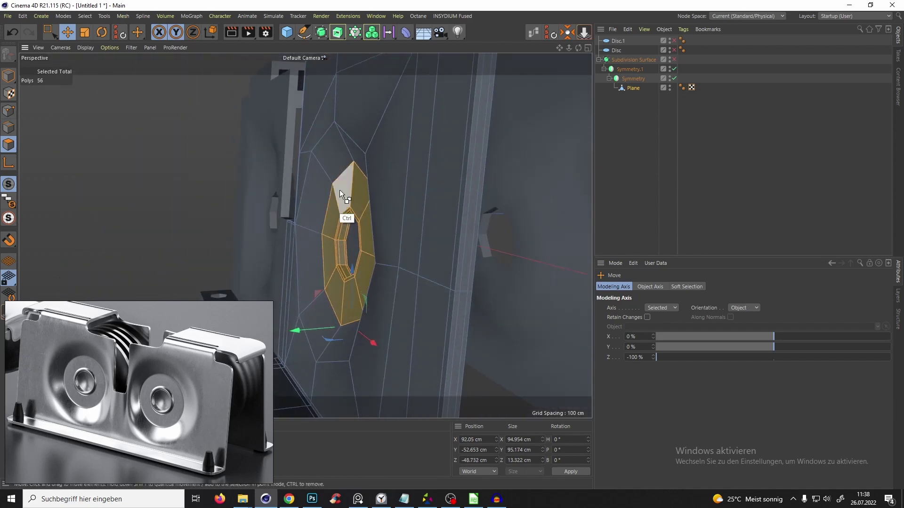
key("ctrl+z")
- Push the selected hole polygons inward to a Z position of -52.466 cm and compare the smoothed dish with the reference
left_click_drag(301, 334, 309, 336)
left_click_drag(312, 204, 409, 254, "alt")
key("q")
scroll(361, 203, "down", 4)
scroll(385, 204, "up", 4)
left_click_drag(385, 204, 394, 189, "alt")
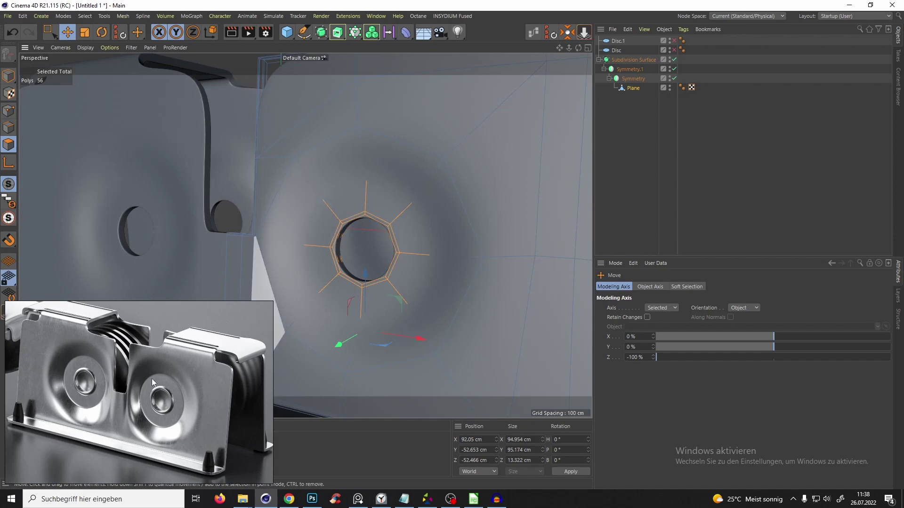
scroll(349, 190, "up", 4)
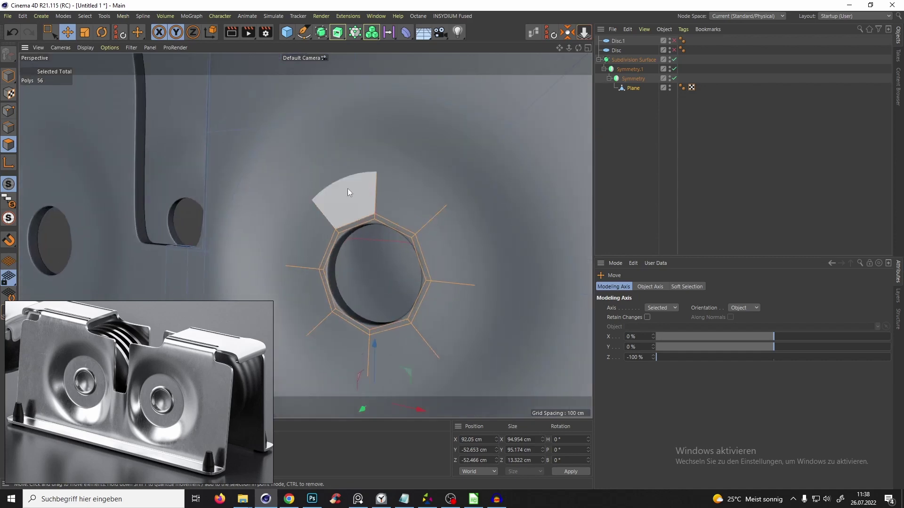
left_click_drag(347, 188, 397, 178, "alt")
- Cut a support loop just inside the outer edge of the flat ring around the hole, at an offset of about 3.5 %
key("q")
scroll(352, 187, "up", 3)
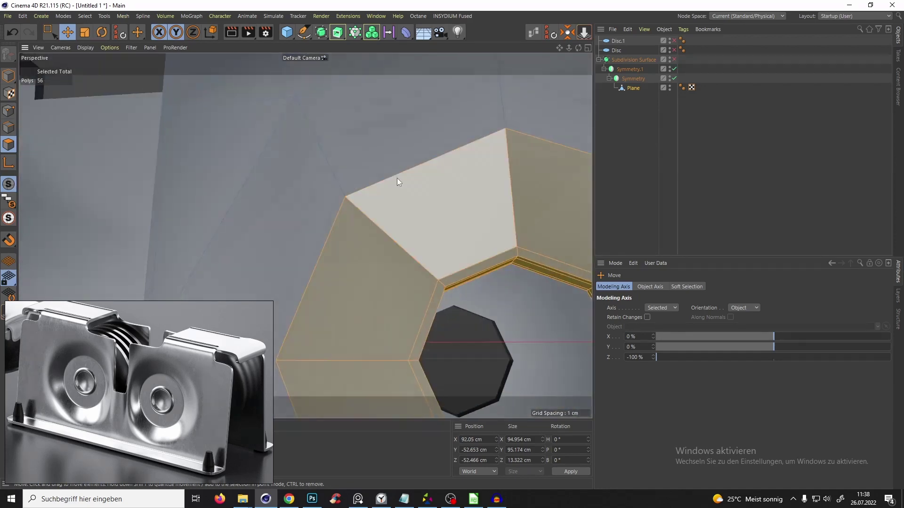
left_click_drag(332, 213, 374, 159, "alt")
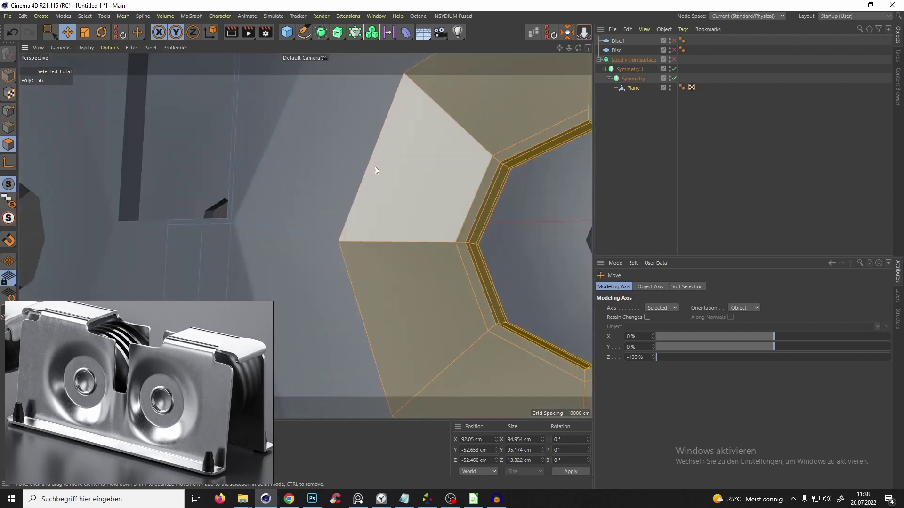
key("k")
key("l")
right_click(388, 153)
left_click(384, 159)
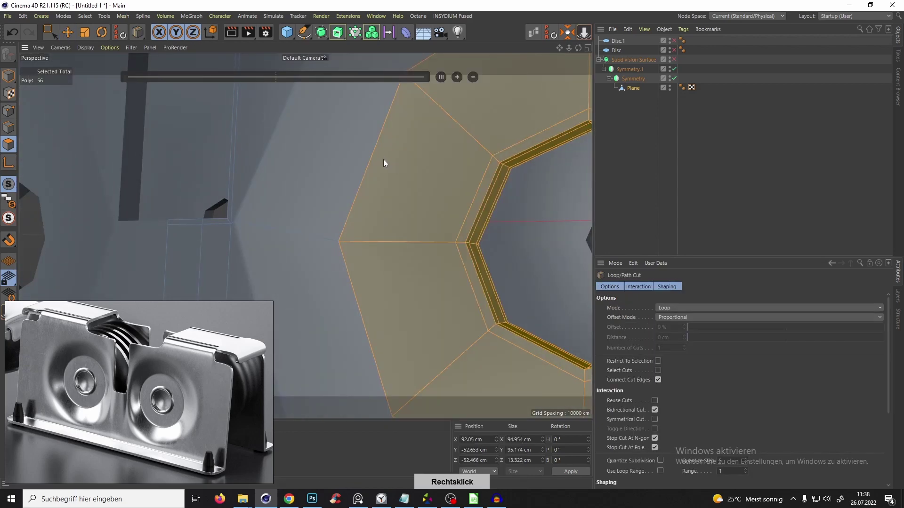
right_click(383, 159)
left_click(382, 157)
left_click_drag(383, 156, 355, 192, "alt")
scroll(348, 194, "down", 2)
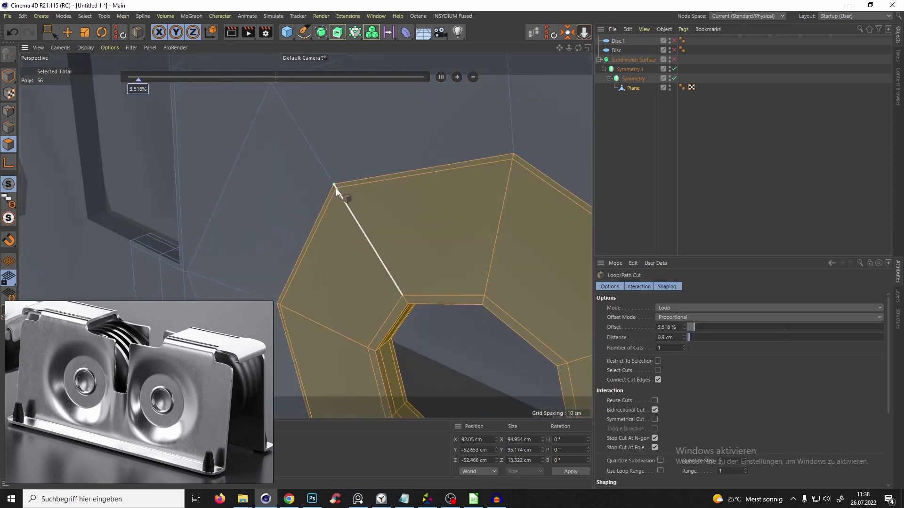
- Cut a second support loop just outside the flat ring's outer edge at about 94.9 % and compare the smoothed dish with the reference
left_click(335, 188)
scroll(336, 187, "up", 5)
scroll(357, 155, "down", 5)
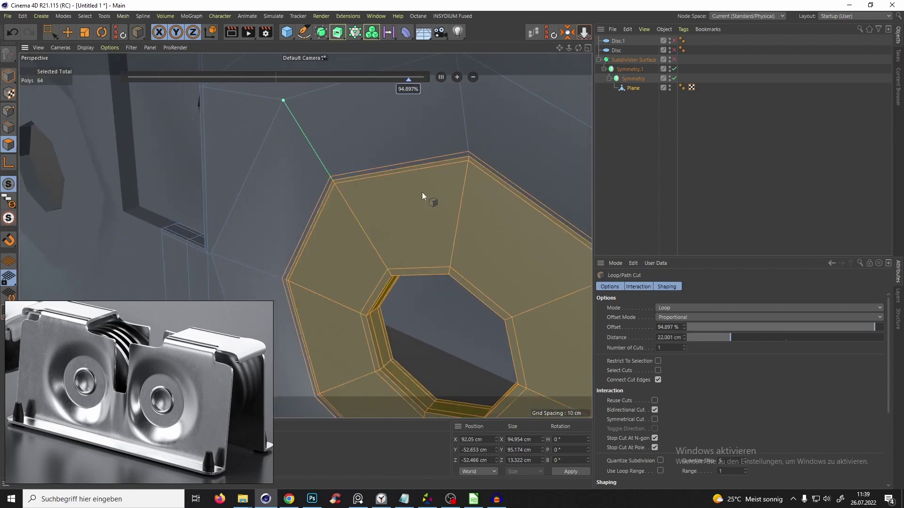
scroll(347, 230, "down", 3)
left_click(656, 173)
scroll(492, 202, "down", 5)
mouse_move(480, 228)
left_mouse_down("alt")
mouse_move(442, 239)
mouse_move(487, 244)
left_mouse_up("alt")
scroll(526, 213, "up", 3)
left_click_drag(538, 199, 533, 174, "alt")
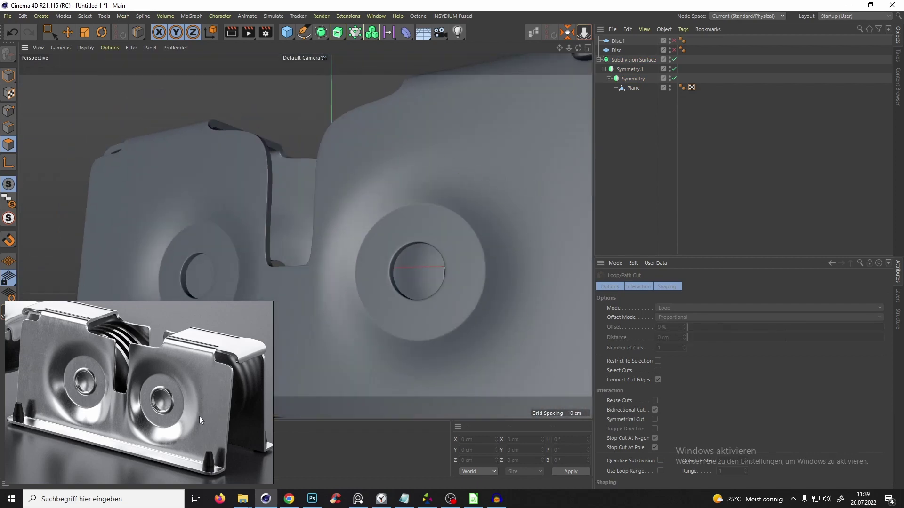
- Try a tight loop cut just outside the dish's outer rim at about 96.4 % and preview the smoothed result
left_click(628, 89)
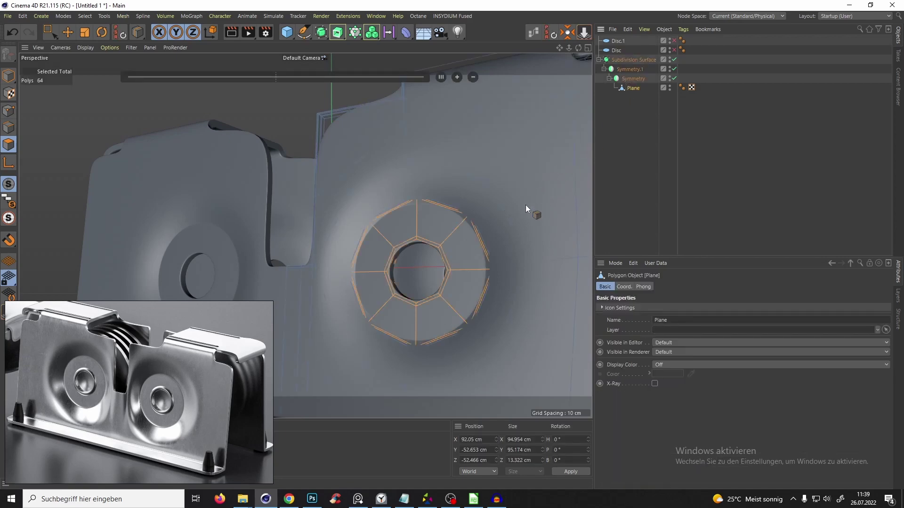
left_click_drag(525, 204, 454, 182, "alt")
scroll(455, 160, "up", 3)
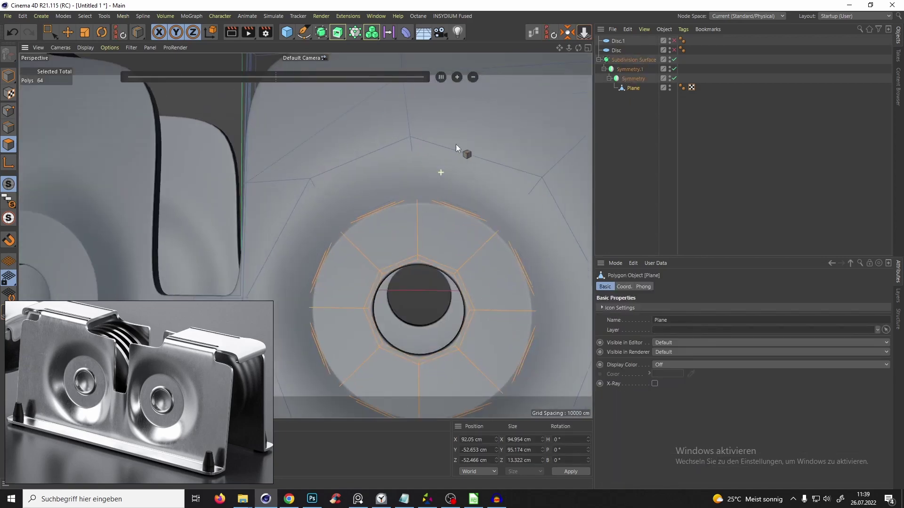
key("q")
scroll(416, 141, "up", 2)
left_click(411, 134)
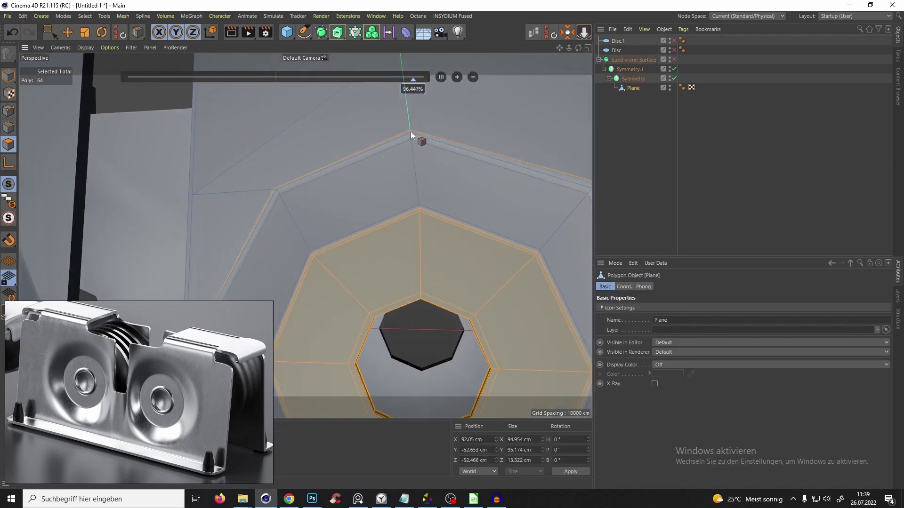
key("q")
left_click_drag(411, 132, 495, 173, "alt")
scroll(471, 165, "down", 3)
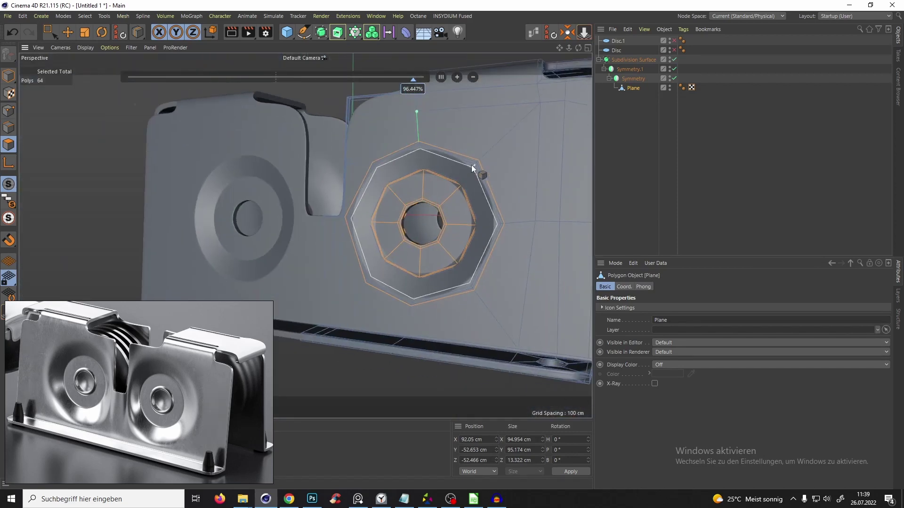
scroll(496, 154, "up", 4)
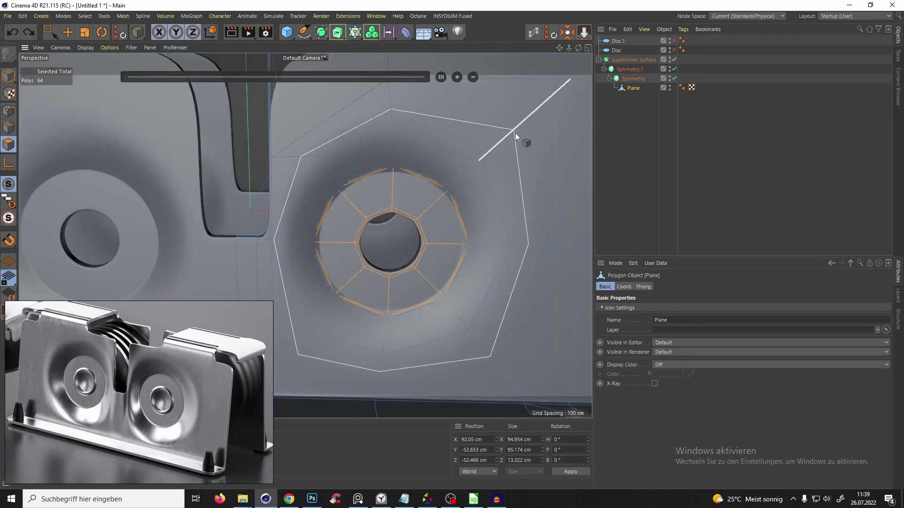
- Cut a wider loop around the outside of the dish at about 69.9 % and preview the smoothed dishes
left_click(506, 136)
key("q")
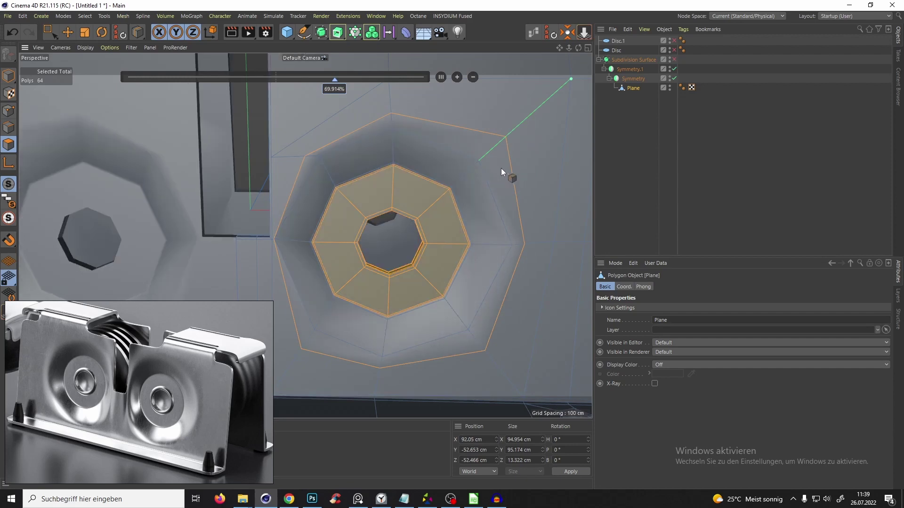
left_click_drag(501, 168, 435, 164, "alt")
key("q")
left_click(657, 190)
scroll(495, 194, "down", 4)
left_click_drag(495, 194, 528, 198, "alt")
scroll(493, 216, "up", 3)
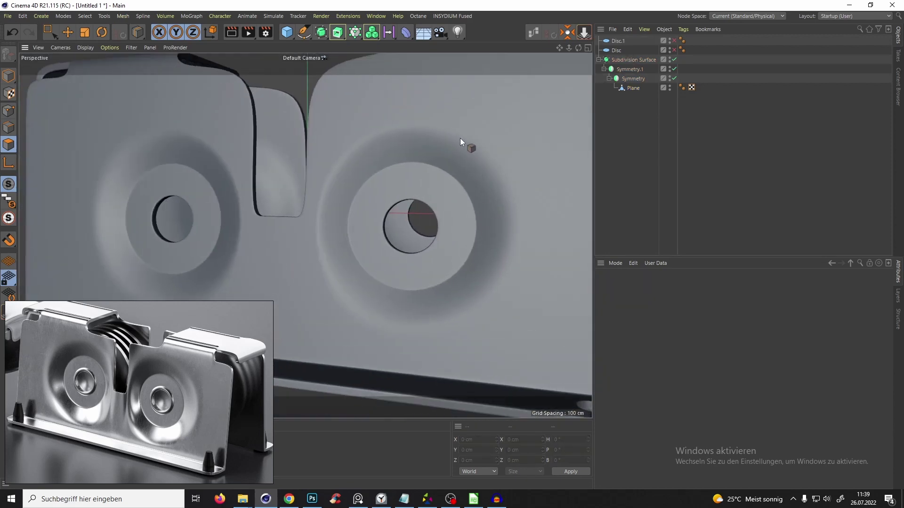
- Examine the dish topology and the whole smoothed bracket, comparing them with the reference images
left_click(628, 88)
key("q")
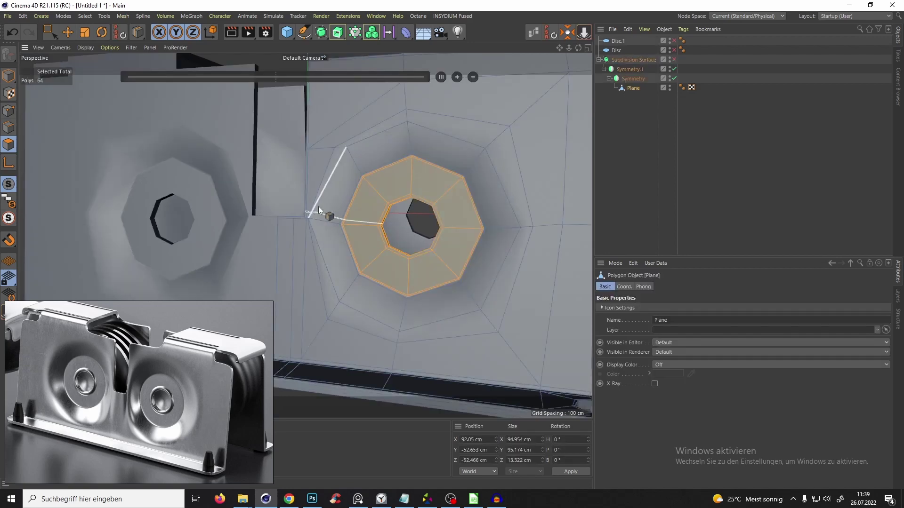
scroll(302, 221, "up", 4)
scroll(310, 255, "down", 6)
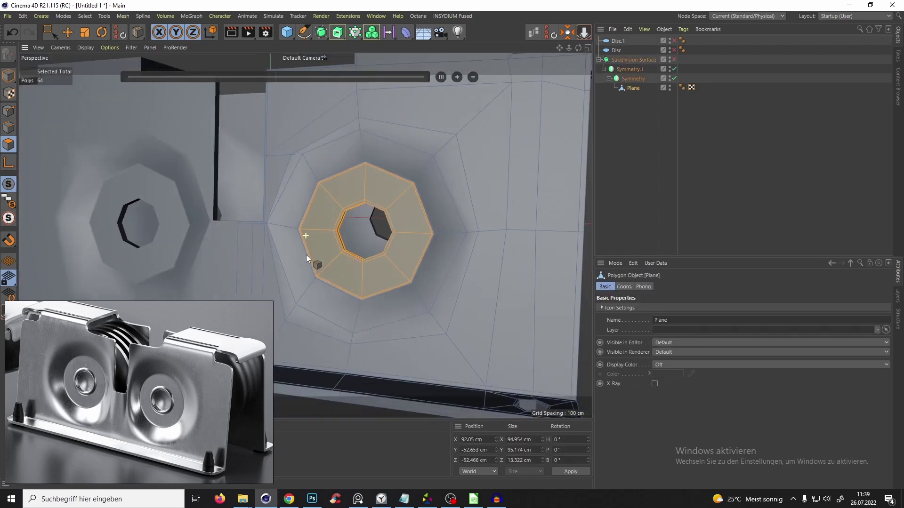
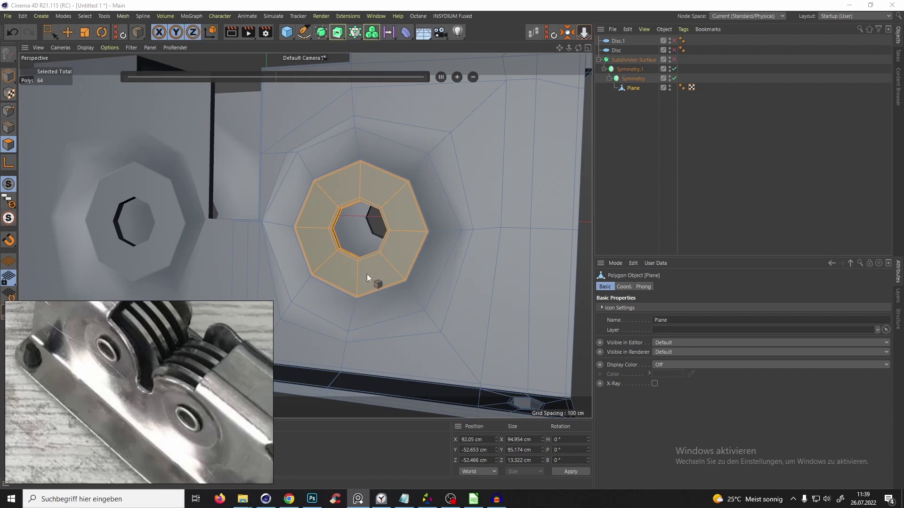
left_click(640, 145)
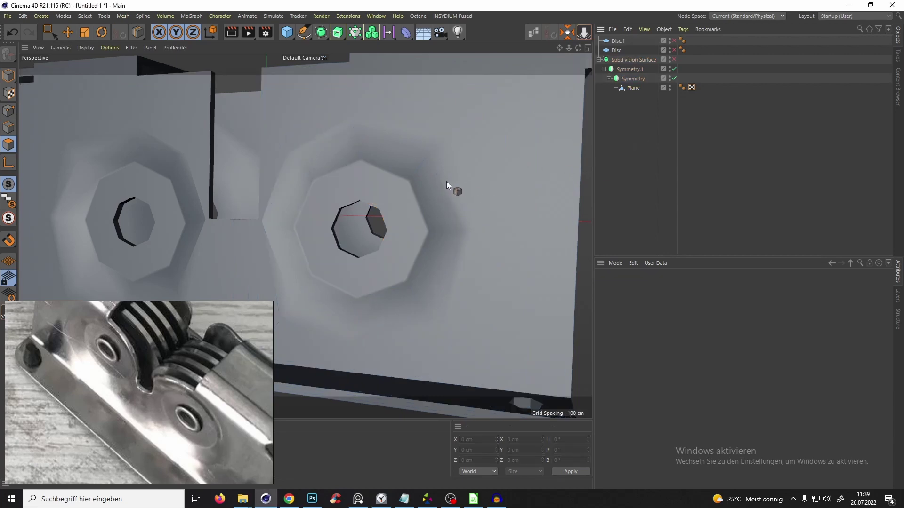
left_click(636, 88)
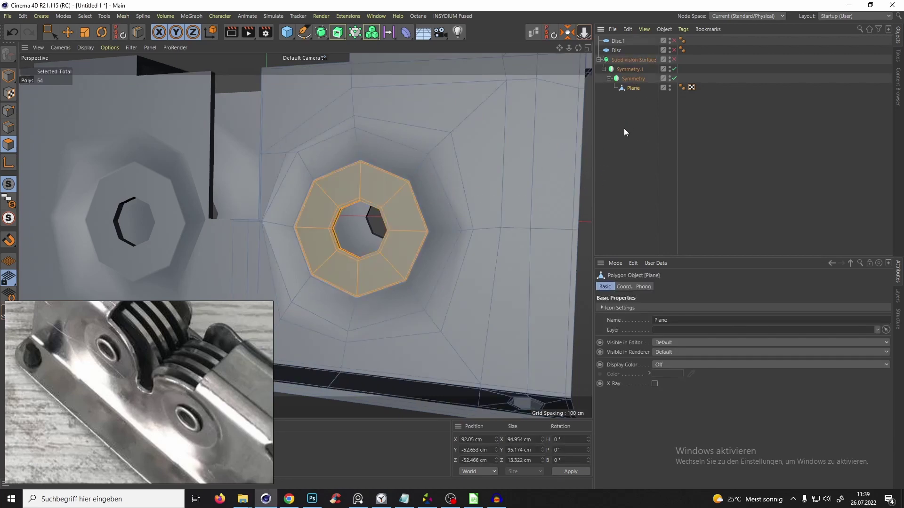
key("q")
scroll(462, 169, "down", 5)
key("e")
mouse_move(501, 157)
left_mouse_down("alt")
mouse_move(464, 155)
mouse_move(522, 88)
mouse_move(478, 111)
mouse_move(421, 203)
left_mouse_up("alt")
left_click(614, 167)
scroll(485, 129, "up", 4)
scroll(421, 203, "down", 2)
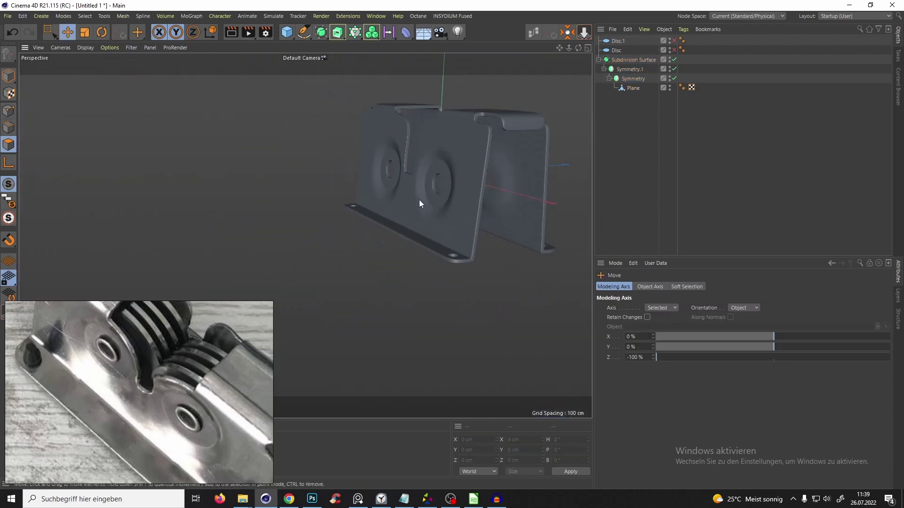
scroll(151, 420, "down", 3)
scroll(89, 417, "up", 4)
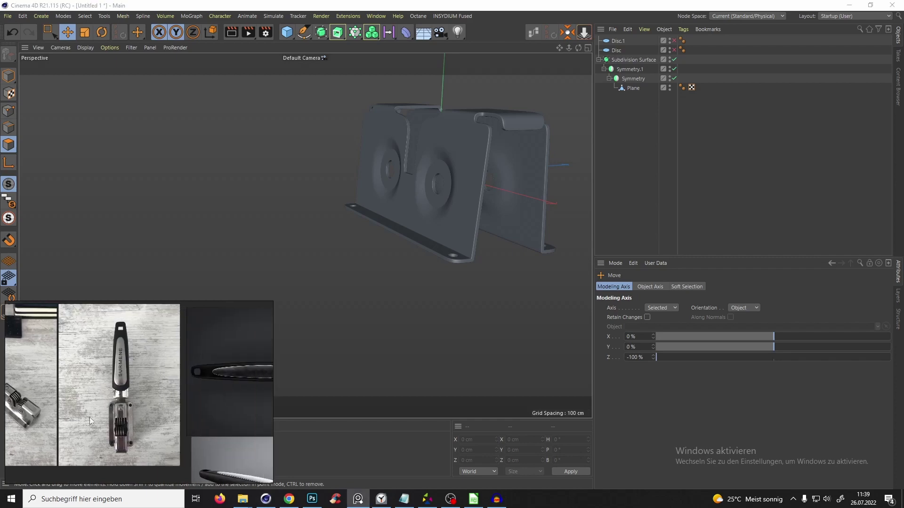
scroll(163, 389, "up", 6)
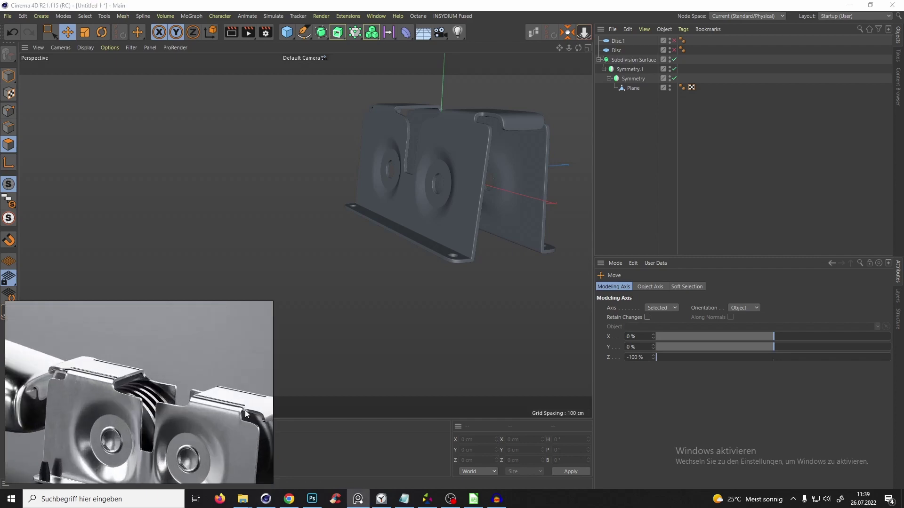
left_click(450, 499)
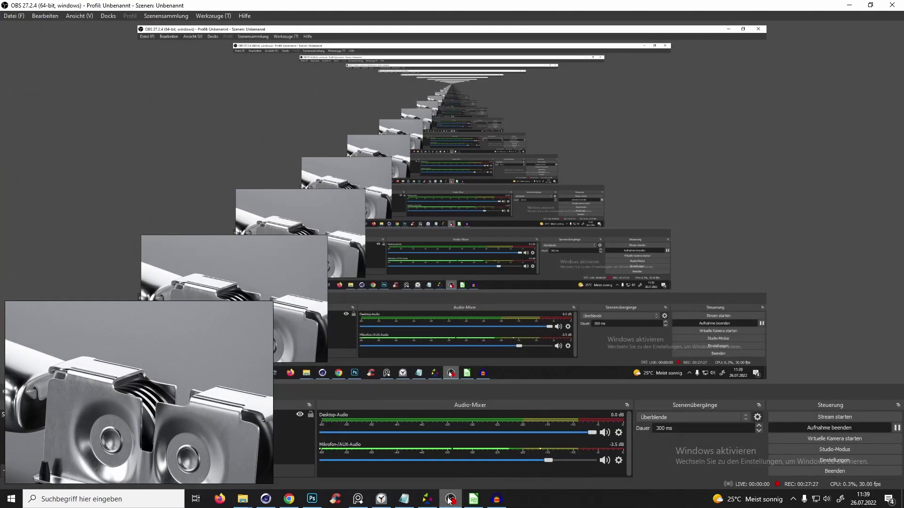
left_click(449, 499)
scroll(227, 423, "down", 4)
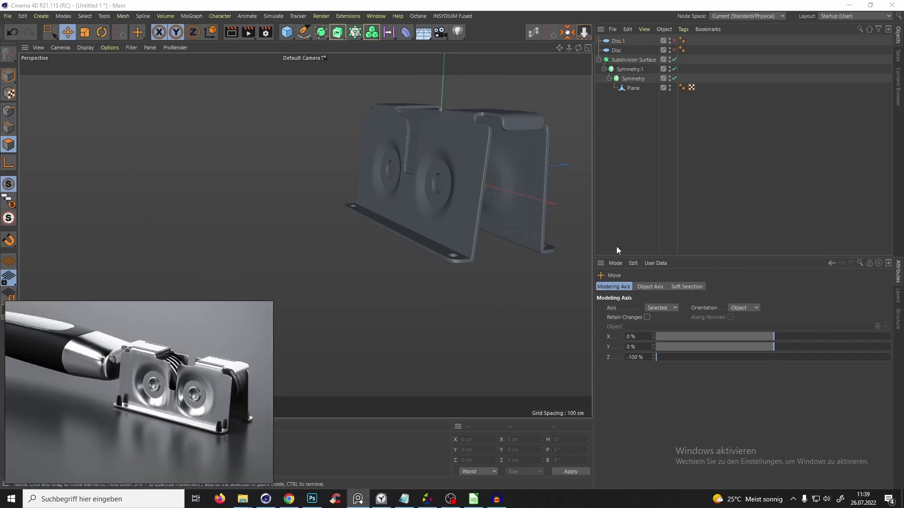
left_click_drag(533, 163, 355, 177, "alt")
left_click_drag(406, 206, 397, 226, "alt")
- Loop-select all polygon rings of the hole's inner wall on the Plane object, replacing the previous selection
left_click(631, 88)
key("q")
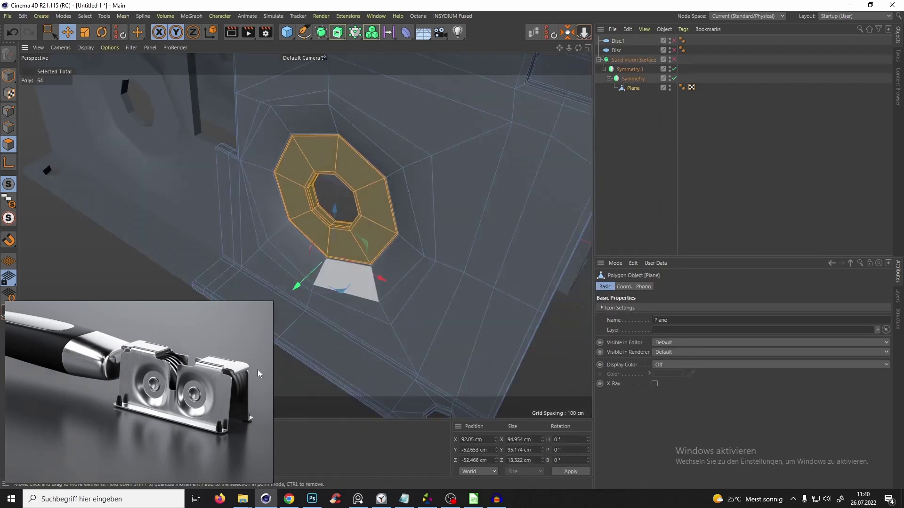
middle_click_drag(322, 203, 364, 244, "alt")
left_click_drag(363, 245, 352, 201, "alt")
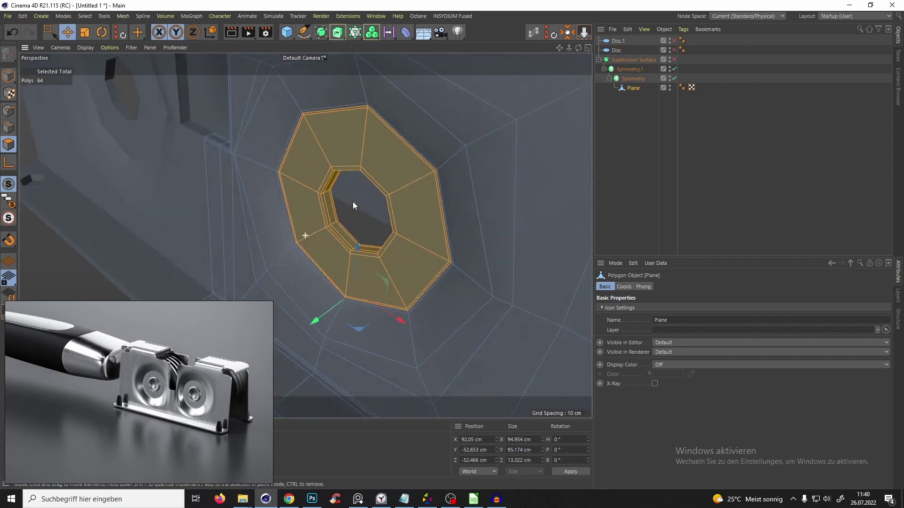
scroll(351, 150, "up", 6)
key("q")
mouse_move(346, 141)
left_mouse_down("alt")
mouse_move(347, 196)
mouse_move(354, 134)
left_mouse_up("alt")
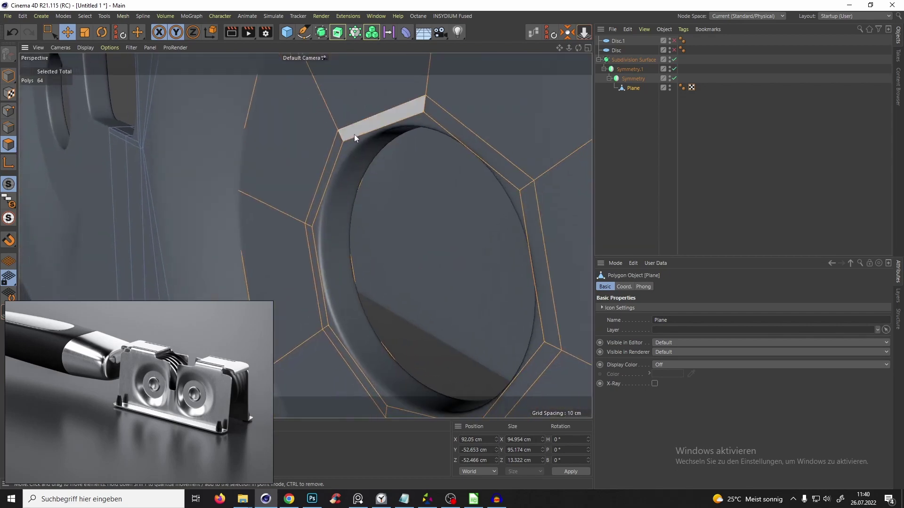
scroll(355, 141, "down", 3)
key("q")
left_click_drag(360, 168, 365, 148, "alt")
scroll(361, 165, "up", 5)
key("u")
key("l")
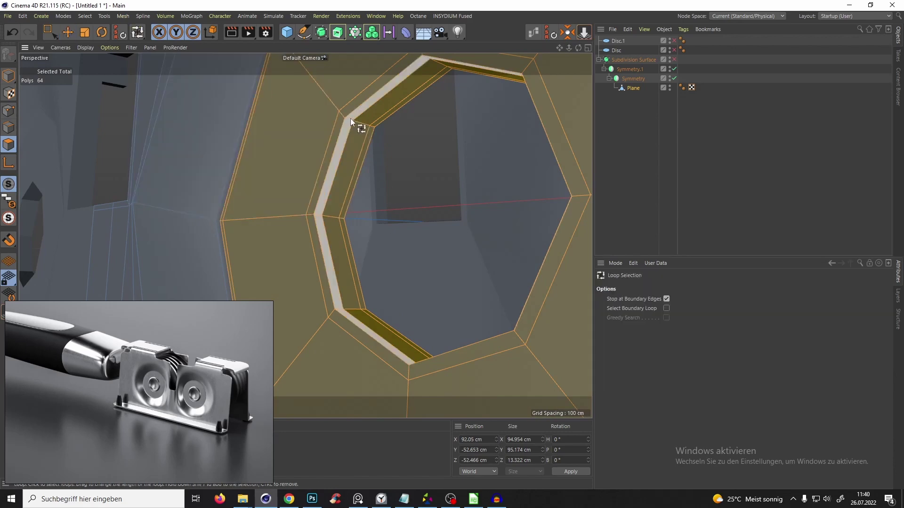
left_click(361, 128)
left_click(372, 124, "shift")
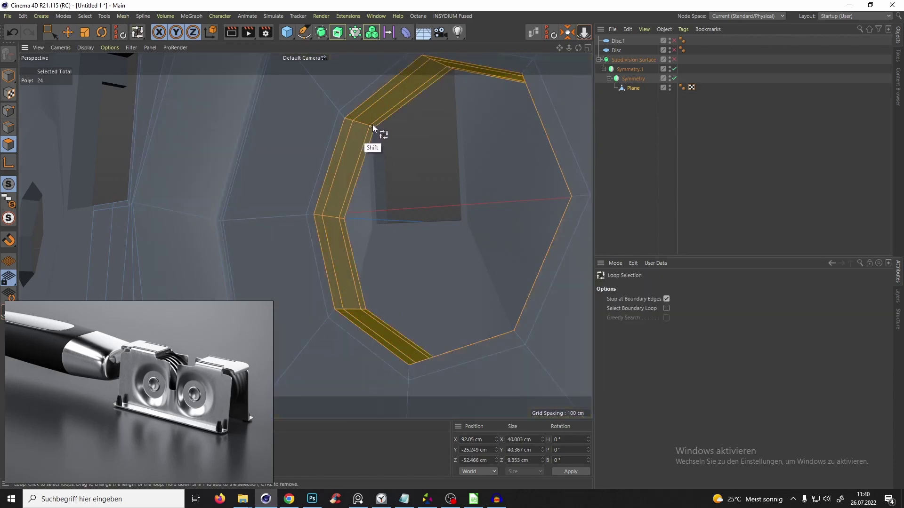
- Split the selected hole wall polygons off into a separate object
left_click_drag(372, 124, 345, 137, "alt")
scroll(365, 128, "down", 2)
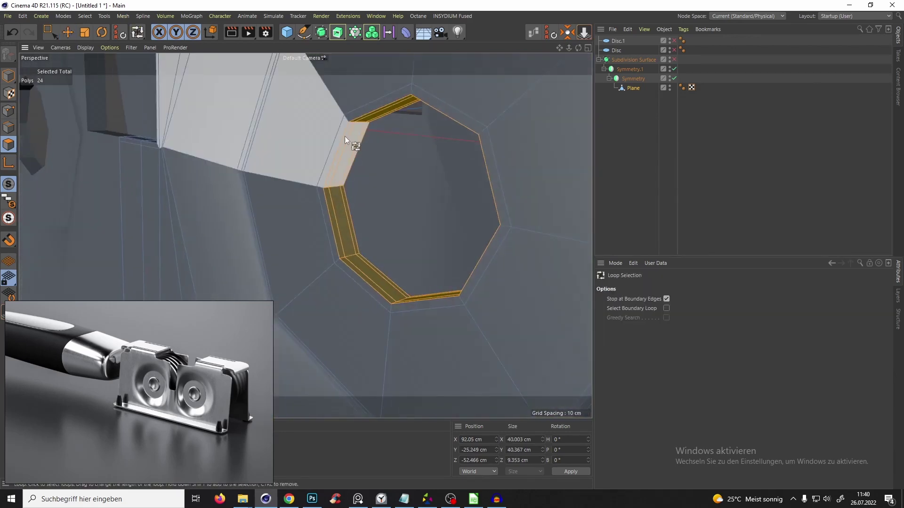
scroll(361, 128, "up", 4)
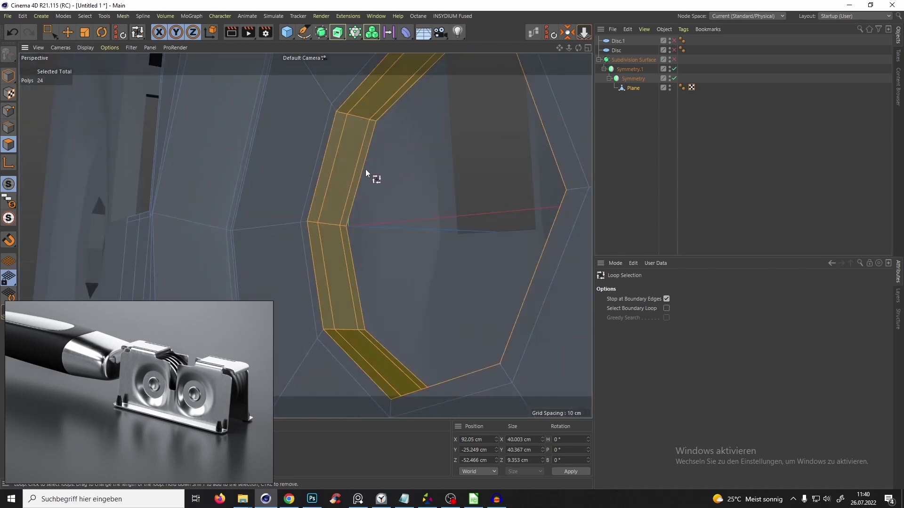
key("u")
key("p")
key("p")
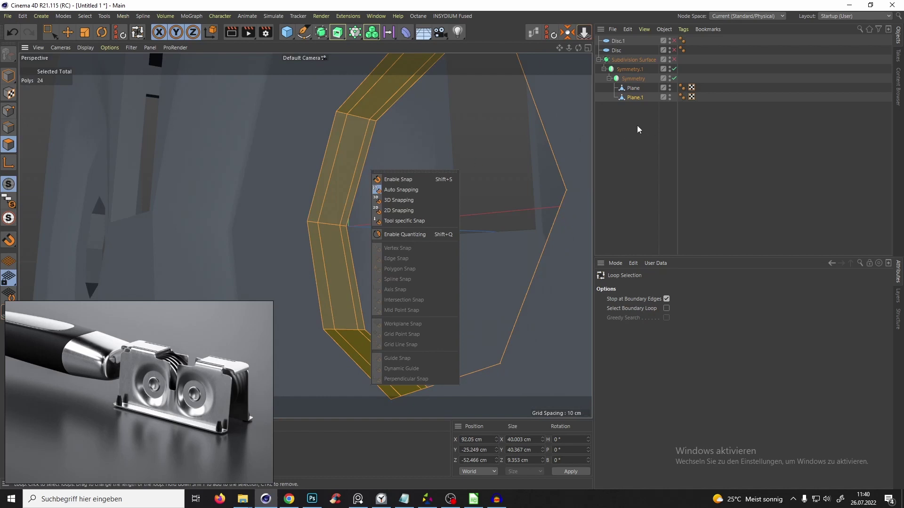
right_click(445, 165)
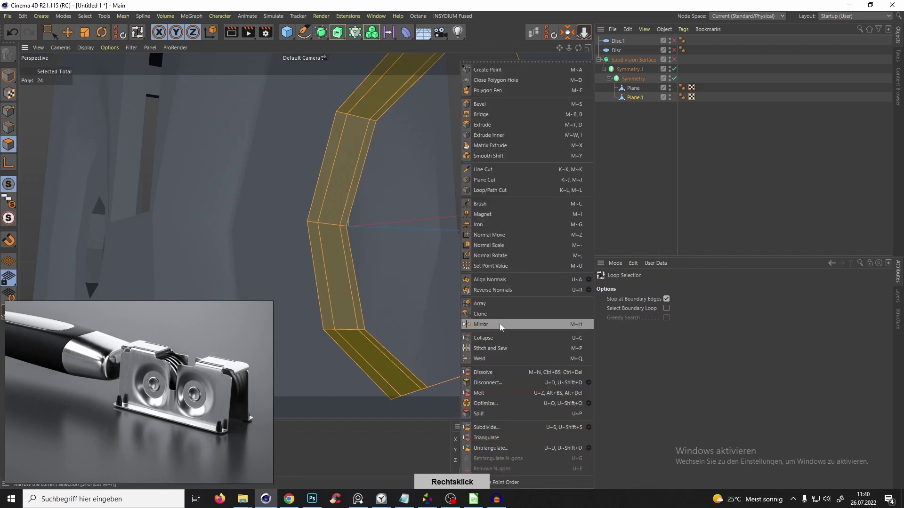
scroll(400, 163, "down", 5)
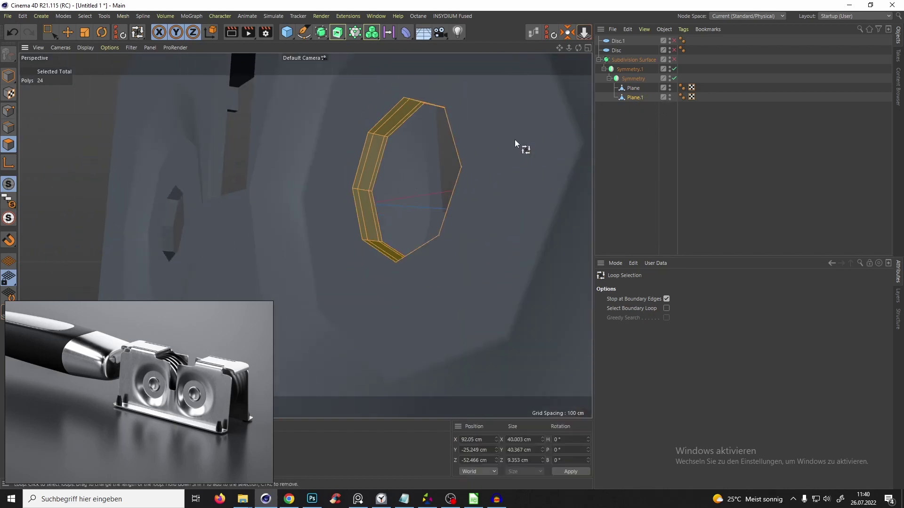
- Loop-select the two edge loops running around the middle of Plane.1's hole wall and dissolve them
left_click_drag(515, 139, 388, 147, "alt")
left_click_drag(363, 155, 377, 108, "alt")
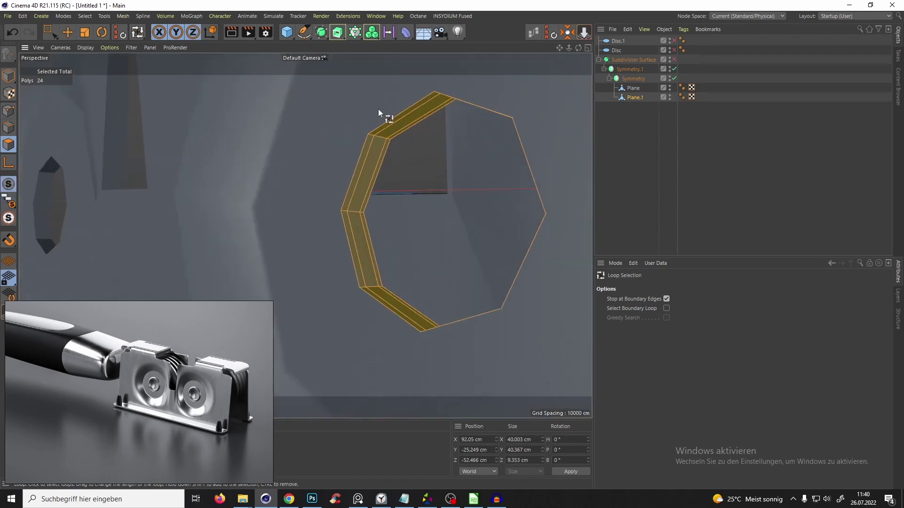
left_click(8, 127)
key("e")
left_click(371, 157)
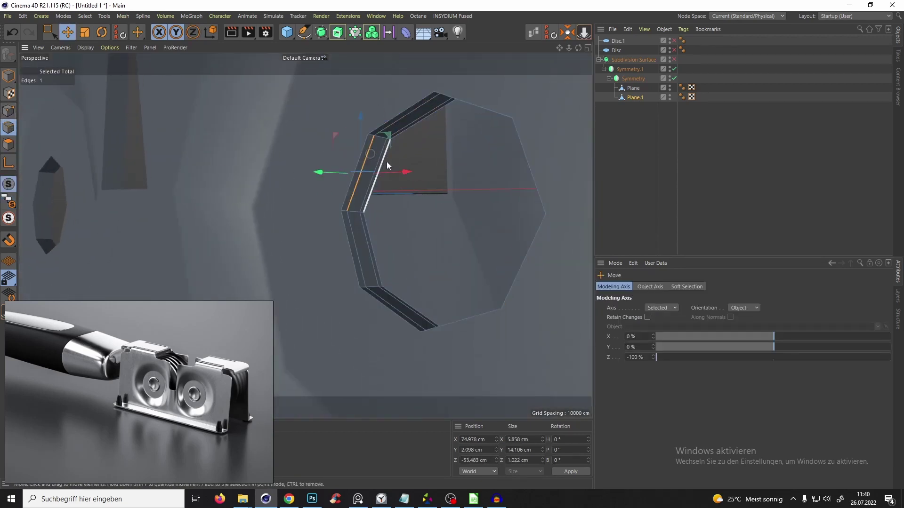
double_click(380, 150)
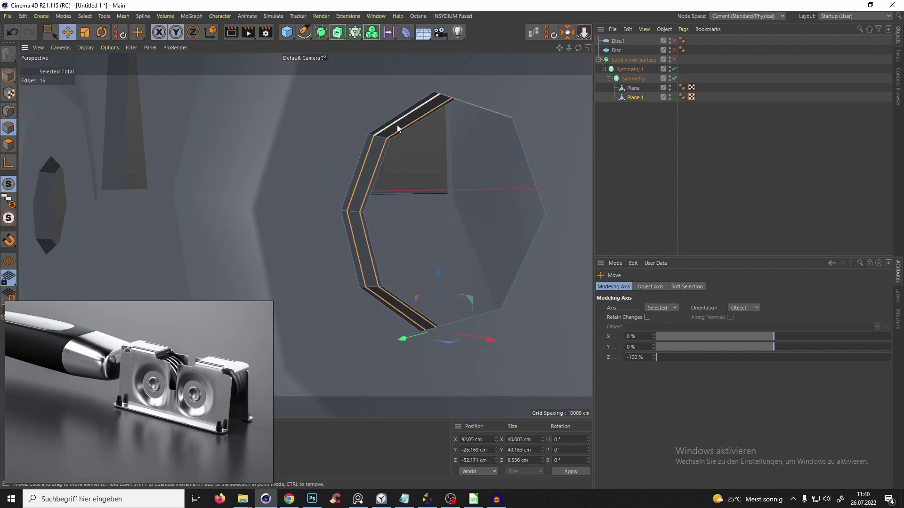
key("ctrl+BackSpace")
- Loop-select the outward-facing boundary edges of the split-off hole wall and show the model shaded with lines
scroll(361, 149, "down", 3)
left_click_drag(360, 149, 351, 193, "alt")
scroll(357, 128, "up", 3)
left_click(363, 152)
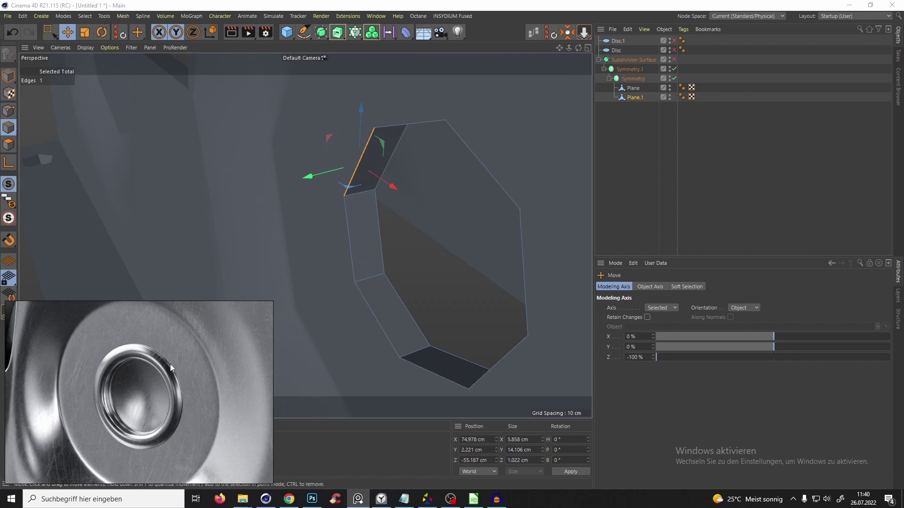
double_click(361, 160)
mouse_move(360, 161)
left_mouse_down("alt")
mouse_move(365, 124)
mouse_move(380, 113)
left_mouse_up("alt")
key("n")
key("b")
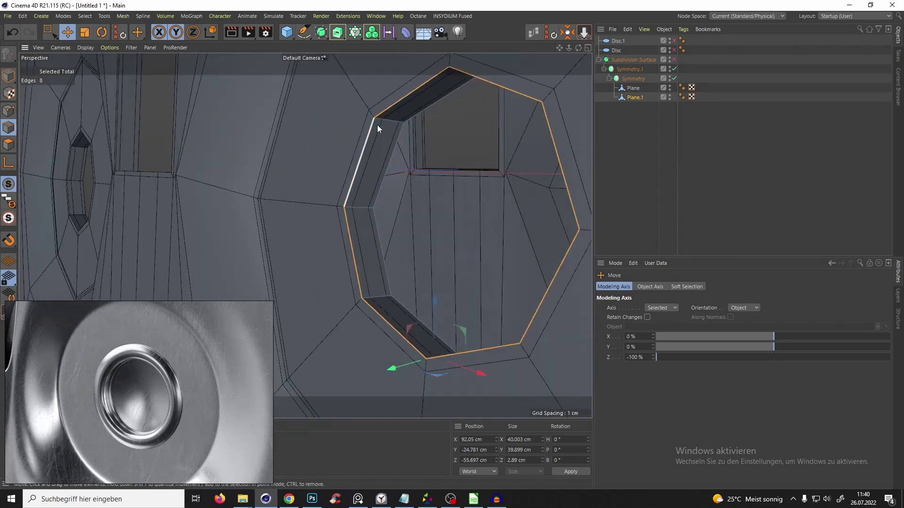
- Try to extrude the selected boundary loop outward into a rim scaled to about 43.4 cm
scroll(367, 173, "down", 5)
left_click_drag(366, 180, 436, 273, "alt")
scroll(394, 179, "up", 3)
key("t")
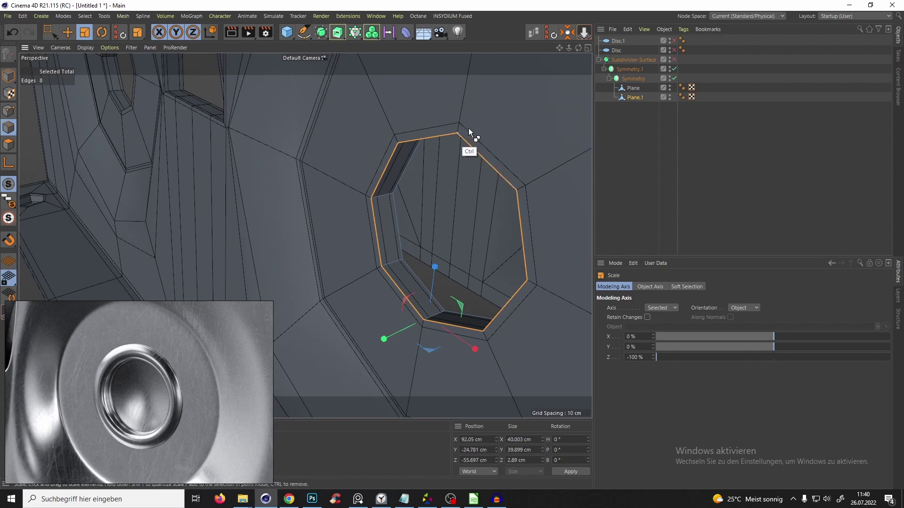
left_click_drag(468, 128, 498, 117, "ctrl")
left_click_drag(409, 167, 482, 174, "alt")
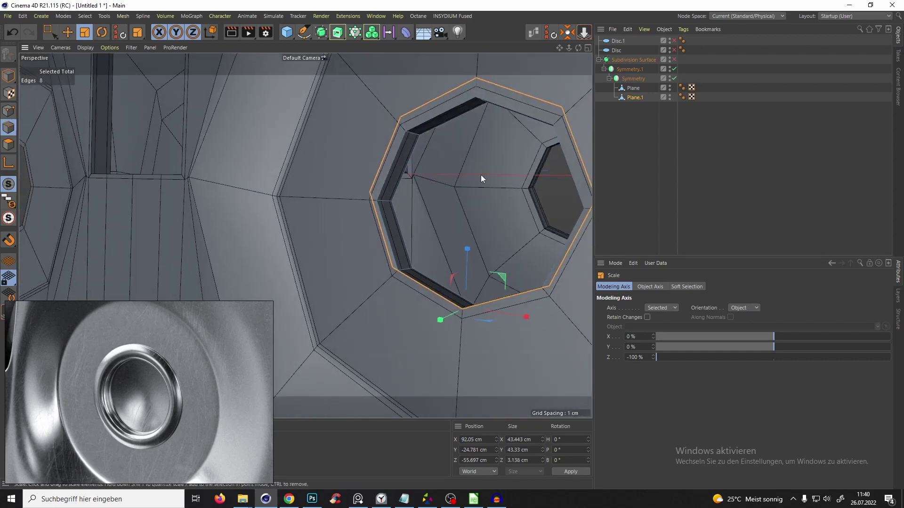
key("ctrl+z")
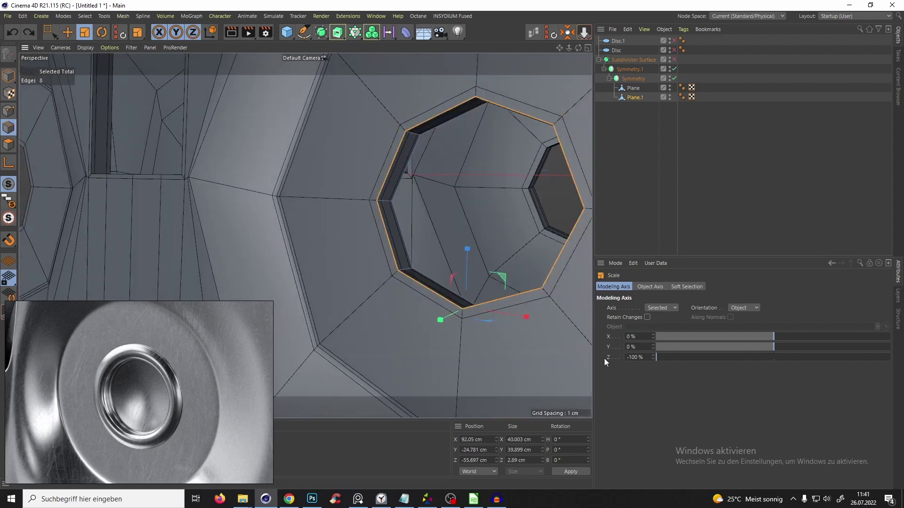
- Set the modeling axis Z value to 0 % so scaling works from the centre of the loop
left_click(776, 357)
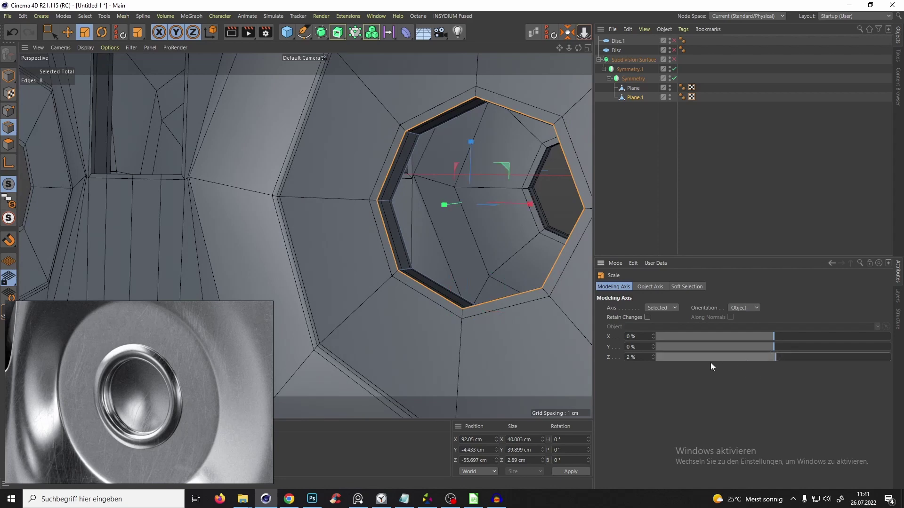
left_click(636, 357)
type("0")
key("Return")
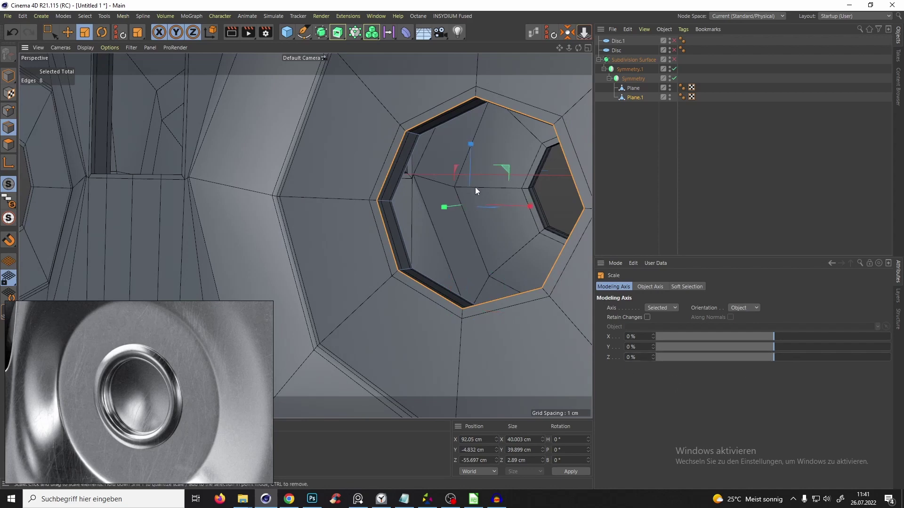
left_click_drag(476, 188, 420, 202, "alt")
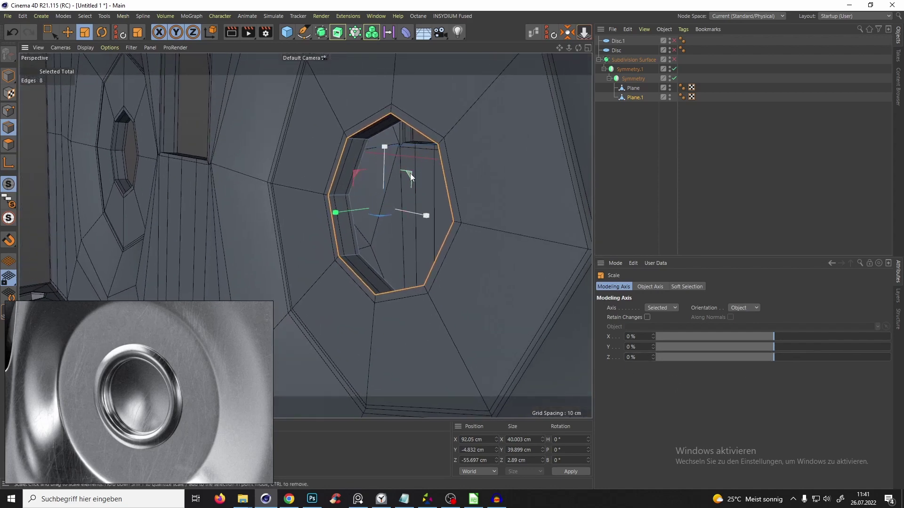
- Loop-select the hole wall's other boundary edges, on the side facing the inside of the bracket
left_click_drag(404, 171, 261, 319, "alt")
key("e")
left_click(389, 132)
double_click(390, 133)
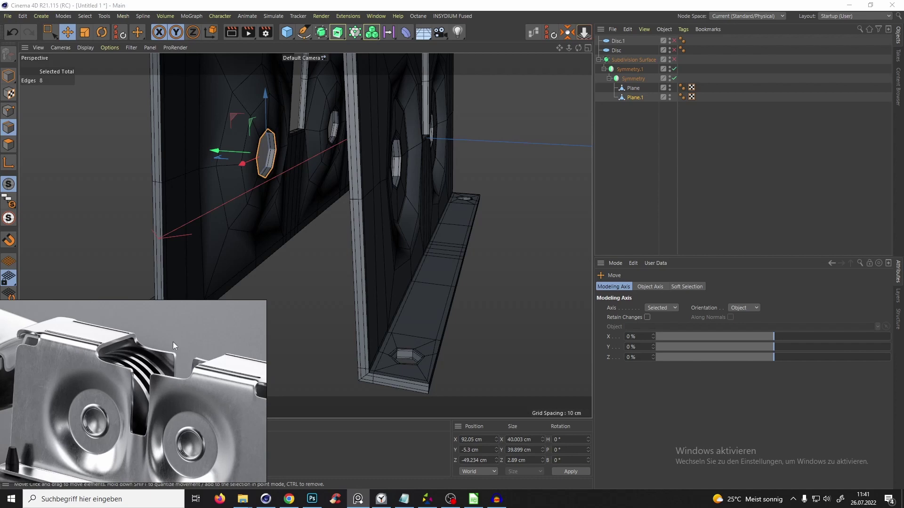
- Try to pull the inner boundary loop across toward the opposite plate, first by moving and then by extruding it
left_click_drag(288, 158, 319, 152)
key("ctrl+z")
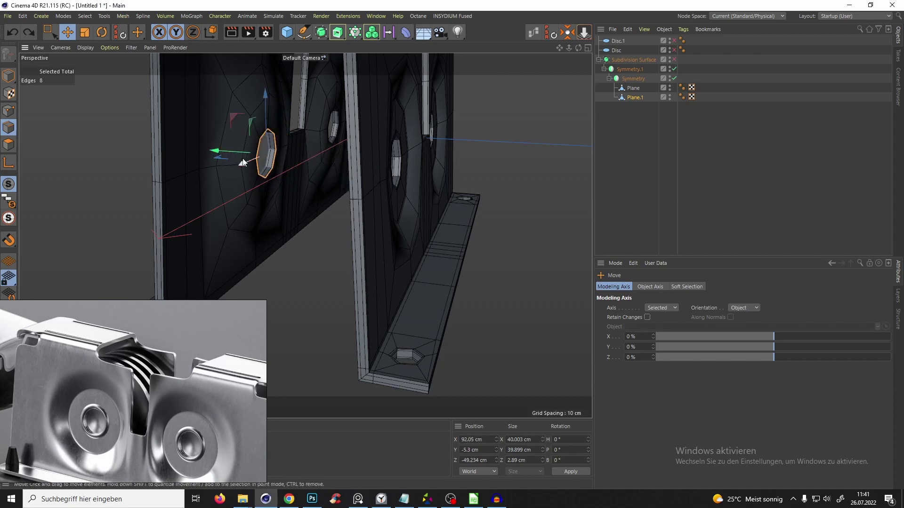
scroll(276, 168, "up", 3)
left_click_drag(228, 182, 448, 177, "ctrl")
key("ctrl+z")
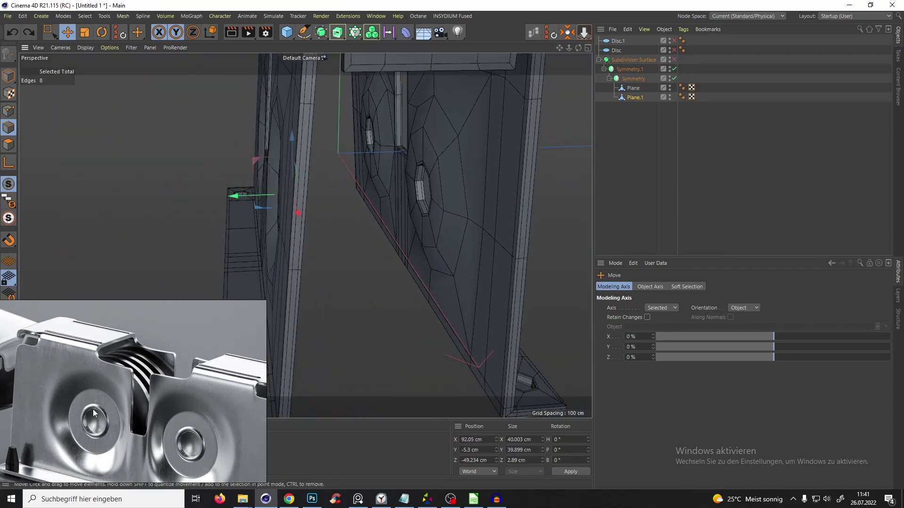
- Take Plane.1 out of the Symmetry hierarchy and extrude its inner boundary loop through the opposite plate's hole to about Z 57.8 cm
left_click_drag(263, 196, 567, 179, "alt")
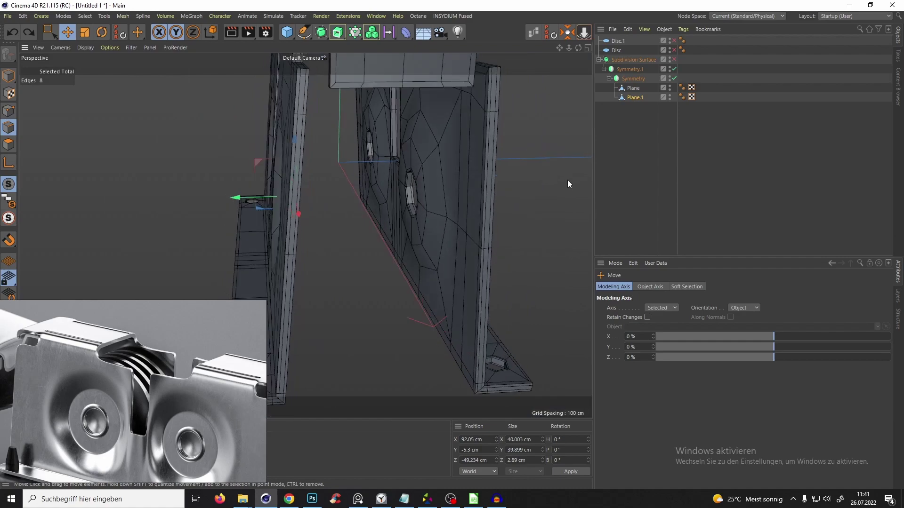
left_click_drag(625, 98, 623, 121)
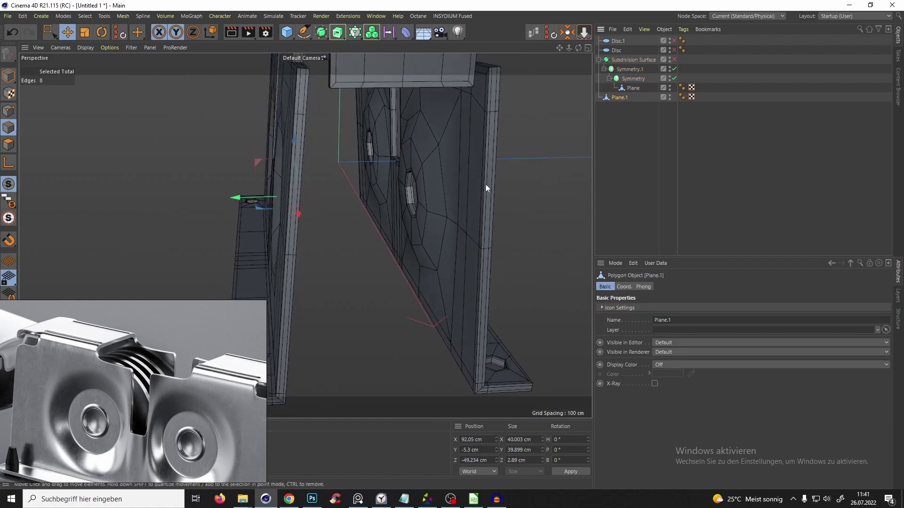
left_click_drag(484, 184, 305, 190, "alt")
scroll(370, 199, "up", 3)
mouse_move(335, 146)
left_mouse_down("alt")
mouse_move(324, 143)
mouse_move(333, 139)
left_mouse_up("alt")
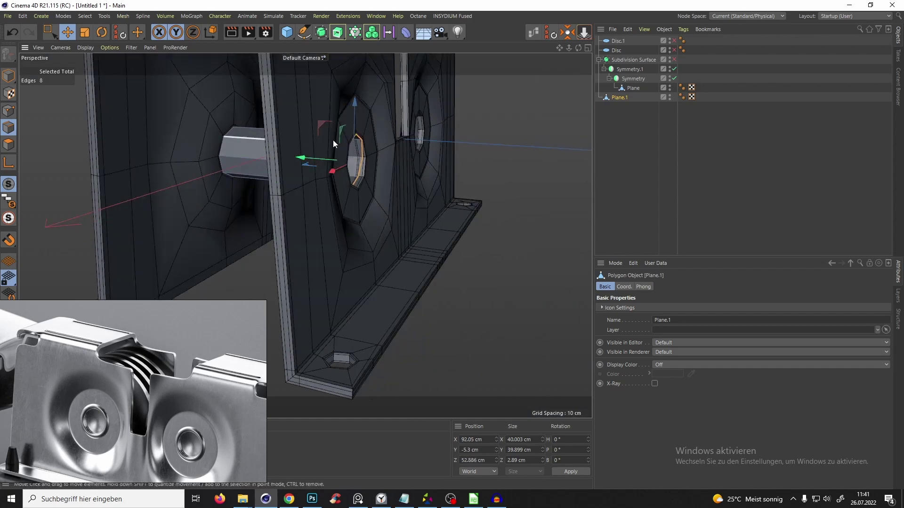
right_click_drag(332, 140, 380, 105, "alt")
left_click_drag(322, 188, 338, 197, "ctrl")
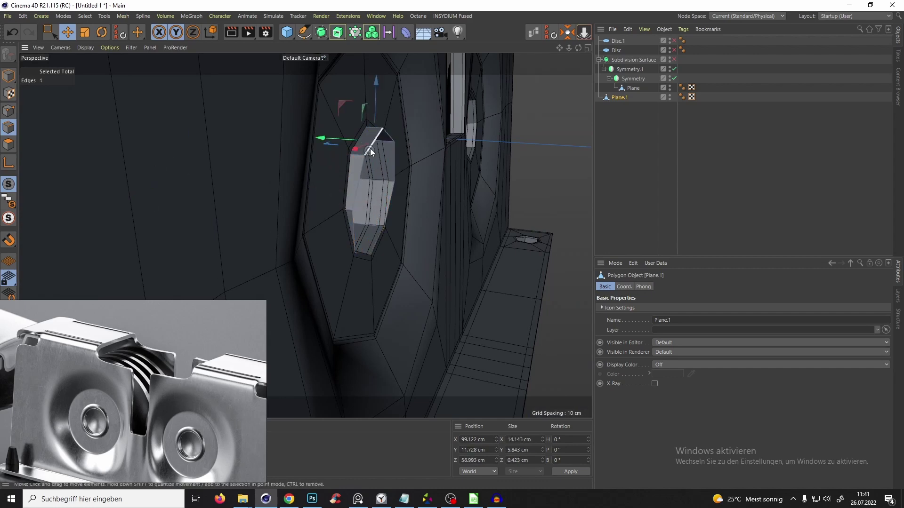
- In the right view, rotate the extruded end loop to match the opposite plate's slope and move it to about Z 58 cm
key("t")
key("r")
left_click_drag(380, 161, 349, 177, "alt")
scroll(353, 142, "up", 10)
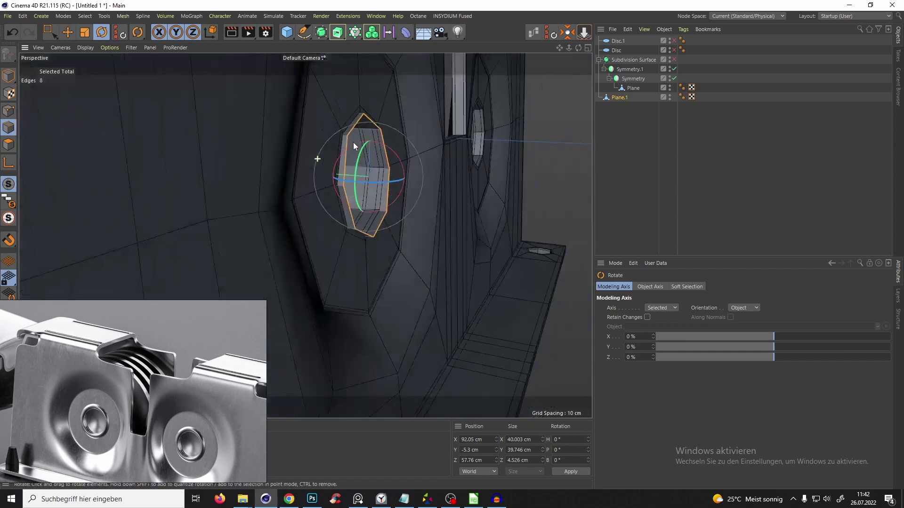
key("F10")
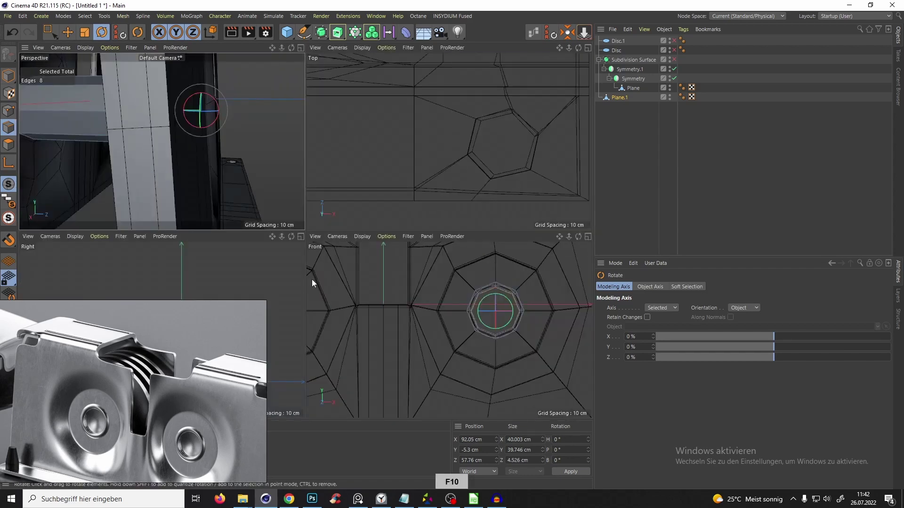
key("F10")
scroll(397, 212, "down", 3)
scroll(414, 299, "up", 12)
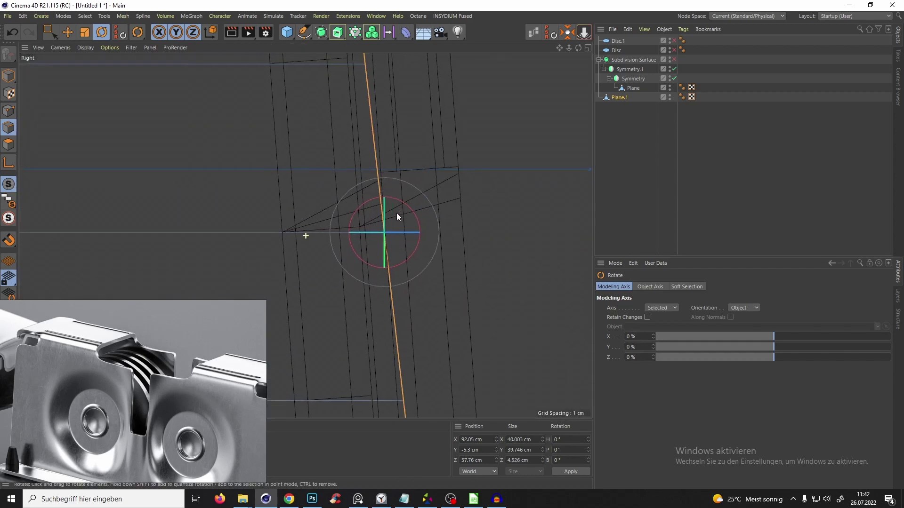
scroll(396, 213, "down", 3)
left_click_drag(403, 211, 415, 173)
key("e")
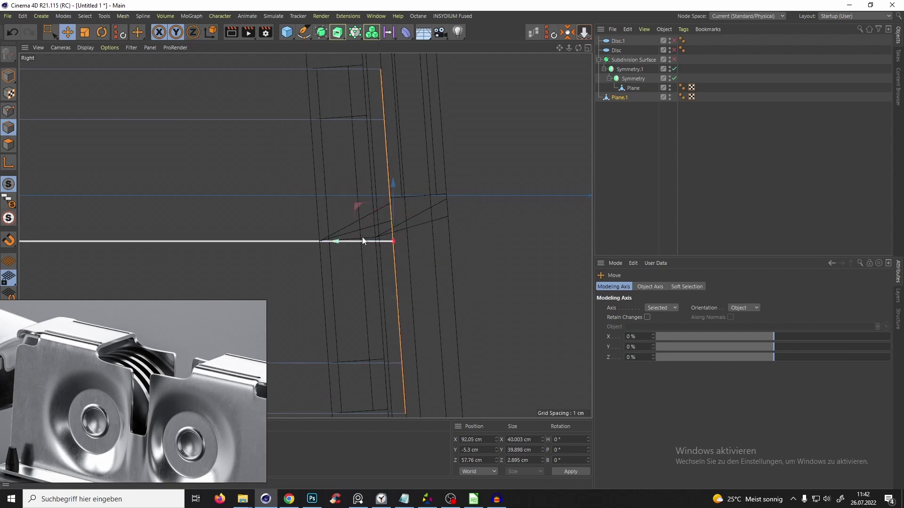
left_click_drag(362, 241, 361, 243)
key("F10")
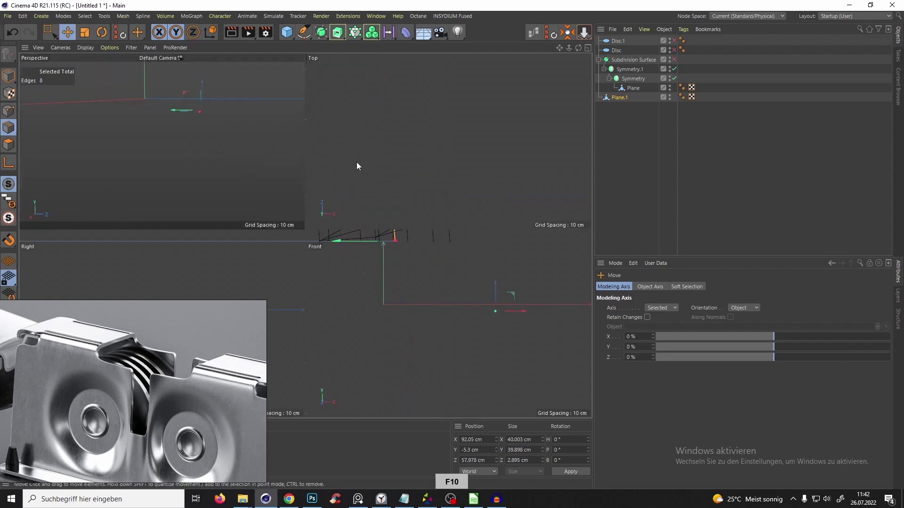
key("F10")
- Examine how the extended pin passes through both plates from outside and inside the bracket
left_click_drag(272, 157, 341, 172, "alt")
scroll(341, 184, "down", 8)
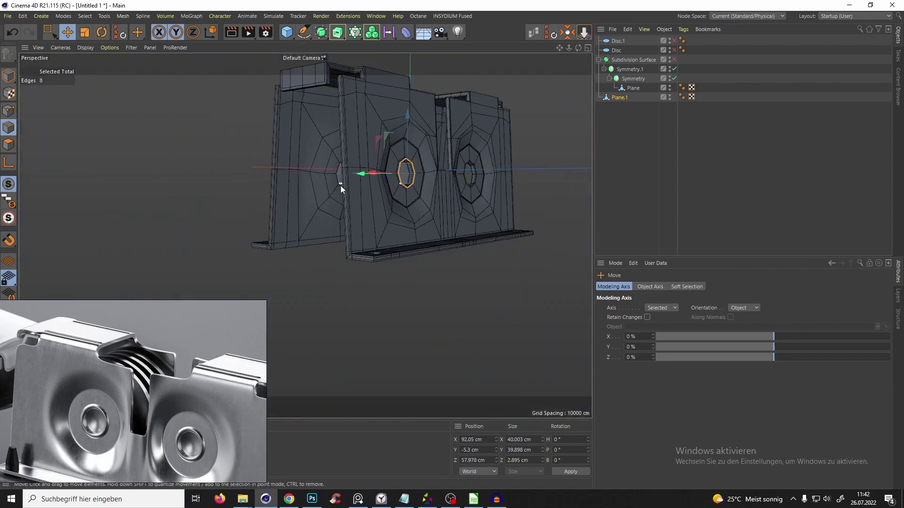
scroll(429, 141, "up", 6)
left_click_drag(432, 138, 399, 190, "alt")
scroll(377, 217, "down", 6)
mouse_move(374, 220)
left_mouse_down("alt")
mouse_move(352, 214)
mouse_move(395, 257)
mouse_move(391, 200)
mouse_move(380, 211)
left_mouse_up("alt")
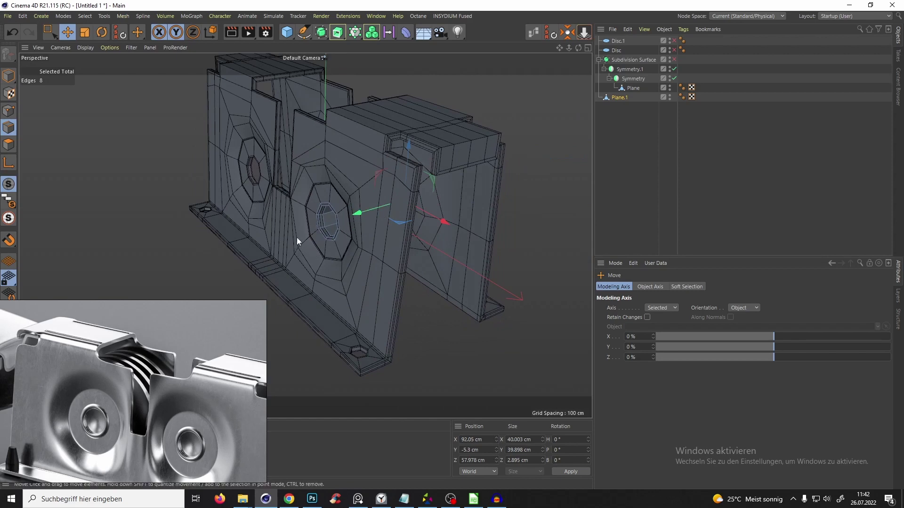
left_click_drag(347, 197, 308, 218, "alt")
scroll(401, 190, "up", 6)
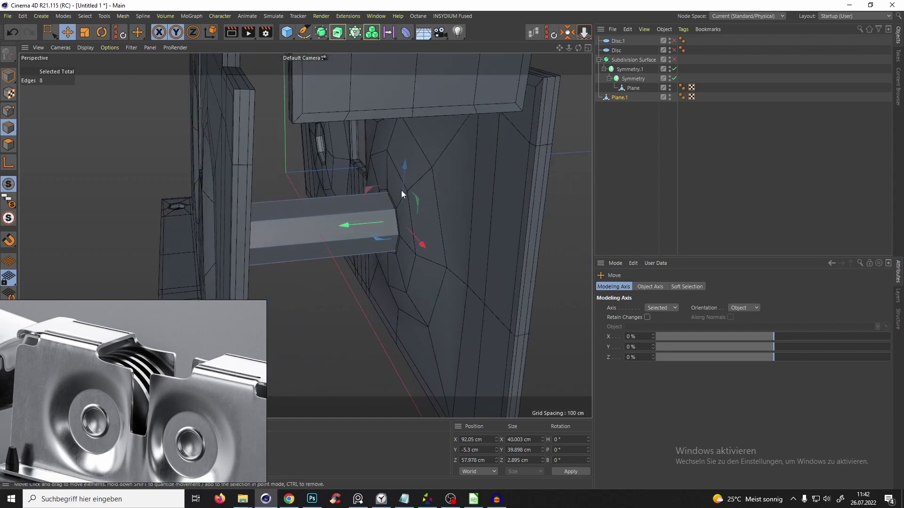
- Move the pin's end loop back to about Z 56.4 cm and extrude it outward into a rim about 49.8 cm across
left_click_drag(401, 190, 306, 181, "alt")
scroll(380, 195, "up", 4)
left_click_drag(380, 195, 426, 187, "alt")
scroll(426, 190, "up", 2)
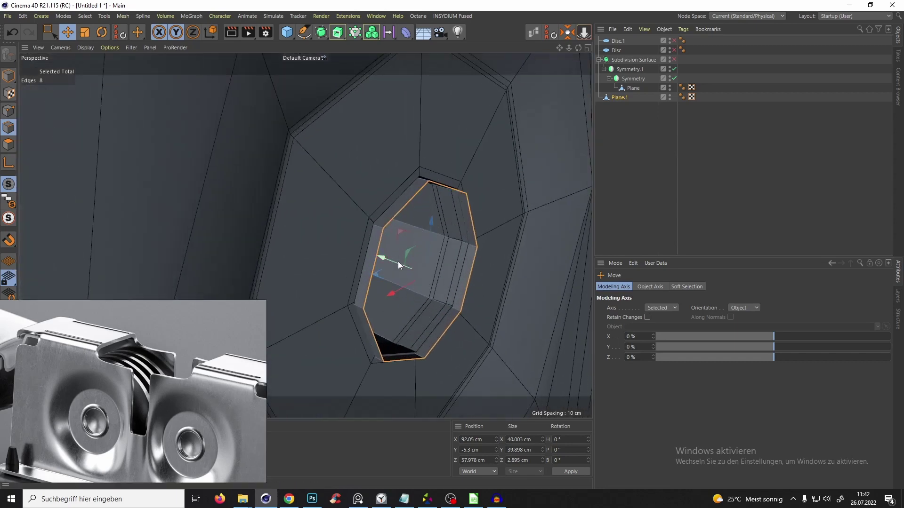
left_click_drag(402, 265, 396, 270)
key("t")
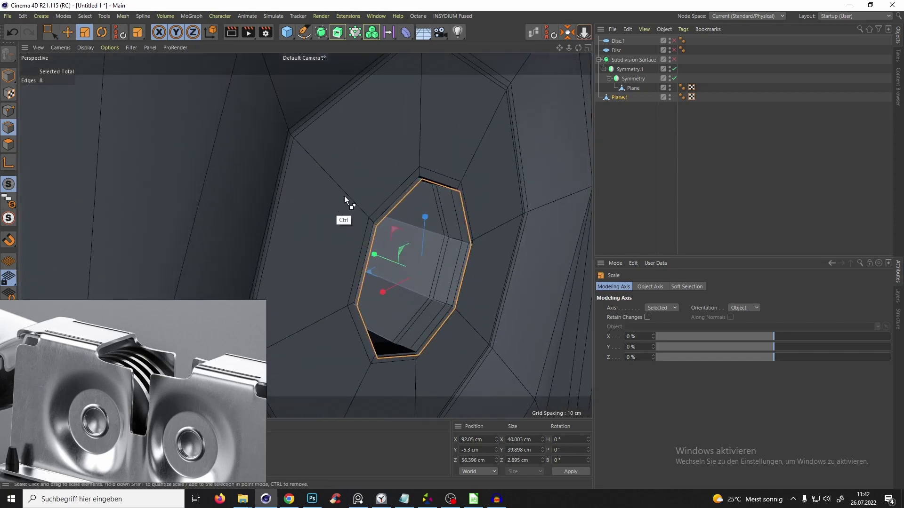
left_click_drag(345, 198, 374, 213, "ctrl")
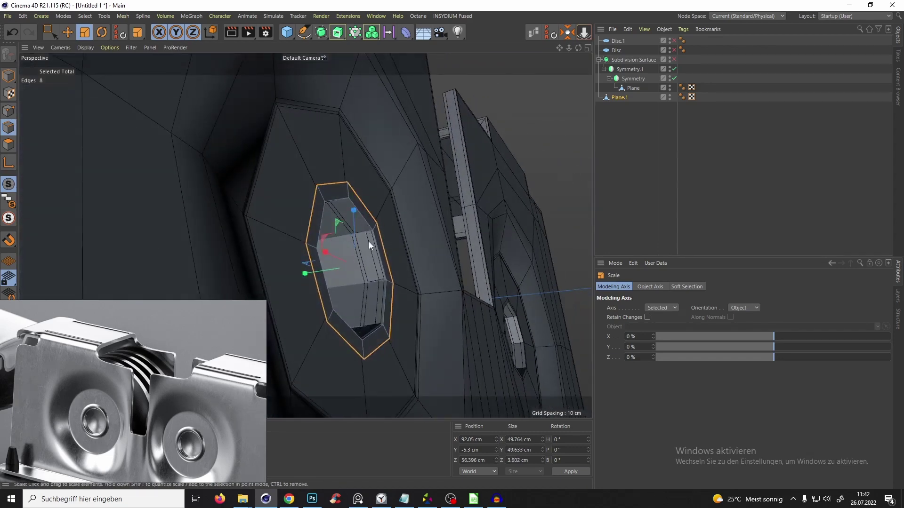
- Form a pointed pin cap by extruding the rim to about Z 61.4 cm, shrinking the loop to about 23.9 cm and collapsing it
key("d")
left_click_drag(379, 185, 395, 211, "alt")
left_click_drag(323, 201, 338, 109, "alt")
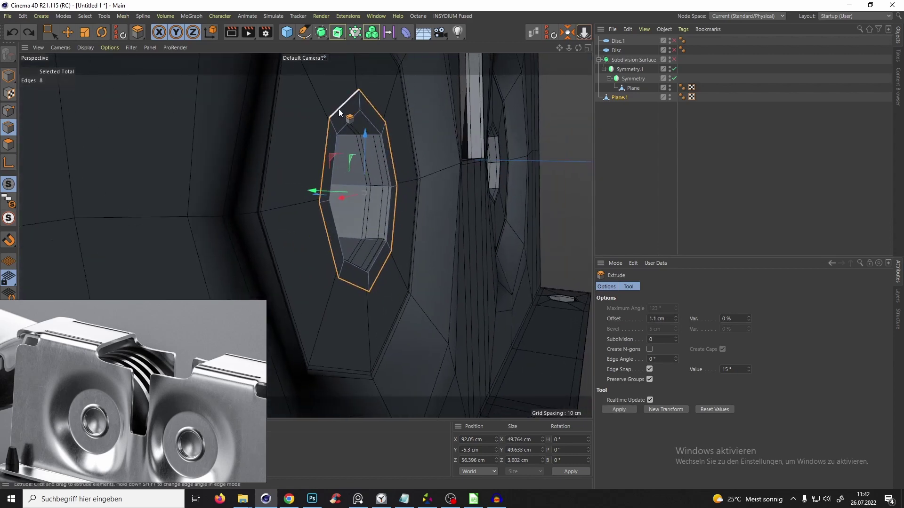
key("e")
left_click_drag(343, 188, 330, 226, "ctrl")
key("t")
left_click_drag(330, 226, 387, 175, "alt")
right_click(387, 177)
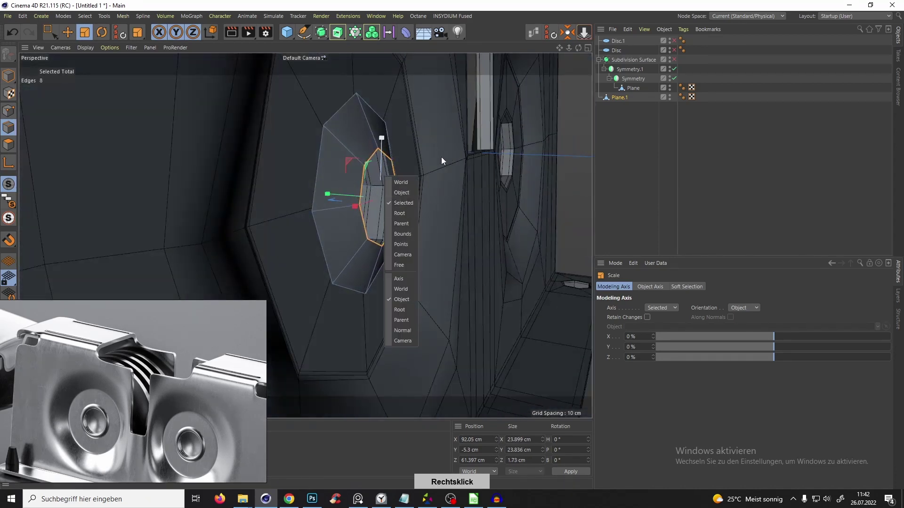
right_click(440, 171)
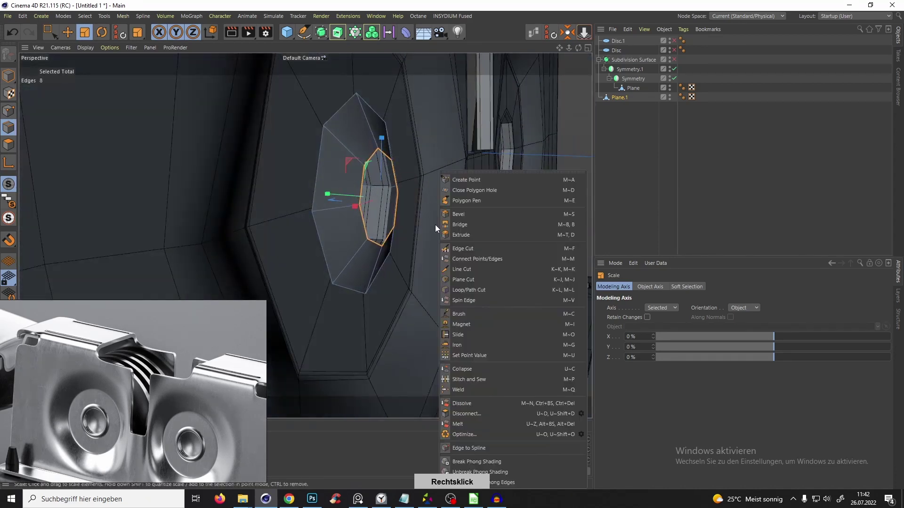
left_click(461, 370)
- Isolate the pin to examine its shaft and capped end, and bring the full bracket back to check the cap in place
left_click_drag(410, 207, 414, 184, "alt")
key("alt+s")
scroll(302, 157, "down", 4)
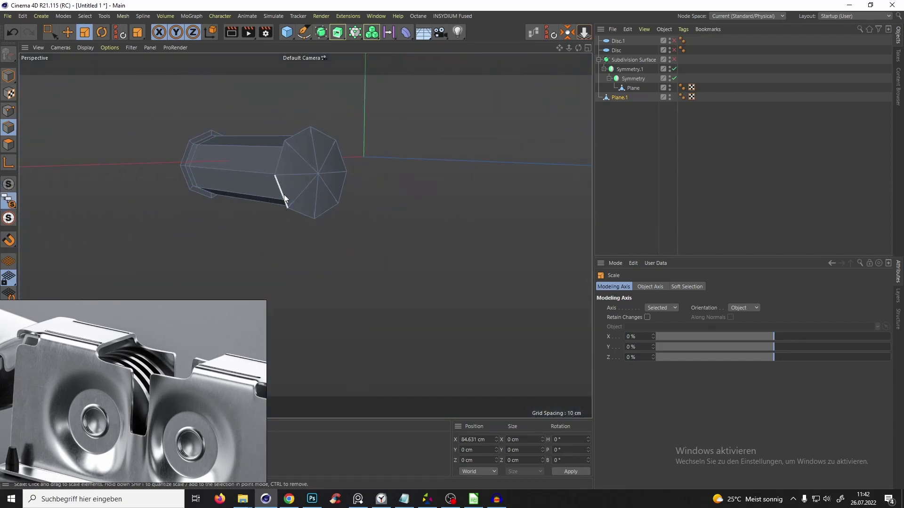
left_click_drag(295, 182, 405, 165, "alt")
left_click_drag(305, 236, 392, 185, "alt")
scroll(362, 171, "up", 3)
left_click_drag(343, 162, 321, 147, "alt")
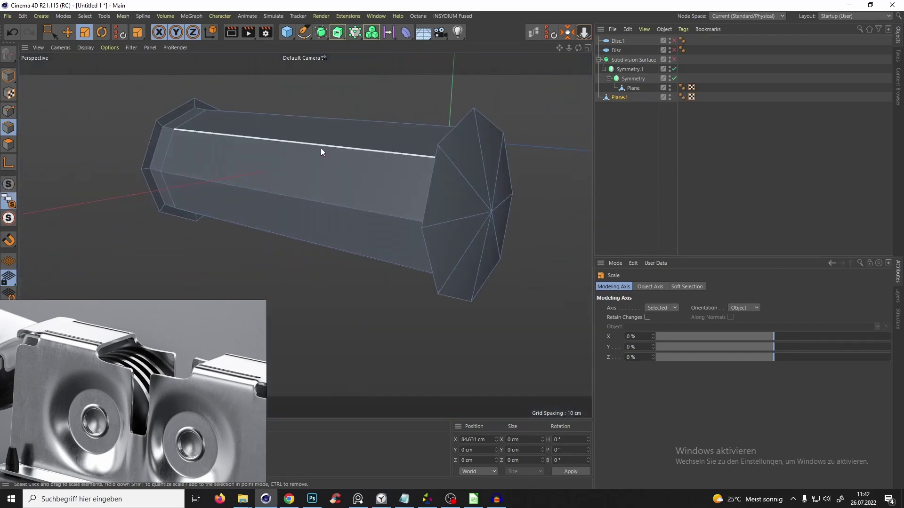
key("alt+s")
scroll(368, 156, "down", 3)
mouse_move(381, 163)
left_mouse_down("alt")
mouse_move(427, 148)
mouse_move(371, 174)
mouse_move(399, 161)
left_mouse_up("alt")
scroll(371, 174, "up", 3)
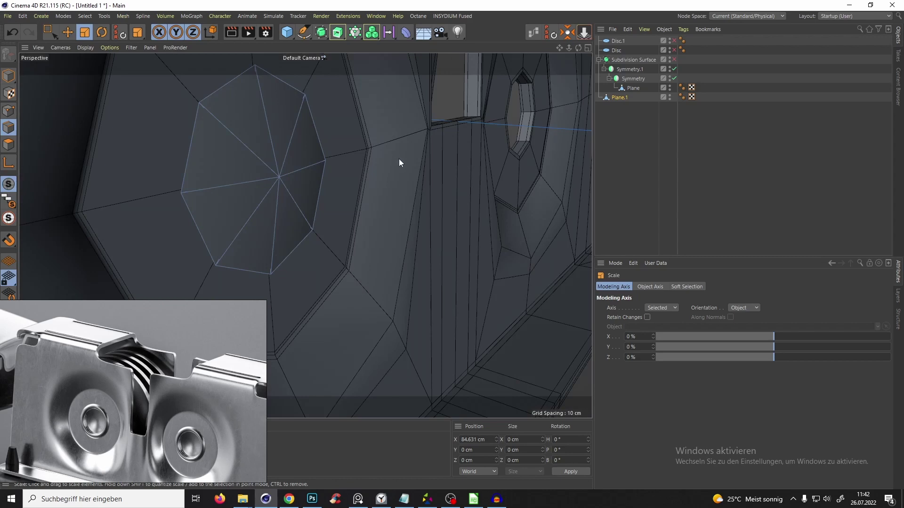
- Place the pin in its own Subdivision Surface and isolate it for detail work
left_click(322, 31, "alt")
left_click_drag(329, 75, 404, 113, "alt")
key("alt+s")
key("alt+s")
left_click(622, 108)
key("alt+s")
left_click_drag(433, 160, 344, 123, "alt")
- Cut support loops around the shaft's end at about 84.5% offset and around the cap flange at about 23.8%
key("q")
key("k")
key("l")
left_click(329, 163)
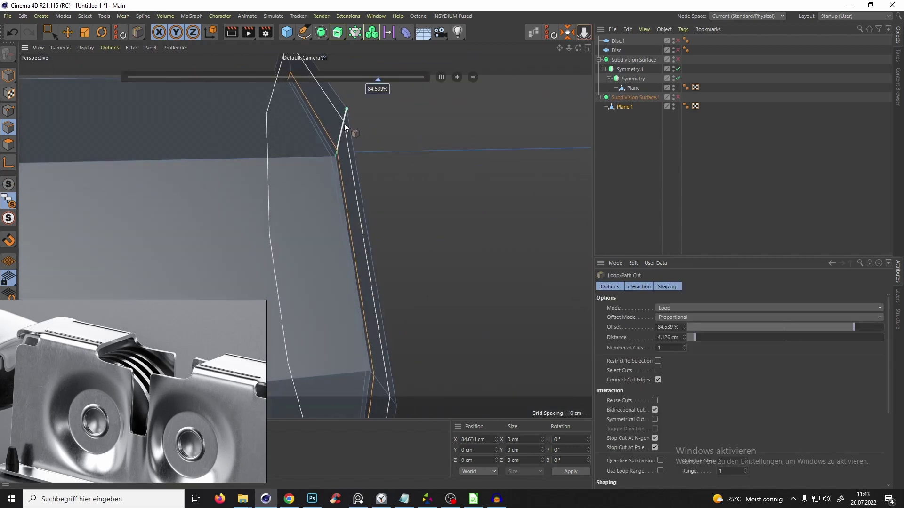
left_click(345, 126)
key("q")
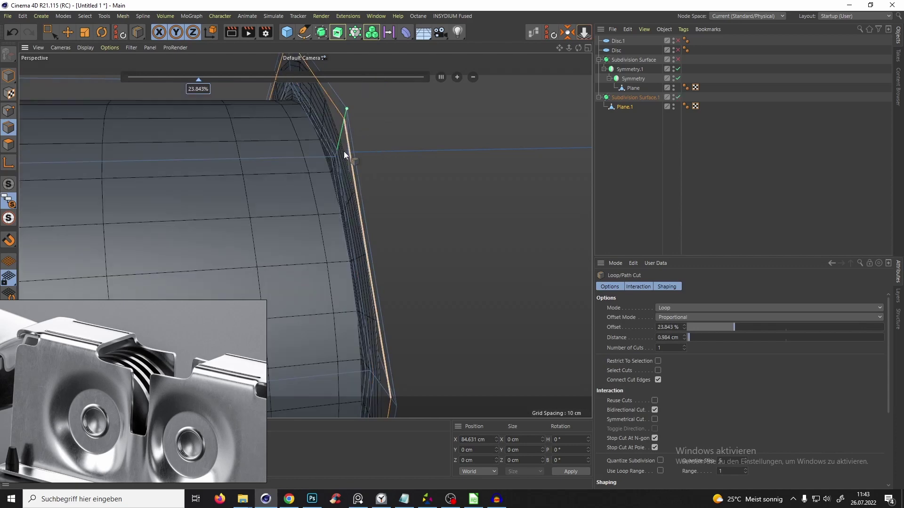
right_click_drag(345, 155, 256, 169, "alt")
left_click_drag(256, 170, 335, 179, "alt")
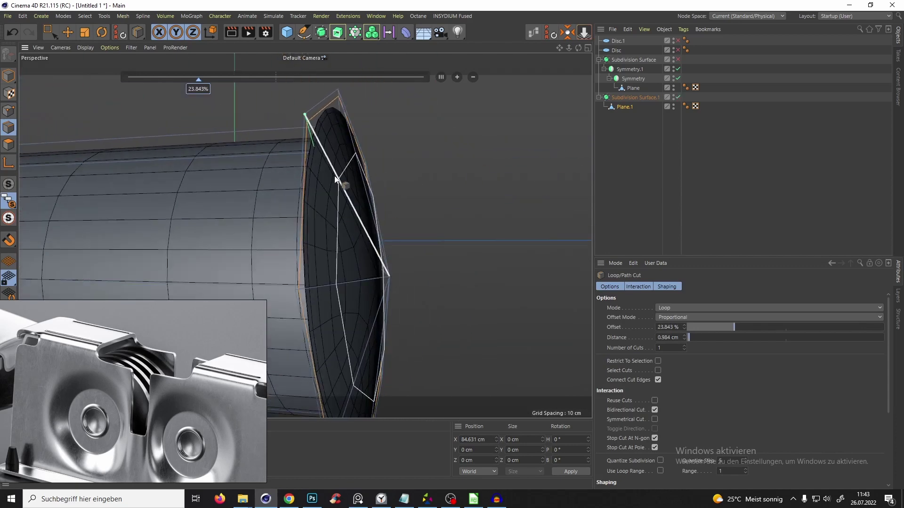
- Move the cap's centre point outward along the pin axis to about Z 62.9 cm
left_click(11, 113)
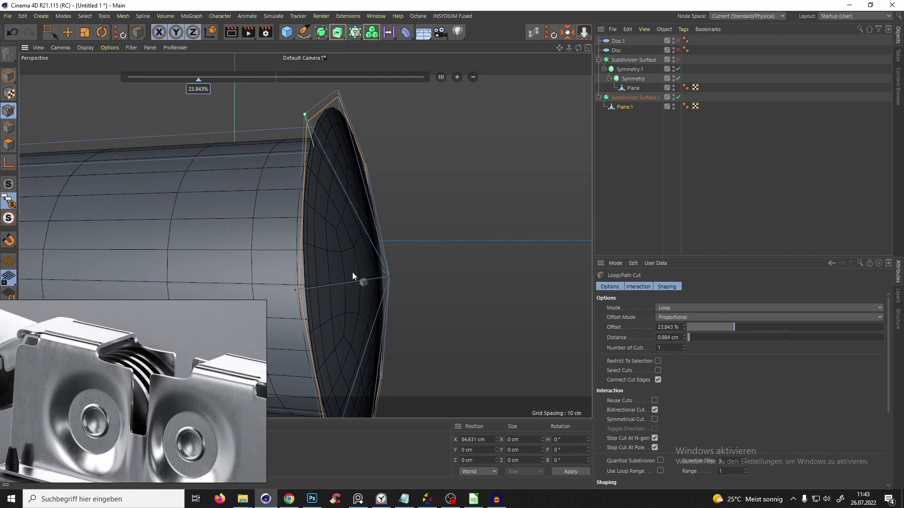
key("e")
left_click(390, 276)
left_click_drag(360, 270, 370, 276)
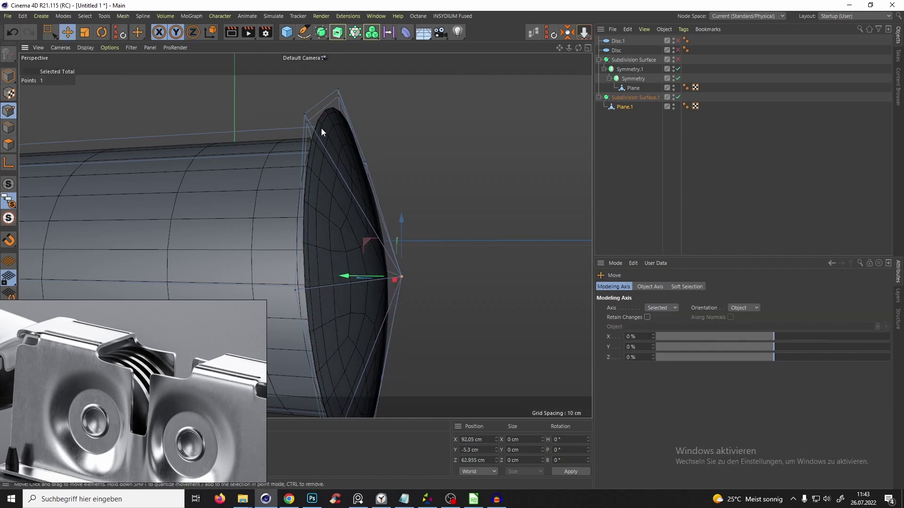
- Cut a loop around the cap's conical face close to its outer rim
key("k")
key("l")
key("q")
left_click_drag(334, 148, 316, 137, "alt")
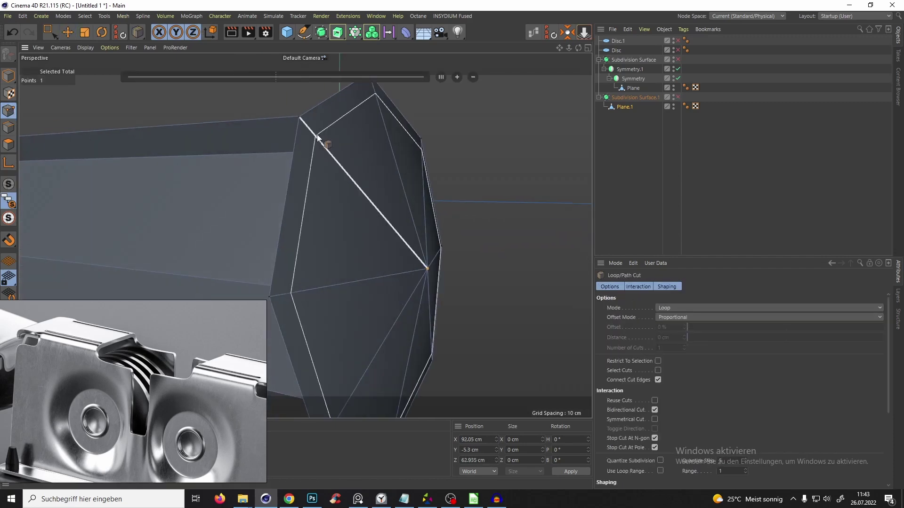
left_click(317, 136)
left_click_drag(347, 193, 357, 148, "alt")
- Scale the cap's new edge loop to about 48.8 cm across and move it outward to about Z 58.7 cm
key("e")
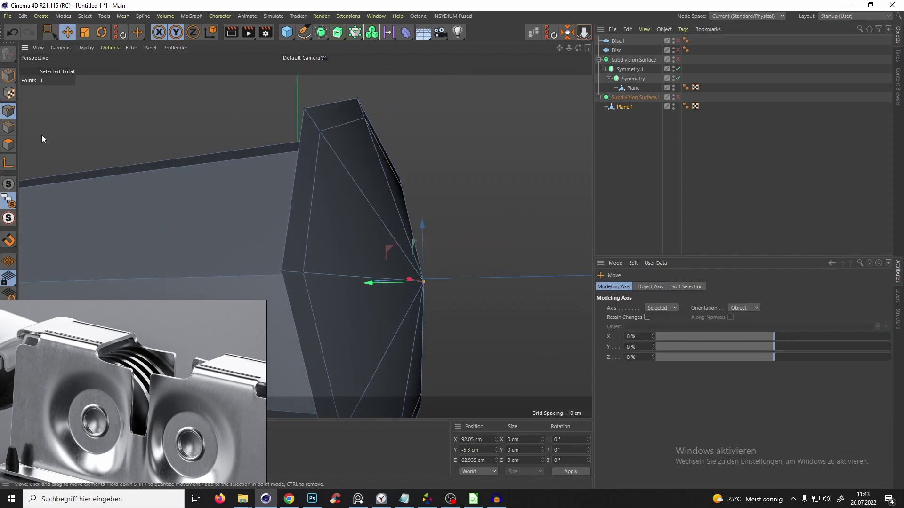
left_click(8, 128)
left_click(347, 124)
double_click(346, 121)
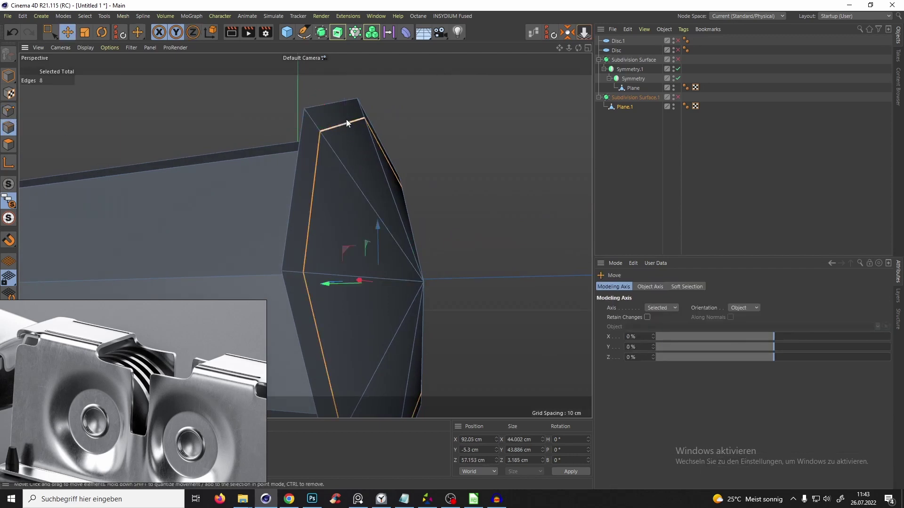
key("t")
left_click_drag(354, 243, 425, 246, "alt")
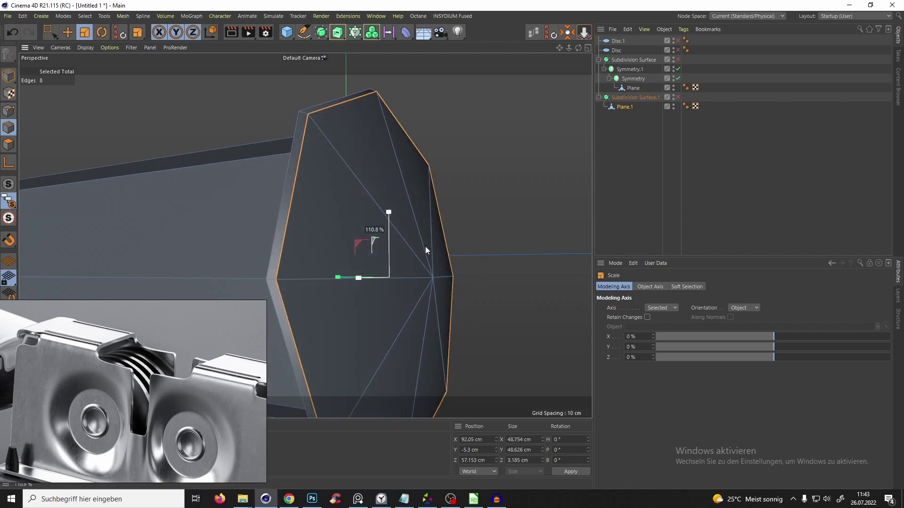
key("e")
left_click_drag(370, 235, 286, 102, "alt")
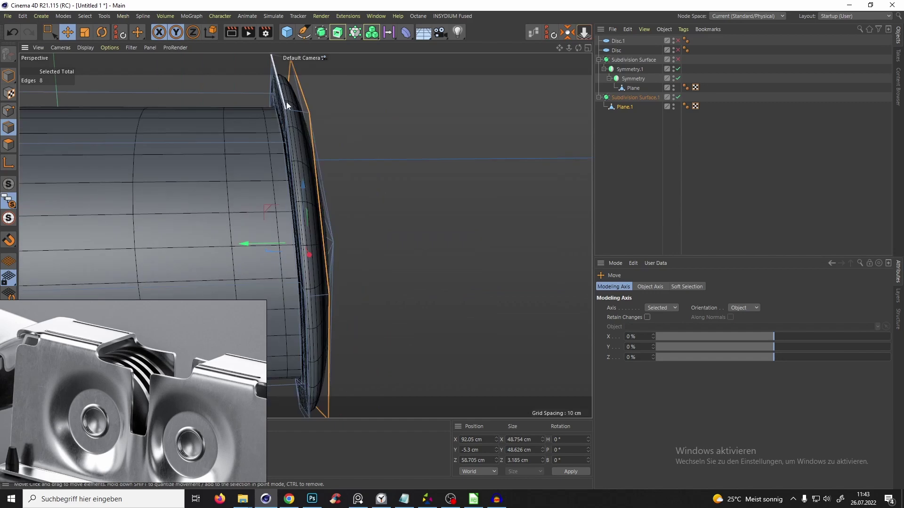
- Bring the full bracket back into view, deselect the pin and switch the display to Gouraud shading
key("alt+s")
mouse_move(345, 179)
left_mouse_down("alt")
mouse_move(250, 233)
mouse_move(332, 175)
left_mouse_up("alt")
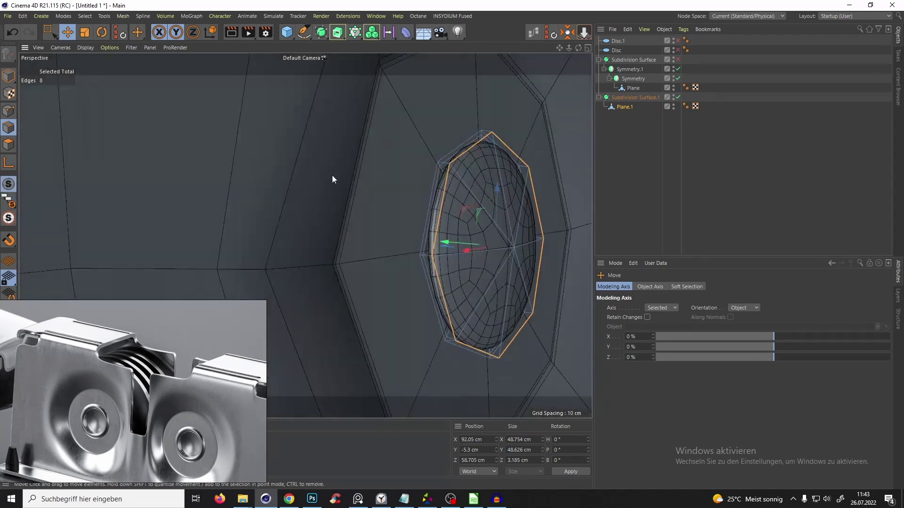
scroll(332, 175, "down", 5)
left_click(614, 194)
key("n")
key("a")
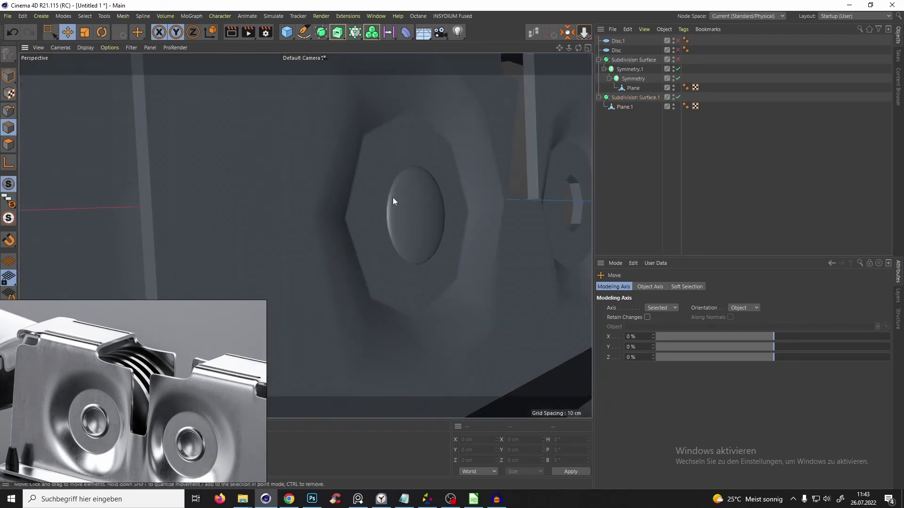
- Examine how the smoothed pin cap sits in its dish and how the pin's open end looks in the opposite plate
left_click_drag(393, 201, 299, 176, "alt")
left_click(625, 107)
scroll(385, 162, "down", 4)
left_click(670, 191)
scroll(374, 222, "down", 6)
left_click_drag(400, 187, 485, 230, "alt")
scroll(415, 190, "down", 4)
scroll(394, 188, "up", 5)
scroll(482, 199, "down", 4)
scroll(424, 188, "up", 6)
scroll(400, 198, "down", 5)
scroll(388, 193, "up", 10)
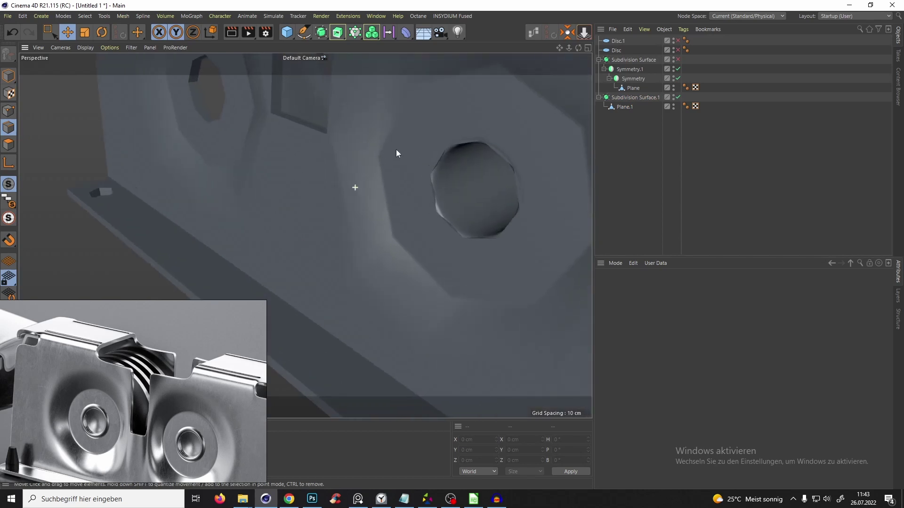
- Select all connected polygons of the unsmoothed pin and extrude them by about 2.01 cm to thicken its wall
left_click(629, 106)
left_click_drag(456, 171, 428, 165, "alt")
key("q")
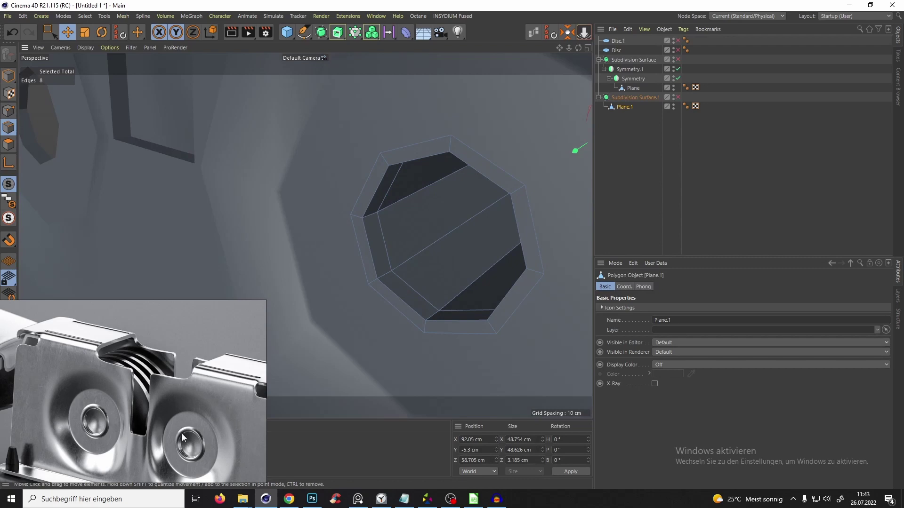
left_click_drag(372, 197, 292, 164, "alt")
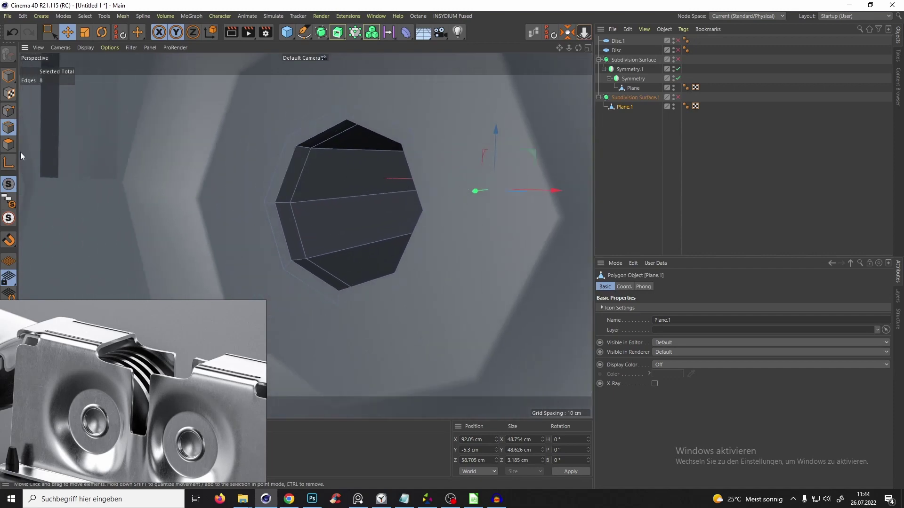
left_click(9, 144)
key("u")
key("w")
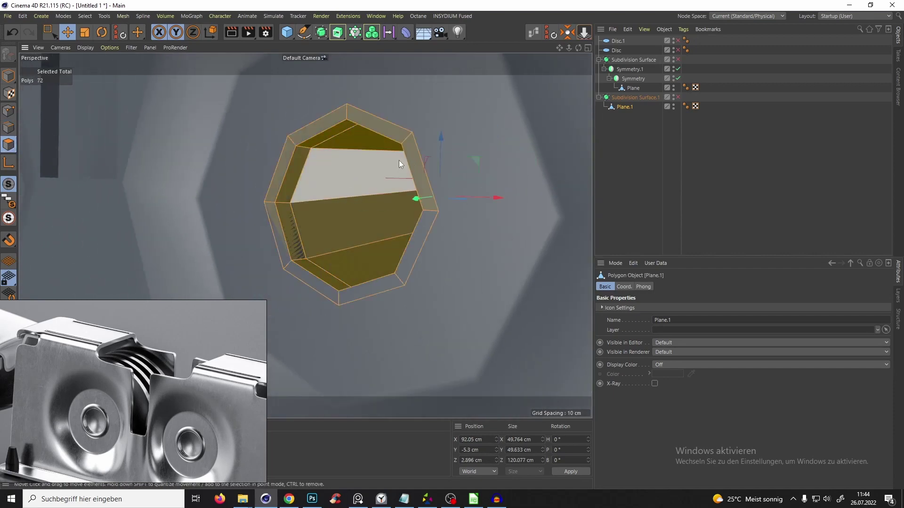
left_click_drag(298, 180, 238, 173, "alt")
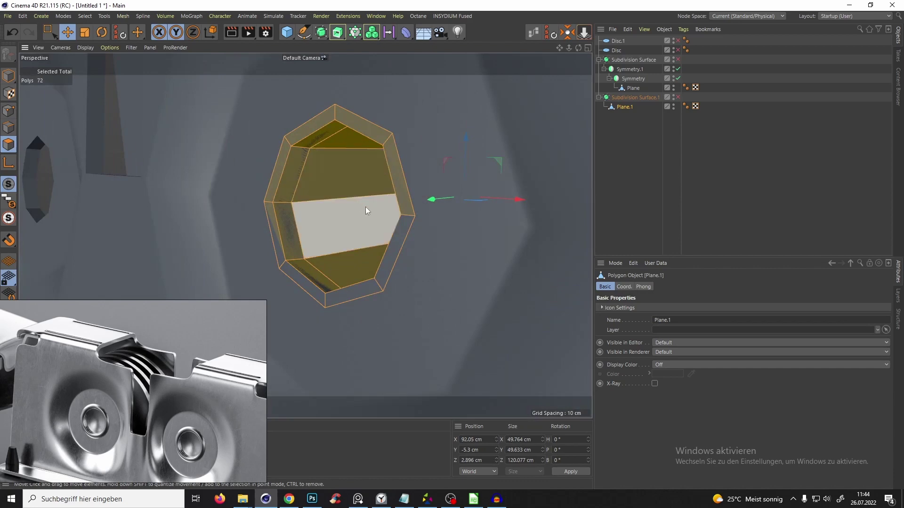
key("d")
left_click_drag(382, 231, 230, 211)
- Examine the thickened pin's shell and its rounded open end with smoothing on
scroll(438, 174, "down", 6)
right_click_drag(231, 211, 294, 129, "alt")
left_click_drag(243, 166, 445, 198, "alt")
left_click_drag(371, 203, 309, 233, "alt")
right_click_drag(309, 232, 289, 232, "alt")
key("q")
left_click_drag(289, 233, 366, 165, "alt")
left_click(621, 167)
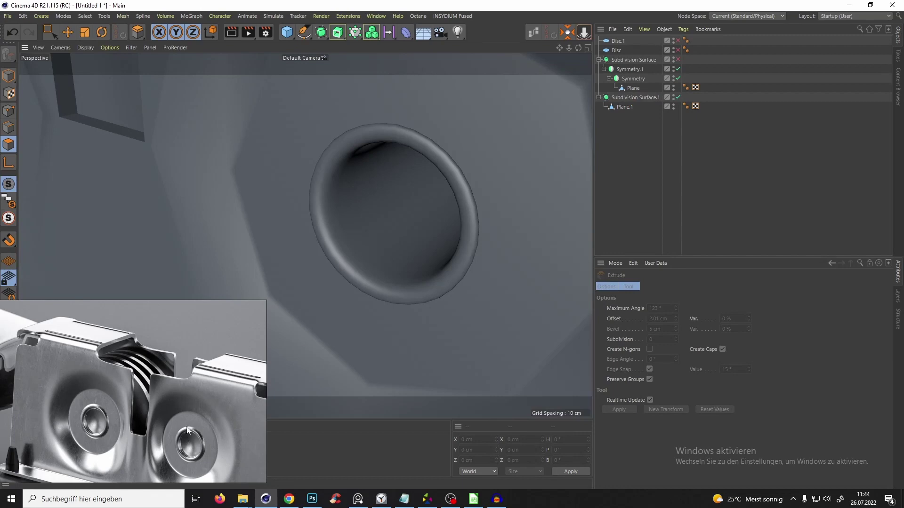
- Select the polygon loop of the pin's inner shaft wall and delete it
left_click(626, 108)
key("q")
left_click_drag(429, 157, 347, 209, "alt")
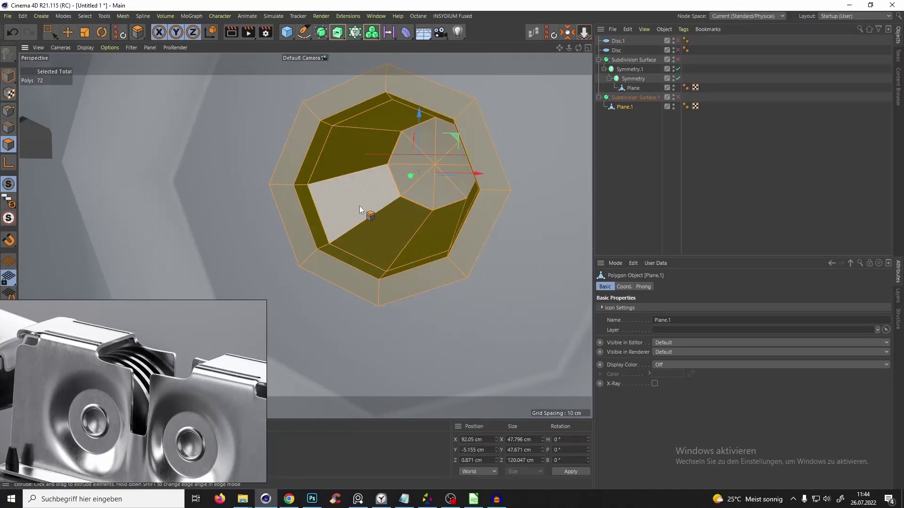
key("u")
key("l")
left_click(350, 173)
left_click_drag(348, 174, 348, 114, "alt")
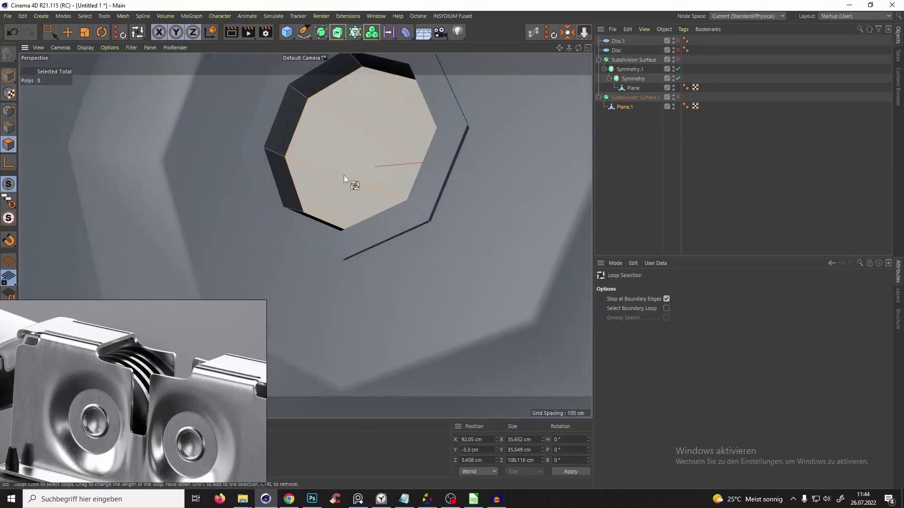
left_click_drag(344, 180, 355, 180, "alt")
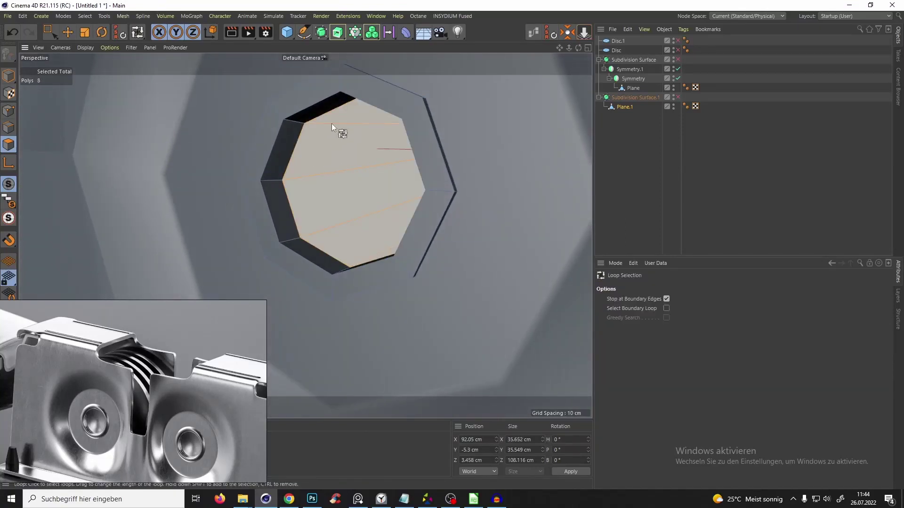
key("Delete")
- Select the inner edge loop at the pin's open end and extrude it inward to about 16.3 cm across
key("e")
left_click(8, 127)
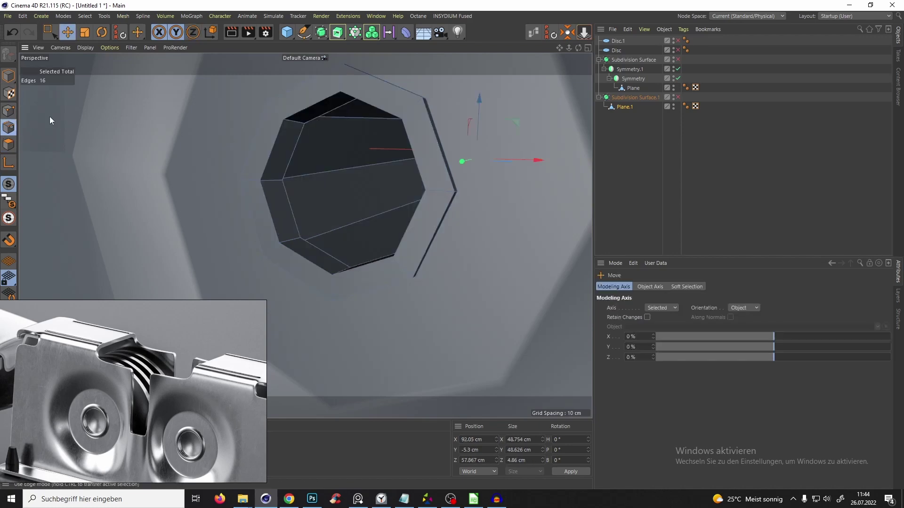
left_click_drag(291, 136, 366, 149, "alt")
left_click(295, 149)
double_click(295, 148)
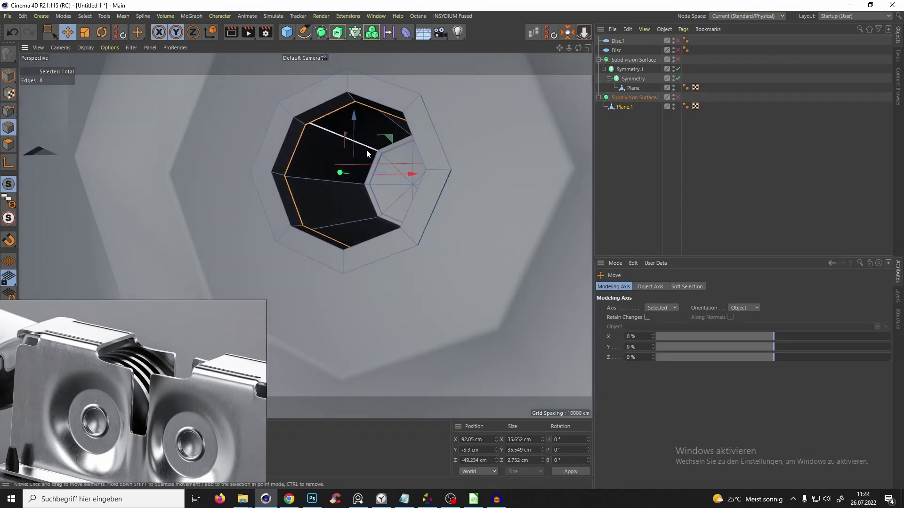
key("t")
left_click_drag(429, 140, 327, 207, "ctrl")
left_click_drag(359, 153, 347, 186, "alt")
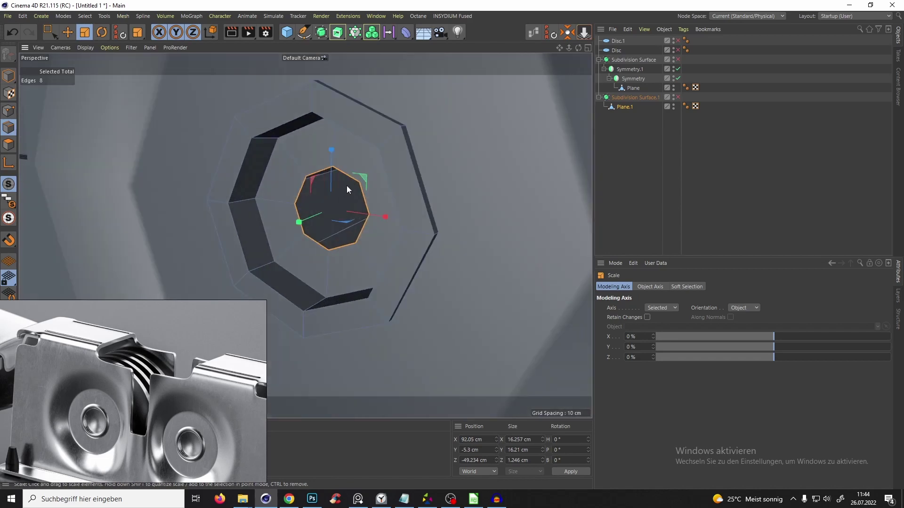
- Collapse the small edge loop to one point to close the pin's end, and check the smoothed recess
right_click(341, 196)
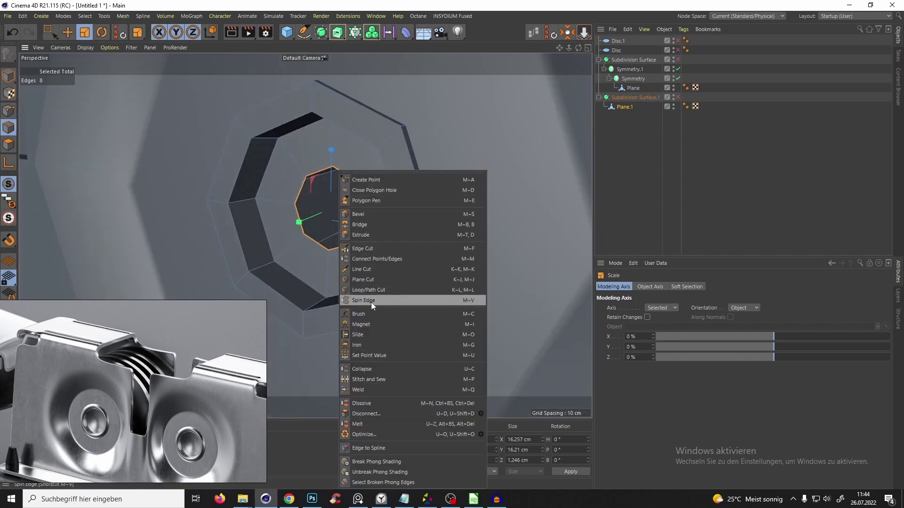
left_click(384, 371)
scroll(363, 229, "down", 5)
key("q")
left_click_drag(360, 225, 336, 246, "alt")
scroll(336, 235, "up", 5)
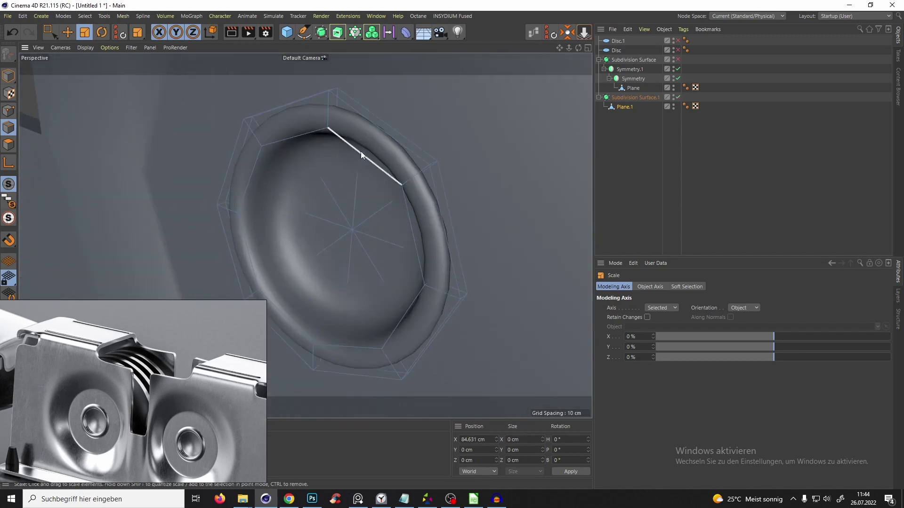
left_click_drag(325, 149, 279, 165, "alt")
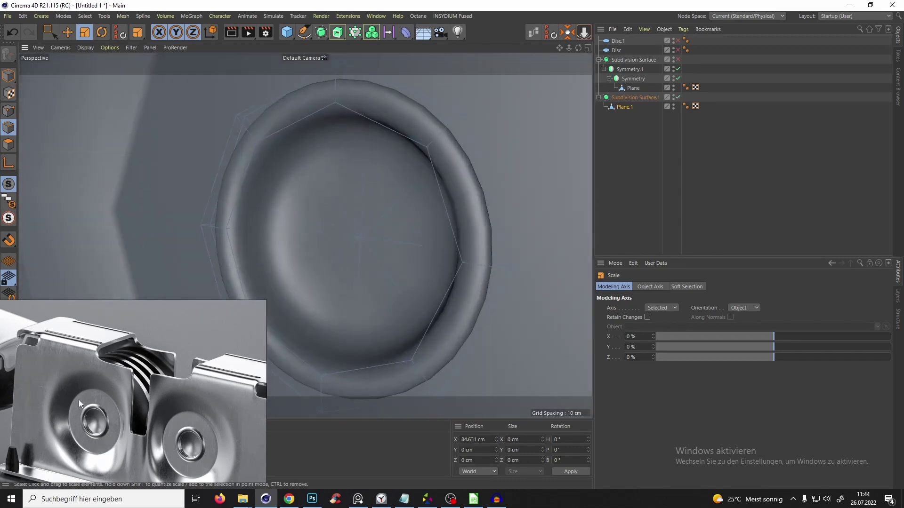
- Cut a support loop around the inner wall of the pin's recessed end
key("k")
key("l")
key("q")
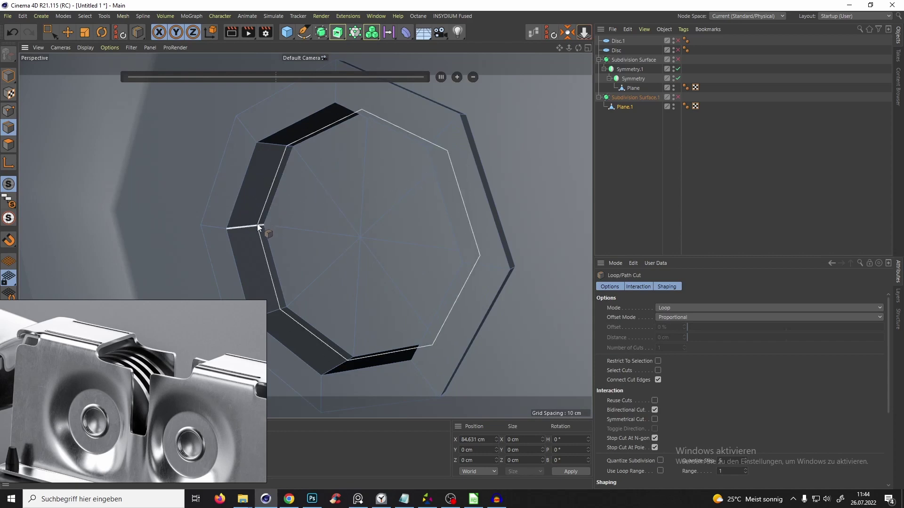
left_click(235, 232)
left_click_drag(236, 232, 283, 219, "alt")
scroll(291, 159, "up", 3)
- Cut a loop around the recessed end's rim face and move it outward to about Z -59.4 cm
left_click(271, 161)
key("e")
double_click(305, 157)
left_click_drag(326, 267, 313, 268)
key("q")
left_click_drag(369, 175, 343, 181, "alt")
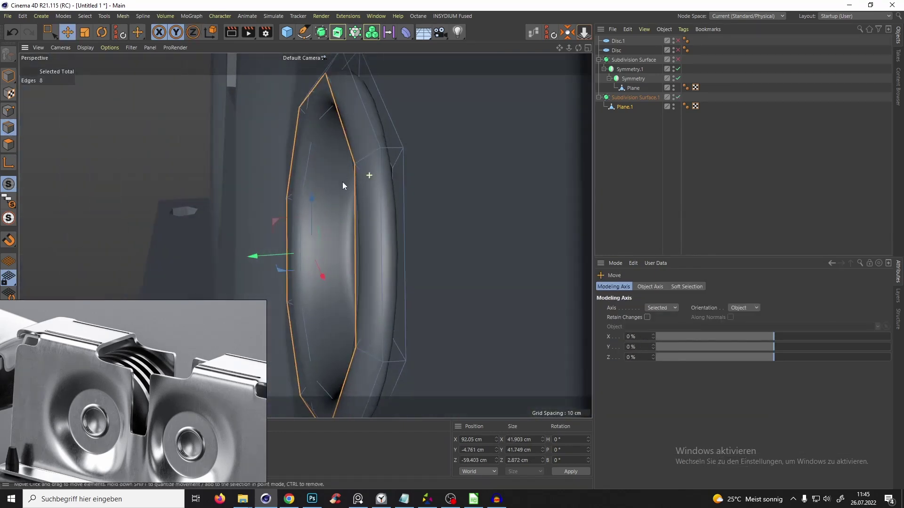
- Cut a support loop around the raised rim of the recessed end at about 14.7% offset
key("k")
key("l")
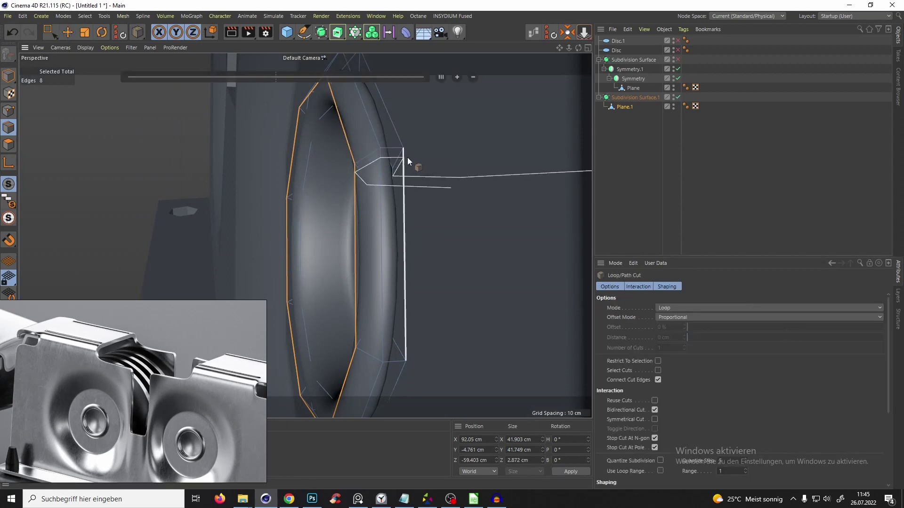
key("q")
left_click_drag(375, 165, 380, 264, "alt")
left_click_drag(355, 235, 405, 155)
scroll(372, 223, "down", 2)
key("q")
scroll(362, 201, "down", 3)
- Cut a loop around the recess floor near its outer edge at about 6.1% offset
scroll(314, 198, "up", 5)
key("q")
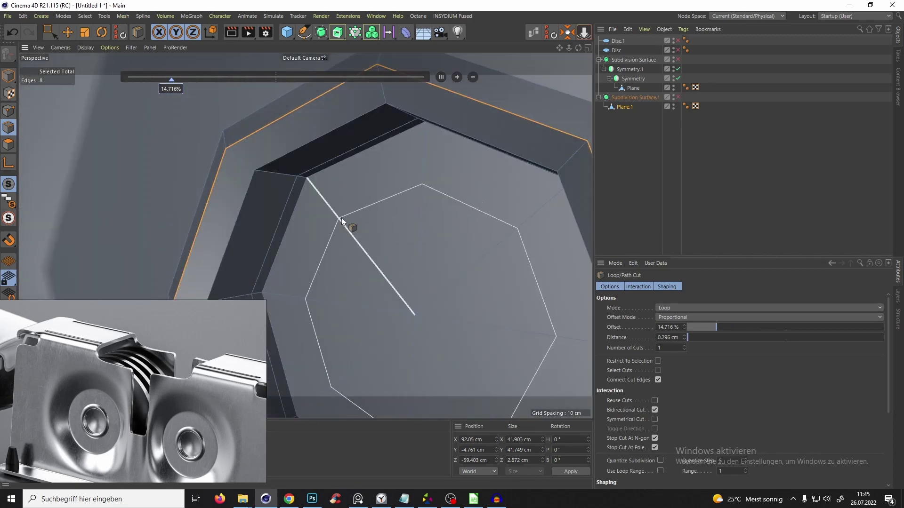
scroll(339, 192, "down", 4)
key("q")
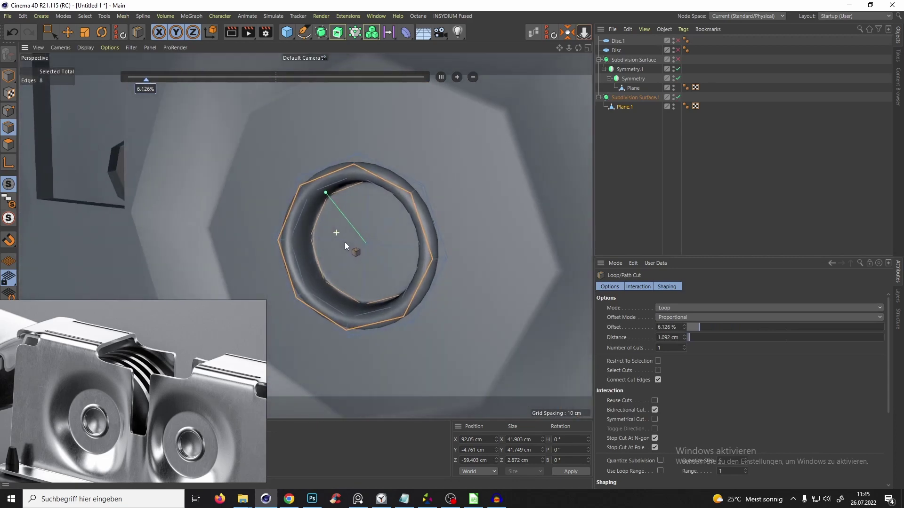
key("q")
scroll(394, 155, "up", 5)
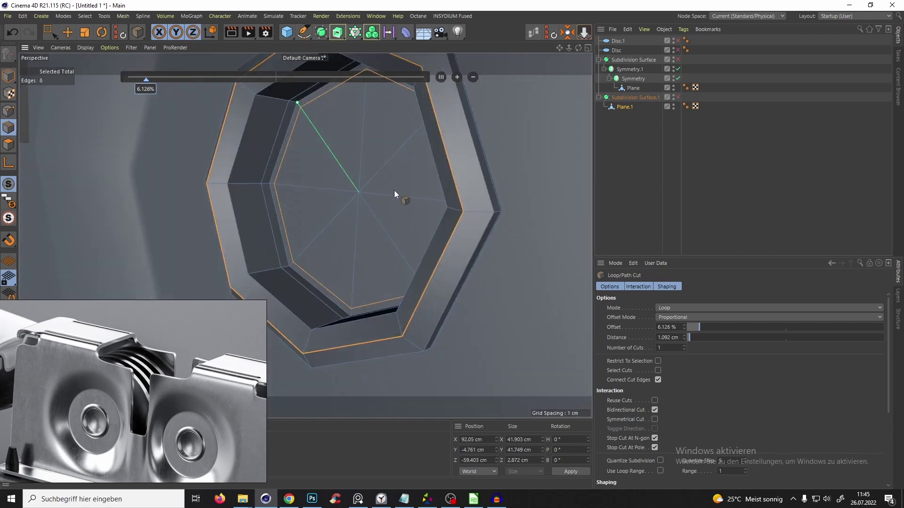
- Move the recess floor's centre point to about Z -44.8 cm, and check the smoothed end in the dish
scroll(394, 190, "down", 1)
left_click_drag(372, 216, 391, 188, "alt")
left_click(8, 111)
key("e")
left_click(369, 212)
key("q")
scroll(376, 175, "up", 2)
left_click_drag(352, 150, 331, 129, "alt")
key("q")
left_click_drag(357, 182, 318, 159, "alt")
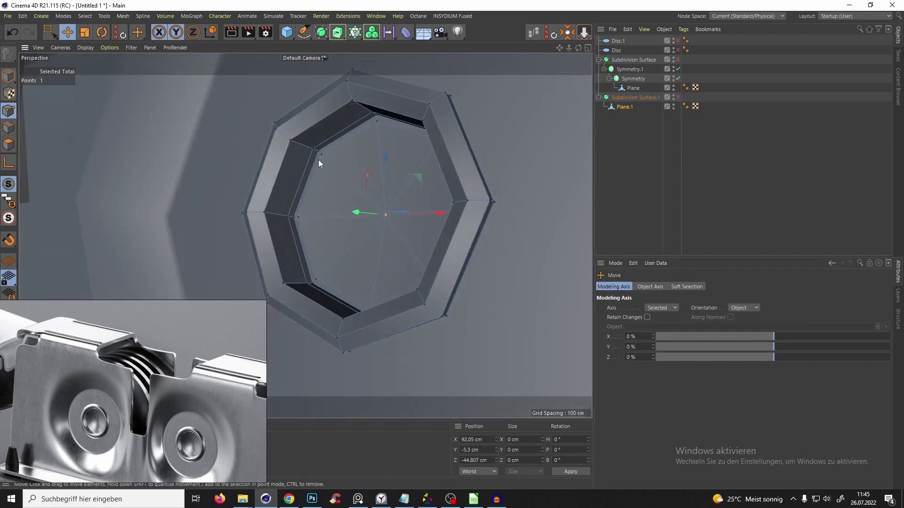
scroll(285, 146, "down", 5)
key("q")
left_click(501, 193)
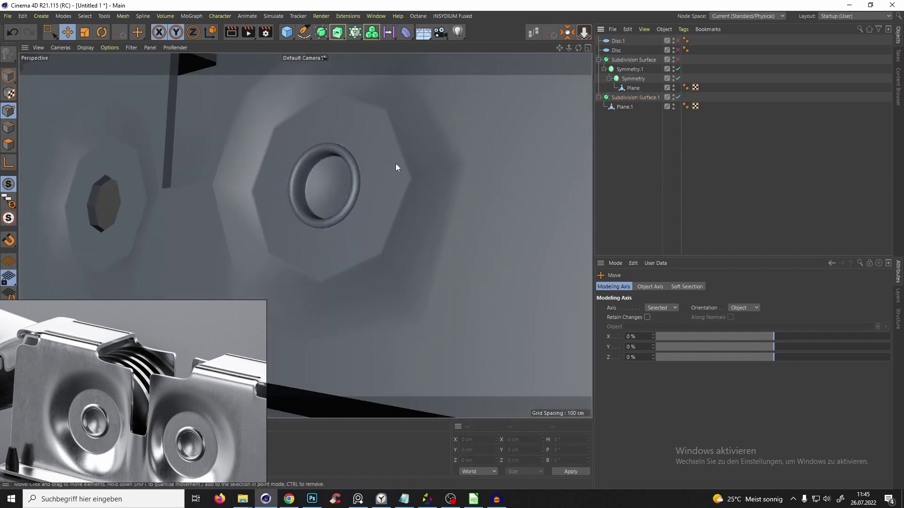
- Duplicate the finished pin along X into the bracket's other dish, at about X -97.2 cm
scroll(394, 164, "down", 4)
mouse_move(361, 210)
left_mouse_down("alt")
mouse_move(411, 243)
mouse_move(379, 214)
mouse_move(142, 276)
mouse_move(374, 254)
mouse_move(349, 275)
left_mouse_up("alt")
left_click(623, 108)
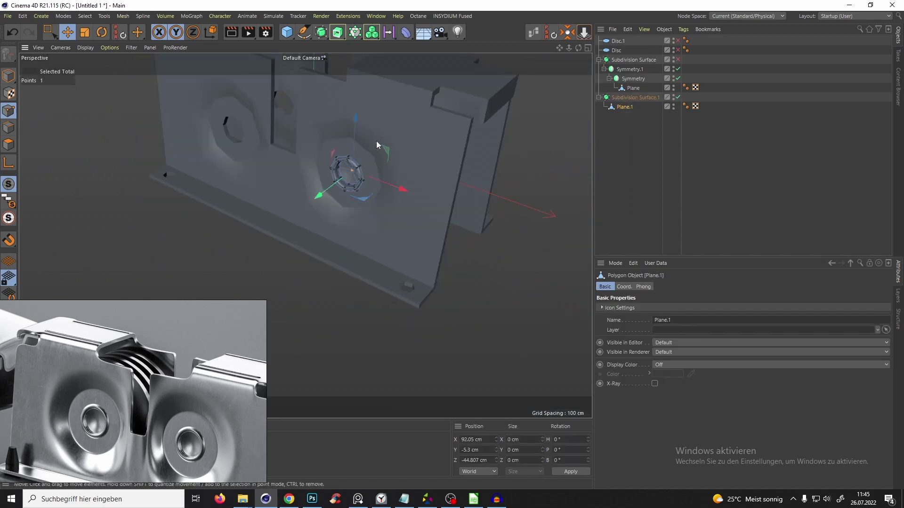
left_click_drag(326, 147, 276, 158, "alt")
left_click(8, 77)
- Centre the duplicated pin on its dish at about X -99.6 cm, keeping Y and Z at 0
key("F10")
key("F10")
key("F10")
key("F10")
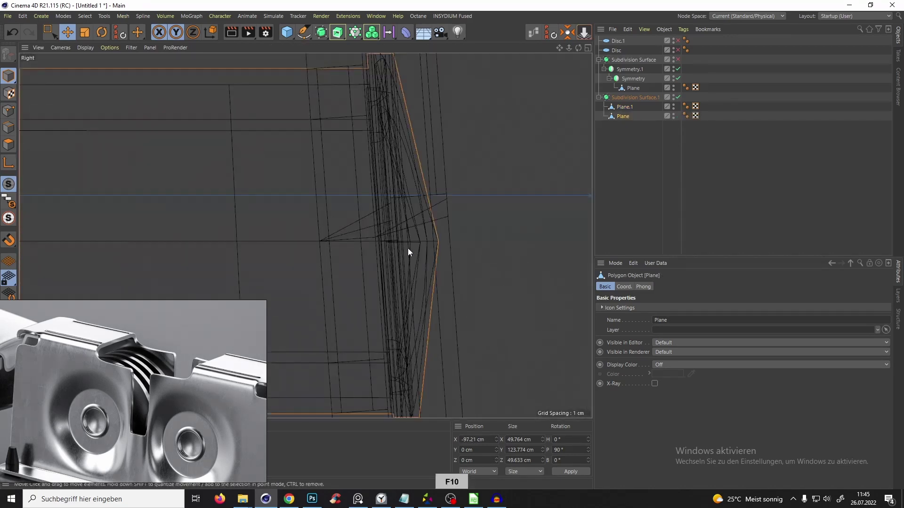
right_click_drag(376, 270, 359, 257, "alt")
middle_click_drag(361, 247, 495, 245, "alt")
right_click_drag(349, 225, 383, 190, "alt")
middle_click_drag(383, 191, 452, 162, "alt")
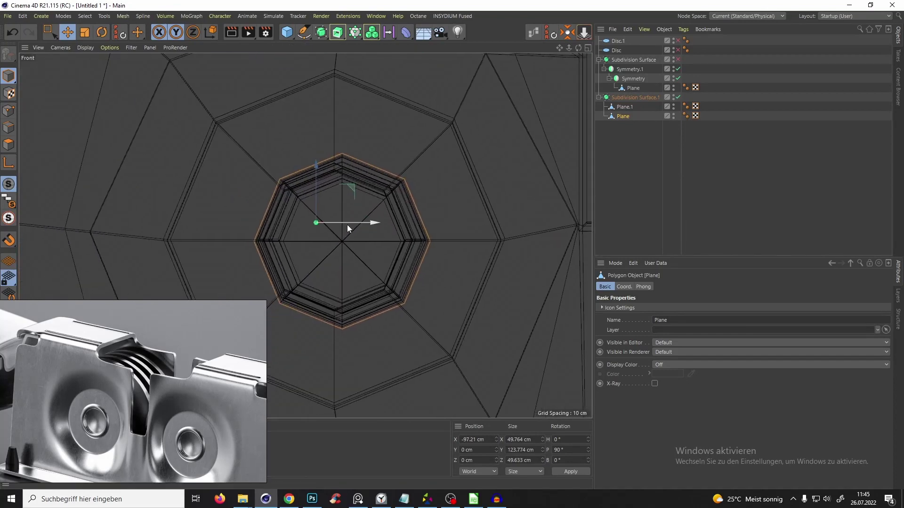
mouse_move(346, 224)
left_mouse_down()
mouse_move(354, 224)
mouse_move(337, 233)
left_mouse_up()
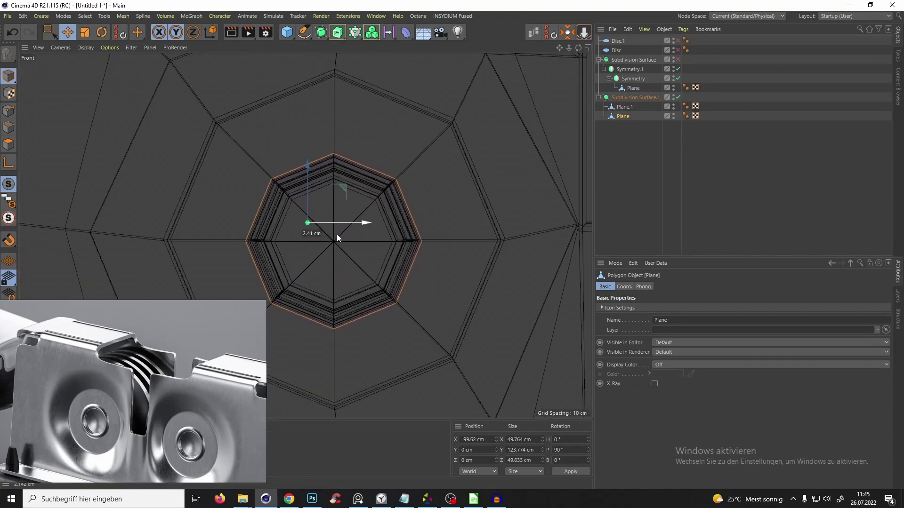
key("F10")
key("F10")
key("q")
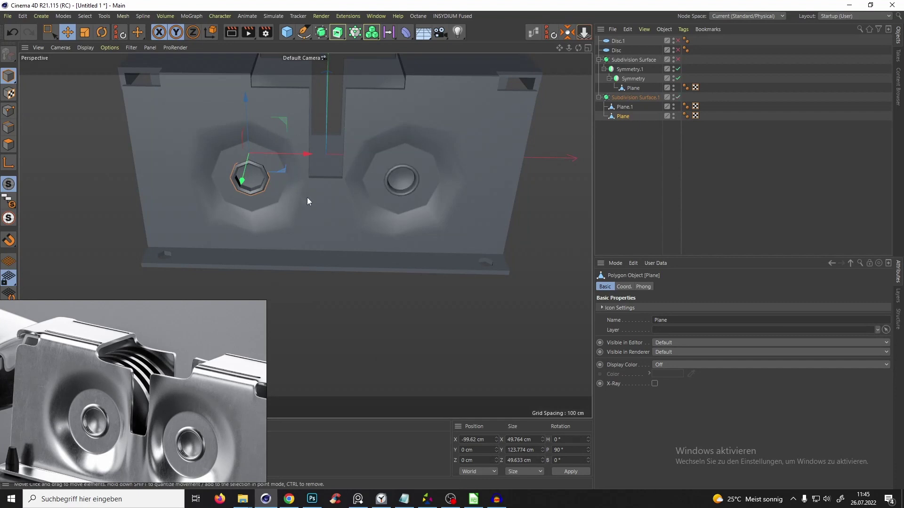
- Group both pins under one null and enable the bracket's Subdivision Surface
left_click(626, 109, "shift")
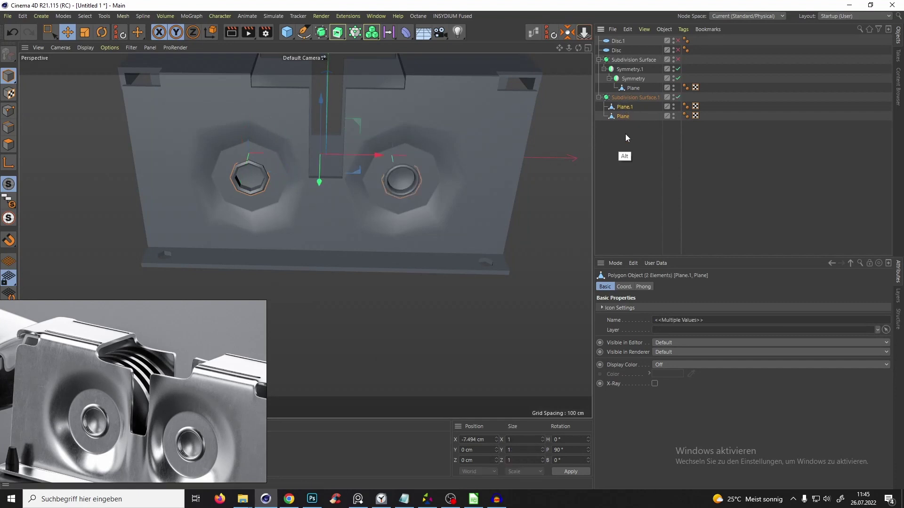
key("alt+g")
left_click_drag(430, 196, 360, 191, "alt")
scroll(394, 208, "down", 3)
left_click(702, 177)
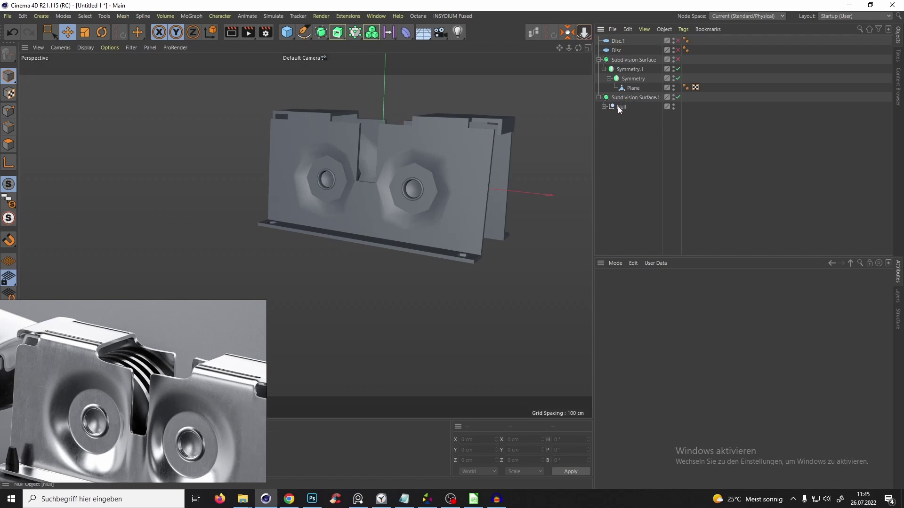
left_click(678, 59)
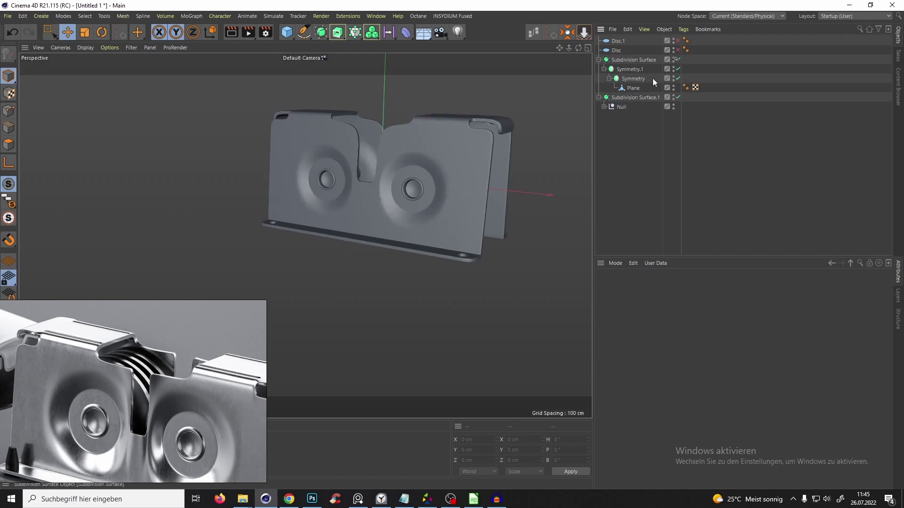
left_click_drag(400, 170, 335, 285, "alt")
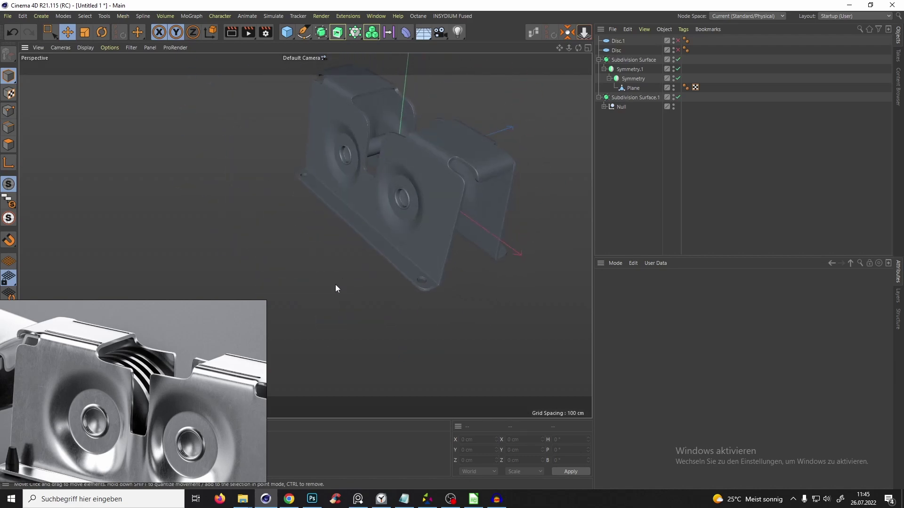
left_click(450, 500)
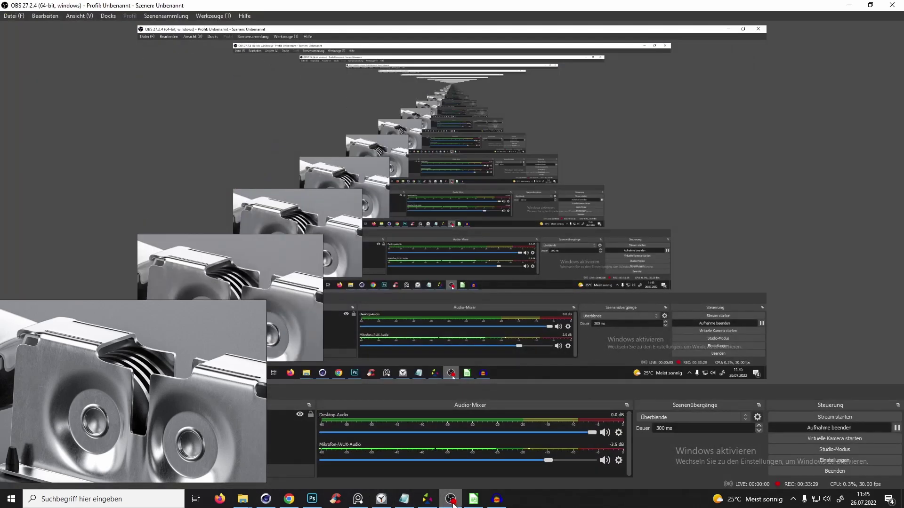
left_click(450, 499)
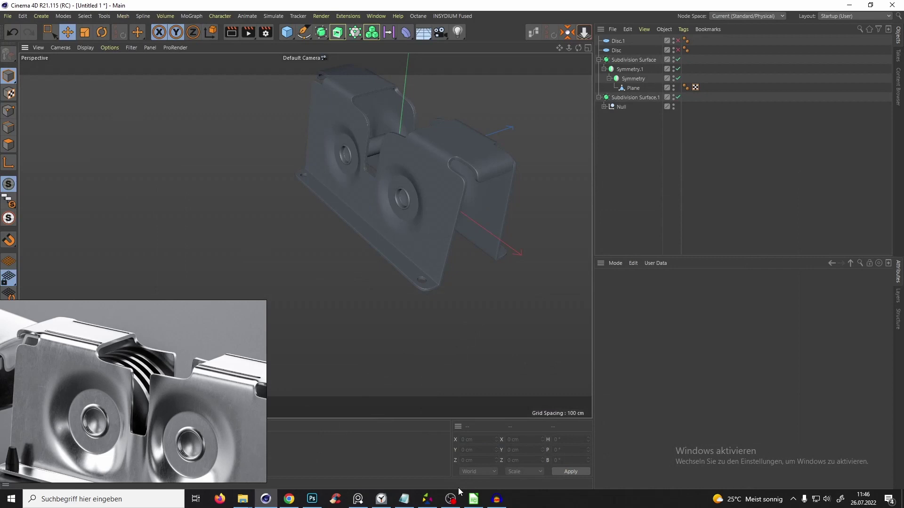
left_click_drag(586, 133, 439, 190, "alt")
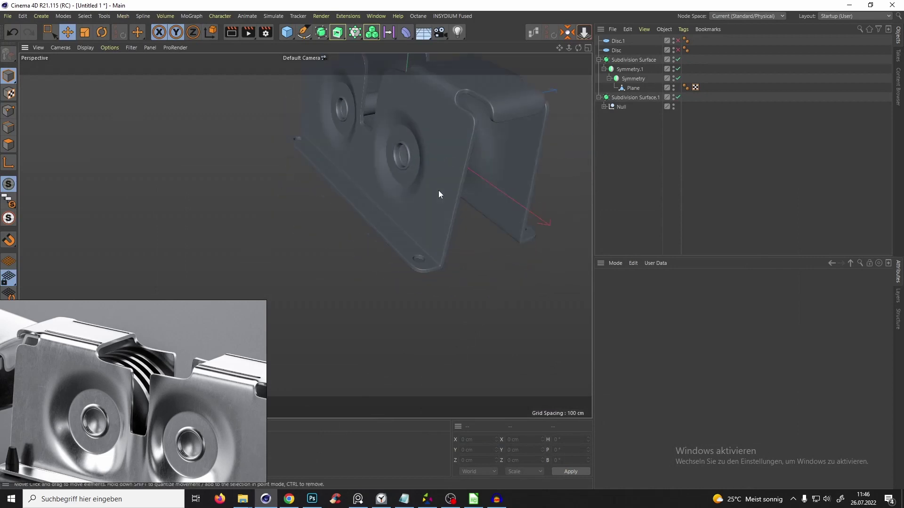
- Select the original pin (Plane.1) inside the null and turn off the pins' subdivision smoothing
left_click(603, 107)
left_click(626, 117)
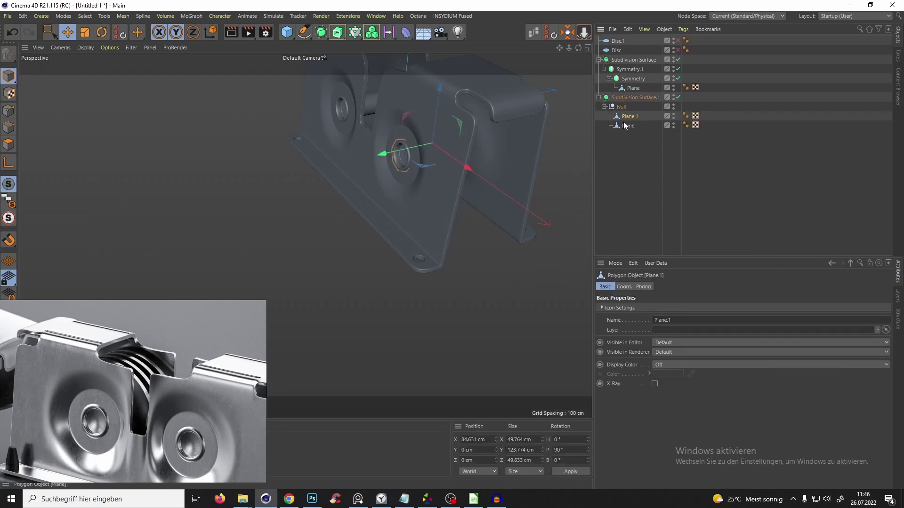
key("q")
left_click_drag(392, 144, 446, 176, "alt")
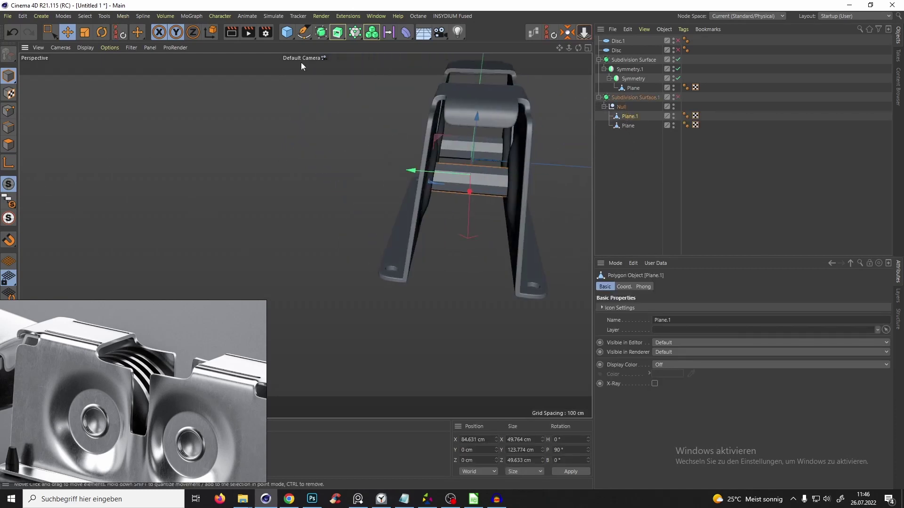
- Isolate the original pin in the viewport, and show the whole assembly again
key("alt+s")
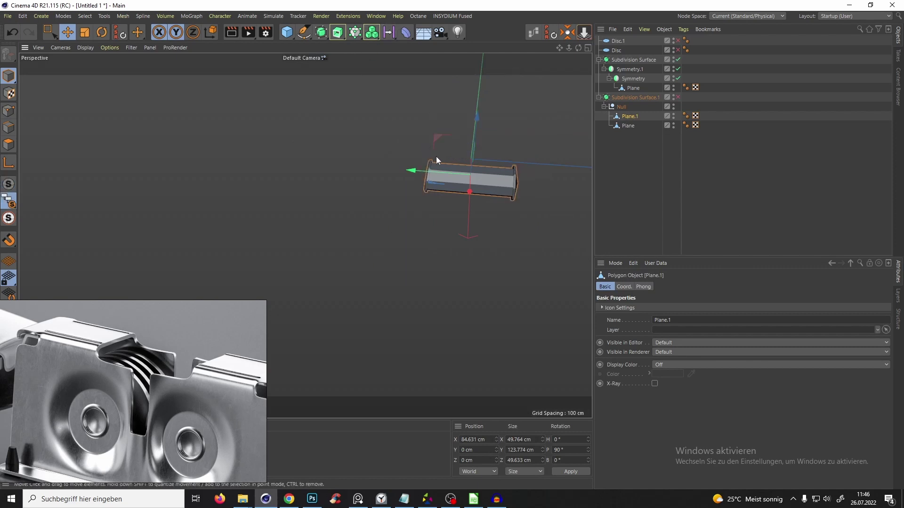
left_click_drag(438, 158, 499, 145, "alt")
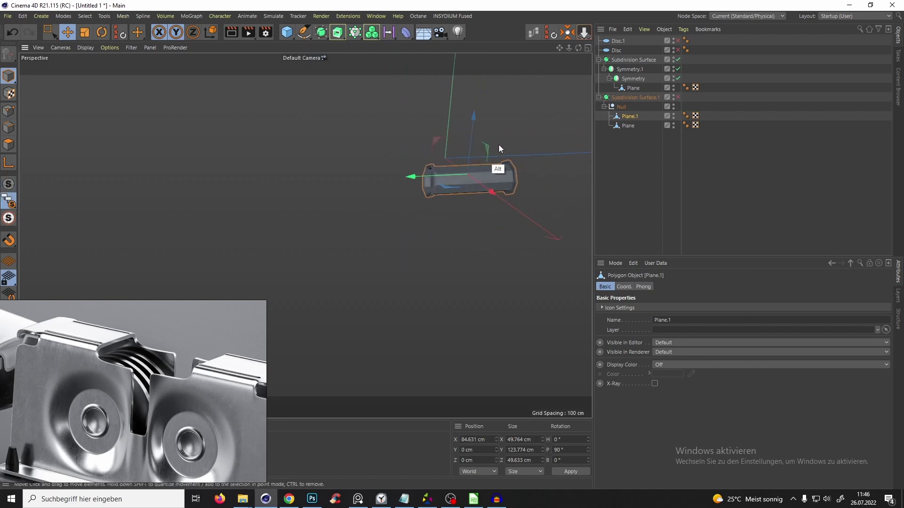
key("alt+s")
middle_click_drag(490, 189, 399, 195, "alt")
scroll(399, 196, "down", 2)
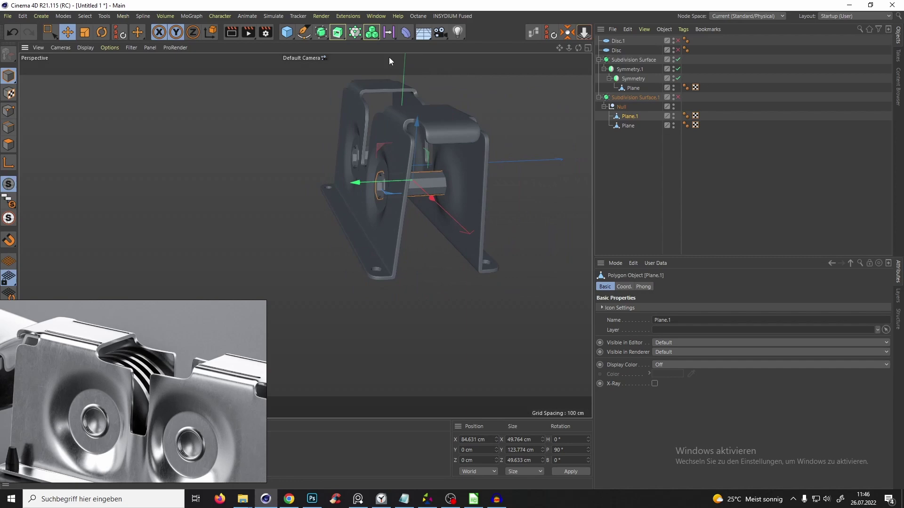
- Search the command customization for "solo" and check the shortcuts of Viewport Solo Hierarchy and Viewport Solo Off
left_click(348, 16)
mouse_move(376, 16)
mouse_move(389, 32)
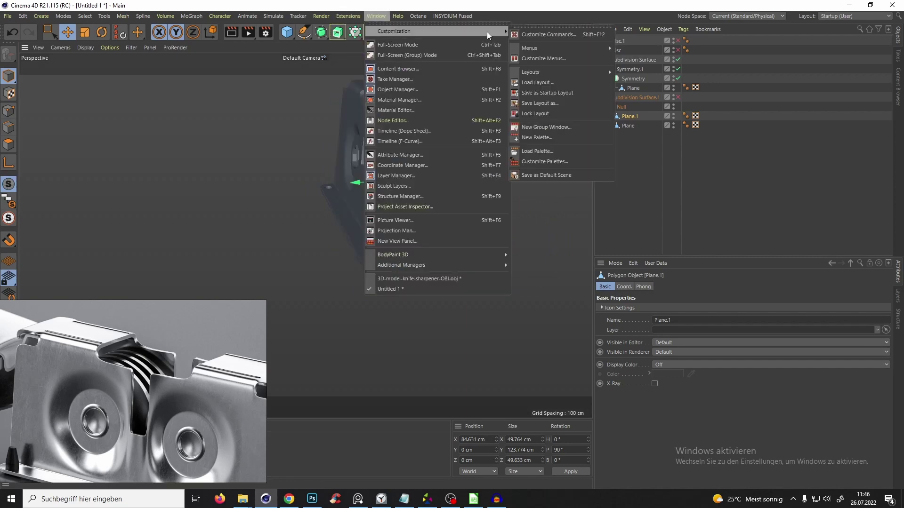
left_click(558, 34)
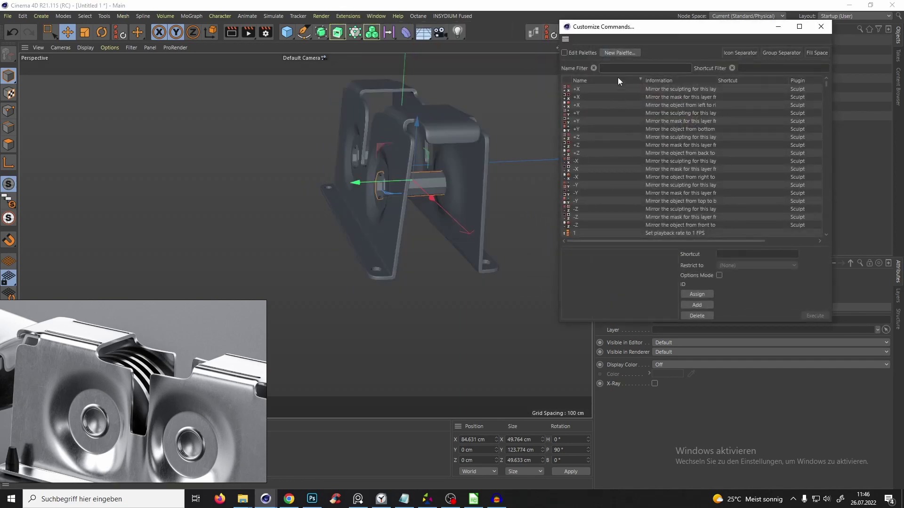
type("solo")
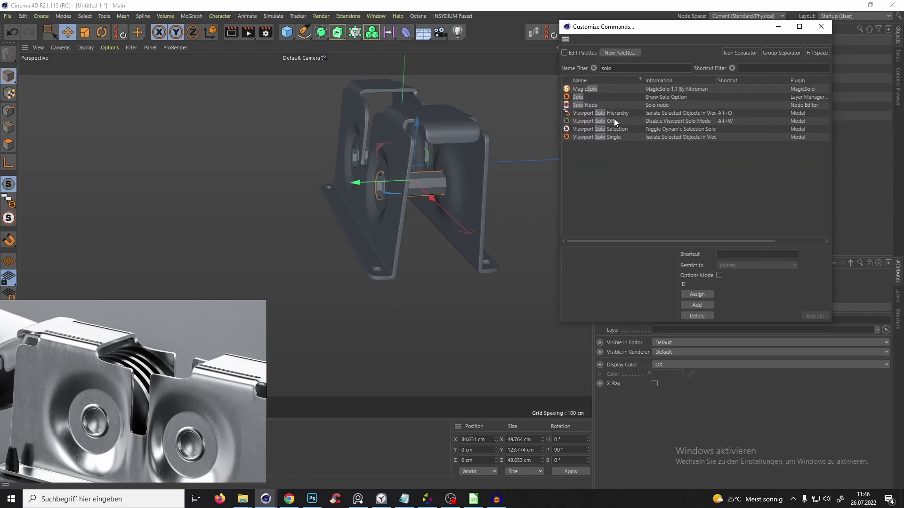
left_click(678, 113)
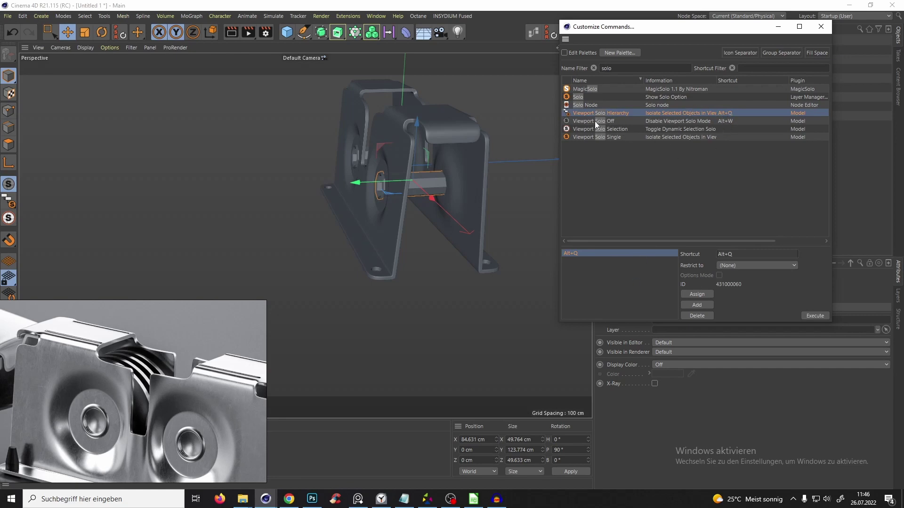
left_click(729, 120)
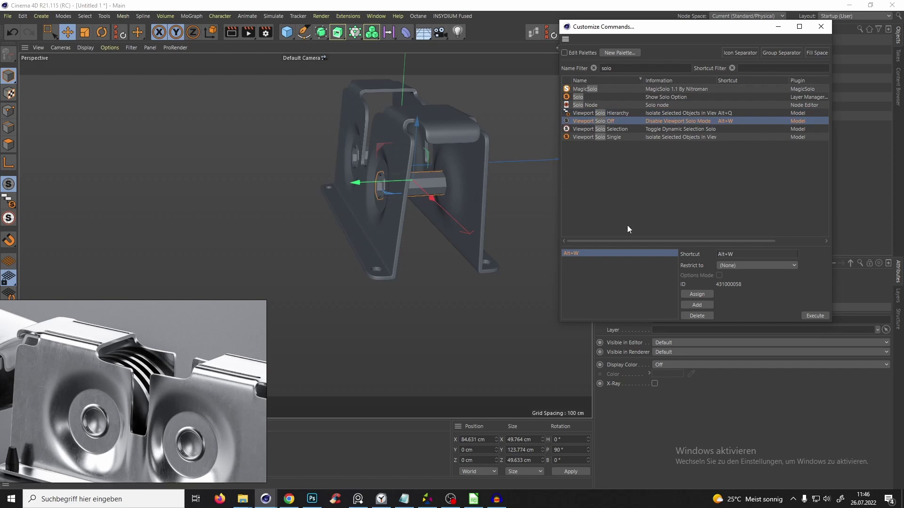
left_click(822, 26)
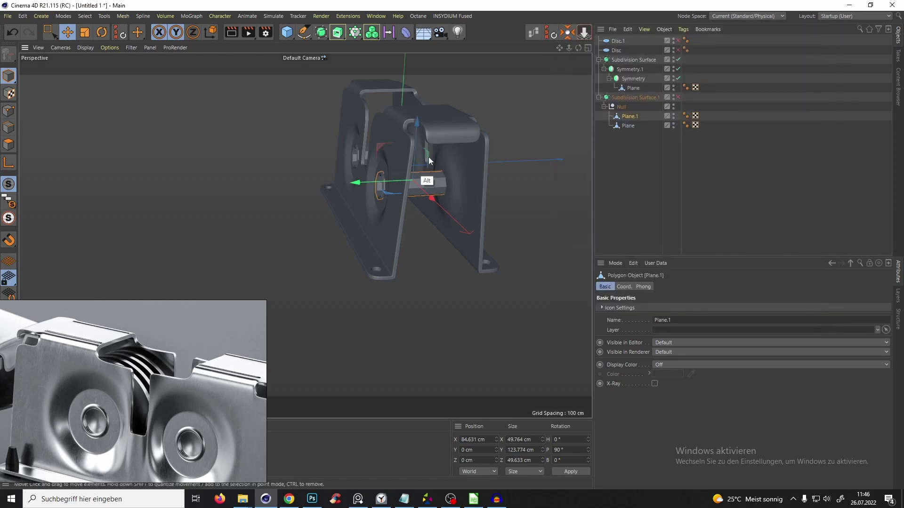
- Isolate the original pin using Viewport Solo Hierarchy
key("alt+q")
left_click_drag(430, 196, 430, 210, "alt")
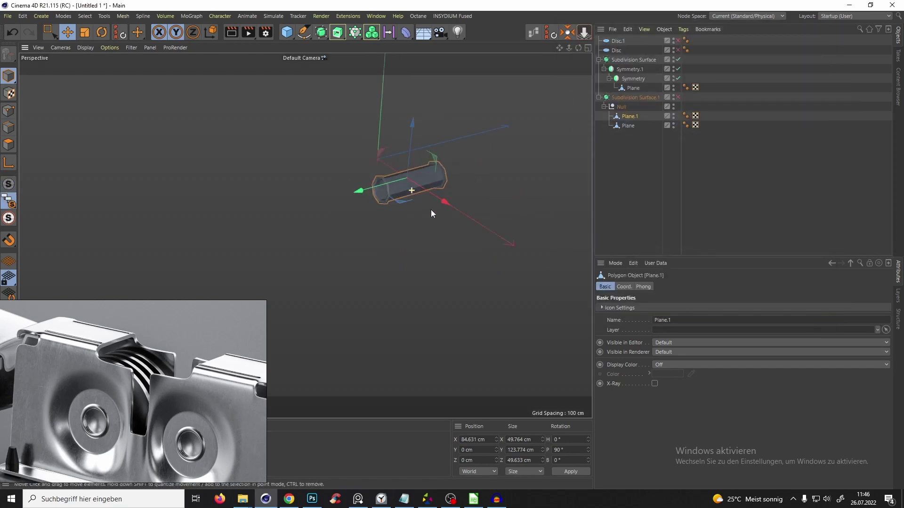
scroll(425, 171, "up", 4)
left_click_drag(425, 170, 396, 174, "alt")
scroll(397, 174, "up", 4)
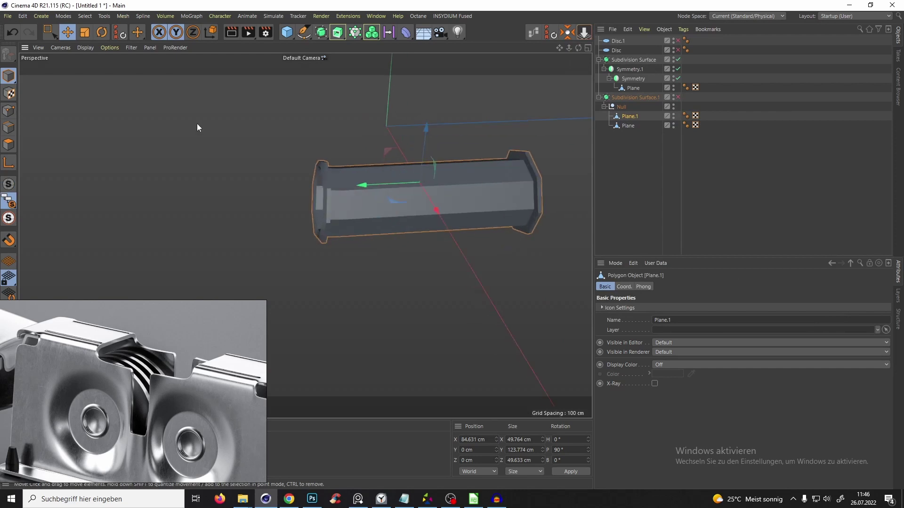
- Cut two loops around the middle of the pin's shaft, at about Z -17.7 cm and Z -8.8 cm
left_click(9, 128)
left_click_drag(233, 175, 355, 211, "alt")
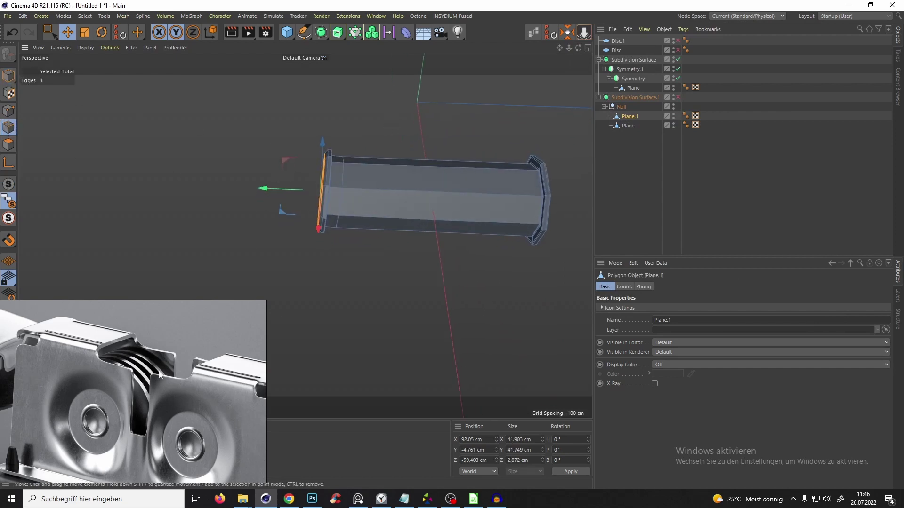
mouse_move(403, 168)
left_mouse_down("alt")
mouse_move(360, 189)
mouse_move(385, 144)
mouse_move(386, 173)
left_mouse_up("alt")
scroll(361, 185, "up", 3)
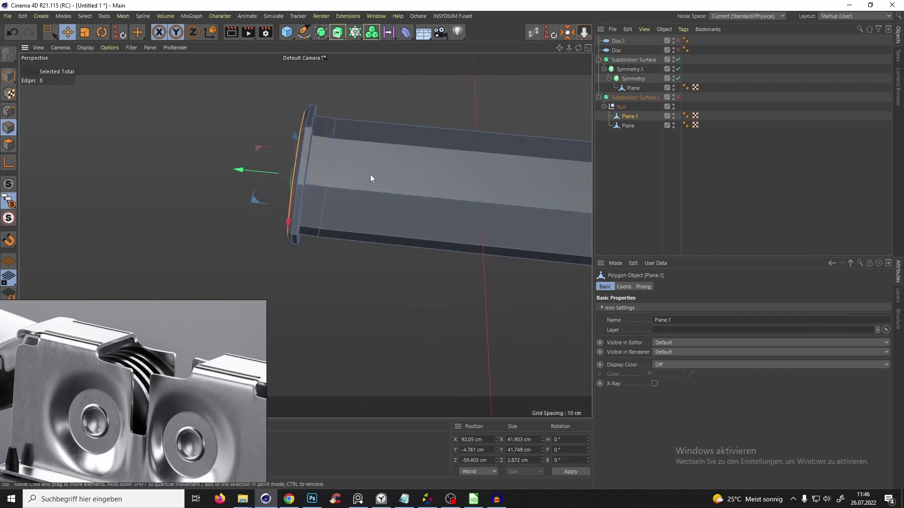
middle_click(370, 178)
middle_click(363, 152)
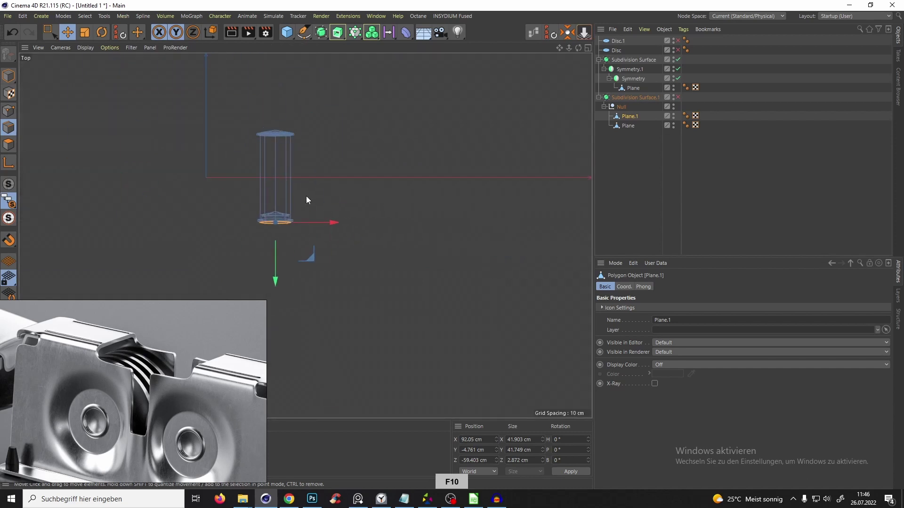
right_click_drag(306, 200, 342, 212, "alt")
key("k")
key("l")
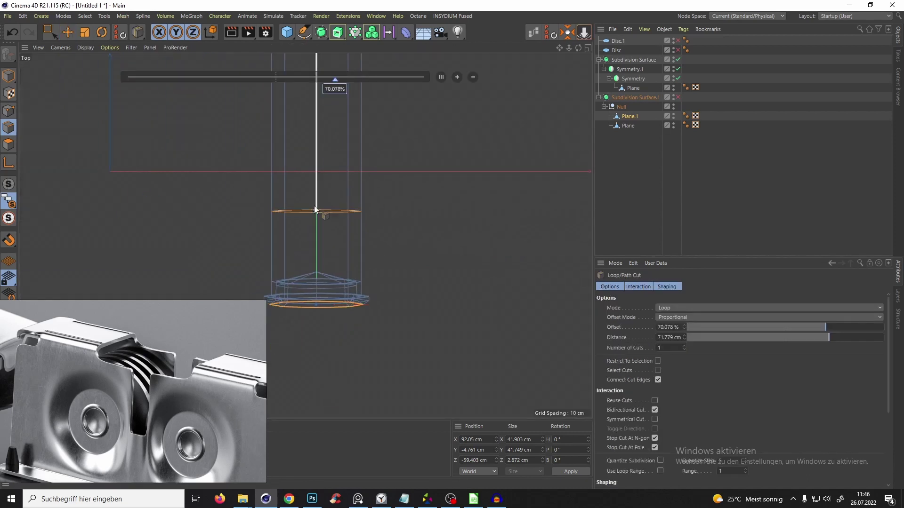
scroll(323, 190, "up", 3)
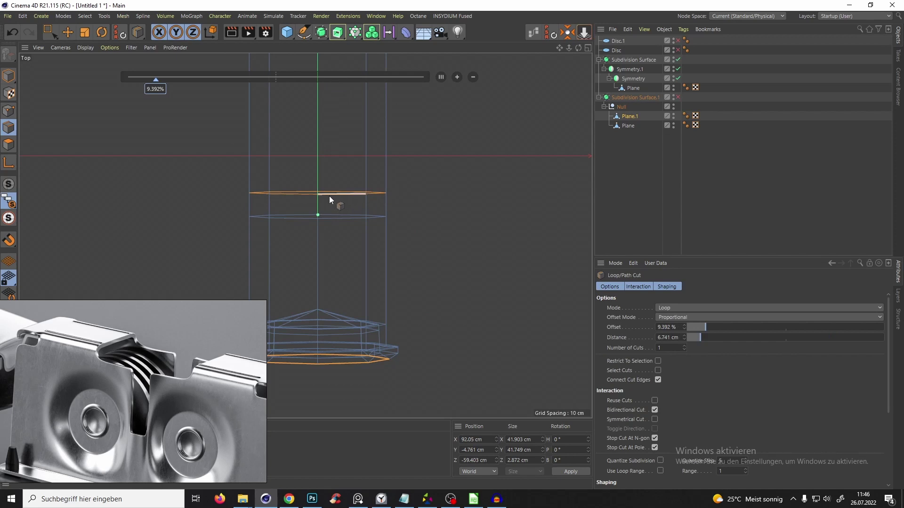
middle_click_drag(317, 186, 342, 192, "alt")
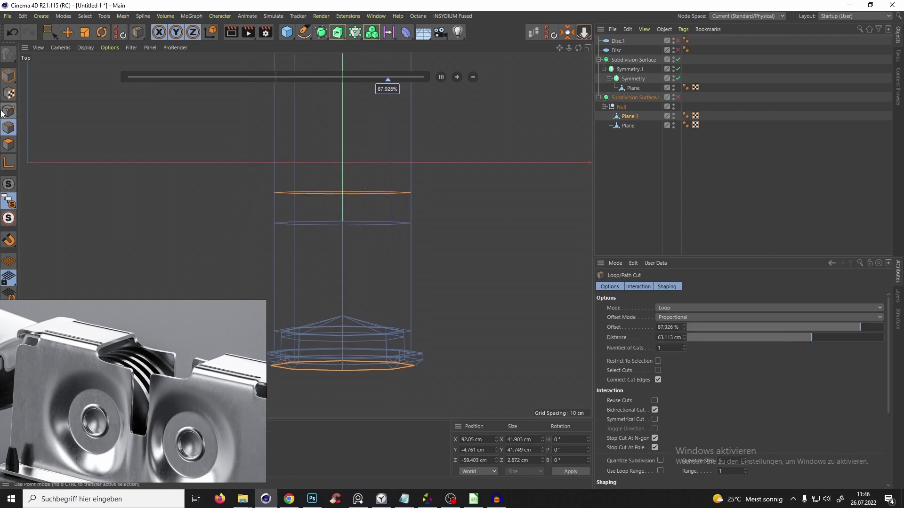
- Select the points of the new shaft loop farther from the recessed end and flatten them to 0 cm in Z
left_click(48, 32)
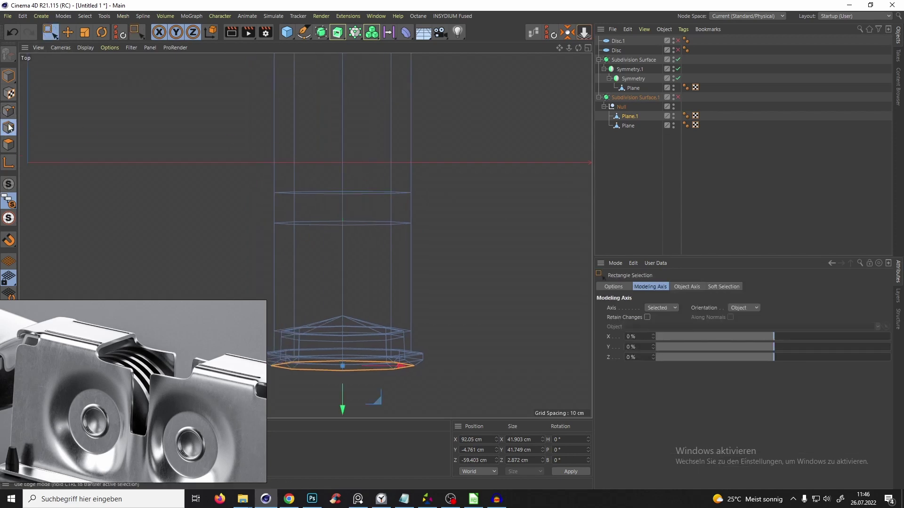
left_click(9, 110)
left_click_drag(268, 178, 441, 216)
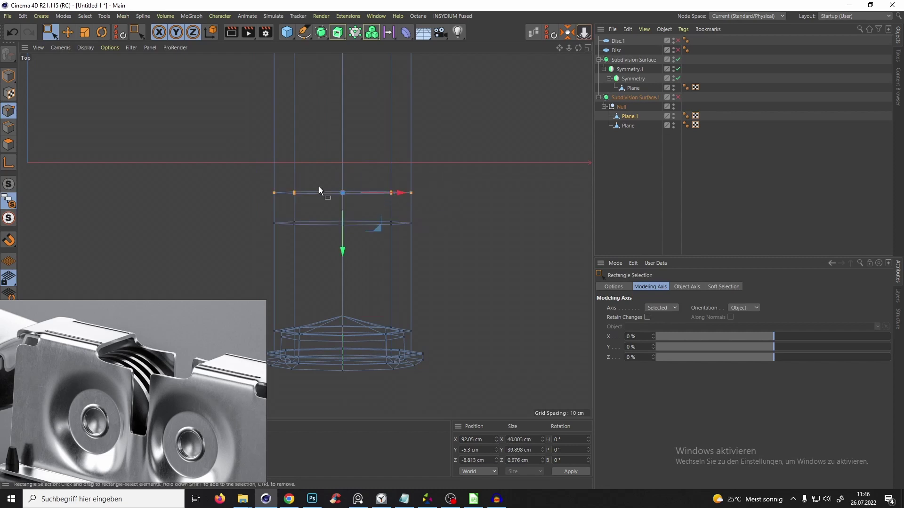
key("t")
left_click_drag(341, 252, 343, 192)
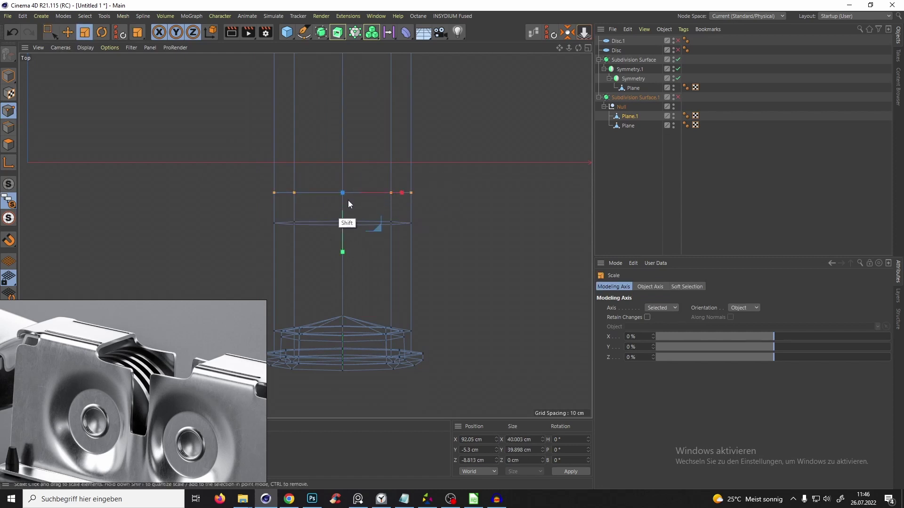
- Select the points of the shaft loop nearer the recessed end and flatten them to 0 cm in Z
scroll(346, 211, "up", 3)
key("0")
left_click_drag(202, 213, 501, 253)
key("t")
left_click_drag(349, 291, 357, 228)
key("ctrl+z")
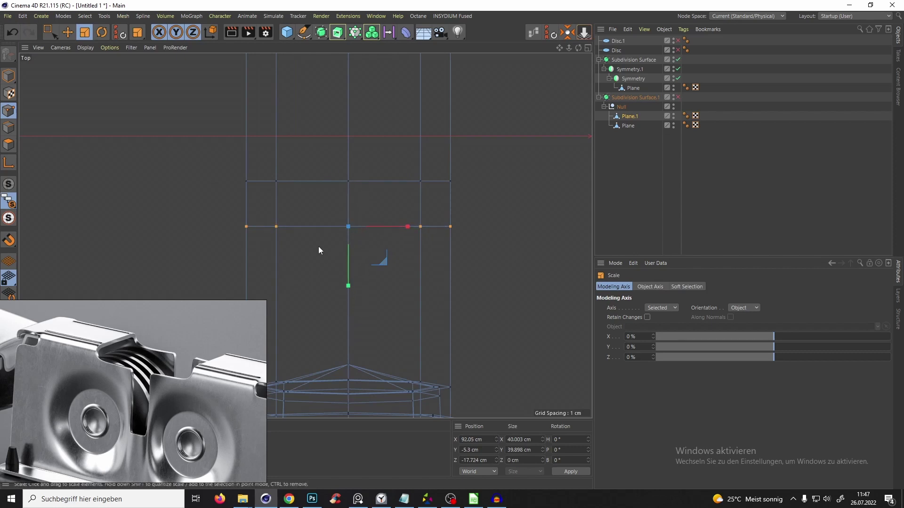
- Select the polygon band between the two new shaft loops and split it off as a separate object
key("F10")
key("F10")
left_click_drag(365, 171, 462, 150, "alt")
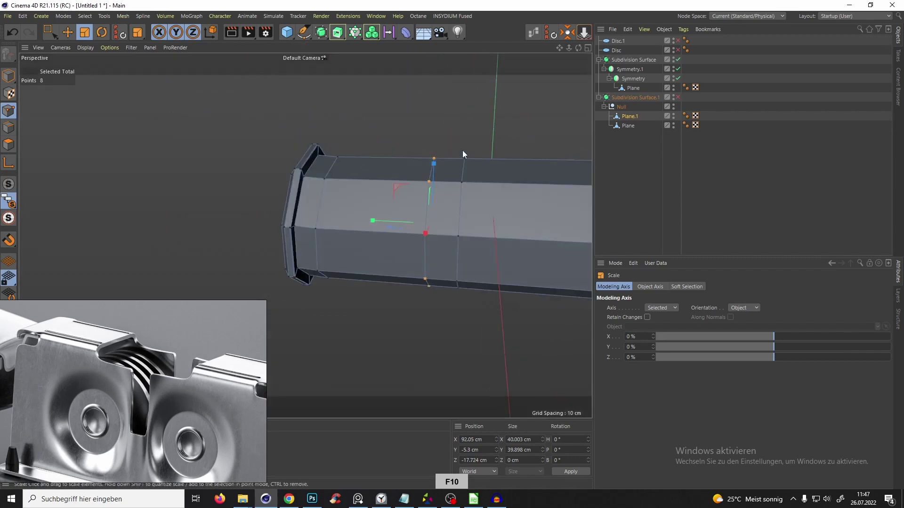
scroll(456, 178, "down", 5)
left_click_drag(433, 241, 451, 216, "alt")
middle_click_drag(461, 157, 418, 182, "alt")
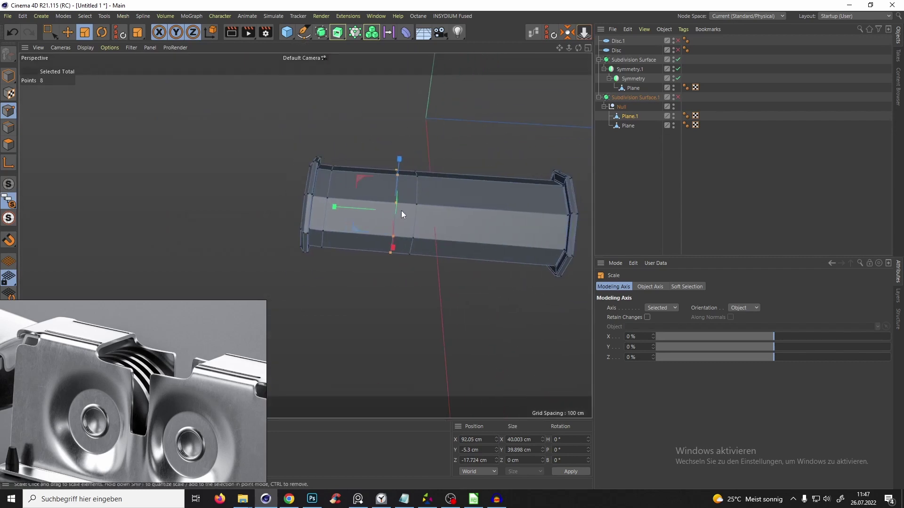
scroll(401, 211, "up", 4)
left_click(9, 145)
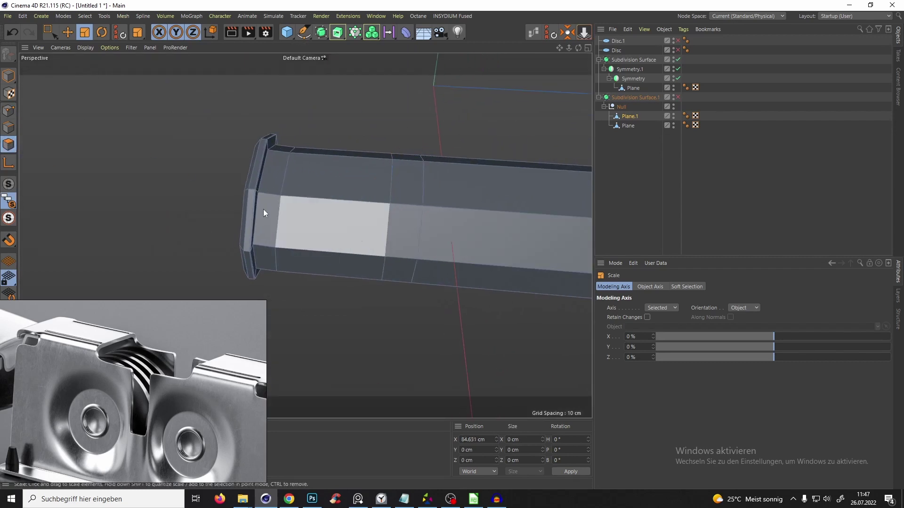
key("u")
key("l")
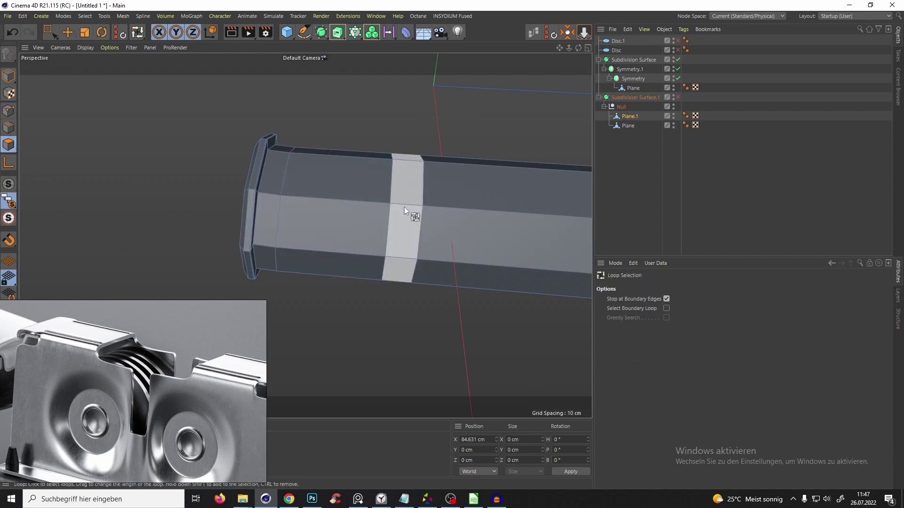
left_click(404, 207)
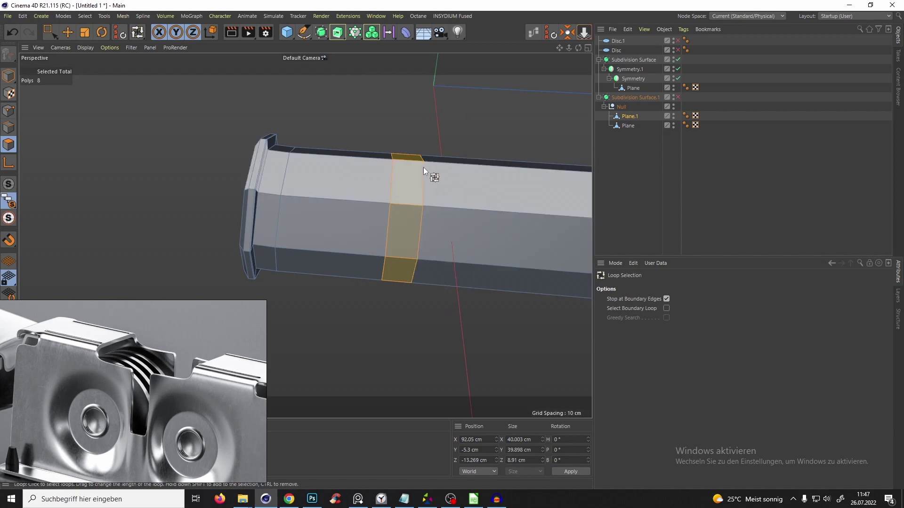
key("u")
key("p")
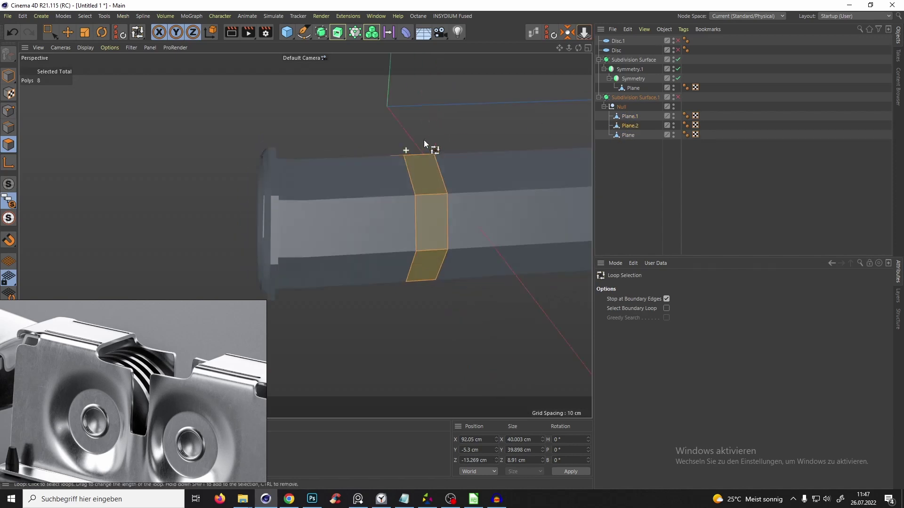
- Inspect the split-off band on its own, inside the bracket, and together with its pin using Viewport Solo
left_click_drag(423, 140, 439, 196, "alt")
key("alt+s")
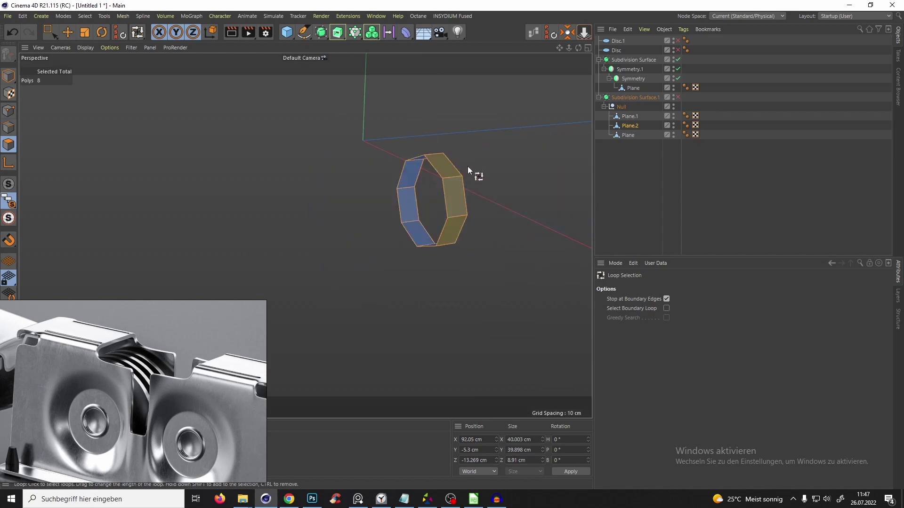
scroll(439, 176, "down", 1)
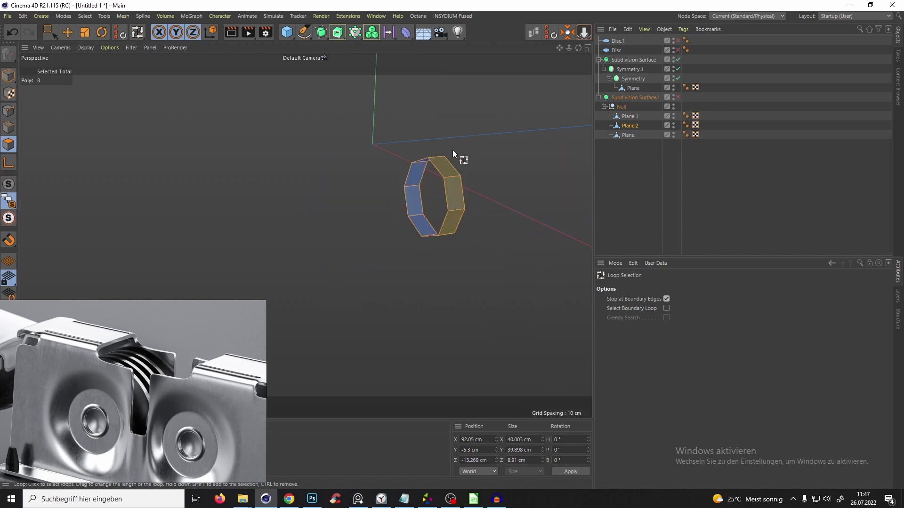
key("alt+s")
scroll(411, 194, "down", 3)
left_click_drag(380, 191, 325, 212, "alt")
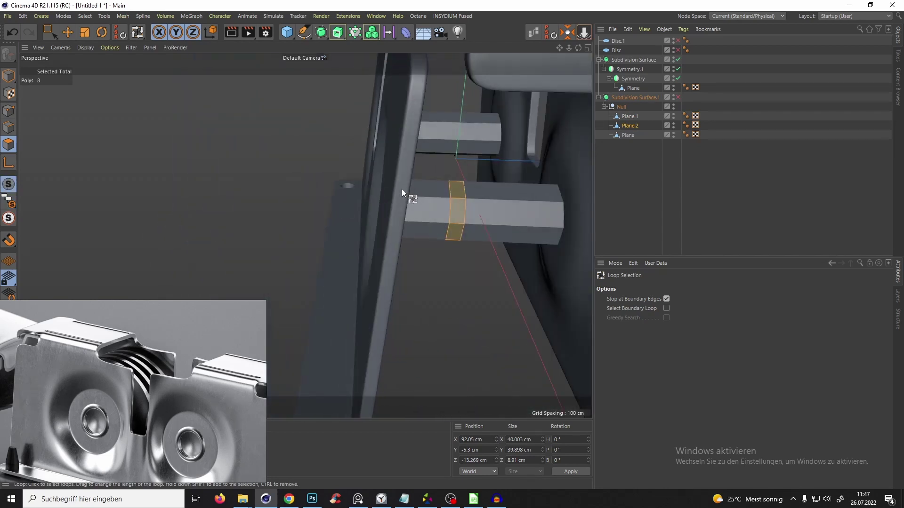
left_click(629, 116)
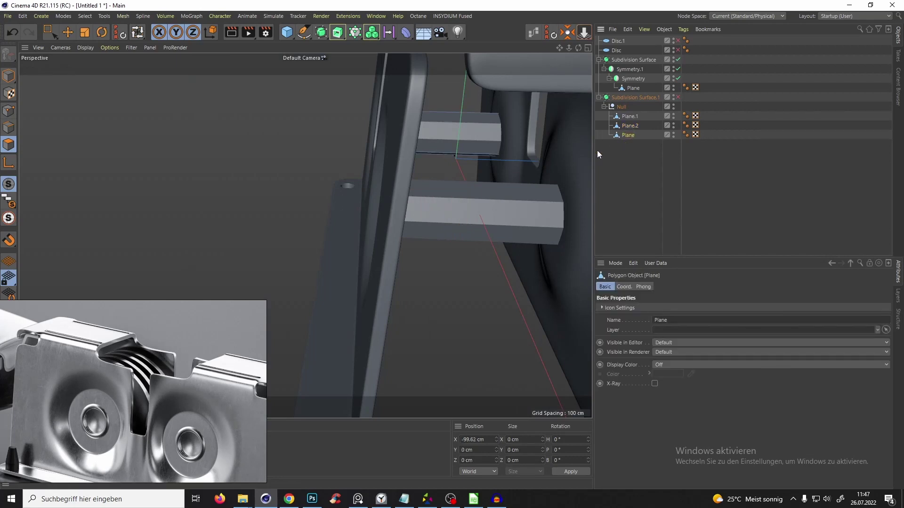
left_click(624, 126, "shift")
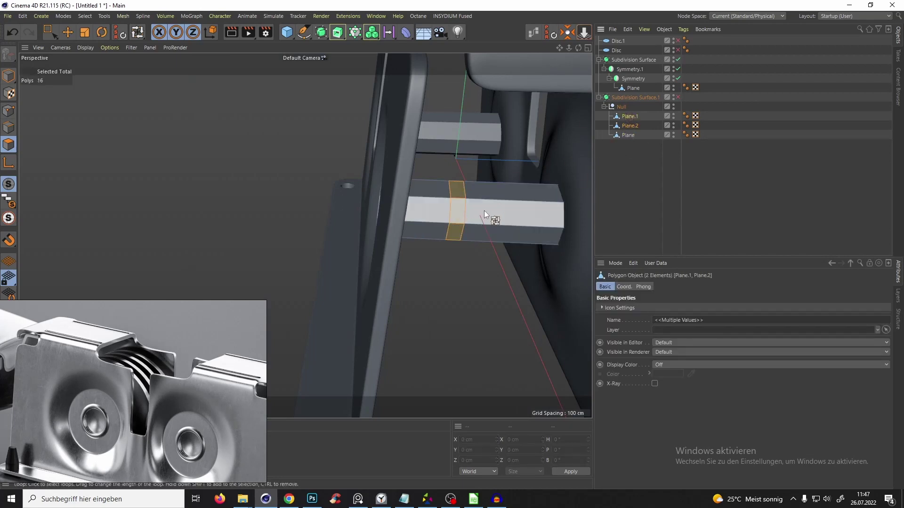
key("alt+s")
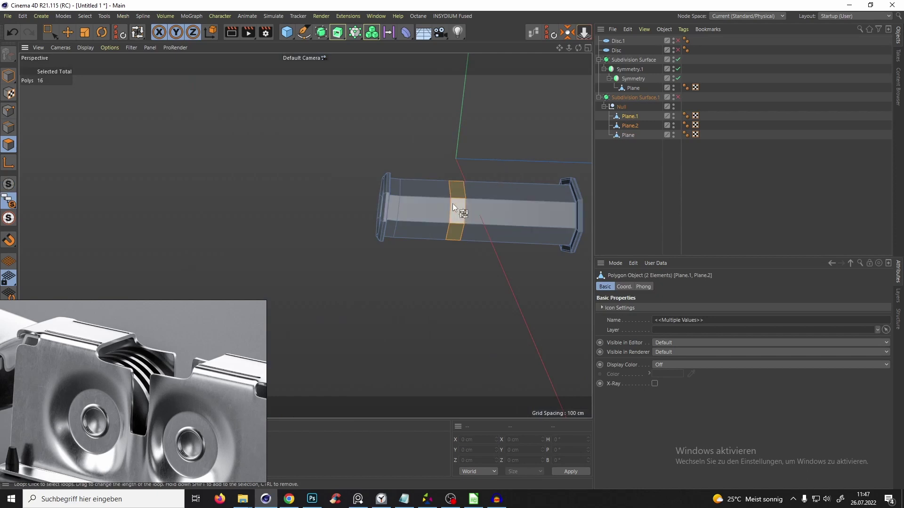
left_click_drag(453, 203, 485, 170, "alt")
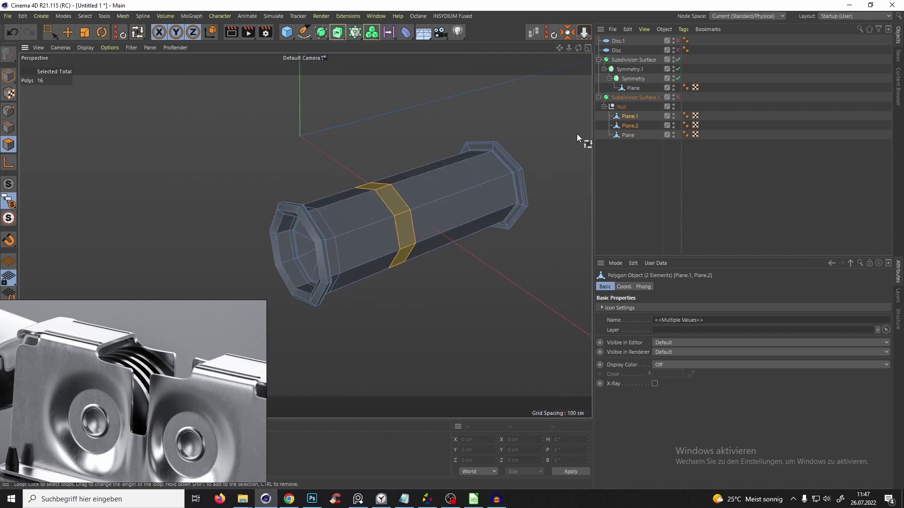
- Show the whole bracket and extrude the split-off band's polygons outward by about 76.7 cm into a disc
left_click(635, 125)
key("d")
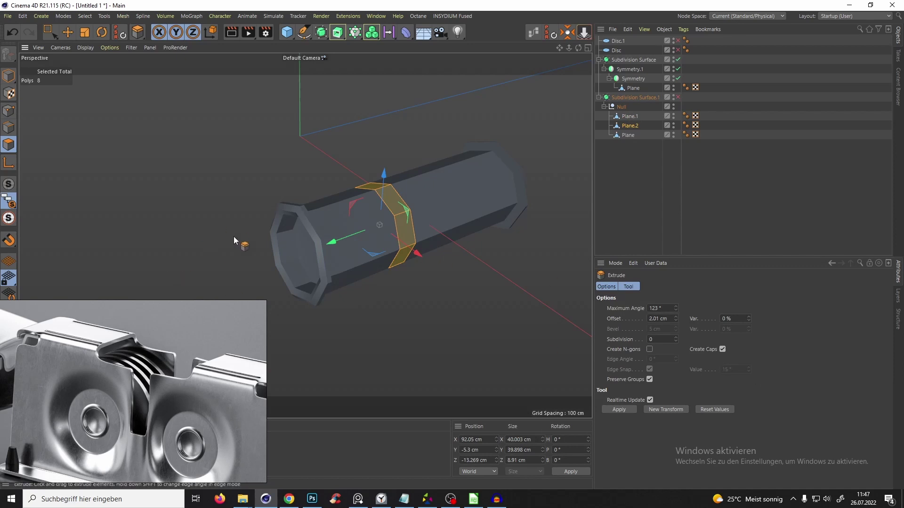
scroll(240, 237, "down", 4)
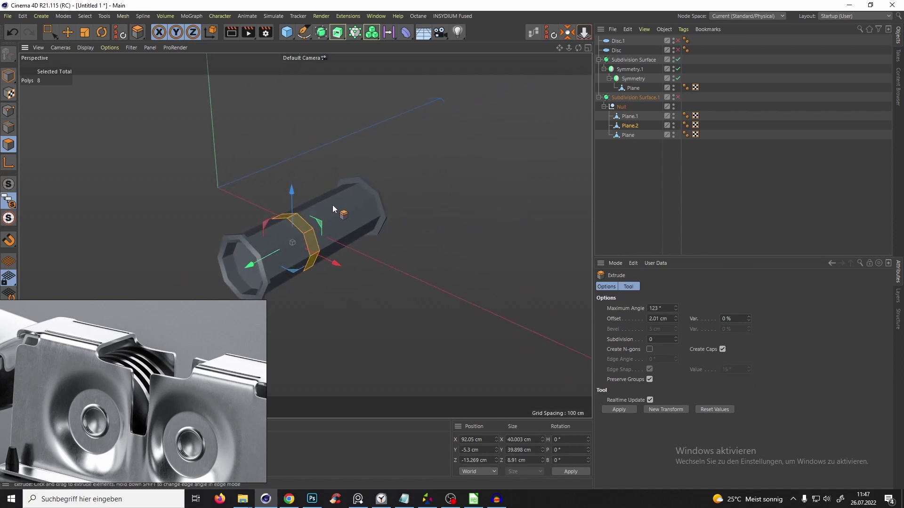
key("alt+s")
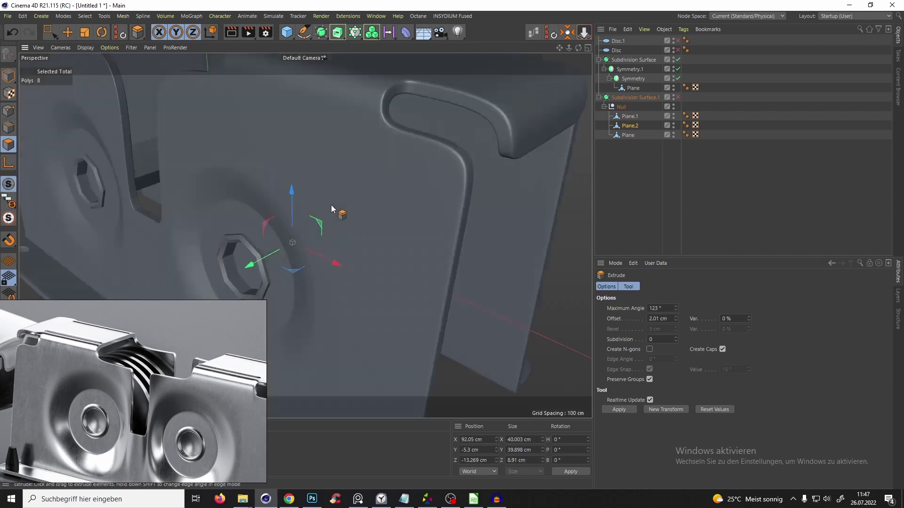
scroll(332, 205, "down", 5)
left_click_drag(233, 238, 337, 273, "alt")
scroll(318, 202, "up", 5)
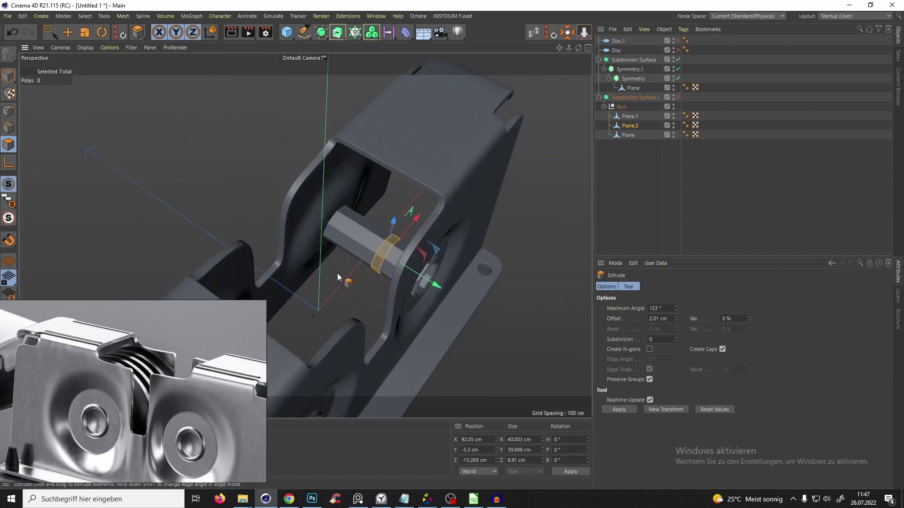
left_click_drag(385, 233, 583, 97)
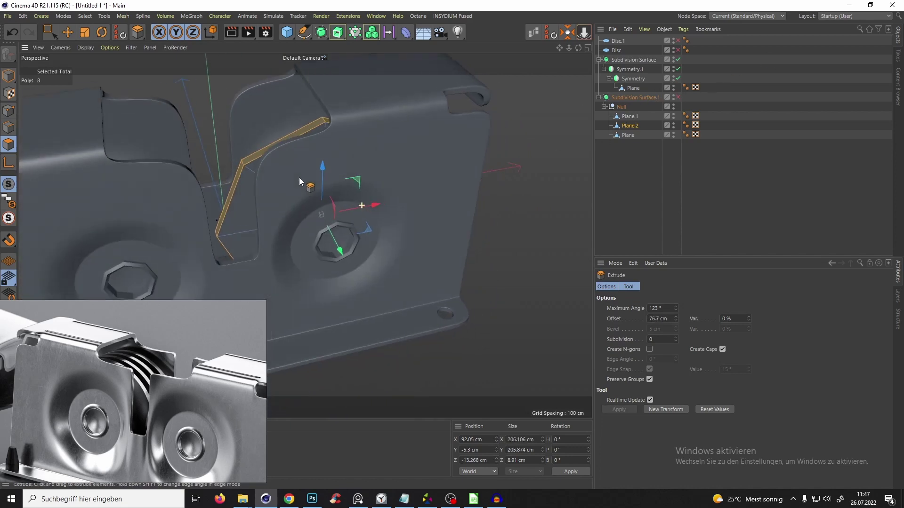
- Examine the extruded disc between the bracket walls with subdivision smoothing toggled on and off
left_click_drag(299, 177, 355, 194, "alt")
scroll(354, 173, "down", 5)
key("q")
key("q")
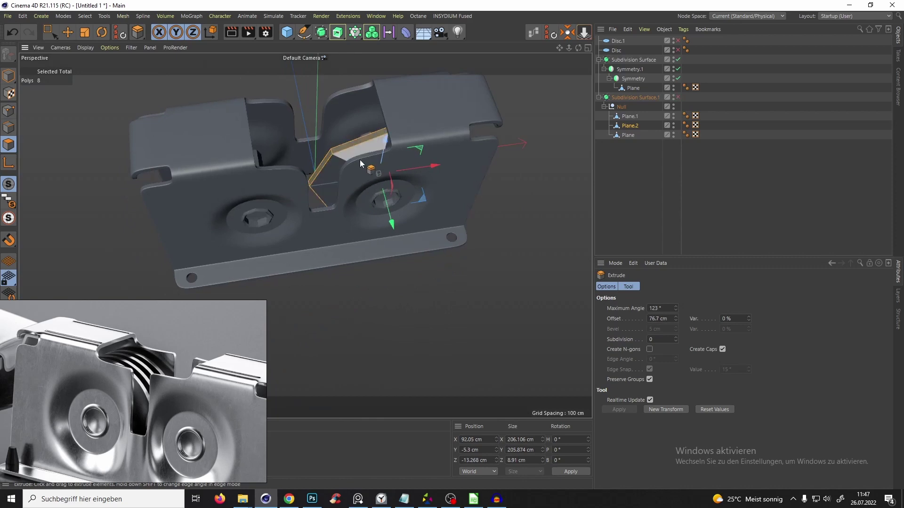
scroll(362, 161, "up", 4)
left_click_drag(362, 161, 321, 157, "alt")
scroll(357, 180, "up", 4)
key("q")
left_click_drag(355, 182, 379, 176, "alt")
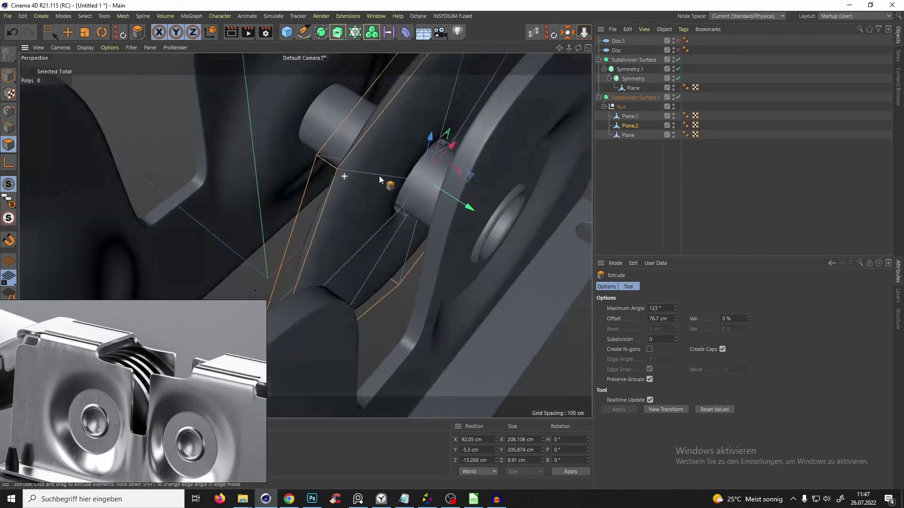
mouse_move(363, 145)
left_mouse_down("alt")
mouse_move(317, 156)
mouse_move(303, 201)
mouse_move(355, 149)
left_mouse_up("alt")
scroll(331, 130, "up", 3)
- Cut supporting loops along the disc's outer rim and restore the subdivision smoothing to check its edge
key("q")
key("k")
key("l")
left_click(325, 159)
left_click(318, 153)
left_click(297, 147)
left_click_drag(296, 148, 431, 223, "alt")
key("q")
left_click(634, 197)
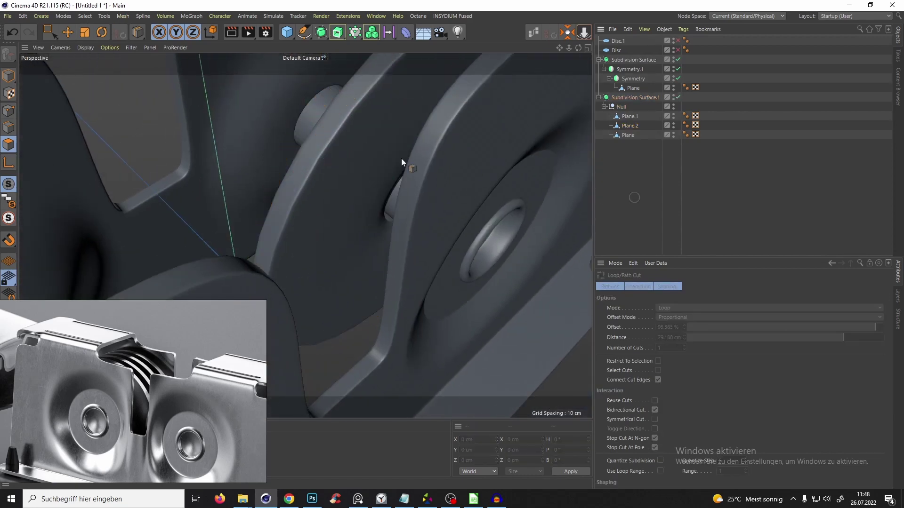
right_click_drag(401, 158, 358, 178, "alt")
left_click_drag(358, 178, 409, 168, "alt")
left_click(640, 97)
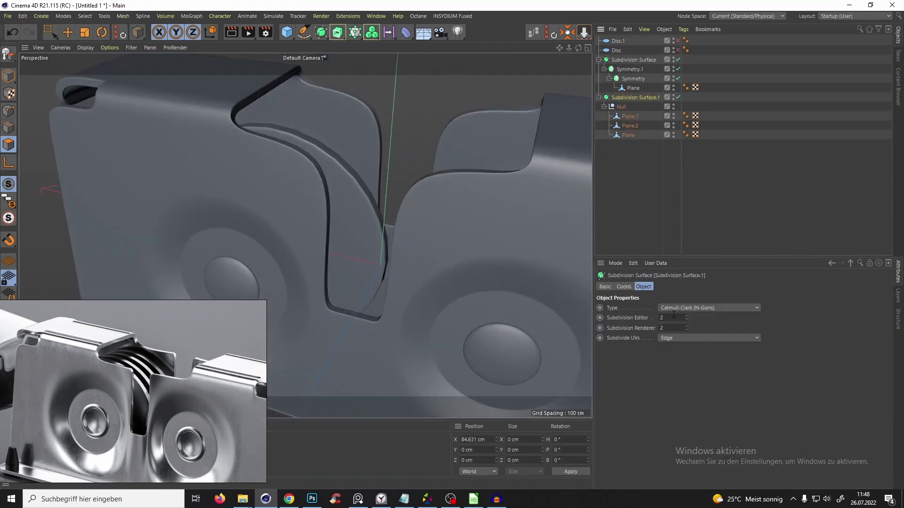
left_click_drag(335, 188, 343, 166, "alt")
- Isolate the disc and cut three supporting loops around its center hole, checking the shape with smoothing on
left_click(629, 126)
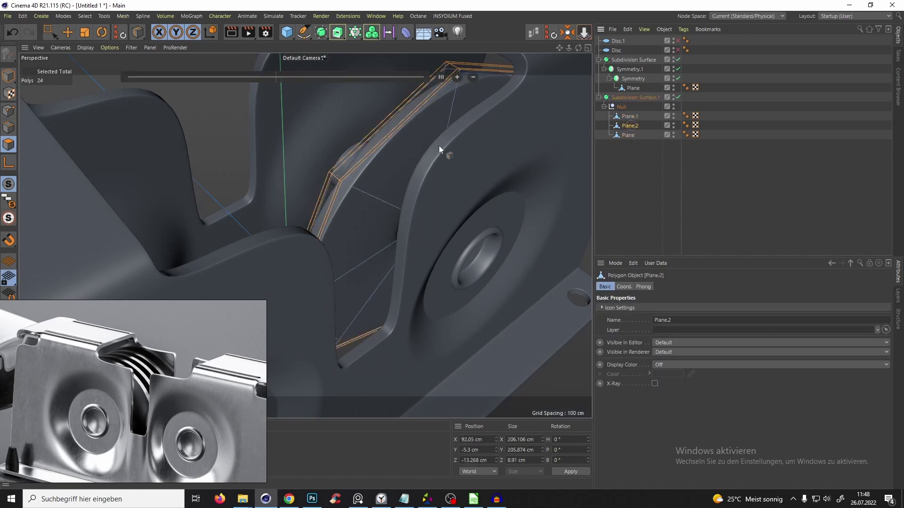
key("alt+s")
left_click_drag(410, 214, 422, 217, "alt")
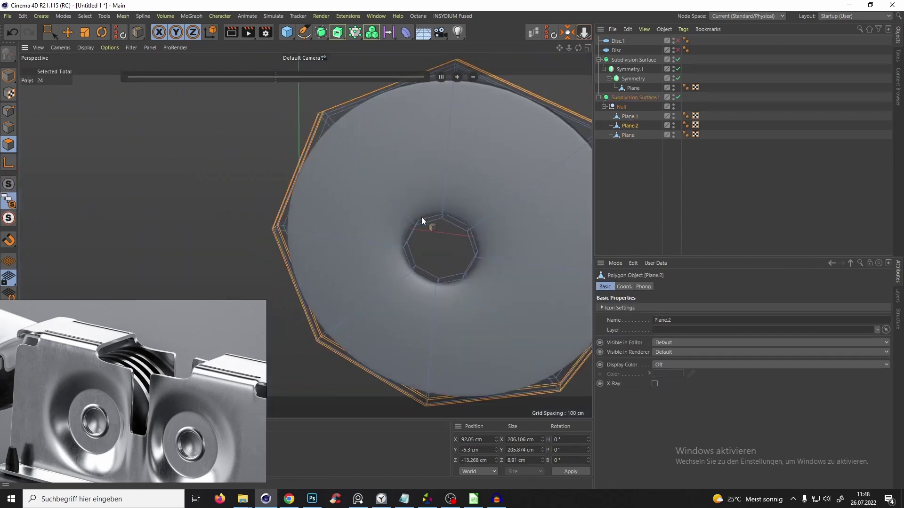
scroll(422, 194, "up", 5)
key("q")
left_click_drag(194, 245, 85, 233, "alt")
left_click(232, 237)
left_click(253, 227)
left_click(339, 228)
right_click_drag(330, 200, 282, 255, "alt")
key("q")
left_click(600, 191)
right_click_drag(471, 177, 329, 149, "alt")
left_click_drag(328, 149, 406, 217, "alt")
right_click_drag(405, 217, 452, 202, "alt")
- Turn off the subdivision smoothing for the disc and pins and show the whole bracket again
left_click(631, 126)
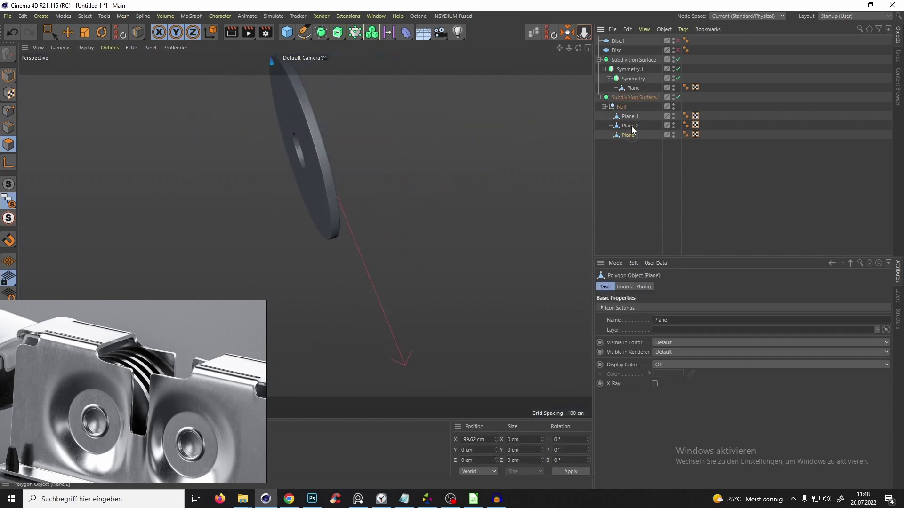
key("q")
key("alt+s")
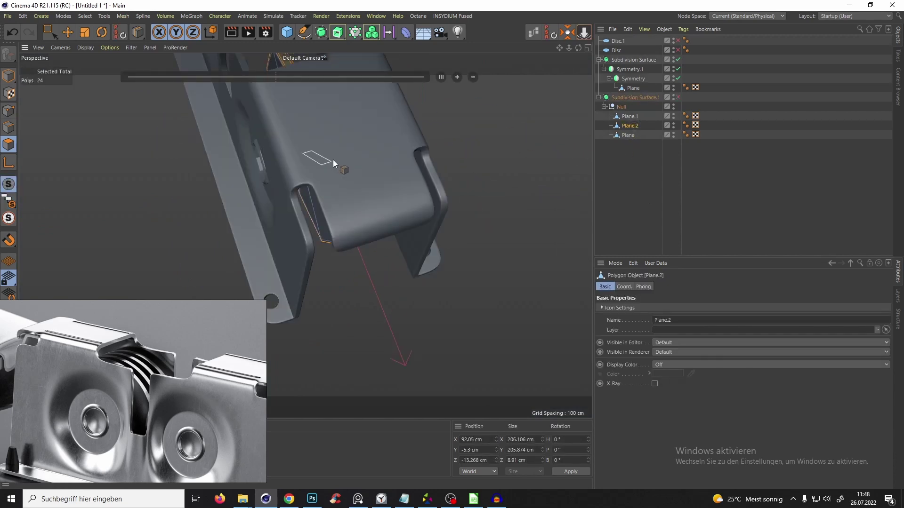
right_click_drag(333, 159, 310, 169, "alt")
left_click_drag(310, 169, 275, 117, "alt")
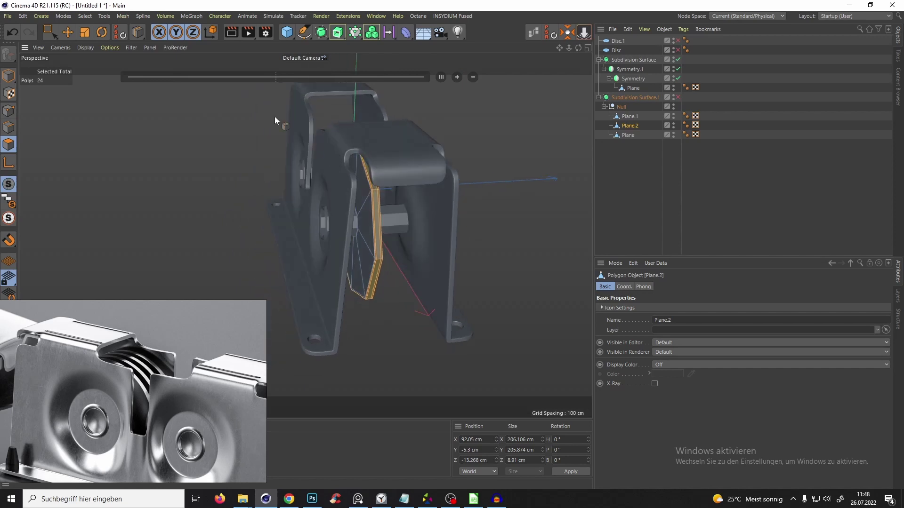
- Switch to Model mode and place the disc object inside a Linear Cloner
left_click(9, 75)
key("e")
left_click_drag(293, 208, 464, 171, "alt")
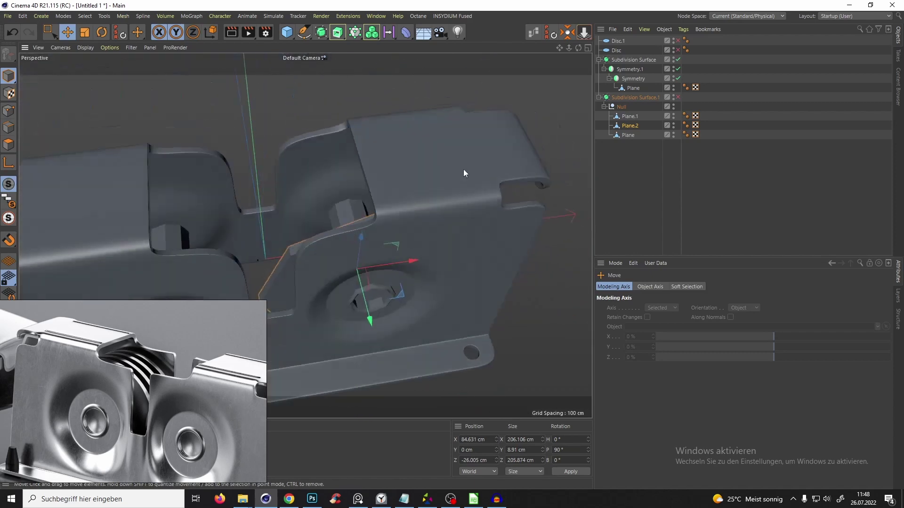
left_click_drag(372, 32, 376, 82)
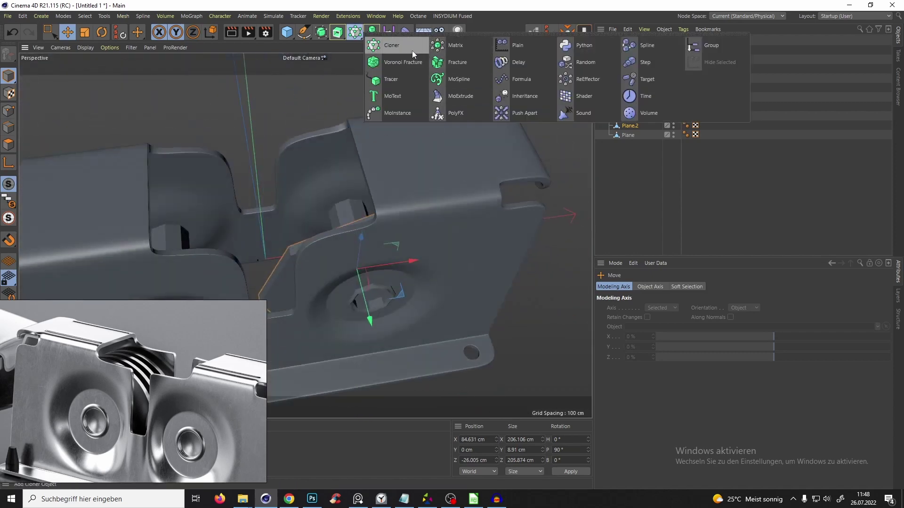
left_click(386, 45, "alt")
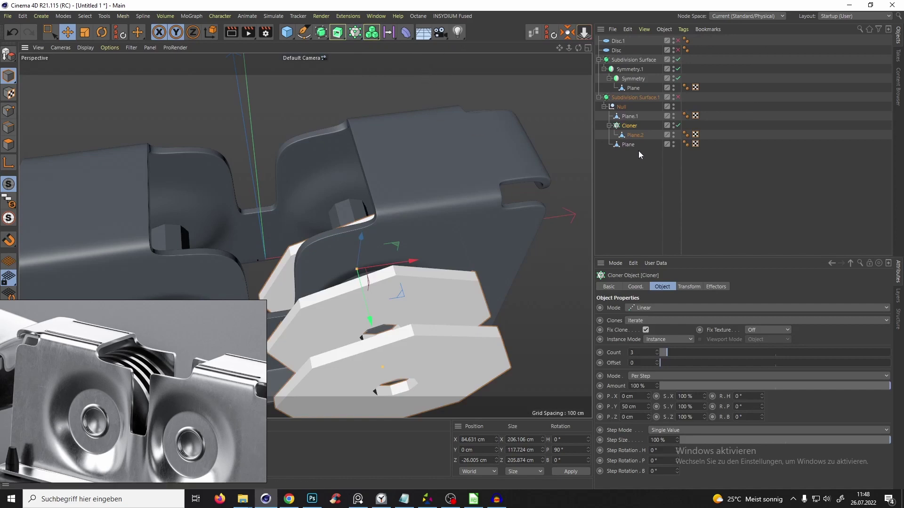
left_click_drag(397, 262, 431, 250, "alt")
middle_click_drag(432, 251, 449, 246, "alt")
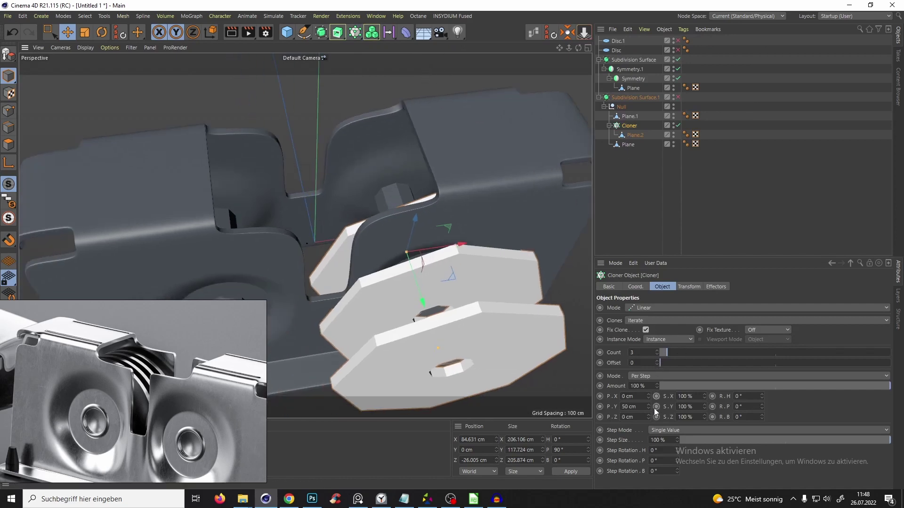
- Set the Cloner's Y step to -18 cm and its clone count to 5
left_click_drag(648, 407, 647, 444)
double_click(634, 353)
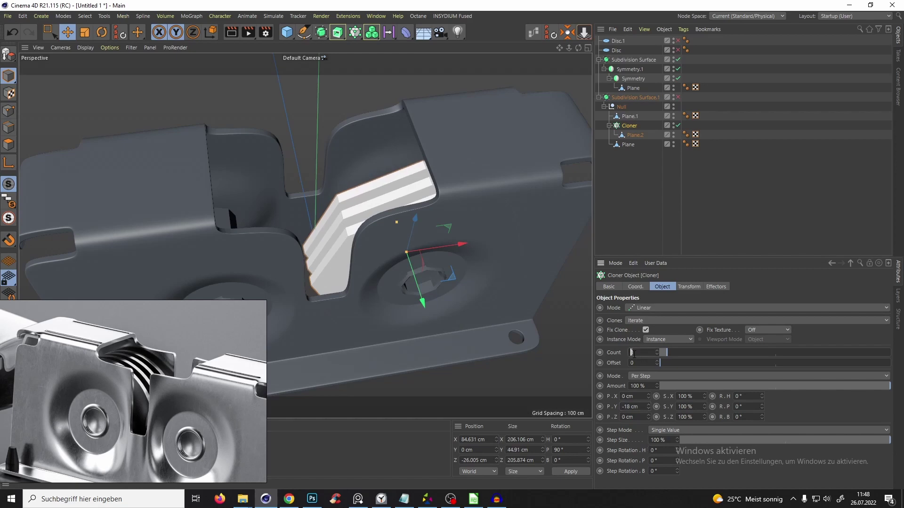
type("5")
left_click(724, 196)
- Set the Cloner's Y step to -20 cm and check the disc spacing in the Top view
left_click_drag(374, 193, 477, 203, "alt")
left_click(628, 125)
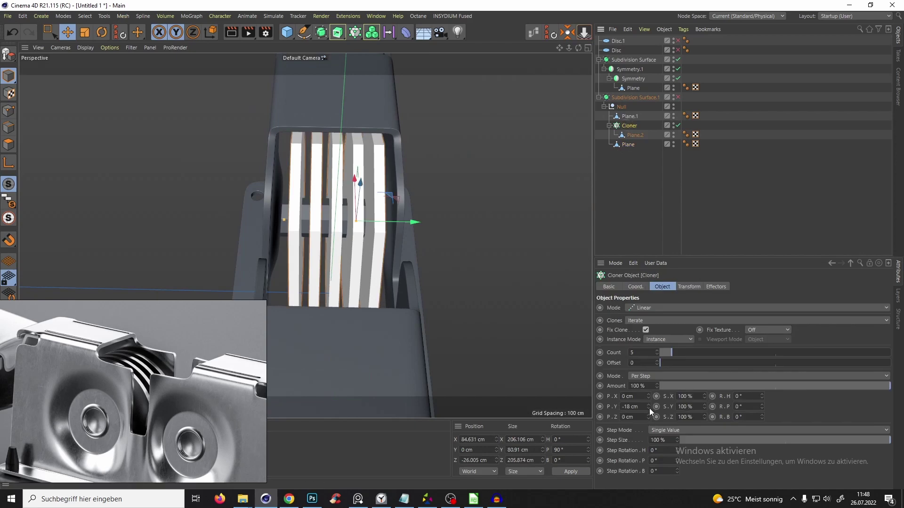
left_click(648, 408)
left_click(648, 408)
left_click_drag(313, 205, 261, 263, "alt")
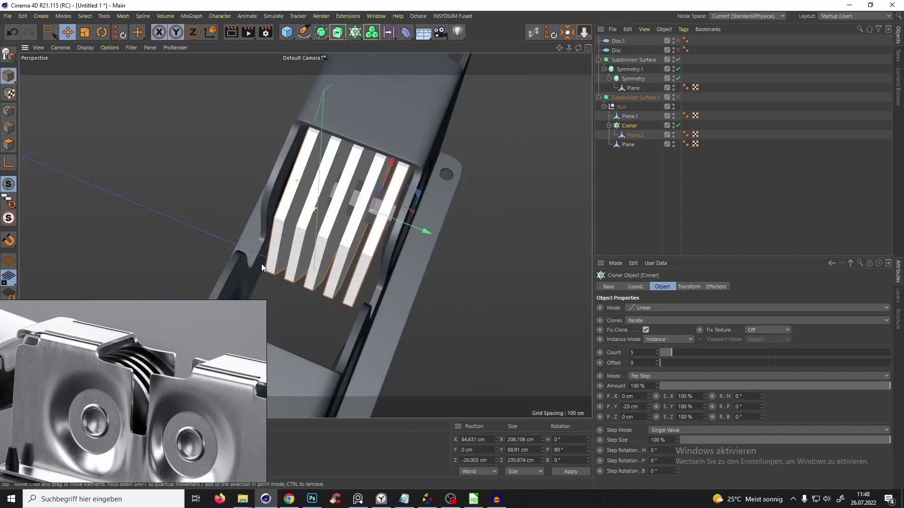
key("F10")
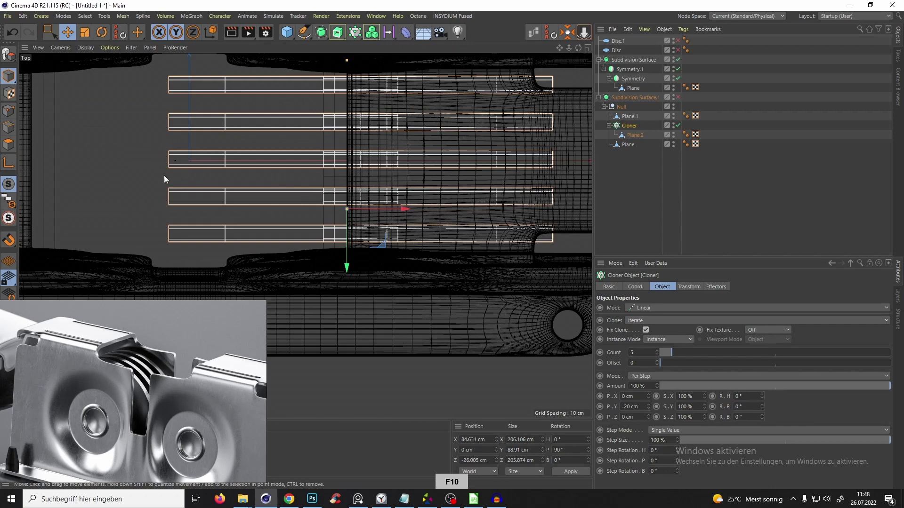
scroll(440, 196, "down", 3)
key("F10")
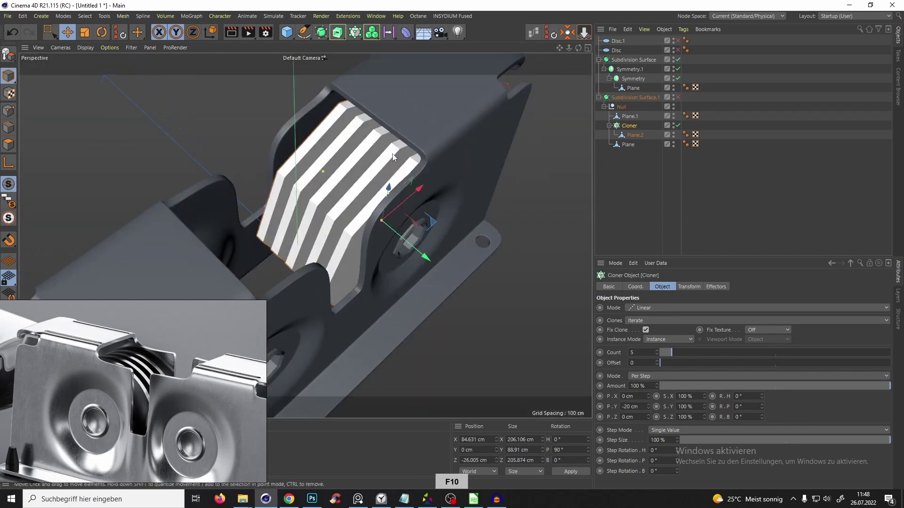
left_click_drag(392, 158, 415, 170, "alt")
left_click_drag(508, 267, 370, 264, "ctrl")
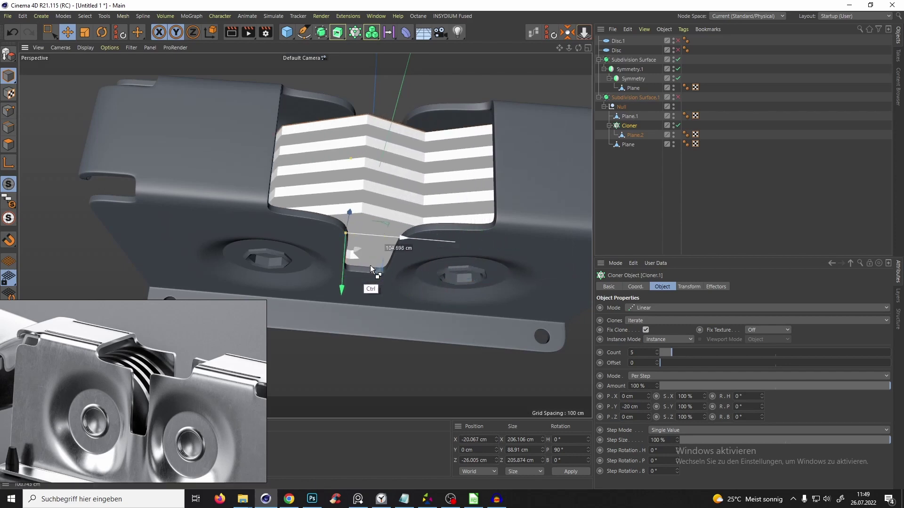
- In the Top view, duplicate the disc Cloner along X to about -99 cm, over the opposite pin
key("F10")
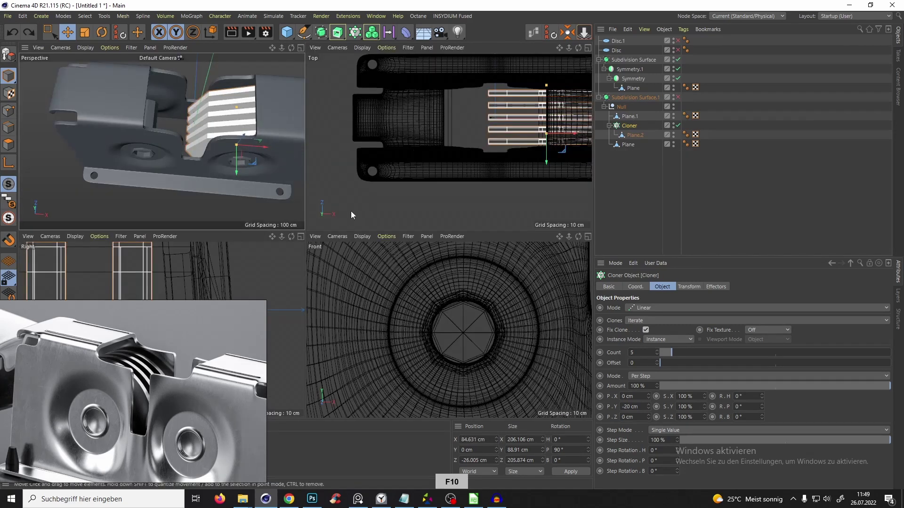
middle_click(351, 211)
scroll(366, 226, "down", 1)
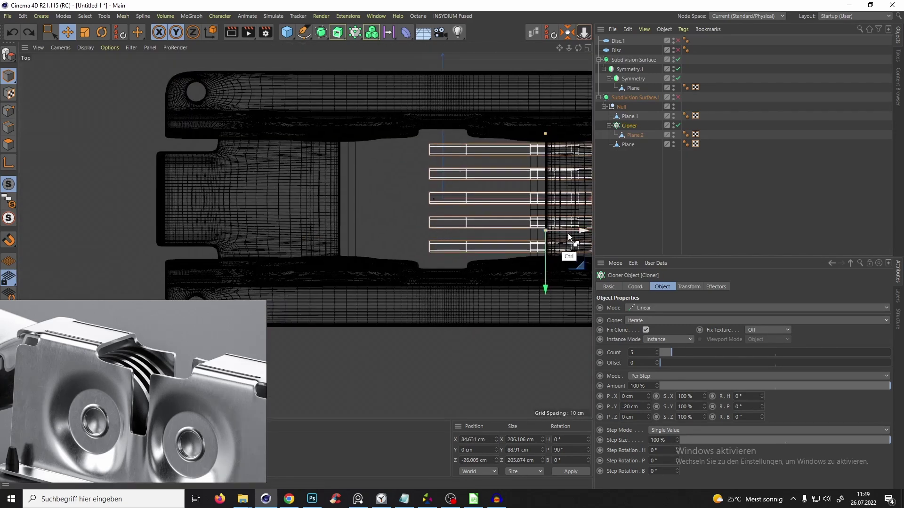
left_click_drag(568, 234, 331, 252, "ctrl")
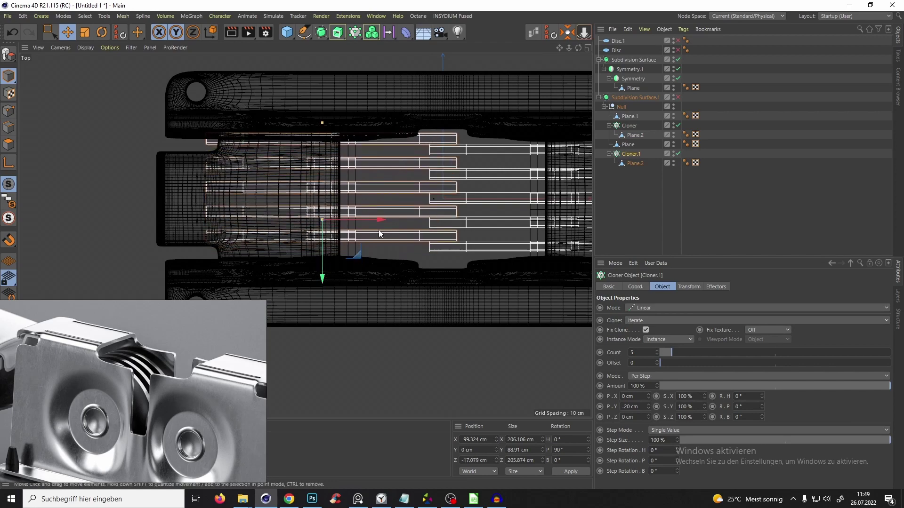
key("ctrl+z")
- Set the original Cloner's Y step to -18 cm and move it along Z to about -28 cm
middle_click_drag(510, 250, 441, 237, "alt")
scroll(462, 230, "up", 4)
scroll(496, 202, "down", 4)
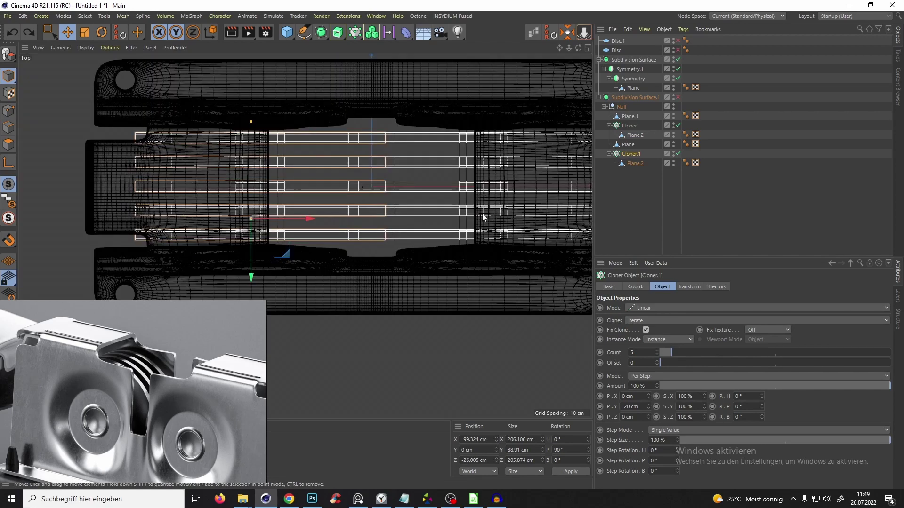
scroll(471, 209, "up", 5)
left_click(629, 126)
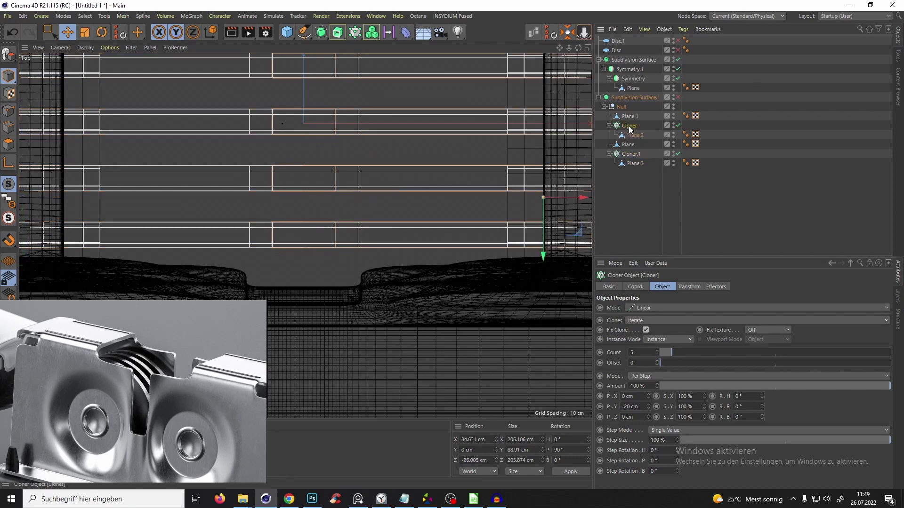
middle_click_drag(479, 187, 380, 198, "alt")
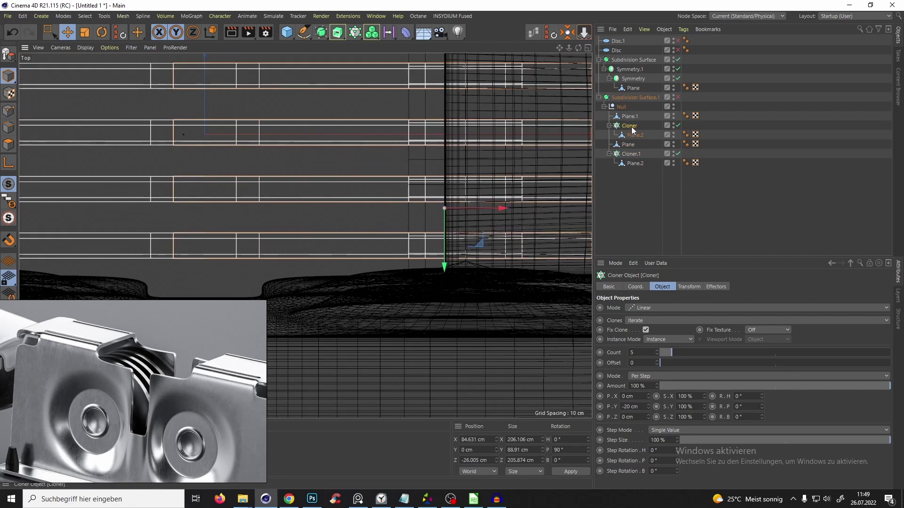
left_click(647, 405)
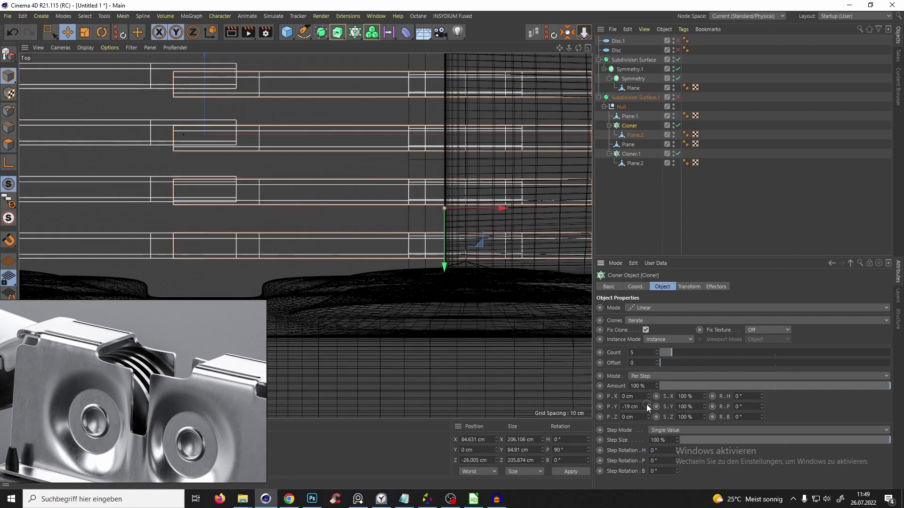
left_click(647, 405)
left_click_drag(444, 236, 450, 261)
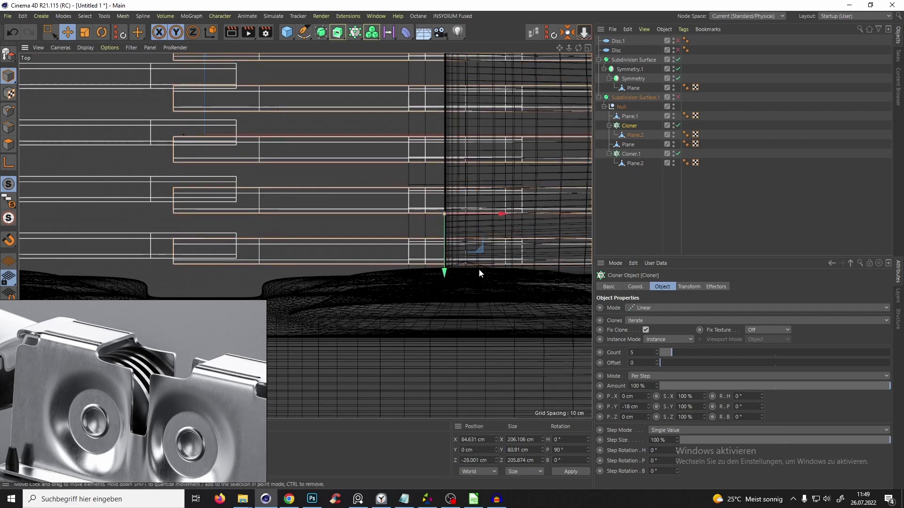
middle_click_drag(479, 269, 488, 387)
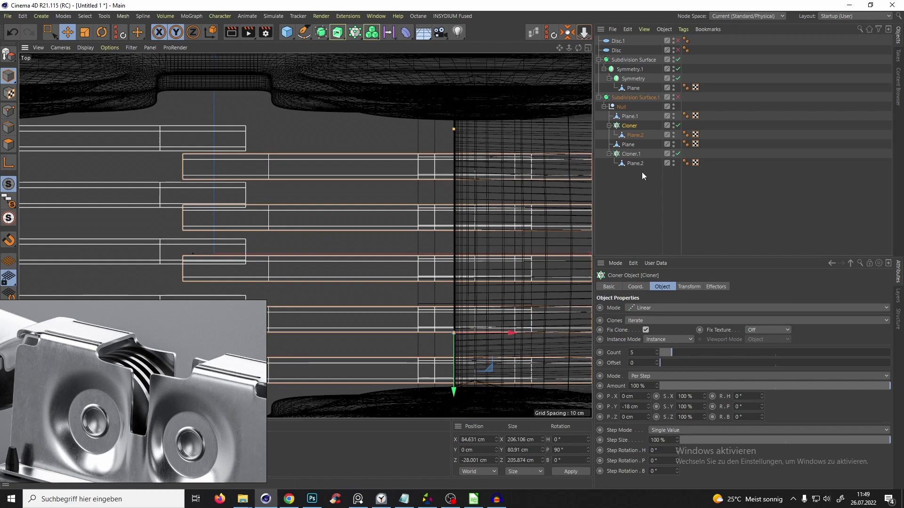
- Set the duplicated Cloner's Y step to -18 cm and move it to about -18.8 cm on Z so the discs interleave
left_click(631, 154)
scroll(367, 179, "down", 3)
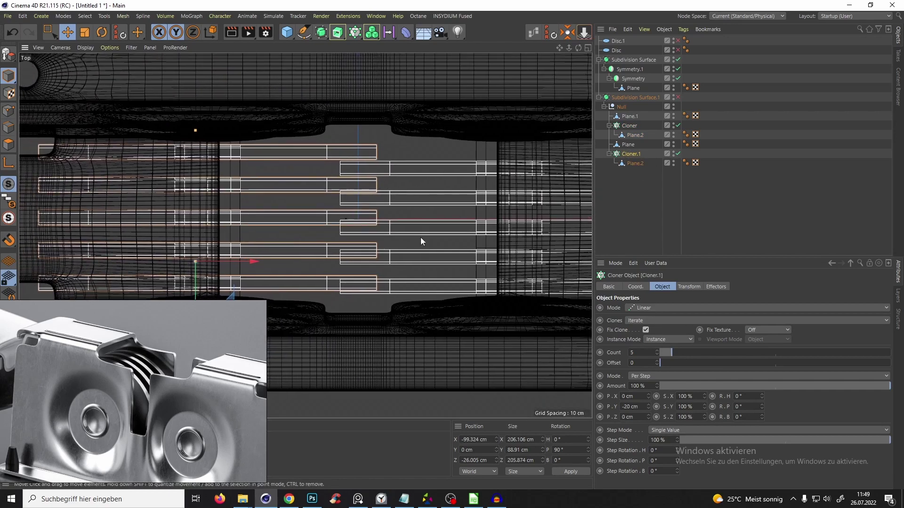
middle_click_drag(420, 237, 453, 233)
left_click(628, 126)
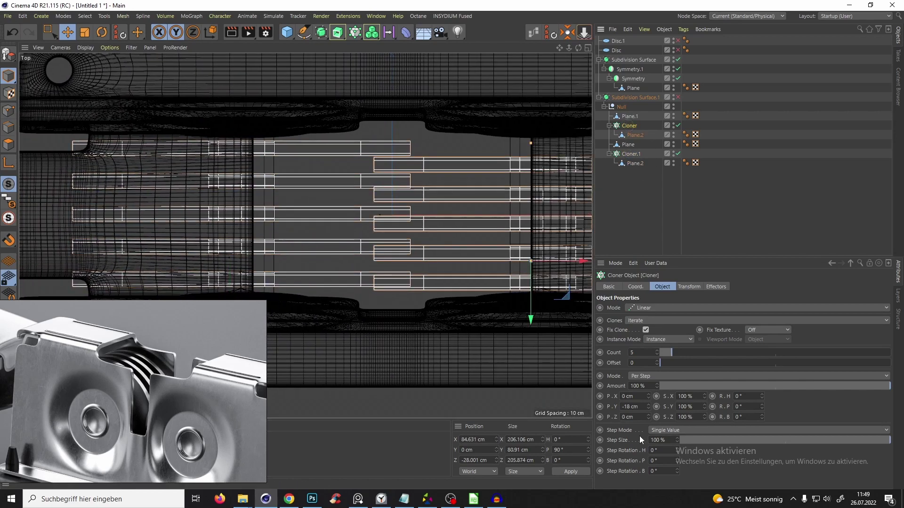
left_click(631, 154)
left_click_drag(639, 407, 397, 413)
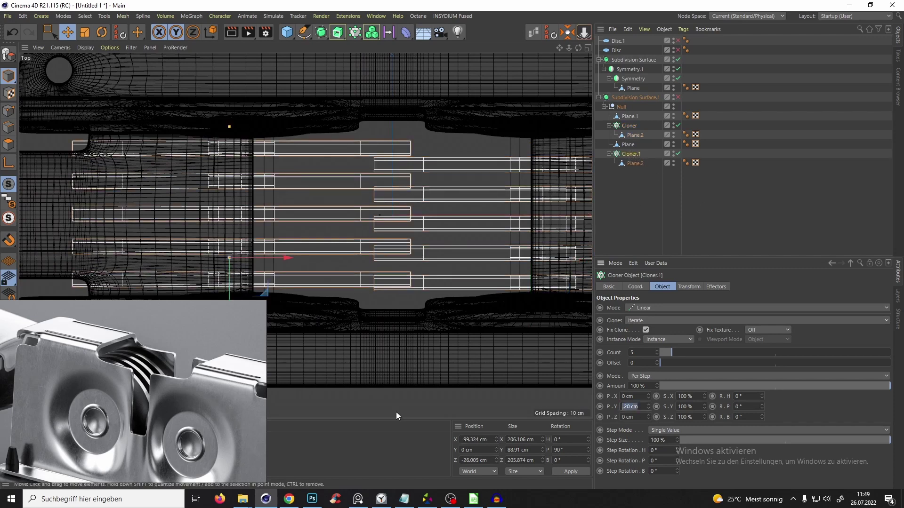
type("-18")
key("Return")
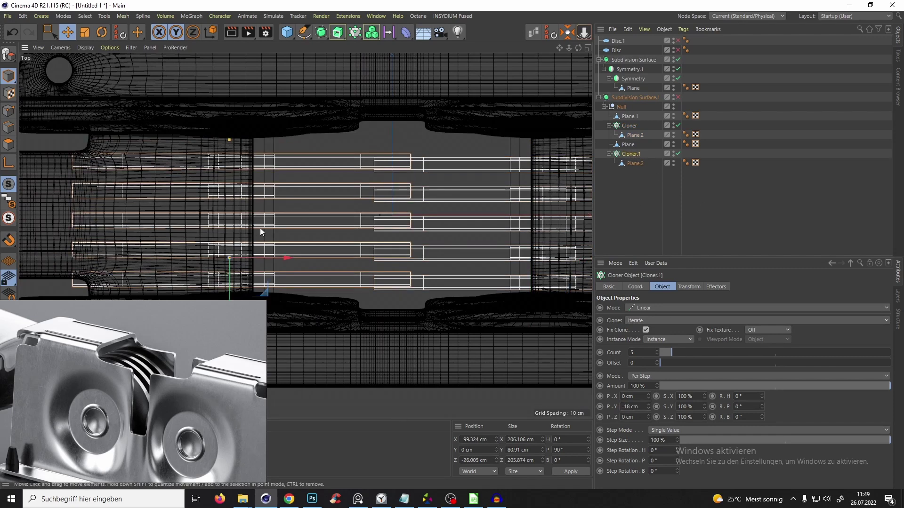
middle_click_drag(260, 228, 292, 217, "alt")
left_click_drag(262, 275, 273, 265)
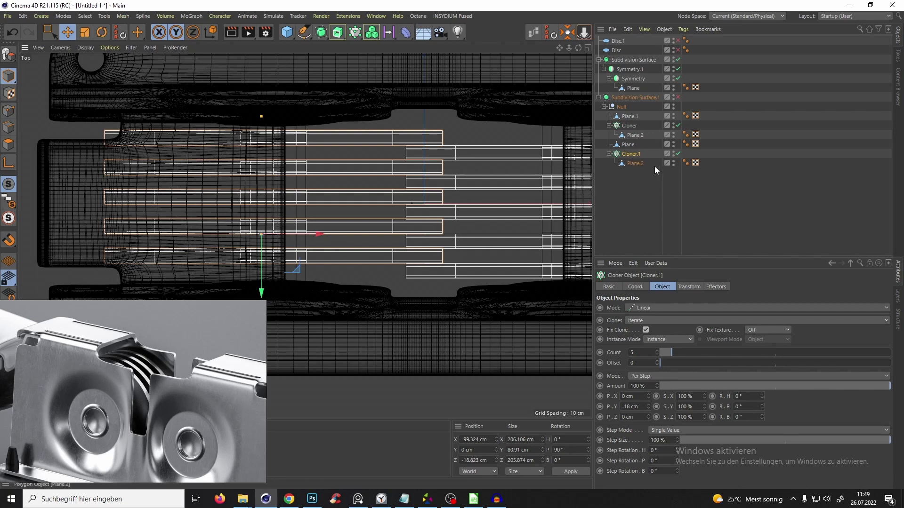
- Scale the disc inside the duplicated Cloner thinner along its Y axis and move that Cloner to about -22.8 cm on Z
left_click(632, 163)
middle_click_drag(553, 216, 584, 211, "alt")
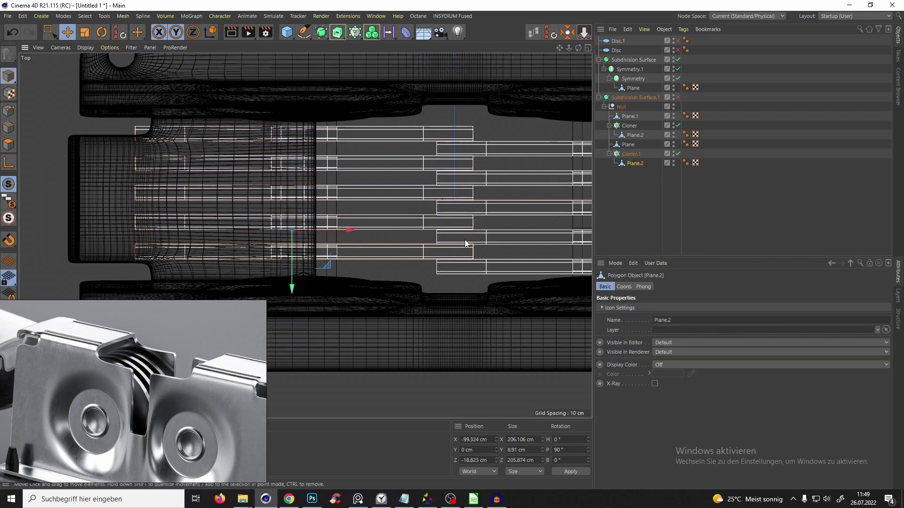
key("t")
left_click_drag(290, 290, 297, 261)
key("e")
key("ctrl+z")
left_click(632, 154)
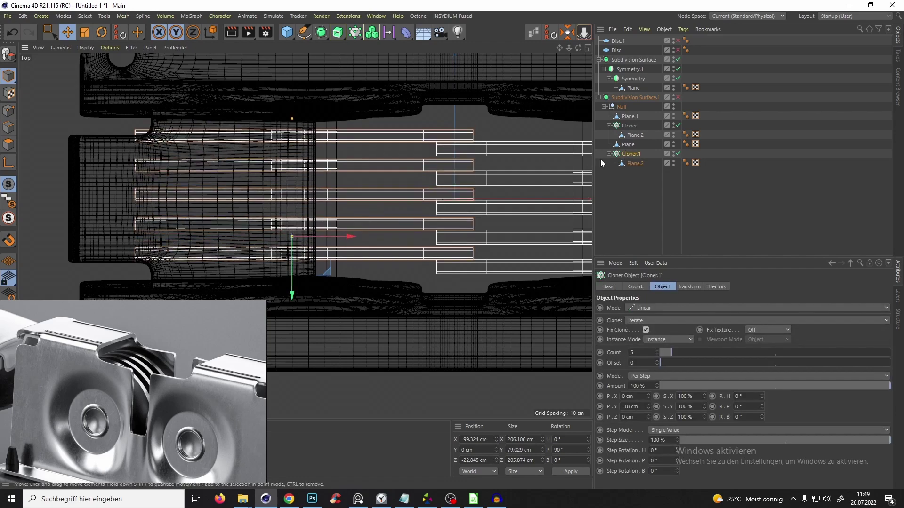
- Scale the original Cloner's disc to about 7.25 cm thick and move that Cloner to about -31.4 cm on Z
left_click(638, 136)
middle_click_drag(506, 231, 405, 236, "alt")
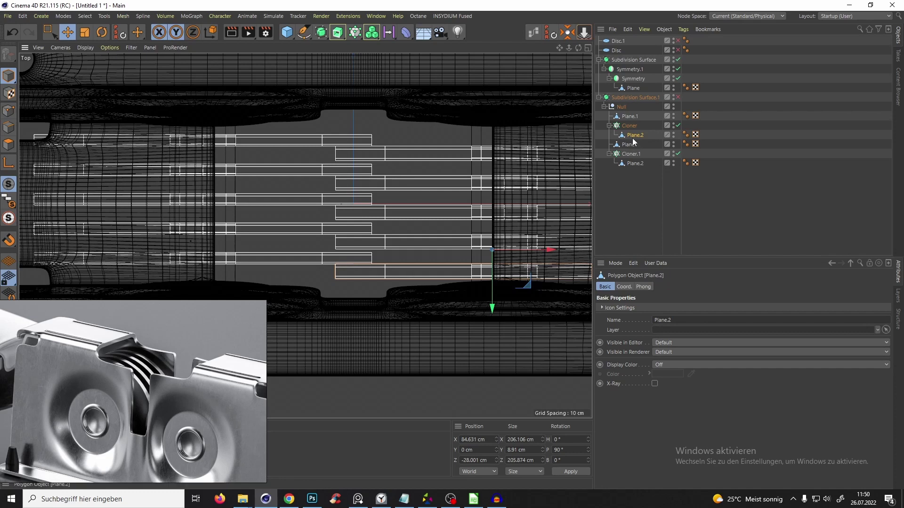
key("t")
mouse_move(496, 310)
left_mouse_down()
mouse_move(506, 298)
mouse_move(498, 271)
left_mouse_up()
key("e")
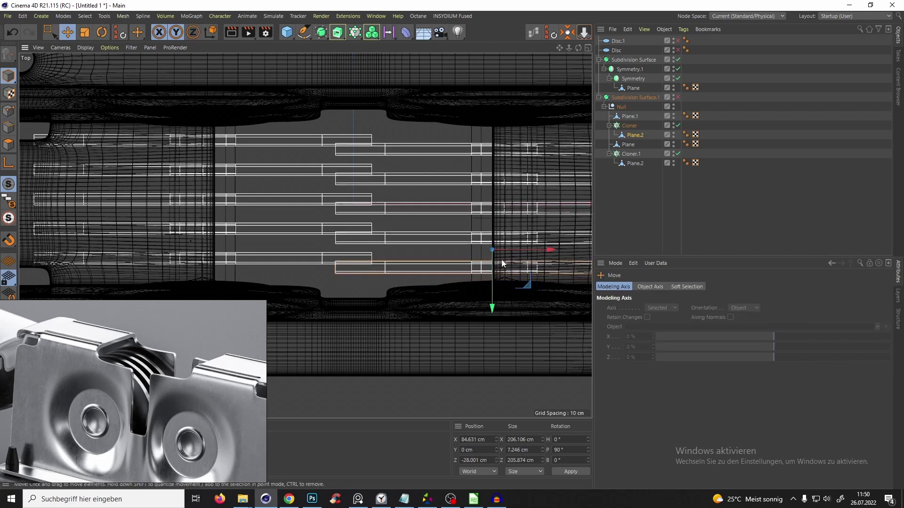
left_click(638, 126)
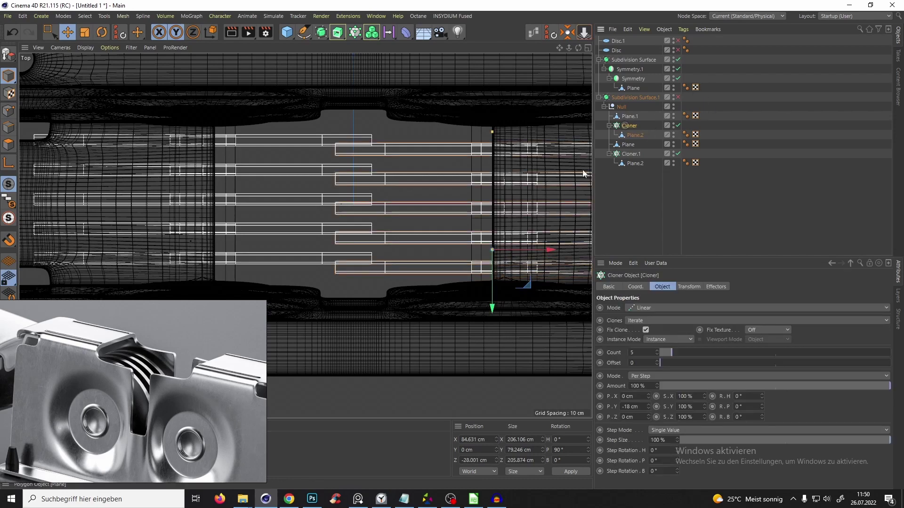
left_click_drag(494, 276, 496, 280)
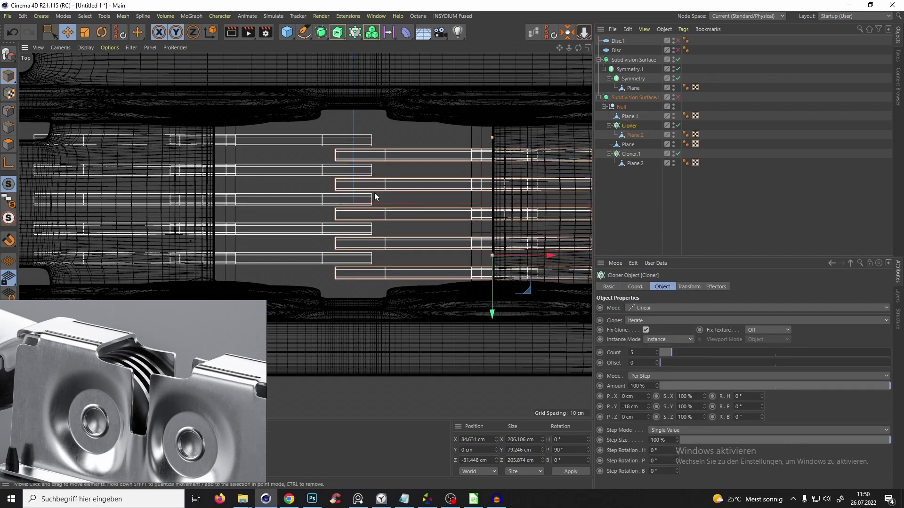
- Return to the perspective view and turn on subdivision smoothing for the discs and pins, keeping both Cloners enabled
key("F10")
key("F10")
left_click_drag(339, 218, 324, 161, "alt")
key("q")
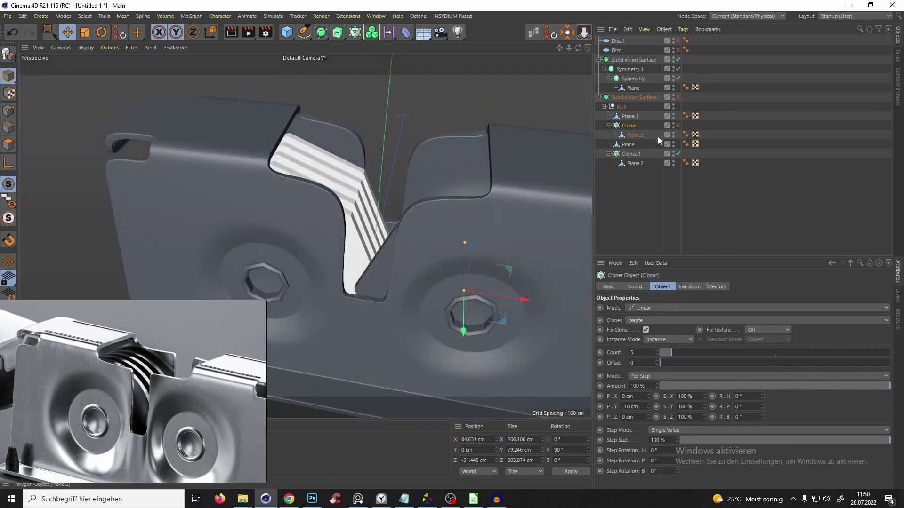
left_click(678, 97)
left_click(678, 125)
left_click(650, 230)
- Examine the smoothed bracket from several sides, including the disc stacks, pins and base flange corner, against the reference image
scroll(352, 273, "down", 5)
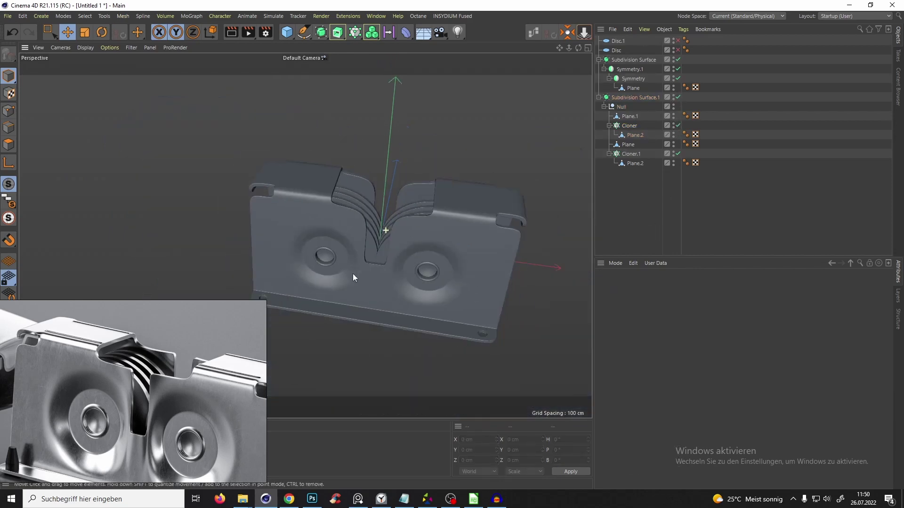
left_click_drag(352, 273, 422, 282, "alt")
scroll(413, 234, "up", 2)
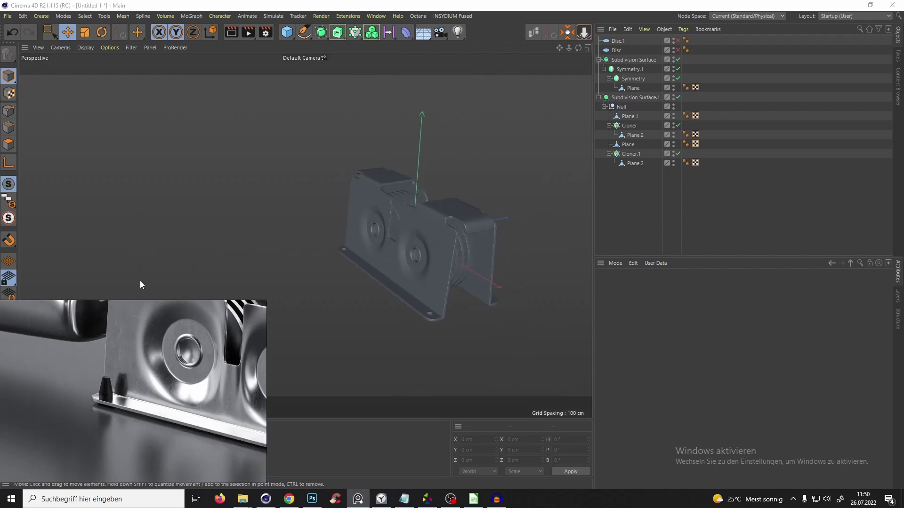
left_click(447, 257)
left_click_drag(447, 257, 466, 245, "alt")
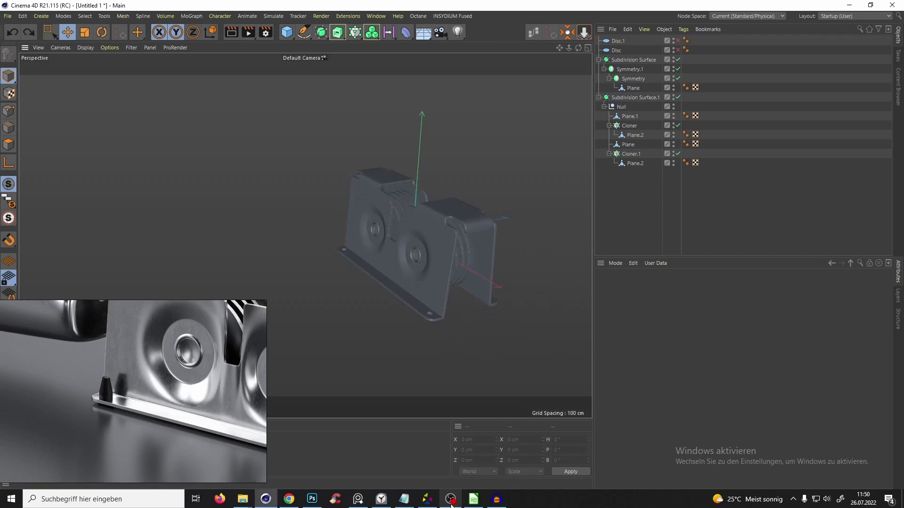
left_click(451, 499)
left_click(450, 500)
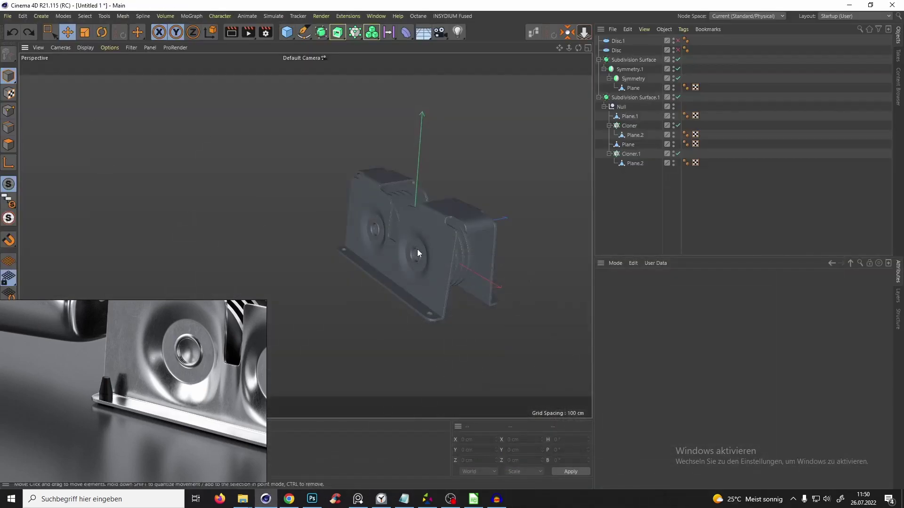
mouse_move(417, 249)
left_mouse_down("alt")
mouse_move(517, 292)
mouse_move(416, 233)
left_mouse_up("alt")
middle_click_drag(368, 146, 336, 185, "alt")
right_click_drag(430, 222, 310, 233, "alt")
left_click_drag(304, 236, 366, 233, "alt")
right_click_drag(366, 233, 379, 205, "alt")
middle_click_drag(380, 264, 416, 180, "alt")
left_click_drag(417, 180, 409, 197, "alt")
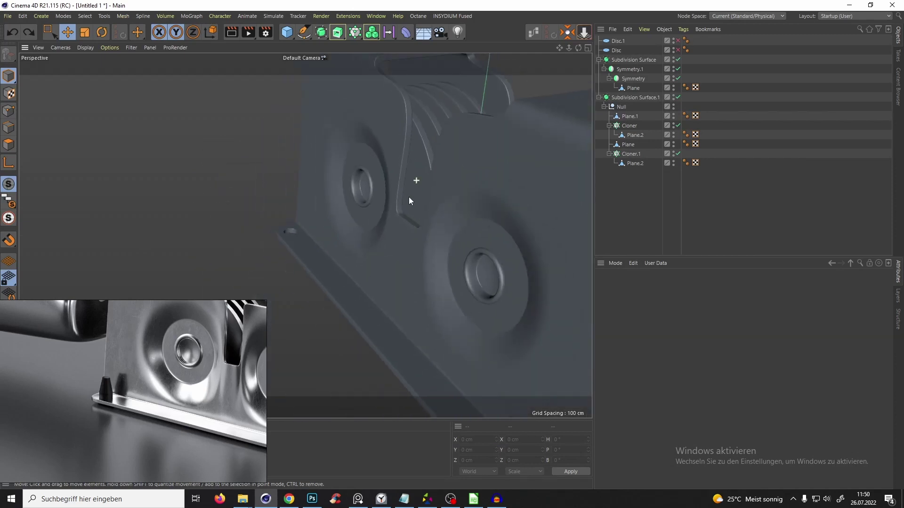
right_click_drag(408, 197, 403, 237, "alt")
left_click_drag(403, 237, 486, 231, "alt")
right_click_drag(487, 230, 453, 218, "alt")
left_click_drag(452, 218, 468, 249, "alt")
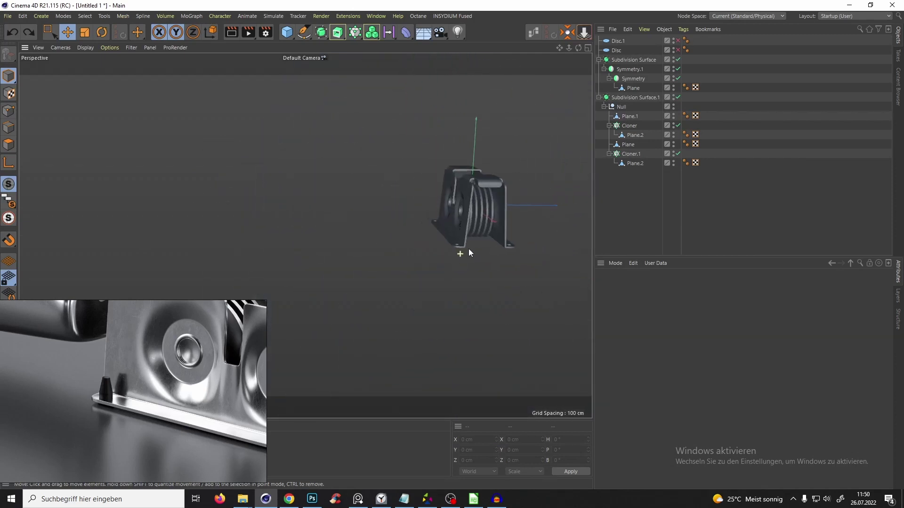
right_click_drag(468, 249, 464, 174, "alt")
left_click_drag(464, 173, 440, 226, "alt")
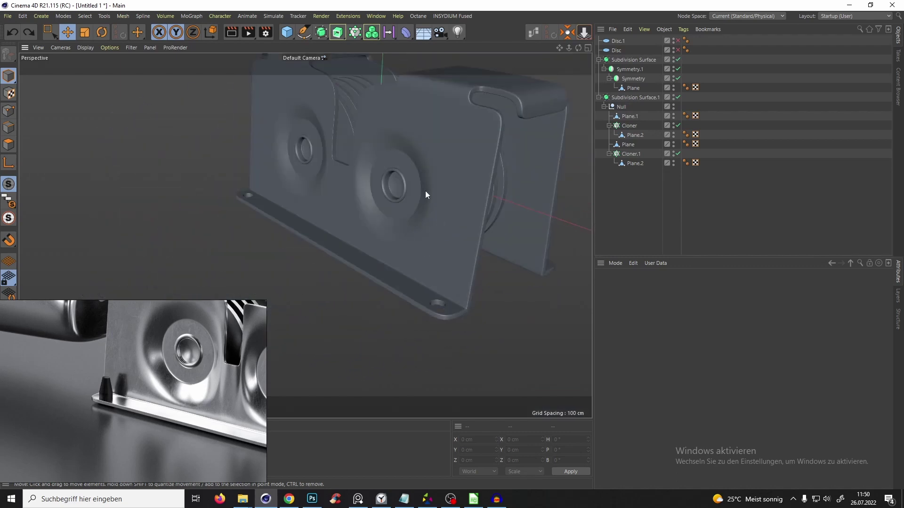
left_click_drag(380, 246, 429, 254, "alt")
left_click_drag(431, 213, 418, 262, "alt")
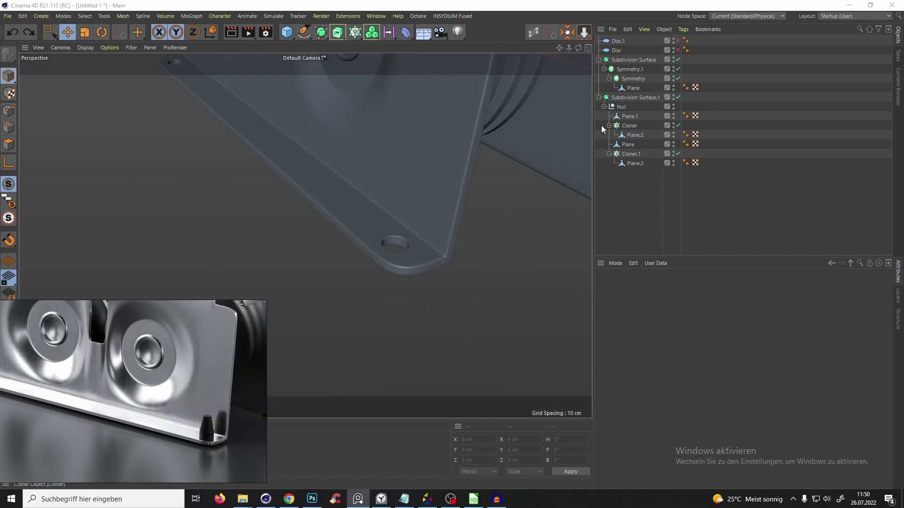
- Collapse the hierarchies of both disc Cloners in the object list
left_click(627, 125)
left_click(608, 126)
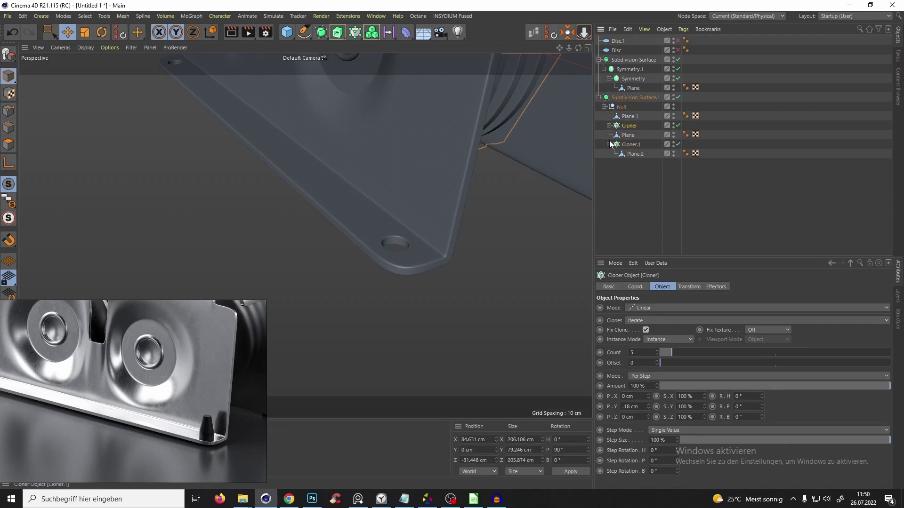
left_click(609, 144)
- Turn off the bracket body's subdivision smoothing and rename its Plane object to Main Body
left_click(631, 89)
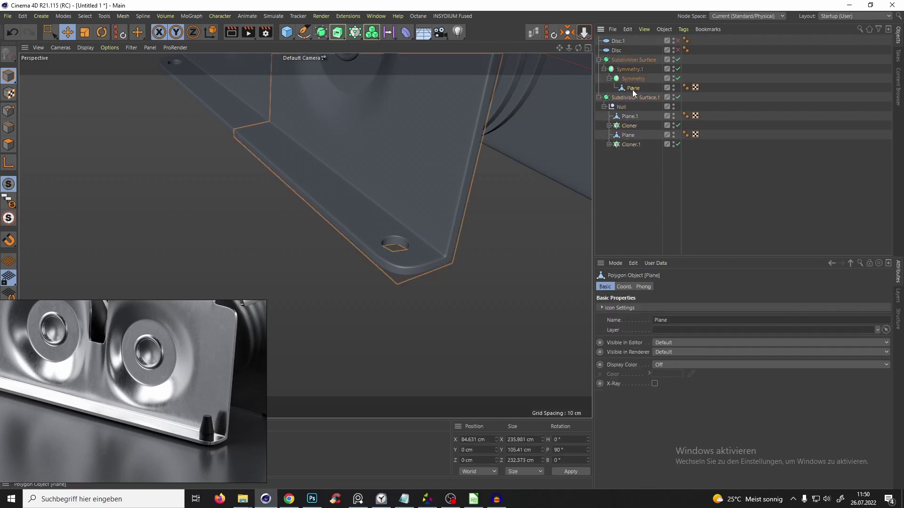
key("q")
double_click(633, 88)
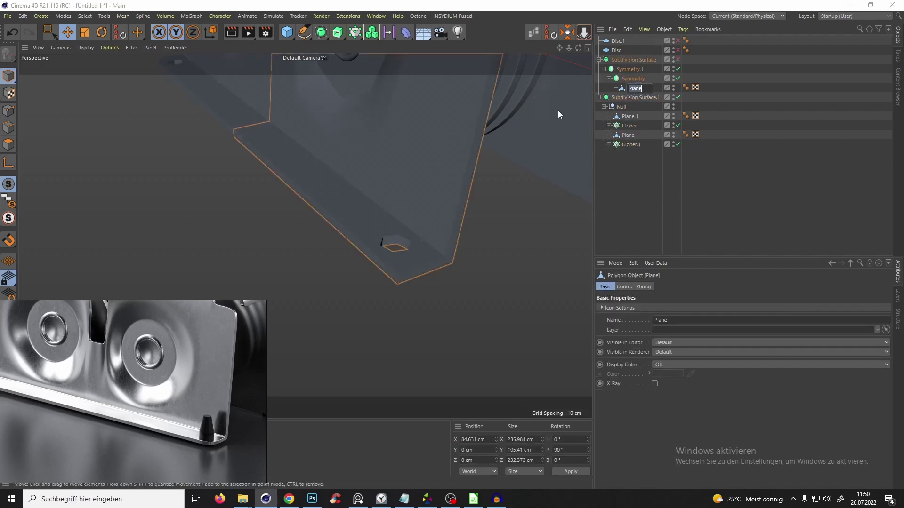
type("Main Body")
key("Return")
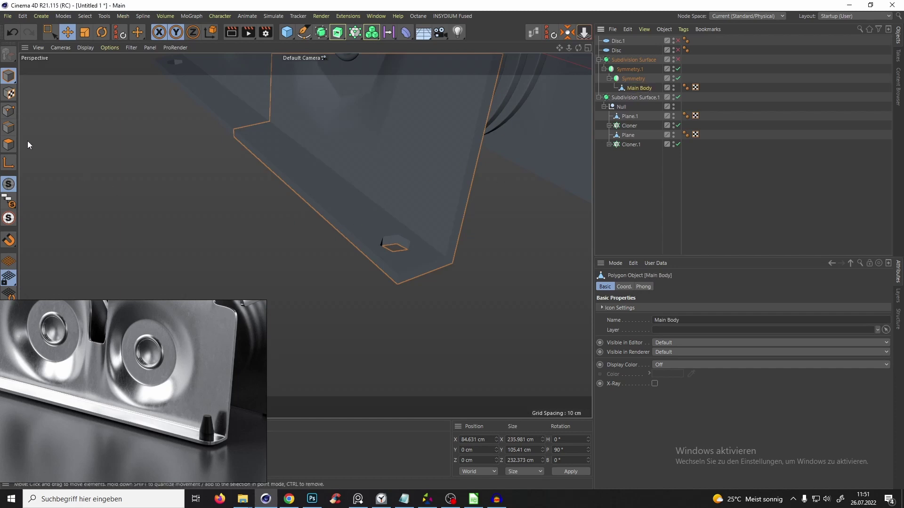
- Select the wall polygon loops inside the base flange hole and split them off as a separate object
left_click(9, 145)
right_click_drag(404, 236, 446, 136, "alt")
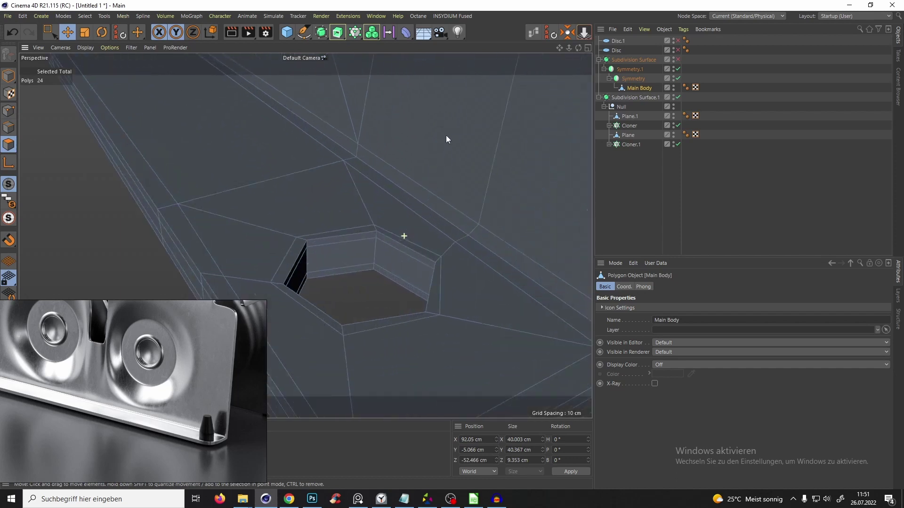
left_click_drag(446, 139, 322, 214, "alt")
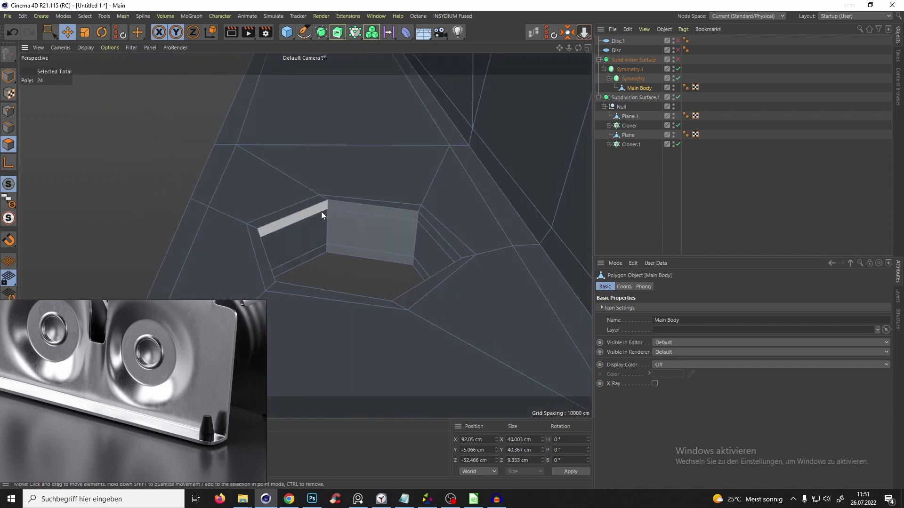
key("u")
key("l")
left_click(327, 210)
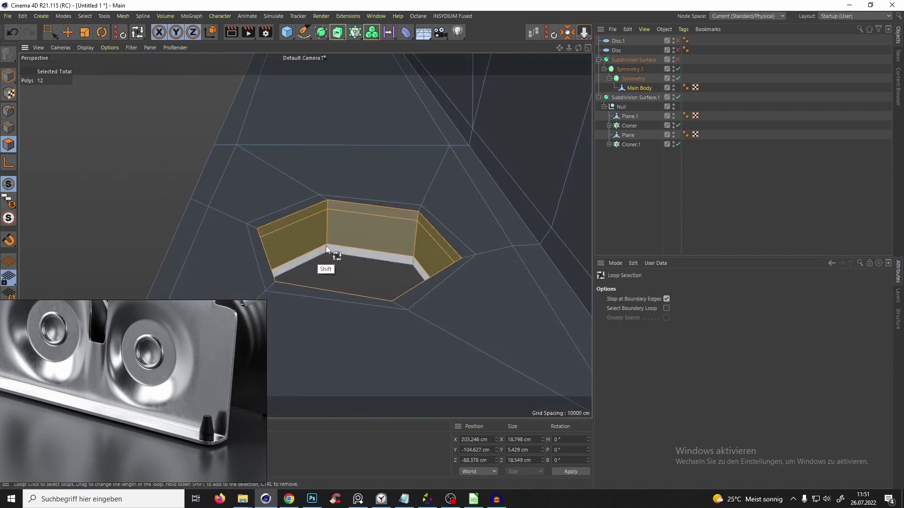
left_click(326, 246, "shift")
key("u")
key("p")
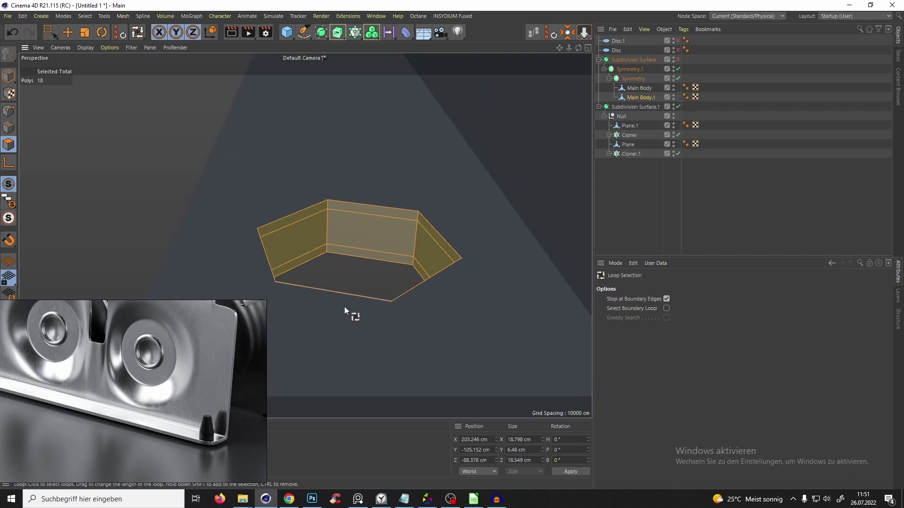
- Dissolve the upper support edge loop on the split-off hole wall
left_click(9, 127)
left_click(312, 217)
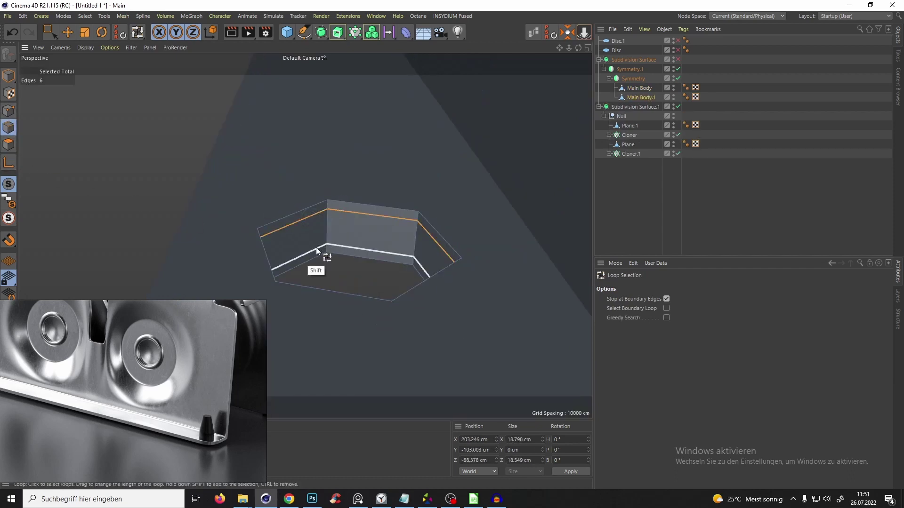
left_click(316, 249, "shift")
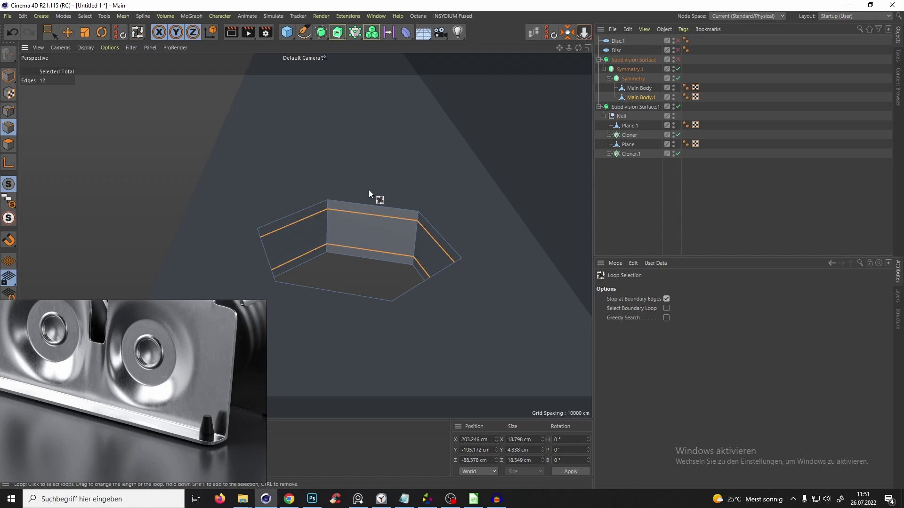
right_click(283, 265)
key("Escape")
key("e")
left_click(315, 215)
double_click(315, 216)
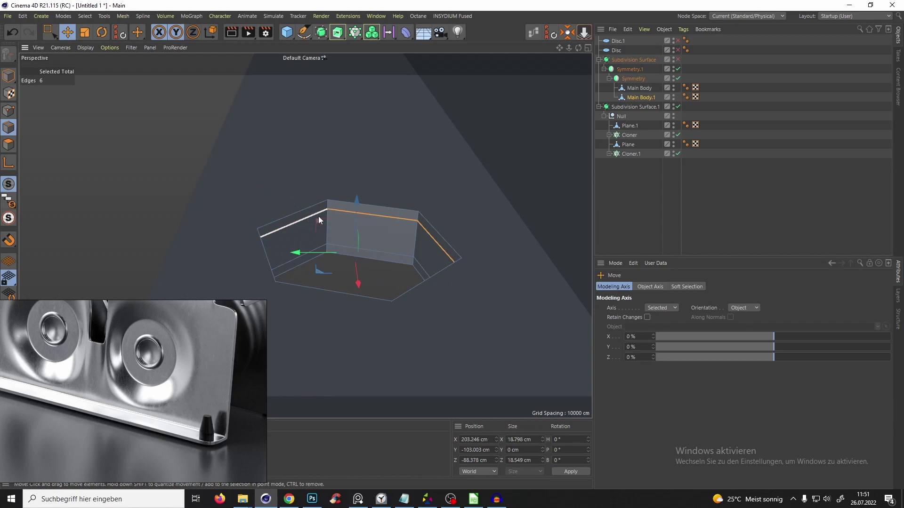
left_click(318, 216)
- Dissolve the lower support edge loop on the split-off hole wall
left_click(315, 250)
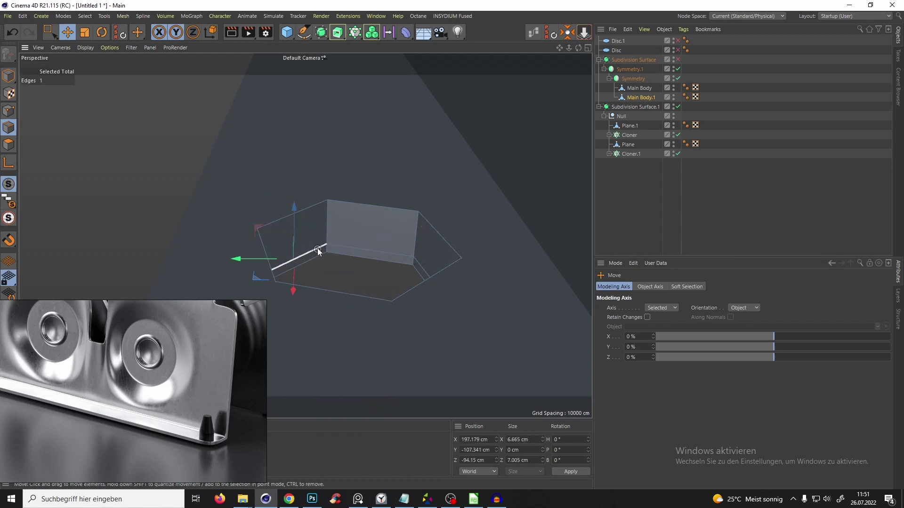
double_click(317, 248)
key("m")
left_click(319, 247)
double_click(320, 247)
key("m")
key("n")
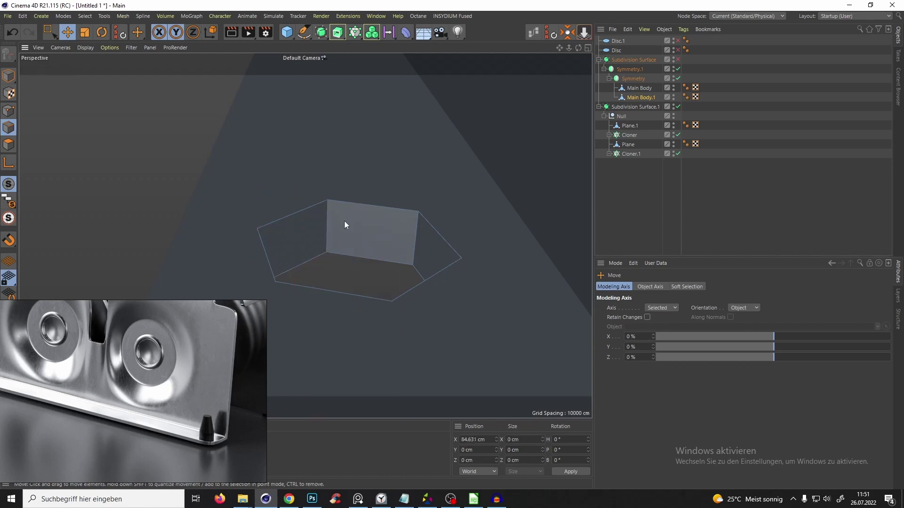
- Extrude the lower boundary edge loop of the split-off wall outward to about 23.4 cm, forming a collar under the flange
left_click(8, 145)
key("ctrl+a")
key("alt+s")
right_click_drag(320, 229, 328, 249, "alt")
left_click_drag(328, 250, 371, 210, "alt")
key("alt+s")
right_click_drag(354, 211, 310, 226, "alt")
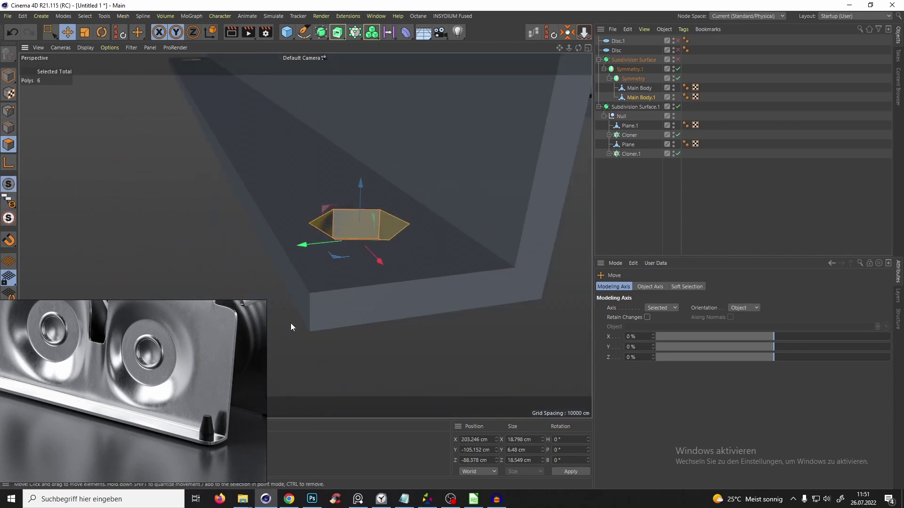
left_click_drag(291, 323, 423, 199, "alt")
left_click(9, 127)
left_click_drag(335, 163, 354, 188, "alt")
double_click(354, 179)
key("t")
key("e")
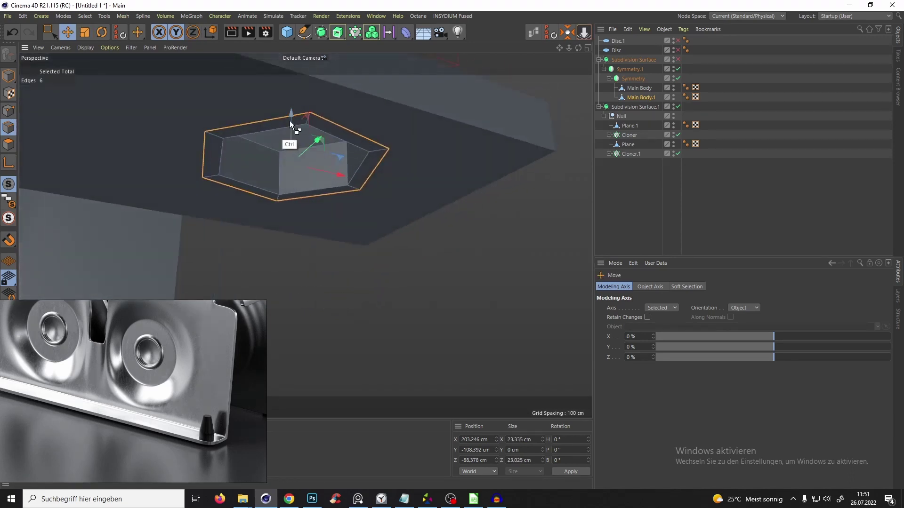
- Extrude the collar's outer edge loop downward in two stages and scale the lowest loop in to about 17.4 cm
left_click_drag(289, 121, 344, 207, "ctrl")
key("t")
left_click_drag(331, 168, 307, 160, "alt")
key("e")
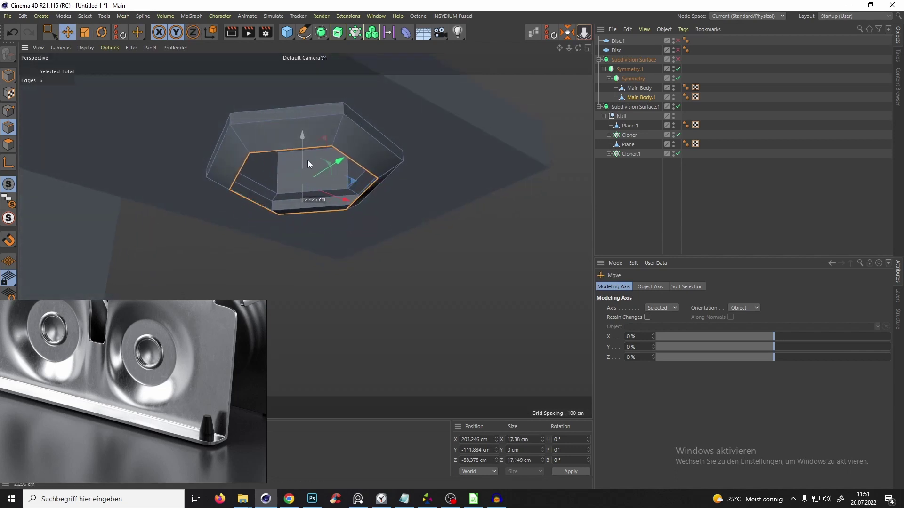
left_click_drag(333, 131, 389, 115, "alt")
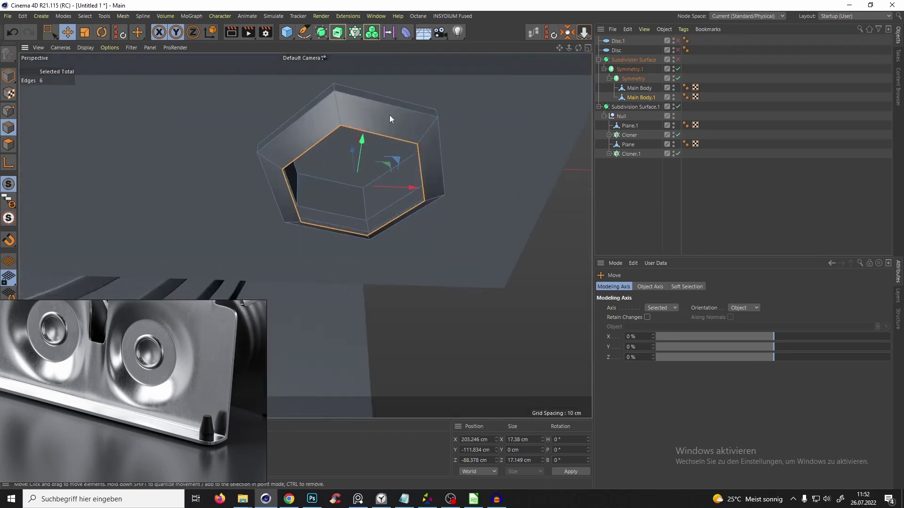
- Extrude the lowest edge loop inward to about 13 cm and collapse it to close the plug's underside
key("t")
left_click_drag(373, 152, 389, 168)
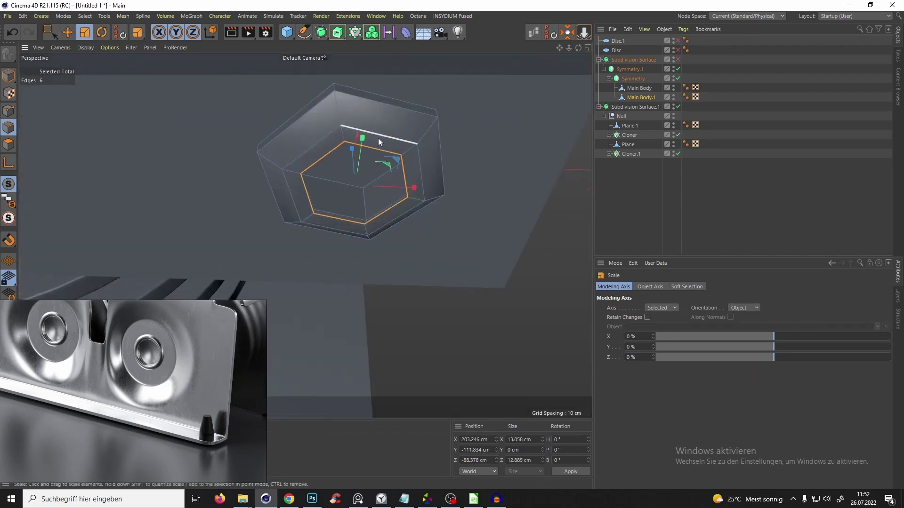
left_click_drag(377, 138, 372, 172, "alt")
right_click(372, 171)
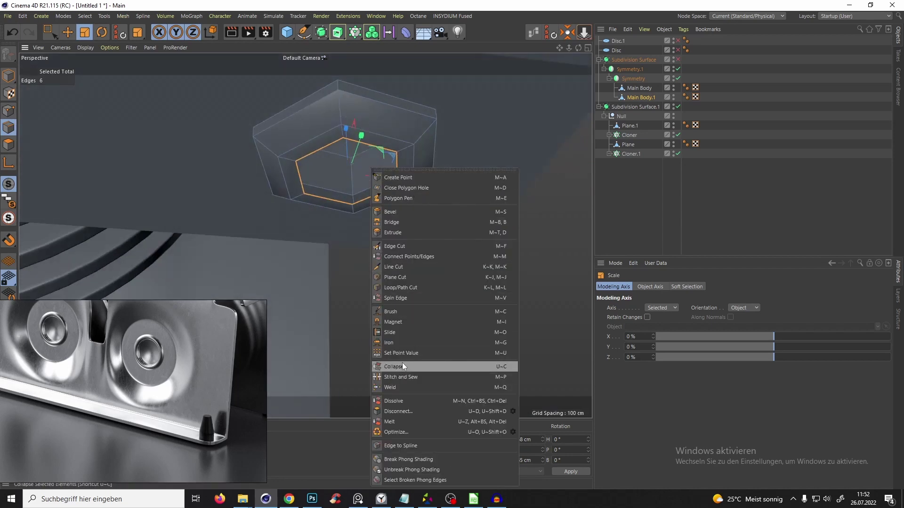
left_click(418, 312)
- Isolate the plug in the viewport and examine its collar and underside with subdivision smoothing
left_click_drag(397, 171, 387, 151, "alt")
key("alt+s")
right_click_drag(385, 163, 308, 212, "alt")
left_click_drag(307, 212, 368, 168, "alt")
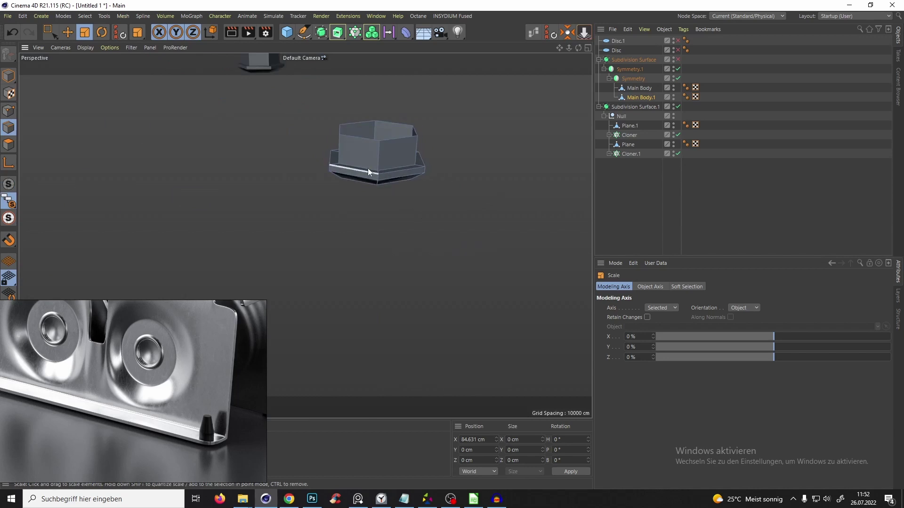
key("alt+s")
right_click_drag(390, 165, 387, 157, "alt")
left_click_drag(387, 156, 414, 164, "alt")
right_click_drag(410, 156, 410, 147, "alt")
key("q")
left_click_drag(411, 150, 366, 154, "alt")
- Add support loop cuts on the collar's upper face, outer side, bevel and underside to hold the plug's smoothed shape
key("k")
key("l")
key("q")
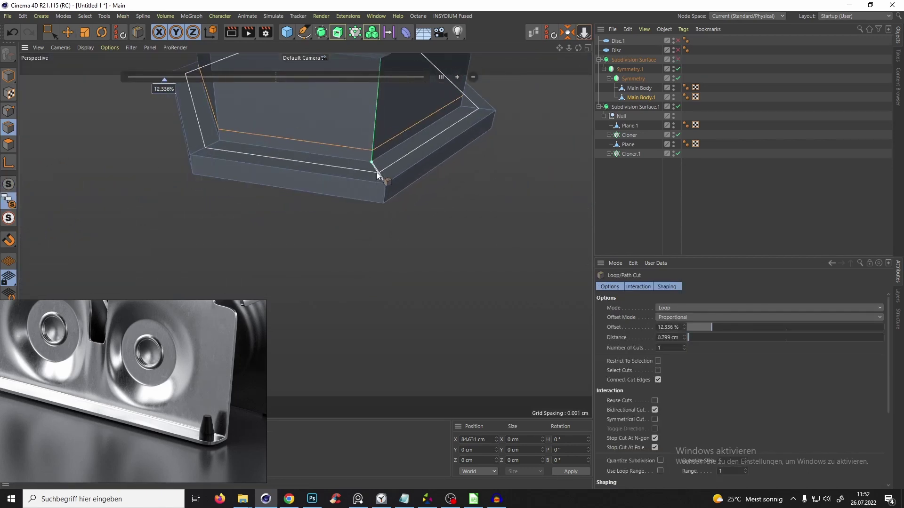
left_click(385, 185)
left_click_drag(388, 193, 421, 97, "alt")
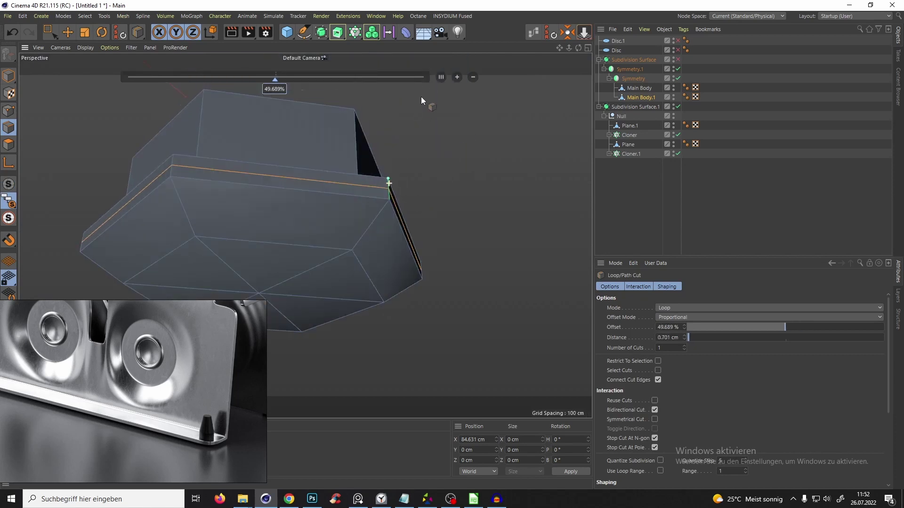
left_click(381, 208)
left_click(359, 244)
left_click(346, 258)
key("q")
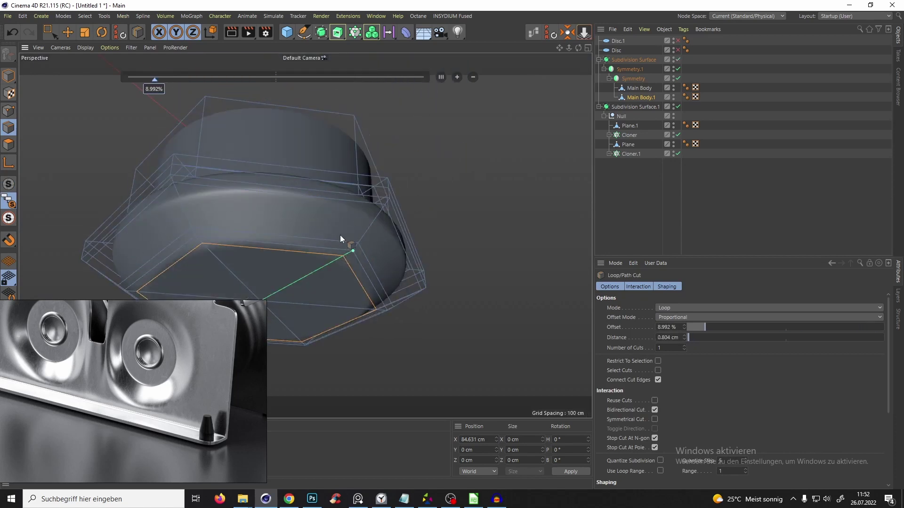
- Examine the smoothed plug seated in the base flange hole
left_click_drag(340, 235, 360, 287, "alt")
left_click(651, 199)
scroll(392, 172, "down", 5)
left_click_drag(367, 189, 325, 226, "alt")
middle_click_drag(325, 226, 268, 325, "alt")
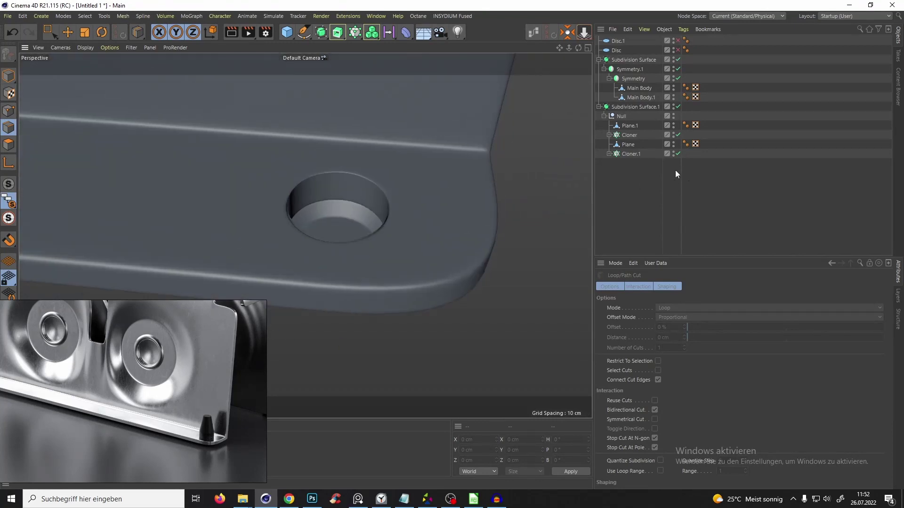
- Extrude the top boundary edge loop of Main Body.1 outward to about 22.3 cm over the flange, with smoothing off
left_click(640, 97)
key("o")
left_click_drag(355, 191, 374, 139, "alt")
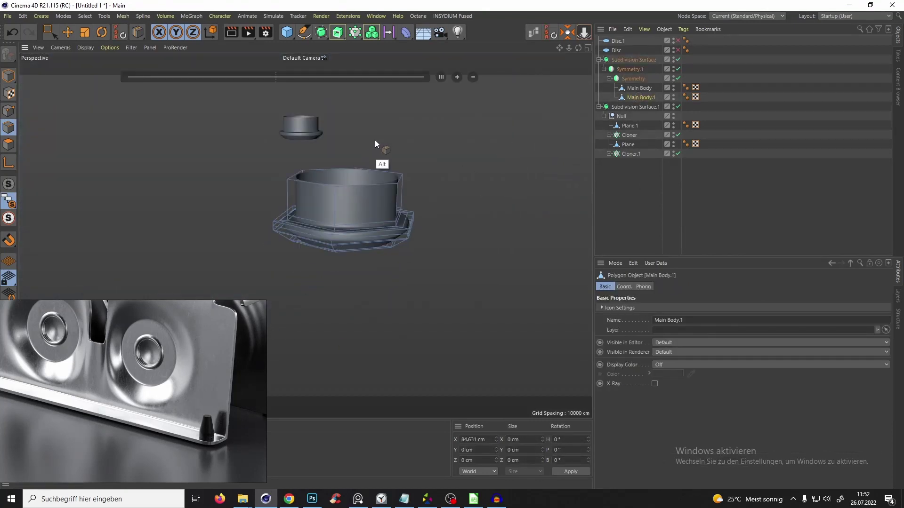
key("alt+s")
key("e")
key("q")
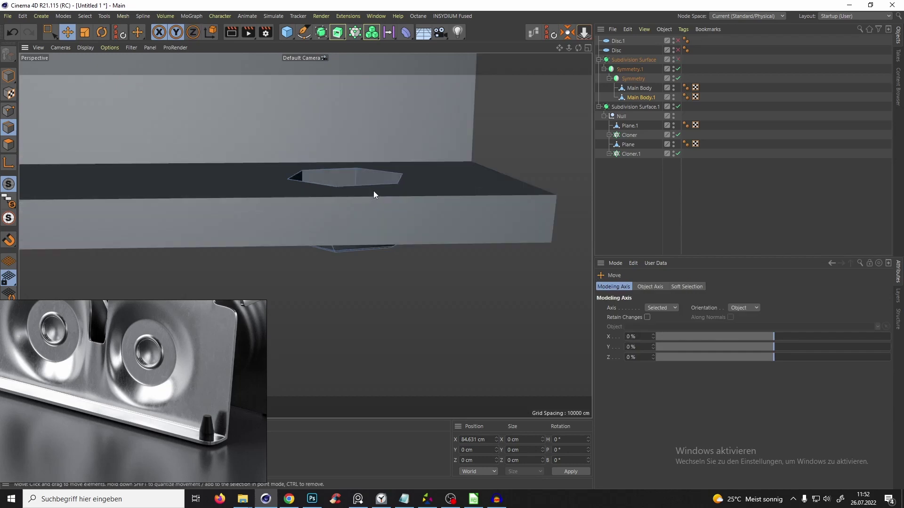
scroll(376, 187, "up", 2)
double_click(378, 181)
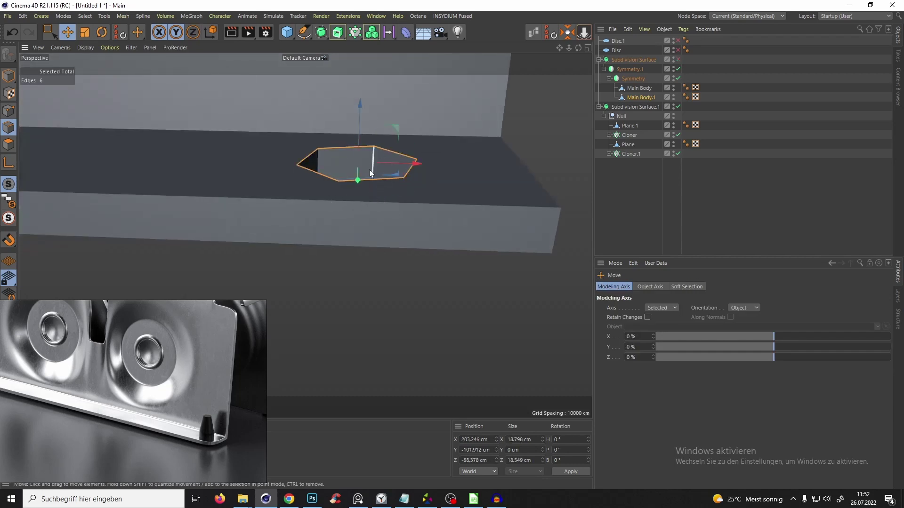
key("t")
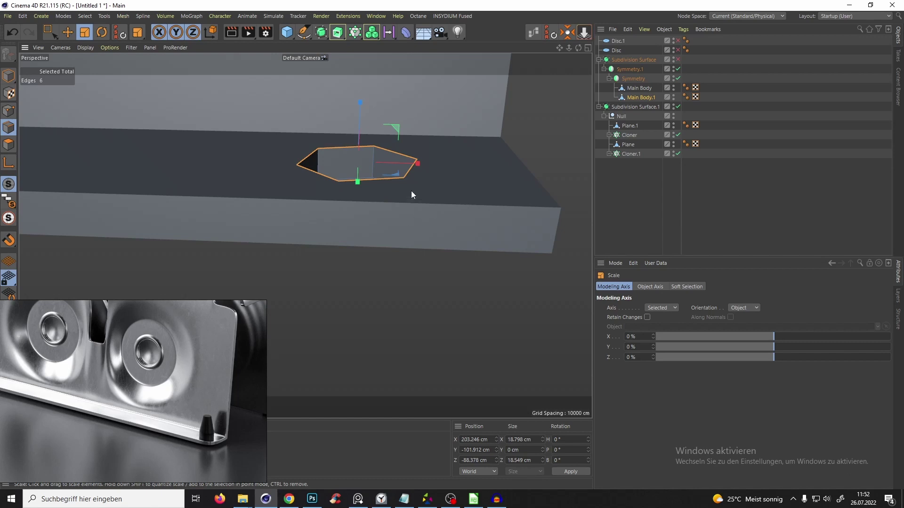
key("s")
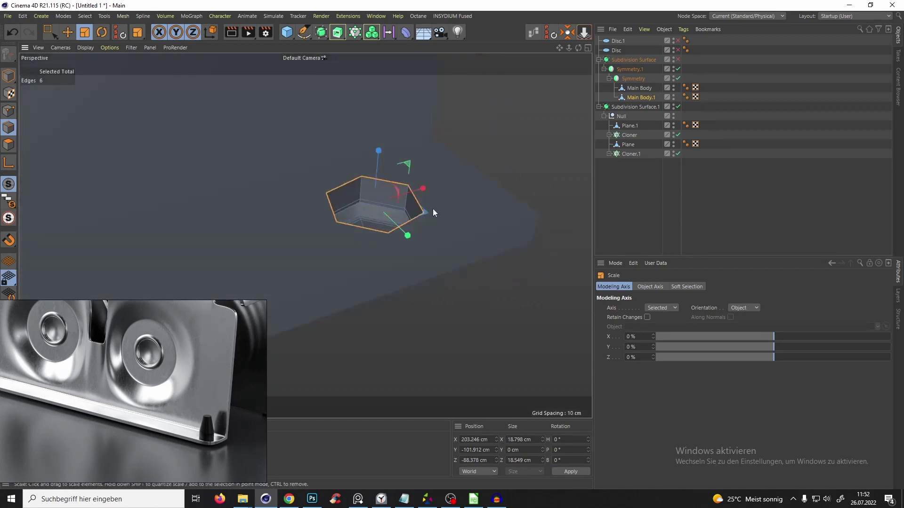
mouse_move(434, 213)
left_mouse_down()
mouse_move(426, 214)
mouse_move(434, 215)
left_mouse_up()
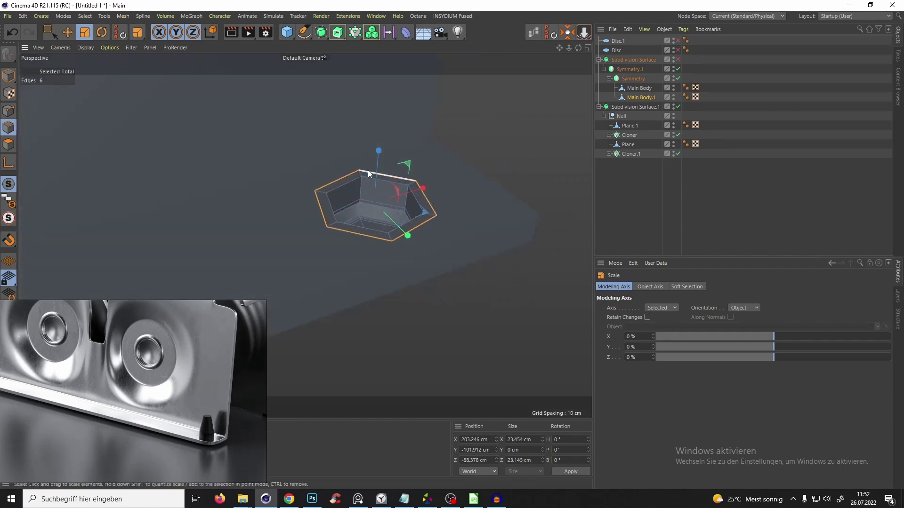
scroll(403, 156, "up", 3)
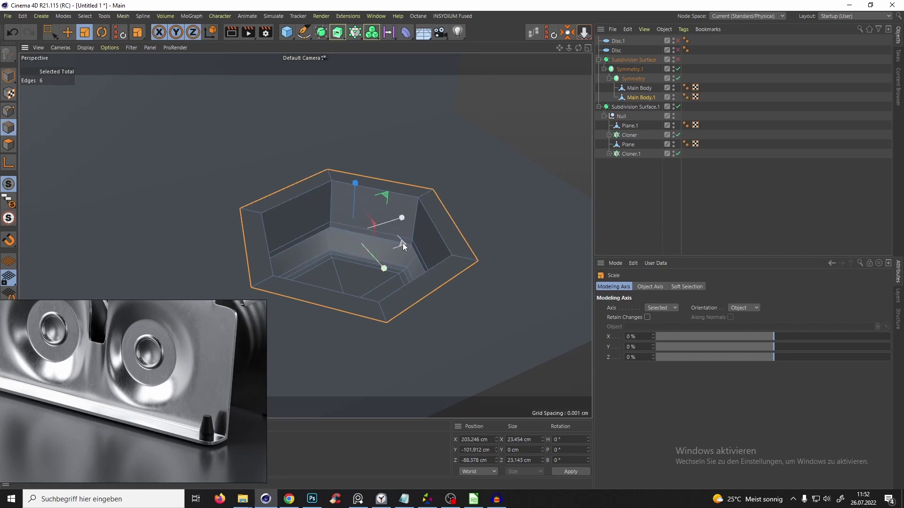
left_click_drag(402, 244, 352, 66)
- Extrude the plug's top edge loop upward in two stages, to about Y -96.2 cm and Y -70 cm
key("e")
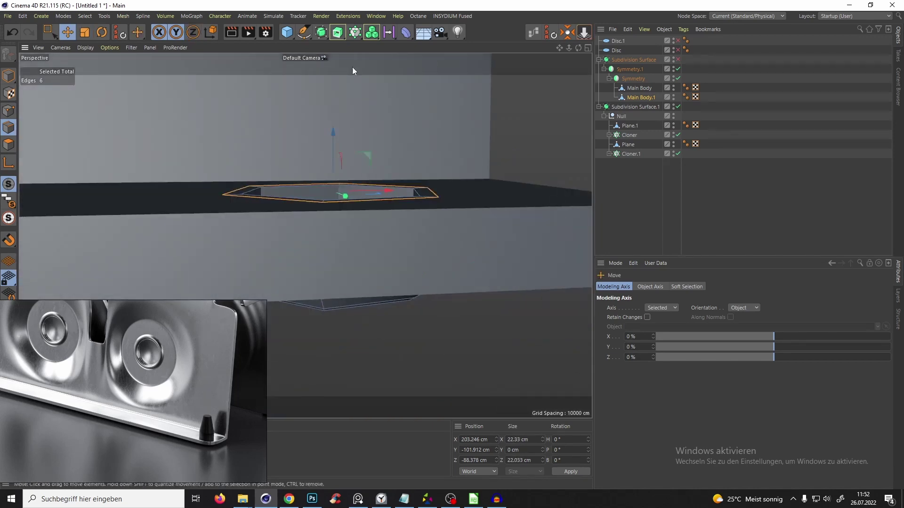
left_click_drag(332, 149, 305, 236, "ctrl")
left_click_drag(305, 236, 306, 163, "alt")
scroll(288, 257, "down", 3)
scroll(310, 246, "down", 3)
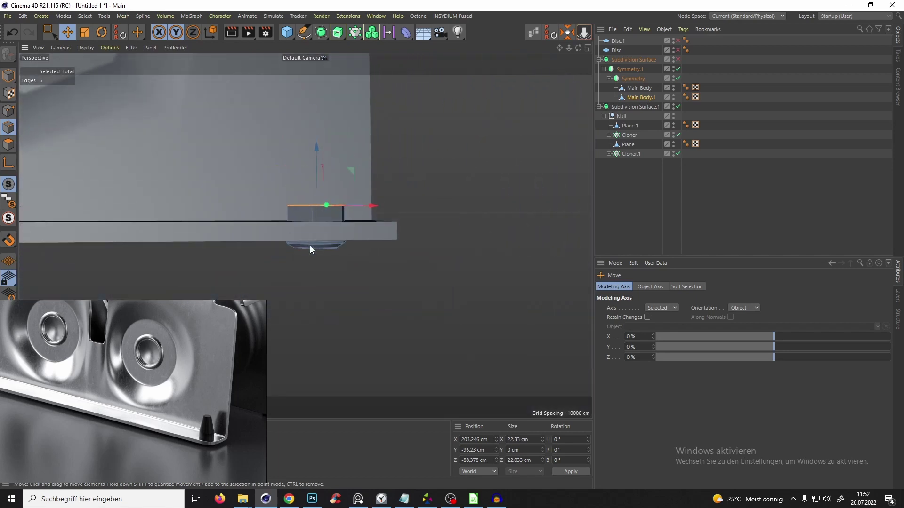
left_click_drag(310, 246, 346, 165, "alt")
- Scale the plug's top edge loop down to about 12.8 cm to taper the post
key("t")
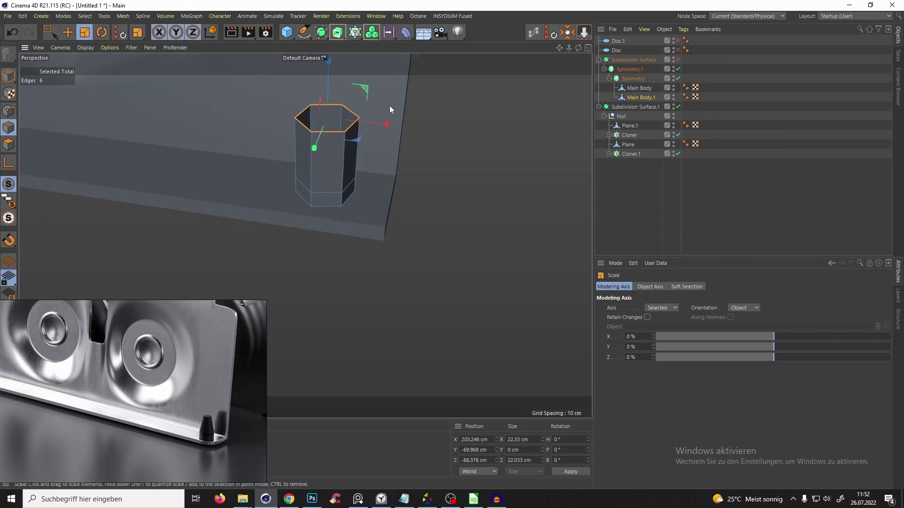
left_click_drag(389, 106, 312, 200)
left_click_drag(337, 170, 343, 106, "alt")
right_click_drag(343, 106, 381, 136, "alt")
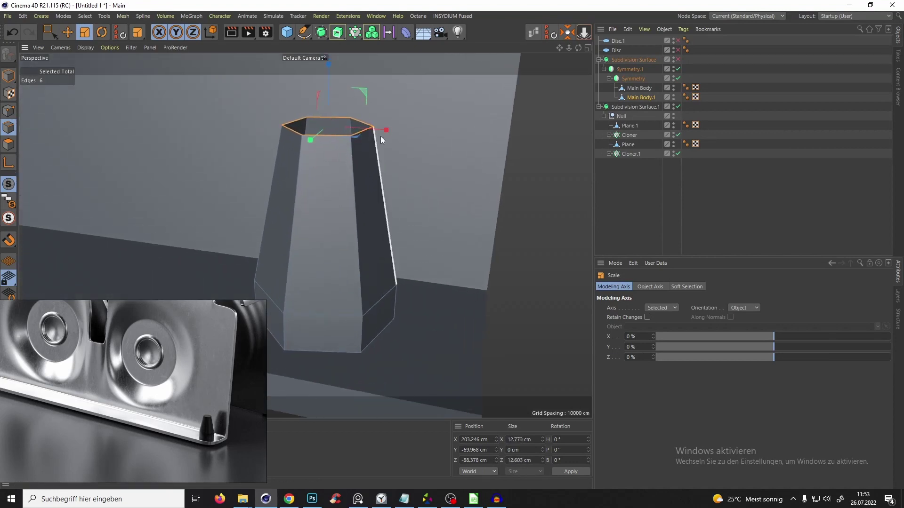
- Extrude the top edge loop inward to about 9.5 cm and collapse it to cap the post
left_click_drag(380, 137, 383, 169, "alt")
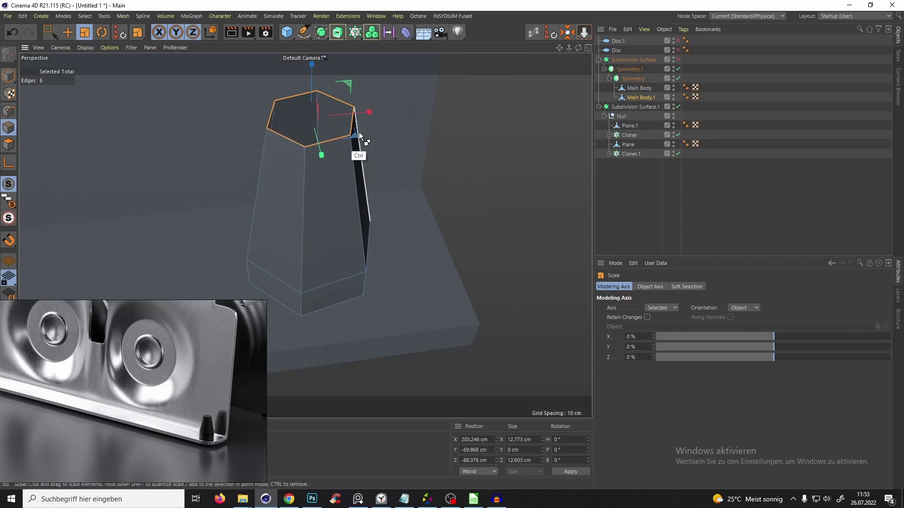
left_click_drag(359, 134, 439, 164, "ctrl")
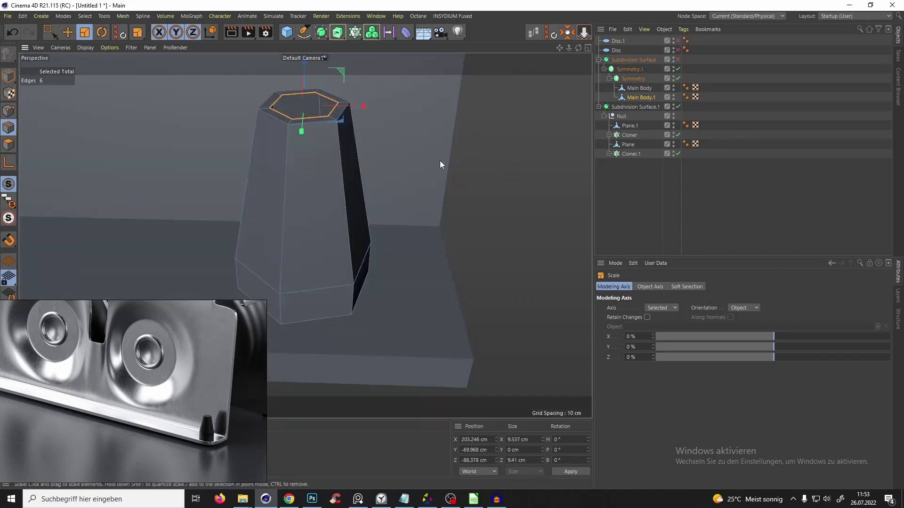
right_click(454, 131)
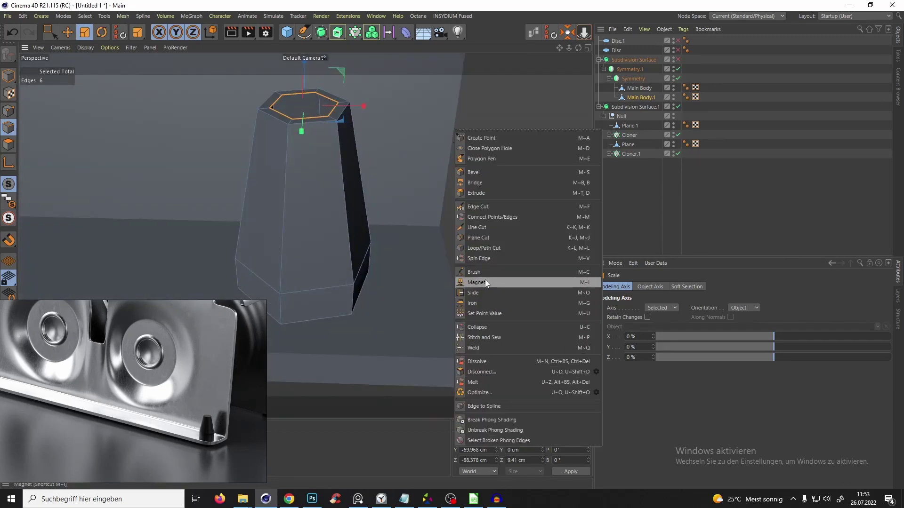
left_click(473, 328)
left_click_drag(301, 122, 302, 121, "alt")
- Preview the tapered plug with smoothing on the flange, and inspect its isolated unsmoothed cage around the neck and collar
scroll(306, 136, "down", 5)
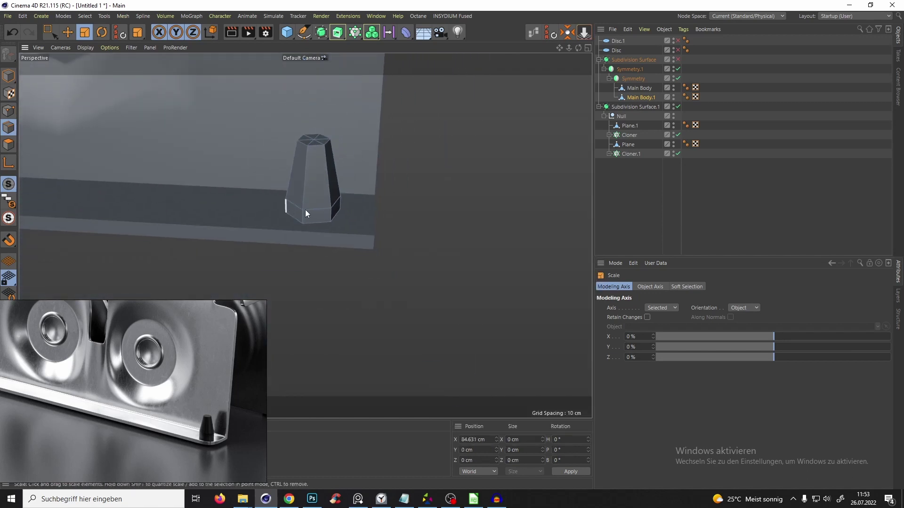
key("q")
scroll(320, 174, "up", 5)
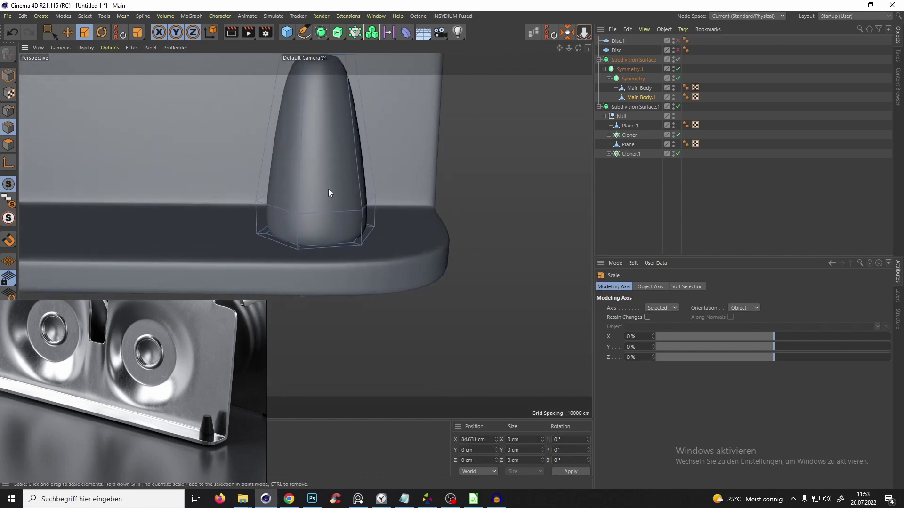
scroll(324, 177, "up", 3)
left_click_drag(323, 177, 336, 187, "alt")
key("q")
key("s")
scroll(345, 183, "down", 3)
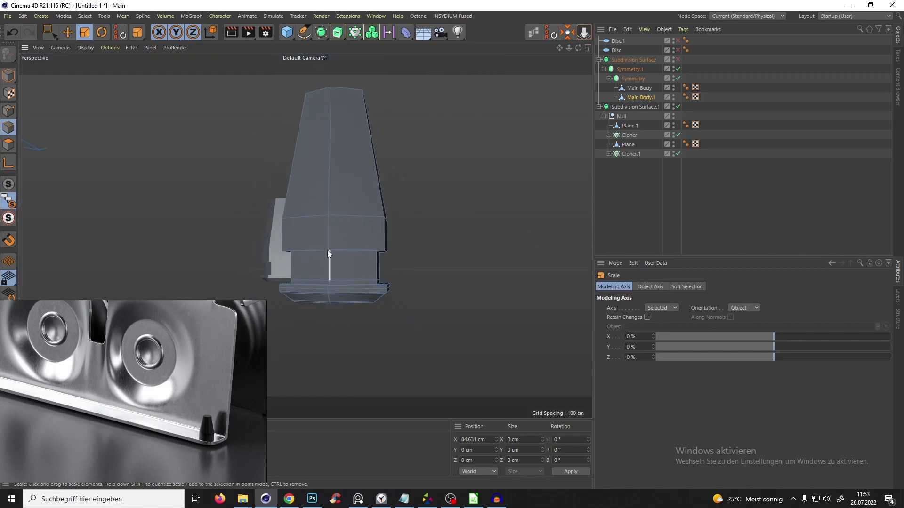
left_click_drag(328, 255, 337, 197, "alt")
scroll(333, 247, "up", 6)
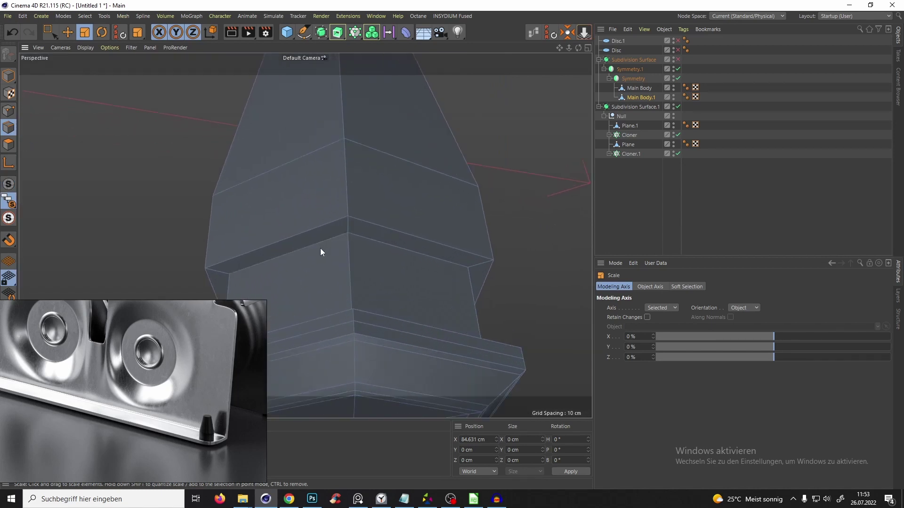
- Add supporting loop cuts around the pin's lower ledge and along both sides of its widest edge with Loop/Path Cut
key("k")
key("l")
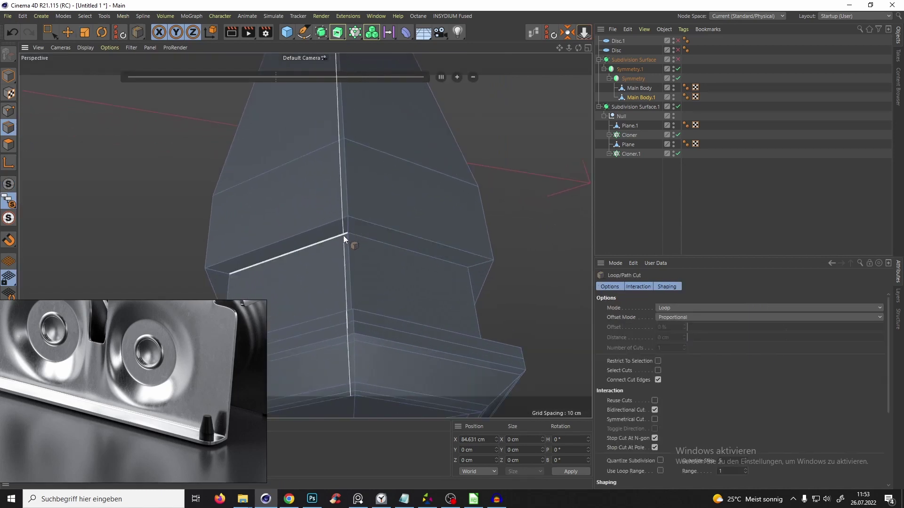
left_click(349, 239)
left_click(348, 226)
left_click(347, 211)
left_click_drag(353, 196, 315, 224, "alt")
left_click(344, 140)
left_click_drag(344, 141, 317, 167, "alt")
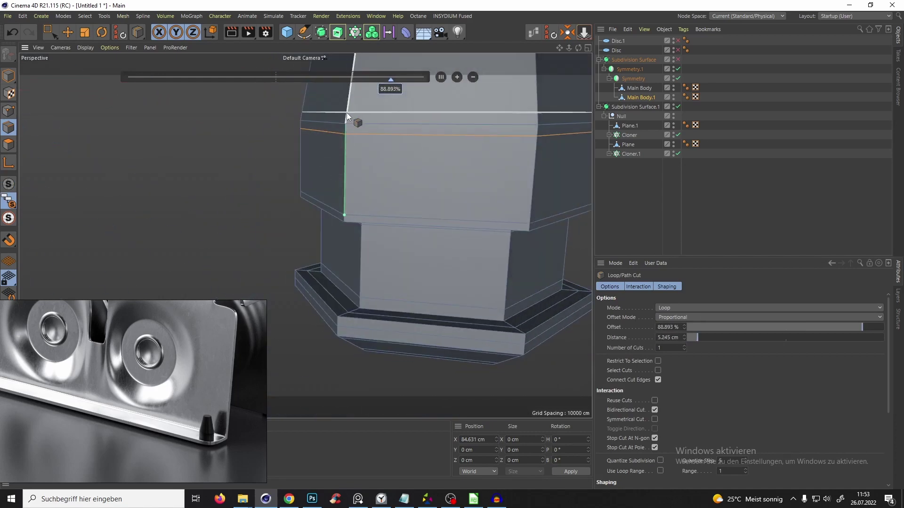
left_click(347, 112)
- Add loop cuts to the pin's top cap and just below its upper rim, the latter at about 96% offset
middle_click_drag(347, 113, 323, 182, "alt")
right_click_drag(350, 153, 334, 202, "alt")
middle_click_drag(335, 202, 330, 302, "alt")
right_click_drag(331, 169, 347, 124, "alt")
left_click_drag(347, 125, 339, 165, "alt")
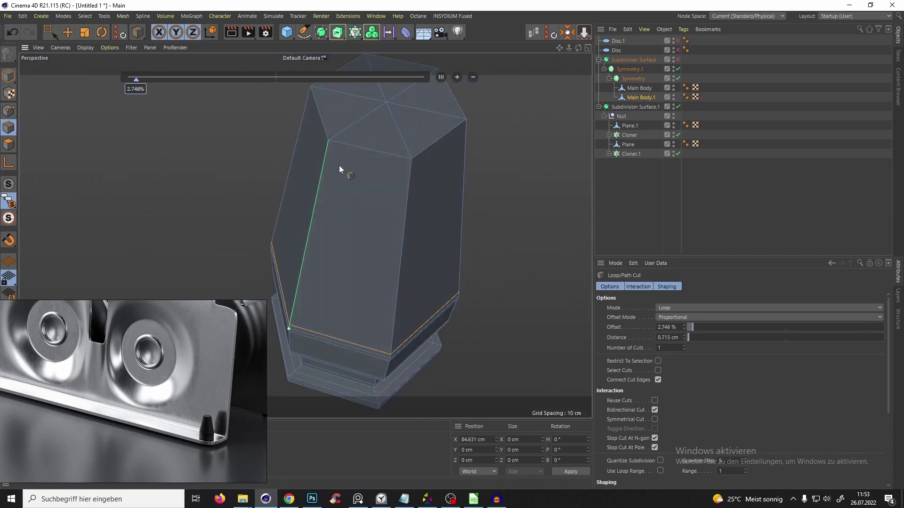
scroll(332, 136, "up", 2)
left_click(339, 133)
left_click(323, 152)
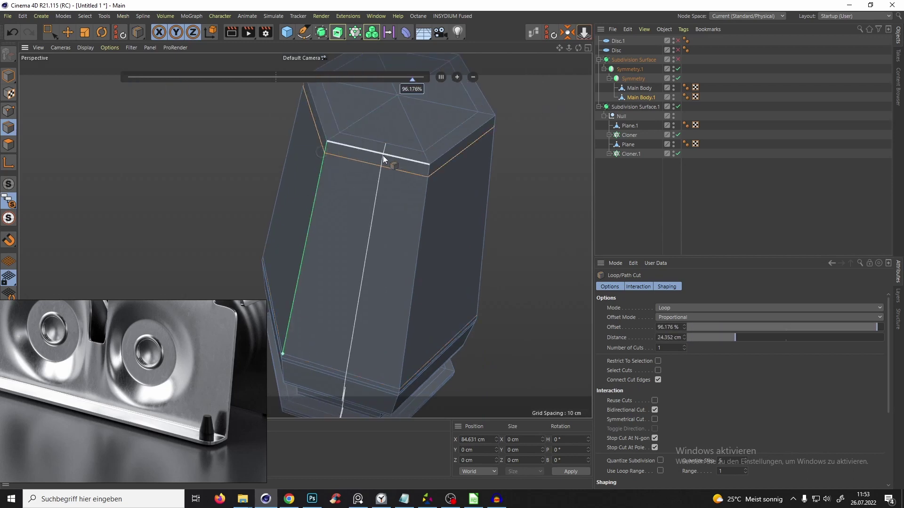
- Turn the Subdivision Surface holding the pin back on, deselect everything and check the smoothed pin on the whole part
right_click_drag(382, 155, 381, 196, "alt")
left_click_drag(380, 197, 380, 165, "alt")
key("q")
left_click(671, 188)
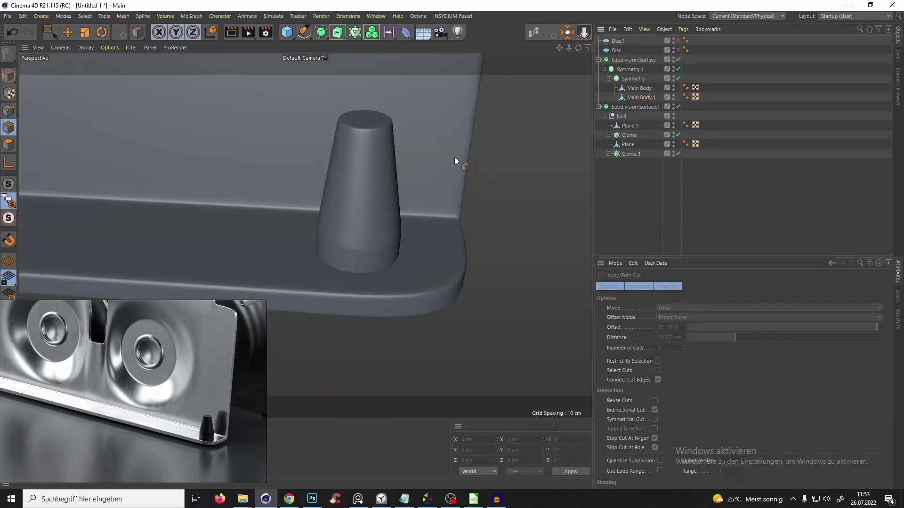
right_click_drag(455, 157, 346, 225, "alt")
left_click_drag(347, 225, 386, 207, "alt")
right_click_drag(386, 207, 395, 213, "alt")
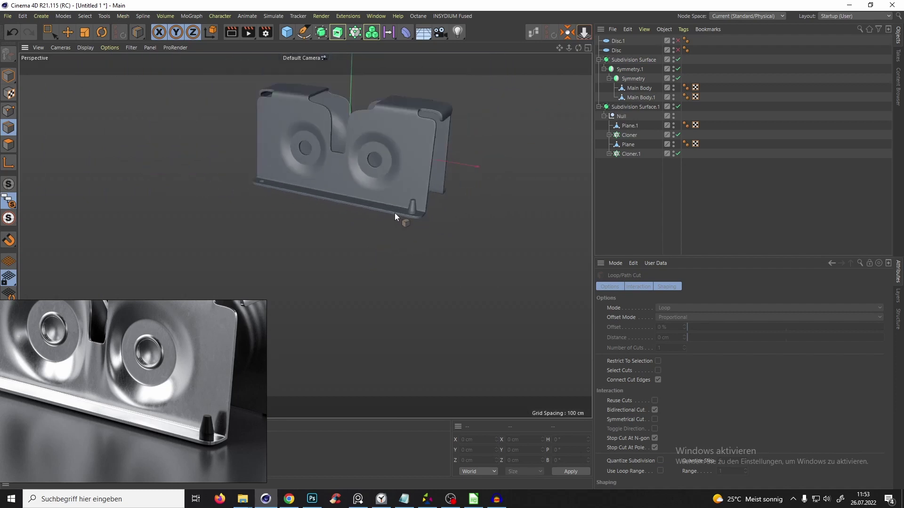
mouse_move(394, 213)
left_mouse_down("alt")
mouse_move(411, 222)
mouse_move(395, 225)
left_mouse_up("alt")
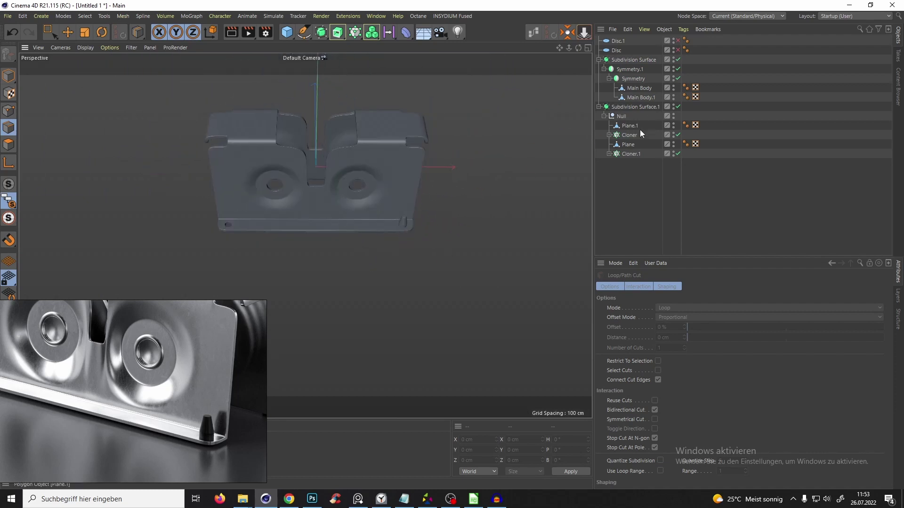
- Copy Main Body.1 out to the root level of the object hierarchy and delete the original from the Symmetry object
left_click(641, 97)
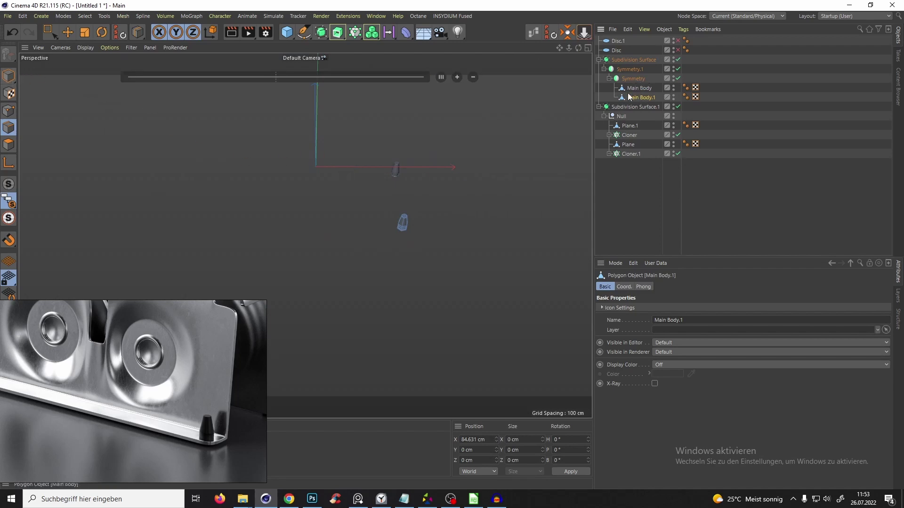
left_click(636, 79)
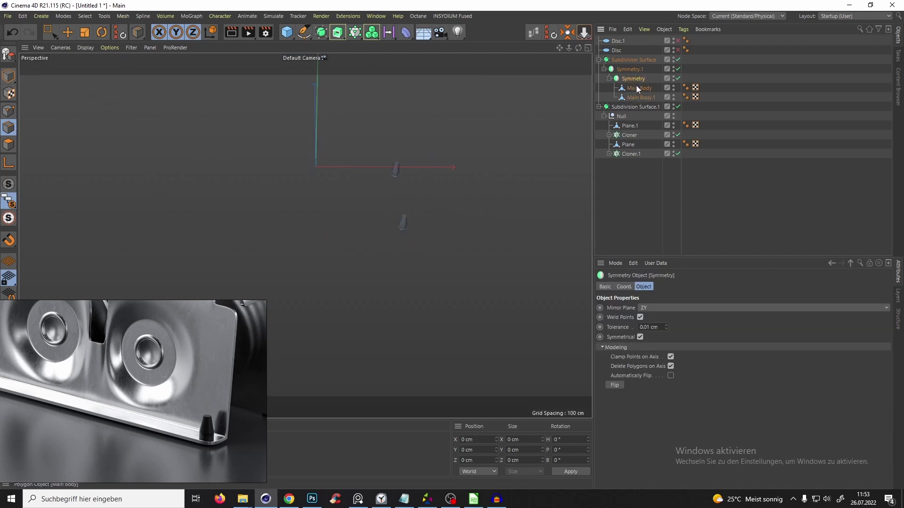
left_click(637, 89)
left_click(641, 99, "shift")
left_click(644, 98)
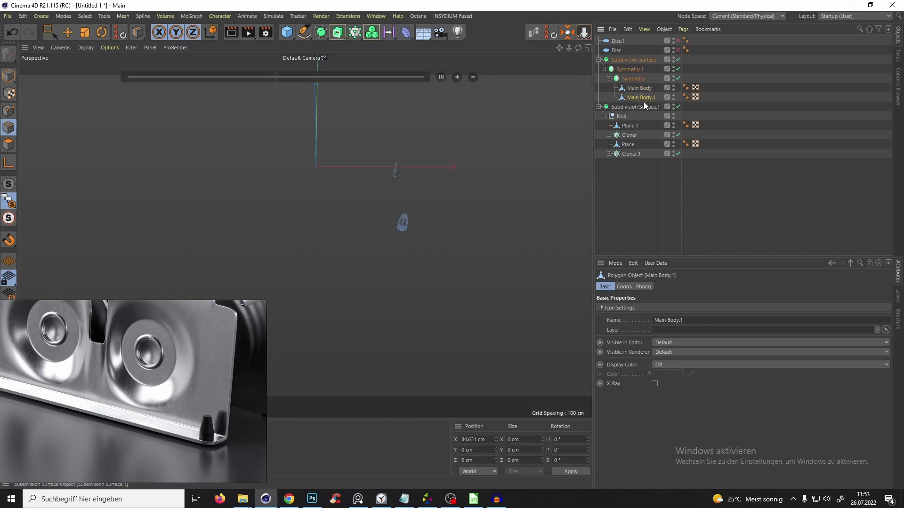
left_click_drag(643, 102, 619, 193, "ctrl")
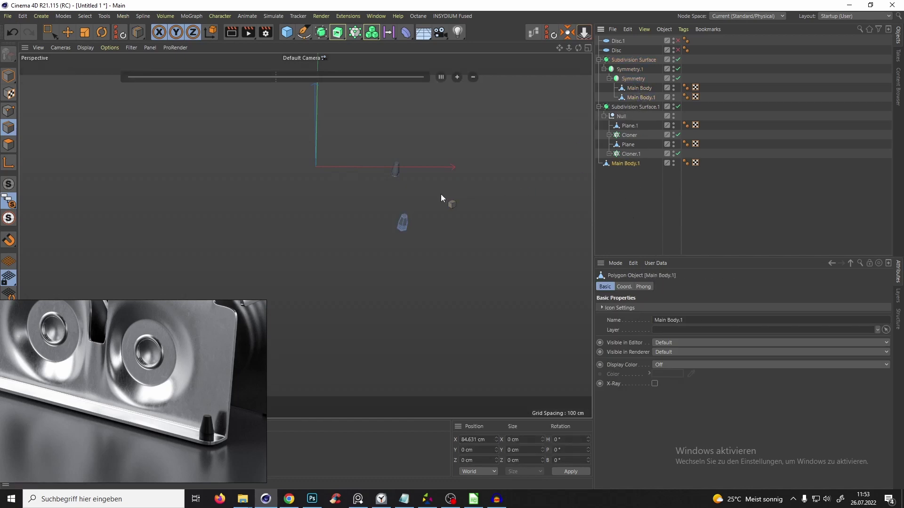
left_click(646, 95)
key("Delete")
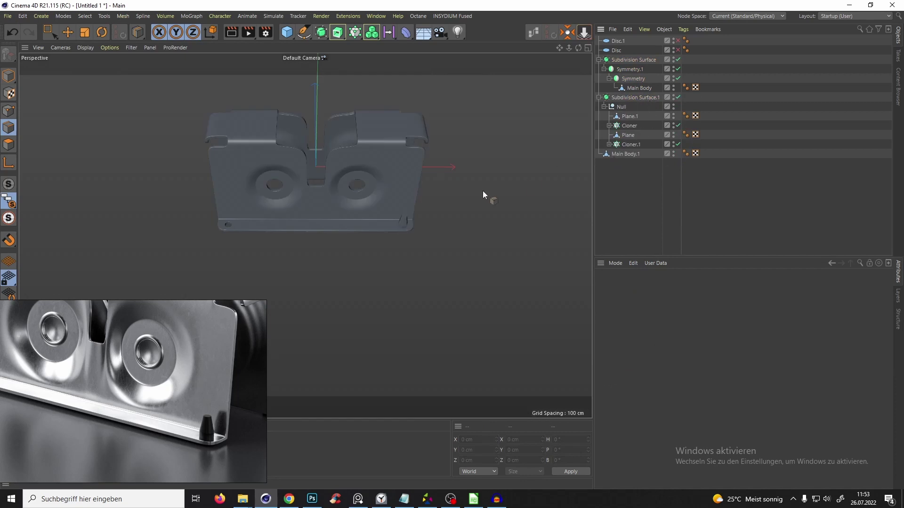
- Select the root-level Main Body.1 in Model mode and activate the Move tool to show its axis
mouse_move(482, 191)
left_mouse_down("alt")
mouse_move(258, 165)
mouse_move(378, 209)
mouse_move(471, 188)
left_mouse_up("alt")
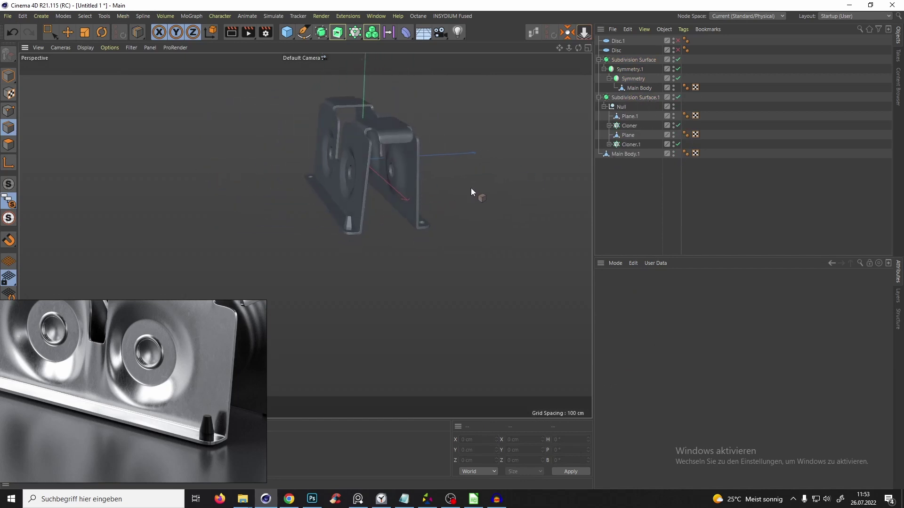
left_click(620, 154)
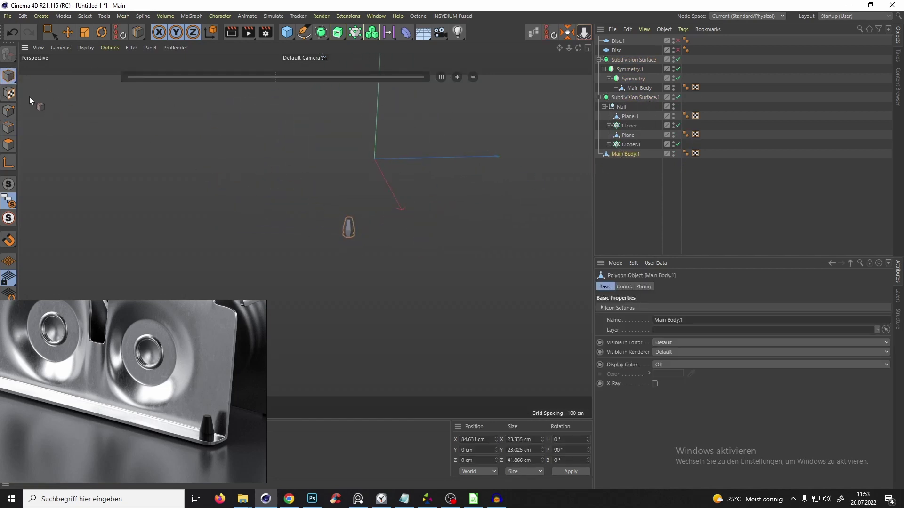
key("e")
left_click_drag(305, 234, 356, 160, "alt")
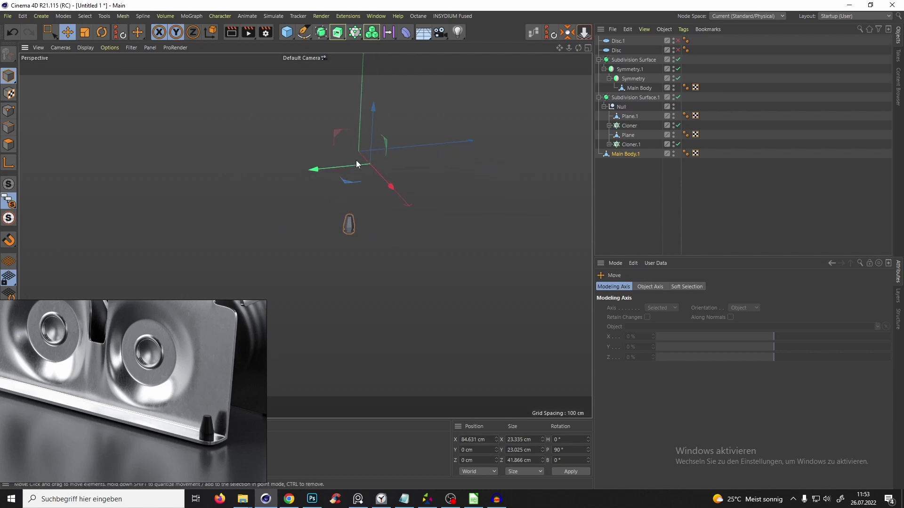
middle_click_drag(356, 160, 389, 179, "alt")
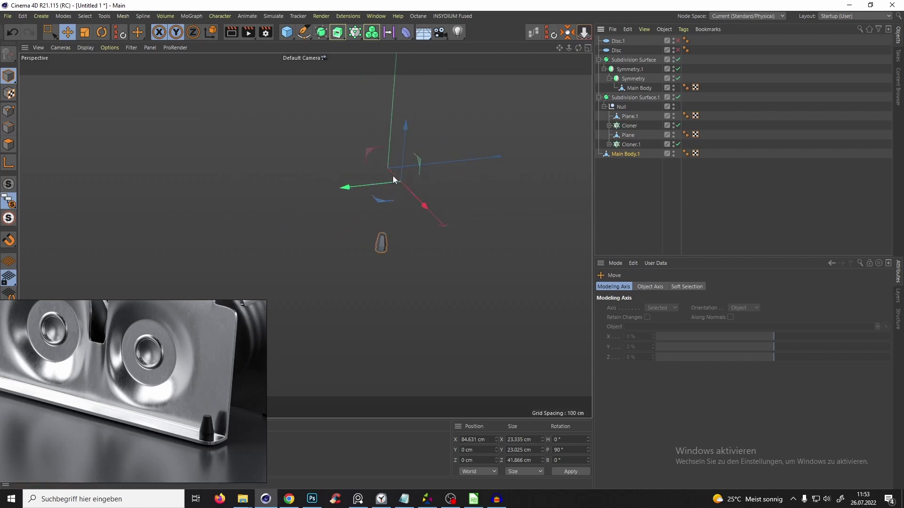
left_click_drag(402, 182, 475, 178, "alt")
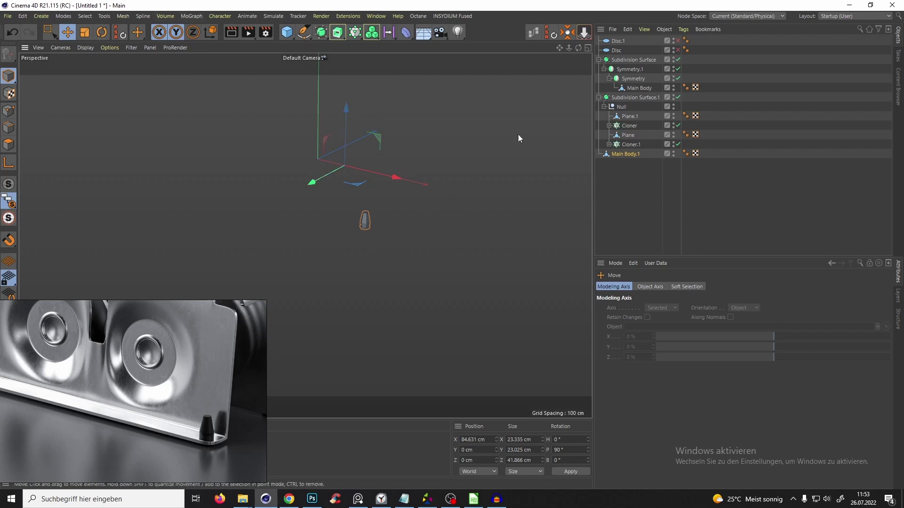
- Leave the isolated display and try to mirror Main Body.1 across the ZY plane with a parent Symmetry object
key("alt+s")
left_click_drag(372, 176, 337, 173, "alt")
left_click_drag(327, 35, 512, 64)
left_click_drag(400, 153, 462, 168, "alt")
scroll(353, 186, "up", 3)
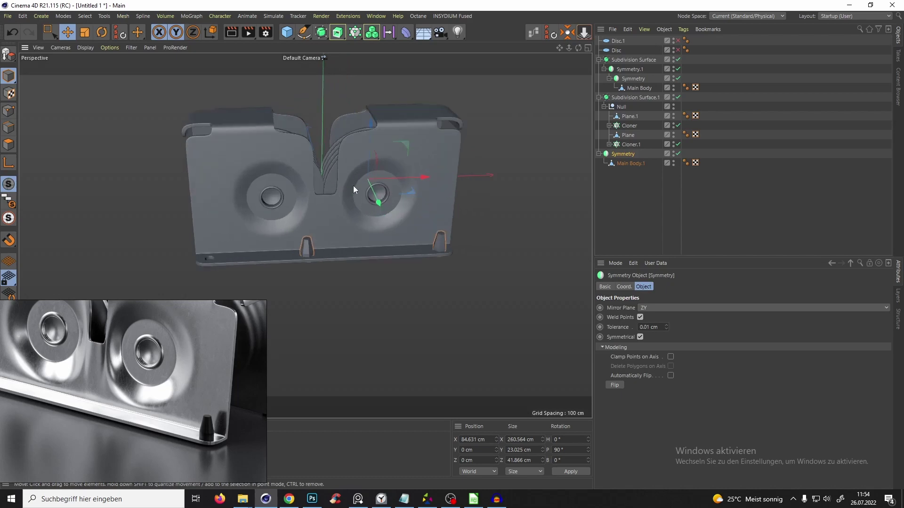
left_click_drag(353, 185, 358, 151, "alt")
key("ctrl+z")
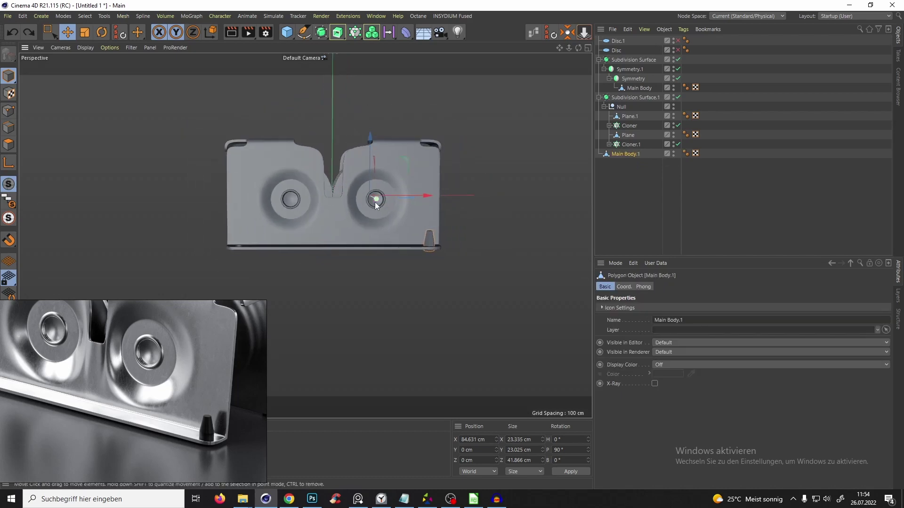
- Maximize the Top view and compare the position of Main Body.1 in isolation and within the full model
scroll(368, 221, "down", 3)
key("F10")
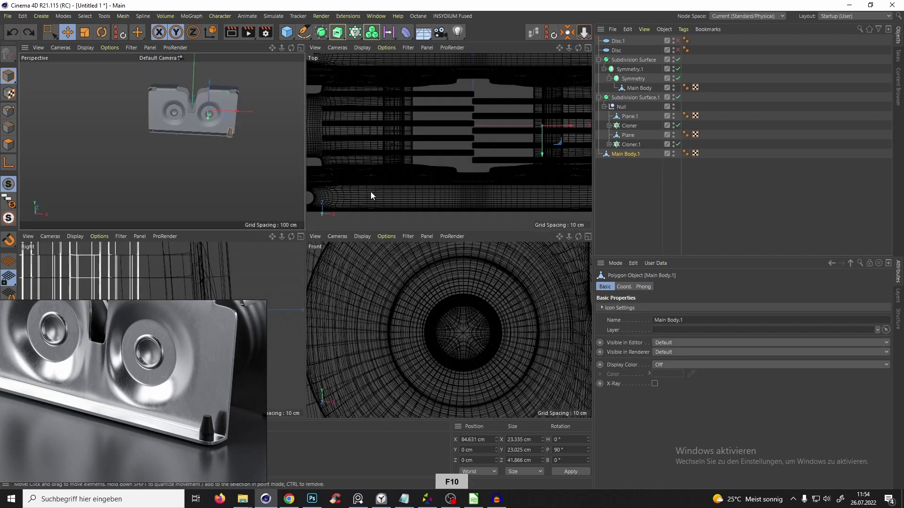
middle_click(375, 125)
scroll(394, 197, "down", 6)
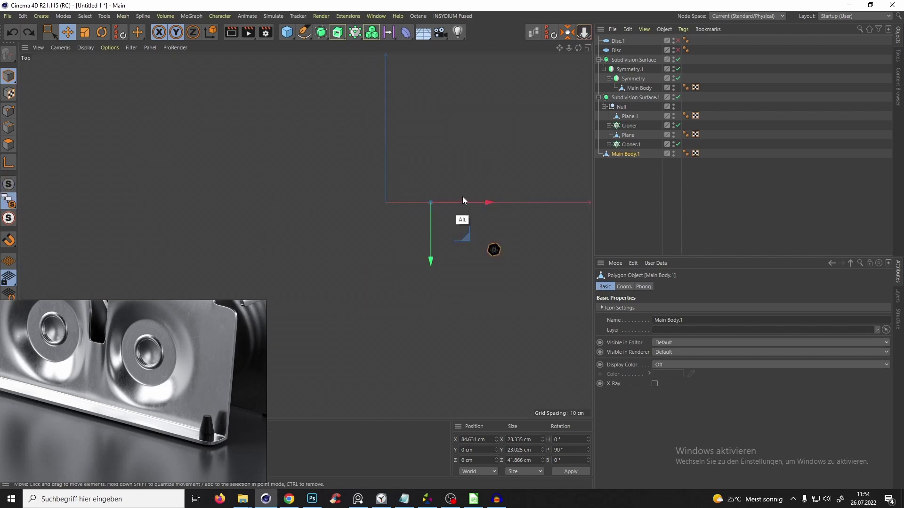
scroll(424, 234, "up", 3)
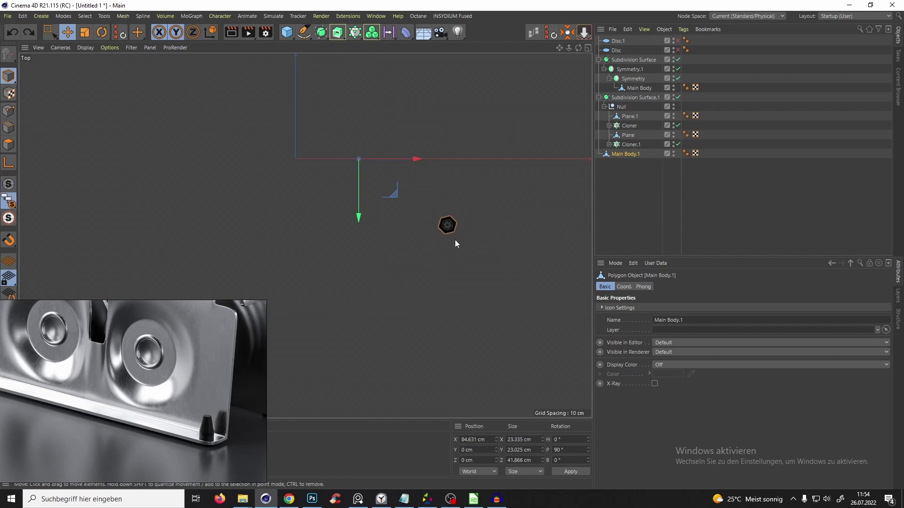
middle_click_drag(360, 181, 399, 206, "alt")
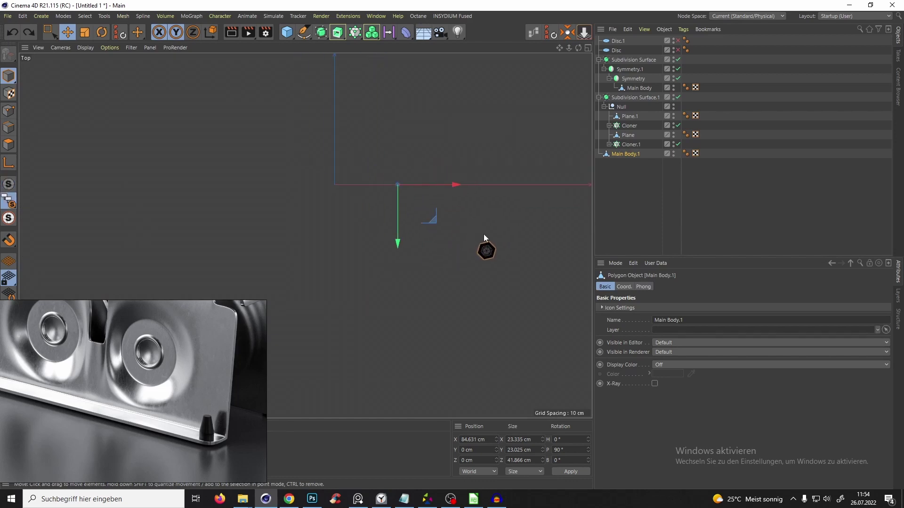
key("alt+s")
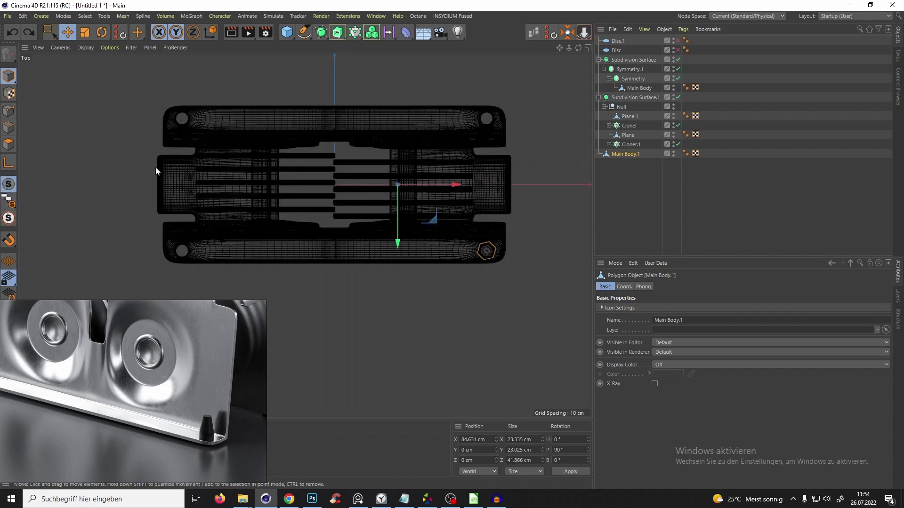
key("alt+s")
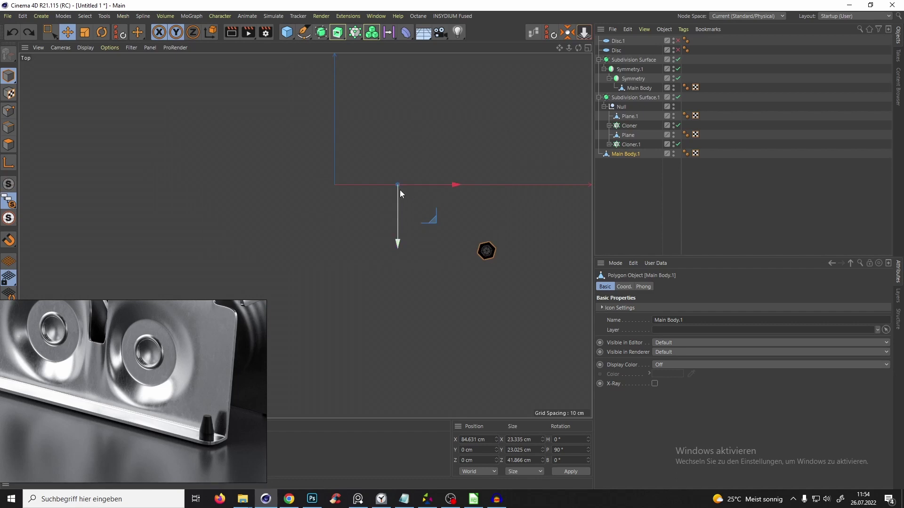
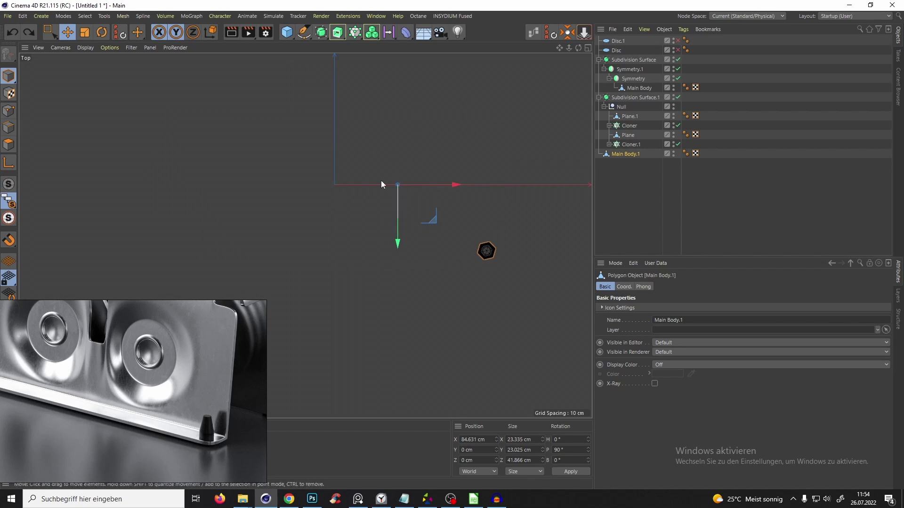
- Enable axis editing for Main Body.1 and turn on snapping with Axis Snap, moving the reference image aside
left_click(12, 241)
left_click(51, 161)
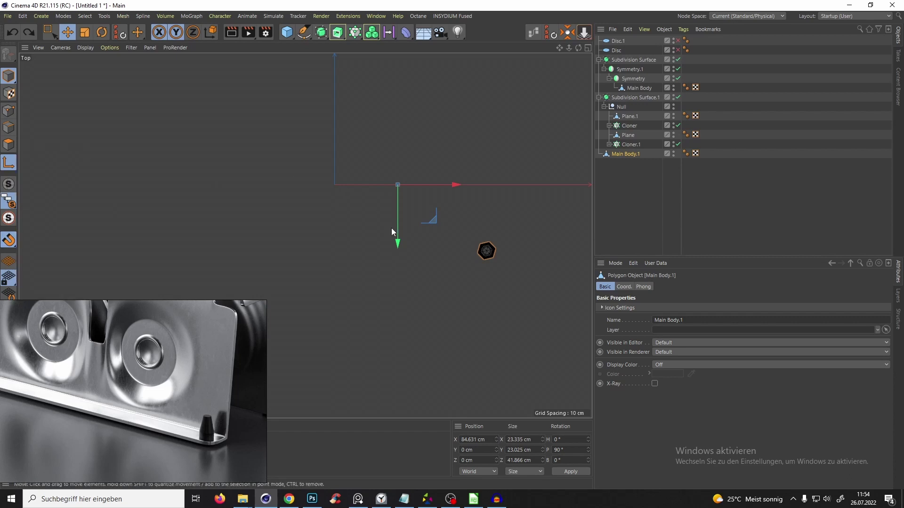
left_click(9, 241)
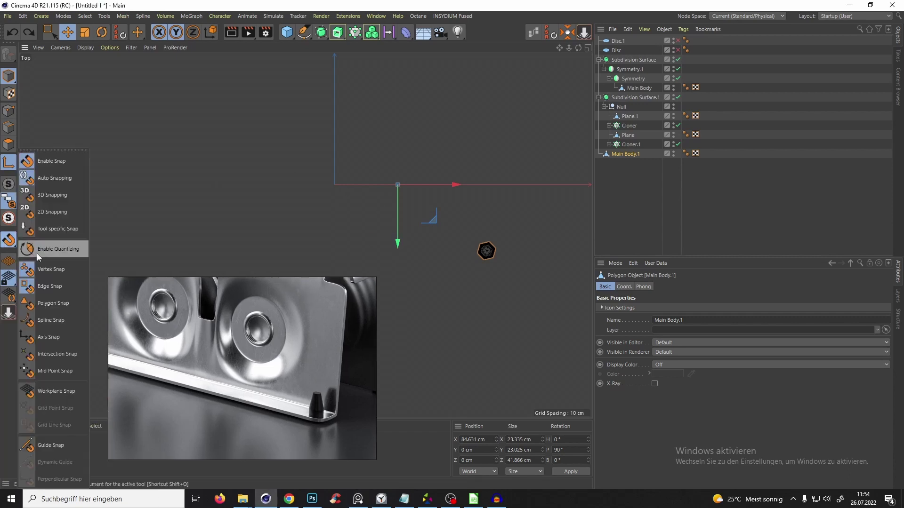
left_click(54, 338)
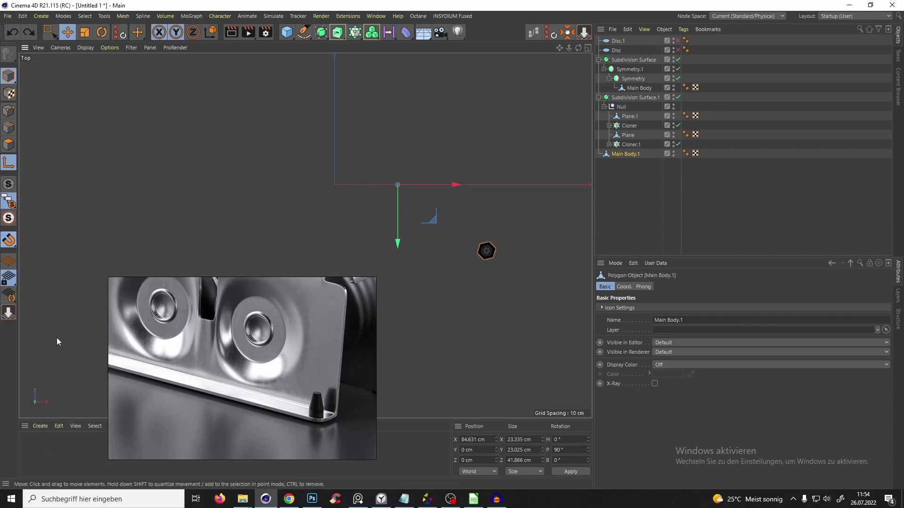
right_click_drag(185, 320, 113, 339)
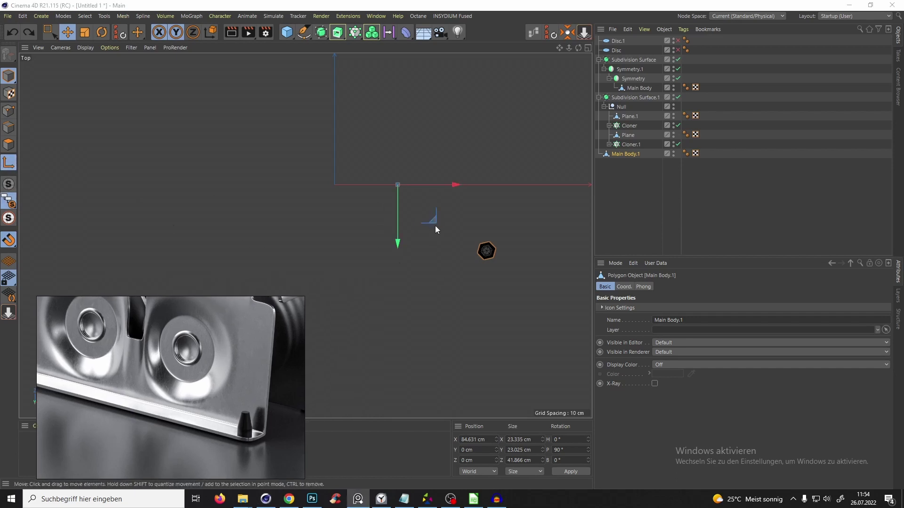
left_click_drag(433, 224, 392, 224)
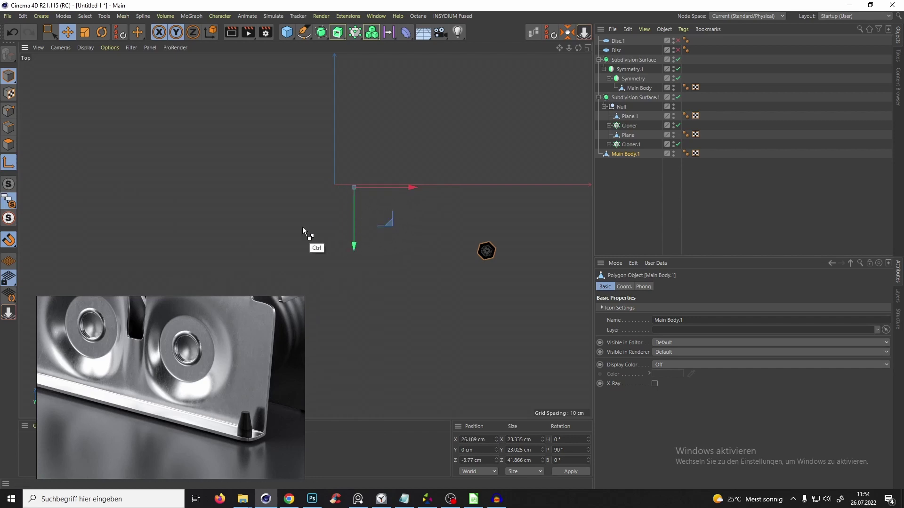
key("ctrl+z")
left_click_drag(447, 199, 391, 195)
key("ctrl+z")
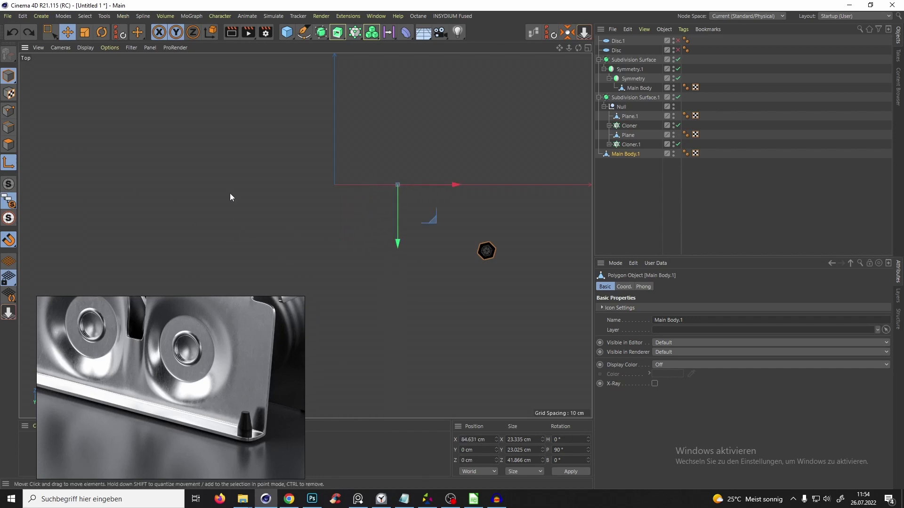
- Move the axis of Main Body.1 along X toward the world centre and set its X position to 0 cm
mouse_move(7, 244)
left_mouse_down()
mouse_move(21, 248)
mouse_move(3, 224)
mouse_move(0, 231)
left_mouse_up()
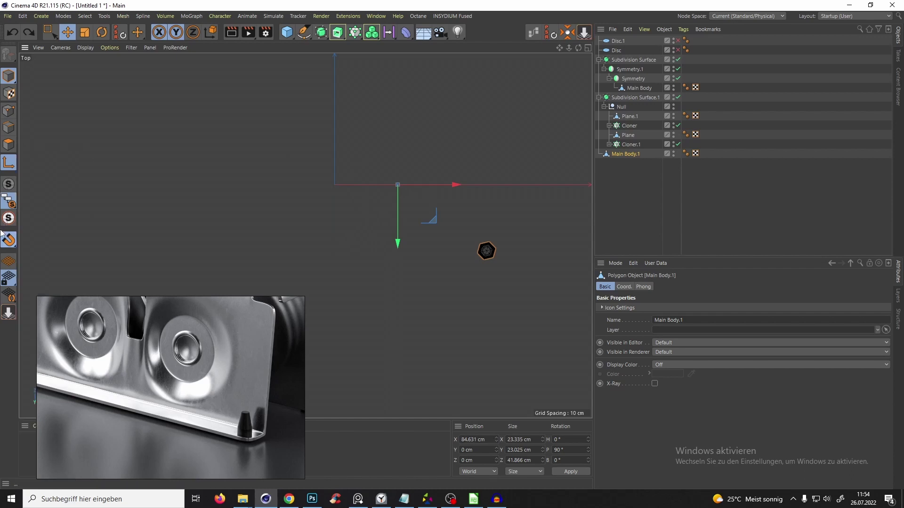
left_click_drag(423, 187, 360, 203)
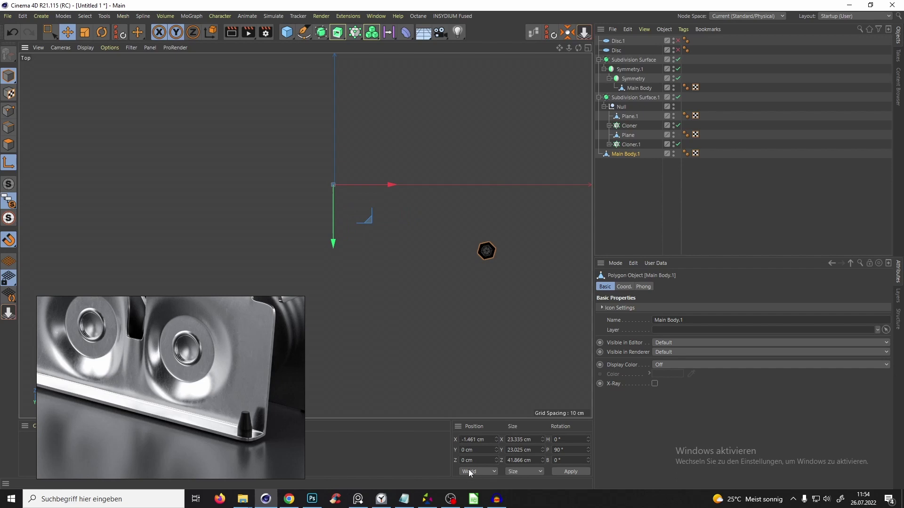
left_click(490, 440)
type("0")
left_click(572, 474)
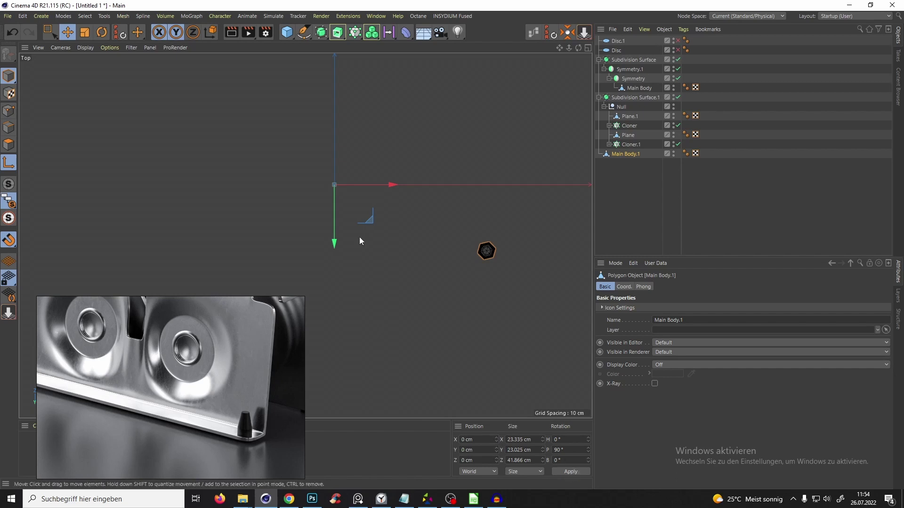
- Switch to the Perspective view and rename the isolated Main Body.1 object as Knob
right_click_drag(335, 175, 402, 126, "alt")
right_click_drag(315, 257, 244, 311, "alt")
scroll(348, 260, "down", 3)
middle_click_drag(348, 260, 372, 218, "alt")
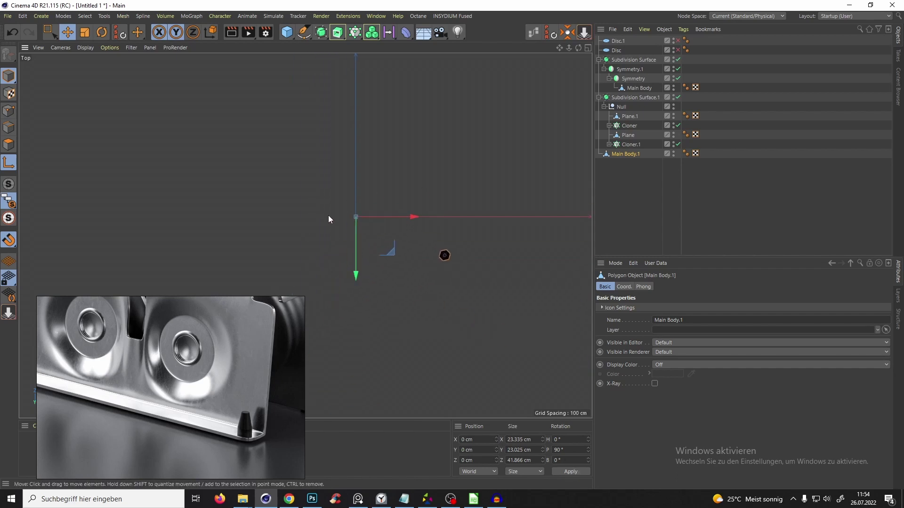
key("F1")
left_click_drag(352, 216, 324, 217, "alt")
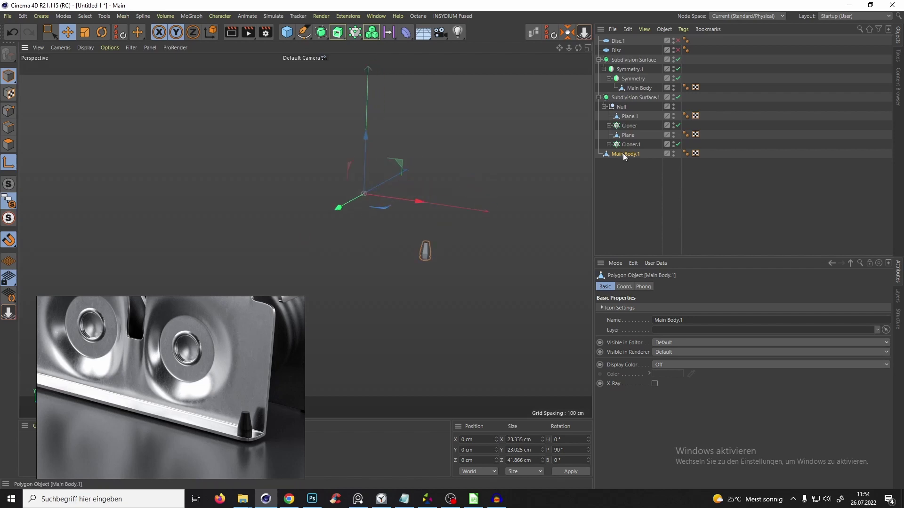
left_click_drag(425, 185, 391, 230, "alt")
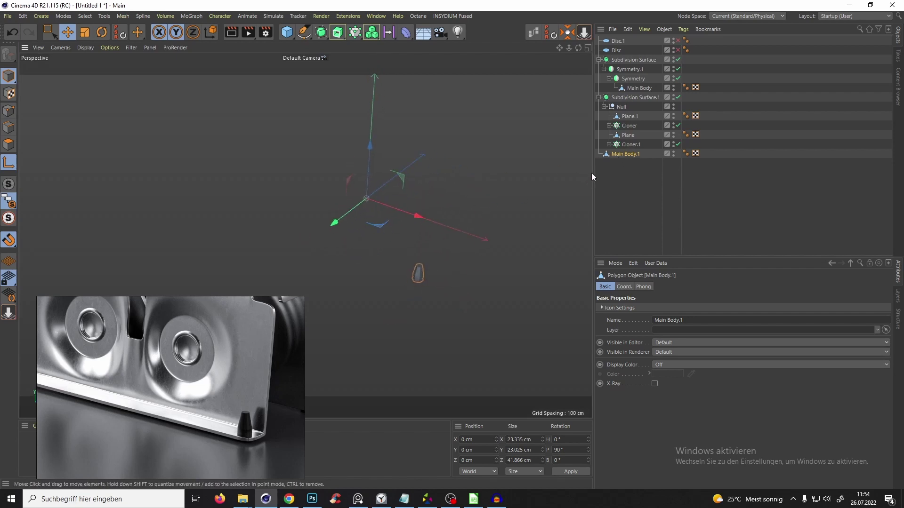
left_click(630, 144)
double_click(625, 154)
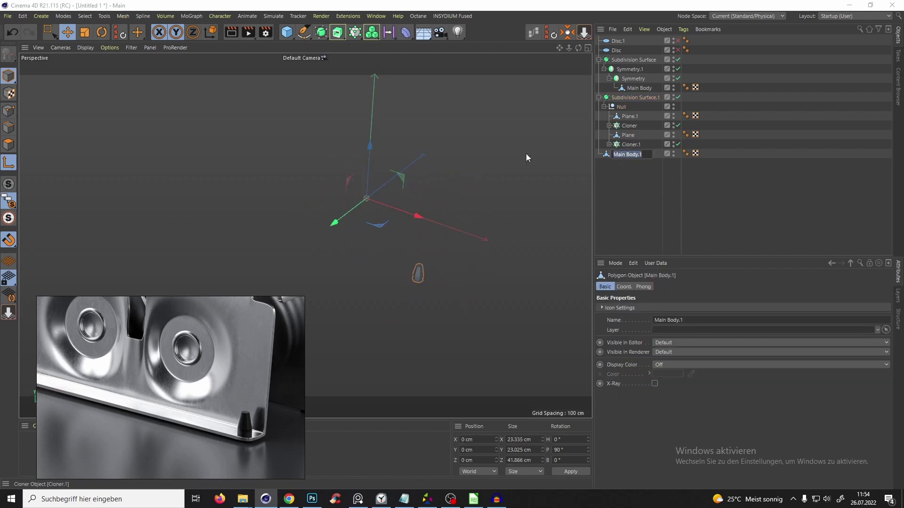
type("Knob")
key("Return")
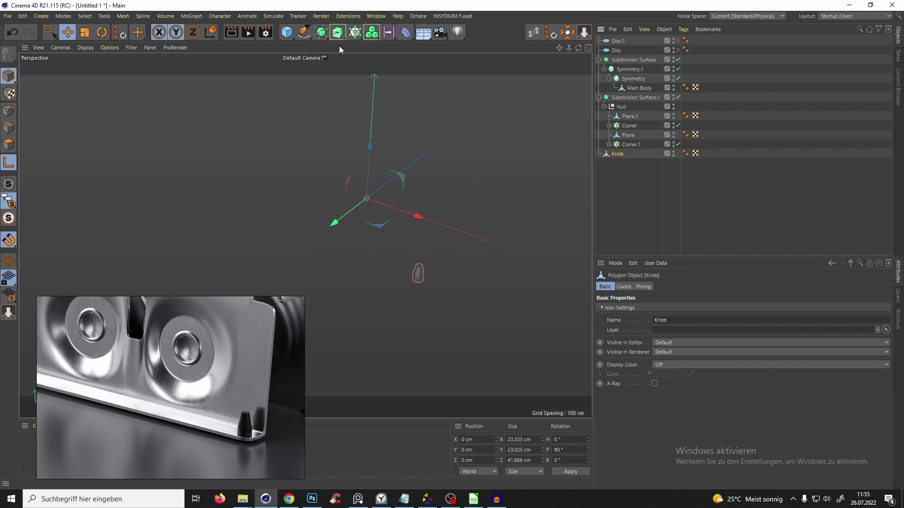
- Mirror Knob across the ZY plane with a parent Symmetry object, and across the XZ plane with a second Symmetry above it
left_click(338, 32)
left_click(495, 64, "alt")
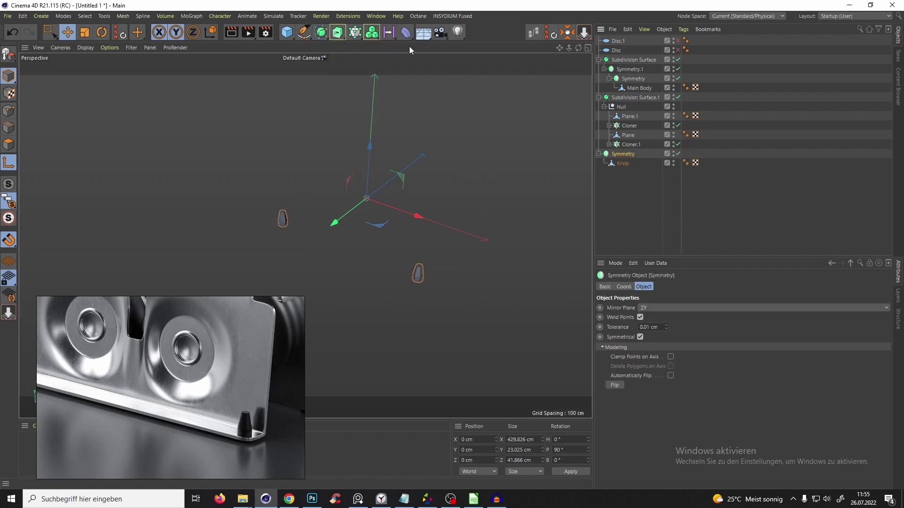
left_click_drag(305, 236, 381, 137, "alt")
left_click(338, 32)
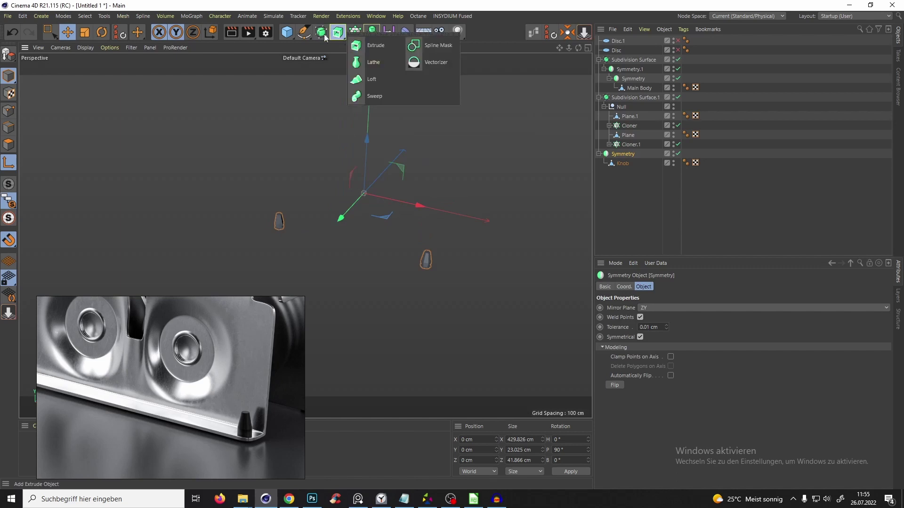
left_click(498, 64, "alt")
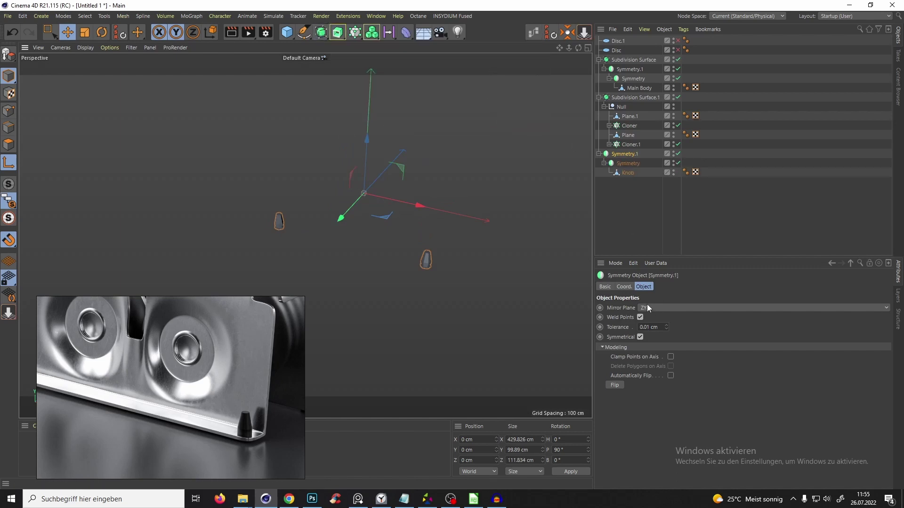
left_click(647, 305)
left_click(650, 319)
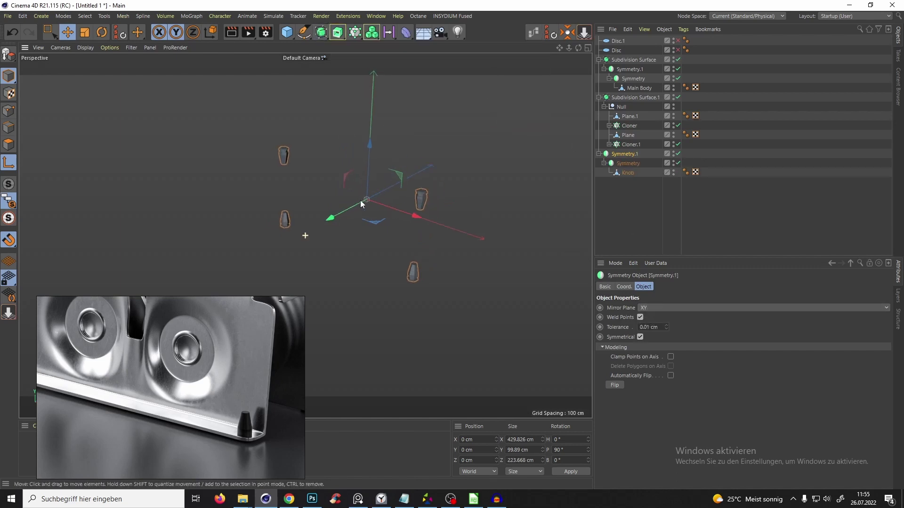
left_click(661, 309)
left_click(653, 341)
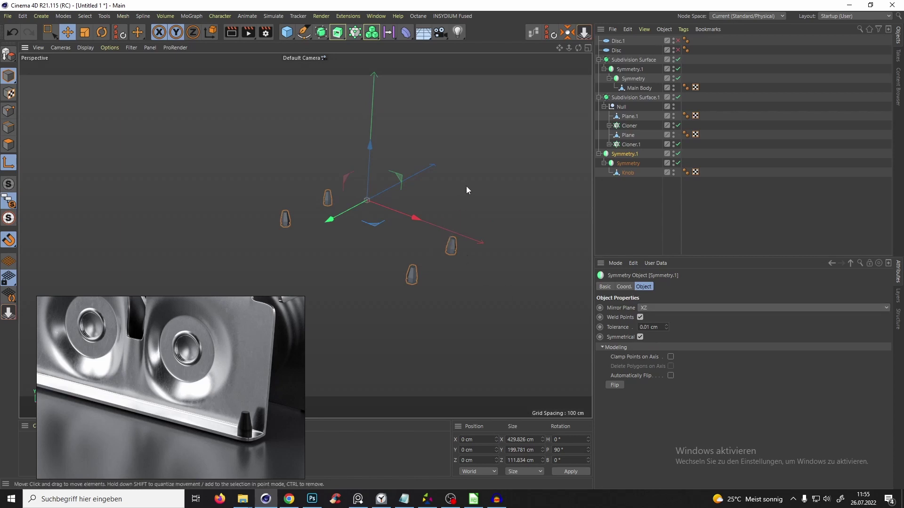
- Leave the isolated display and examine the mirrored knobs on the full model, comparing them with the reference image
left_click_drag(532, 176, 479, 253, "alt")
scroll(407, 219, "up", 5)
left_click_drag(407, 218, 423, 192, "alt")
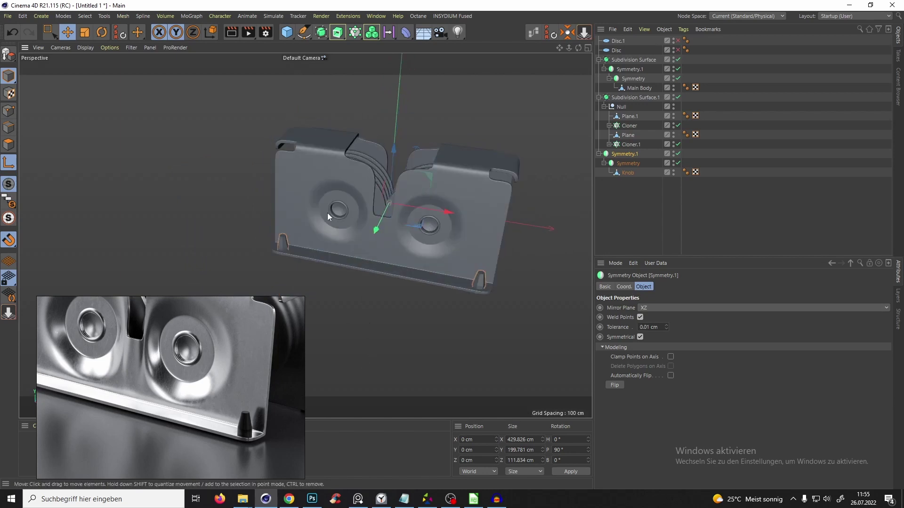
left_click_drag(327, 214, 372, 212, "alt")
scroll(424, 188, "down", 4)
left_click(451, 499)
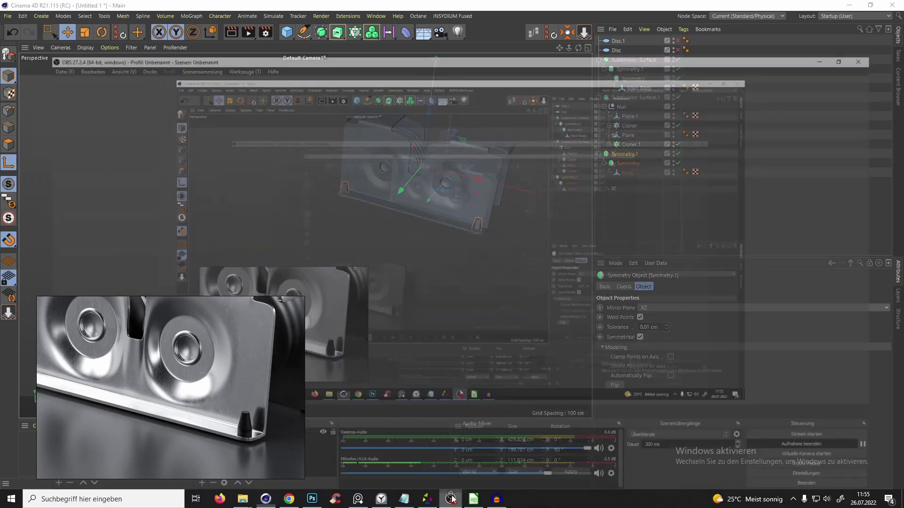
left_click(452, 499)
scroll(423, 210, "up", 3)
left_click_drag(429, 251, 409, 213, "alt")
scroll(210, 426, "down", 6)
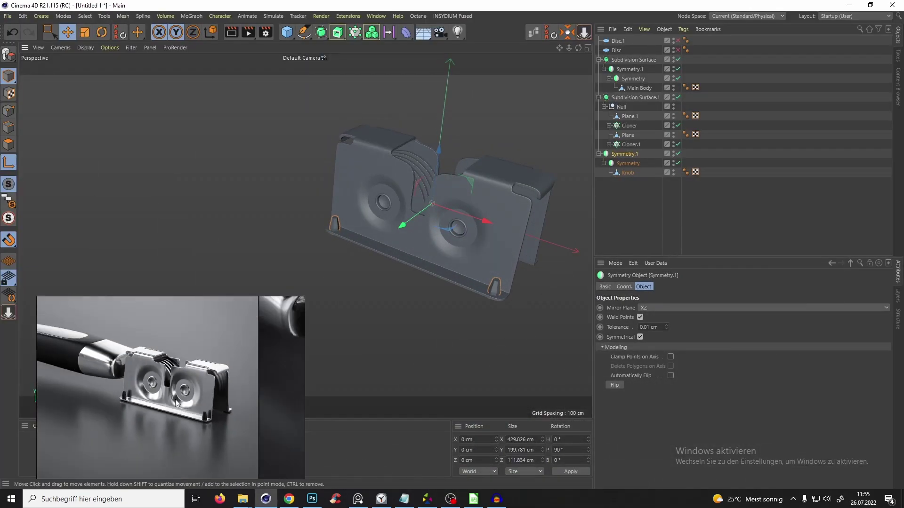
middle_click_drag(100, 357, 235, 395)
scroll(234, 396, "up", 2)
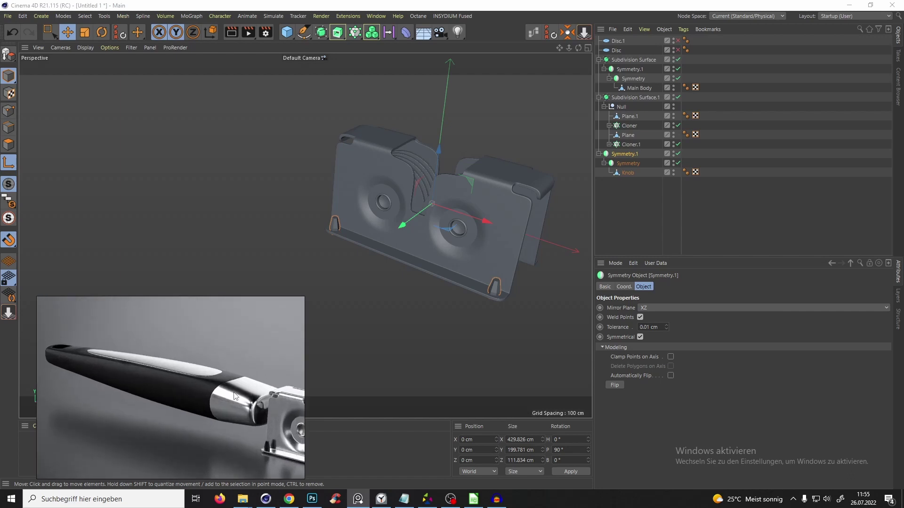
left_click(631, 188)
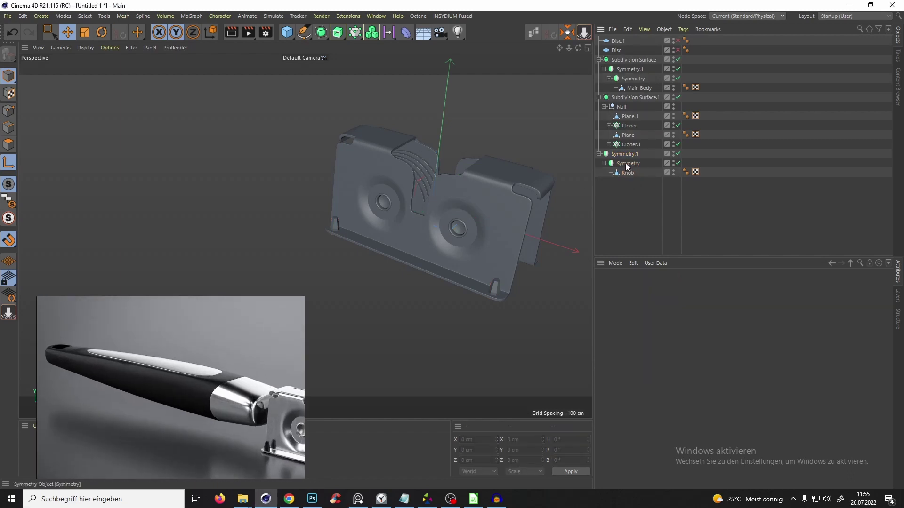
double_click(627, 156)
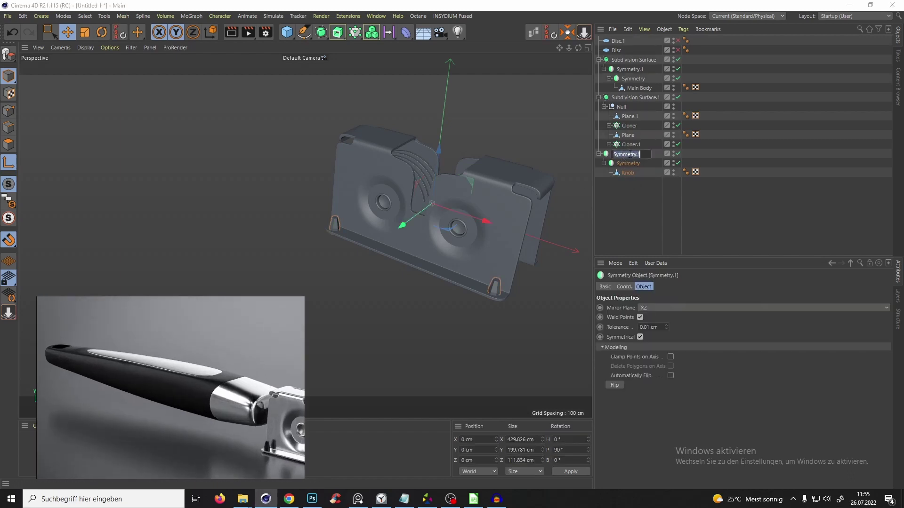
left_click(648, 189)
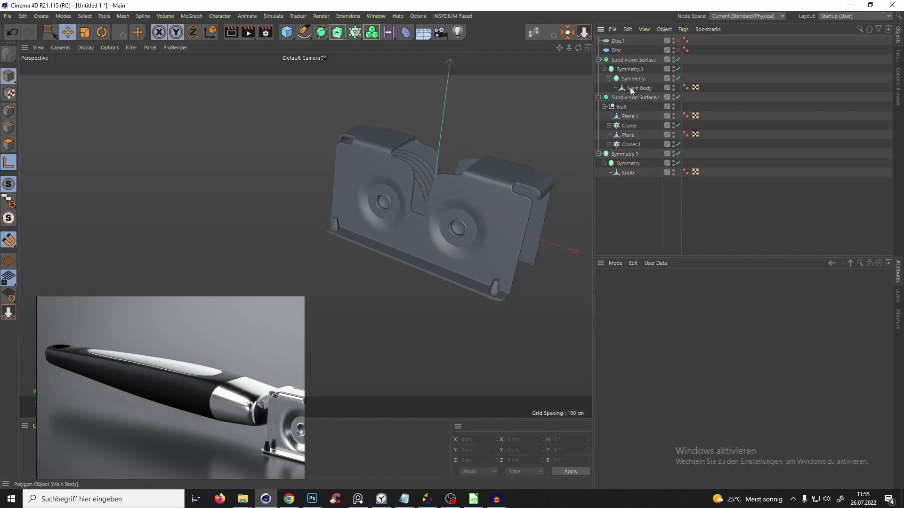
- Group Knob and Main Body in a null under the body's existing Symmetry, and delete the Symmetry.1 hierarchy left over from the knob
left_click(626, 175)
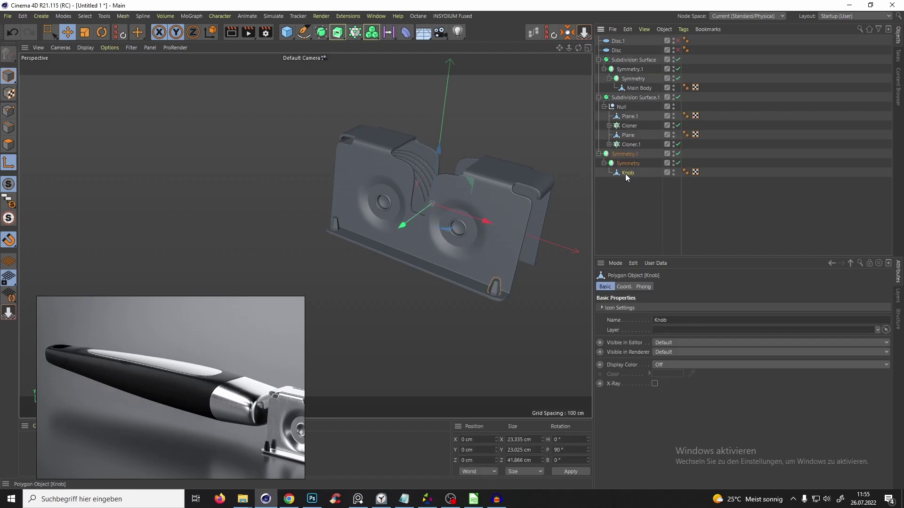
left_click_drag(625, 174, 635, 88)
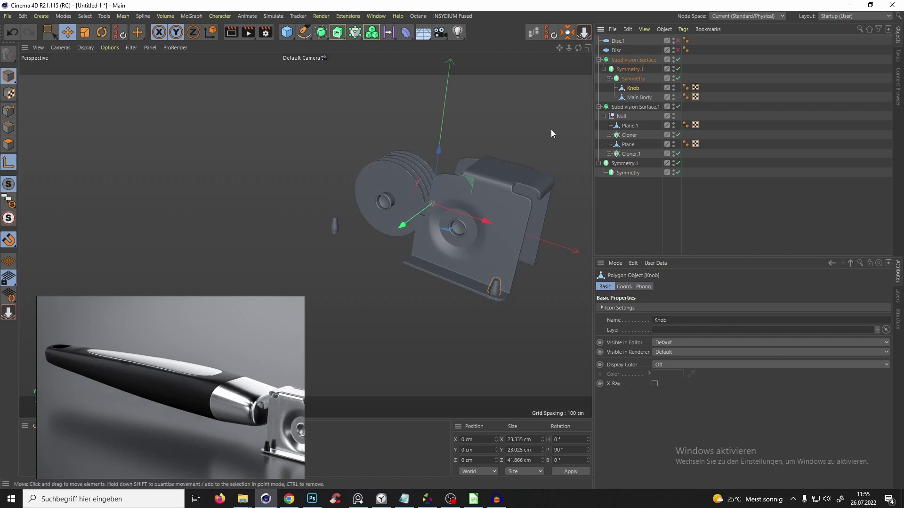
left_click(630, 81)
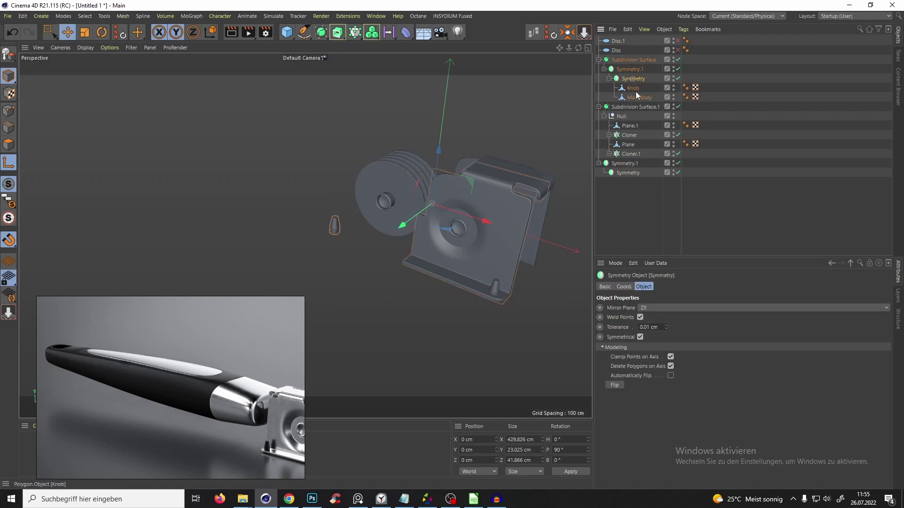
left_click(634, 90)
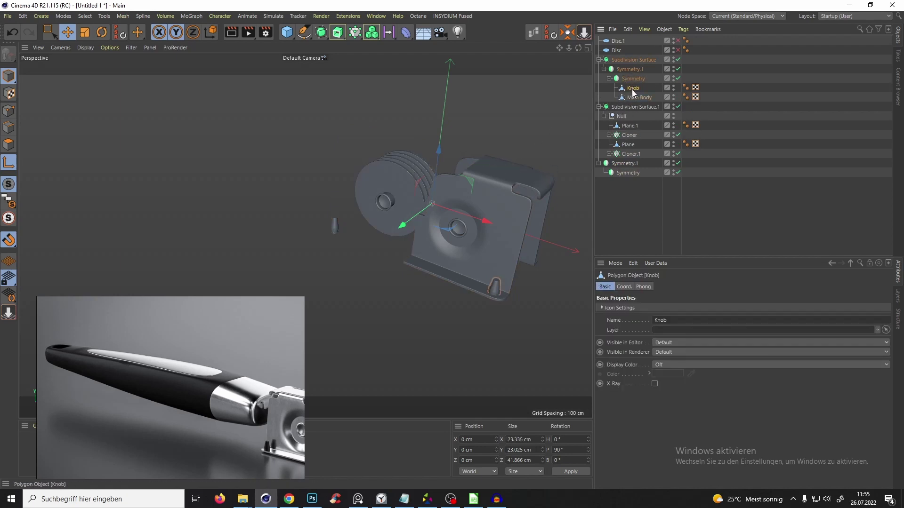
left_click(637, 98, "ctrl")
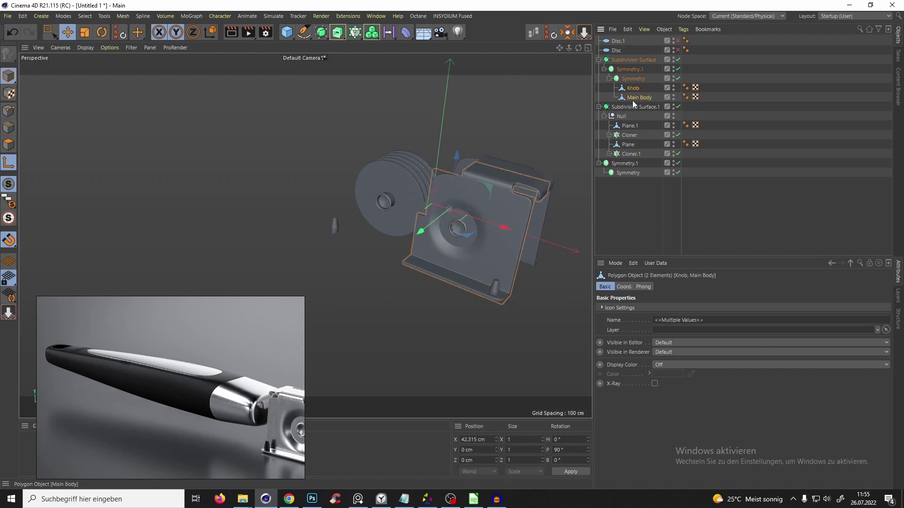
key("alt+g")
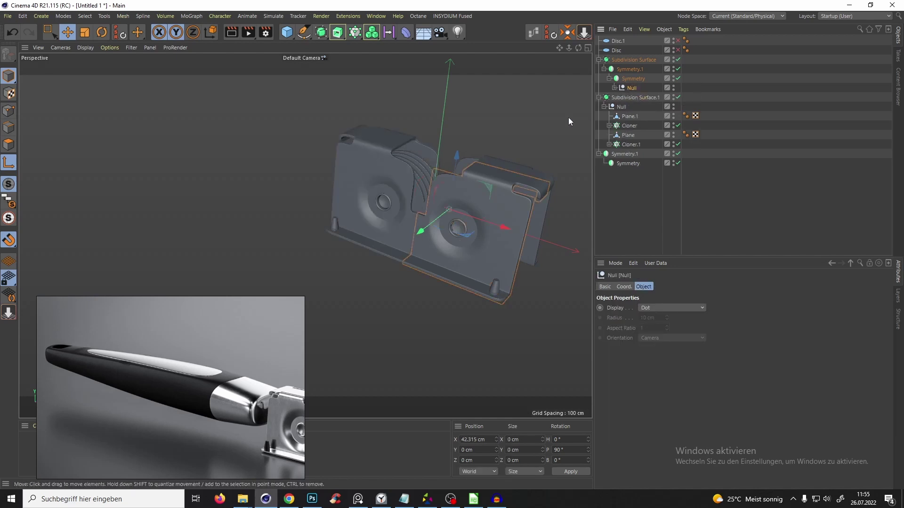
left_click_drag(637, 185, 599, 148)
key("Delete")
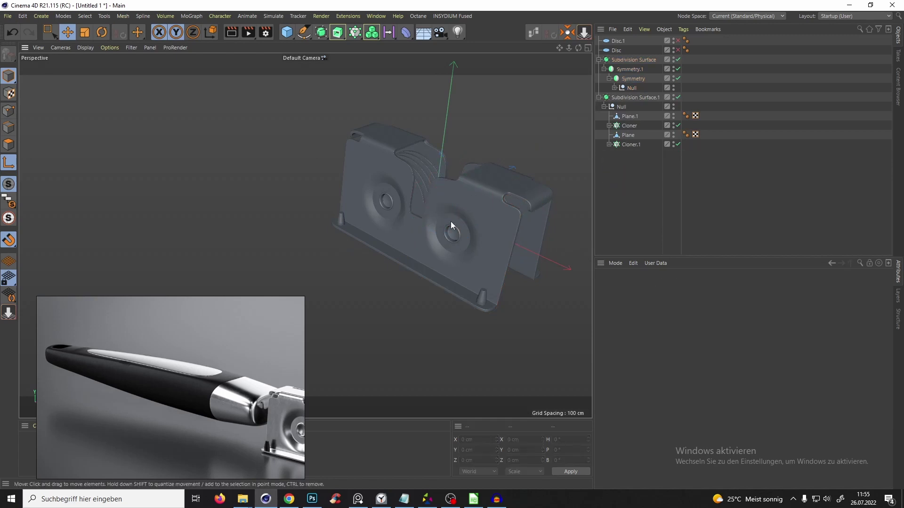
- Expand the null that holds Knob and Main Body and rename it as Main Body
left_click(634, 87)
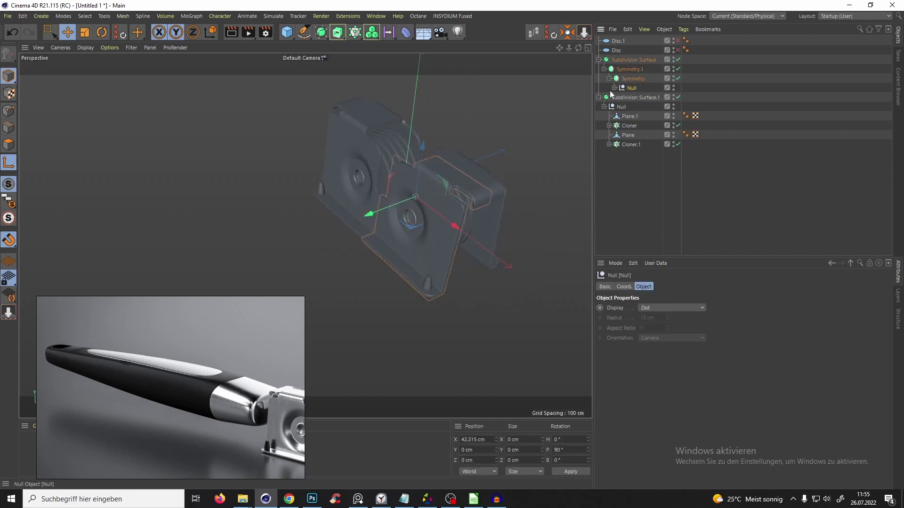
left_click(614, 88)
double_click(631, 88)
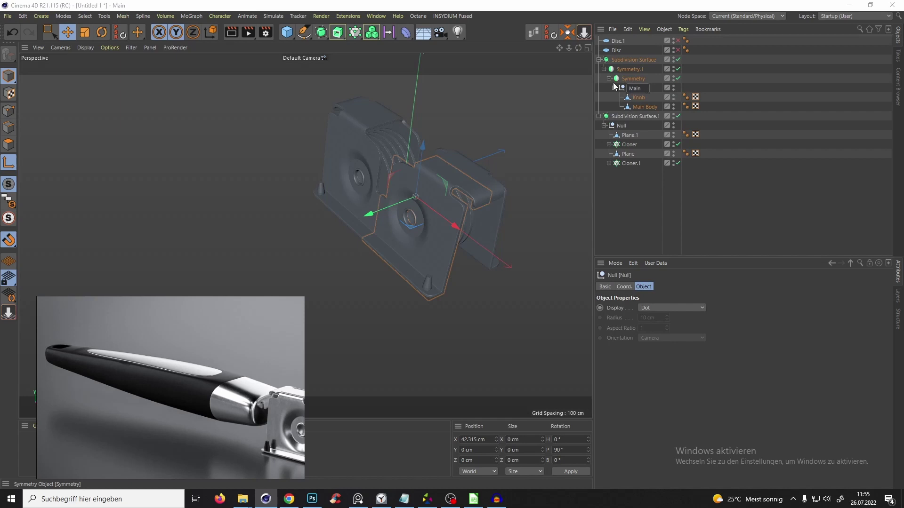
type("Main Body")
key("Return")
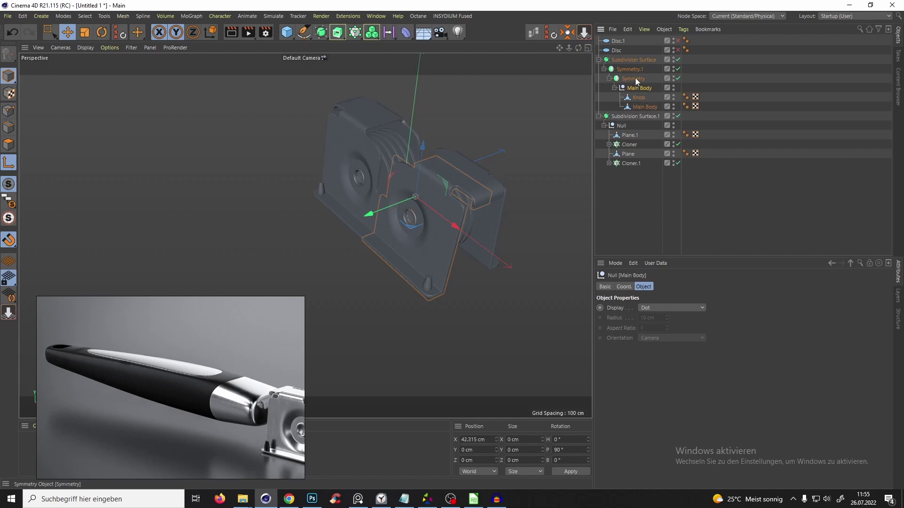
- Collapse the Symmetry.1 hierarchy under Subdivision Surface and rename that object as Main Body
left_click(603, 69)
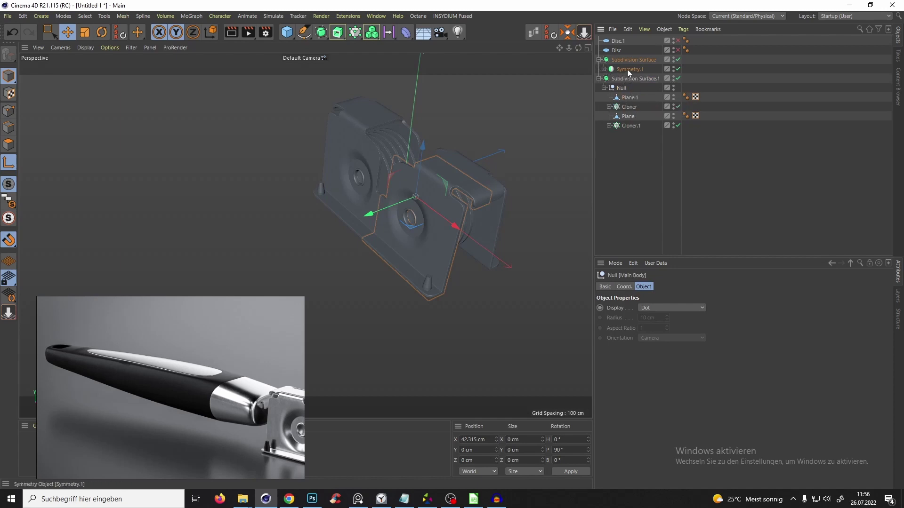
double_click(627, 69)
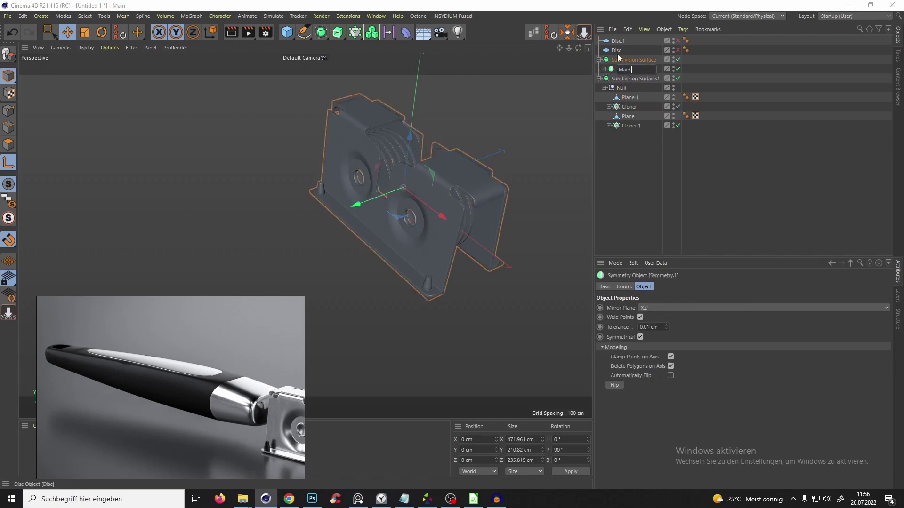
type("Main Body")
key("Return")
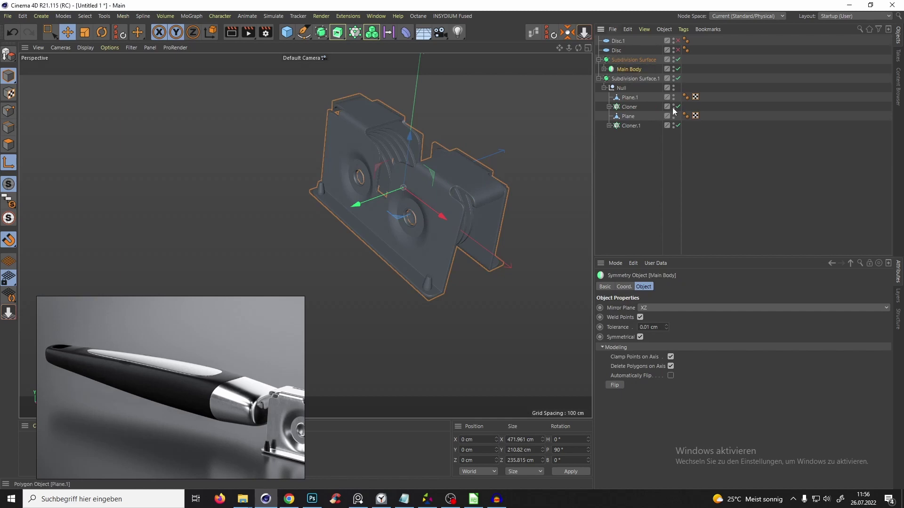
- Rename the null containing the planes and cloners under Subdivision Surface.1 as Inner Parts
left_click(619, 88)
left_click_drag(418, 196, 578, 107, "alt")
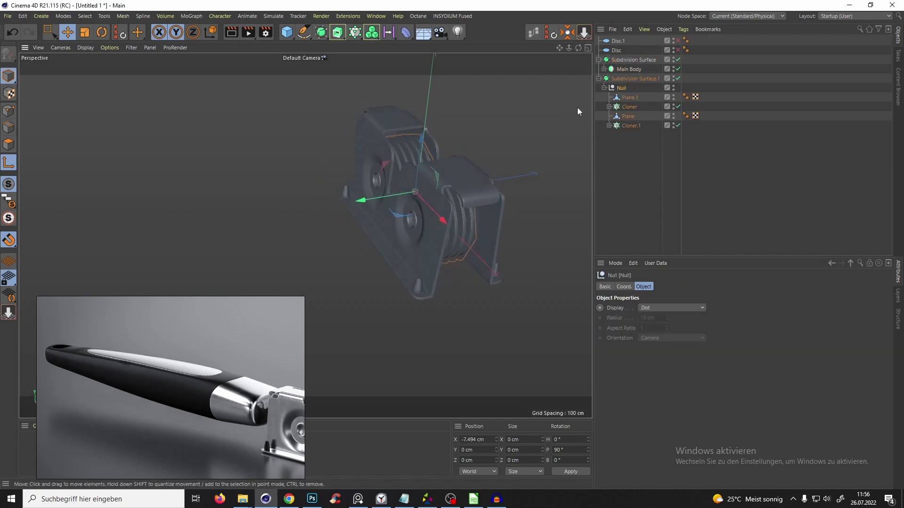
double_click(623, 88)
type("Inner Pa")
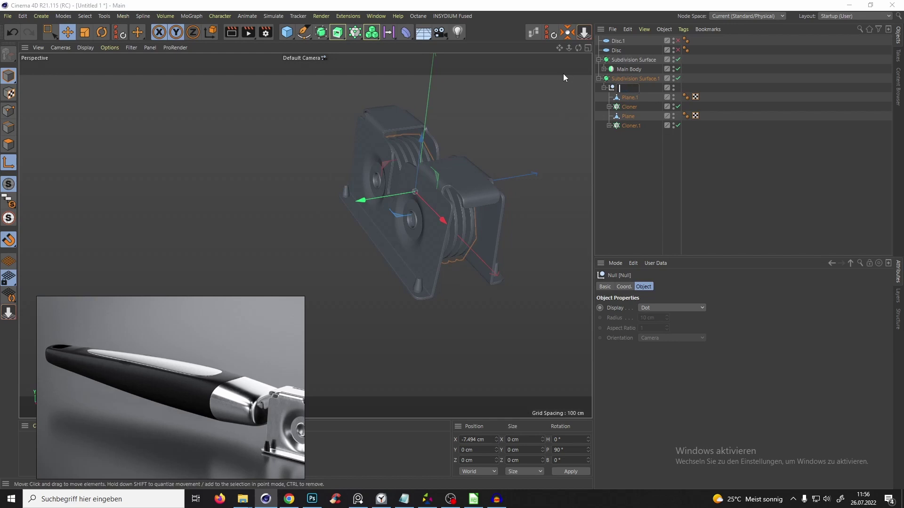
type("rts")
key("Return")
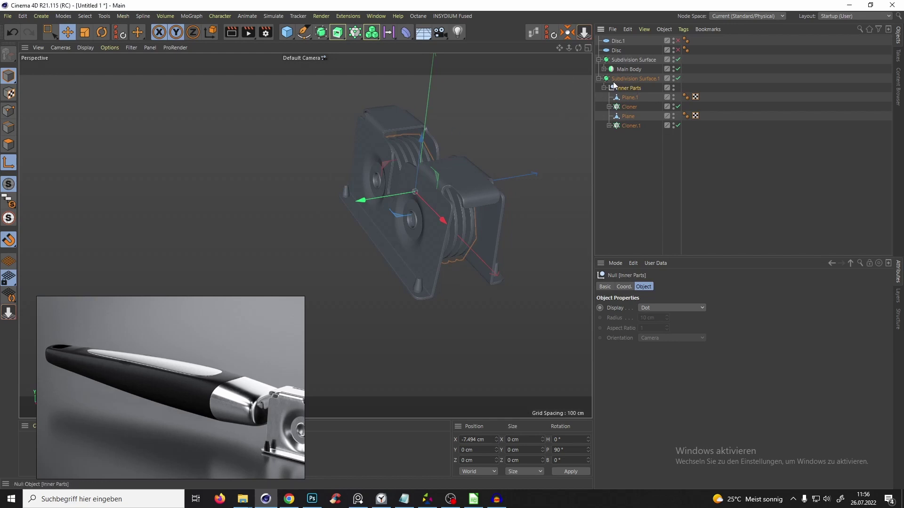
- Move Inner Parts above Main Body inside the first Subdivision Surface and delete the emptied Subdivision Surface.1
left_click_drag(613, 90, 618, 67)
left_click_drag(645, 140, 606, 118)
left_click(605, 116)
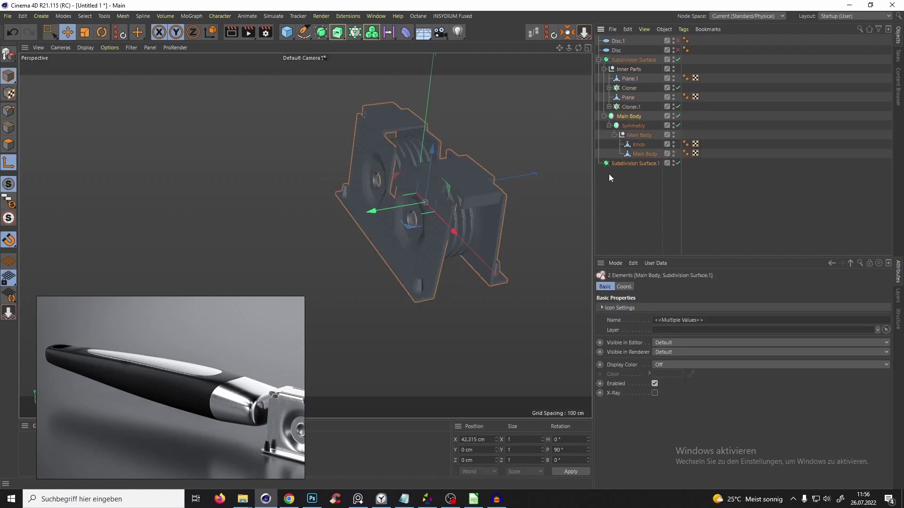
left_click(625, 164)
key("Delete")
left_click(604, 116)
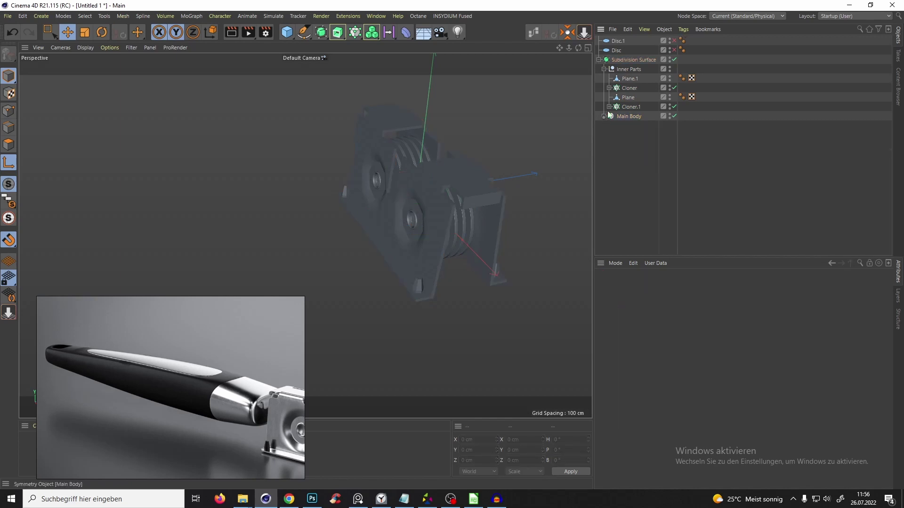
- Take the Main Body symmetry out of Subdivision Surface, group it in a new null and name the null Main Body
left_click(604, 69)
left_click(626, 60)
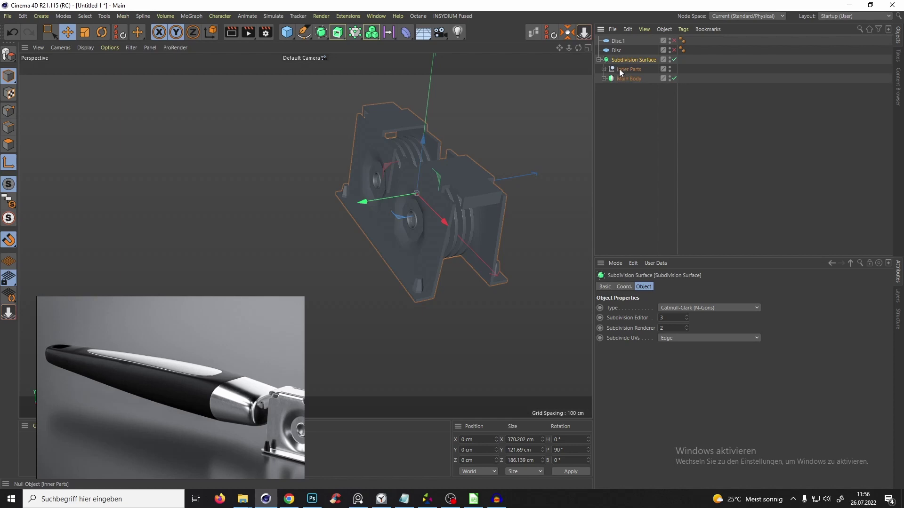
left_click(604, 68)
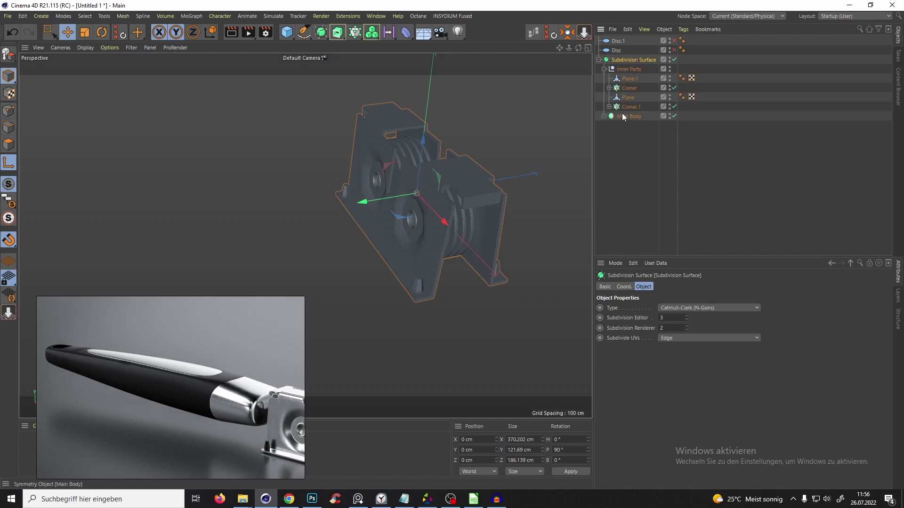
mouse_move(623, 117)
left_mouse_down()
mouse_move(630, 72)
mouse_move(631, 133)
mouse_move(620, 117)
left_mouse_up()
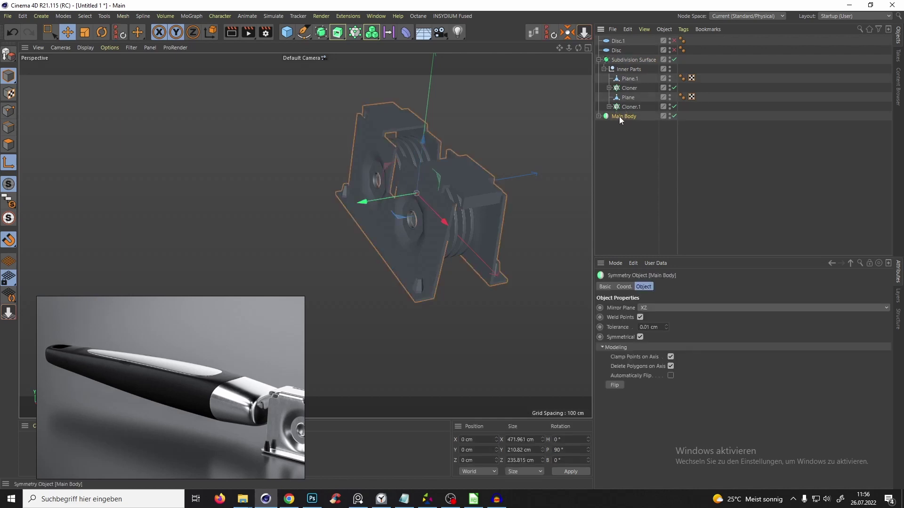
key("alt+g")
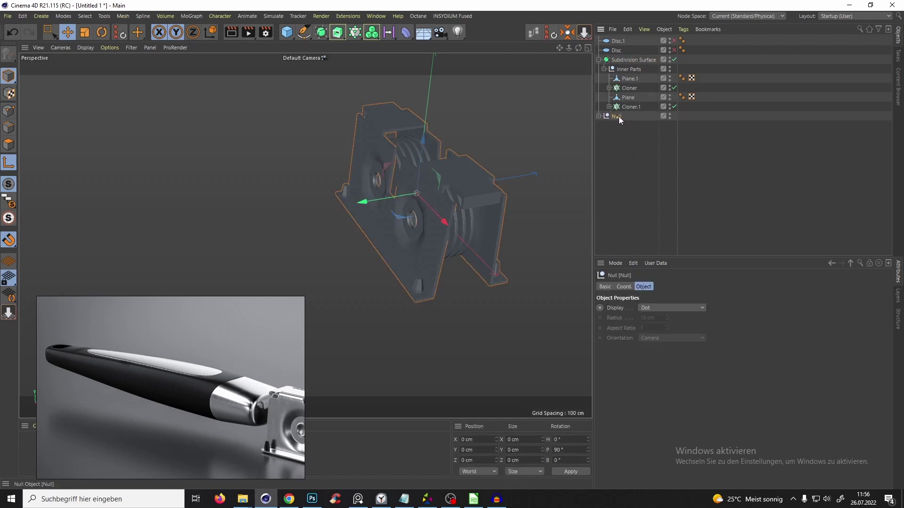
double_click(619, 117)
type("Me")
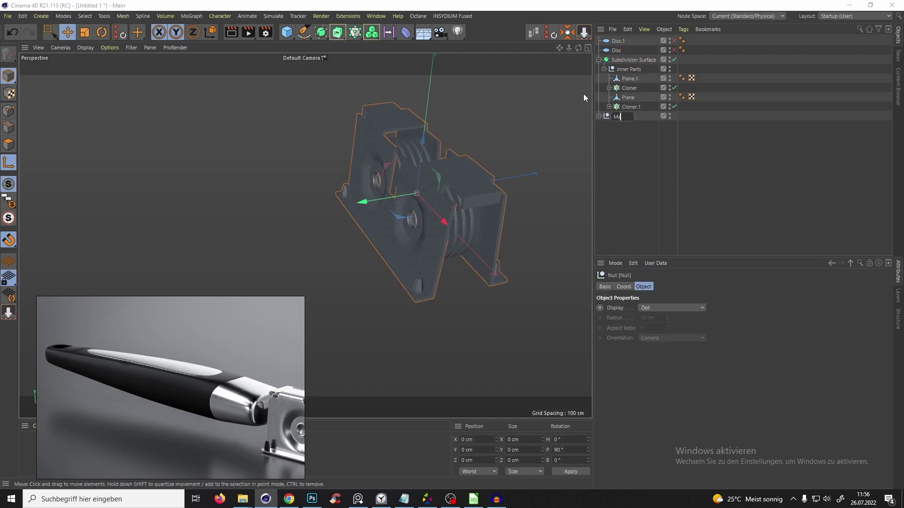
type("in Body")
key("Return")
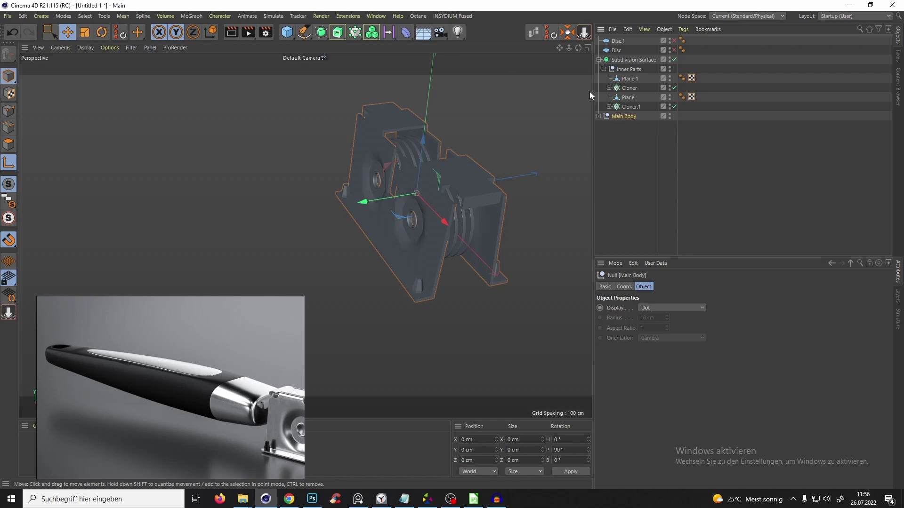
- Take Inner Parts out of Subdivision Surface, group it with Main Body in a null and place that null inside Subdivision Surface
left_click(604, 69)
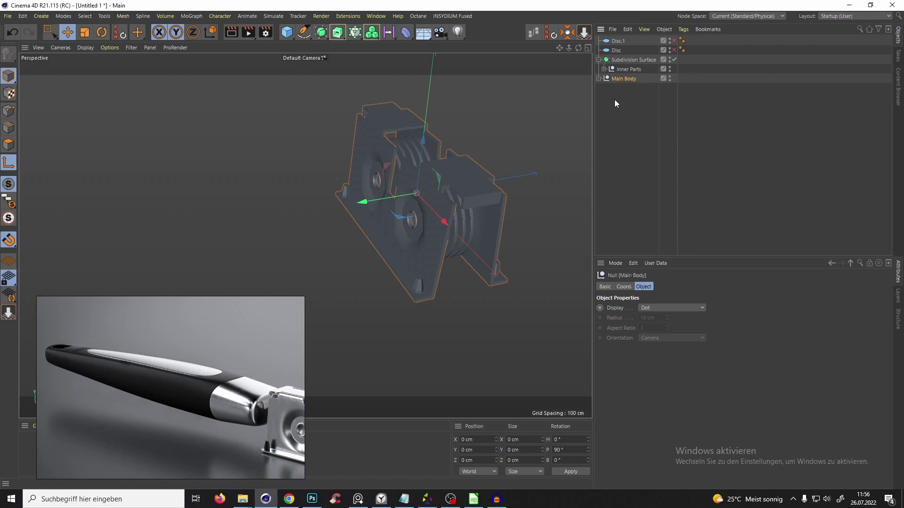
left_click_drag(618, 71, 624, 92)
left_click(626, 70)
left_click(629, 80)
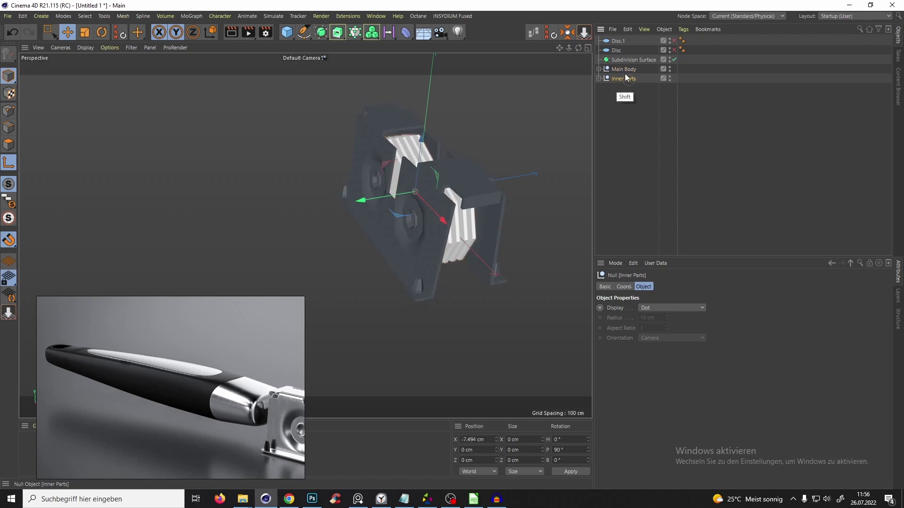
left_click(625, 76, "shift")
key("alt+g")
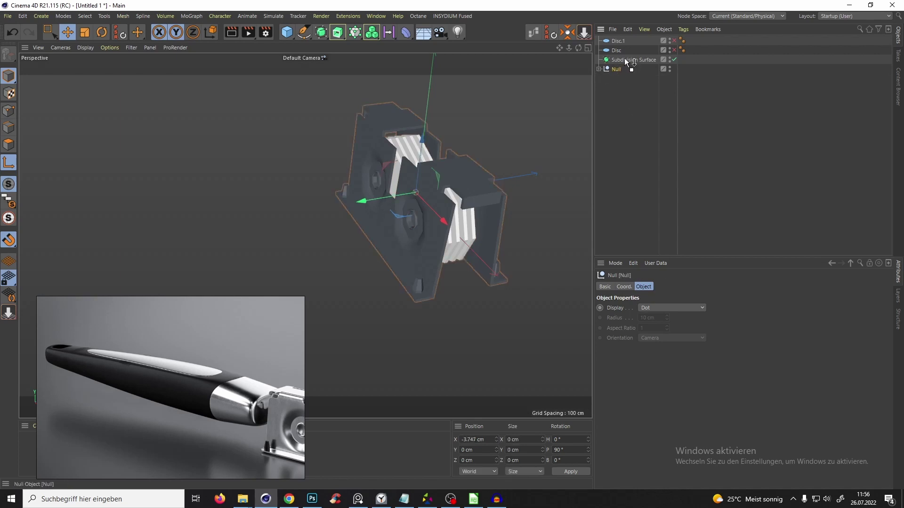
left_click_drag(625, 57, 625, 60)
- Check the contents of the null under Subdivision Surface, rename it as Front Part and collapse it
left_click(605, 70)
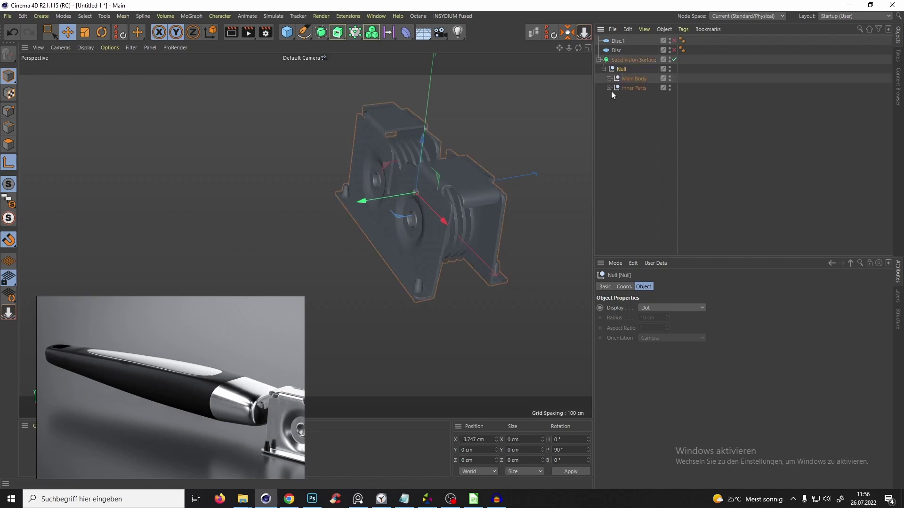
left_click(609, 88)
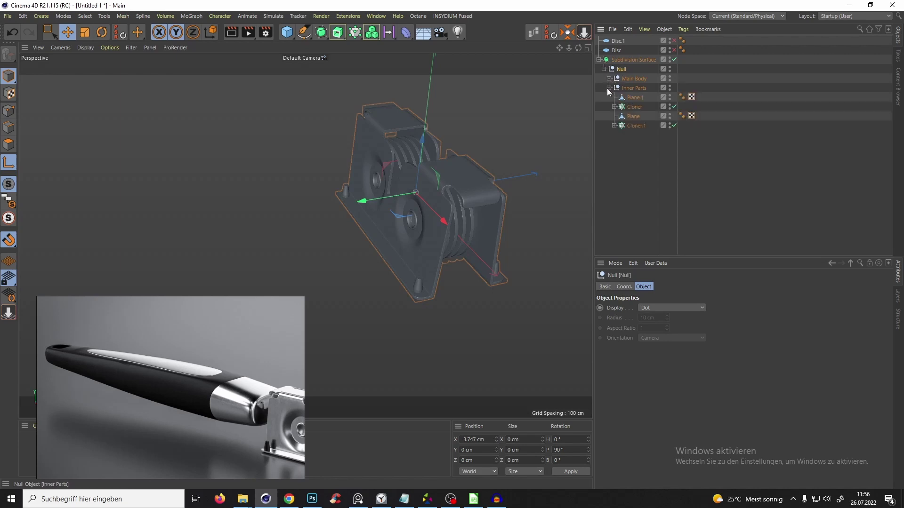
left_click(609, 88)
left_click_drag(430, 178, 513, 202, "alt")
left_click(685, 94)
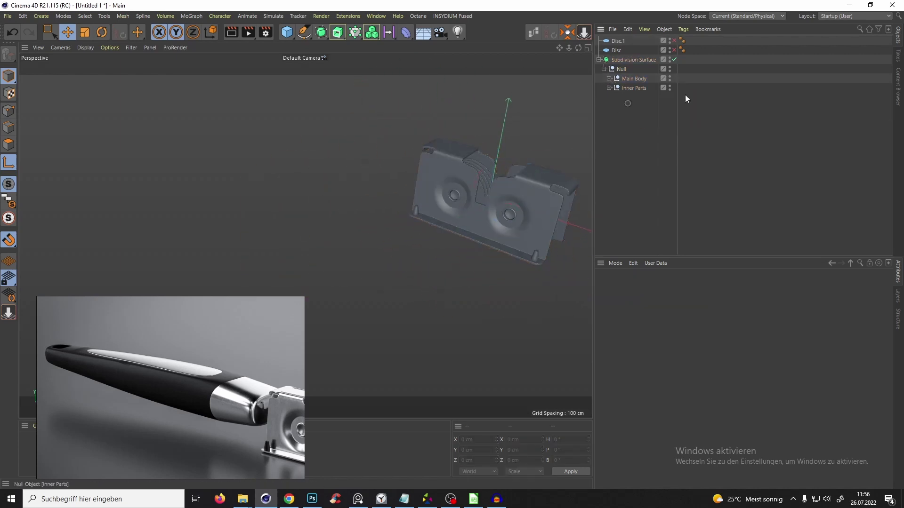
double_click(621, 69)
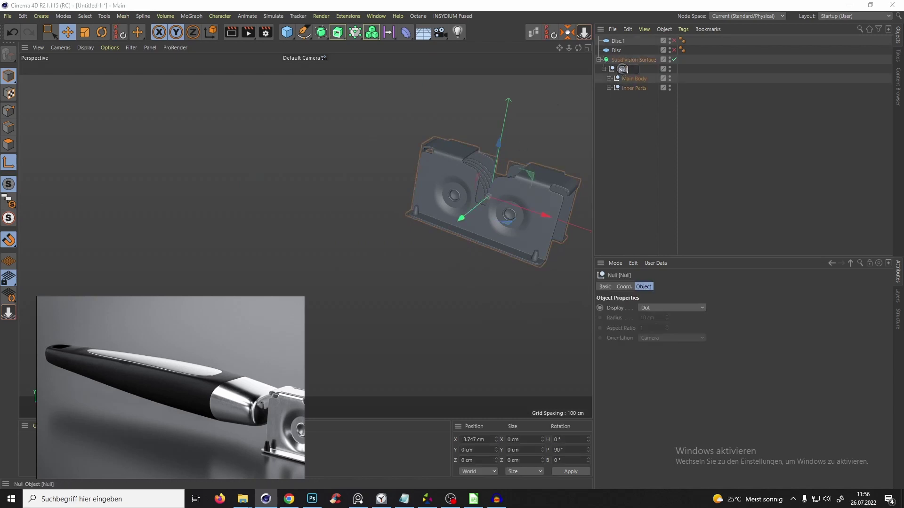
type("Front Part")
key("Return")
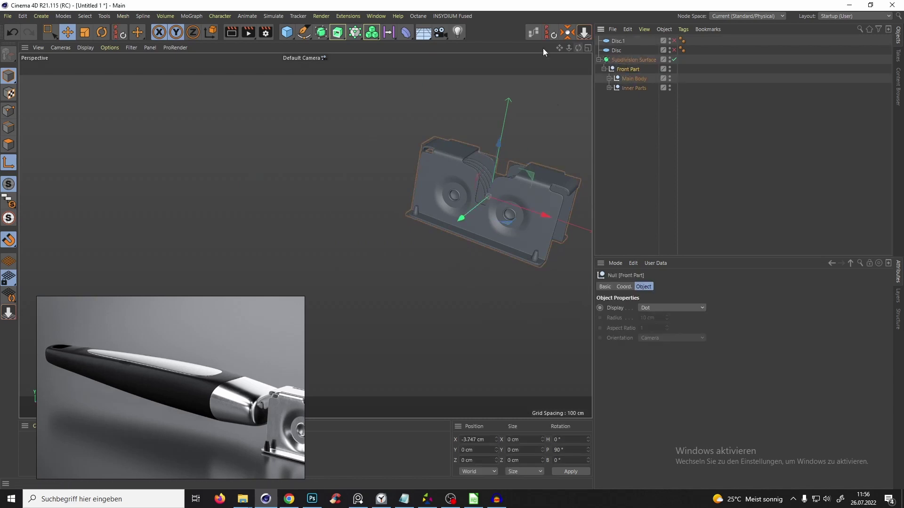
left_click(604, 70)
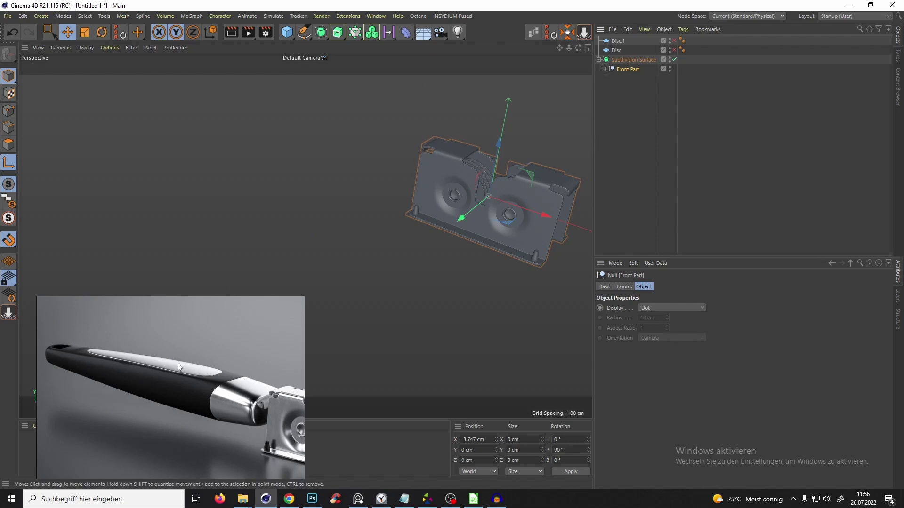
- Examine the reference images for the handle's shape, focusing on the straight-on view of the whole handle
scroll(445, 189, "down", 2)
scroll(448, 188, "down", 1)
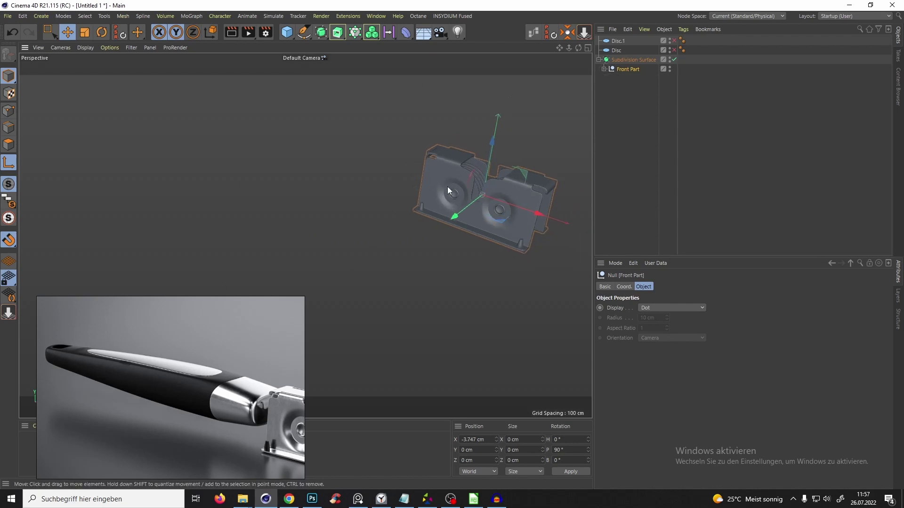
scroll(256, 370, "down", 7)
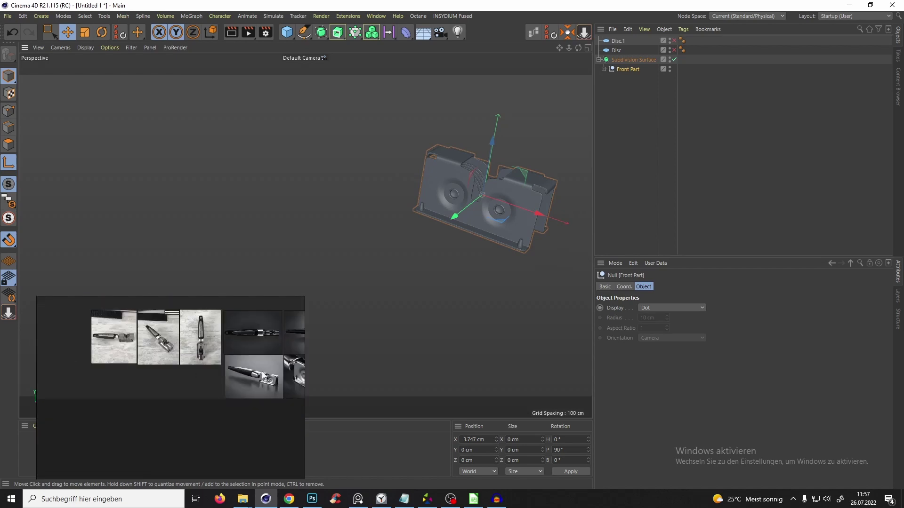
middle_click_drag(255, 370, 176, 368)
scroll(177, 367, "up", 5)
middle_click_drag(207, 342, 169, 386)
middle_click_drag(155, 354, 168, 351)
scroll(240, 344, "down", 2)
scroll(146, 332, "up", 5)
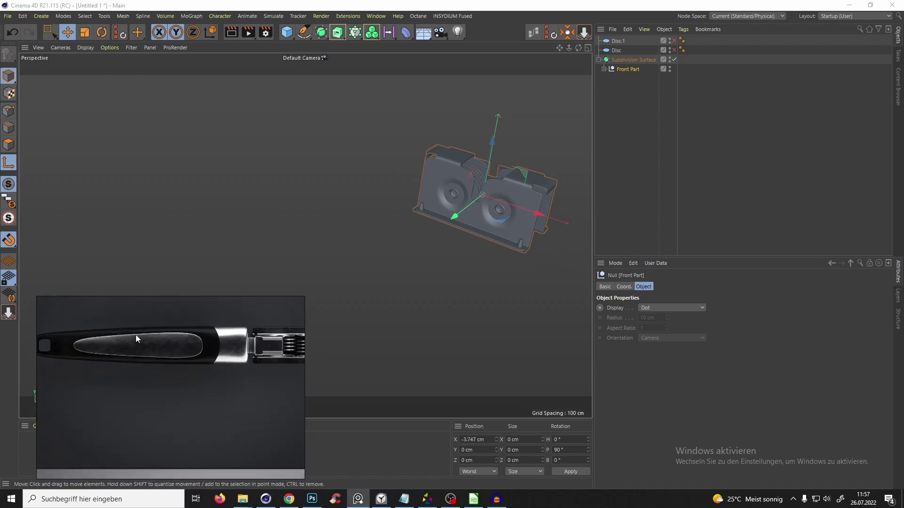
scroll(160, 337, "down", 5)
scroll(151, 324, "up", 1)
scroll(151, 324, "up", 4)
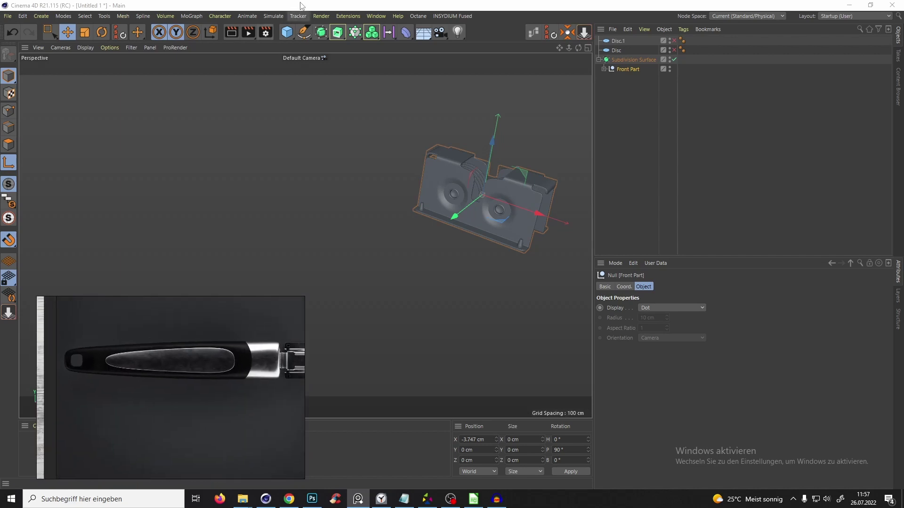
- Disable the Subdivision Surface and show the model in a full-size top view
middle_click(357, 199)
key("F9")
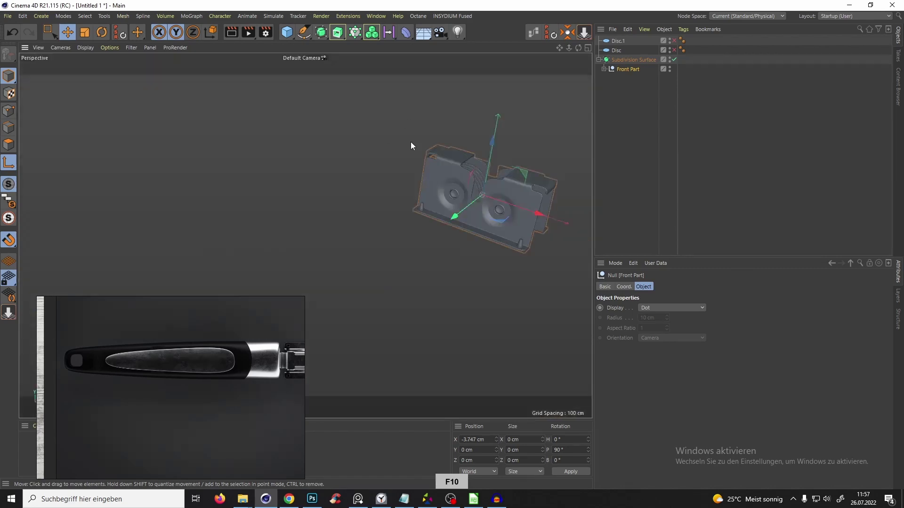
left_click(673, 60)
key("F10")
middle_click(357, 196)
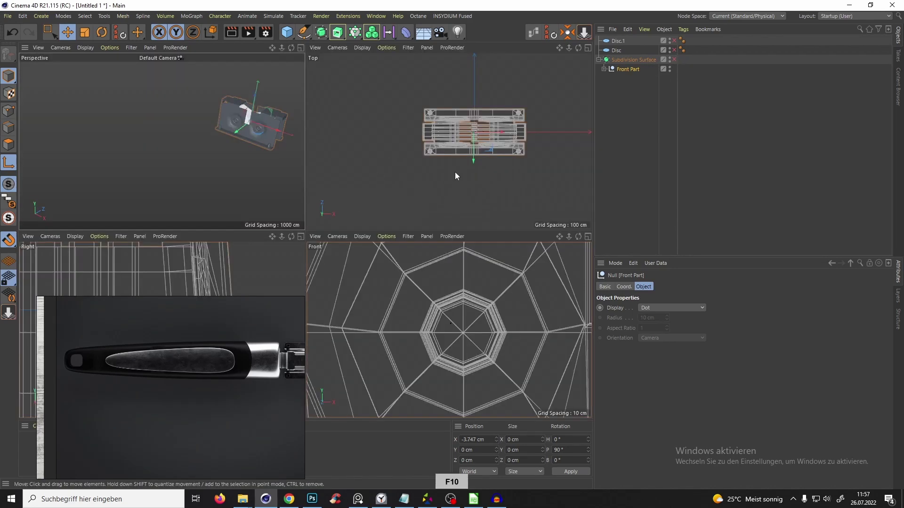
key("F10")
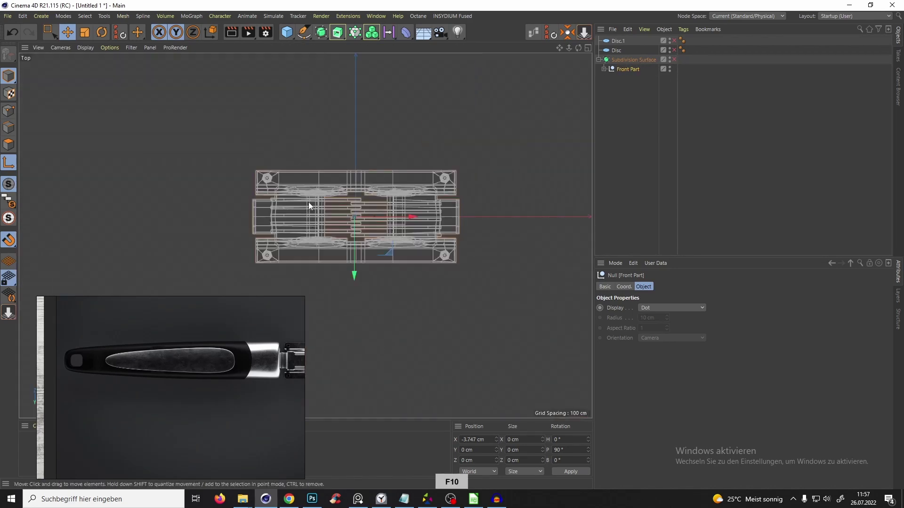
- Add a cube for the handle beside the front part, at about X -877 cm, and stretch it to about 1181 cm along X
scroll(323, 203, "down", 5)
middle_click_drag(323, 238, 455, 245, "alt")
left_click_drag(288, 33, 316, 96)
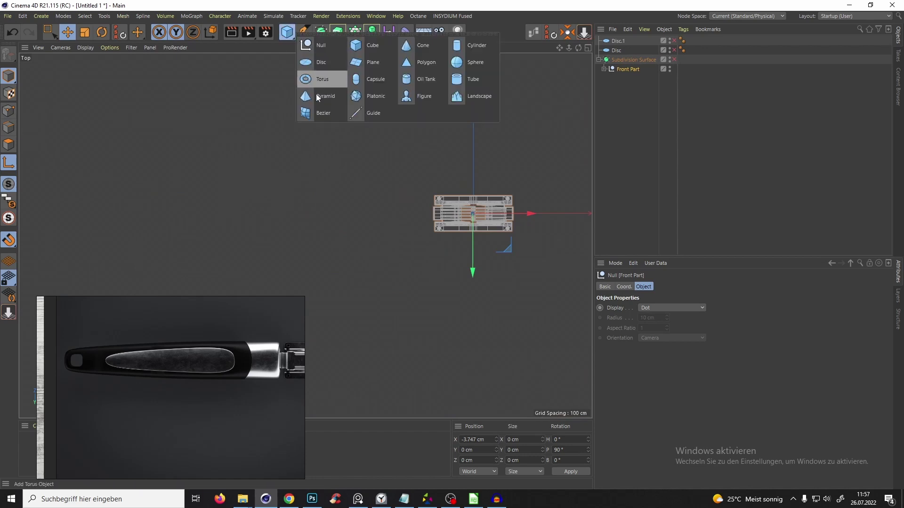
left_click(378, 46)
scroll(427, 145, "down", 1)
left_click_drag(499, 208, 393, 210)
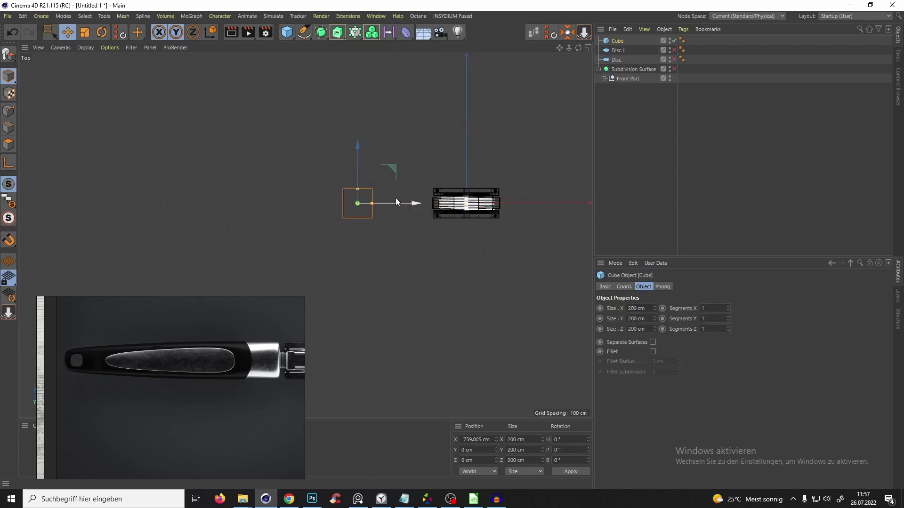
mouse_move(372, 203)
left_mouse_down()
mouse_move(416, 208)
mouse_move(448, 231)
mouse_move(455, 221)
mouse_move(374, 209)
mouse_move(403, 217)
mouse_move(380, 207)
mouse_move(383, 199)
left_mouse_up()
- In the front view, reduce the handle cube's height to about 184 cm and raise it to about Y 42 cm, consulting the reference
key("F5")
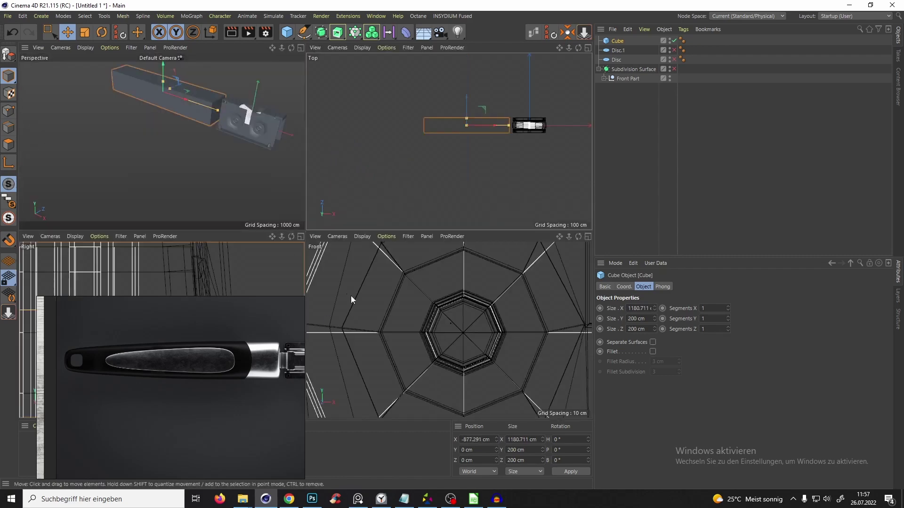
key("F4")
scroll(330, 283, "down", 5)
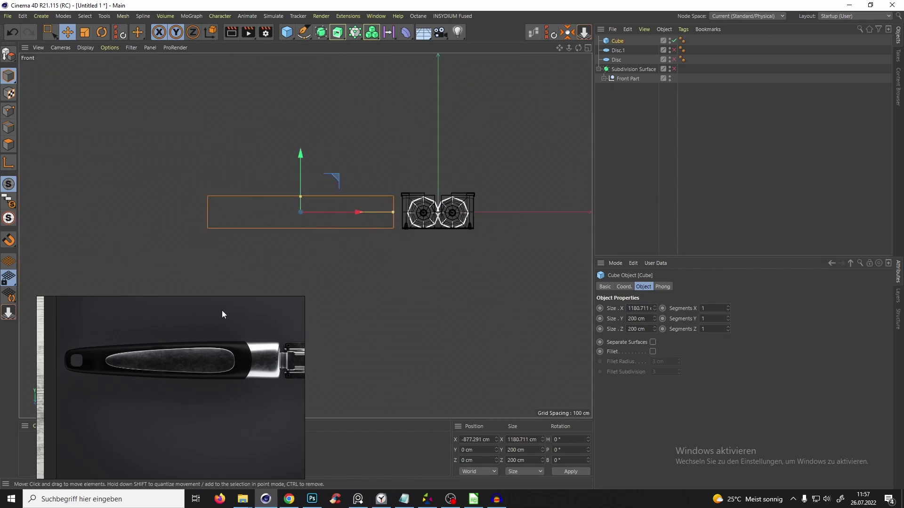
scroll(261, 382, "down", 6)
scroll(194, 352, "up", 2)
middle_click_drag(261, 383, 123, 344)
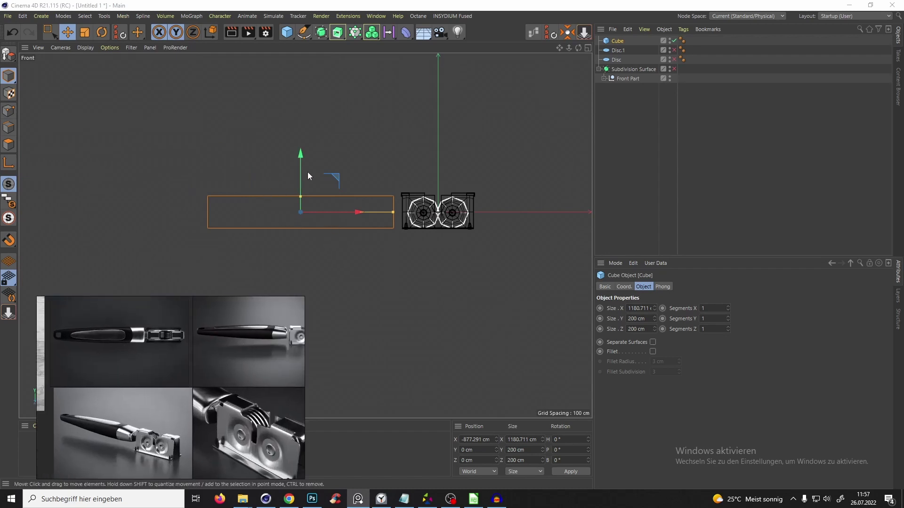
mouse_move(301, 183)
left_mouse_down()
mouse_move(304, 174)
mouse_move(306, 191)
left_mouse_up()
middle_click_drag(312, 185, 323, 174, "alt")
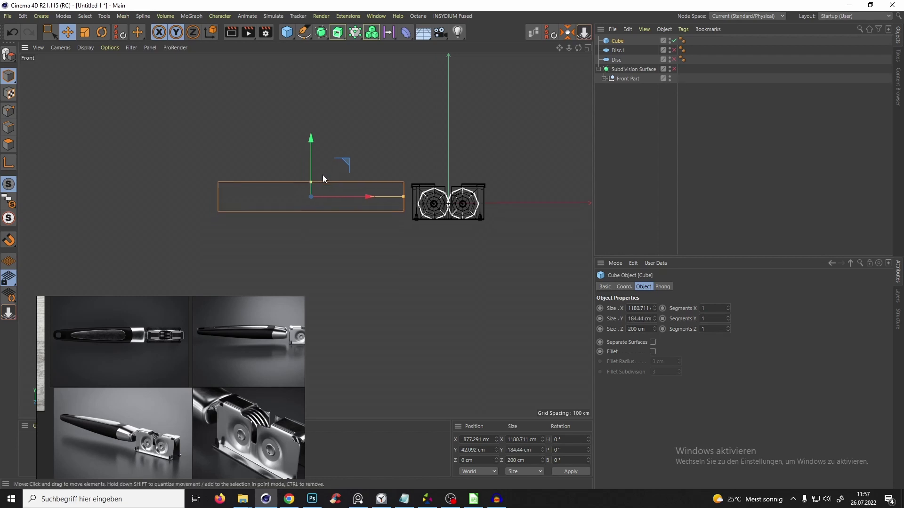
- Widen the handle cube in the top view to about 213 cm along Z
key("F10")
key("F10")
left_click_drag(275, 126, 340, 168, "alt")
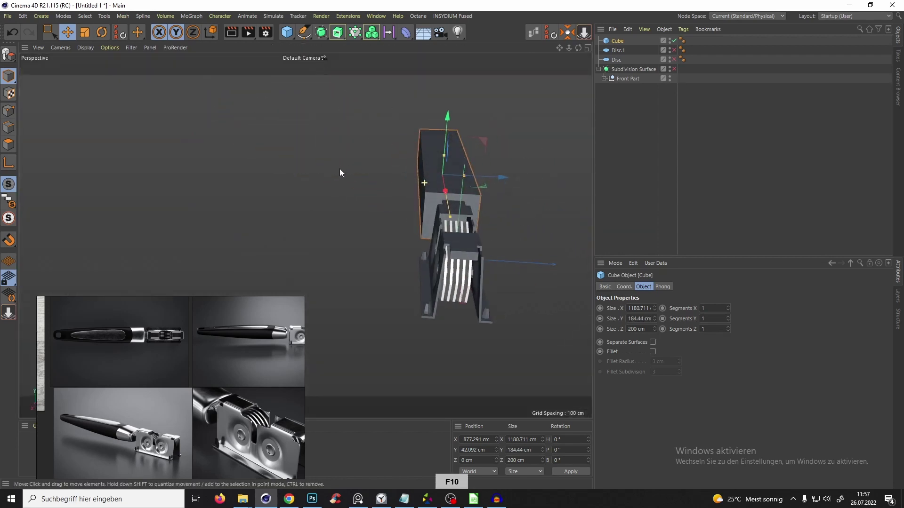
key("F10")
middle_click(460, 149)
scroll(368, 195, "up", 5)
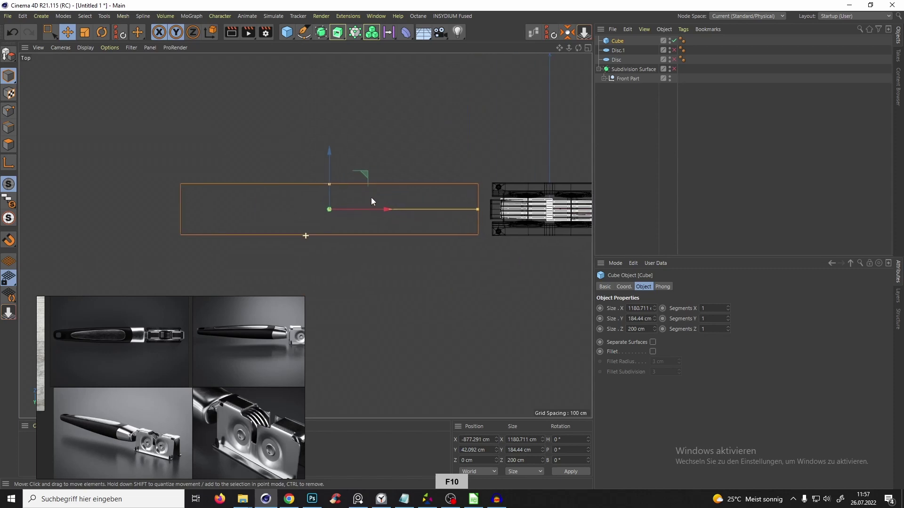
left_click_drag(333, 183, 333, 180)
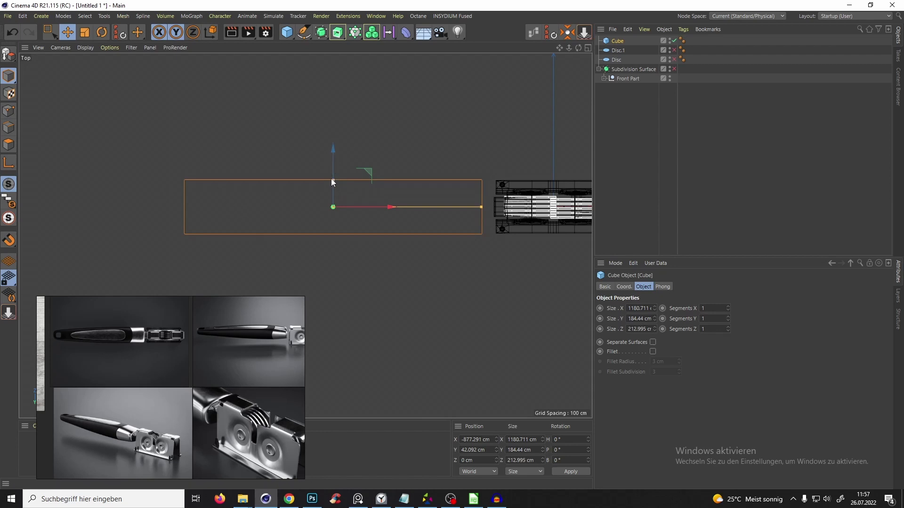
- Return to the perspective view and convert the handle cube to an editable polygon object
key("F10")
left_click_drag(247, 117, 431, 142, "alt")
key("c")
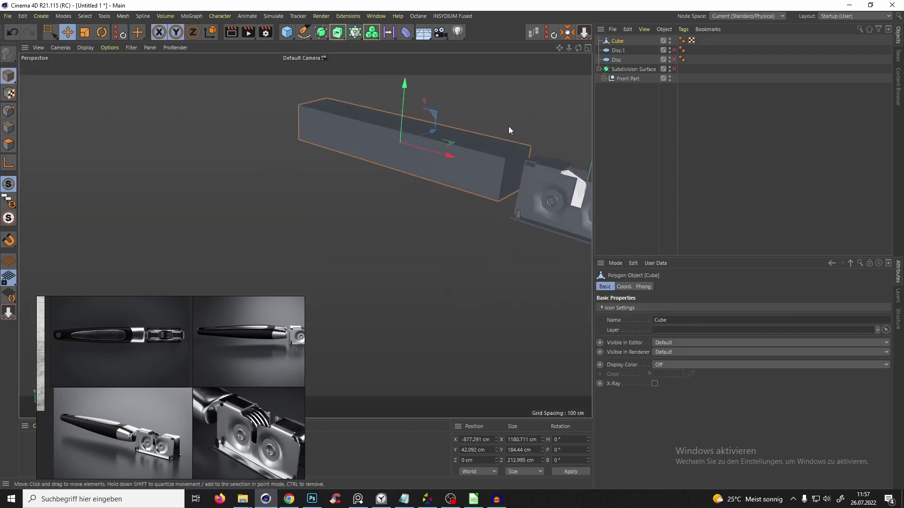
- Move Disc.1 and Disc below Subdivision Surface in the object hierarchy and reselect the handle cube
left_click(615, 59)
left_click(615, 51, "shift")
left_click_drag(616, 51, 624, 76)
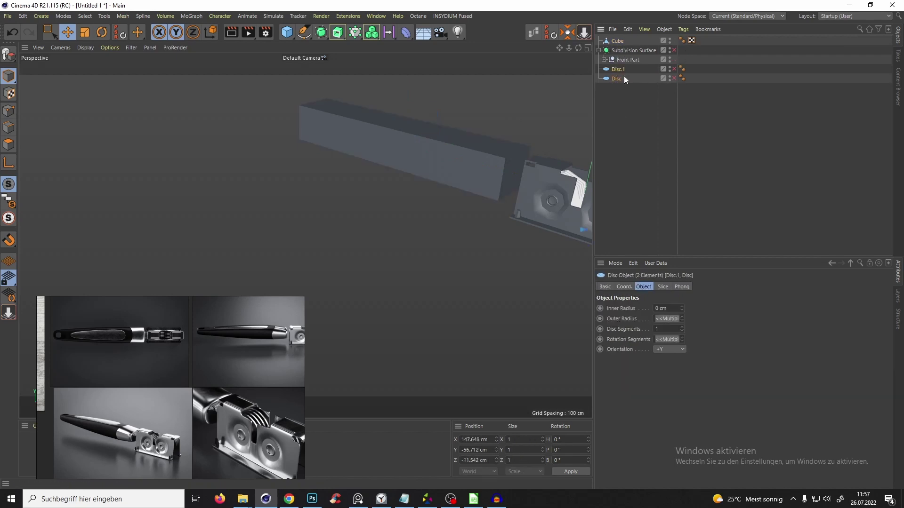
left_click(616, 41)
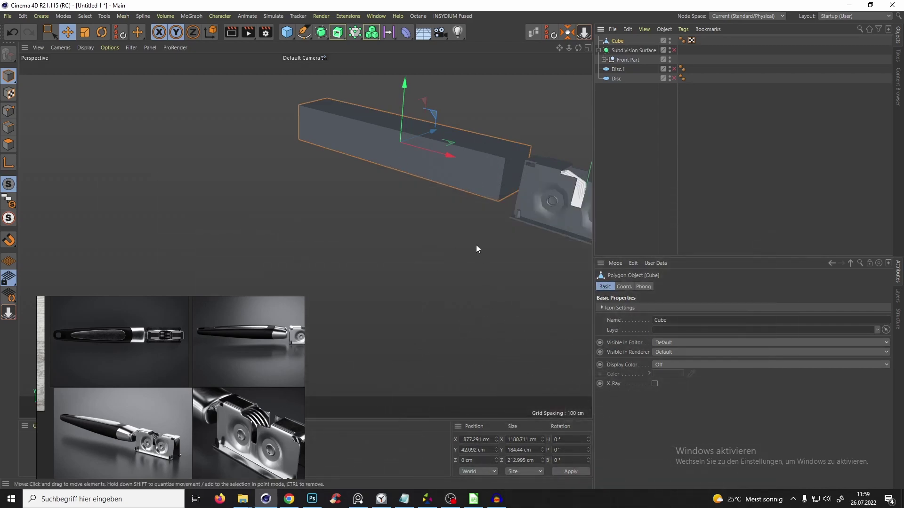
left_click_drag(431, 200, 425, 229, "alt")
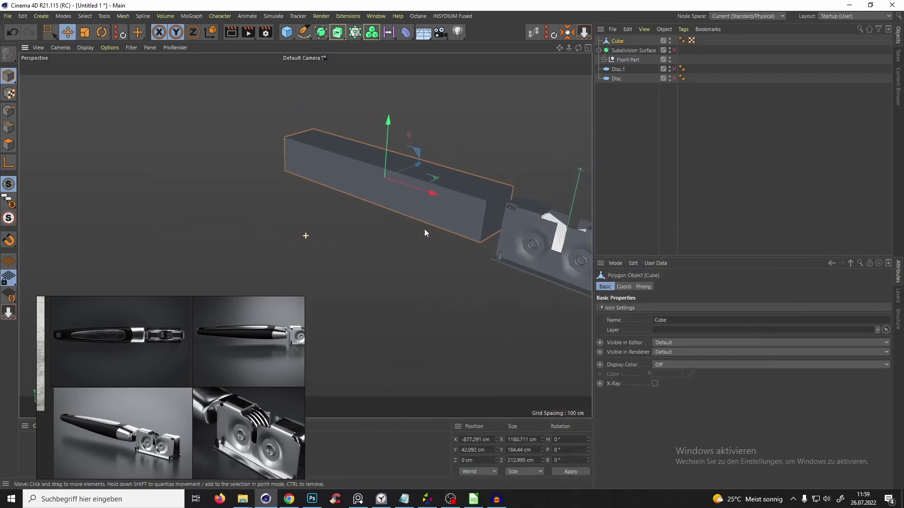
- Inspect the handle cube in perspective, then compare its top view with the enlarged top-down reference photo
middle_click_drag(424, 228, 377, 217, "alt")
scroll(379, 219, "down", 3)
left_click_drag(398, 222, 386, 191, "alt")
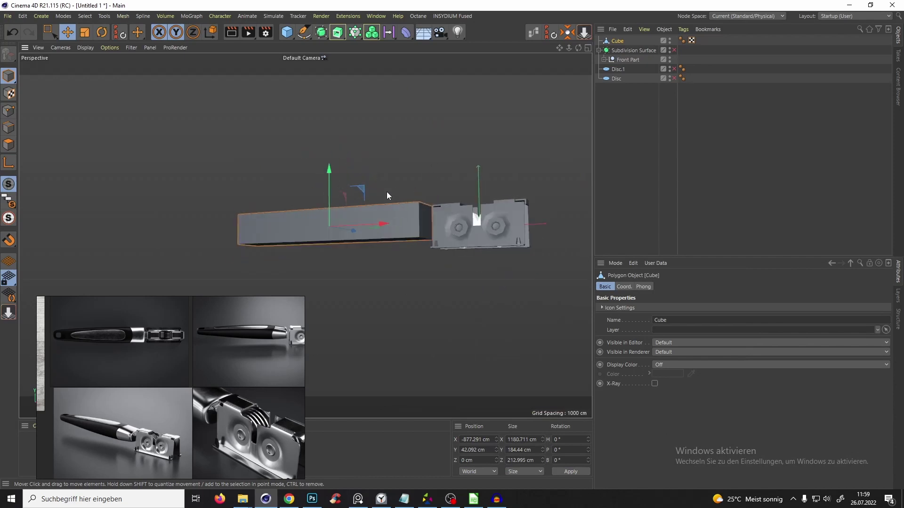
left_click_drag(383, 225, 400, 248, "alt")
key("F10")
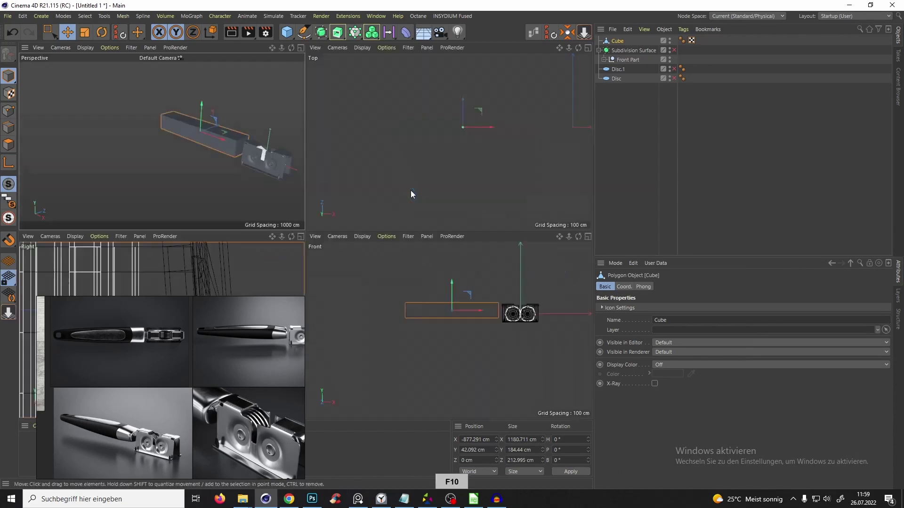
key("F10")
key("F10")
key("F10")
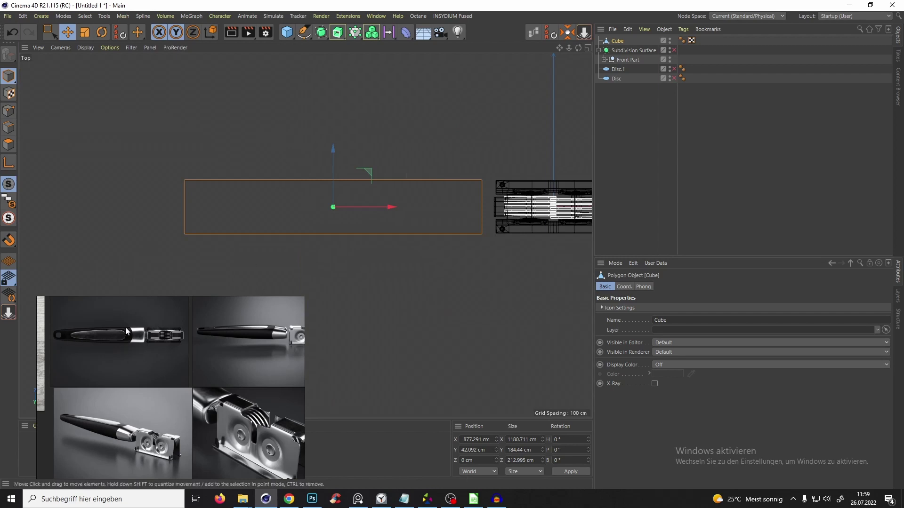
middle_click_drag(233, 213, 260, 216, "alt")
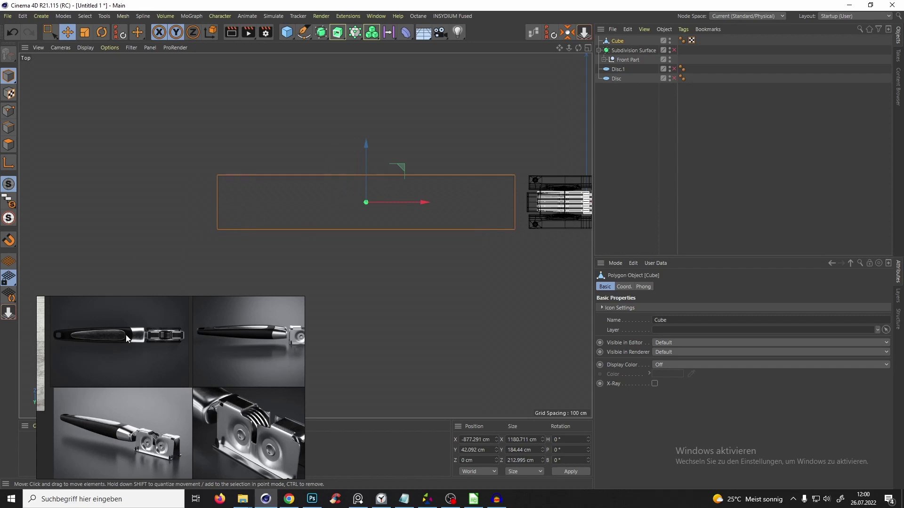
double_click(97, 330)
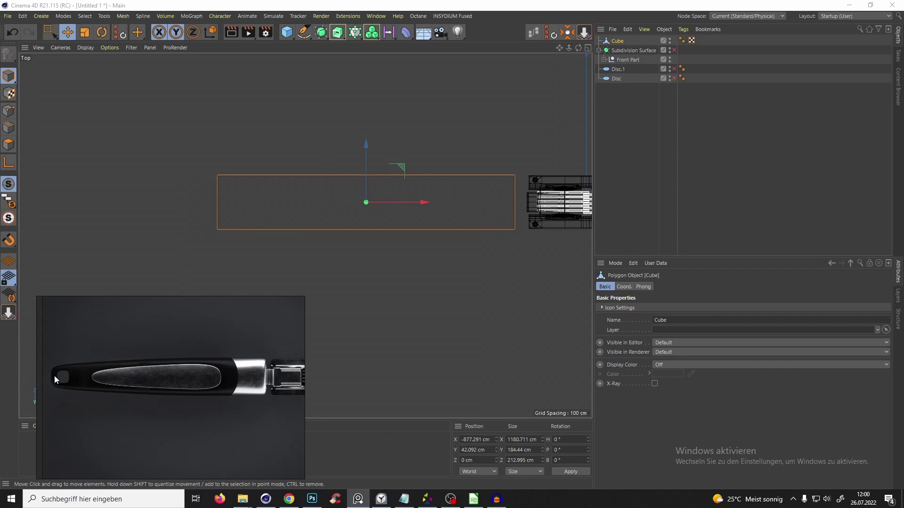
- Add a loop cut across the handle cube near the middle of its length, at about 49% offset
key("Return")
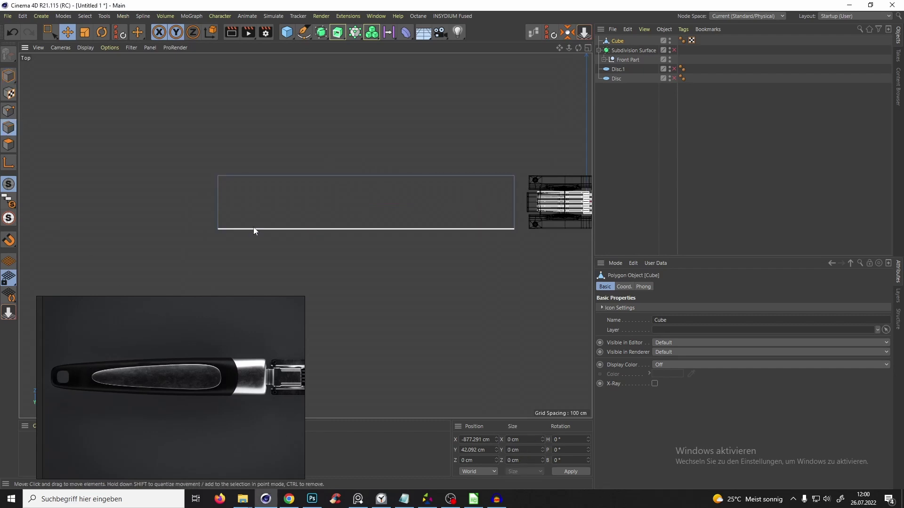
key("k")
key("l")
left_click(362, 187)
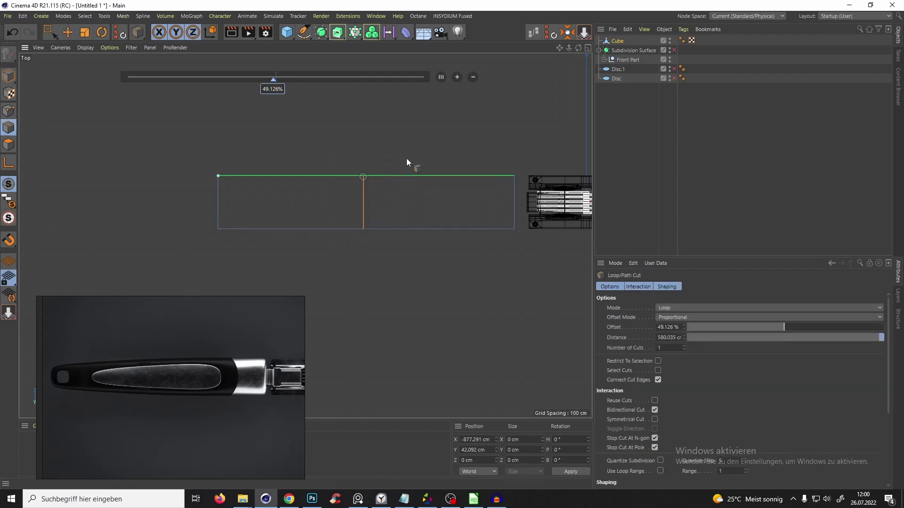
- Taper the handle's rear end by scaling its end points to about 133 cm along Z
left_click(9, 111)
key("space")
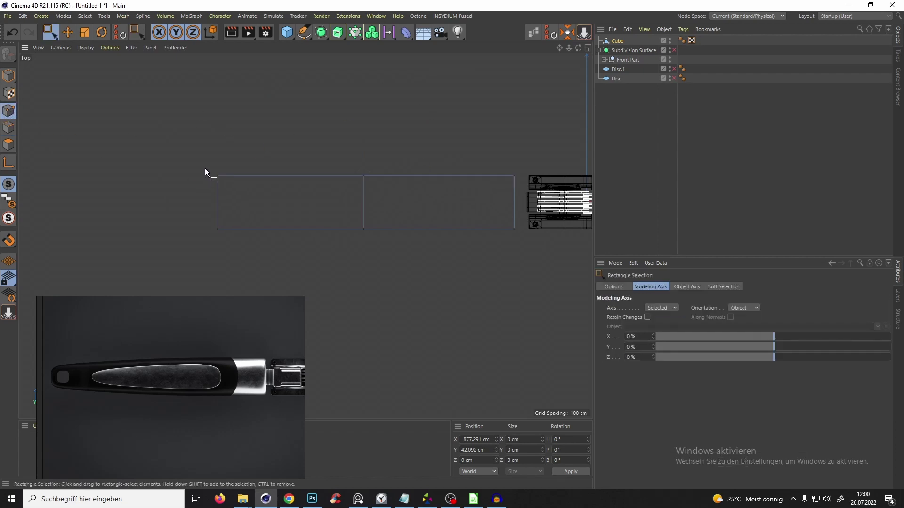
left_click_drag(199, 160, 236, 244)
key("t")
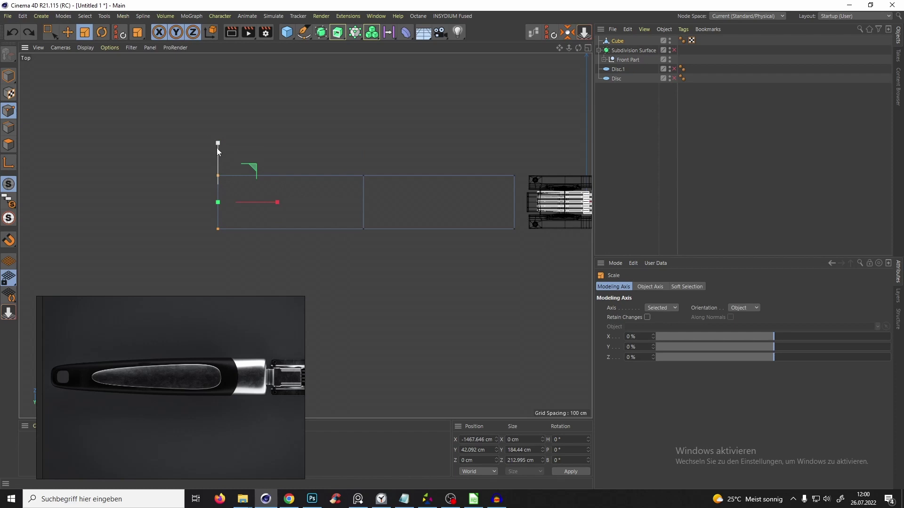
left_click_drag(216, 148, 227, 163)
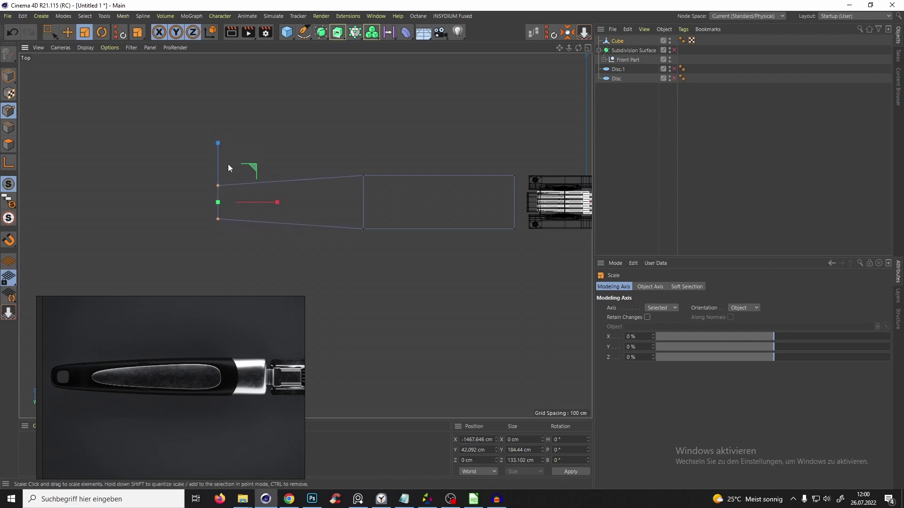
- Place the handle cube under a new Subdivision Surface and switch to the front view
left_click(614, 40)
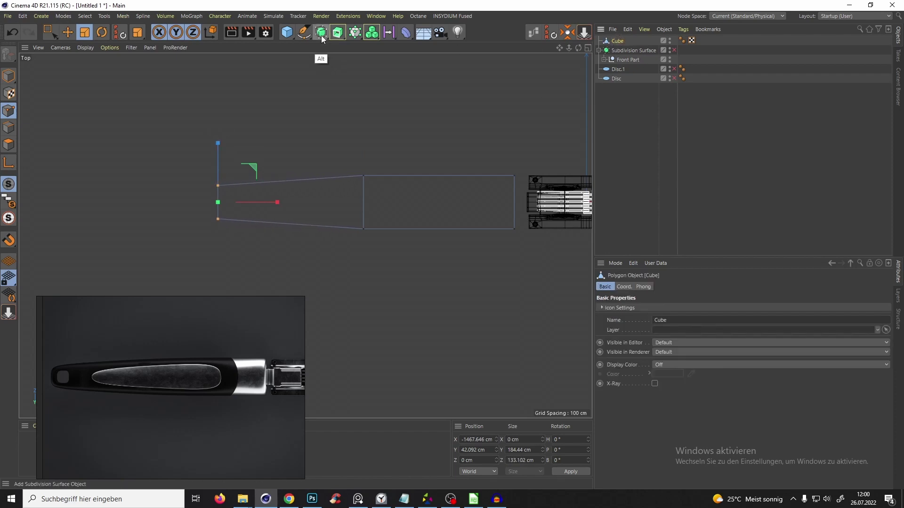
left_click(338, 32, "alt")
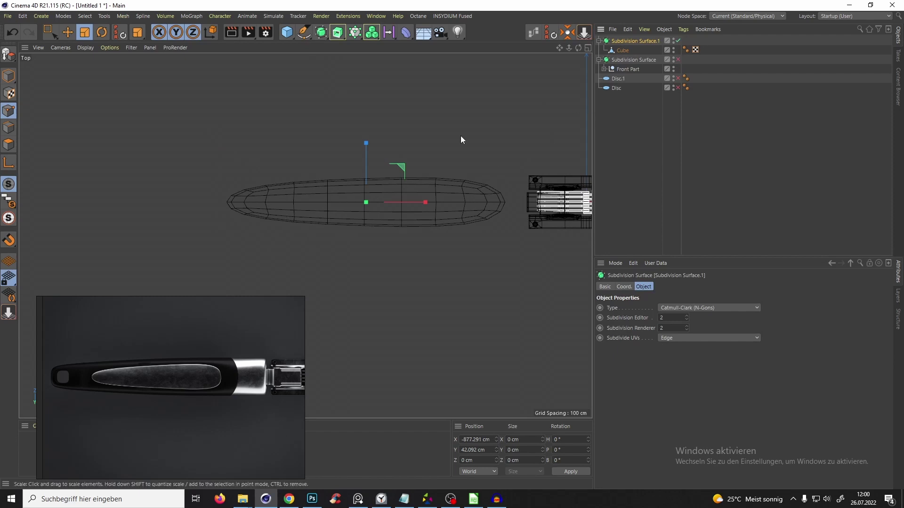
key("F10")
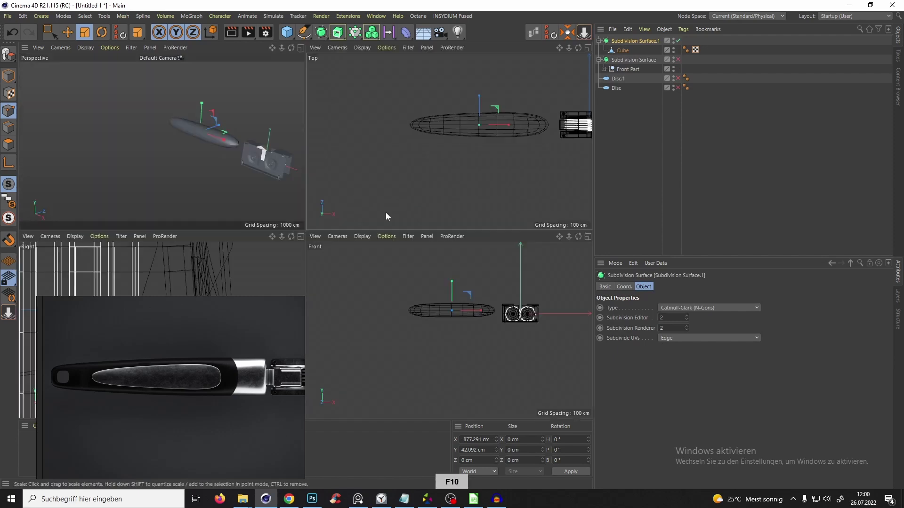
key("F10")
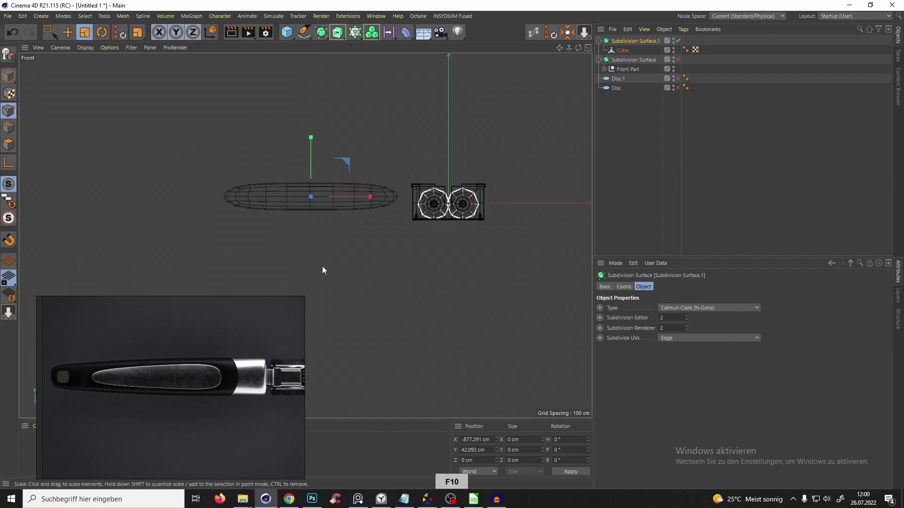
- Following the side-view reference, scale the handle's rear end points to about 99 cm high and raise them to about Y 78 cm
scroll(164, 377, "down", 5)
middle_click_drag(195, 427, 151, 362)
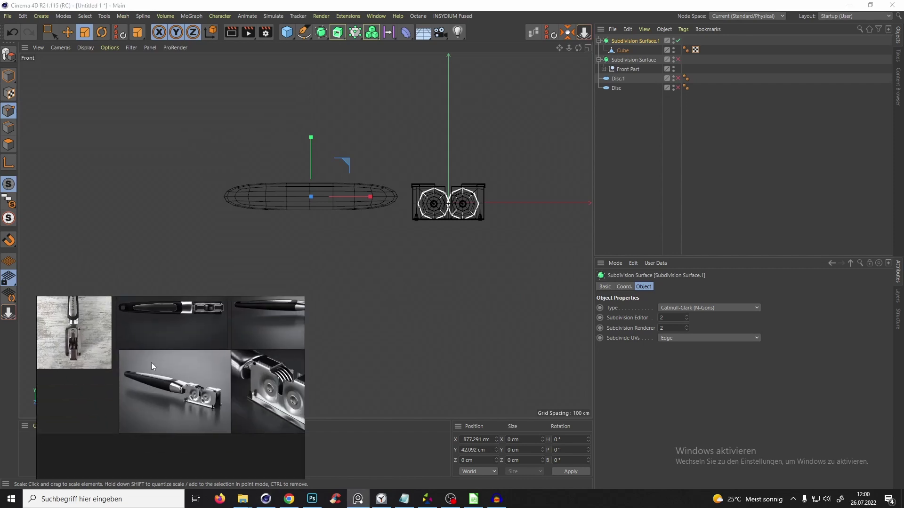
middle_click_drag(213, 354, 152, 387)
scroll(218, 335, "up", 4)
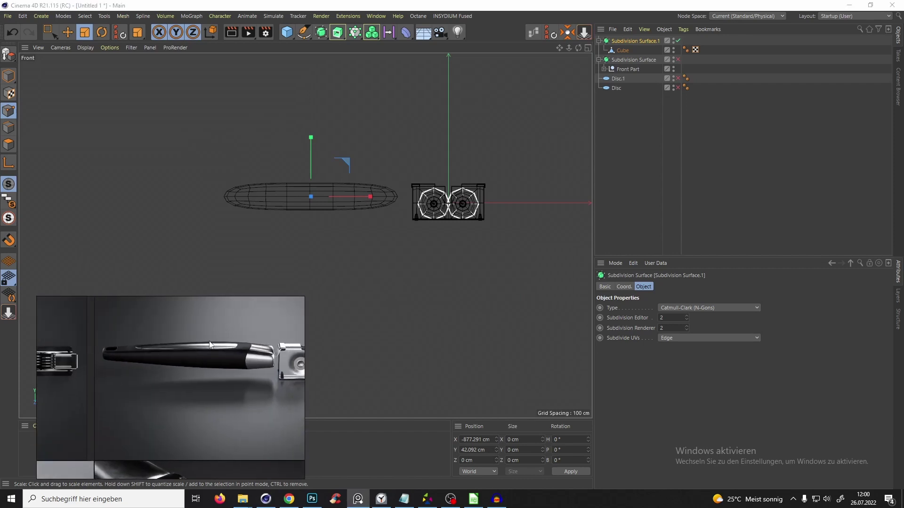
left_click(626, 44)
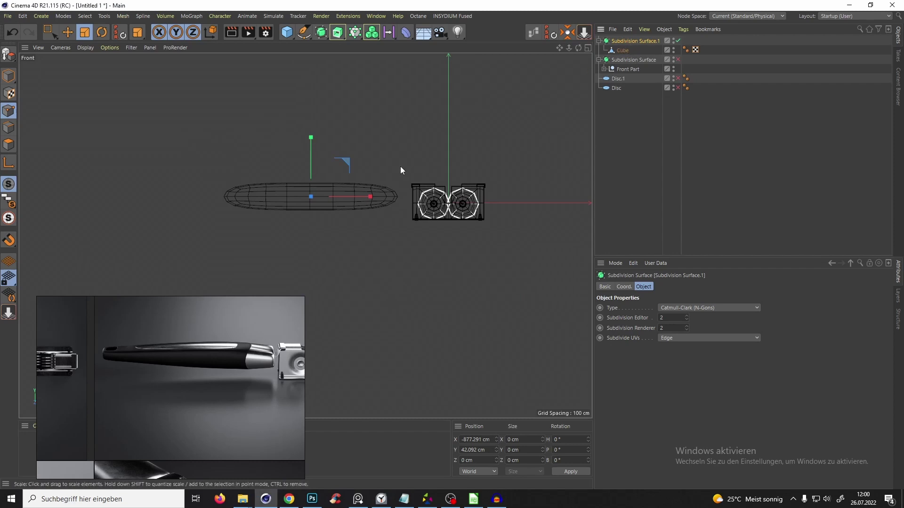
left_click(634, 51)
scroll(334, 181, "up", 4)
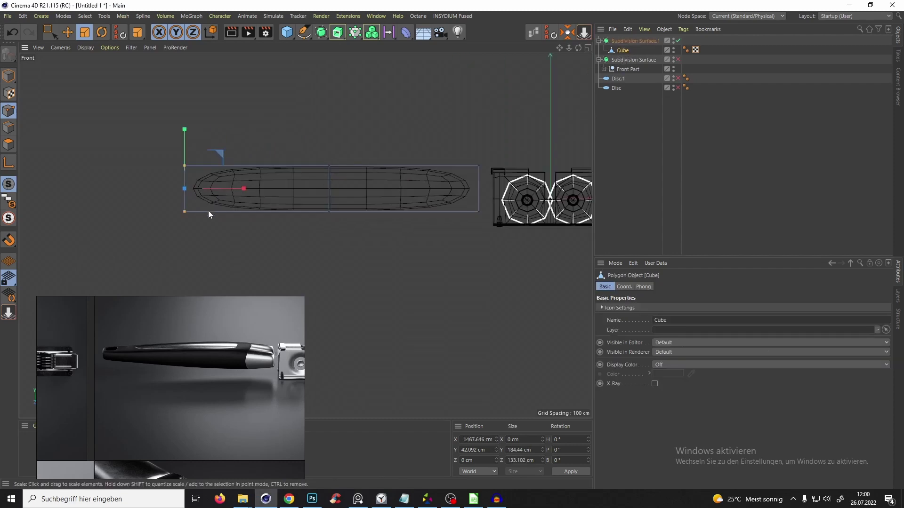
left_click_drag(205, 135, 207, 156)
key("e")
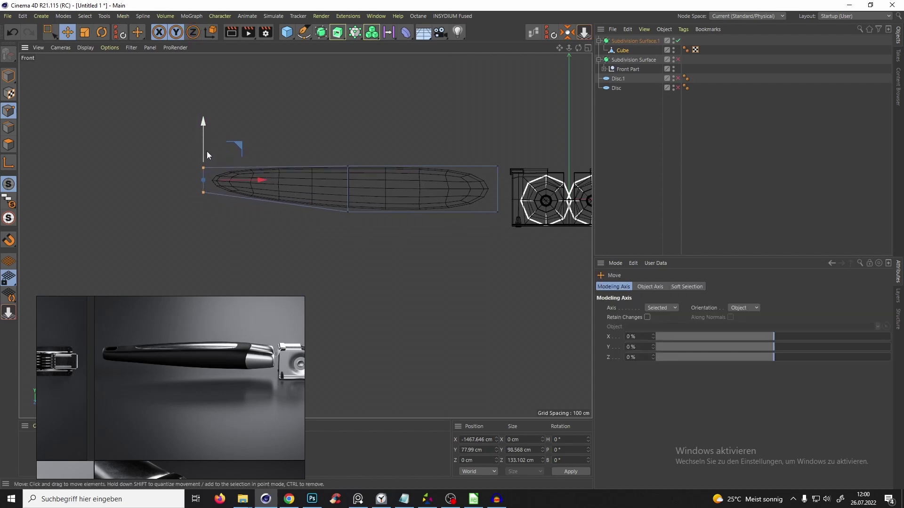
- Scale the handle's front end points to about 131 cm high and raise them to about Y 67 cm
middle_click_drag(459, 249, 422, 250, "alt")
key("0")
left_click_drag(450, 145, 478, 261)
key("t")
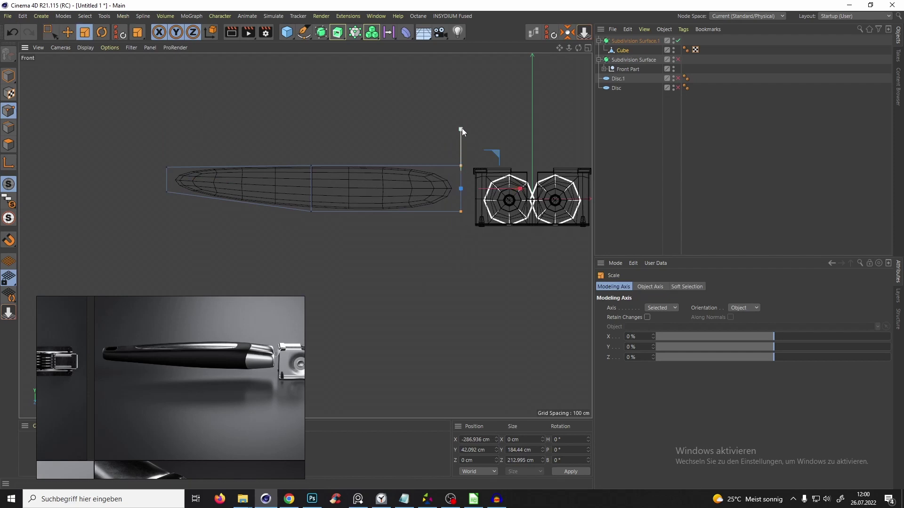
left_click_drag(462, 131, 455, 165)
key("e")
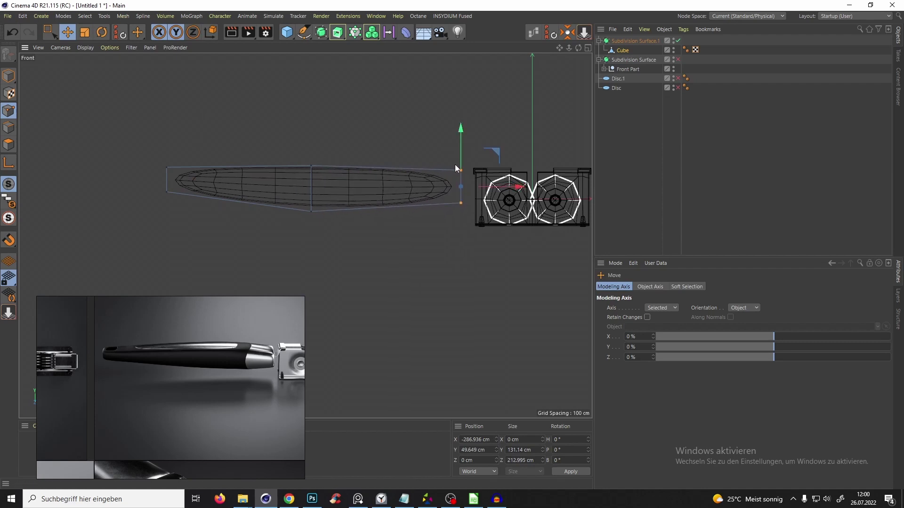
- Turn off the handle's subdivision smoothing and raise the middle loop's bottom points to about Y -27 cm
key("q")
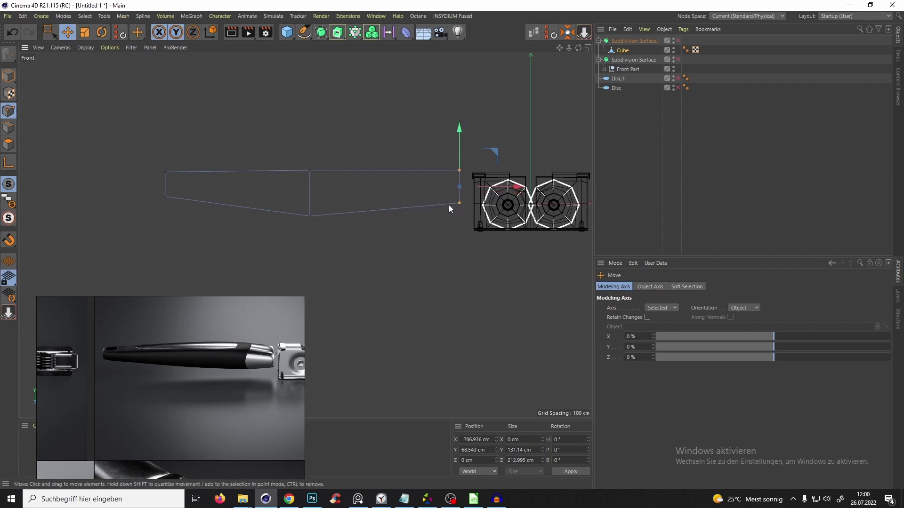
key("0")
left_click_drag(305, 213, 317, 223)
left_click_drag(312, 187, 313, 180)
middle_click_drag(351, 195, 341, 191, "alt")
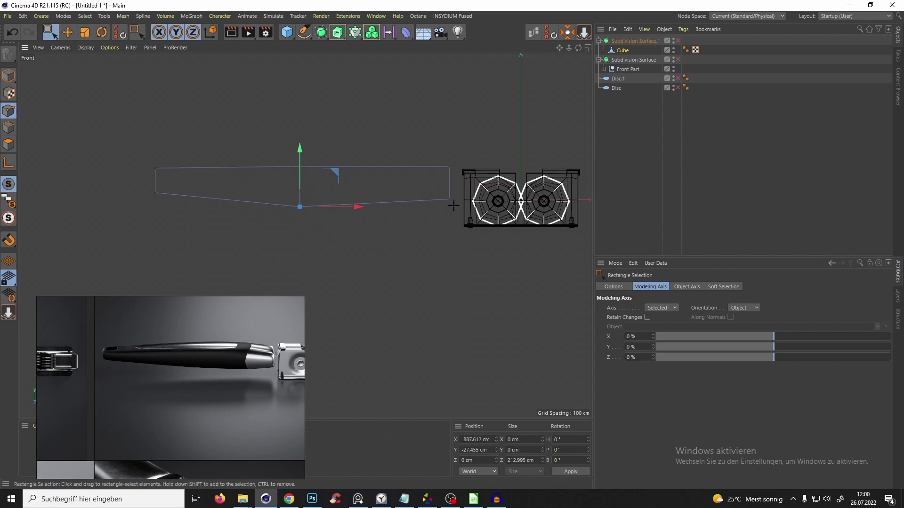
- Lower the front end's top points slightly and its bottom points to about Y -10 cm, with subdivision smoothing turned back on
left_click(450, 167)
left_click_drag(451, 132, 449, 212)
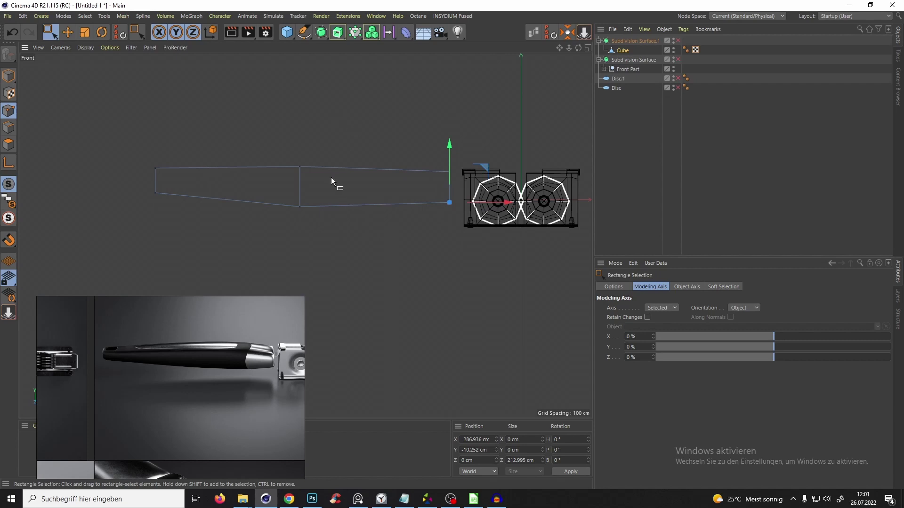
key("q")
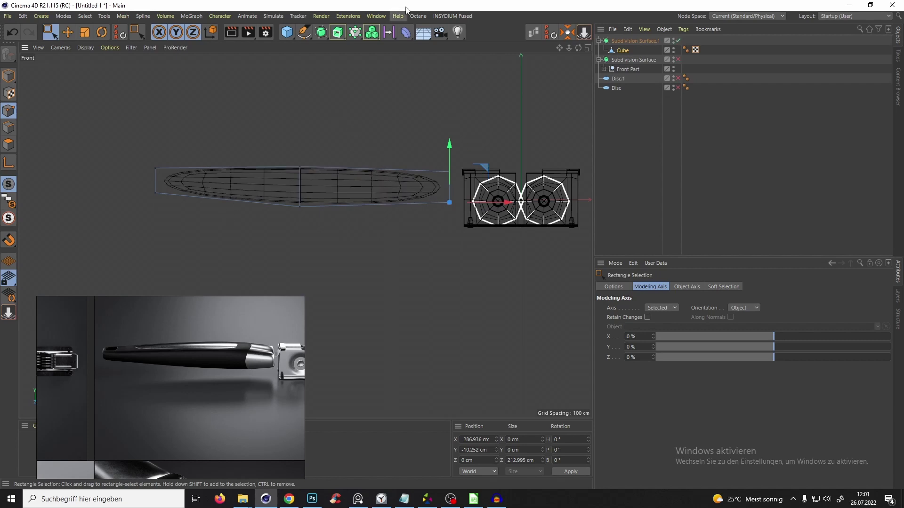
- Return to the perspective view and turn off the handle's subdivision smoothing
middle_click(278, 210)
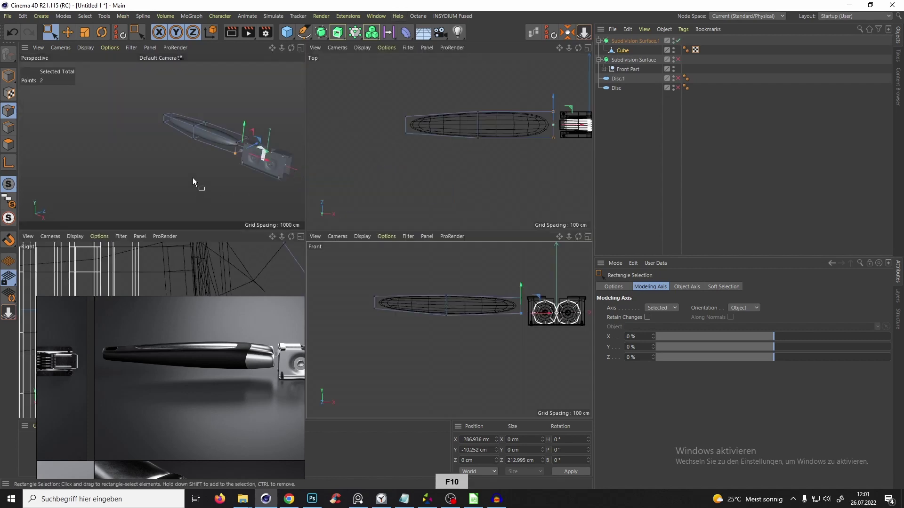
middle_click(196, 184)
left_click_drag(196, 184, 333, 314, "alt")
key("q")
scroll(35, 391, "down", 2)
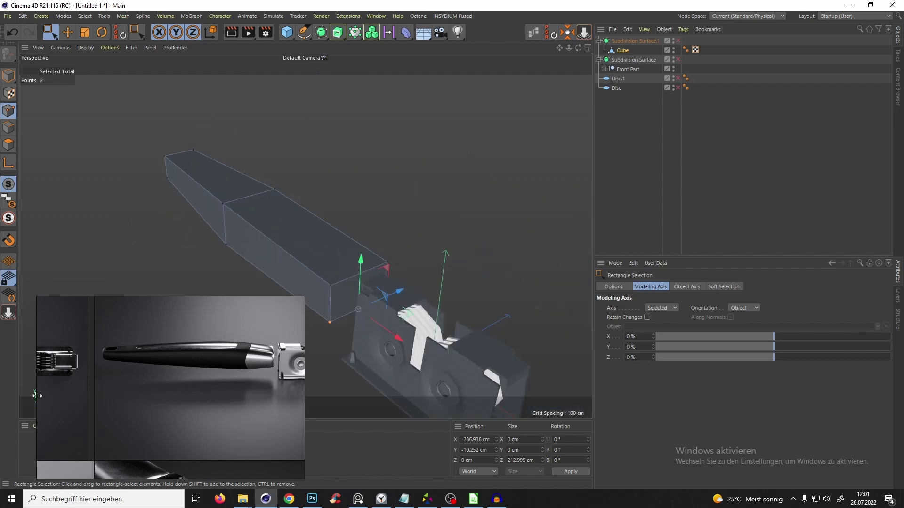
- Examine the rounded metal end of the handle where it meets the sharpener head in the reference photos
scroll(84, 385, "down", 3)
middle_click_drag(143, 392, 240, 337)
scroll(181, 393, "down", 1)
scroll(164, 397, "up", 5)
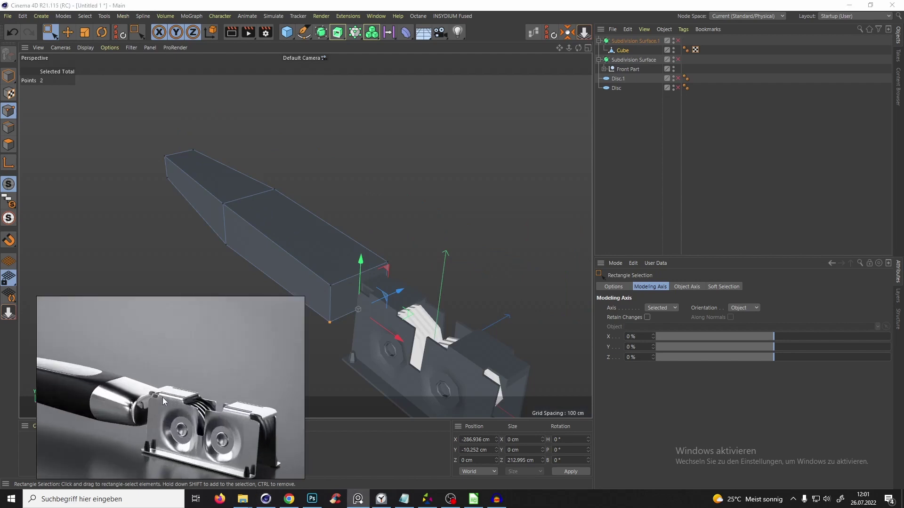
scroll(165, 395, "down", 3)
scroll(200, 366, "up", 1)
scroll(206, 366, "down", 2)
scroll(259, 361, "up", 4)
scroll(258, 362, "up", 2)
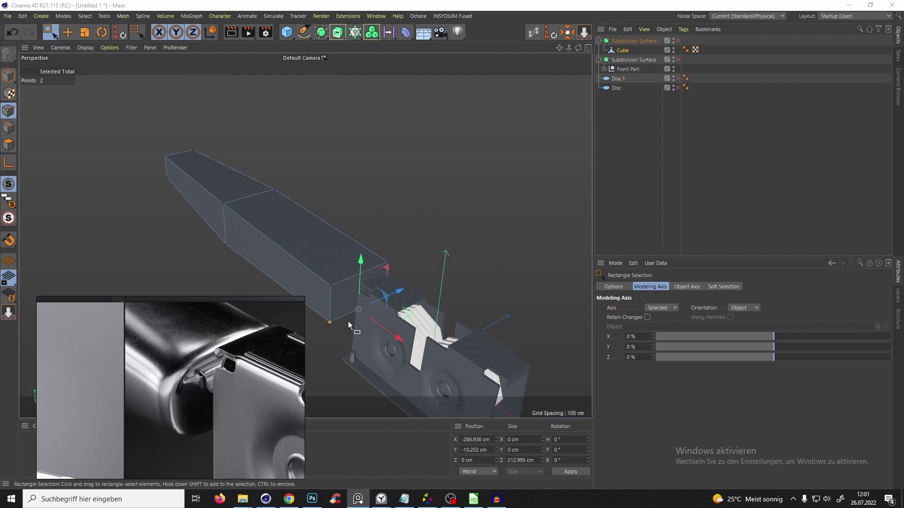
- Add two lengthwise loop cuts around the handle, one down the middle of its top and one at 50% of its side height
left_click_drag(375, 210, 410, 192)
middle_click_drag(409, 196, 461, 167, "alt")
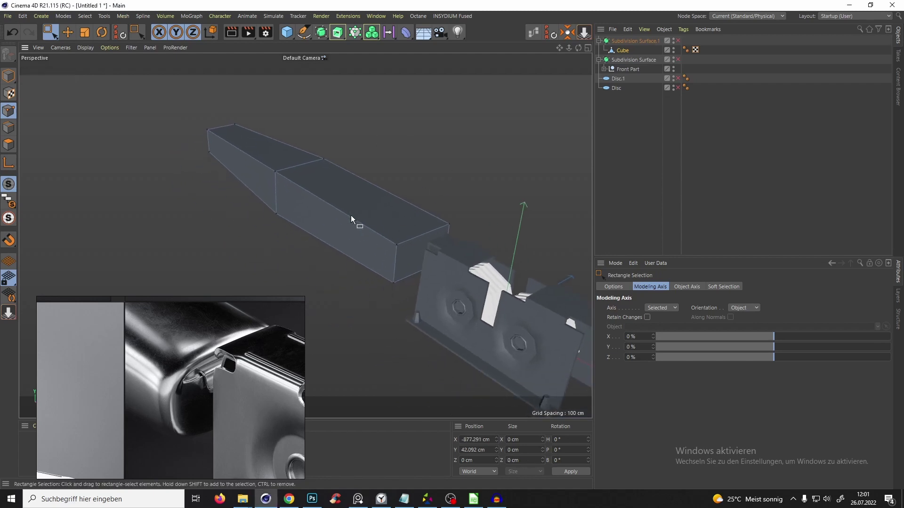
key("k")
key("l")
left_click(8, 127)
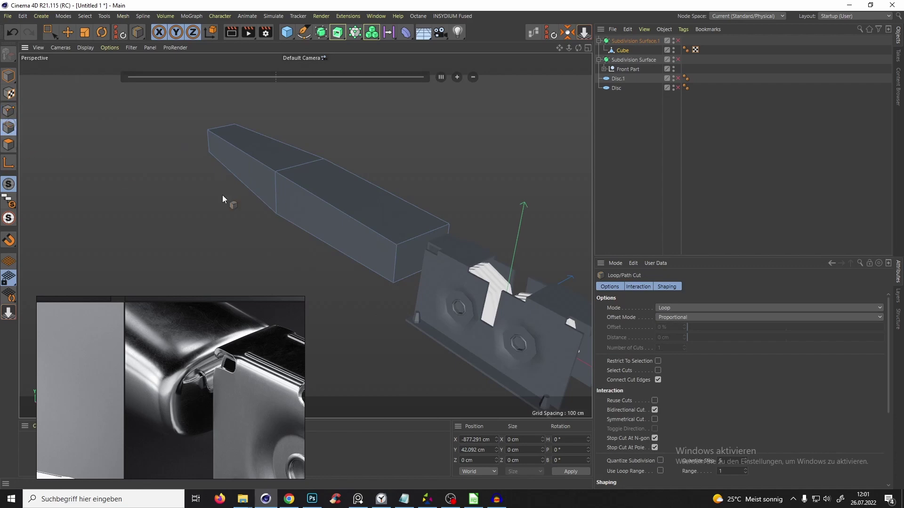
left_click(422, 234)
left_click_drag(407, 257, 355, 231, "alt")
left_click_drag(319, 202, 360, 164, "alt")
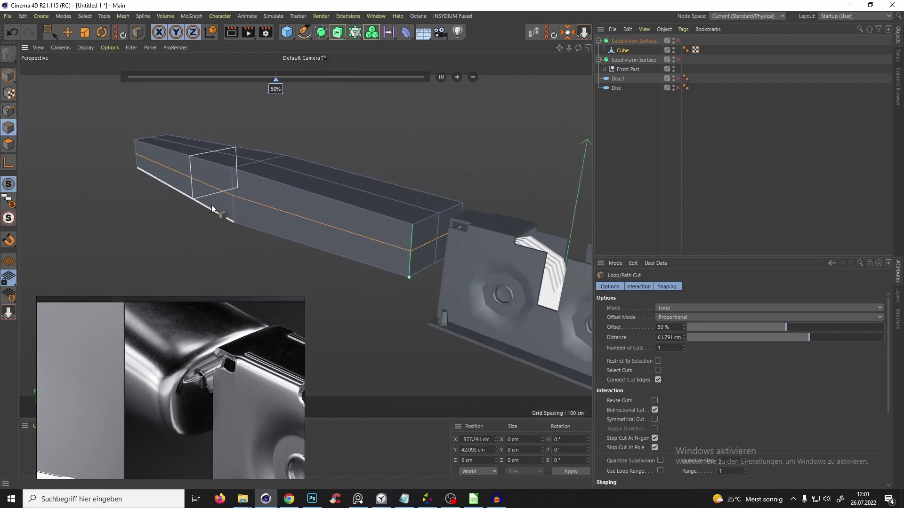
- Select the four mid-height edges along both sides of the handle and scale them outward across its width
key("e")
left_click(279, 217, "shift")
left_click_drag(322, 193, 281, 191, "alt")
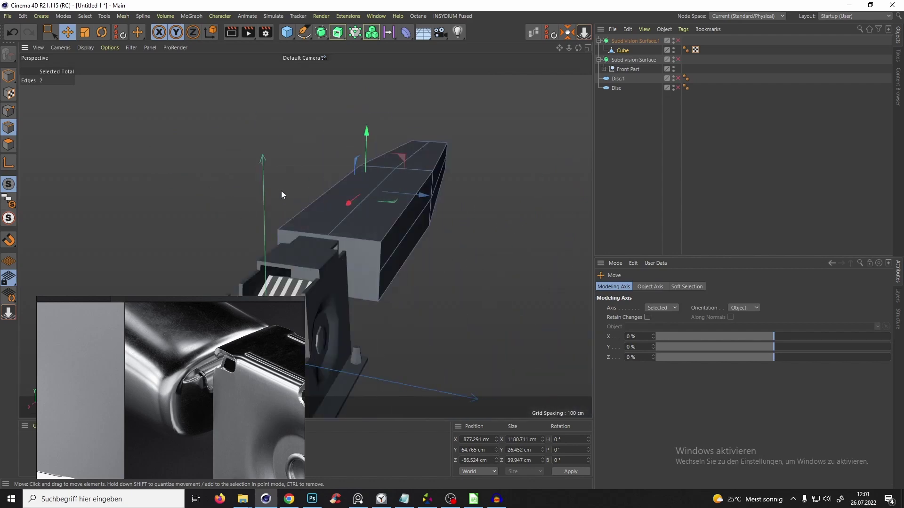
left_click(419, 217, "shift")
left_click(441, 180, "shift")
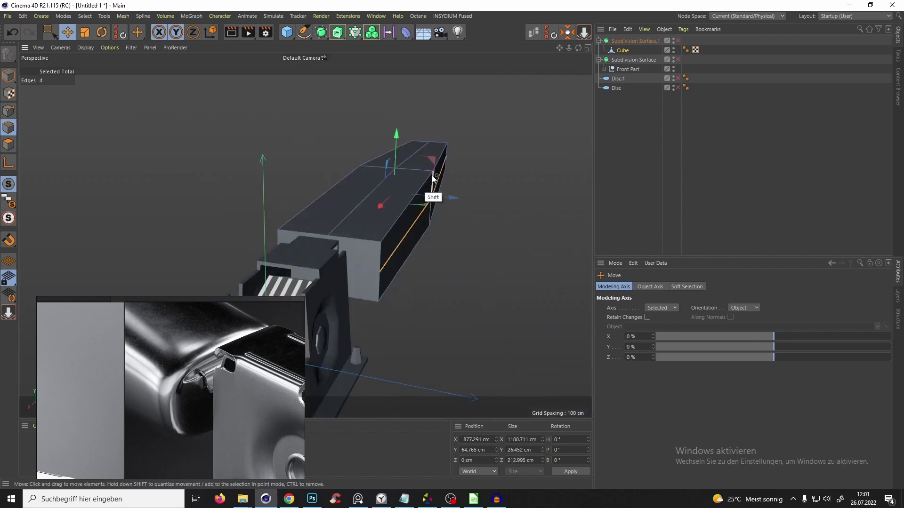
left_click_drag(424, 186, 487, 176, "alt")
left_click_drag(400, 205, 427, 200, "alt")
key("t")
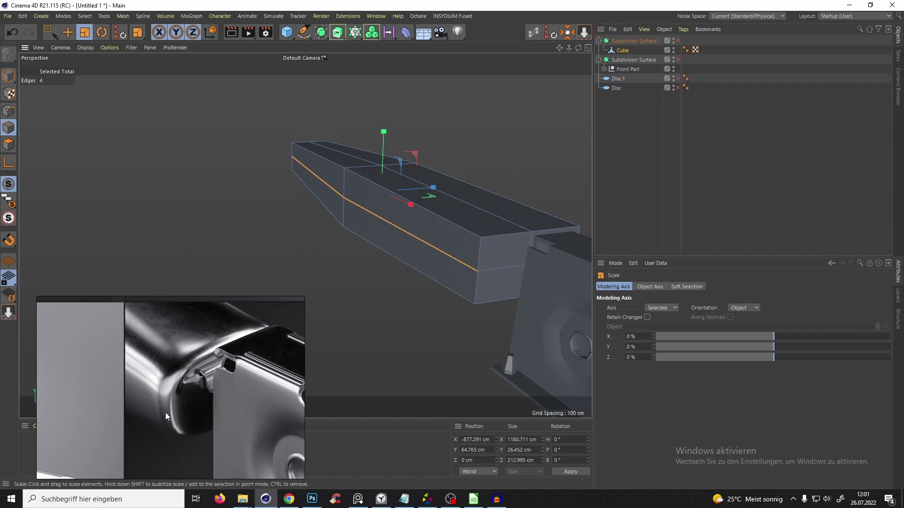
left_click_drag(430, 189, 438, 188)
- Check the handle with subdivision smoothing on and readjust the width across the side edges to about 268 cm
key("q")
left_click_drag(459, 231, 412, 182, "alt")
scroll(493, 185, "down", 5)
key("q")
key("q")
mouse_move(438, 148)
left_mouse_down("alt")
mouse_move(401, 177)
mouse_move(258, 199)
mouse_move(448, 197)
mouse_move(297, 207)
mouse_move(207, 138)
mouse_move(375, 190)
mouse_move(443, 156)
left_mouse_up("alt")
key("ctrl+z")
left_click_drag(461, 199, 248, 357)
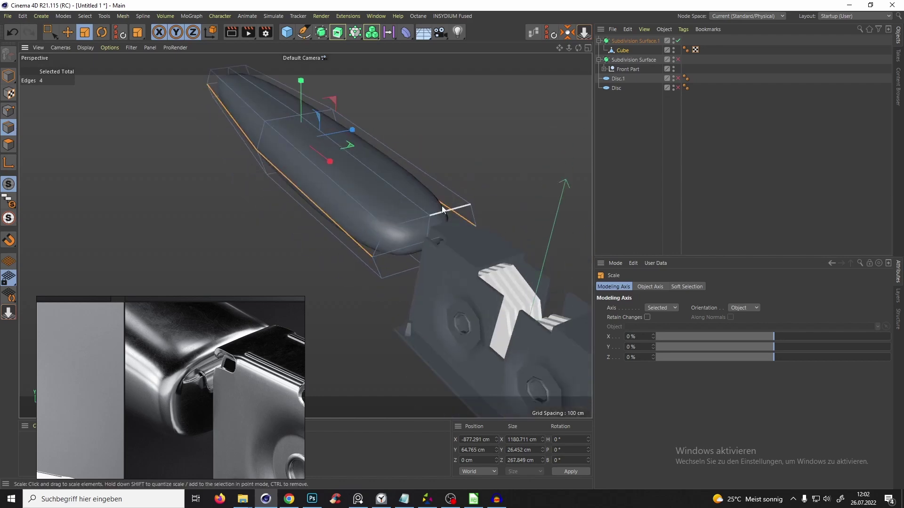
- Select the four centre edges along the handle's top and bottom and scale them apart vertically to about 225 cm
left_click(417, 209)
left_click(282, 105, "shift")
left_click_drag(283, 108, 304, 146, "alt")
left_click(410, 219, "shift")
left_click(361, 193, "shift")
left_click_drag(324, 190, 378, 151, "alt")
key("q")
mouse_move(399, 138)
left_mouse_down("alt")
mouse_move(388, 134)
mouse_move(398, 150)
left_mouse_up("alt")
- Check the handle's end in the reference photos and try a different scale for the centre edges
scroll(209, 400, "down", 7)
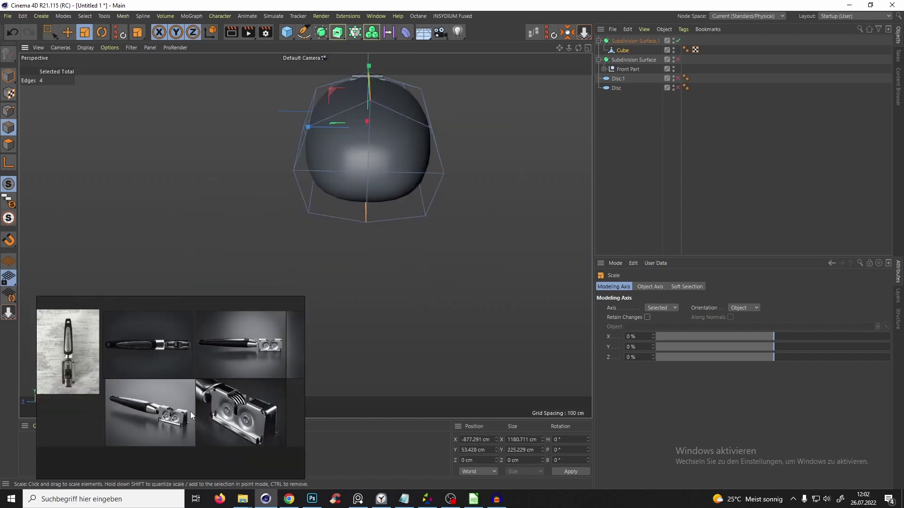
middle_click_drag(133, 398, 144, 398)
scroll(104, 341, "up", 2)
scroll(270, 351, "up", 5)
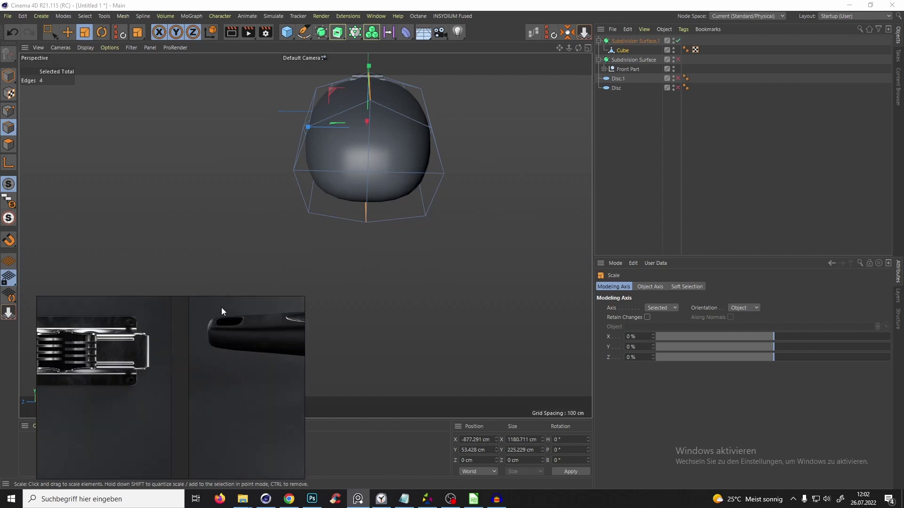
left_click_drag(367, 122, 301, 236)
key("ctrl+z")
- With smoothing off, try to scale the top and bottom centre points of the handle's rear end vertically
key("q")
left_click(8, 110)
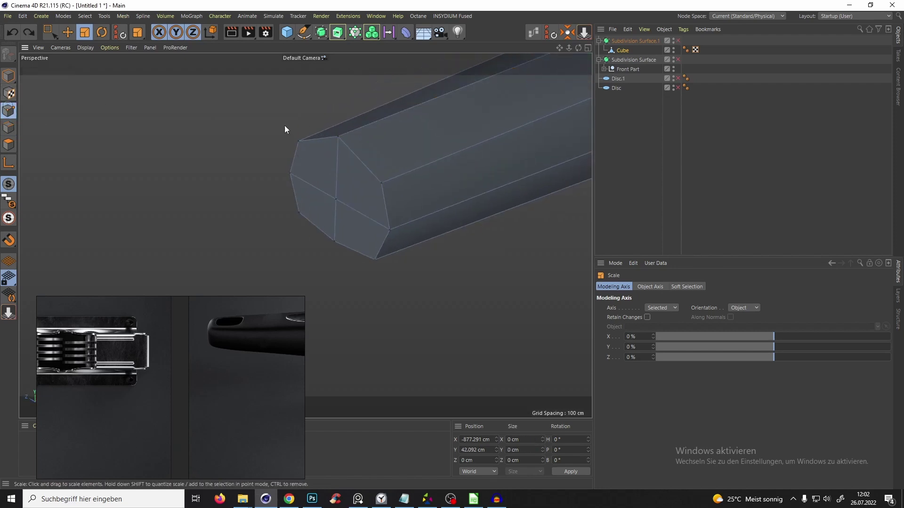
key("e")
left_click(338, 136)
left_click_drag(336, 174, 353, 143, "alt")
left_click(344, 206)
left_click(343, 93, "shift")
key("t")
left_click_drag(346, 89, 333, 114)
mouse_move(347, 135)
left_mouse_down("alt")
mouse_move(414, 118)
mouse_move(273, 183)
mouse_move(304, 143)
mouse_move(261, 137)
mouse_move(397, 141)
mouse_move(358, 160)
mouse_move(379, 137)
mouse_move(305, 161)
mouse_move(343, 133)
left_mouse_up("alt")
key("ctrl+z")
key("e")
left_click(369, 150)
left_click(343, 130)
key("ctrl+z")
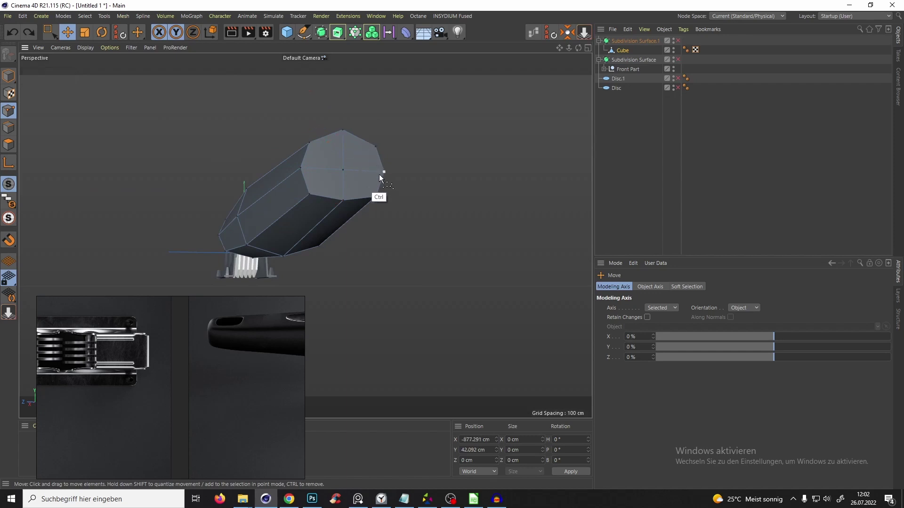
- Readjust the height across the handle's top and bottom centre edges to about 211 cm
left_click_drag(350, 185, 124, 113, "alt")
left_click(8, 128)
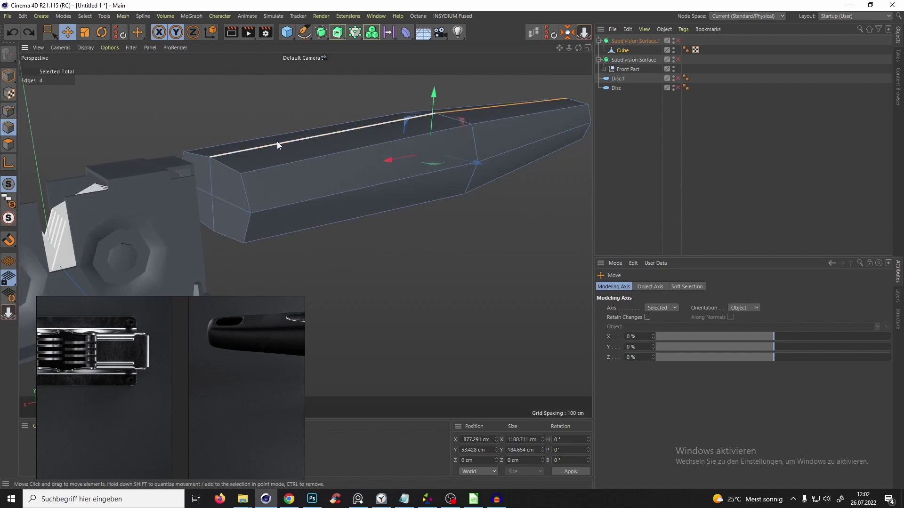
left_click_drag(300, 170, 352, 177, "alt")
key("t")
left_click_drag(261, 97, 259, 144)
key("ctrl+z")
left_click_drag(311, 185, 372, 205, "alt")
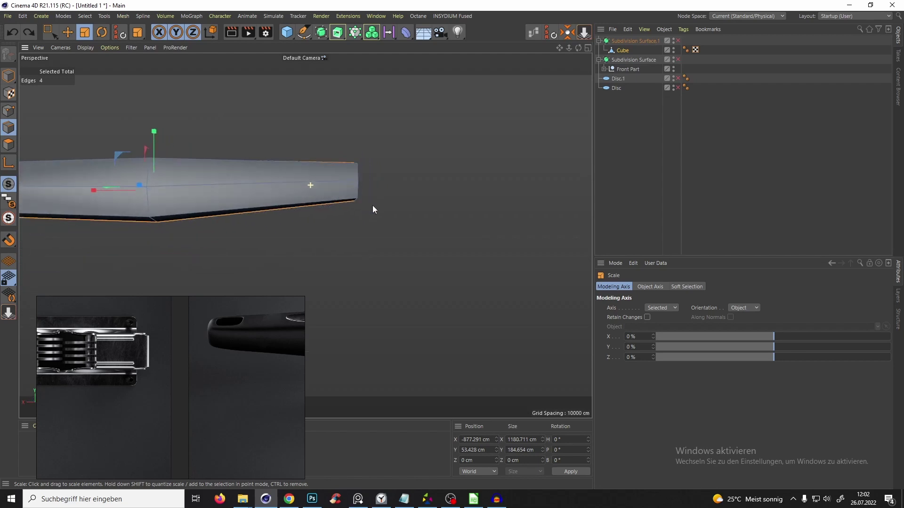
middle_click_drag(174, 166, 215, 176, "alt")
left_click_drag(216, 176, 423, 174, "alt")
key("ctrl+z")
- Lower the rear end's top centre point, raise its bottom centre point to about Y 28 cm, and turn subdivision smoothing on
left_click(9, 112)
left_click(404, 134)
key("e")
left_click_drag(413, 110, 407, 188)
left_click(410, 182)
left_click_drag(409, 146, 321, 172)
left_click(678, 41)
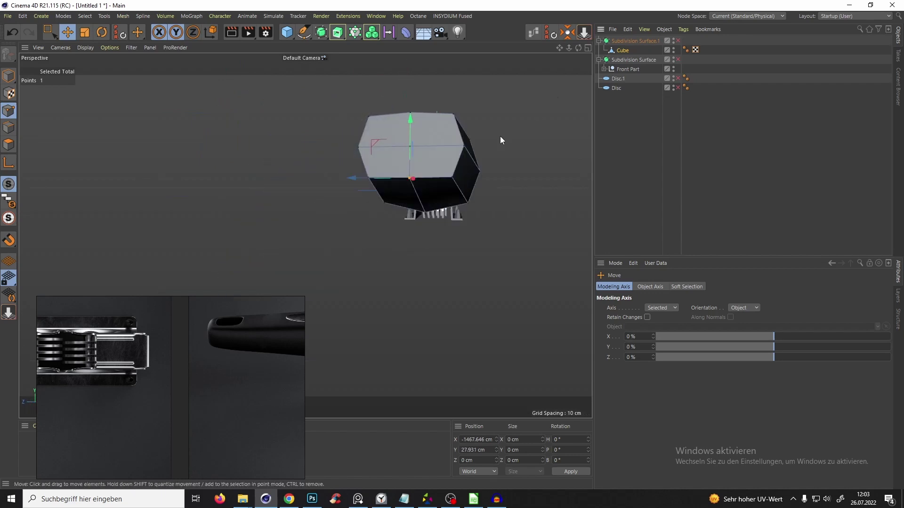
- Examine the smoothed handle from several angles and compare its front end with the metal sleeve in the reference photos
left_click_drag(464, 150, 482, 163, "alt")
right_click_drag(482, 163, 420, 177, "alt")
left_click_drag(420, 176, 362, 219, "alt")
right_click_drag(361, 219, 412, 199, "alt")
middle_click_drag(412, 199, 376, 202, "alt")
left_click_drag(376, 202, 367, 181, "alt")
right_click_drag(367, 181, 411, 176, "alt")
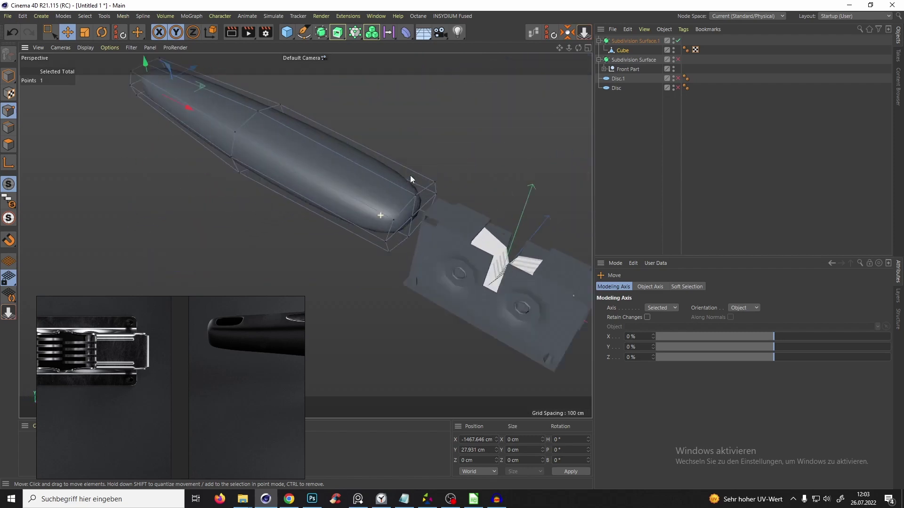
left_click_drag(411, 176, 232, 309, "alt")
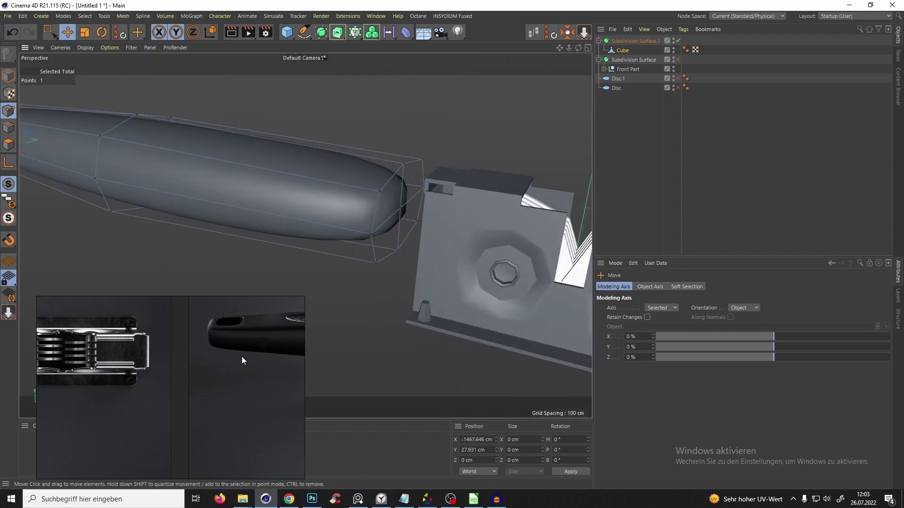
scroll(242, 357, "down", 4)
scroll(180, 408, "up", 4)
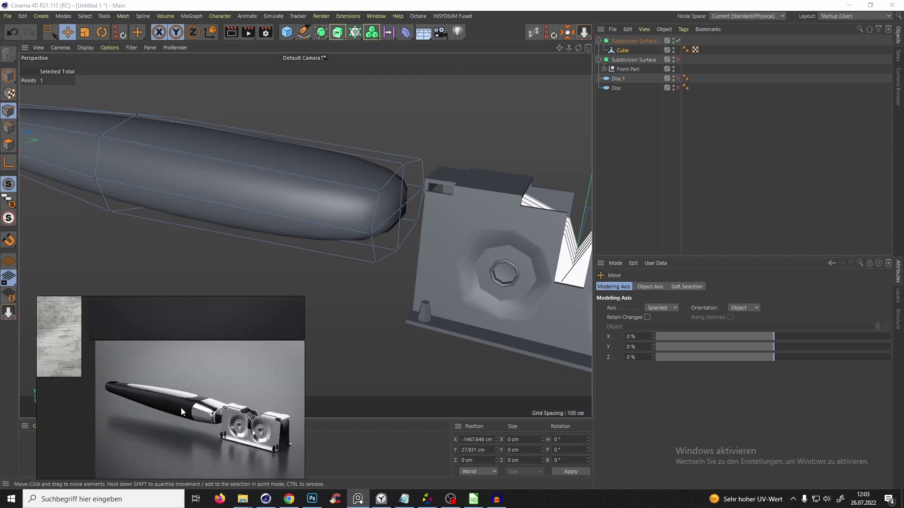
scroll(181, 408, "up", 3)
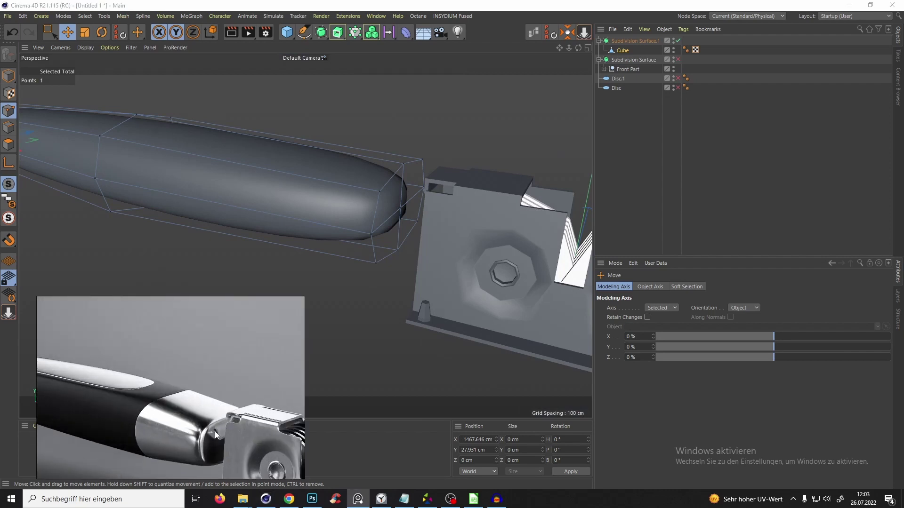
scroll(214, 431, "up", 2)
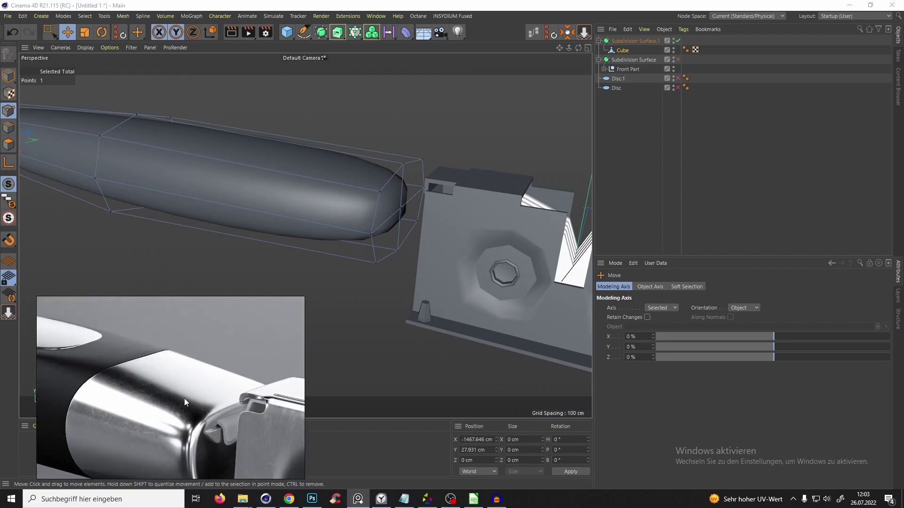
- Add a loop cut around the handle close to its front end, at an offset of about 12.8%
left_click(8, 127)
left_click_drag(352, 143, 377, 134, "alt")
key("k")
key("l")
left_click_drag(404, 179, 405, 142, "alt")
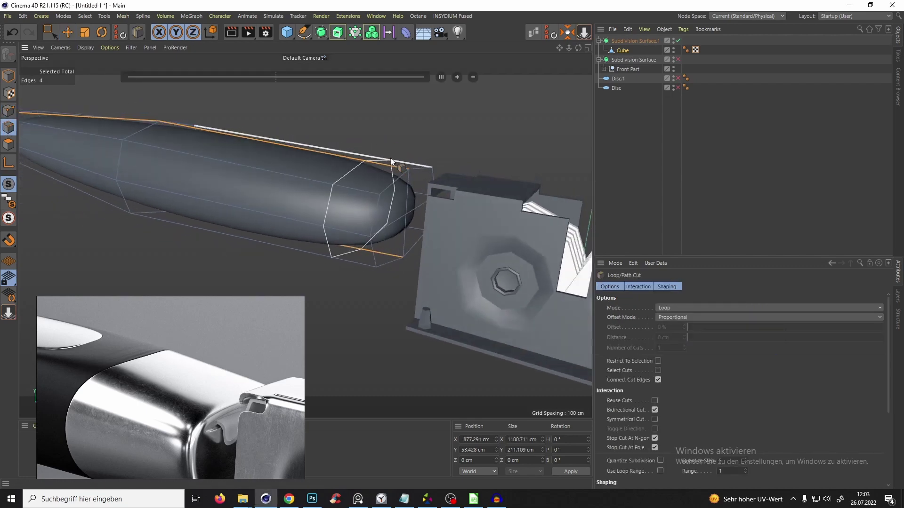
left_click(339, 184)
left_click_drag(370, 183, 393, 194, "alt")
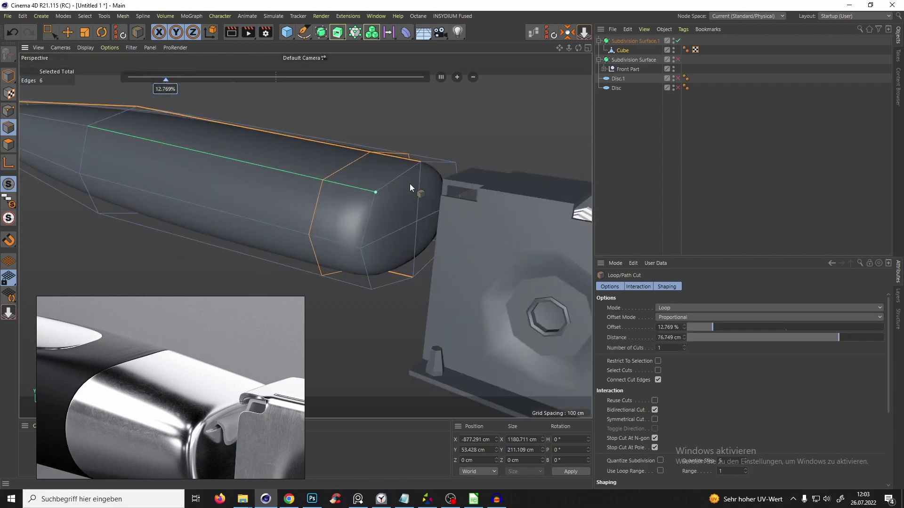
- Select the four faces of the handle's front end and inset them with Extrude Inner to about 183 × 82 cm
left_click(8, 144)
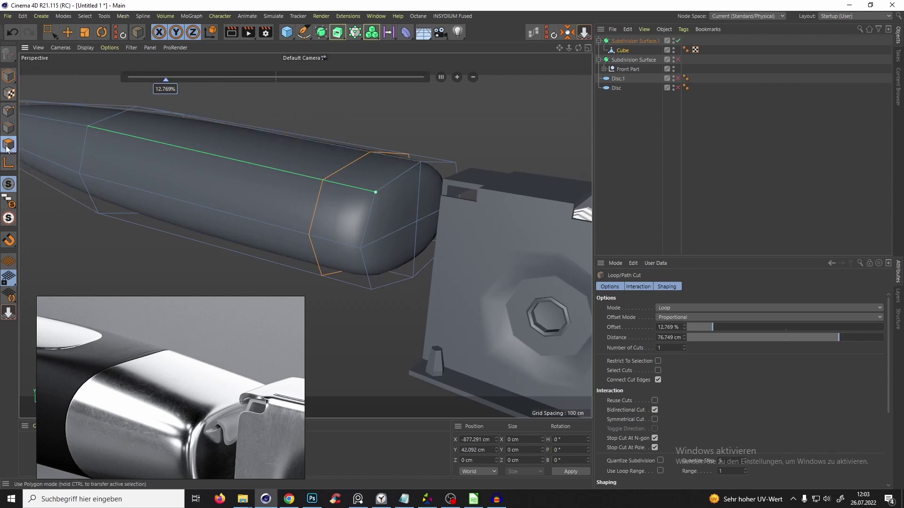
key("e")
left_click(398, 220)
left_click(438, 185, "shift")
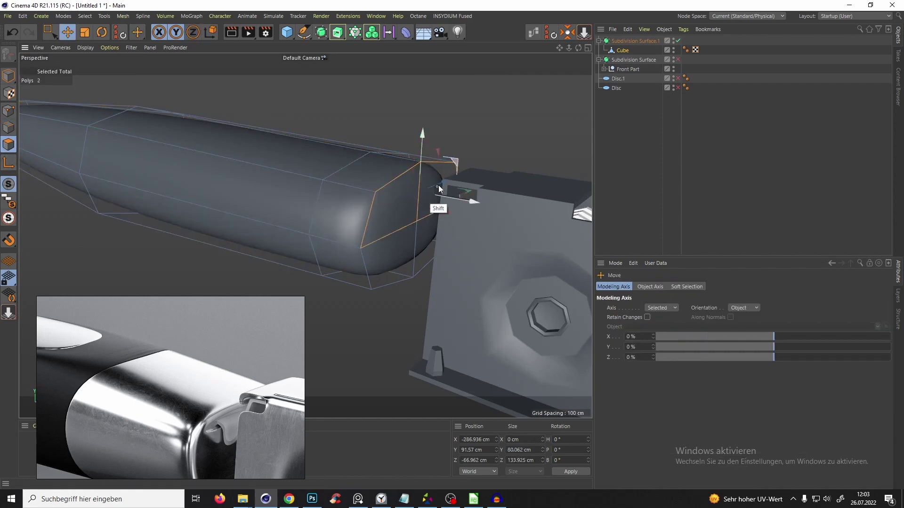
key("q")
left_click(428, 241, "shift")
left_click(393, 255, "shift")
key("i")
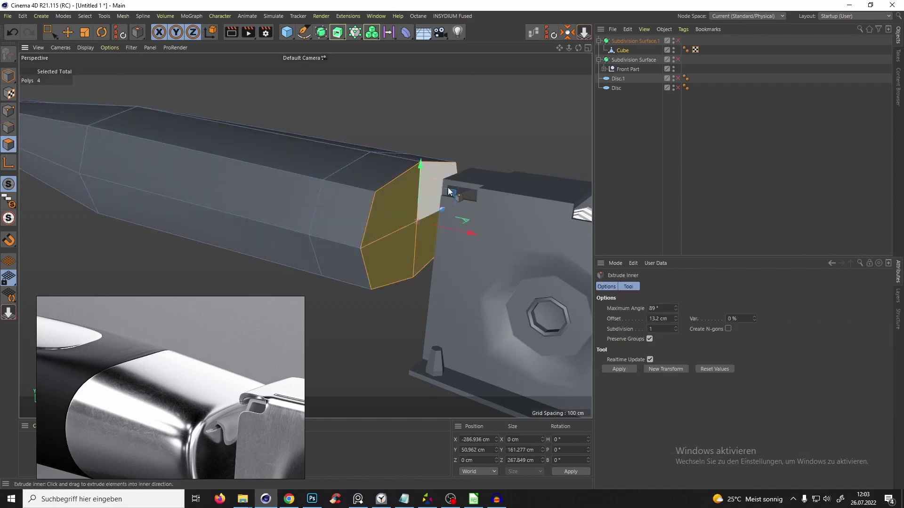
left_click_drag(469, 133, 436, 225)
- Turn subdivision smoothing on and examine the handle's front end and its fit against the sharpener head from several angles
key("q")
left_click(639, 149)
left_click_drag(430, 166, 352, 162, "alt")
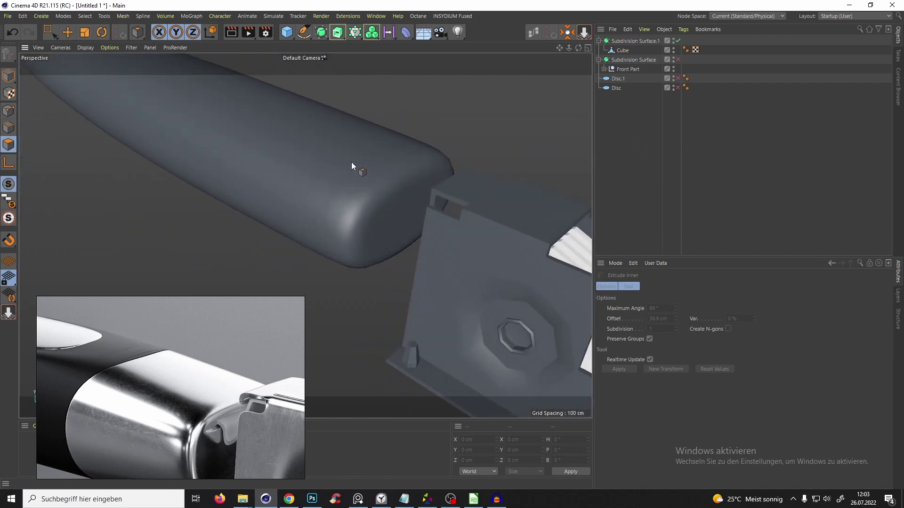
right_click_drag(363, 129, 363, 240, "alt")
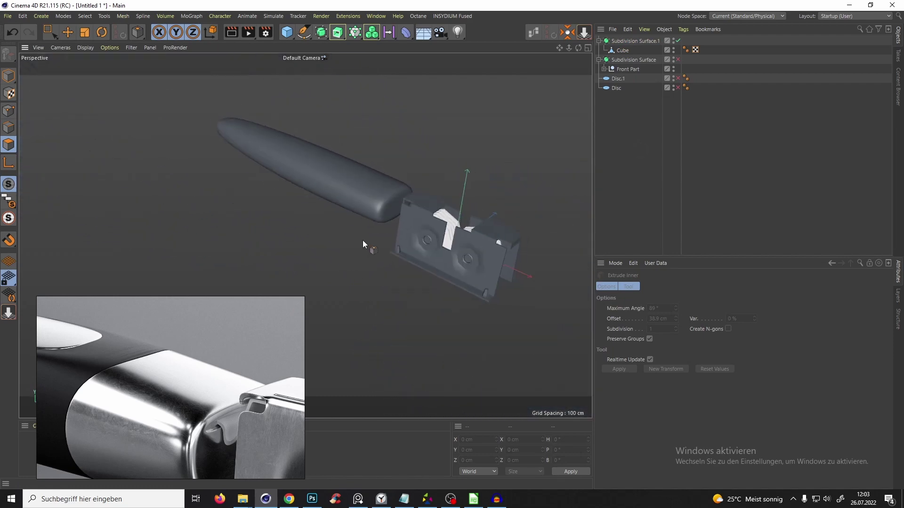
left_click_drag(363, 240, 413, 219, "alt")
middle_click_drag(314, 192, 441, 189, "alt")
left_click_drag(441, 188, 484, 181, "alt")
left_click(615, 89)
scroll(481, 127, "up", 3)
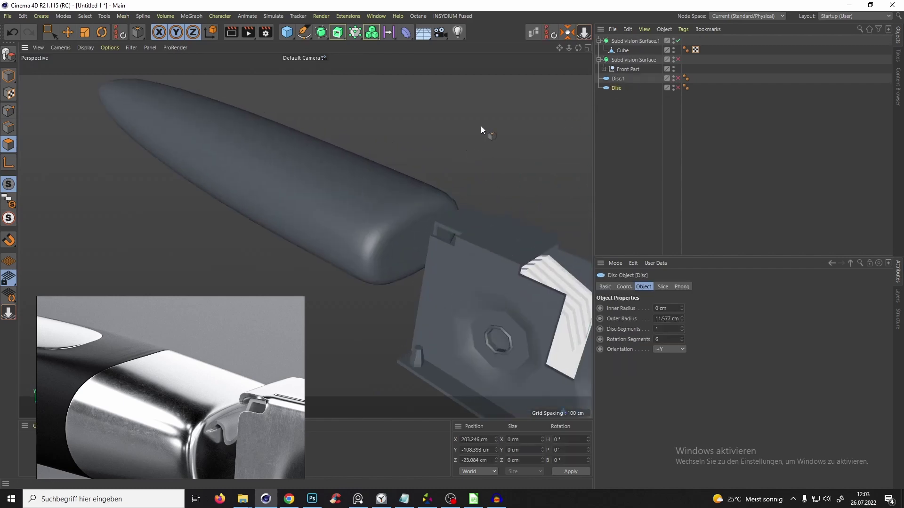
left_click(621, 69)
left_click(618, 80)
left_click(619, 86)
left_click(628, 51)
- In the top view, select all points of the unsmoothed handle, narrow it to about 231 cm, and return to the perspective view
key("q")
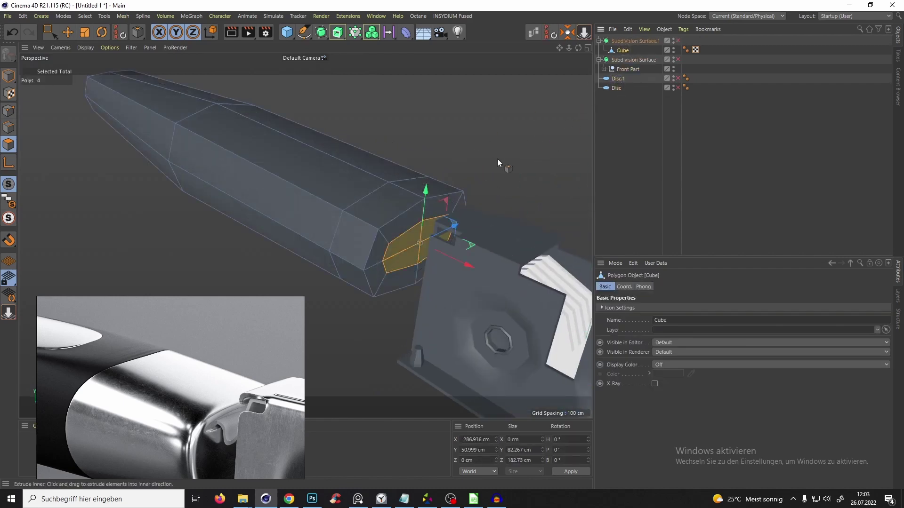
left_click_drag(419, 204, 395, 194, "alt")
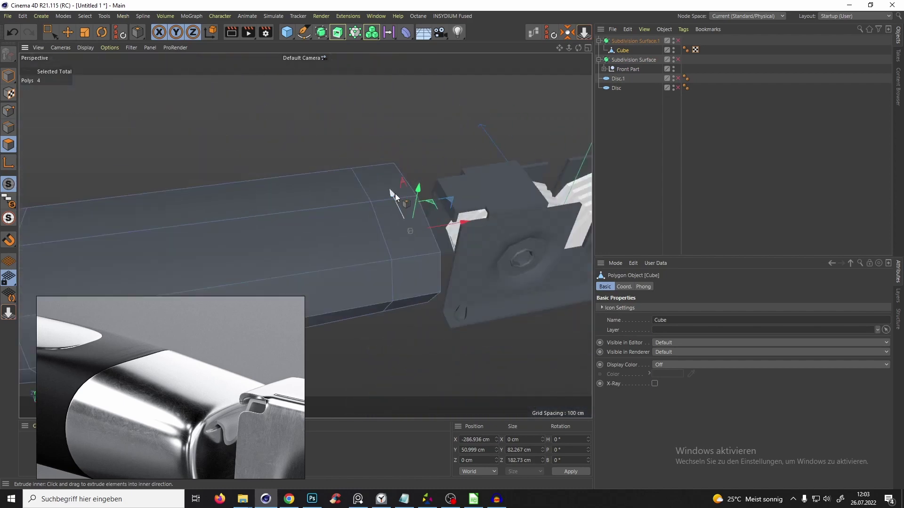
key("F10")
key("F10")
scroll(415, 126, "down", 4)
middle_click_drag(328, 121, 286, 130, "alt")
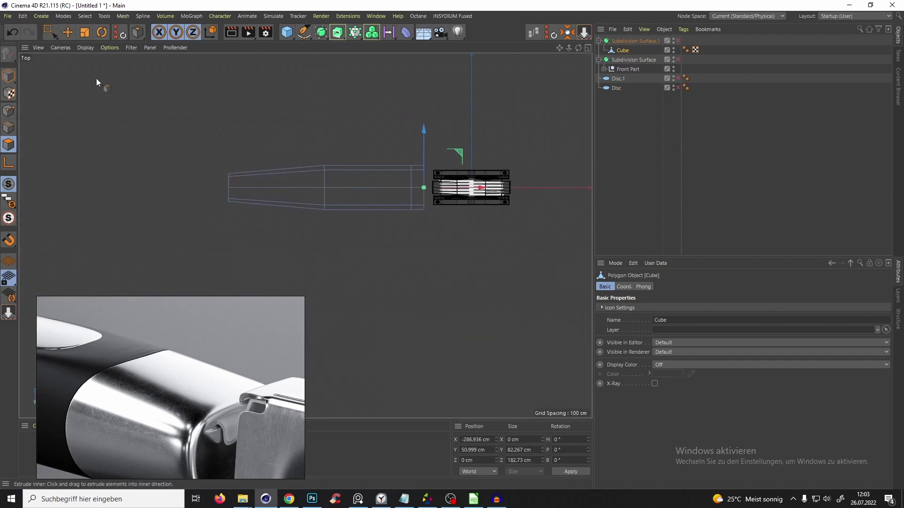
left_click(8, 111)
left_click_drag(168, 126, 448, 252)
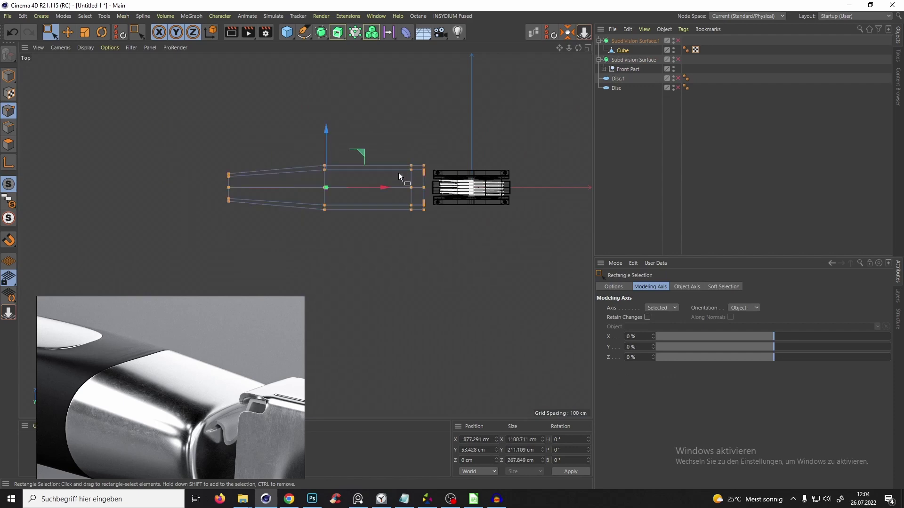
scroll(400, 174, "up", 3)
key("t")
left_click_drag(278, 140, 284, 146)
key("F10")
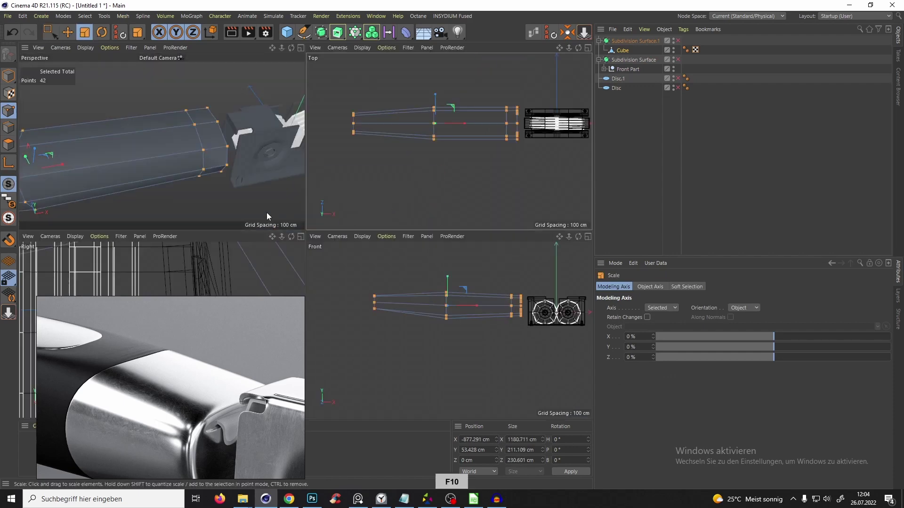
key("F10")
- Turn subdivision smoothing on and examine the narrowed handle, including its rear end
left_click_drag(330, 171, 373, 224, "alt")
key("q")
right_click_drag(373, 224, 298, 209, "alt")
left_click(674, 189)
left_click_drag(298, 209, 369, 187, "alt")
right_click_drag(369, 187, 371, 139, "alt")
left_click(617, 87)
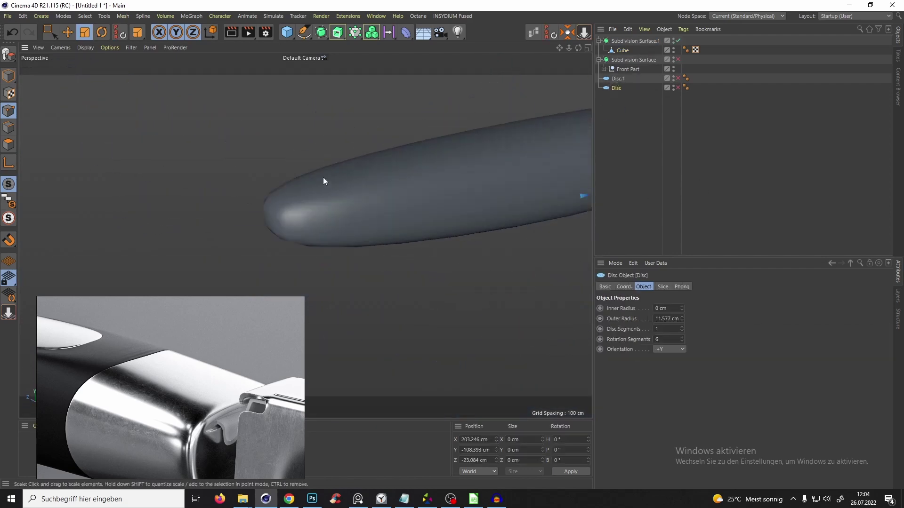
left_click_drag(323, 178, 342, 171, "alt")
left_click(617, 79)
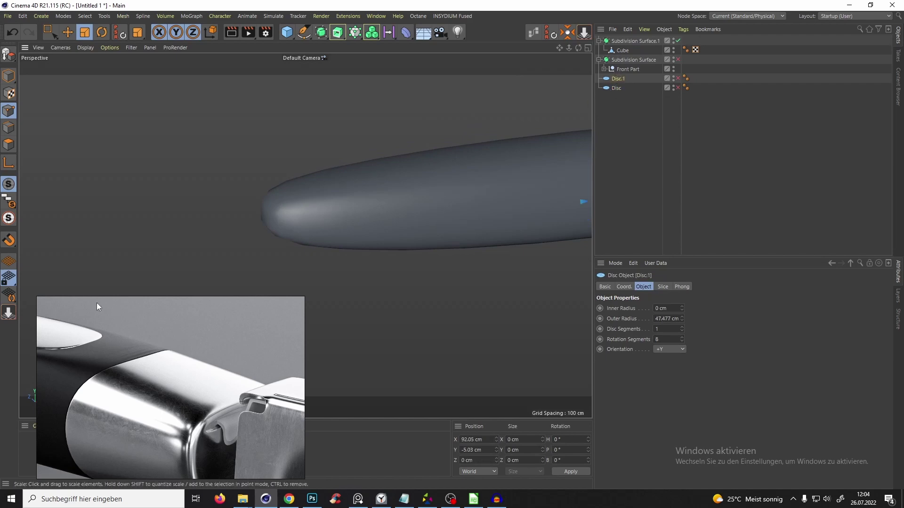
- Examine the hanging hole at the handle's rear in the reference photos, and turn off smoothing on the handle mesh
scroll(185, 377, "down", 3)
scroll(199, 392, "up", 2)
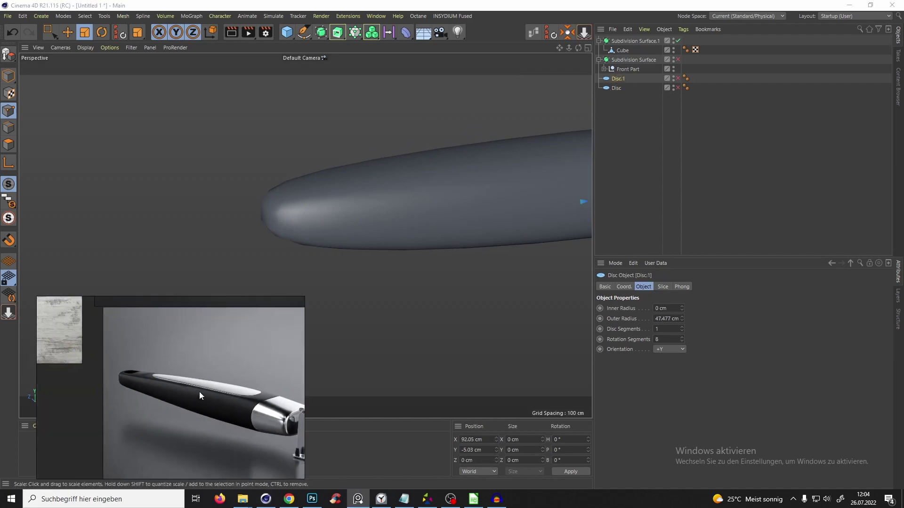
scroll(168, 383, "down", 4)
scroll(154, 364, "up", 4)
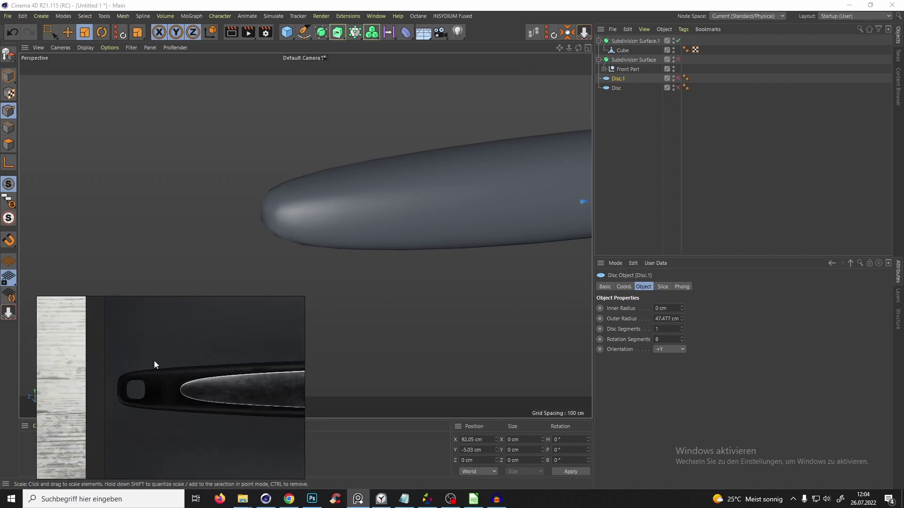
scroll(131, 371, "up", 2)
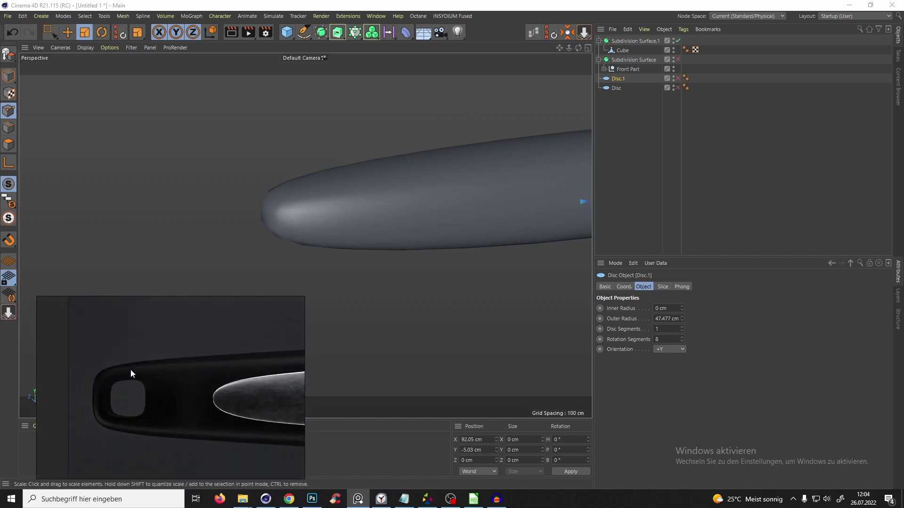
left_click(629, 49)
left_click(620, 51)
key("q")
left_click_drag(310, 205, 329, 212, "alt")
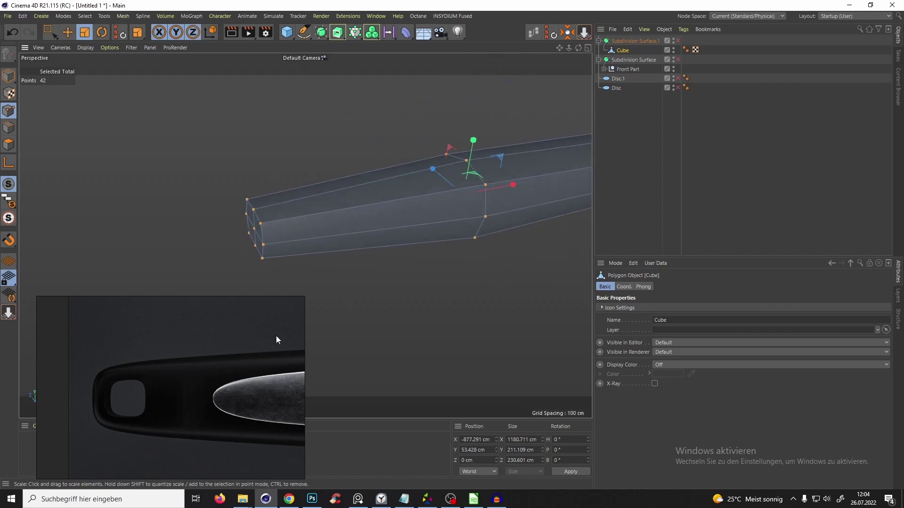
- Find the tabletop photo of the complete sharpener among the reference images and enlarge its handle
scroll(198, 377, "down", 5)
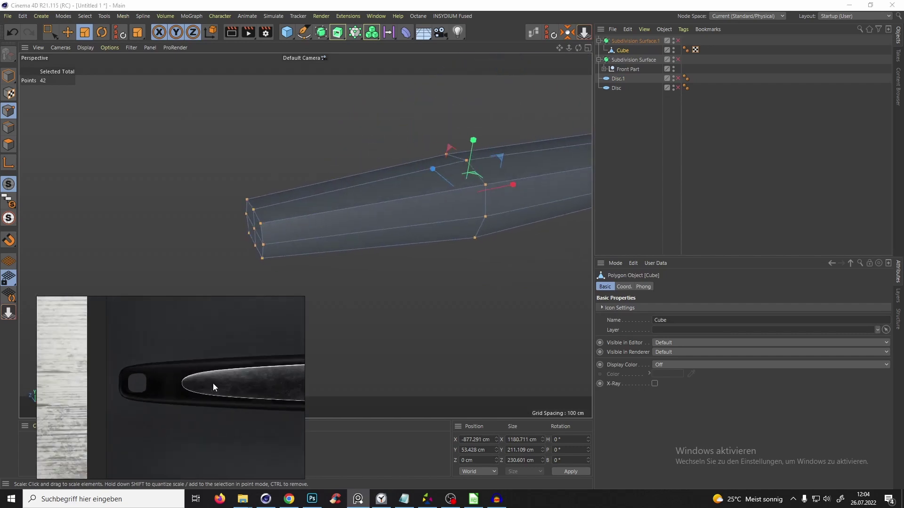
scroll(212, 382, "down", 6)
scroll(140, 381, "up", 10)
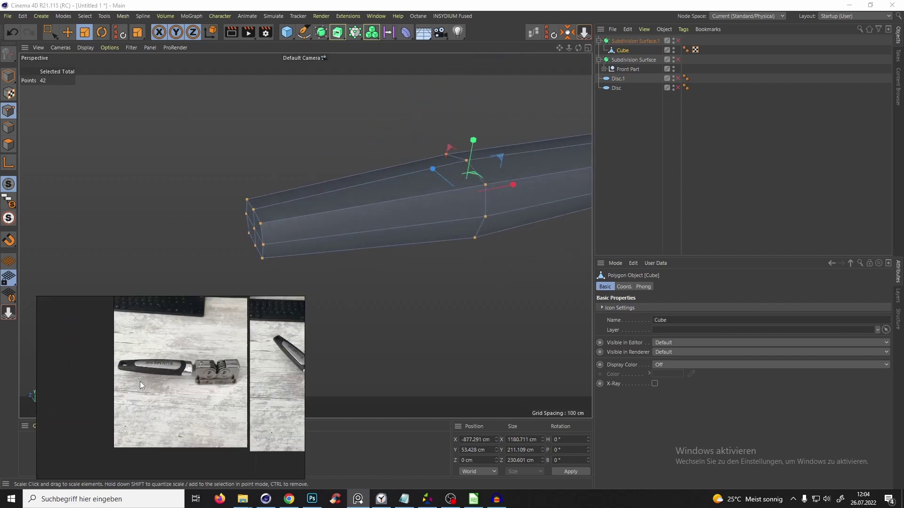
scroll(120, 379, "down", 3)
scroll(120, 379, "up", 1)
middle_click_drag(107, 415, 139, 425)
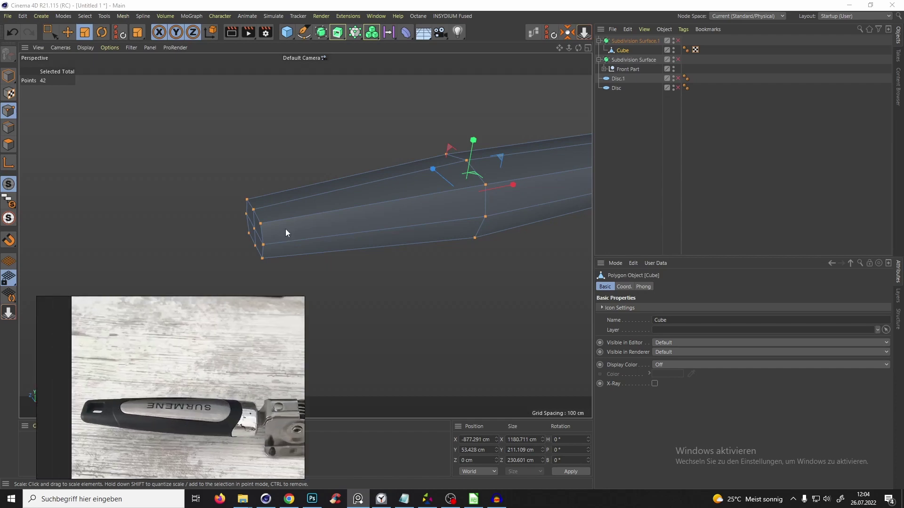
- Add an edge loop around the handle's rear section with Loop/Path Cut at an offset of about 57.7 %
left_click_drag(357, 193, 372, 230)
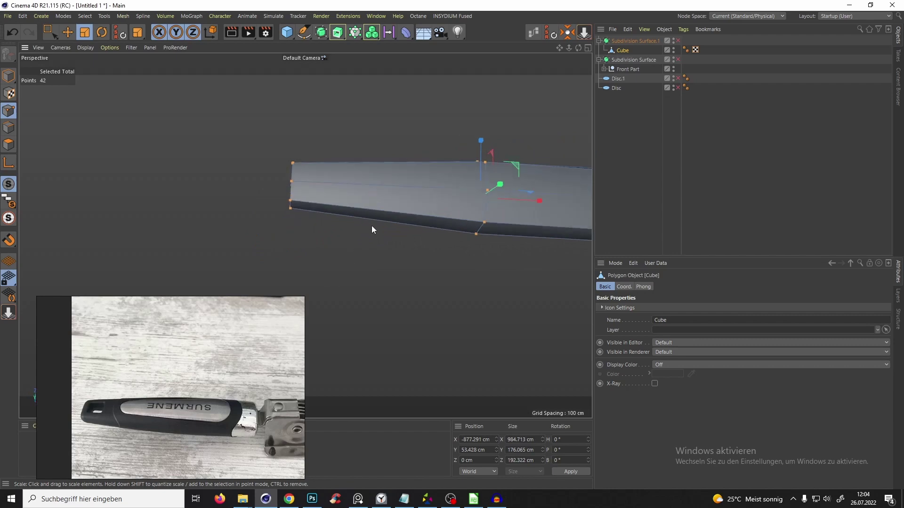
key("k")
key("l")
left_click(373, 184)
mouse_move(372, 184)
left_mouse_down("alt")
mouse_move(390, 231)
mouse_move(363, 196)
mouse_move(394, 154)
mouse_move(403, 266)
mouse_move(442, 197)
mouse_move(342, 267)
mouse_move(348, 208)
mouse_move(379, 130)
mouse_move(369, 191)
mouse_move(360, 189)
left_mouse_up("alt")
- Turn subdivision smoothing on to examine the whole handle with the new loop, and return to the unsmoothed mesh
key("q")
left_click_drag(681, 143, 681, 143)
left_click_drag(471, 166, 487, 165, "alt")
left_click(648, 140)
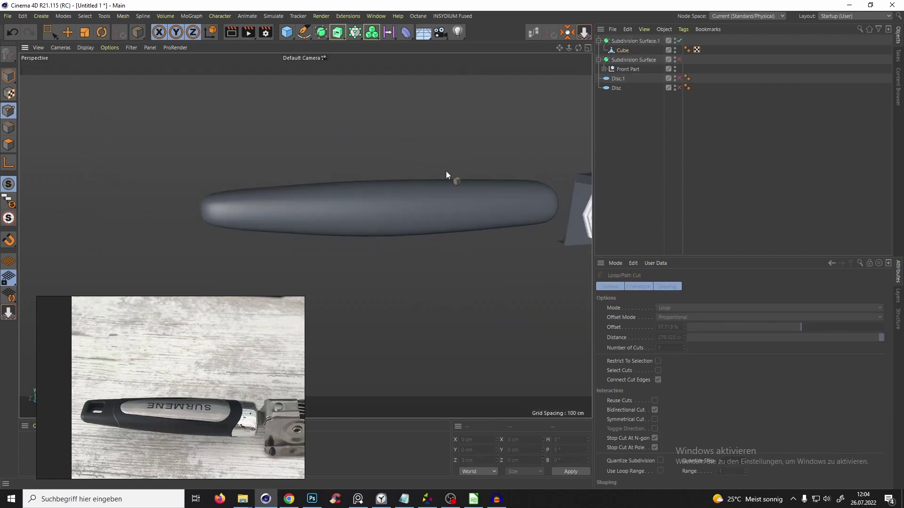
left_click_drag(424, 182, 380, 162, "alt")
left_click(623, 51)
key("q")
- In polygon mode, select the two top polygons of the handle's rear end section
scroll(347, 224, "up", 3)
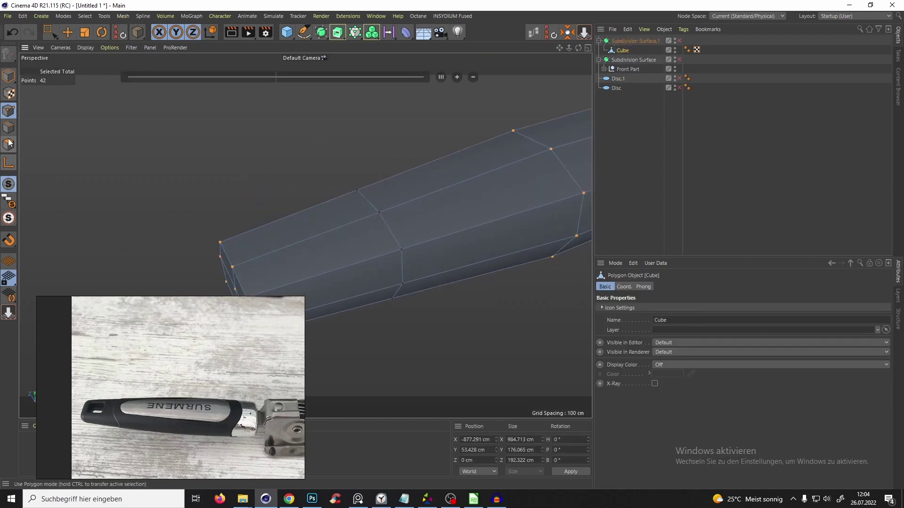
left_click(8, 144)
key("e")
left_click(333, 216)
left_click(334, 253, "shift")
middle_click_drag(311, 256, 341, 233, "alt")
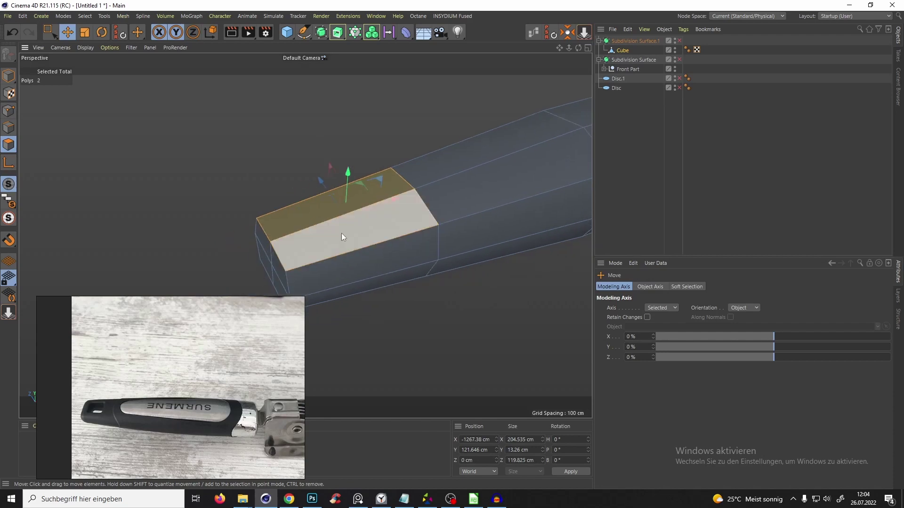
key("i")
left_click_drag(409, 211, 399, 182)
key("ctrl+z")
- Add the two matching underside polygons to the selection and inset all four by 20.8 cm with Extrude Inner
middle_click_drag(361, 249, 392, 261, "alt")
left_click_drag(392, 262, 365, 250, "alt")
left_click(361, 346, "shift")
left_click(331, 360, "shift")
left_click_drag(374, 340, 335, 322, "alt")
left_click_drag(365, 272, 386, 198, "alt")
- In the top view, try to shift the inset's front points toward the handle's rear end
middle_click(386, 198)
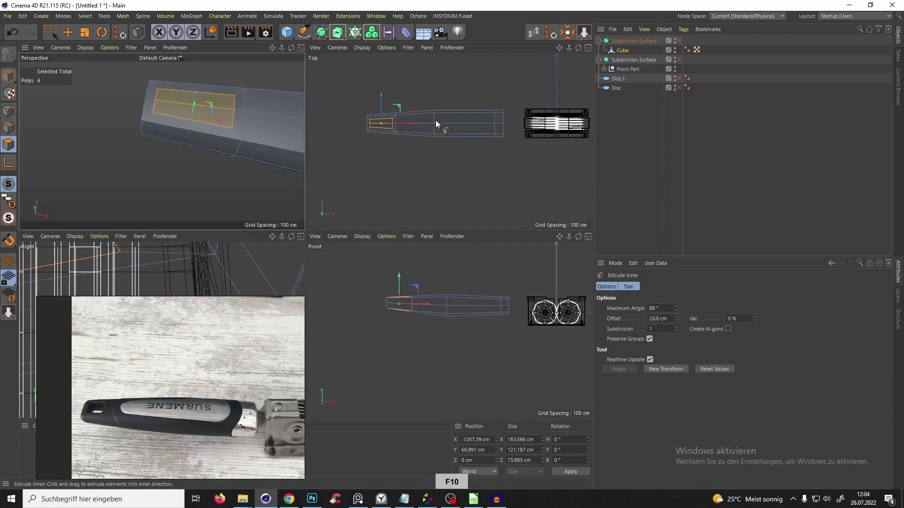
middle_click(436, 124)
scroll(490, 269, "up", 3)
scroll(372, 143, "up", 3)
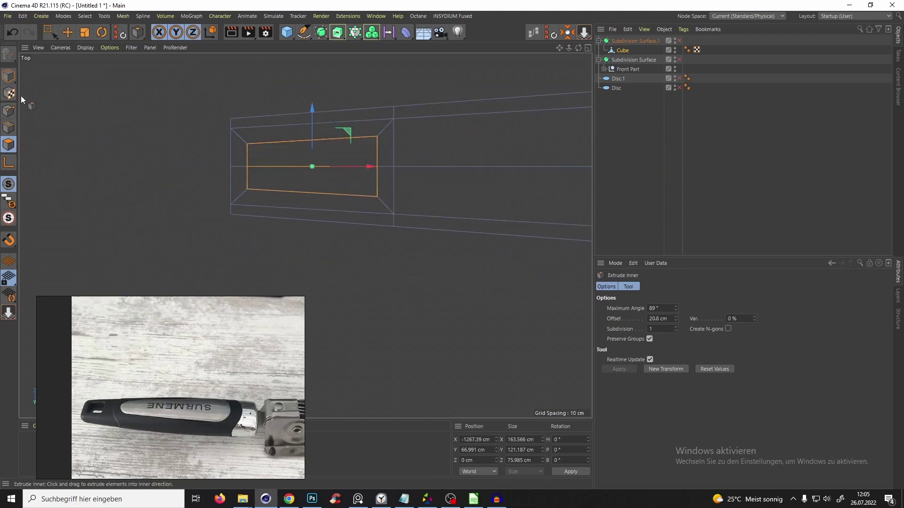
left_click(9, 111)
left_click(52, 35)
scroll(357, 143, "up", 2)
left_click_drag(375, 130, 389, 210)
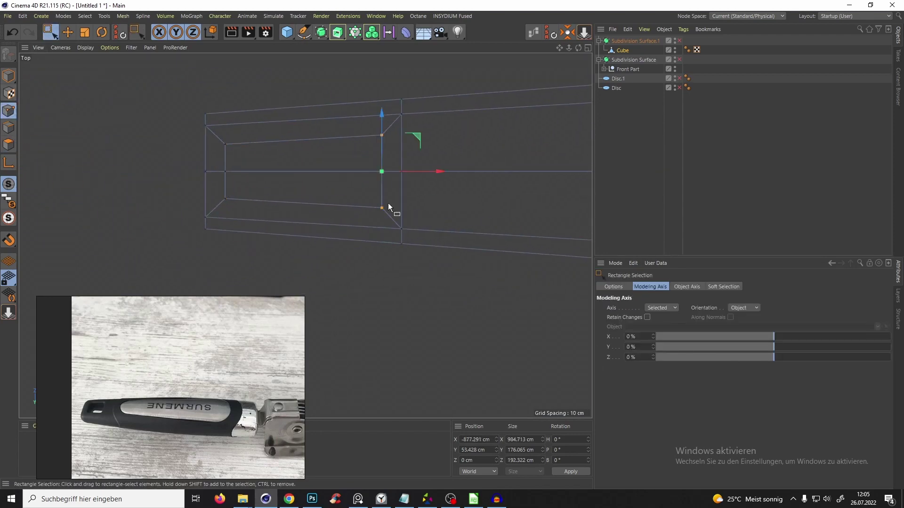
left_click_drag(400, 177, 332, 186)
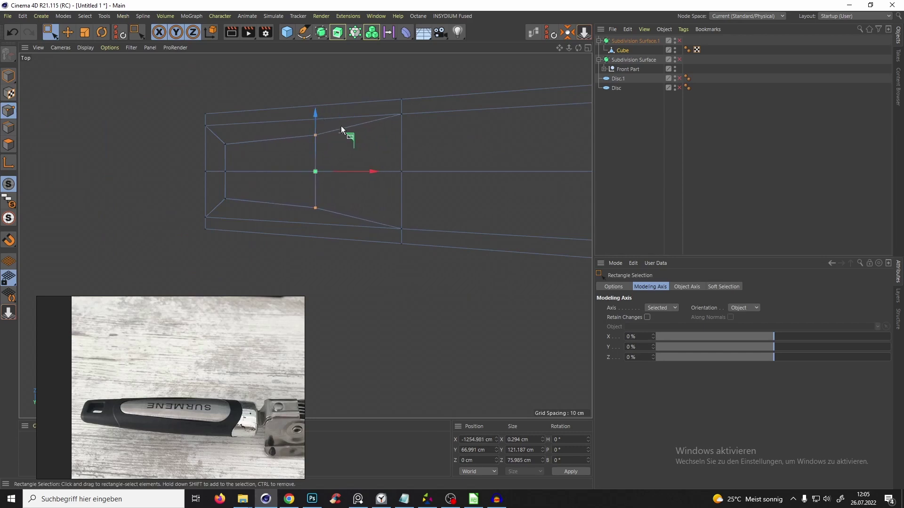
key("ctrl+z")
key("q")
left_click_drag(342, 131, 346, 135, "alt")
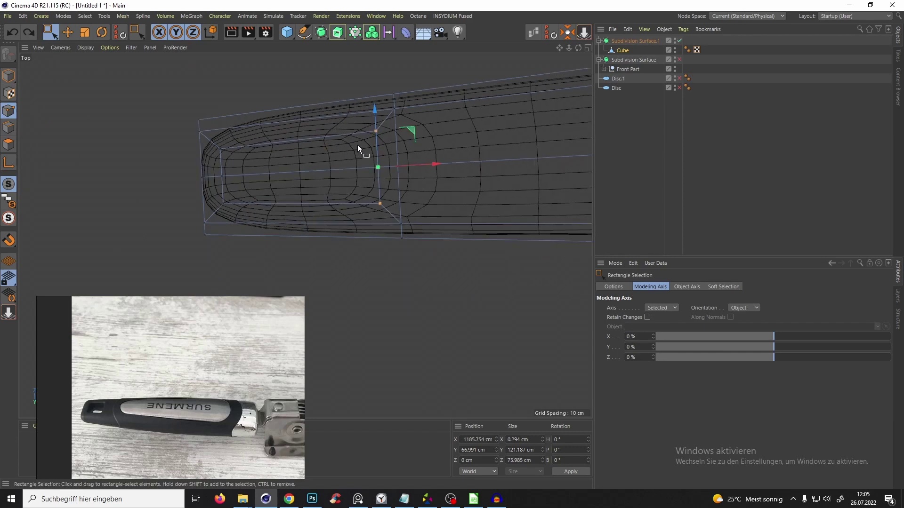
key("ctrl+z")
key("ctrl+z")
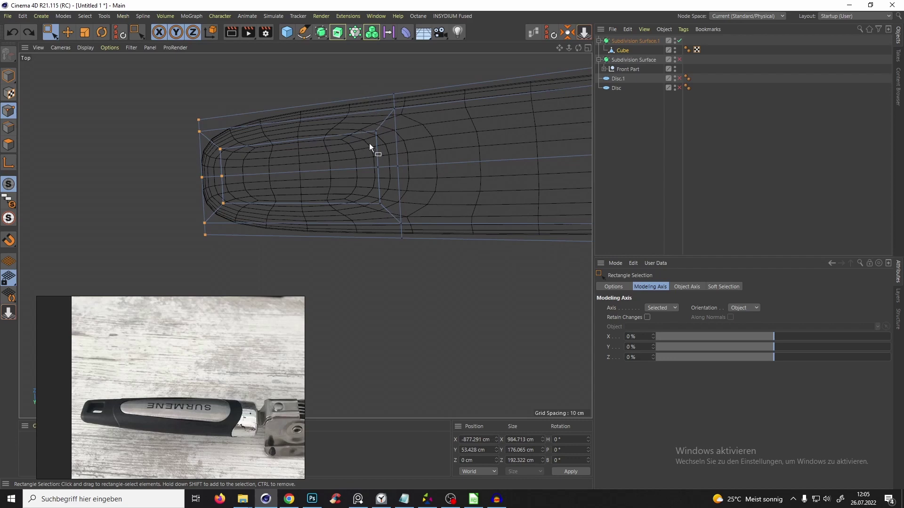
key("r")
left_click_drag(373, 81, 375, 80)
key("space")
right_click(426, 133)
left_click(428, 131)
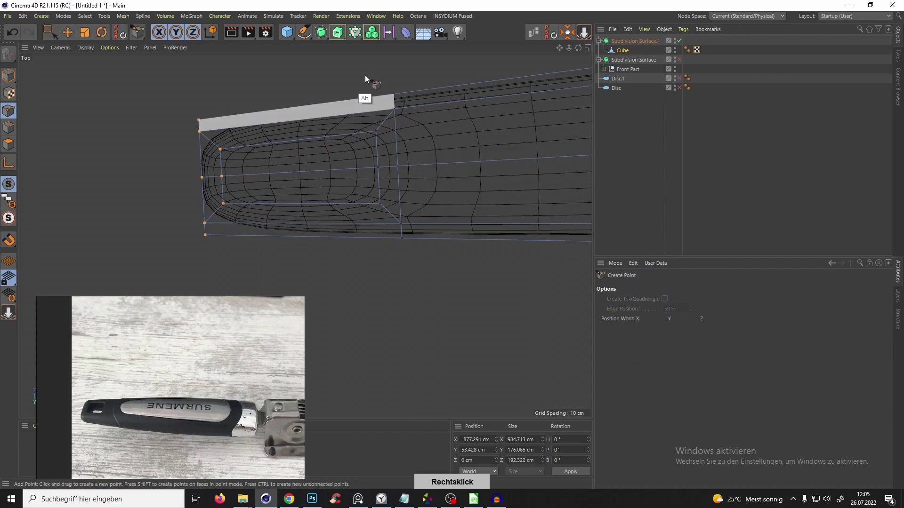
right_click(401, 82)
left_click(412, 83)
scroll(361, 79, "up", 5)
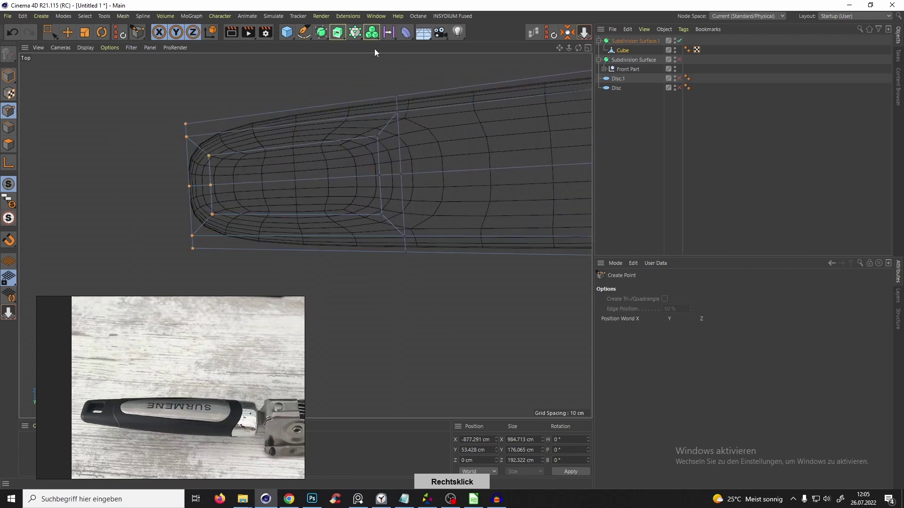
left_click_drag(393, 63, 380, 77, "alt")
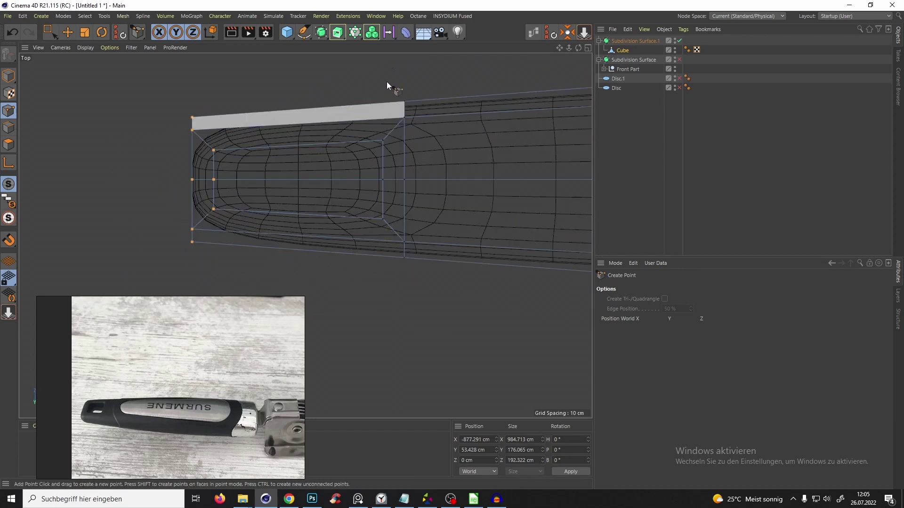
- Return to the perspective view, turn smoothing off and switch to edge mode
middle_click(338, 128)
middle_click(212, 143)
left_click_drag(212, 143, 414, 182, "alt")
key("q")
left_click(9, 130)
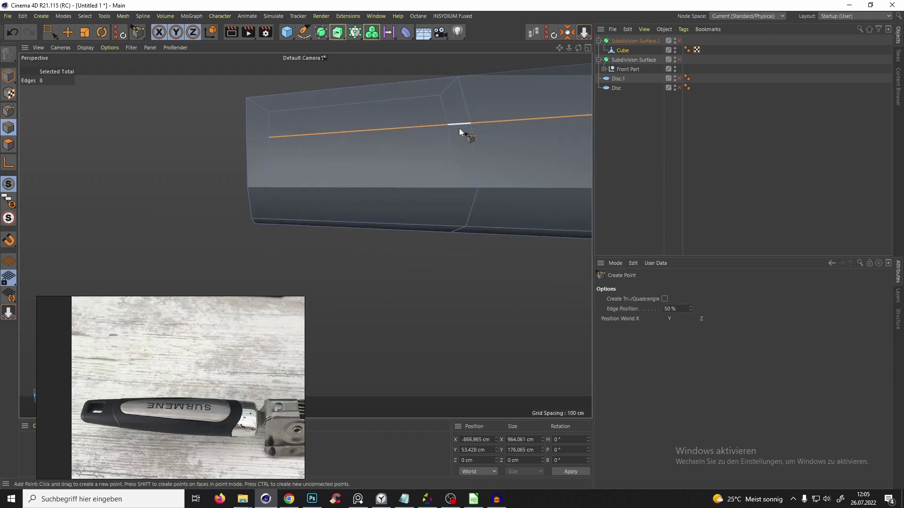
key("e")
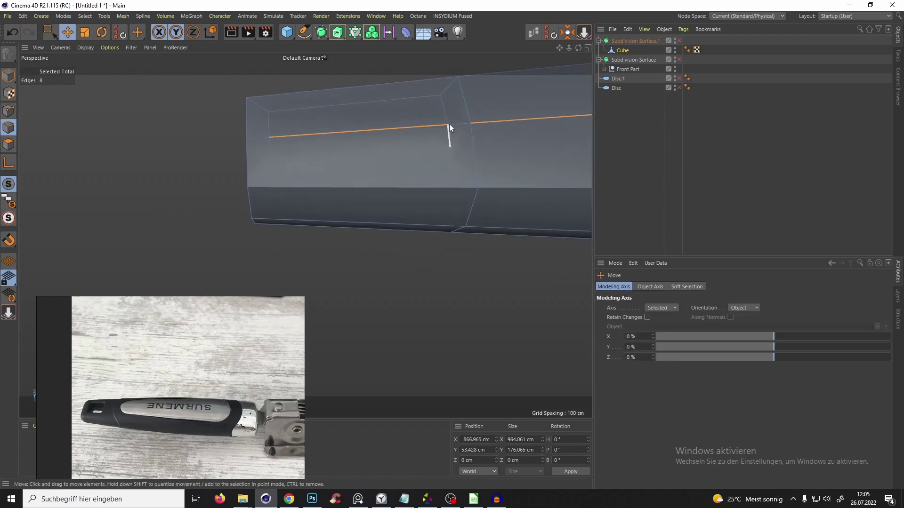
left_click(443, 111)
key("ctrl+z")
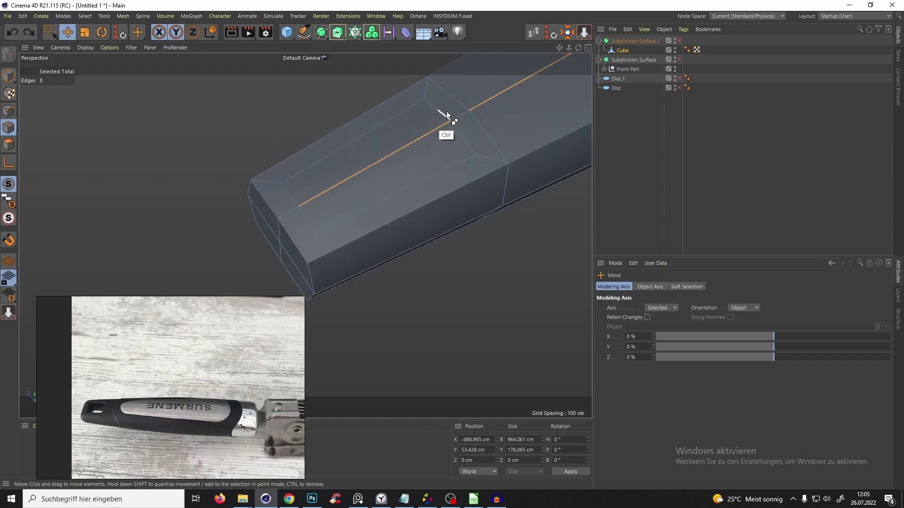
left_click(8, 111)
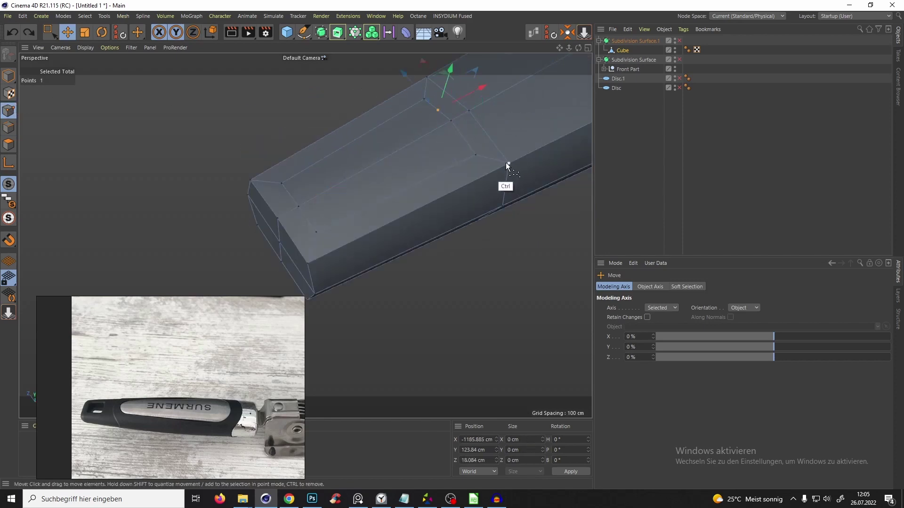
left_click_drag(415, 164, 394, 151, "alt")
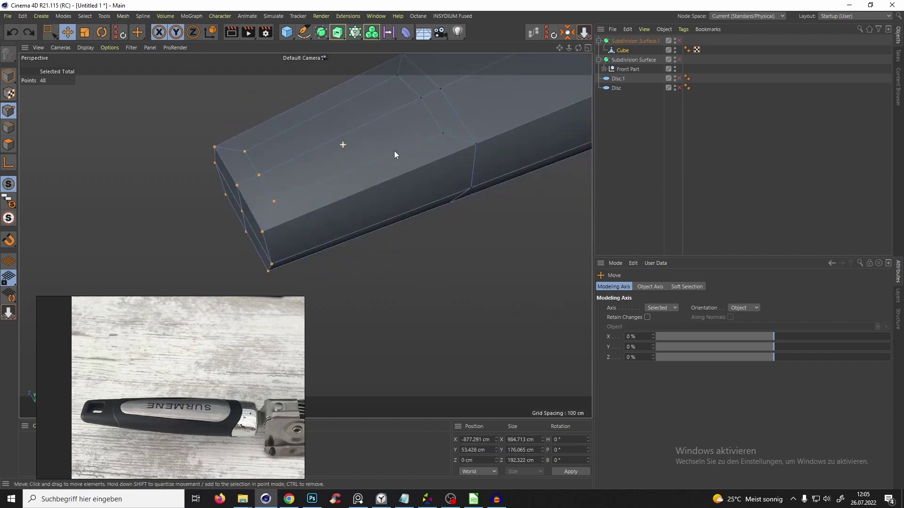
- Select the top inset's two front edges and slide them 79 cm toward the handle's rear end
left_click(8, 127)
left_click(419, 109)
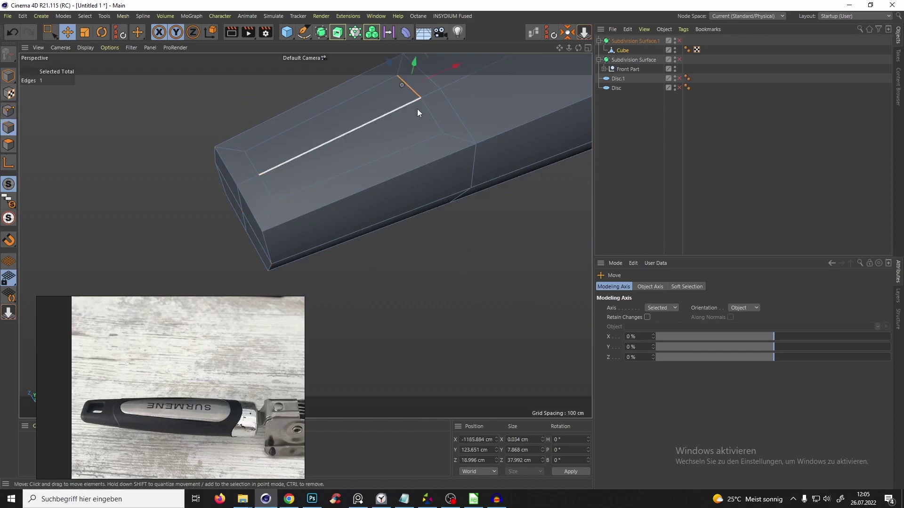
left_click(406, 86, "shift")
key("m")
key("o")
left_click_drag(526, 112, 158, 258)
- Select the underside inset's two front edges and slide them 80 cm toward the rear in the top view
left_click_drag(399, 137, 443, 242, "alt")
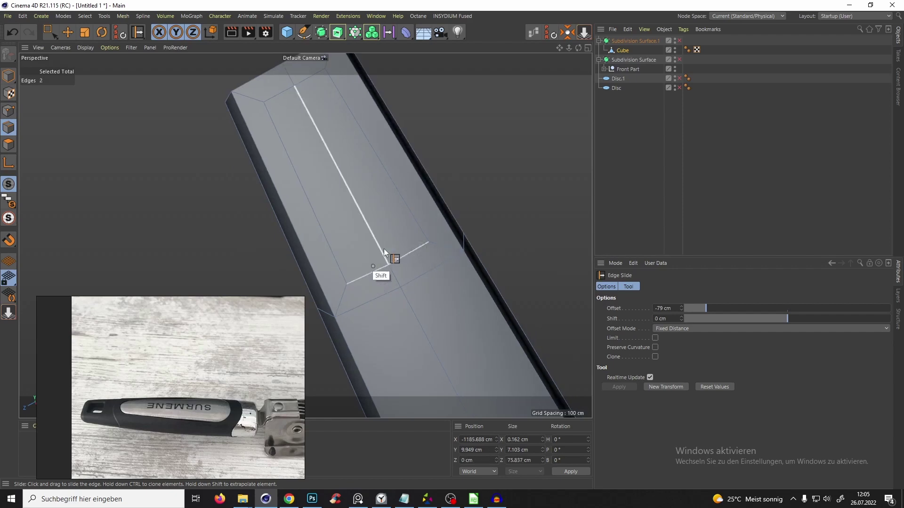
left_click_drag(383, 249, 303, 375, "alt")
key("F10")
middle_click(427, 113)
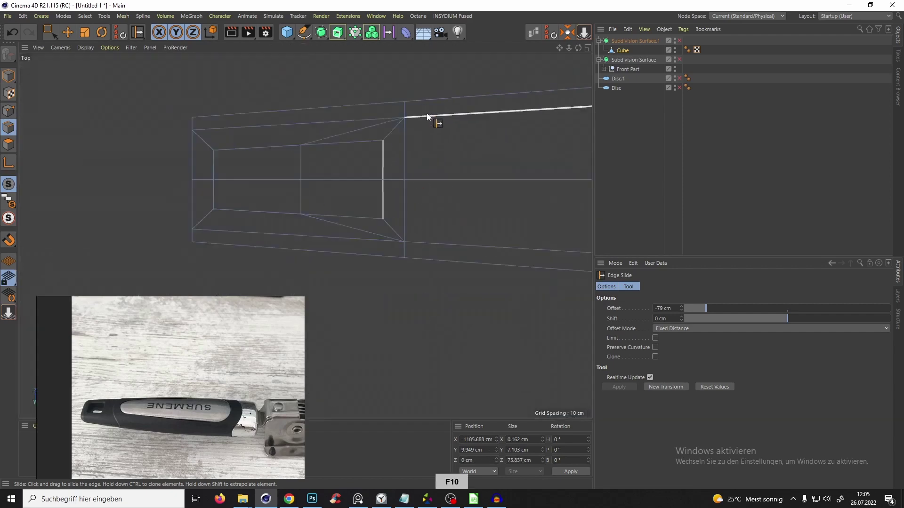
left_click_drag(281, 156, 257, 231)
key("F1")
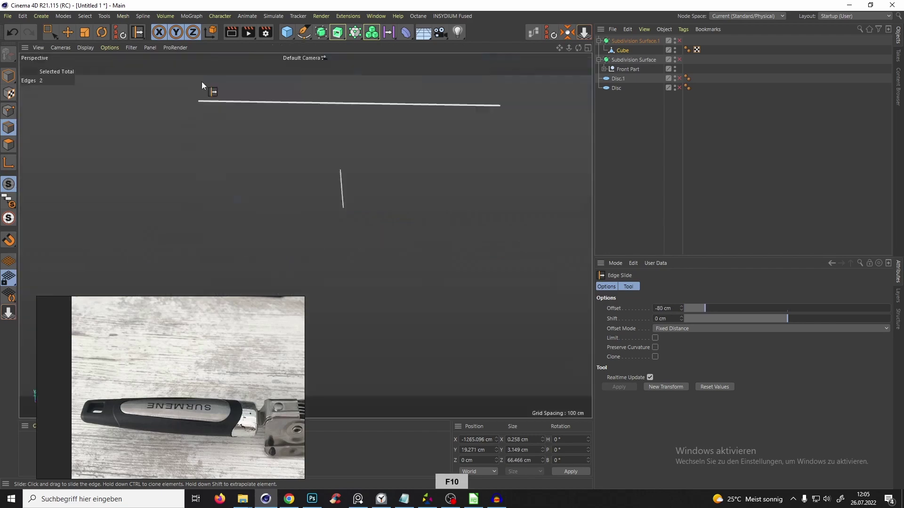
- Delete the inset polygons on the handle's top and underside to open the hanging hole
left_click_drag(202, 81, 351, 245, "alt")
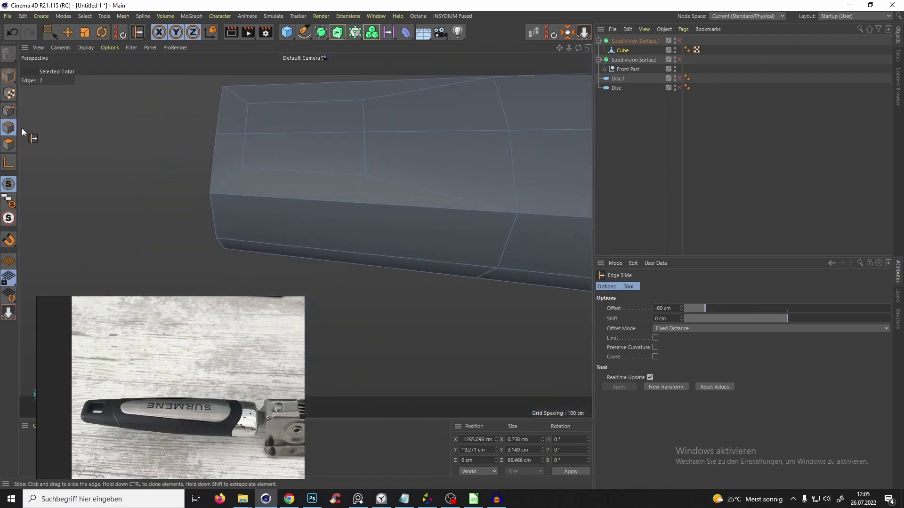
left_click(8, 145)
left_click(284, 138)
left_click_drag(285, 139, 374, 129, "alt")
key("Delete")
- In edge mode, select the complete border loops of the upper and lower hole openings
left_click_drag(290, 113, 296, 229, "alt")
key("e")
left_click(286, 120)
key("ctrl+a")
left_click(8, 127)
double_click(233, 106)
double_click(334, 205, "shift")
left_click_drag(306, 147, 318, 123, "alt")
- Connect the two hole borders with polygons using Stitch and Sew to form the hanging hole's inner walls
right_click(318, 131)
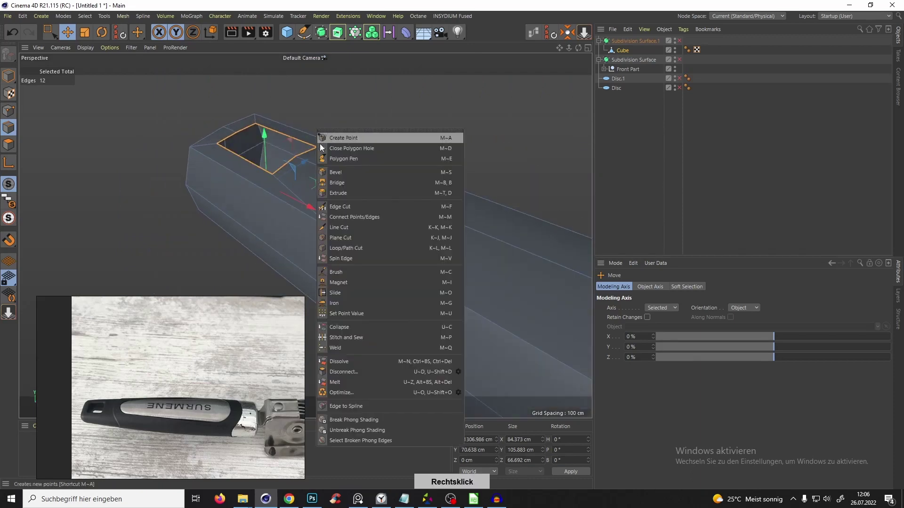
left_click(336, 338)
left_click_drag(259, 162, 171, 119, "alt")
key("q")
key("q")
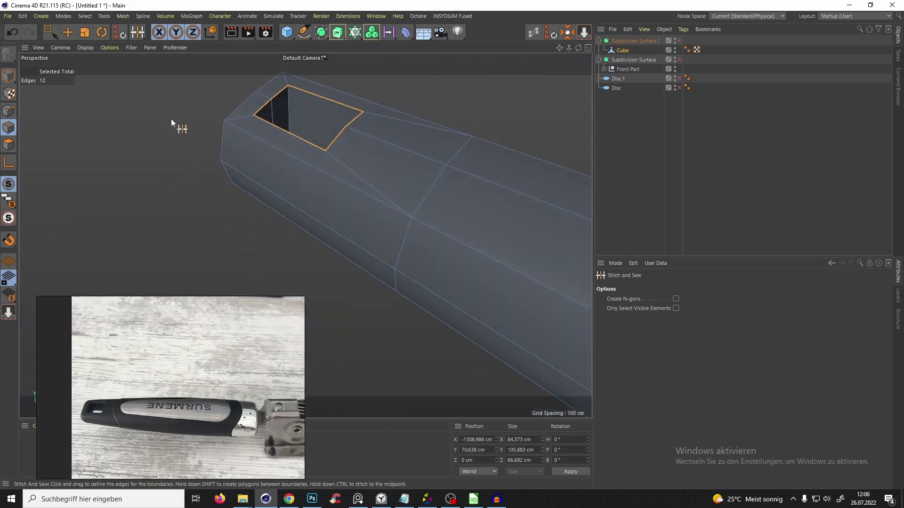
left_click(8, 111)
left_click_drag(229, 164, 267, 136, "alt")
key("m")
key("p")
key("e")
key("ctrl+shift+a")
- Cut edge loops around the hole's inner walls near both rims, at offsets of 87.441 % and 81.74 %
key("k")
key("l")
left_click(9, 128)
left_click(286, 160)
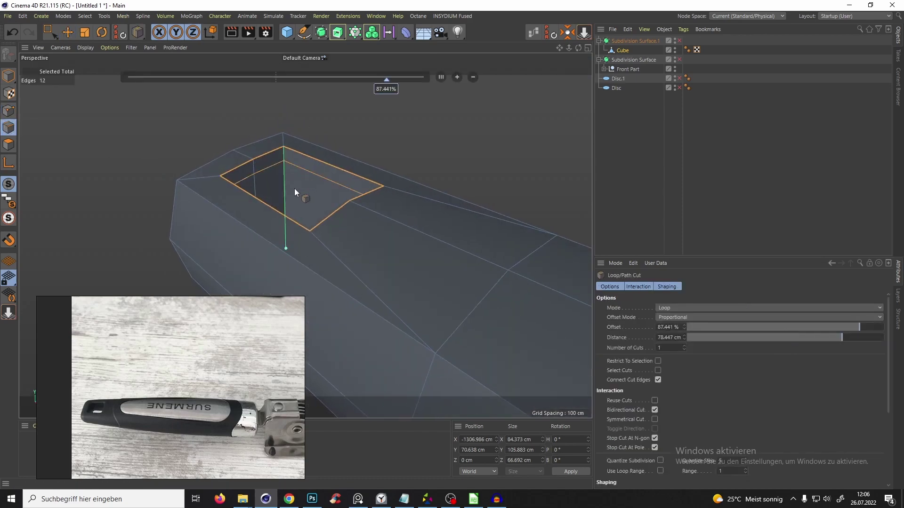
left_click_drag(295, 188, 286, 100, "alt")
left_click(289, 225)
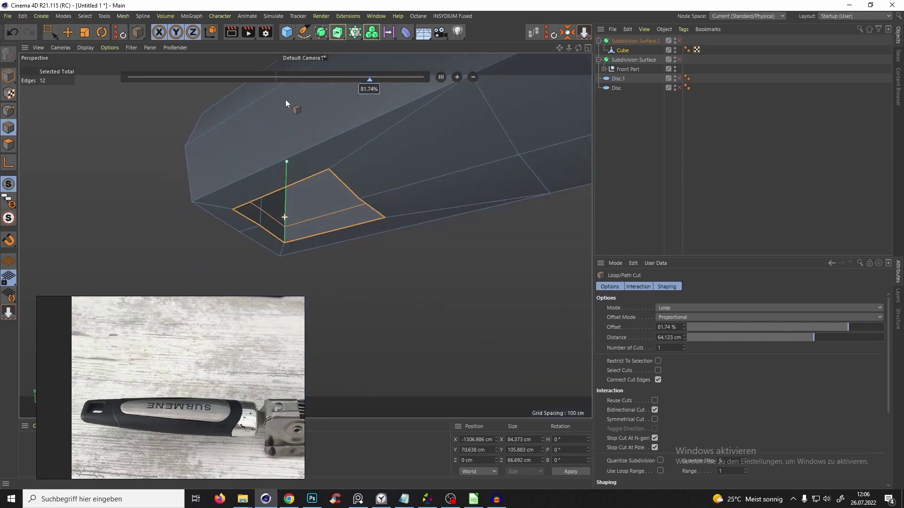
- Turn smoothing on, set the handle's Subdivision Editor level to 3, and examine the rounded hanging hole
key("q")
left_click_drag(292, 172, 646, 162, "alt")
key("q")
key("q")
left_click(647, 159)
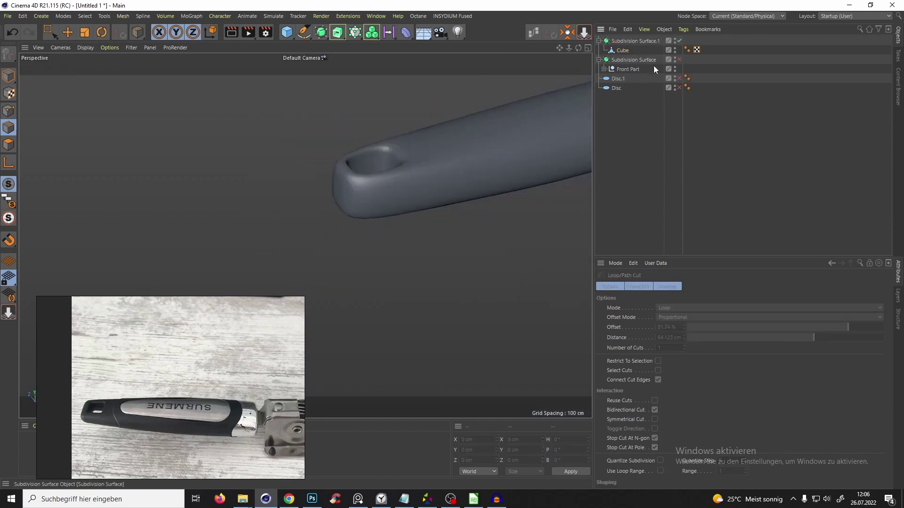
left_click(632, 41)
left_click(686, 316)
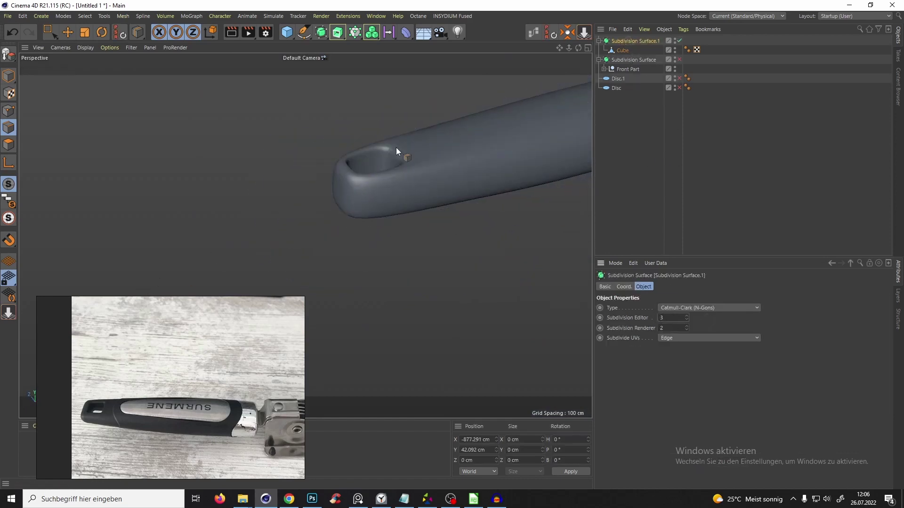
left_click_drag(397, 148, 419, 117, "alt")
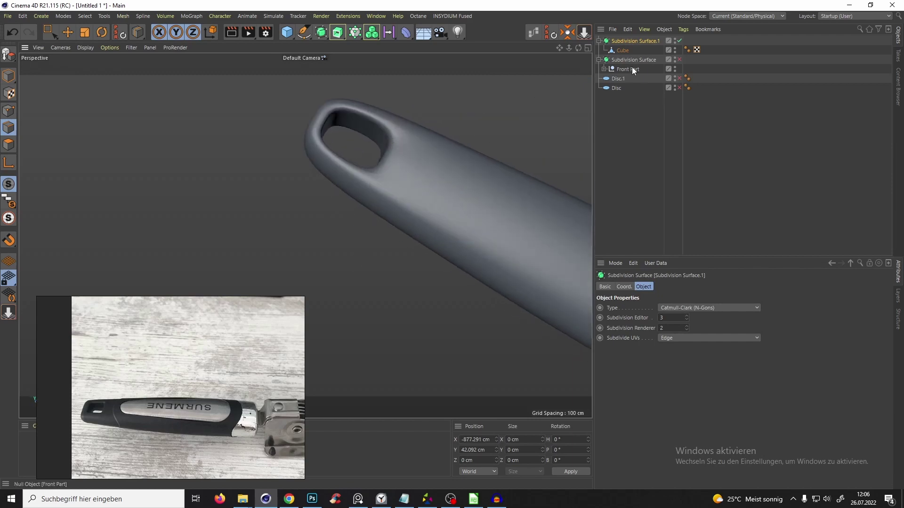
- Turn smoothing off on the handle mesh and select the edge loop around the hanging hole's upper opening
left_click(622, 50)
left_click_drag(350, 151, 267, 188, "alt")
key("q")
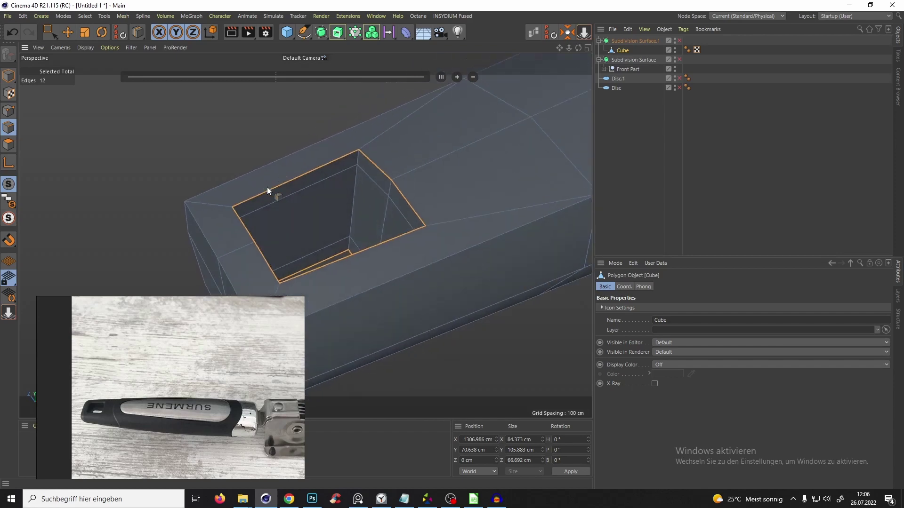
key("e")
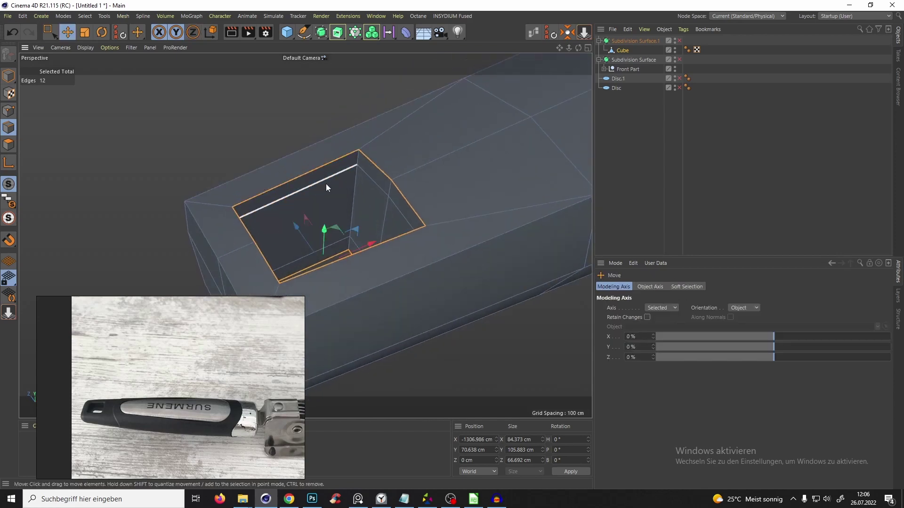
key("m")
key("o")
key("e")
double_click(299, 180)
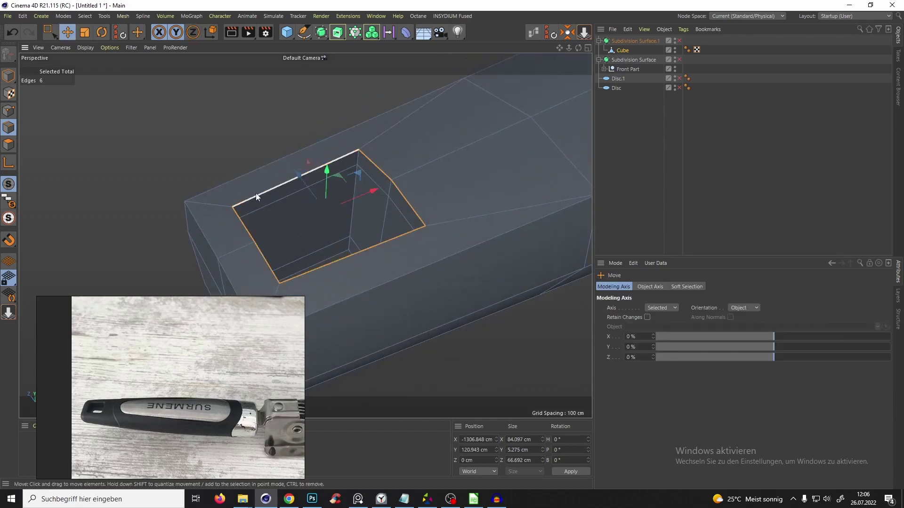
- Clone the upper opening's edge loop outward with Edge Slide at an offset of -13.6 cm, and preview the result with smoothing on
key("m")
key("o")
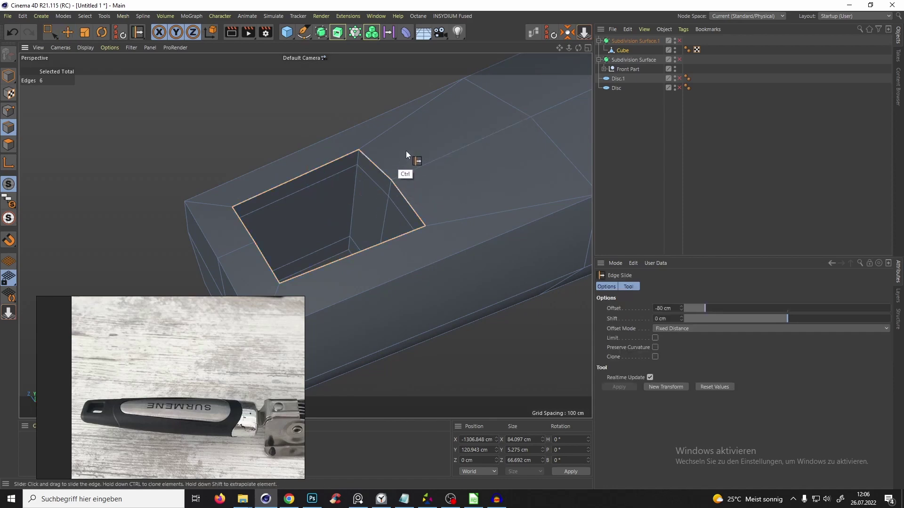
mouse_move(405, 151)
left_mouse_down("ctrl")
mouse_move(338, 207)
mouse_move(363, 268)
mouse_move(323, 84)
mouse_move(359, 191)
mouse_move(429, 136)
mouse_move(361, 157)
left_mouse_up("ctrl")
key("q")
left_click(667, 178)
scroll(345, 197, "down", 4)
- With smoothing off, select the edge loop around the hanging hole's lower opening on the handle's underside
left_click(623, 51)
key("e")
key("q")
left_click(360, 159)
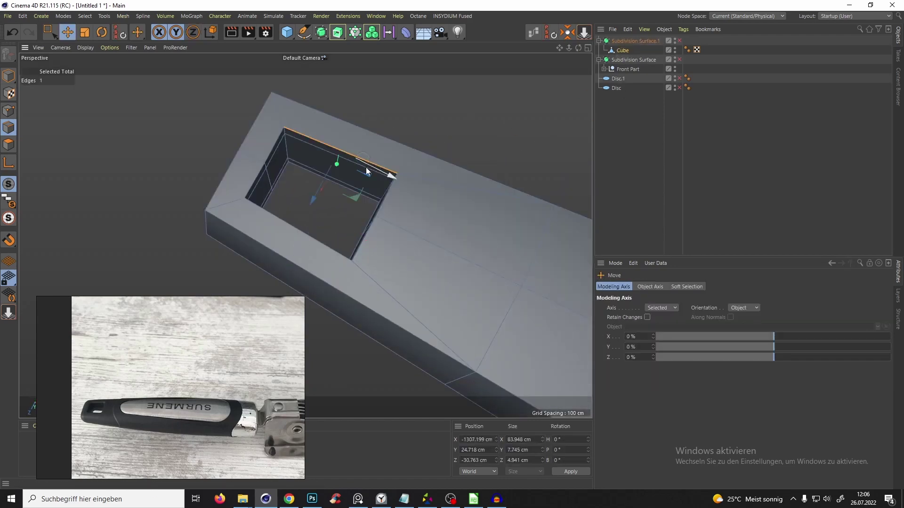
double_click(305, 131)
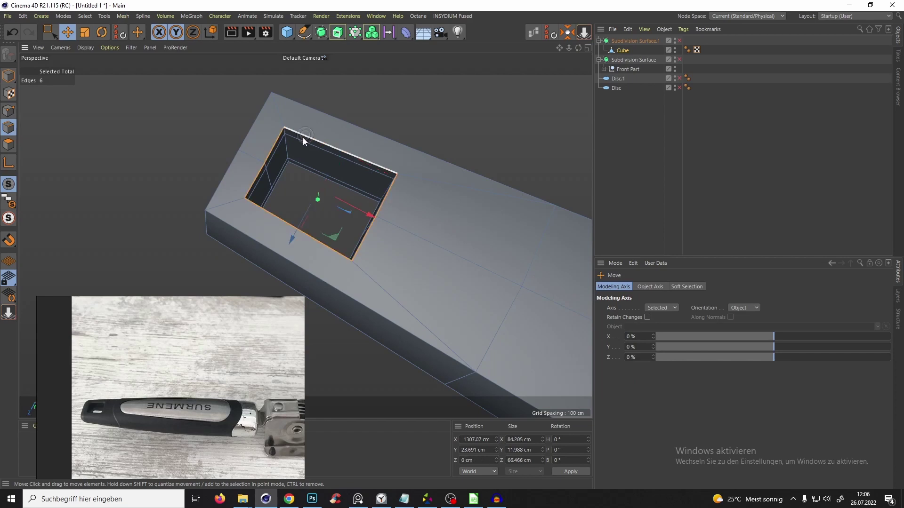
left_click_drag(303, 138, 412, 137, "alt")
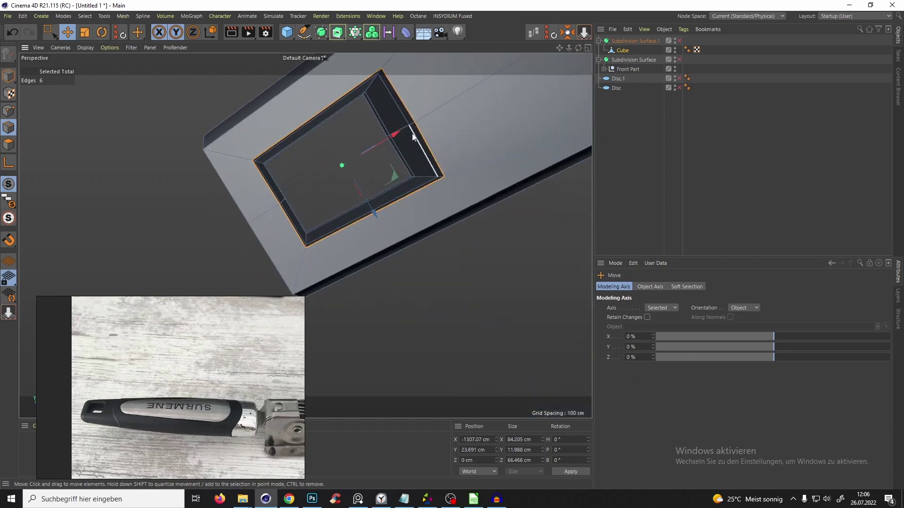
- Clone the lower opening's edge loop outward onto the underside with Edge Slide at an offset of -13.1 cm
key("m")
key("o")
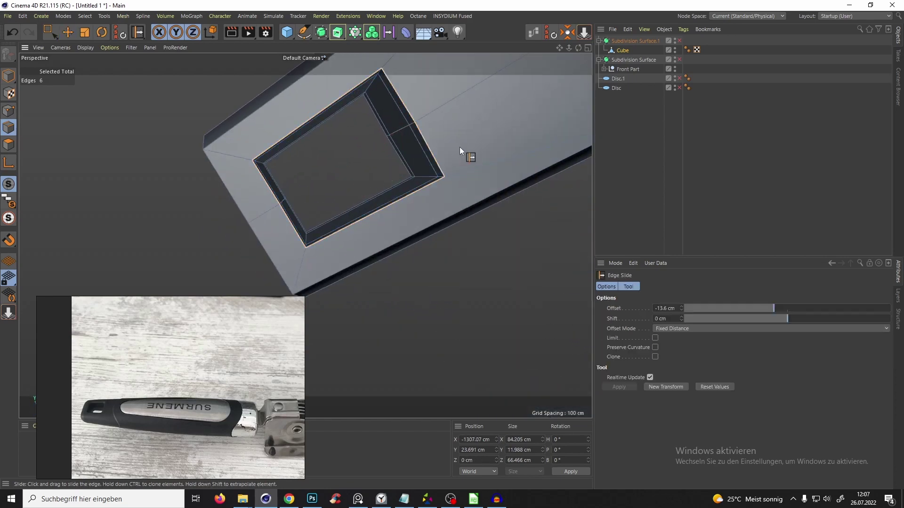
left_click_drag(401, 189, 397, 190, "ctrl")
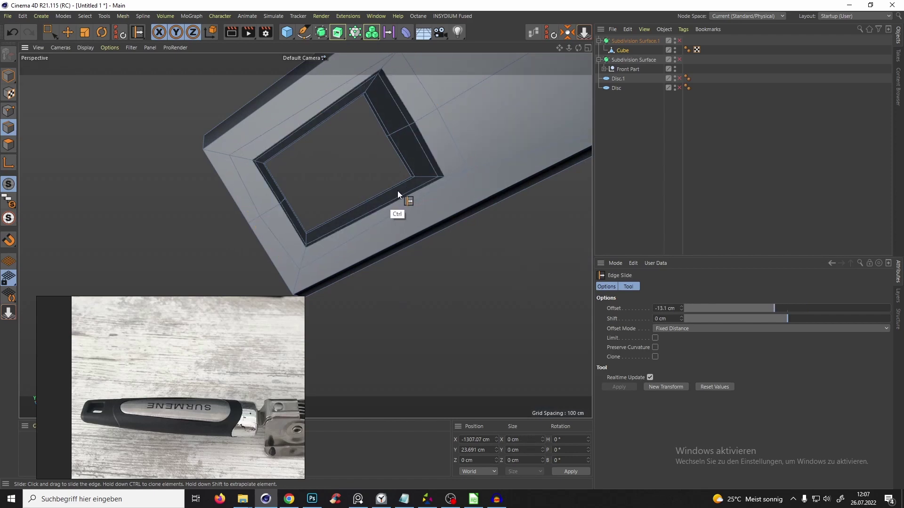
middle_click_drag(353, 230, 305, 235, "alt")
left_click_drag(371, 167, 375, 106, "alt")
right_click_drag(398, 178, 415, 191, "alt")
left_click_drag(415, 191, 423, 190, "alt")
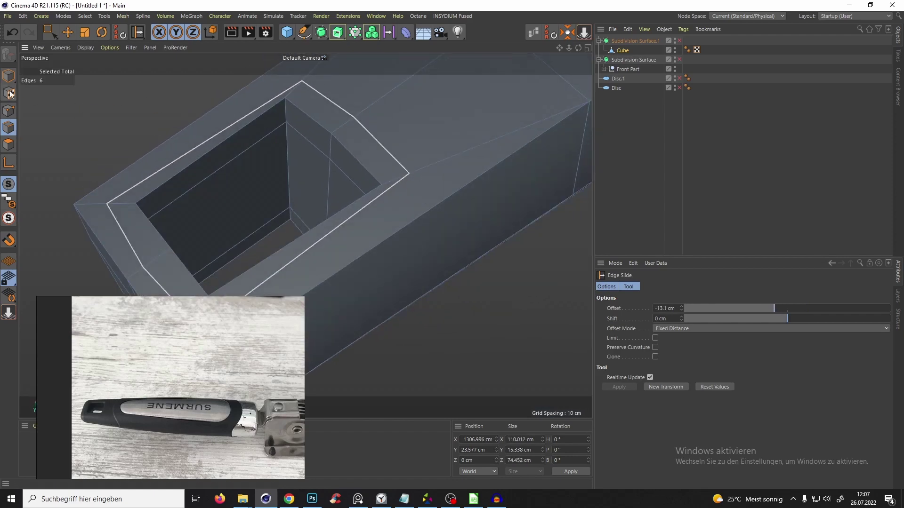
- In point mode, slide individual points of the new outer loop around the lower opening to even out its shape
left_click(9, 110)
left_click_drag(372, 171, 405, 190, "alt")
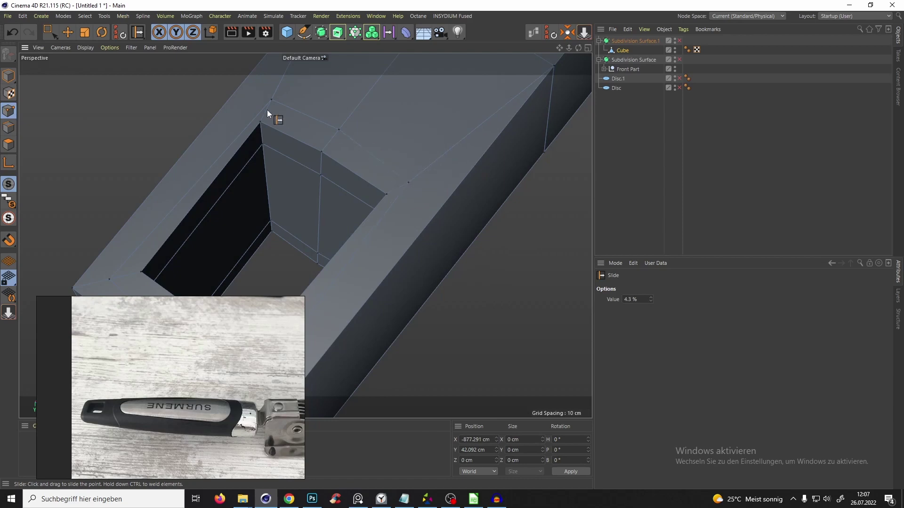
left_click_drag(267, 112, 367, 83, "alt")
left_click_drag(376, 153, 368, 152)
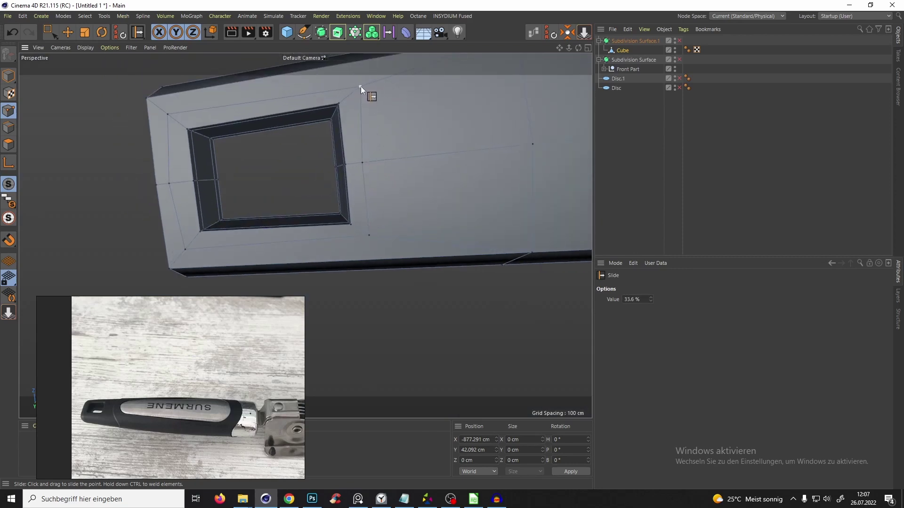
left_click_drag(361, 87, 357, 87)
left_click_drag(170, 184, 293, 197)
- Turn smoothing on and compare the rounded hole with the reference photo showing the whole handle from above
key("q")
left_click_drag(305, 236, 338, 175, "alt")
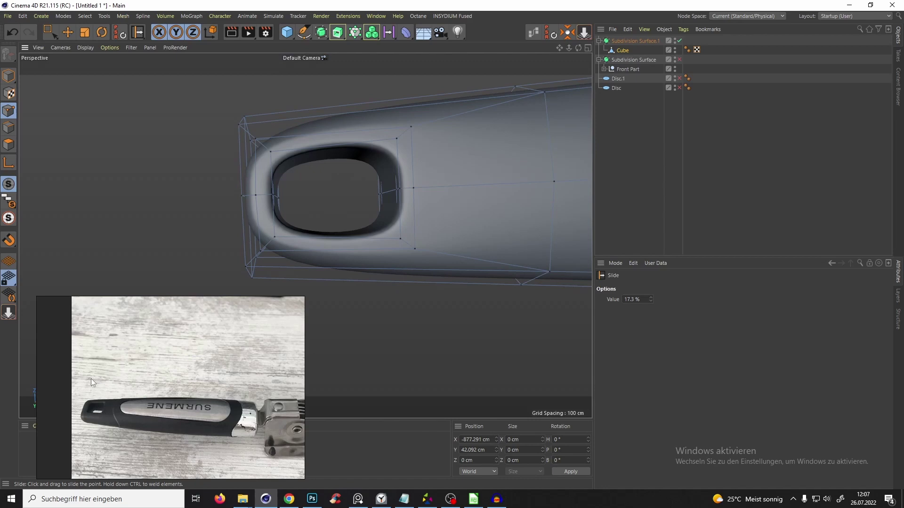
scroll(91, 378, "down", 3)
scroll(199, 368, "up", 6)
middle_click_drag(200, 368, 248, 369)
scroll(246, 360, "down", 2)
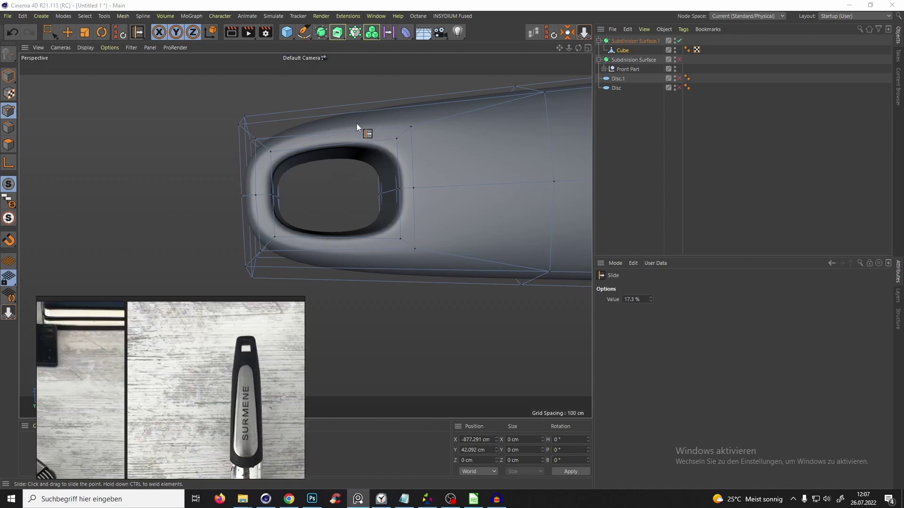
- In edge mode, add loop cuts across both long sides of the hanging hole, near its rear and front ends
left_click(622, 50)
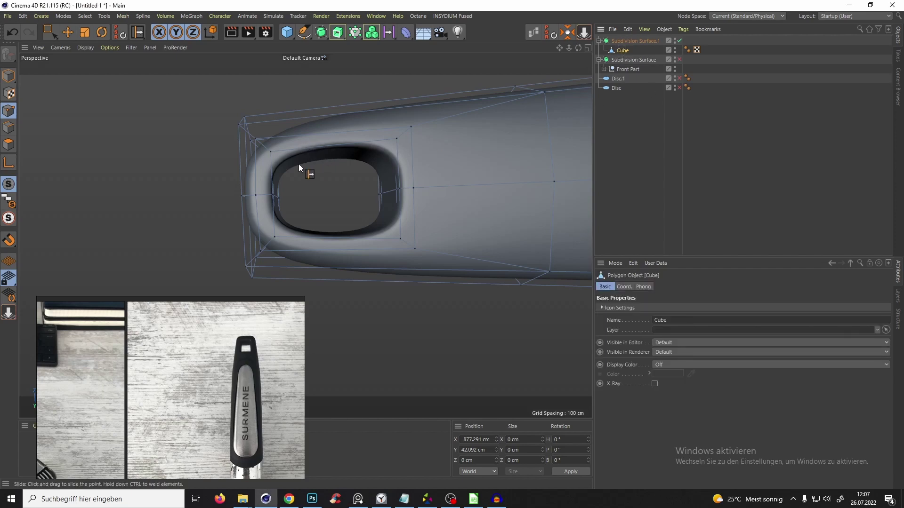
left_click(9, 127)
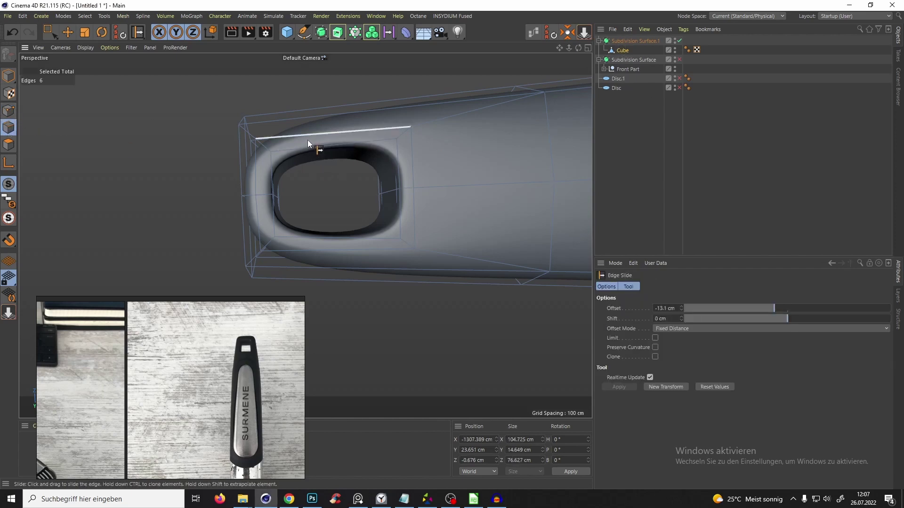
key("k")
key("l")
key("q")
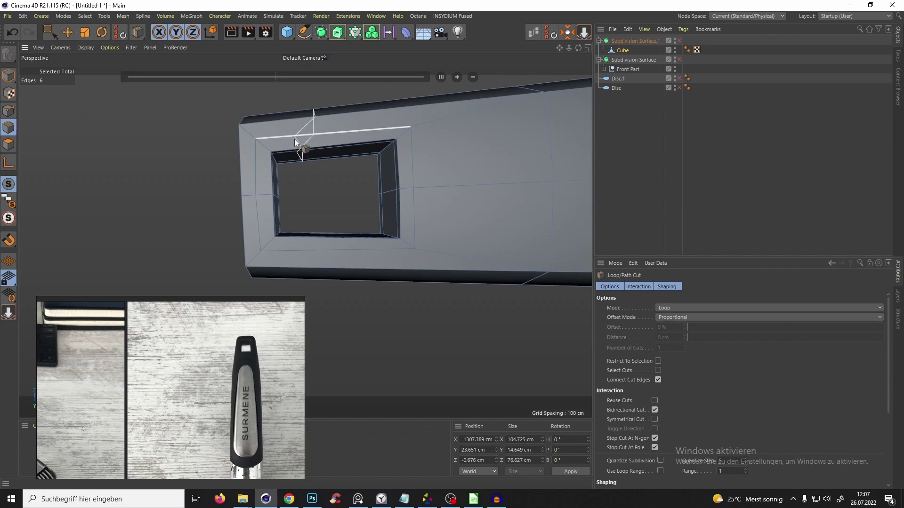
left_click(299, 237)
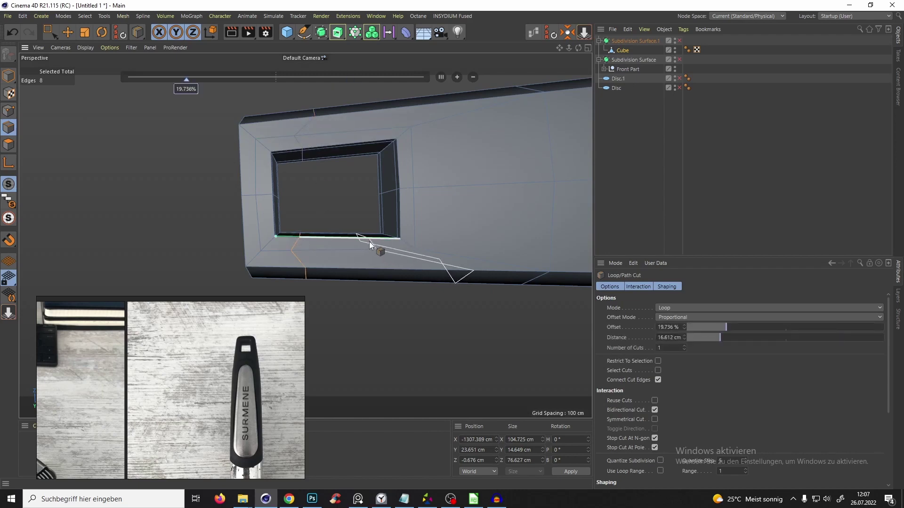
left_click(371, 240)
left_click(416, 107)
- Turn smoothing on, examine the whole handle from several angles, and check the silver collar near the sharpener head in the reference photo
key("q")
left_click(638, 182)
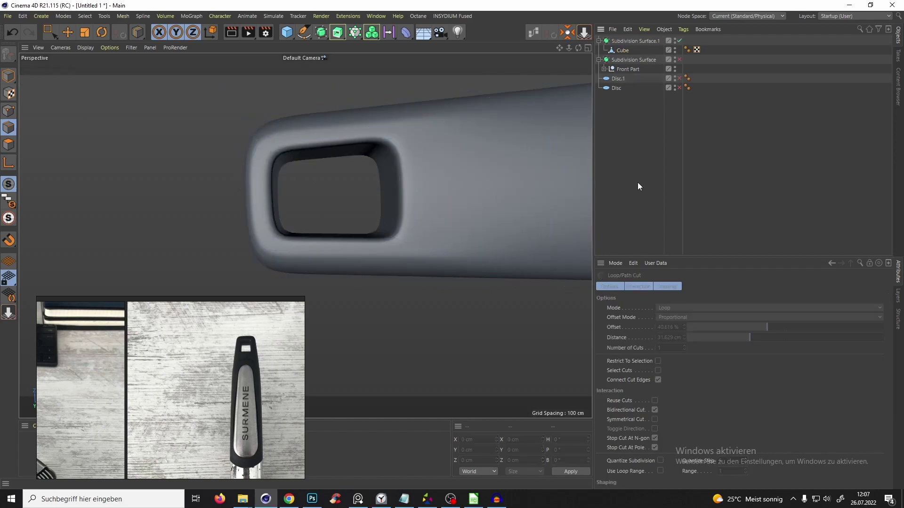
scroll(440, 218, "down", 5)
left_click_drag(439, 217, 383, 267, "alt")
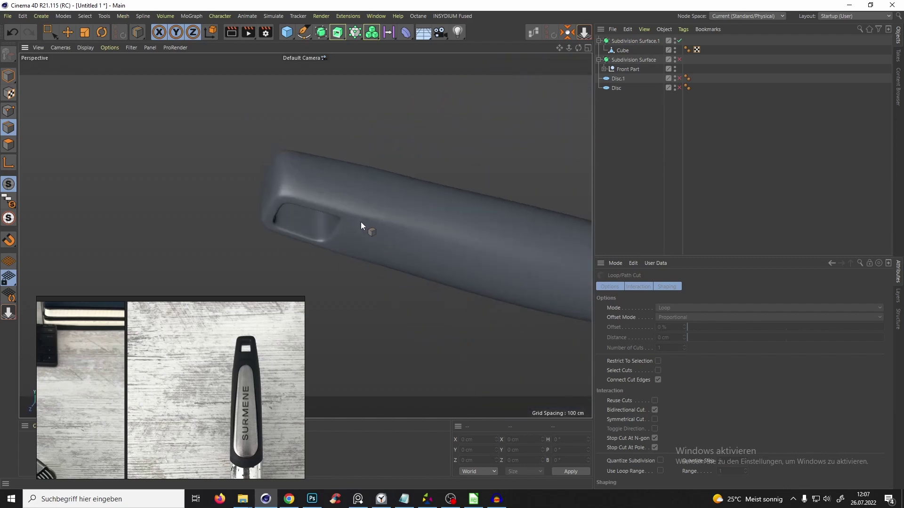
mouse_move(360, 221)
left_mouse_down("alt")
mouse_move(336, 188)
mouse_move(411, 208)
mouse_move(376, 180)
mouse_move(361, 196)
mouse_move(382, 198)
mouse_move(394, 300)
mouse_move(377, 199)
mouse_move(372, 224)
left_mouse_up("alt")
scroll(393, 201, "down", 5)
scroll(376, 185, "up", 4)
scroll(372, 204, "down", 2)
scroll(379, 201, "up", 2)
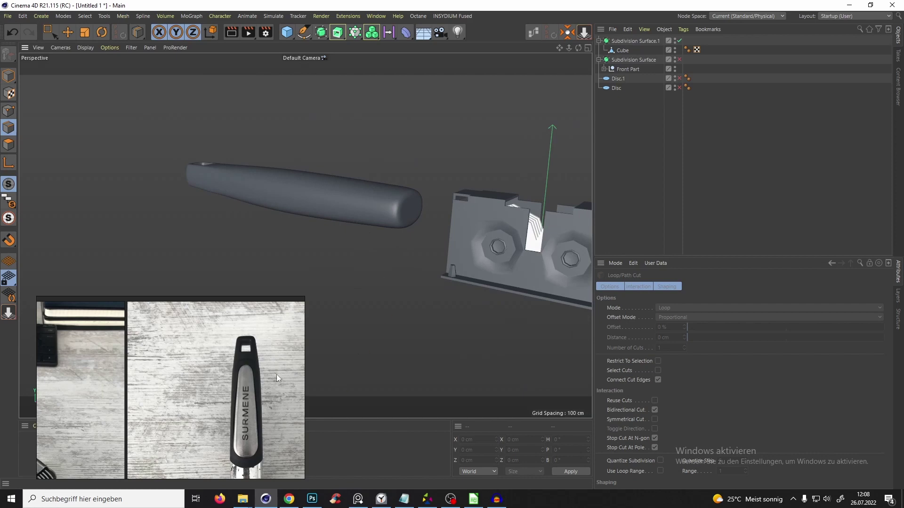
scroll(317, 394, "down", 3)
middle_click_drag(247, 408, 386, 357)
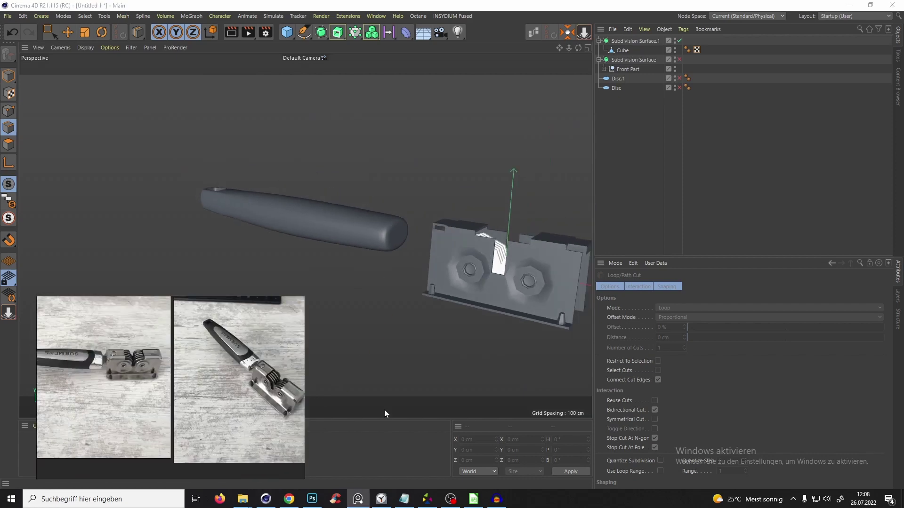
scroll(241, 415, "up", 6)
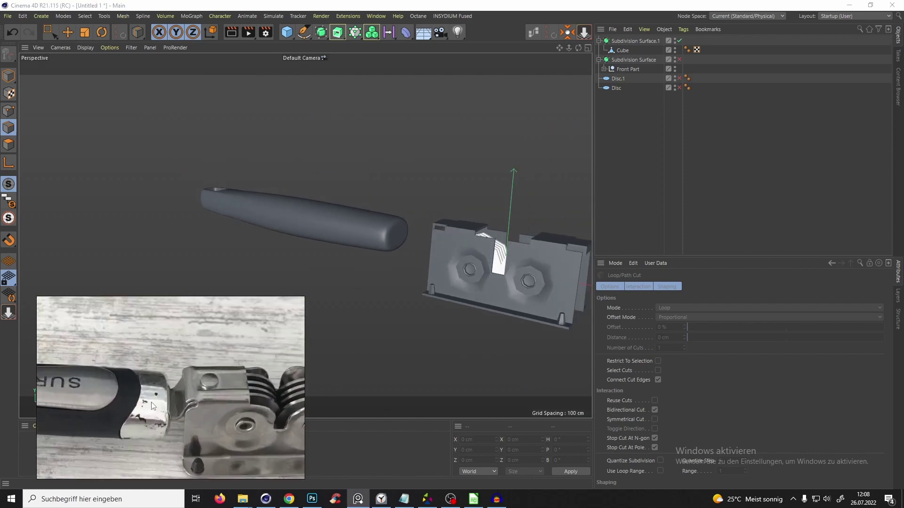
- With smoothing off, cut an edge loop around the handle near its front end at an offset of 22.559 %
left_click(622, 52)
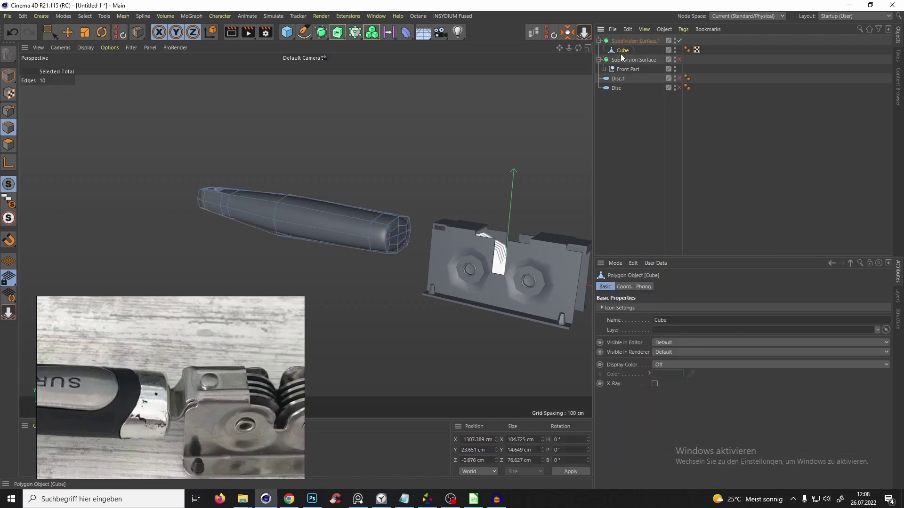
scroll(364, 200, "up", 8)
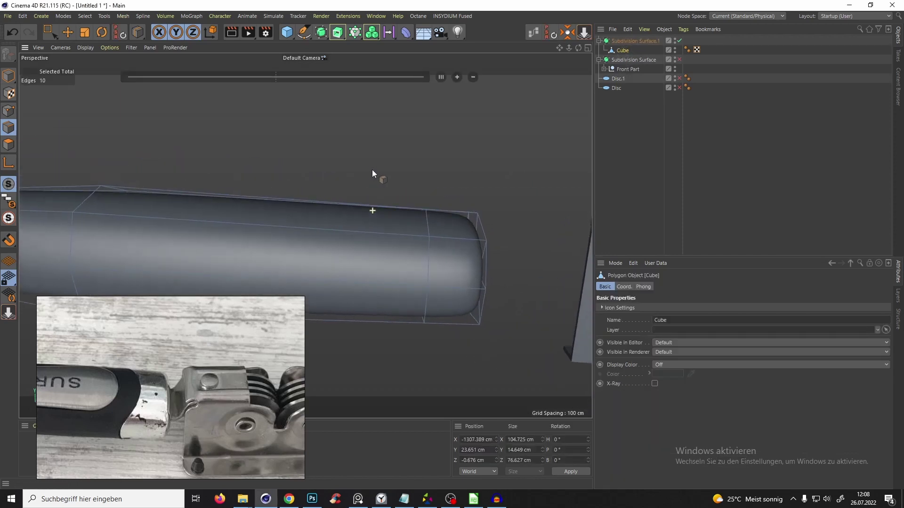
left_click_drag(372, 169, 353, 205, "alt")
left_click_drag(347, 247, 353, 216, "alt")
left_click(354, 249)
- In point mode, select the new loop's middle points on both sides of the handle and move them back to X -580.635 cm
left_click(9, 111)
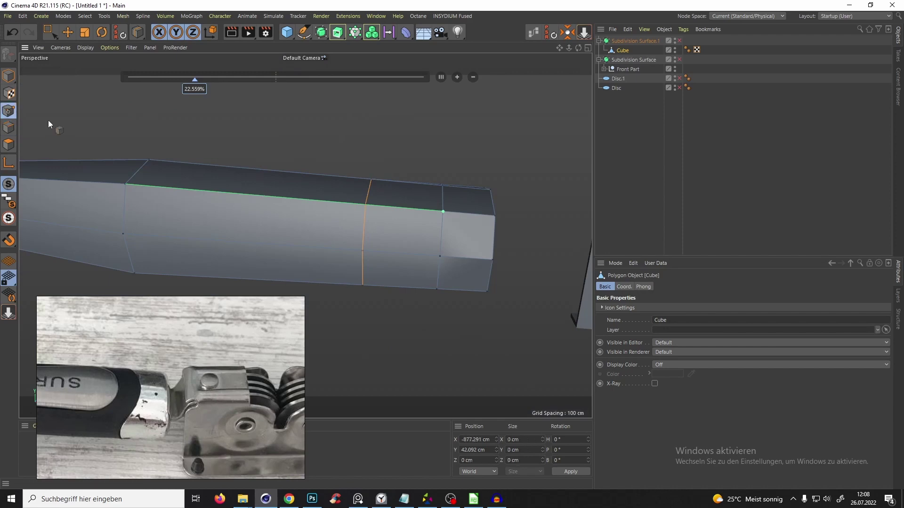
key("e")
left_click(361, 248)
left_click_drag(365, 245, 176, 288, "alt")
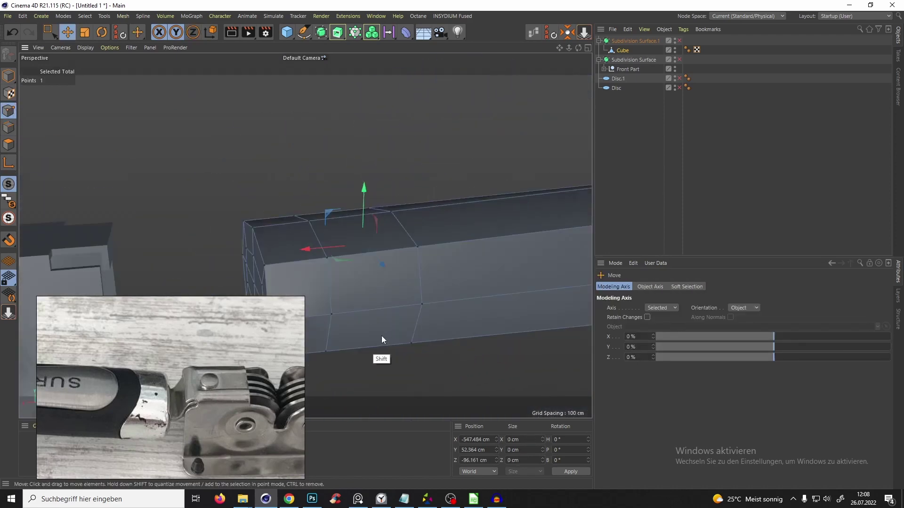
left_click(421, 303, "shift")
left_click_drag(421, 304, 376, 197, "alt")
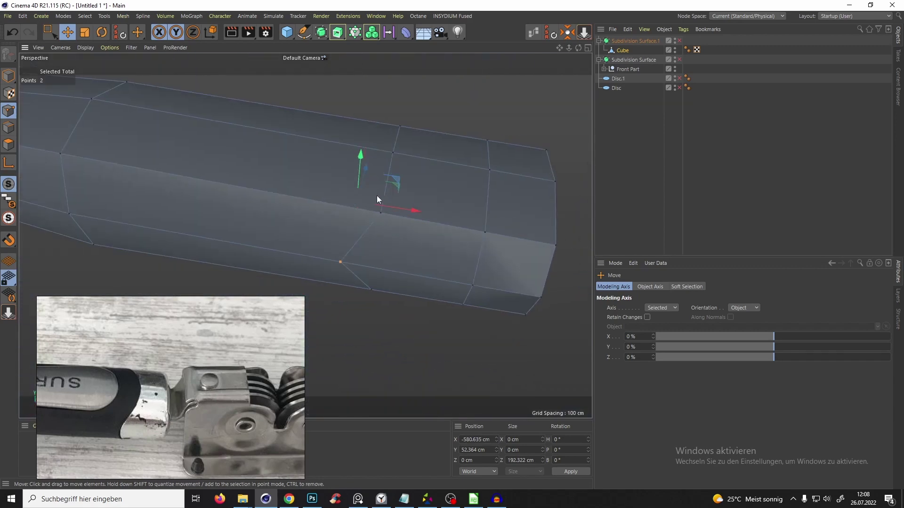
- Select the new loop's middle points on the handle's top and underside and move them forward to X -529.138 cm
left_click_drag(396, 152, 404, 122, "alt")
left_click(394, 224)
left_click(400, 228, "shift")
scroll(384, 258, "down", 8)
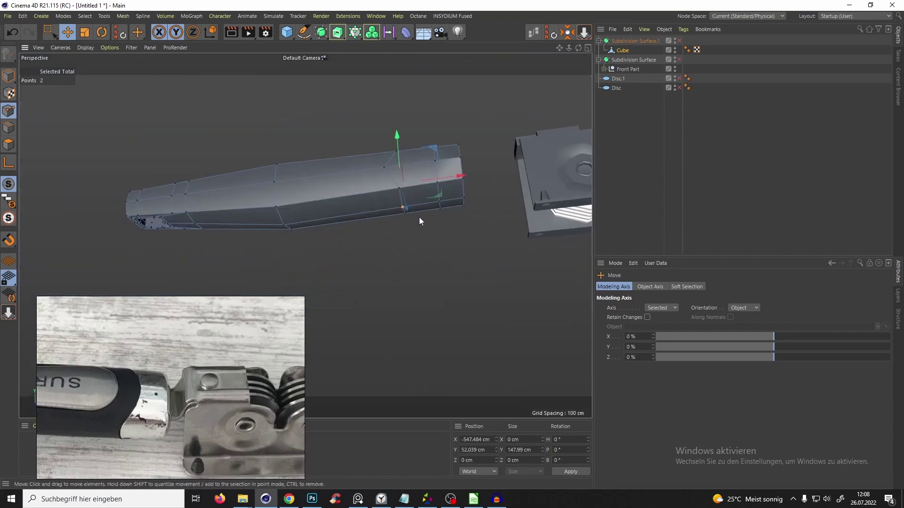
left_click_drag(439, 177, 444, 175)
left_click_drag(426, 264, 425, 151, "alt")
scroll(425, 151, "up", 5)
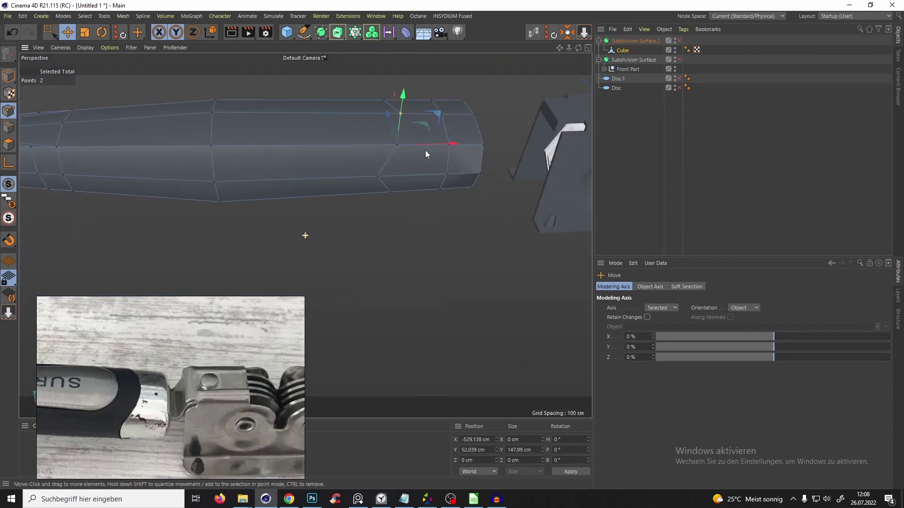
- In edge mode, select the complete zigzag edge loop around the front of the handle
left_click_drag(381, 175, 394, 137, "alt")
scroll(400, 139, "up", 3)
left_click(9, 127)
double_click(385, 166)
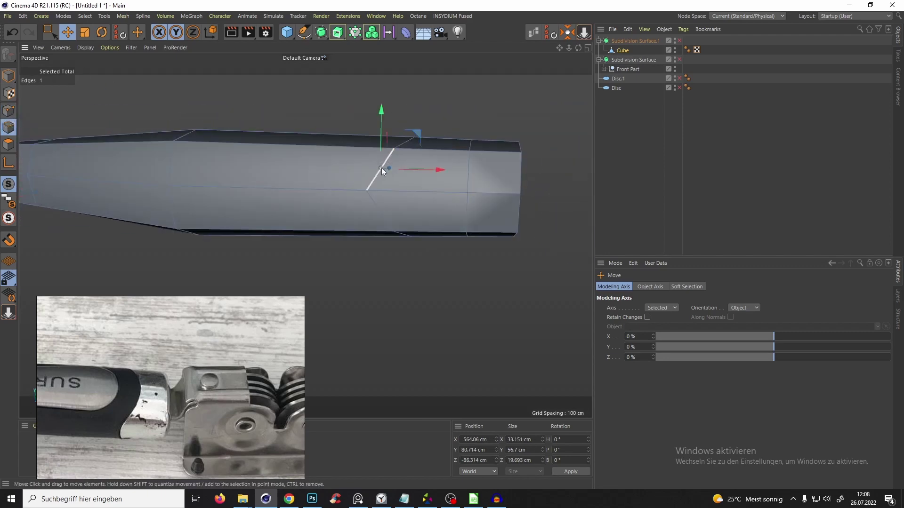
left_click_drag(379, 168, 358, 145, "alt")
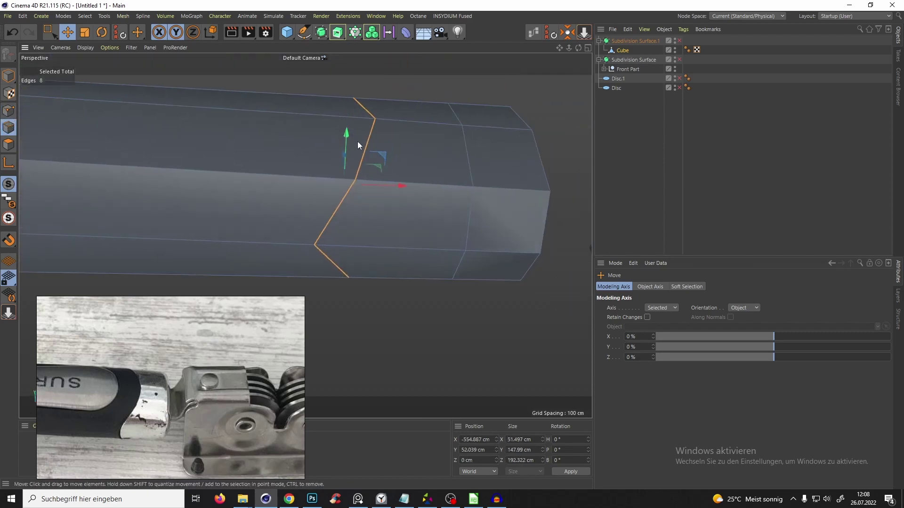
- Clone the zigzag edge loop with Edge Slide at an offset of 1.1 cm to form a narrow band around the handle
key("m")
key("o")
scroll(340, 212, "up", 3)
left_click_drag(338, 200, 346, 234, "alt")
scroll(336, 211, "up", 1)
scroll(367, 158, "up", 3)
mouse_move(368, 156)
left_mouse_down("alt")
mouse_move(397, 119)
mouse_move(283, 155)
mouse_move(343, 195)
mouse_move(363, 162)
mouse_move(436, 94)
left_mouse_up("alt")
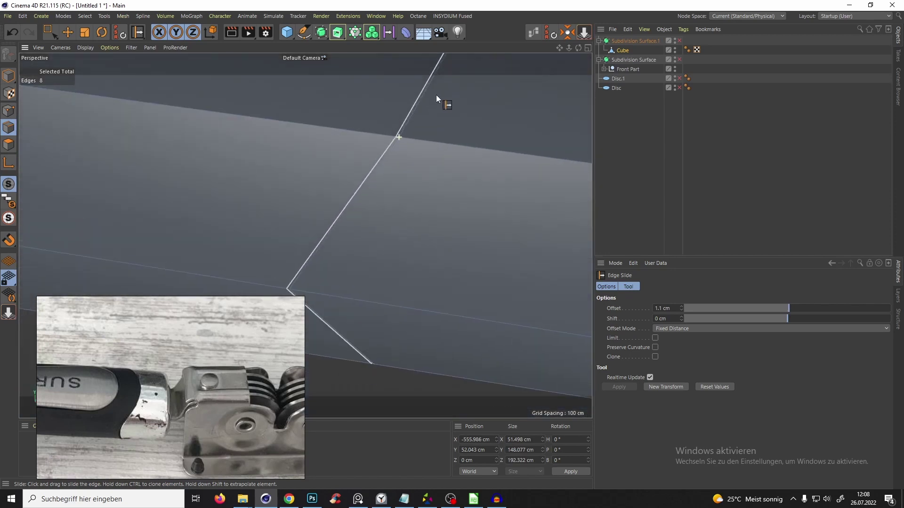
- In polygon mode, loop-select the narrow zigzag band around the handle's front and delete its polygons
left_click(8, 145)
left_click_drag(38, 133, 356, 166, "alt")
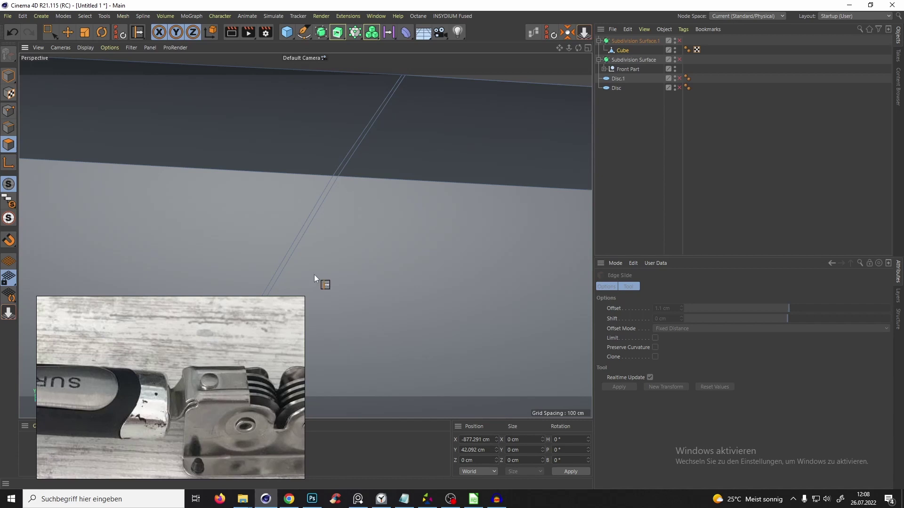
key("u")
key("l")
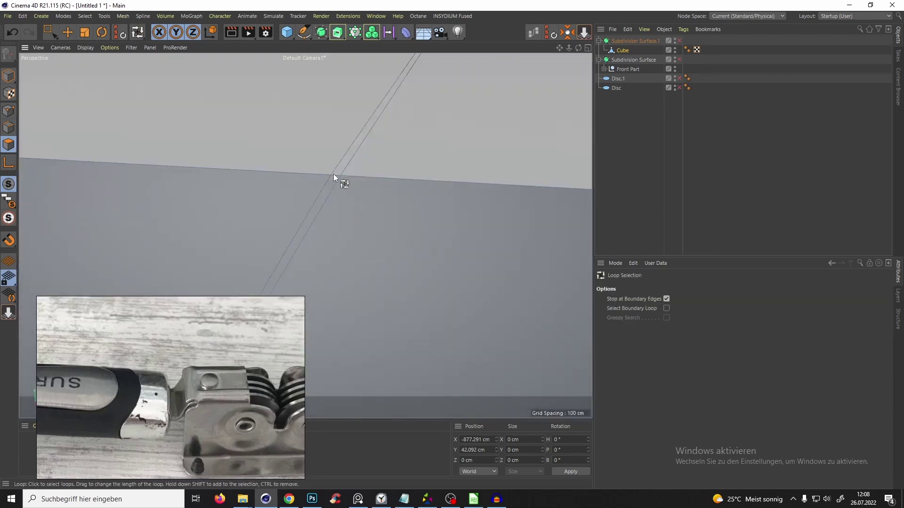
left_click(335, 176)
scroll(287, 231, "down", 4)
scroll(335, 186, "up", 4)
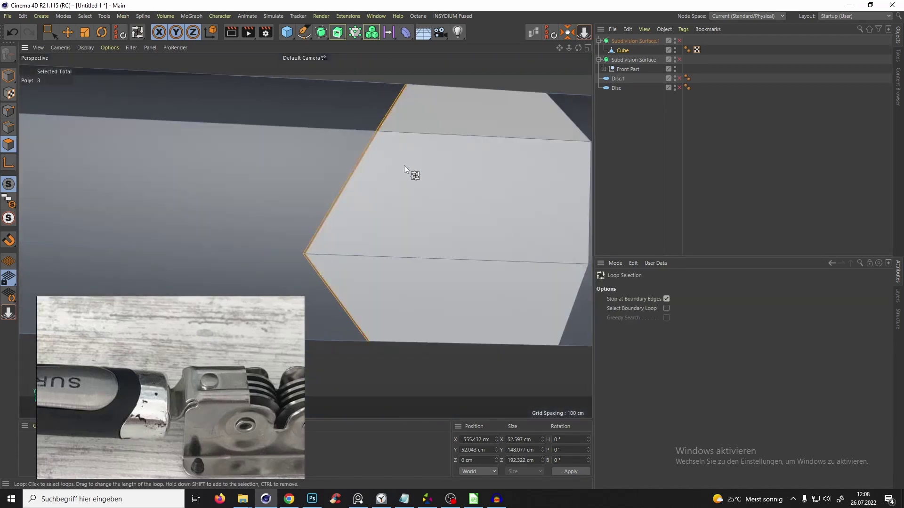
scroll(447, 191, "down", 5)
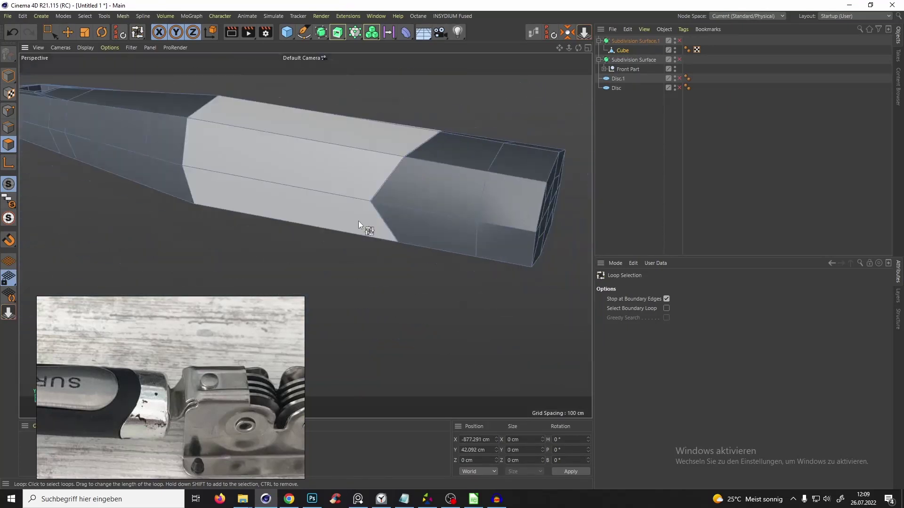
- Select the entire collar section at the handle's front with Fill Selection and split it off as a separate object
middle_click_drag(433, 202, 372, 224, "alt")
left_click(87, 17)
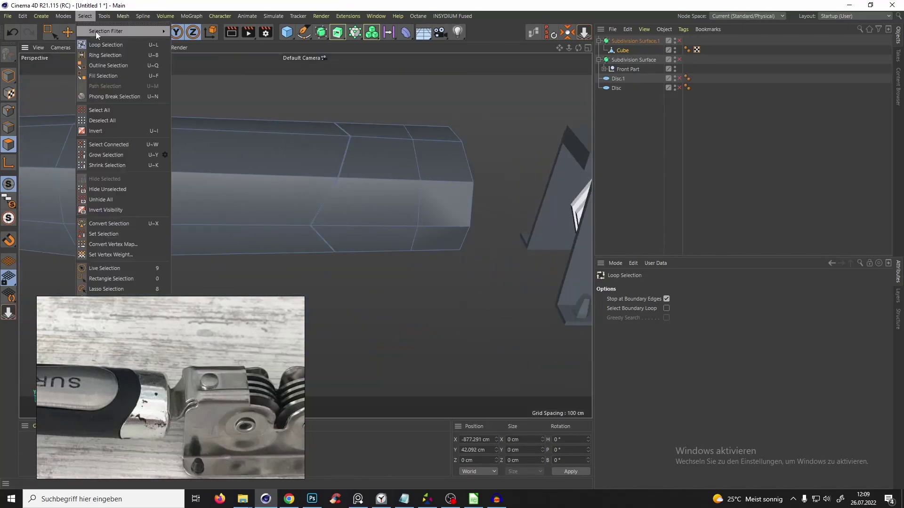
left_click(108, 75)
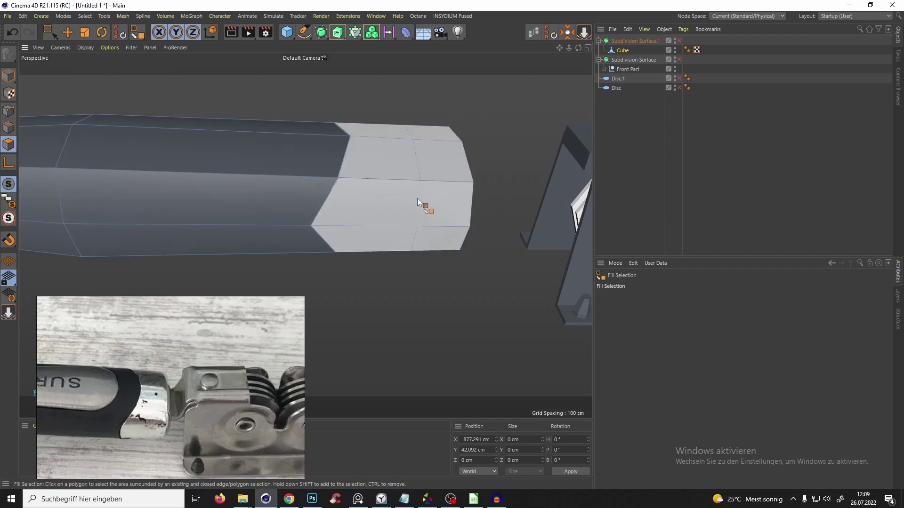
left_click(428, 185)
left_click_drag(428, 182, 456, 198, "alt")
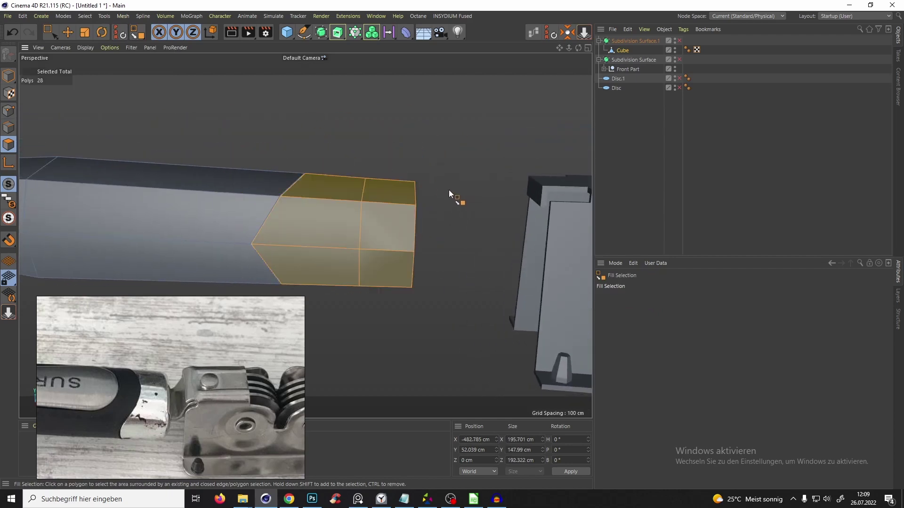
right_click(431, 207)
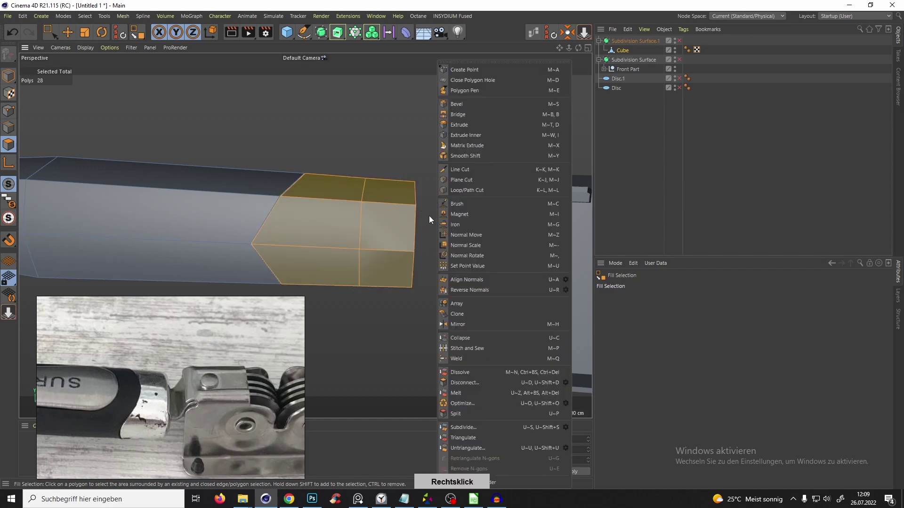
left_click(471, 413)
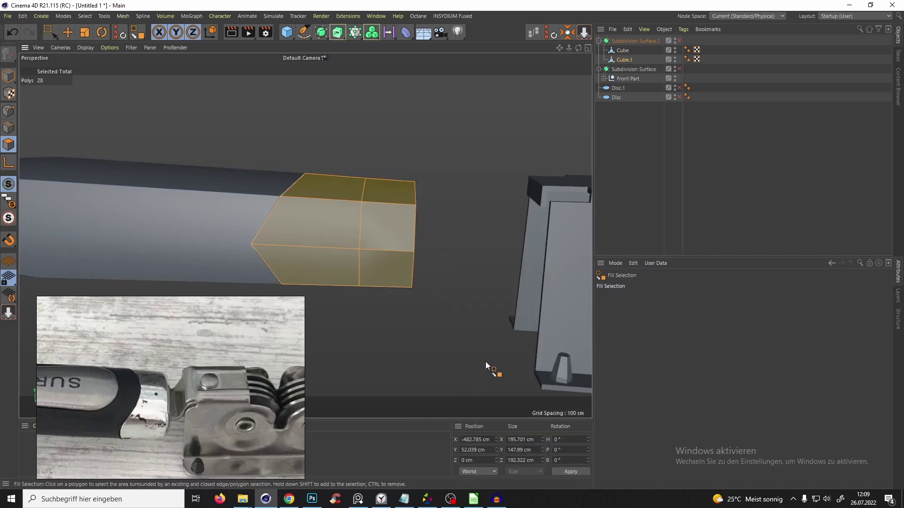
- Delete the collar polygons from the original Cube object
left_click(621, 51)
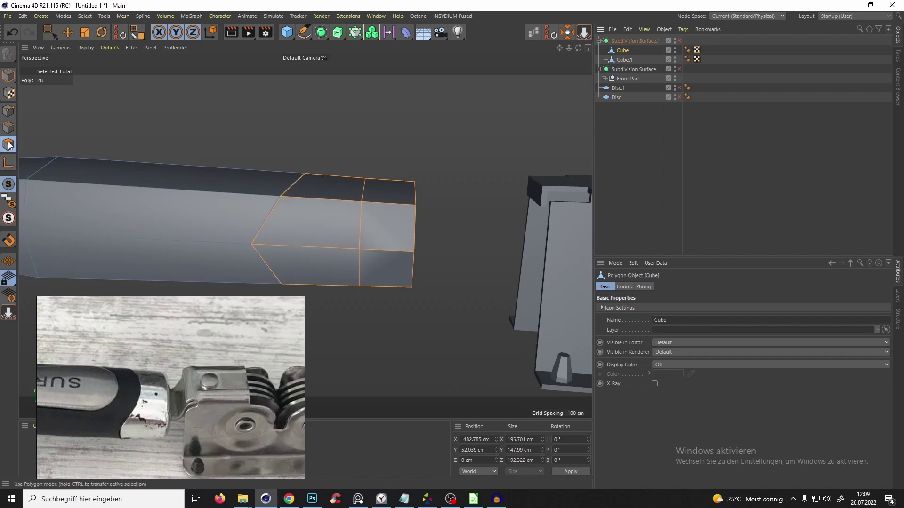
left_click_drag(305, 234, 290, 168, "alt")
key("Delete")
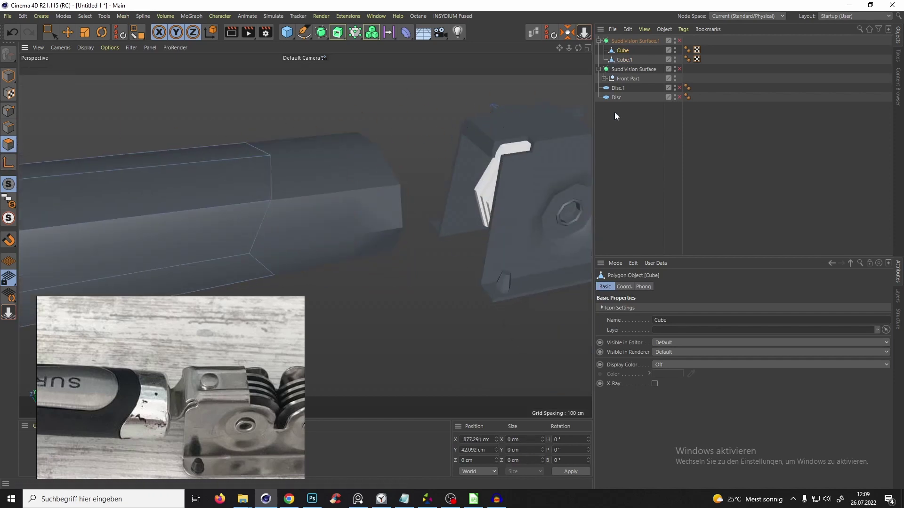
- Isolate the original Cube in the viewport and close the polygon hole at its open front end
left_click(626, 60)
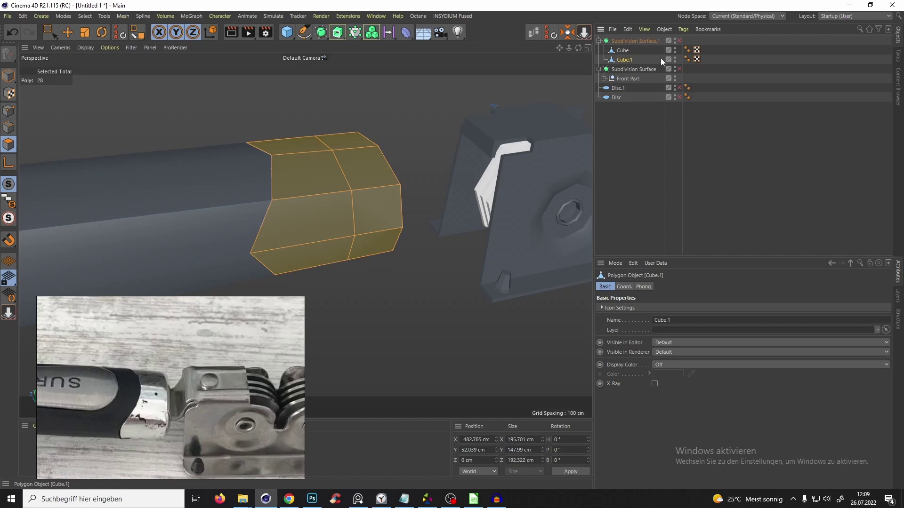
key("alt+s")
left_click_drag(355, 173, 330, 139, "alt")
left_click(622, 50)
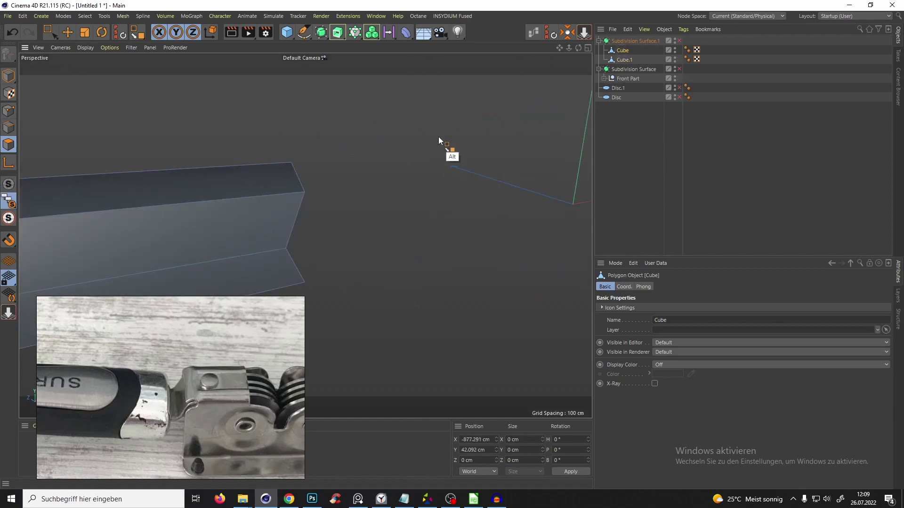
left_click_drag(440, 139, 430, 159, "alt")
right_click(431, 159)
left_click(464, 89)
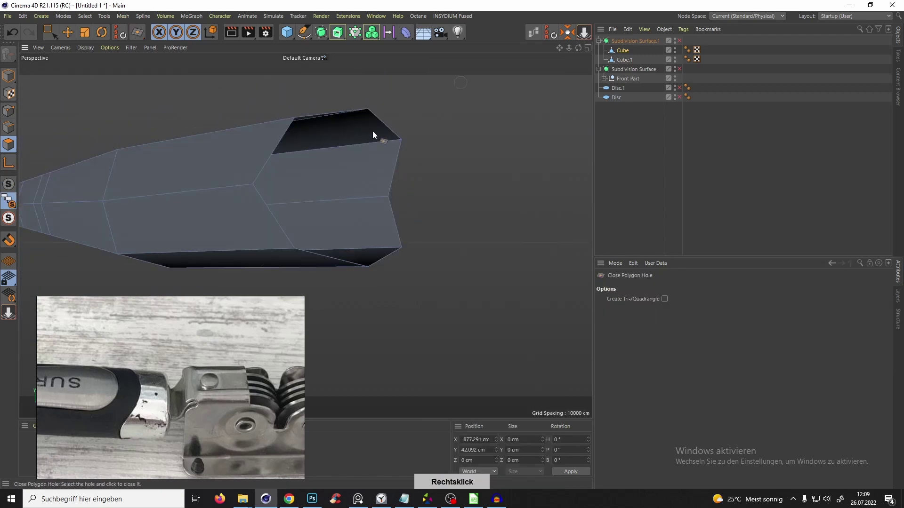
left_click(380, 123)
left_click_drag(381, 123, 255, 228, "alt")
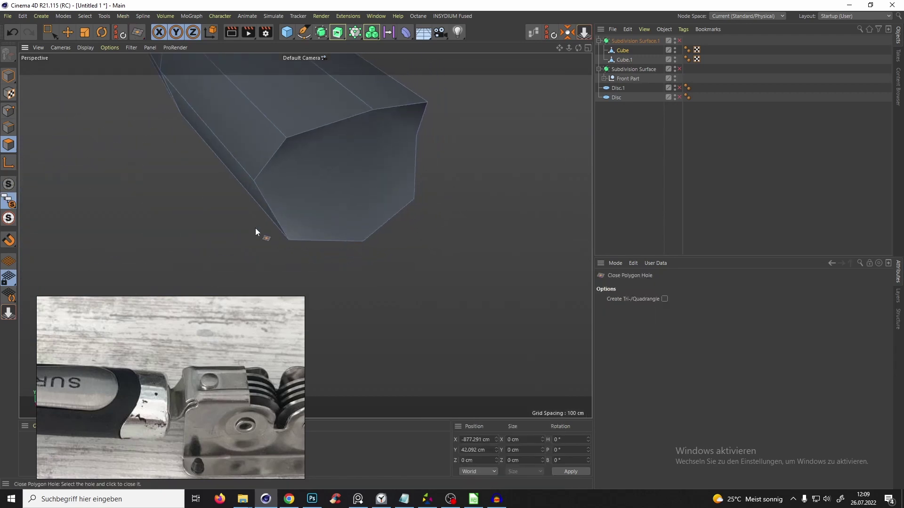
- Use Line Cut to split the handle's new front cap horizontally between its two side corner points
key("k")
key("k")
left_click(255, 182)
left_click_drag(337, 176, 400, 188, "alt")
left_click(448, 165)
key("Escape")
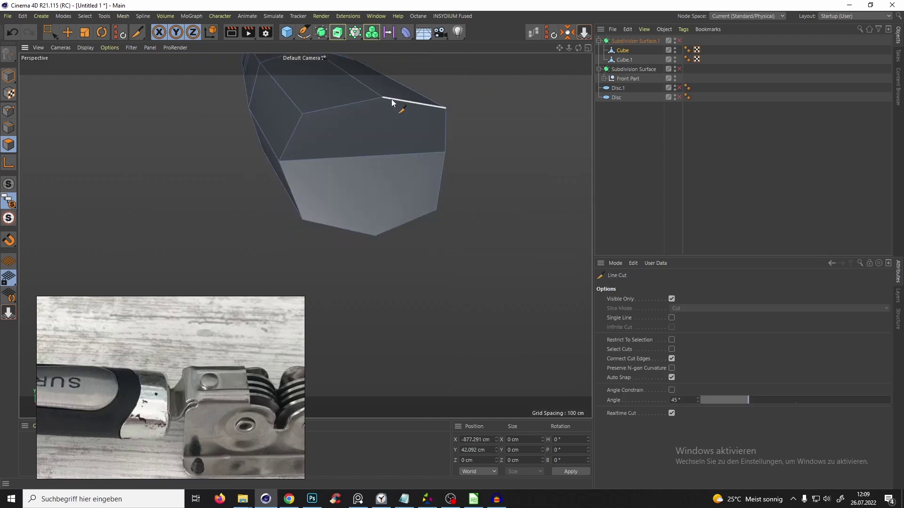
- Split the handle's front cap vertically with Line Cut from its top corner to its bottom corner, redoing the first attempt
left_click(383, 99)
left_click(376, 236)
key("Escape")
left_click_drag(365, 148, 394, 183, "alt")
key("ctrl+z")
left_click(376, 89)
left_click(371, 234)
key("Escape")
key("q")
key("q")
left_click_drag(358, 208, 349, 182, "alt")
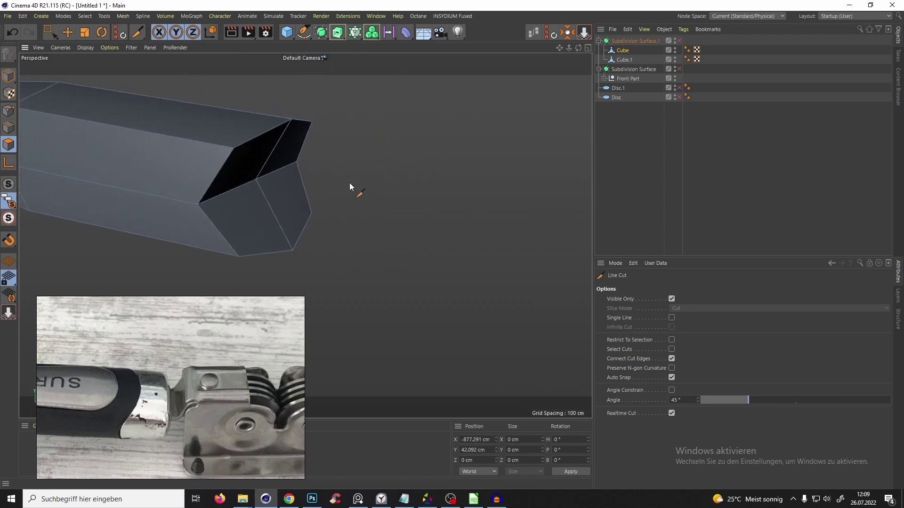
- Add a supporting loop cut around the handle body close to the front cap, at an offset of 0.312 %
left_click_drag(253, 157, 302, 220, "alt")
key("q")
key("q")
key("k")
key("l")
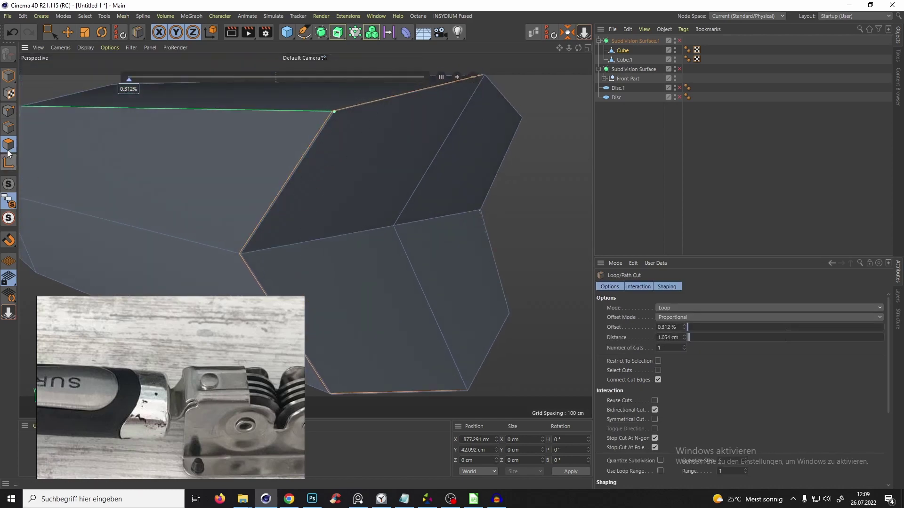
- Inset the handle's four front cap polygons with Extrude Inner at an offset of 1.7 cm and enable subdivision smoothing
key("e")
left_click(452, 203)
left_click(452, 203)
left_click(398, 189, "shift")
left_click(394, 262, "shift")
left_click(437, 258, "shift")
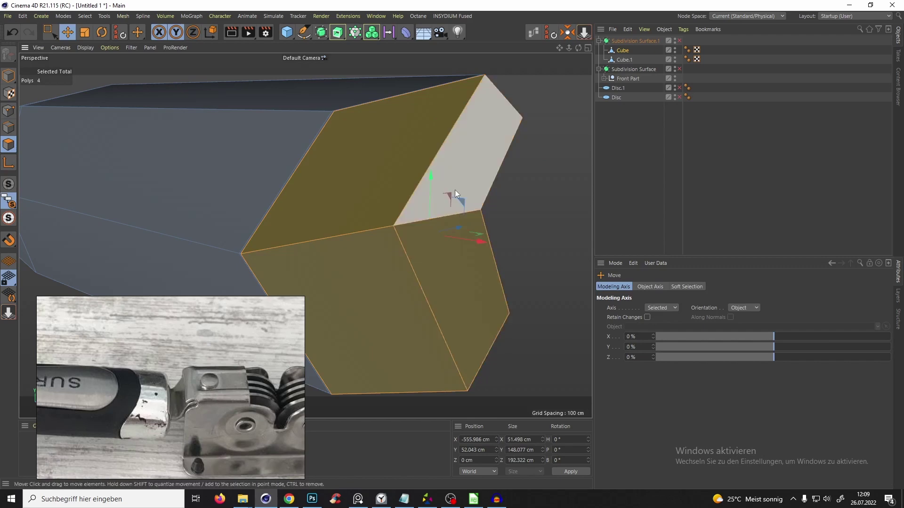
key("i")
left_click_drag(556, 186, 552, 204)
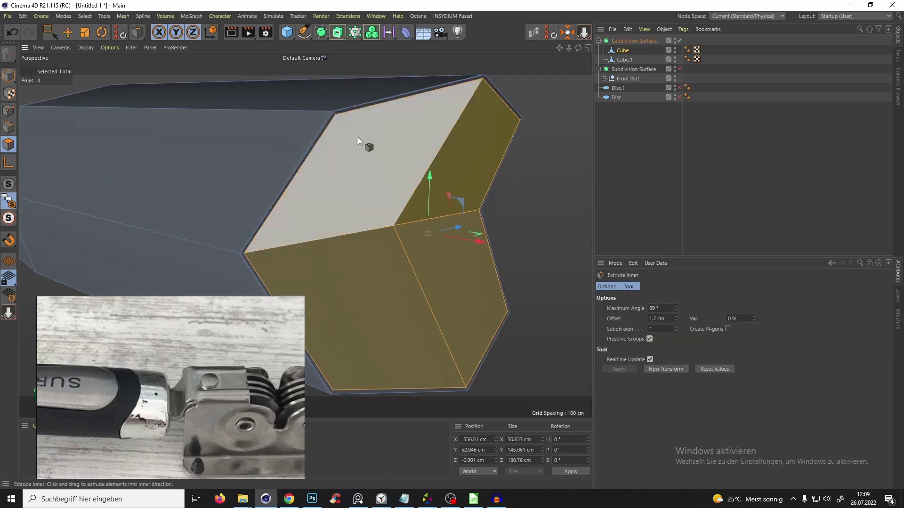
key("q")
left_click_drag(343, 114, 591, 169, "alt")
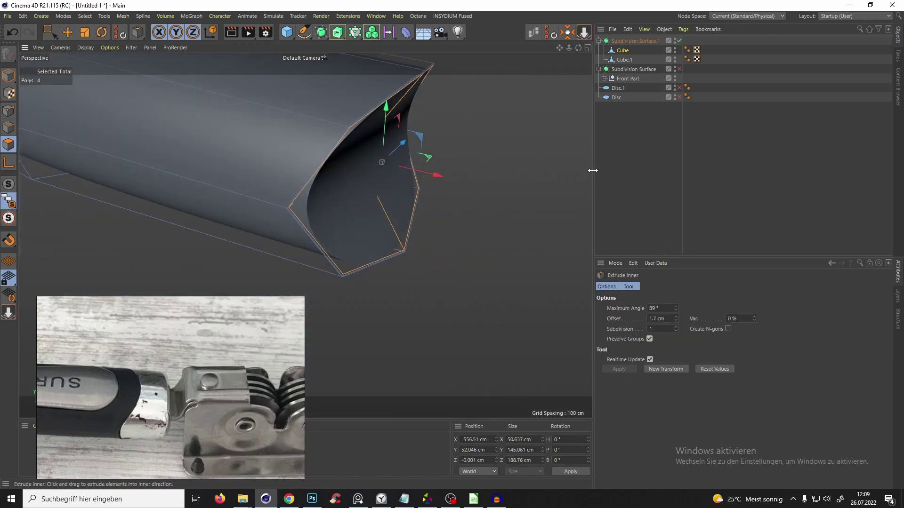
left_click_drag(387, 174, 456, 179, "alt")
- Isolate the collar object Cube.1 and close the polygon hole on its rear side
left_click(624, 61)
key("alt+s")
right_click(355, 82)
left_click(380, 80)
- Divide the collar's rear cap into four polygons with horizontal and vertical line cuts between opposite corner points
key("k")
key("k")
left_click_drag(283, 252, 251, 190, "alt")
left_click(263, 243)
left_click(504, 235)
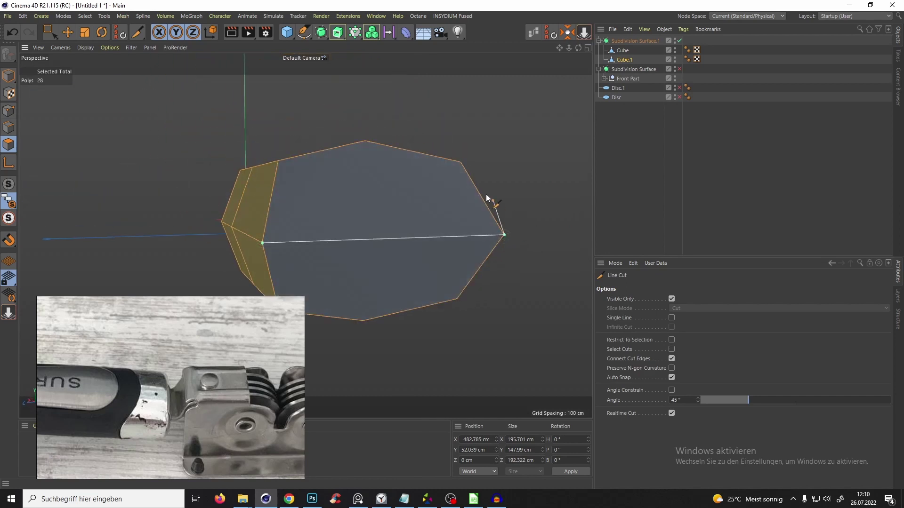
left_click_drag(488, 195, 363, 221, "alt")
left_click(346, 127)
left_click(388, 231)
left_click(352, 310)
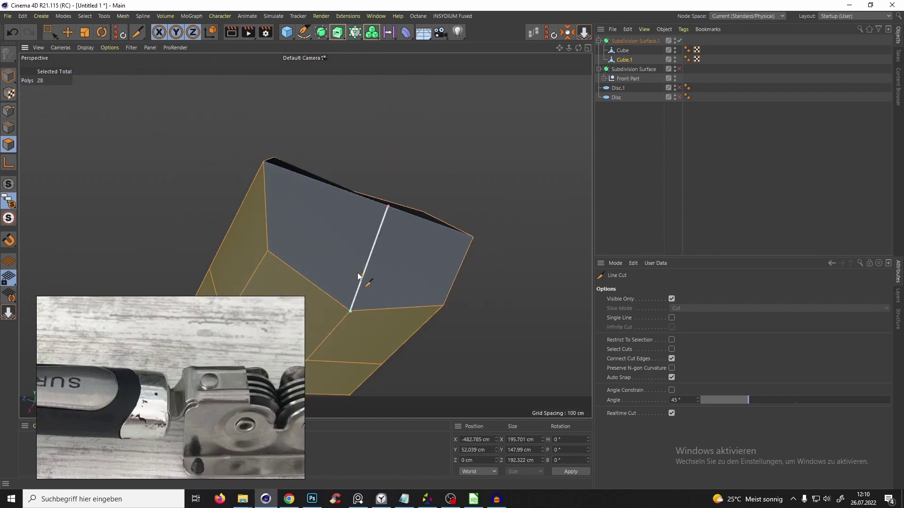
left_click_drag(352, 311, 288, 254, "alt")
key("Escape")
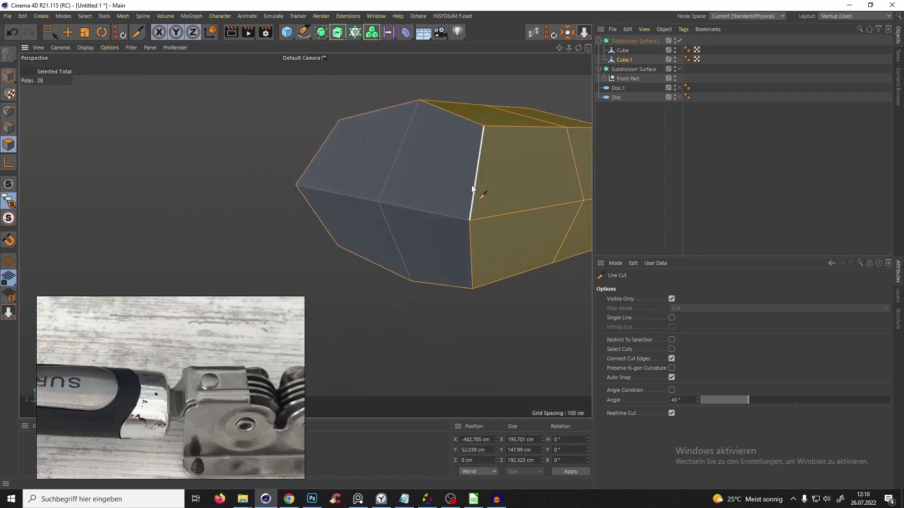
- Add a supporting loop cut around the collar close to its zigzag rear edge
left_click_drag(447, 194, 335, 297, "alt")
key("k")
key("l")
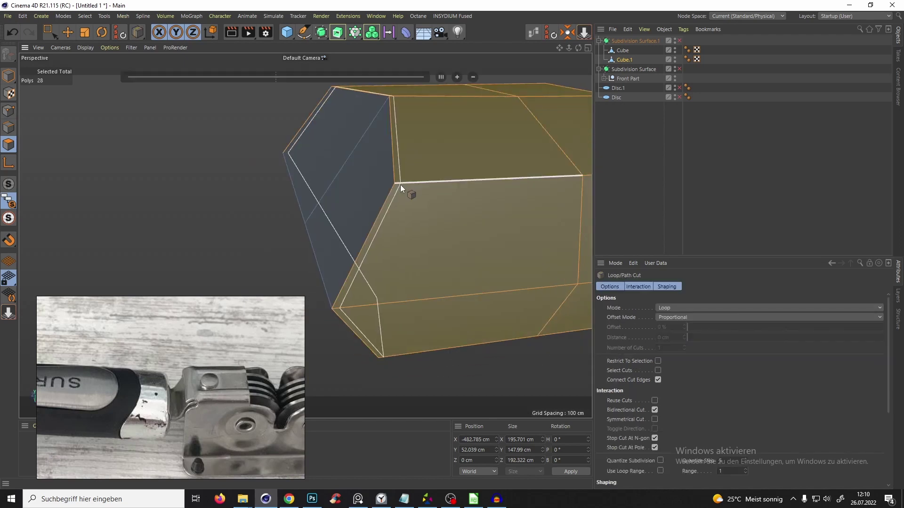
left_click(399, 184)
left_click_drag(398, 184, 348, 170, "alt")
- Select the collar's four rear cap polygons, inset them slightly with Extrude Inner and enable subdivision smoothing
key("e")
left_click(276, 165)
left_click(334, 222)
left_click(309, 257, "shift")
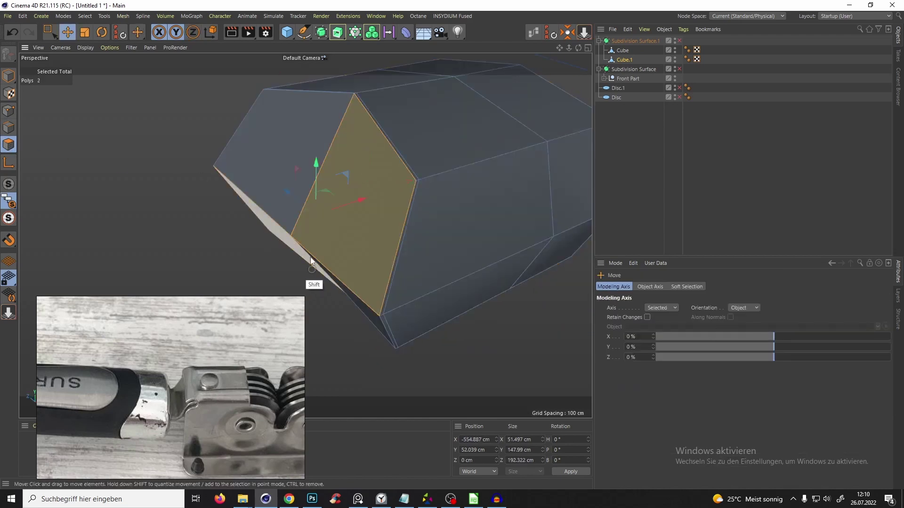
left_click_drag(310, 258, 335, 241, "alt")
left_click(336, 264, "shift")
left_click(277, 171, "shift")
key("i")
left_click_drag(461, 159, 465, 162)
key("q")
scroll(399, 183, "down", 5)
- Group the Cube and Cube.1 objects into one null inside Subdivision Surface.1
left_click(631, 141)
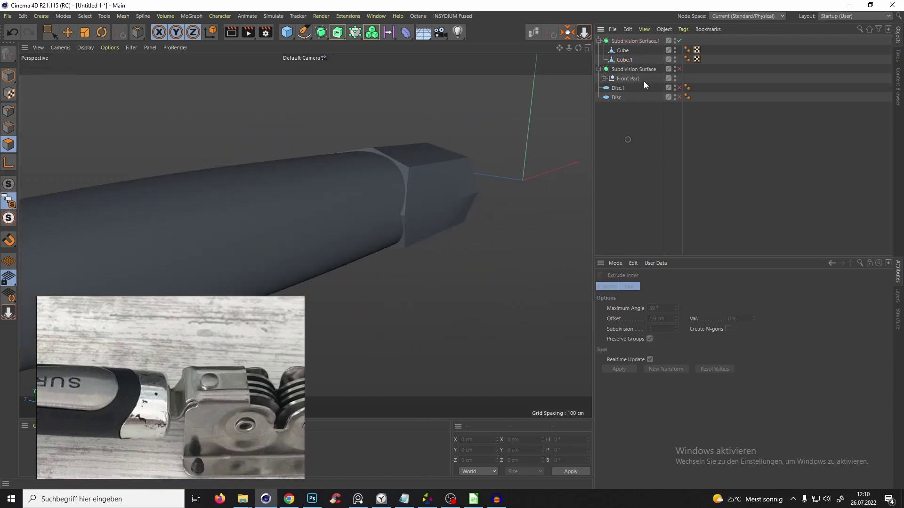
left_click(623, 51)
left_click(625, 61, "shift")
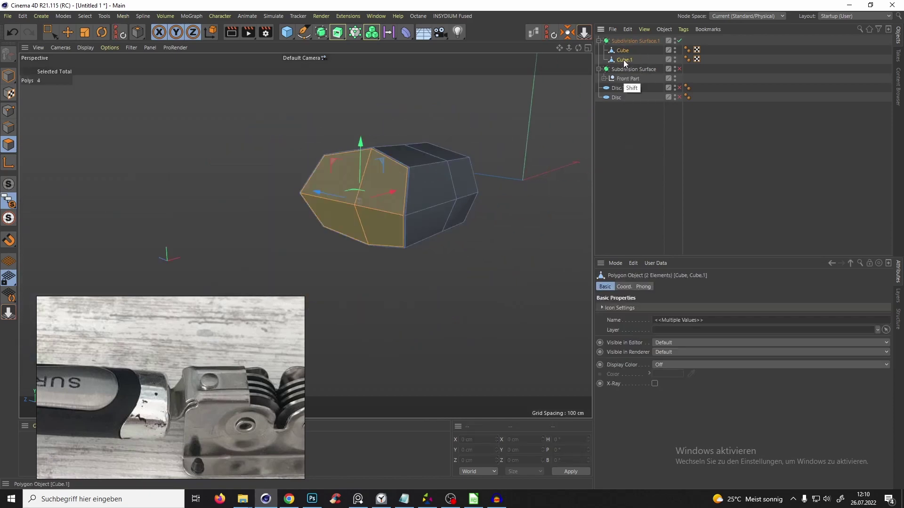
left_click(631, 53, "shift")
left_click(624, 60, "shift")
key("alt+g")
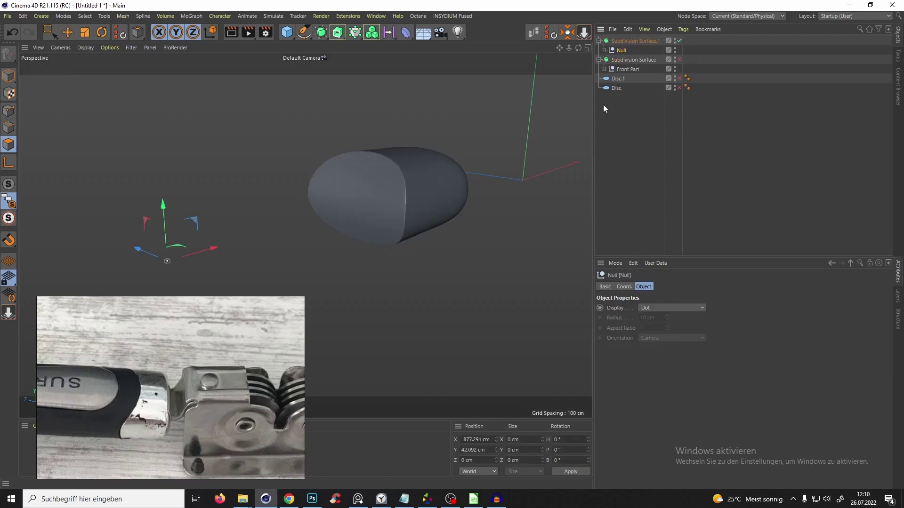
- Leave the isolated view to show all parts and re-enable Subdivision Surface.1 on the handle
scroll(408, 158, "down", 3)
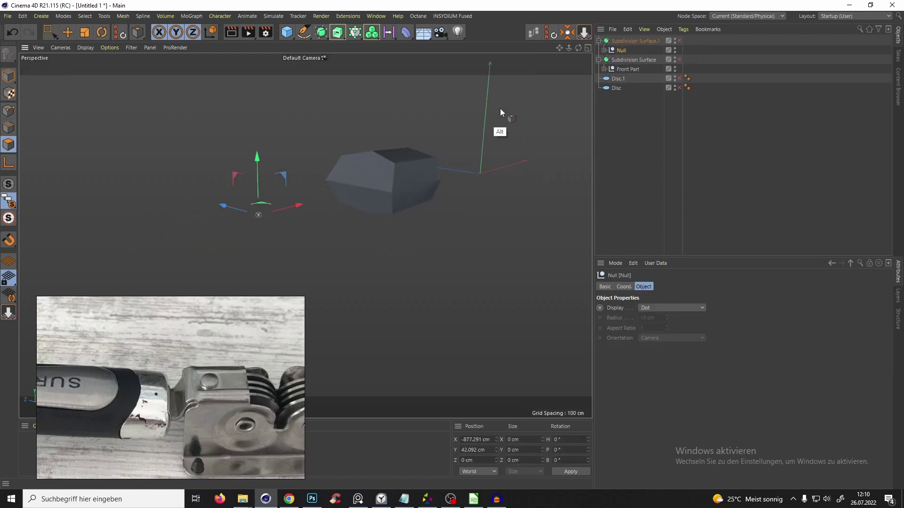
key("s")
left_click_drag(358, 179, 388, 172, "alt")
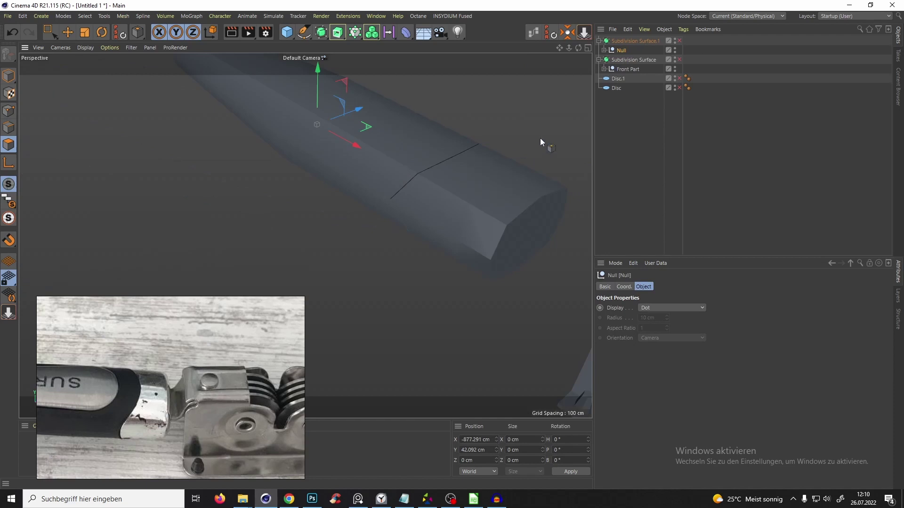
left_click(679, 41)
left_click_drag(524, 149, 323, 128, "alt")
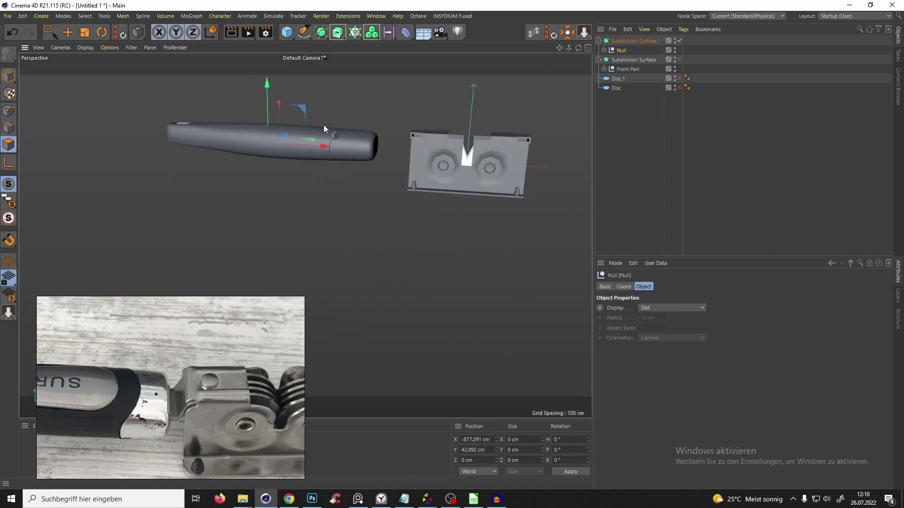
- In the top view, move the handle group in model mode along X towards the sharpening head, to X -757.363 cm
middle_click(326, 157)
middle_click(403, 183)
scroll(366, 210, "down", 6)
middle_click_drag(445, 151, 270, 154, "alt")
scroll(271, 154, "up", 3)
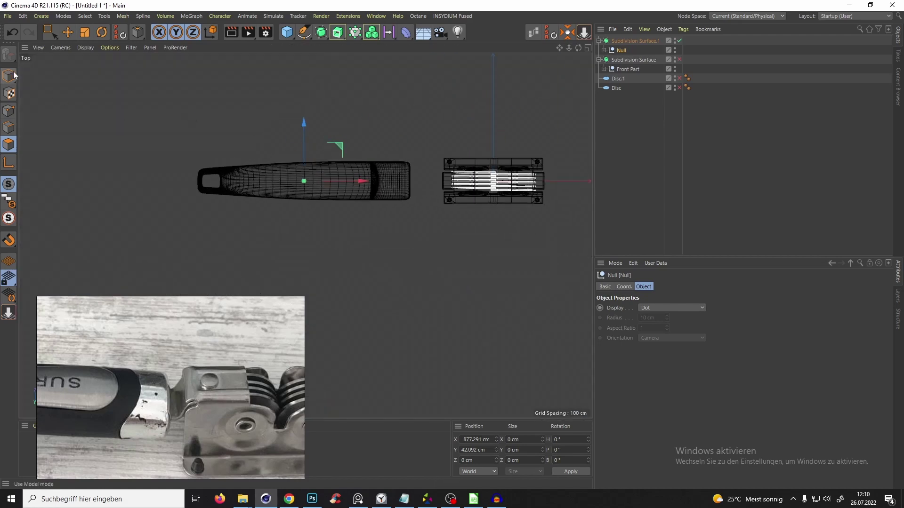
left_click(11, 75)
left_click_drag(351, 182, 375, 187)
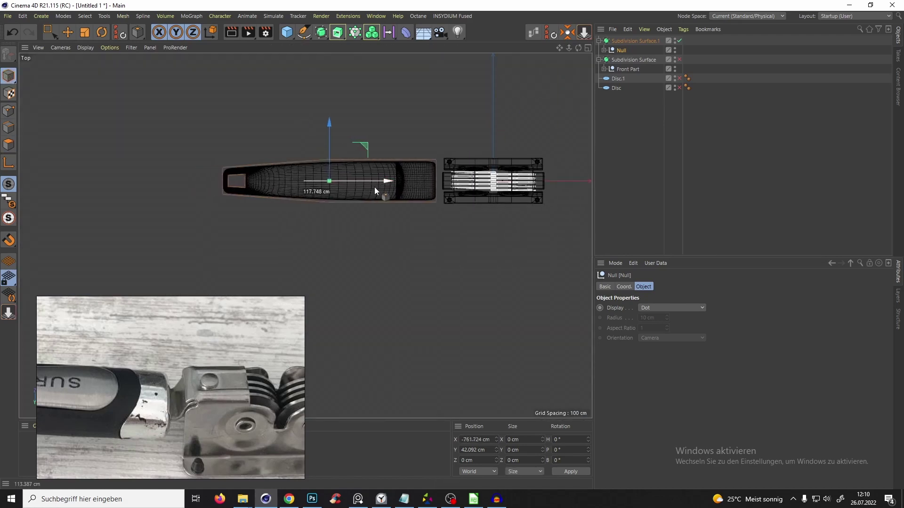
key("F10")
left_click_drag(298, 222, 297, 227, "alt")
scroll(437, 157, "up", 3)
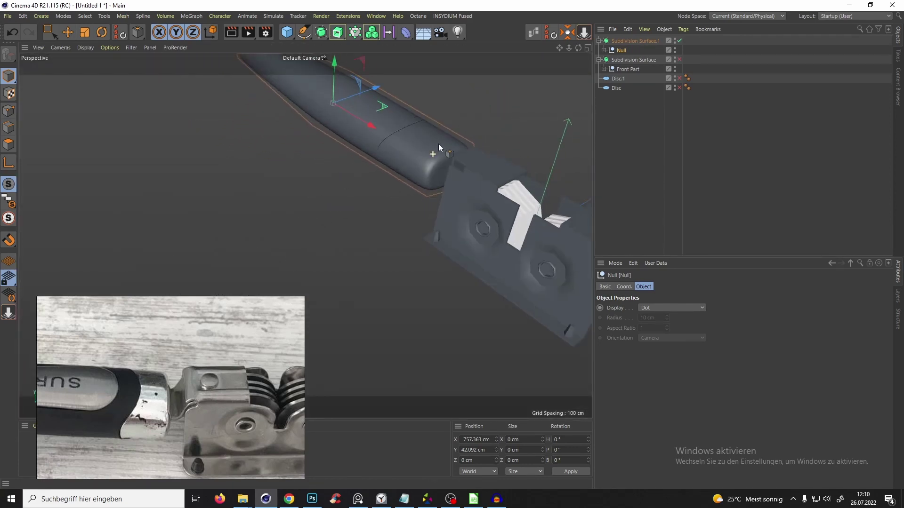
- Taper the collar object Cube.1 by scaling its head-side end points along Z to about 168 cm in the top view
left_click(604, 50)
left_click(627, 60)
left_click(628, 69)
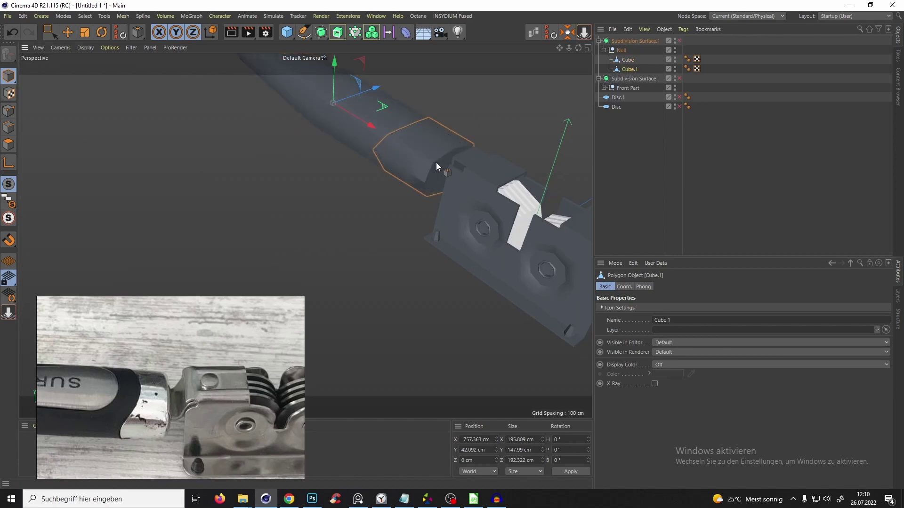
left_click_drag(436, 163, 553, 103, "alt")
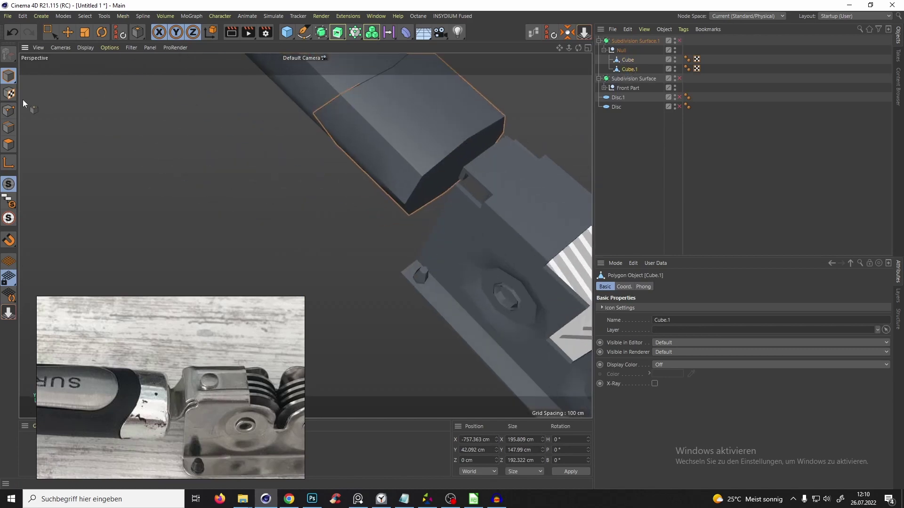
left_click(8, 127)
left_click_drag(438, 158, 395, 193, "alt")
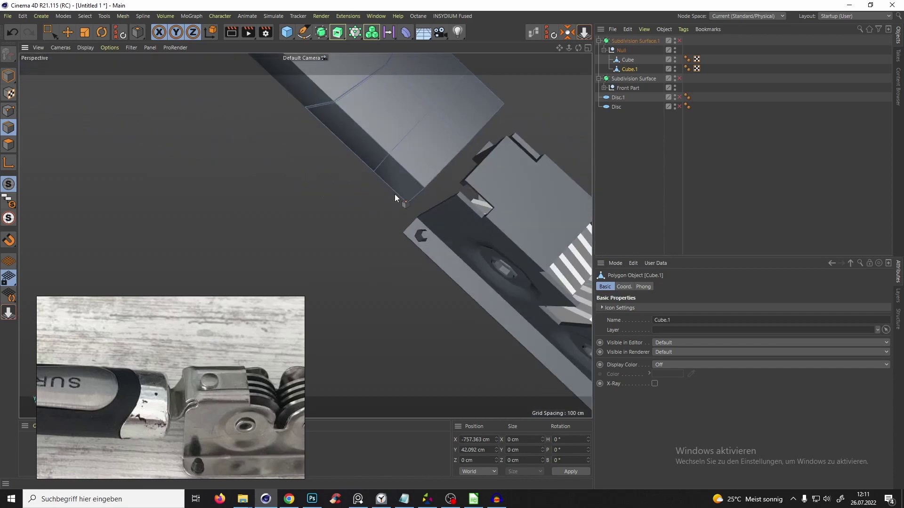
key("F10")
key("F10")
right_click_drag(437, 152, 467, 118, "alt")
right_click_drag(384, 138, 404, 132, "alt")
left_click(8, 111)
left_click(50, 32)
left_click_drag(412, 137, 461, 223)
middle_click_drag(461, 339, 451, 295, "alt")
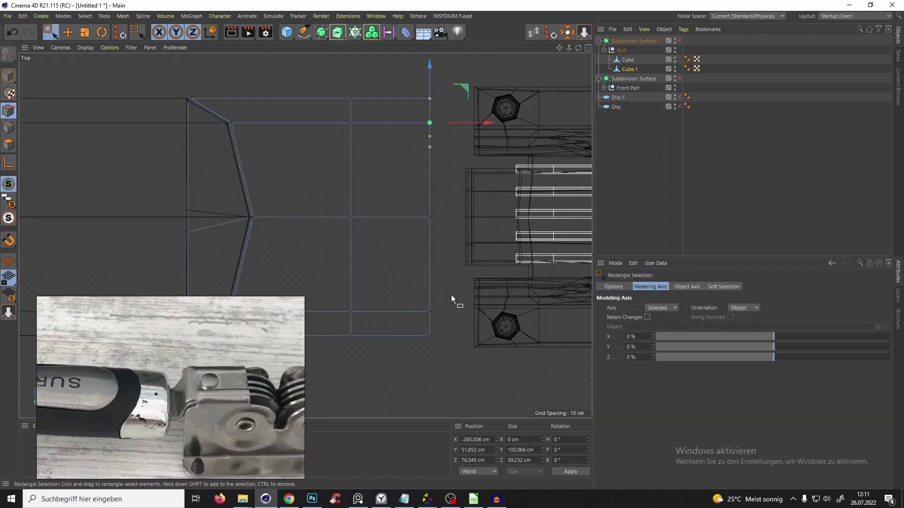
left_click_drag(450, 353, 406, 241, "shift")
left_click_drag(431, 160, 433, 165)
key("ctrl+z")
key("t")
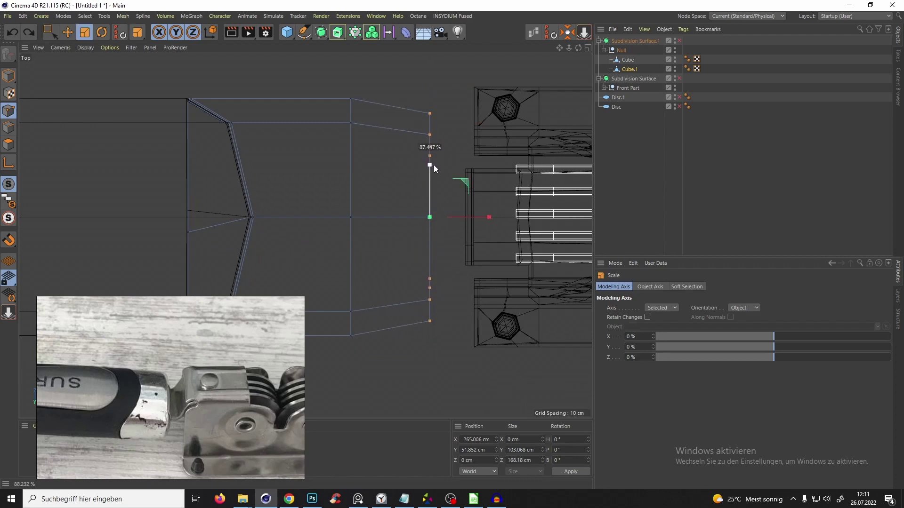
- Select the collar's middle column of upper and lower points and scale them along Z to about 177 cm
key("space")
left_click_drag(337, 85, 364, 139)
left_click_drag(340, 294, 362, 346, "shift")
key("t")
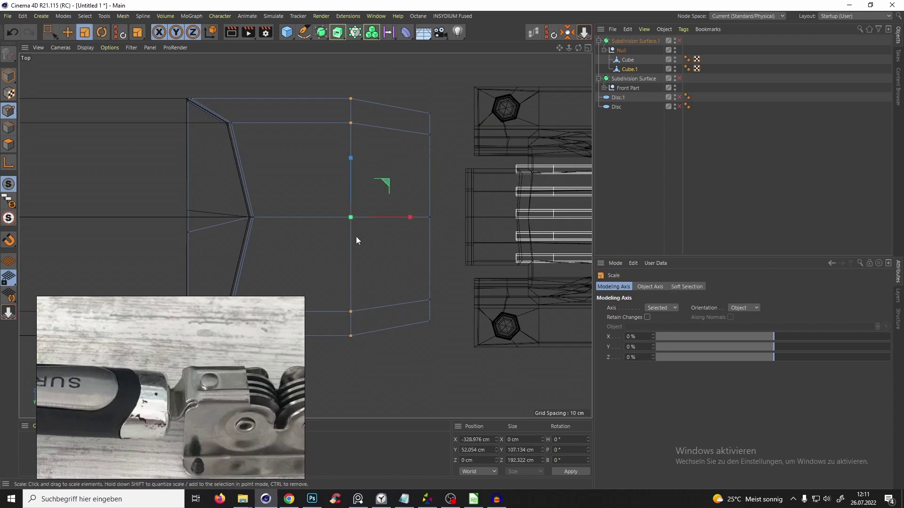
left_click_drag(351, 159, 350, 165)
- Enable subdivision smoothing on both the handle and the sharpening head in the perspective view and clear the object selection
key("q")
key("F1")
left_click_drag(259, 156, 377, 107, "alt")
left_click(449, 183)
left_click_drag(450, 184, 597, 109, "alt")
left_click(627, 60)
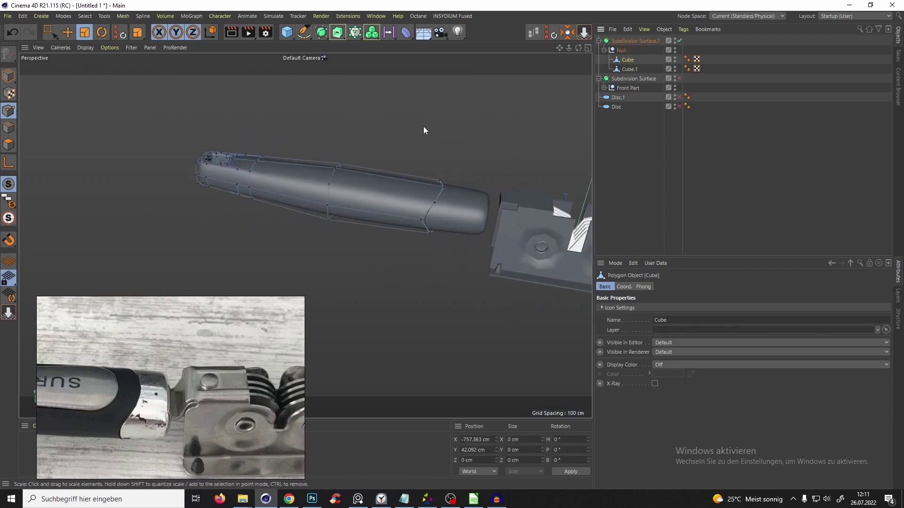
left_click_drag(423, 127, 355, 205, "alt")
left_click_drag(437, 144, 375, 202, "alt")
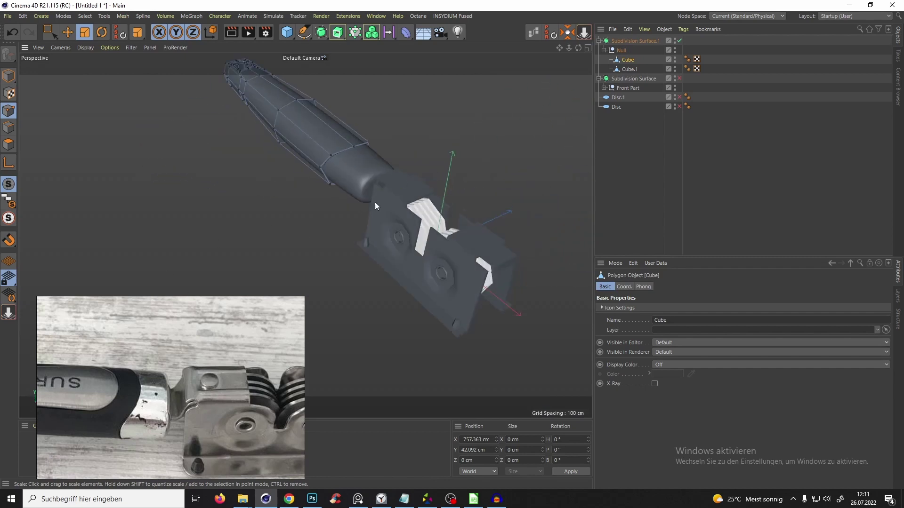
left_click(678, 78)
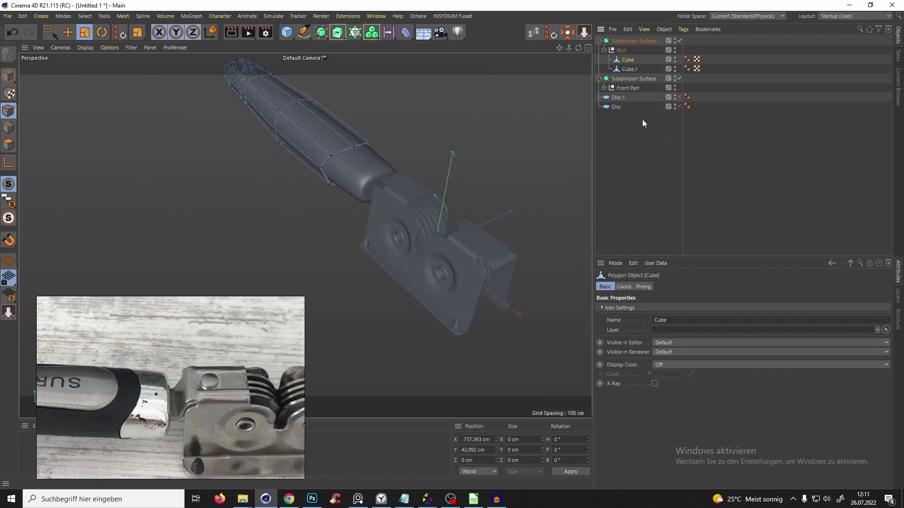
left_click(642, 119)
- Check the smoothed model's mesh with wireframe lines displayed and return to plain Gouraud shading
mouse_move(541, 155)
left_mouse_down("alt")
mouse_move(426, 176)
mouse_move(478, 95)
mouse_move(395, 153)
mouse_move(400, 211)
mouse_move(417, 217)
mouse_move(469, 189)
mouse_move(392, 250)
mouse_move(404, 150)
mouse_move(421, 189)
mouse_move(413, 244)
mouse_move(419, 228)
mouse_move(472, 276)
mouse_move(454, 244)
mouse_move(418, 232)
left_mouse_up("alt")
key("n")
key("b")
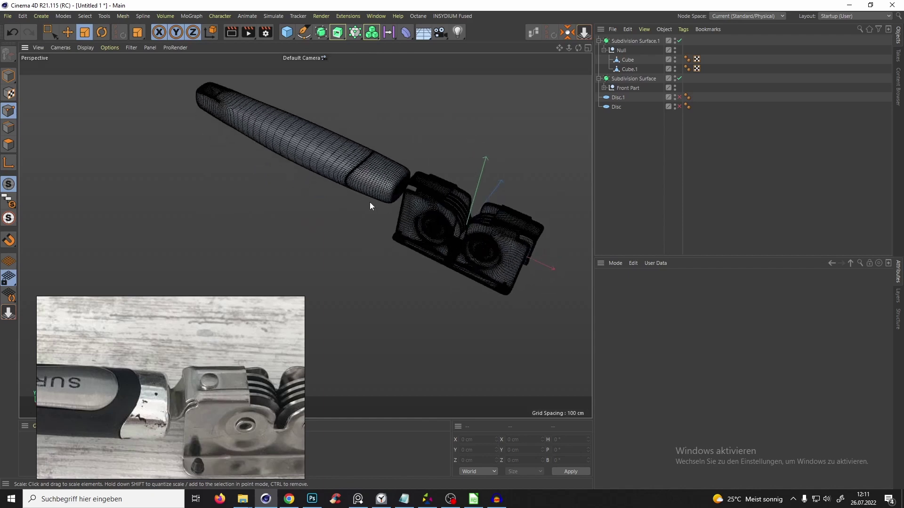
key("n")
key("a")
left_click_drag(446, 177, 396, 217, "alt")
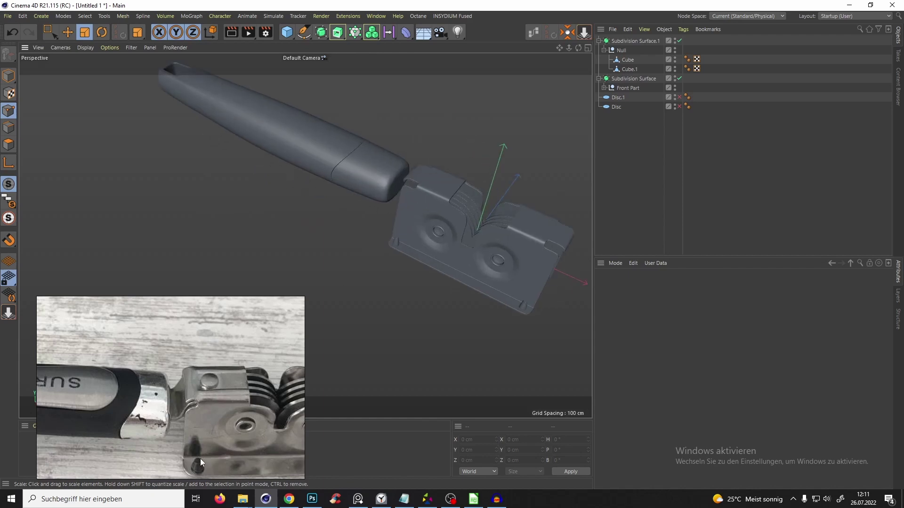
scroll(422, 191, "up", 5)
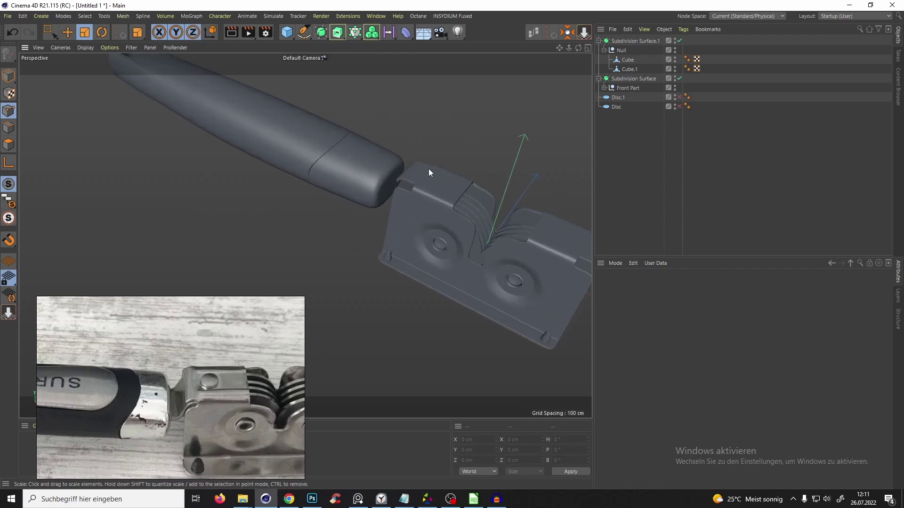
- Expand the Front Part hierarchy down to the Knob object and examine the sharpening head from several angles
left_click(616, 108)
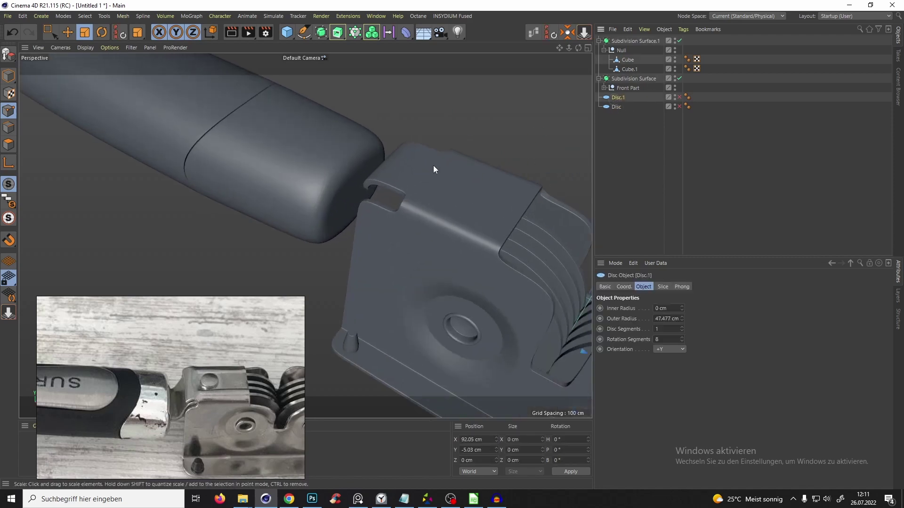
left_click(629, 68)
left_click(617, 107)
left_click(629, 68)
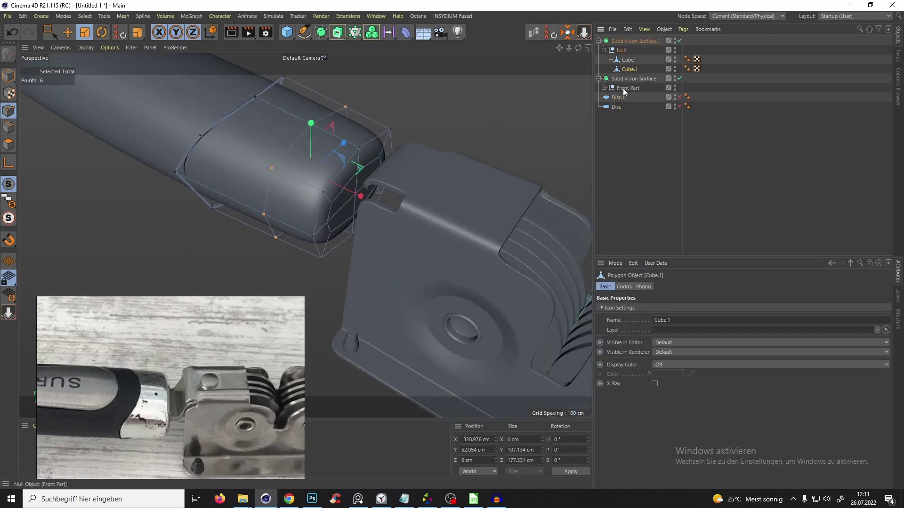
left_click(604, 88)
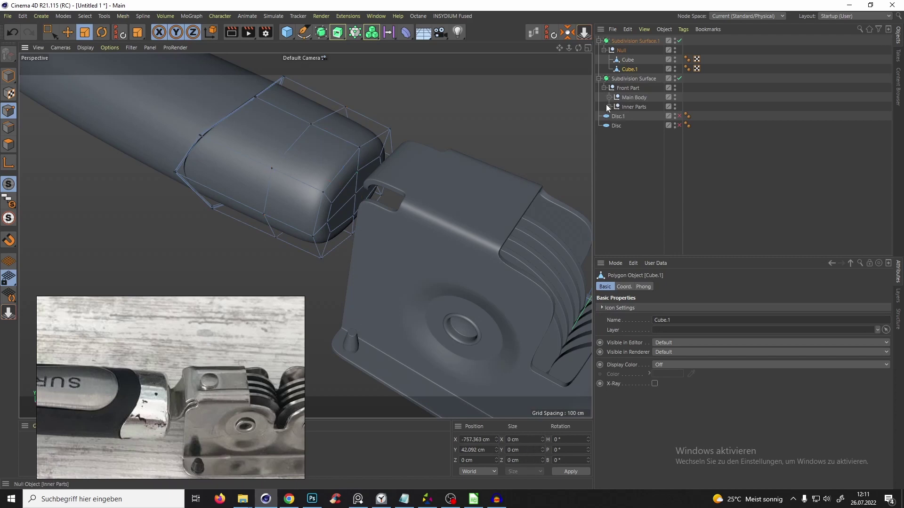
left_click(609, 97)
left_click(635, 106)
left_click(614, 107)
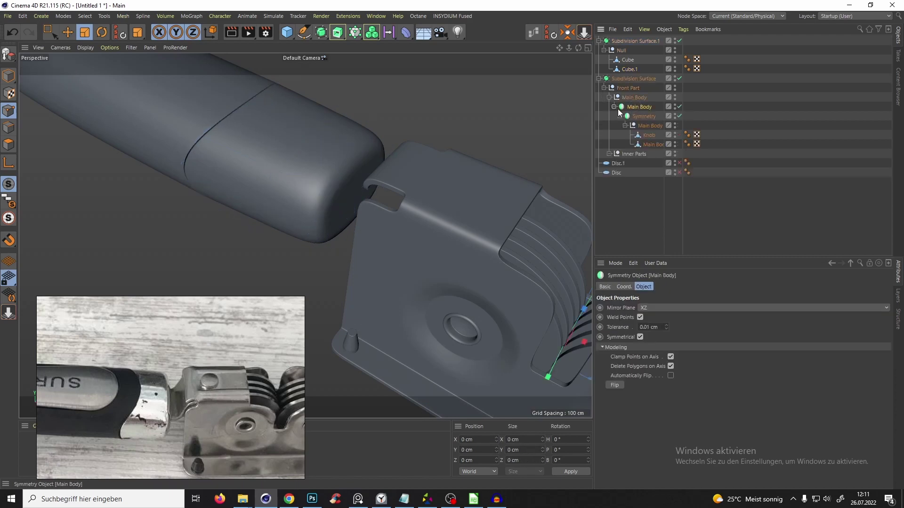
left_click(649, 135)
left_click_drag(254, 151, 364, 199, "alt")
right_click_drag(364, 199, 522, 182, "alt")
left_click_drag(411, 186, 405, 218, "alt")
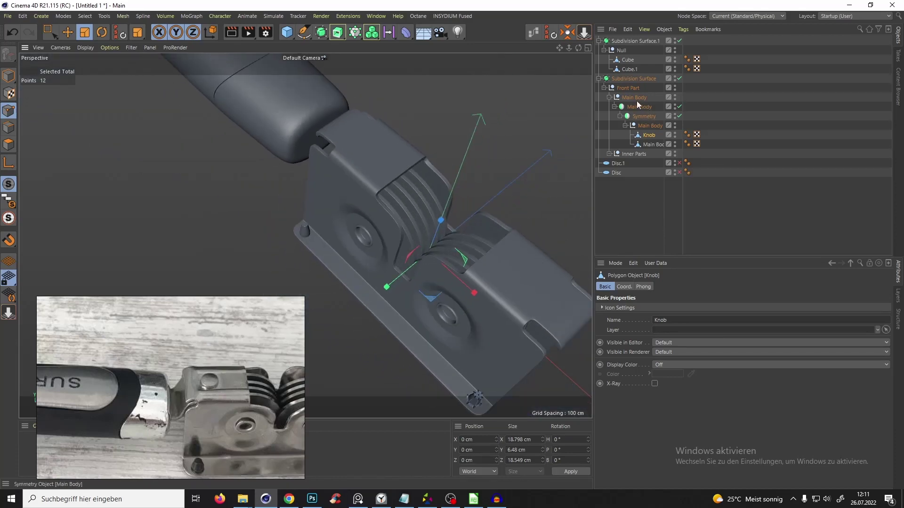
left_click_drag(388, 150, 437, 179, "alt")
key("ctrl+z")
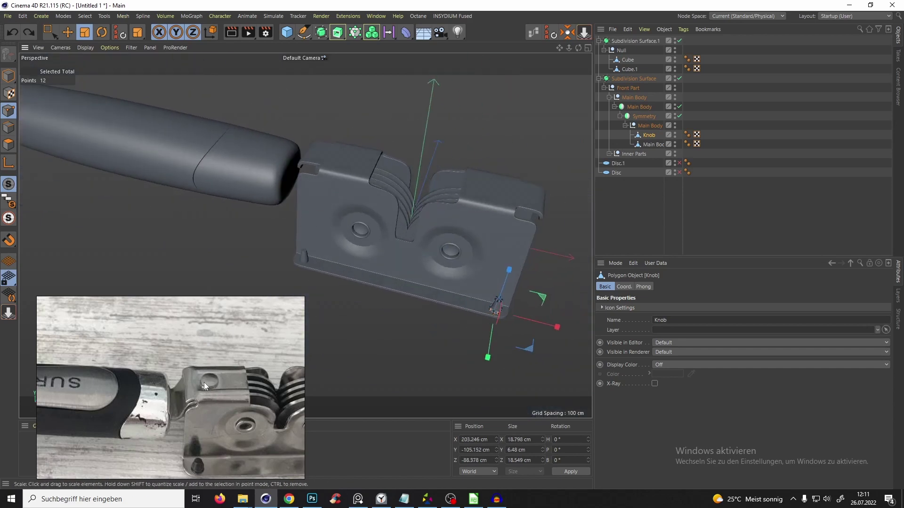
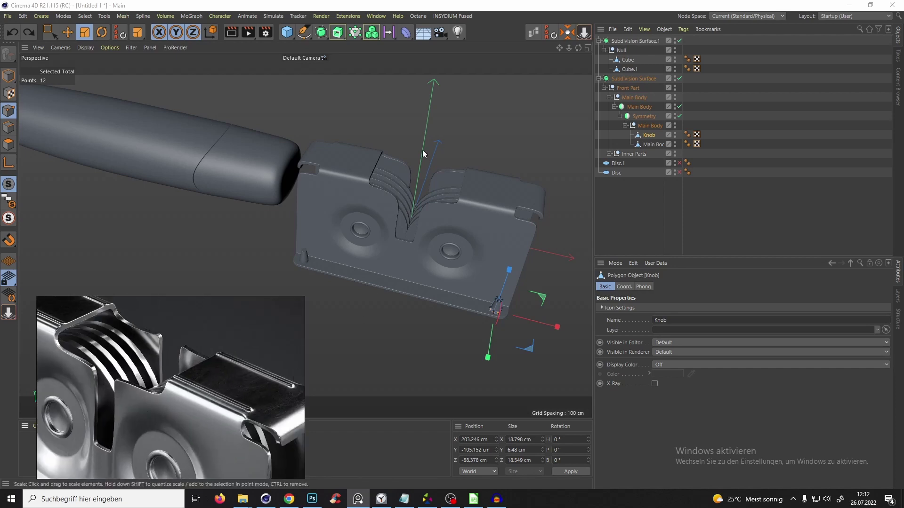
- Select the long strip polygon on top of the Main Body and inset it 1 cm with Extrude Inner
left_click(656, 144)
left_click_drag(475, 185, 451, 202, "alt")
right_click_drag(478, 206, 507, 189, "alt")
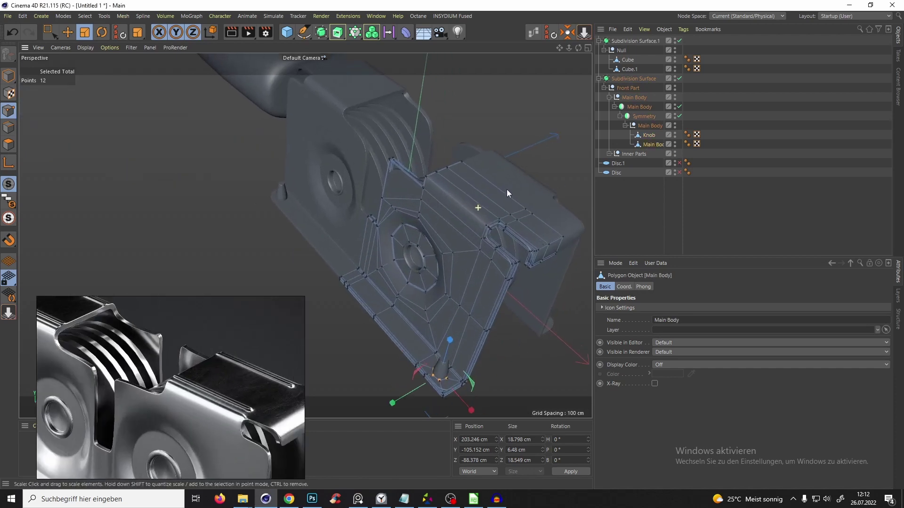
left_click(497, 211)
left_click_drag(484, 200, 456, 208, "alt")
right_click_drag(456, 208, 490, 203, "alt")
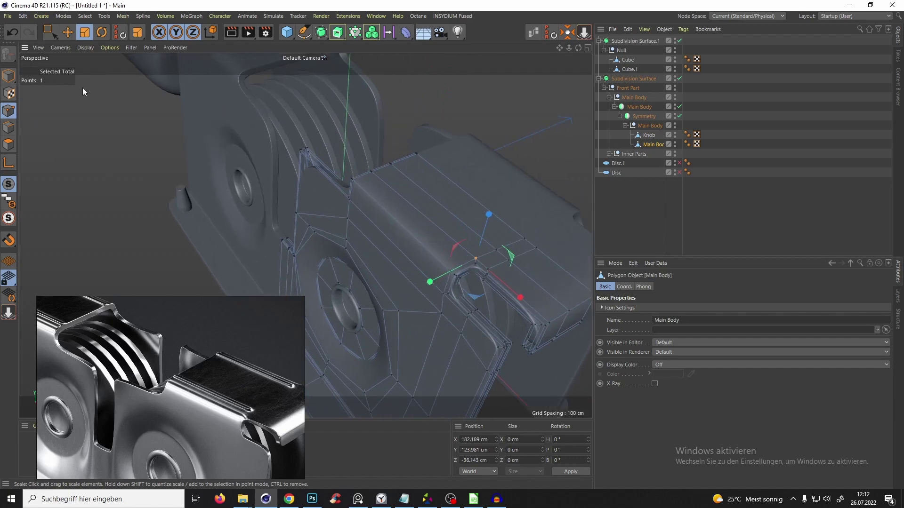
left_click(10, 145)
key("e")
left_click(435, 228)
left_click_drag(435, 228, 380, 181, "alt")
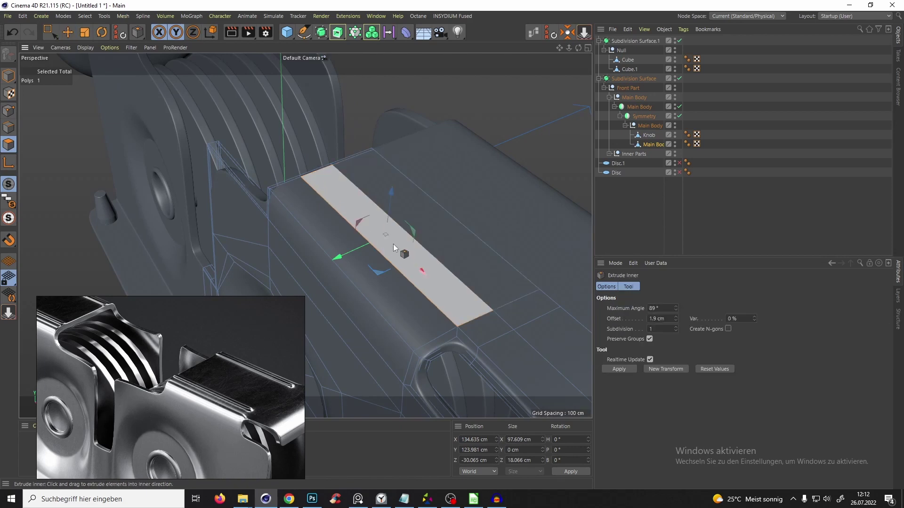
key("q")
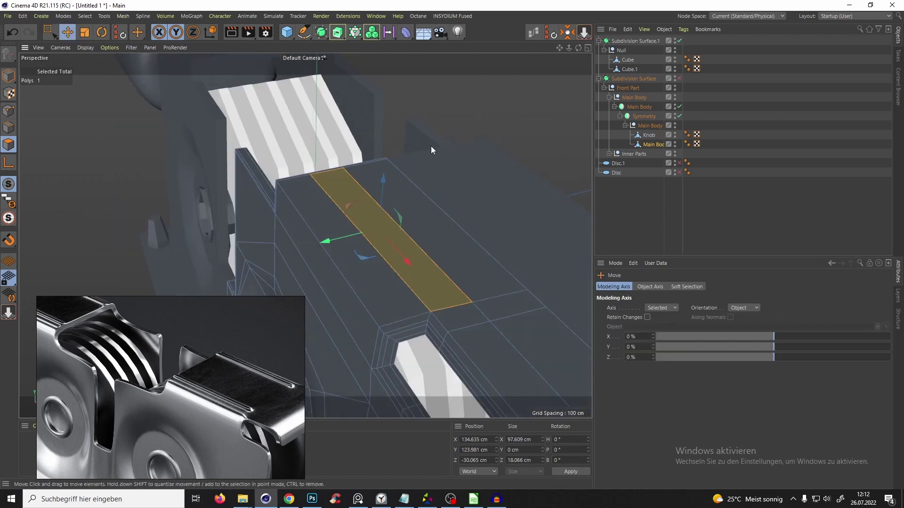
key("i")
left_click_drag(431, 146, 428, 165)
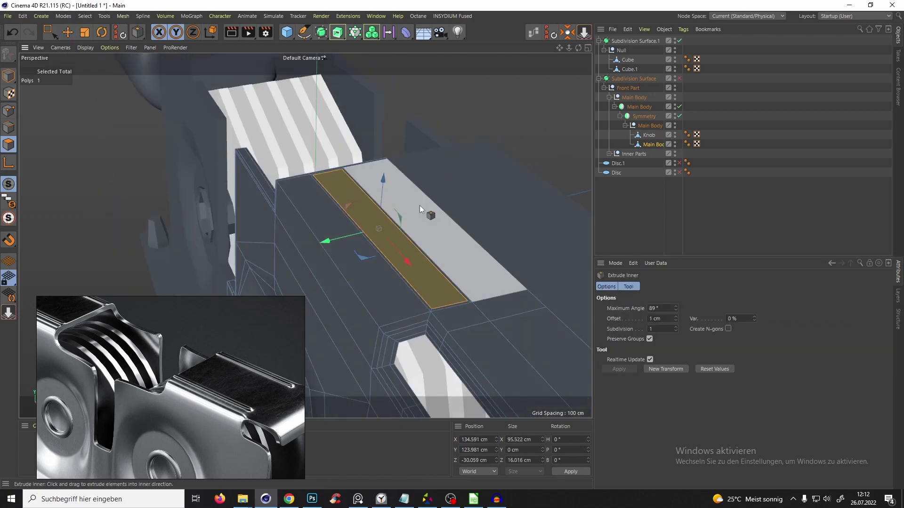
- Narrow the inset strip polygon to about 11.6 cm along Z and raise it to Y 126.3 cm
left_click_drag(419, 205, 386, 218, "alt")
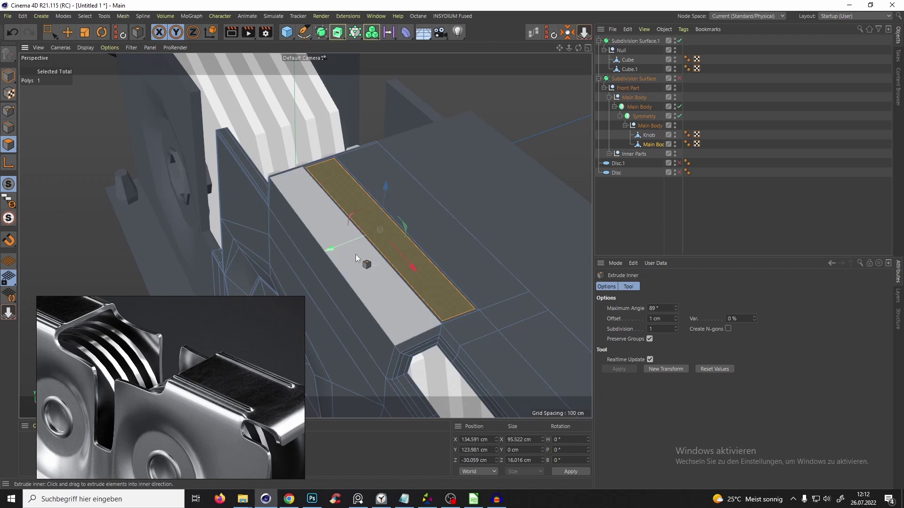
key("t")
mouse_move(355, 254)
left_mouse_down()
mouse_move(328, 251)
mouse_move(349, 254)
mouse_move(371, 219)
mouse_move(363, 240)
left_mouse_up()
key("e")
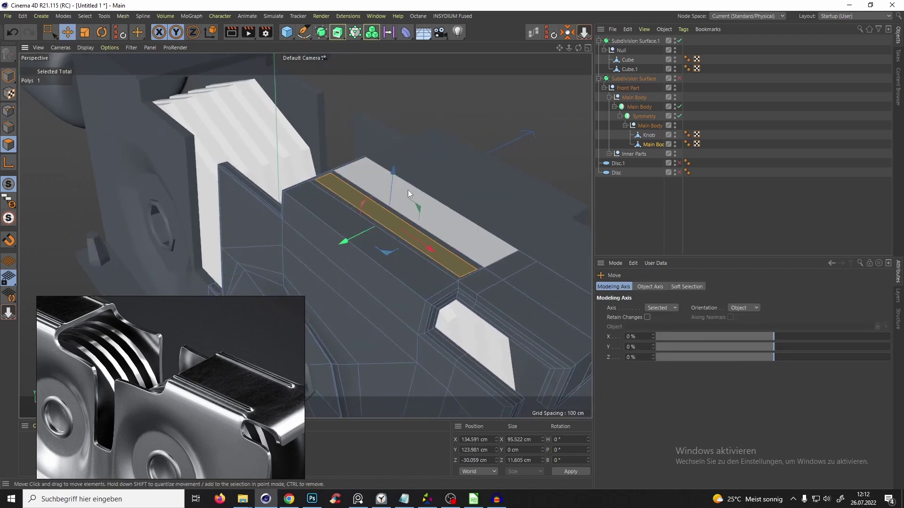
left_click_drag(393, 188, 398, 254)
key("q")
key("q")
key("q")
- Scale the raised strip polygon along Z to about 9 cm to make the ridge slimmer
scroll(449, 191, "down", 3)
left_click(665, 222)
scroll(458, 202, "down", 4)
left_click_drag(423, 212, 447, 165, "alt")
scroll(476, 166, "up", 5)
key("ctrl+z")
scroll(446, 146, "up", 3)
key("t")
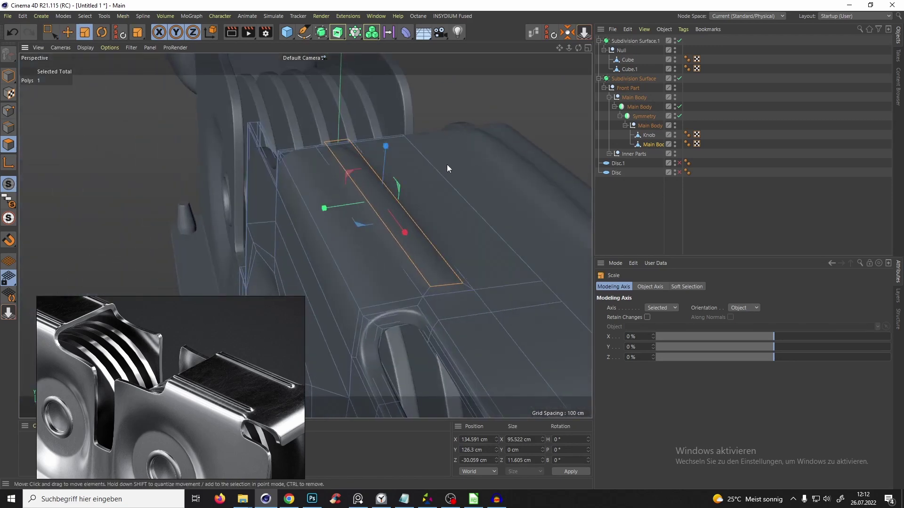
left_click_drag(326, 209, 401, 209)
- Try insetting the raised strip polygon 2.3 cm with Extrude Inner, and undo the inset
key("i")
key("q")
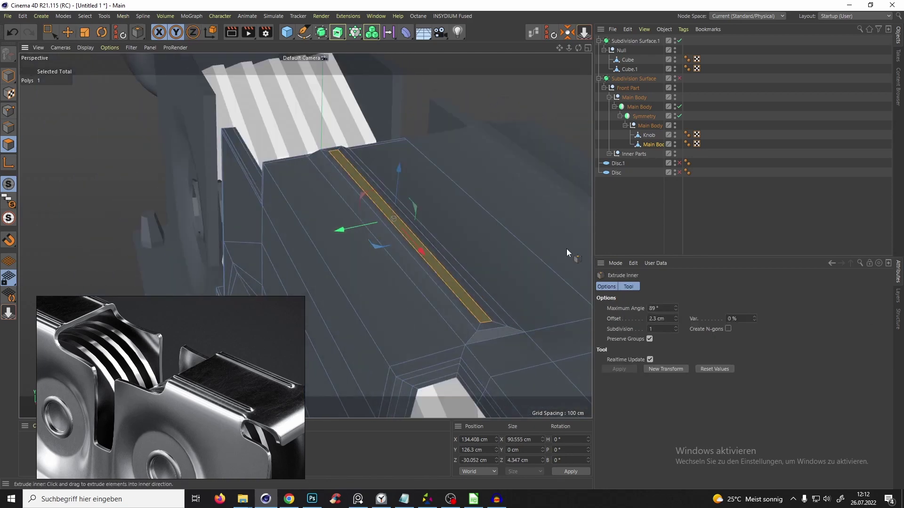
key("q")
left_click(630, 236)
scroll(452, 256, "down", 5)
left_click_drag(452, 255, 527, 202, "alt")
scroll(480, 248, "up", 3)
scroll(469, 236, "up", 3)
key("ctrl+z")
key("ctrl+z")
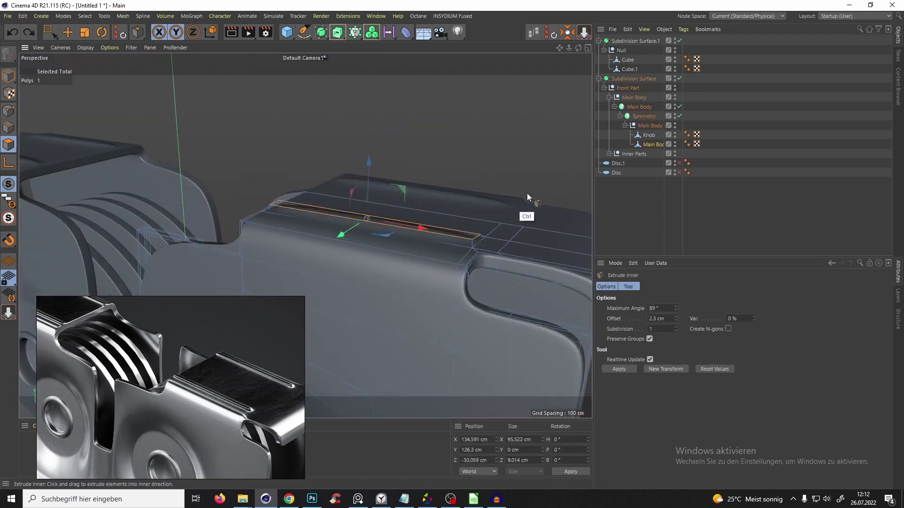
- Deselect the ridge and examine the connection between handle and sharpening head on the model and in the reference images
scroll(462, 231, "down", 5)
left_click_drag(459, 233, 346, 278, "alt")
left_click(621, 227)
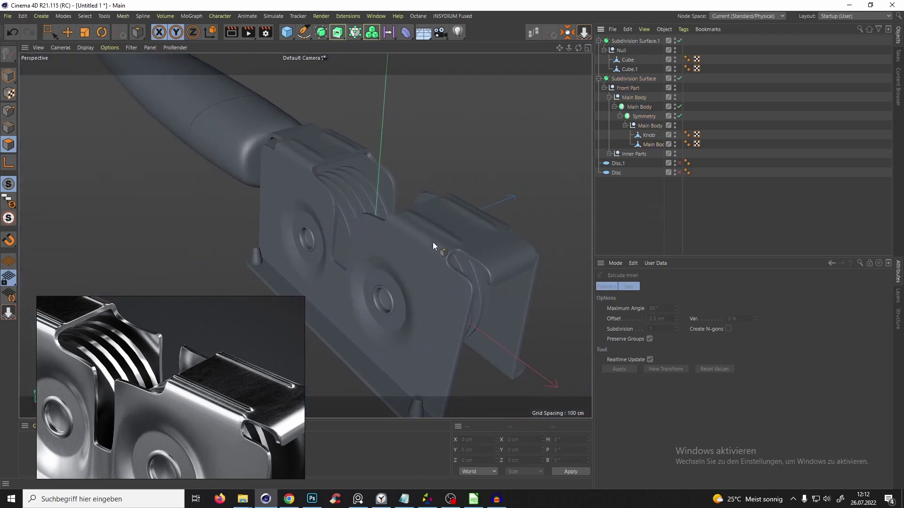
left_click_drag(433, 242, 466, 250, "alt")
scroll(512, 191, "down", 3)
scroll(437, 226, "up", 3)
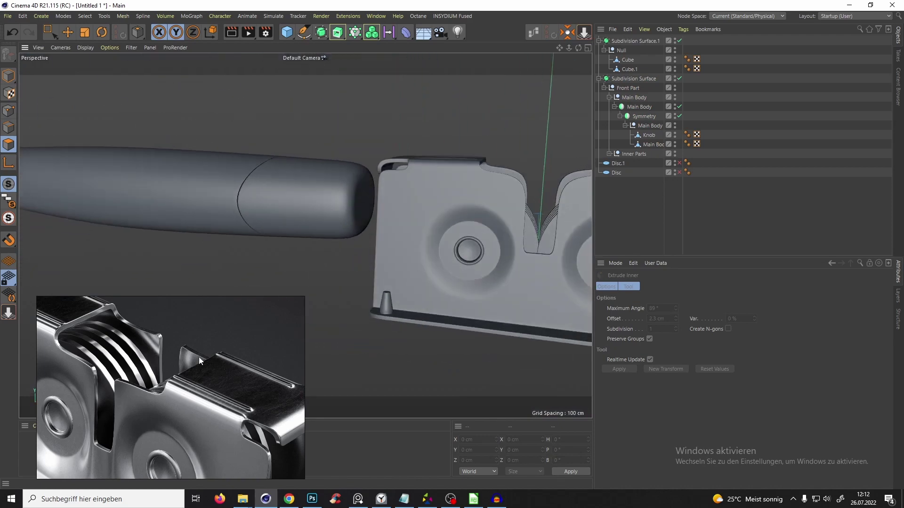
scroll(165, 387, "down", 3)
middle_click_drag(146, 389, 278, 399)
scroll(167, 366, "up", 3)
scroll(167, 366, "up", 2)
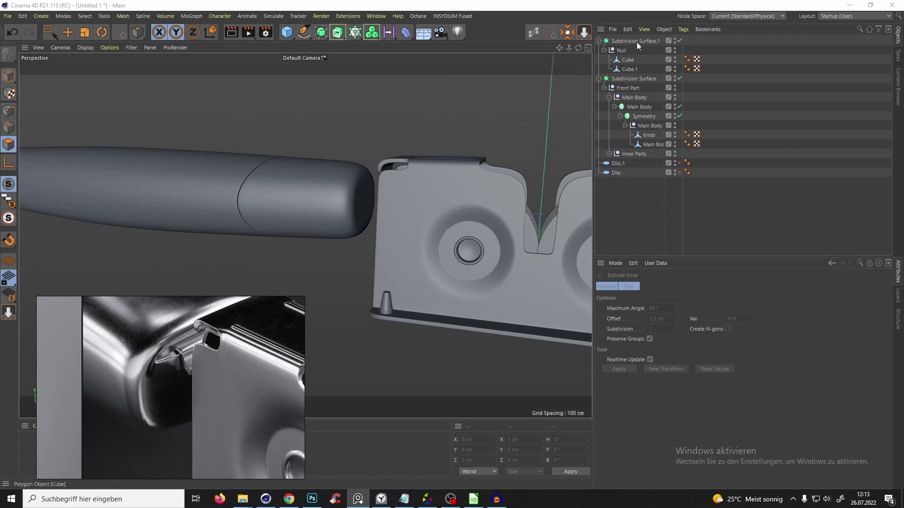
- Isolate the collar object Cube.1 in the viewport and disable Subdivision Surface.1 to expose its head-side end cap
left_click(628, 60)
left_click(635, 69)
key("alt+s")
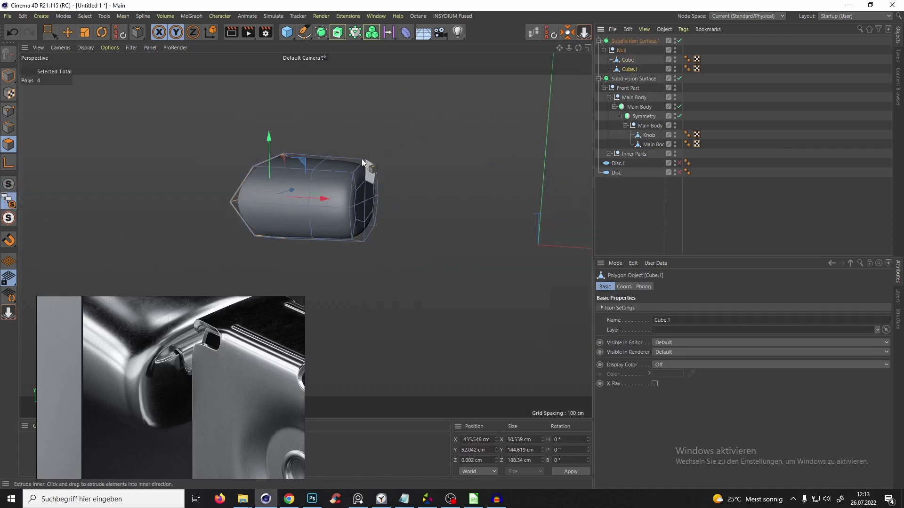
left_click_drag(362, 159, 395, 176, "alt")
key("q")
scroll(381, 175, "up", 3)
scroll(367, 177, "up", 3)
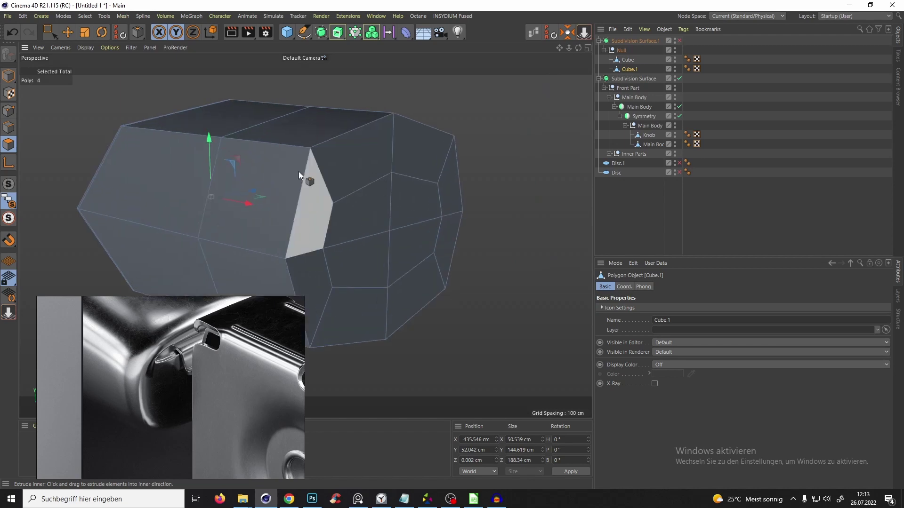
- Select the eight inner edges of Cube.1's head-side end cap and slide a cloned edge loop with an offset of -8 cm
left_click(8, 128)
key("e")
left_click(363, 188)
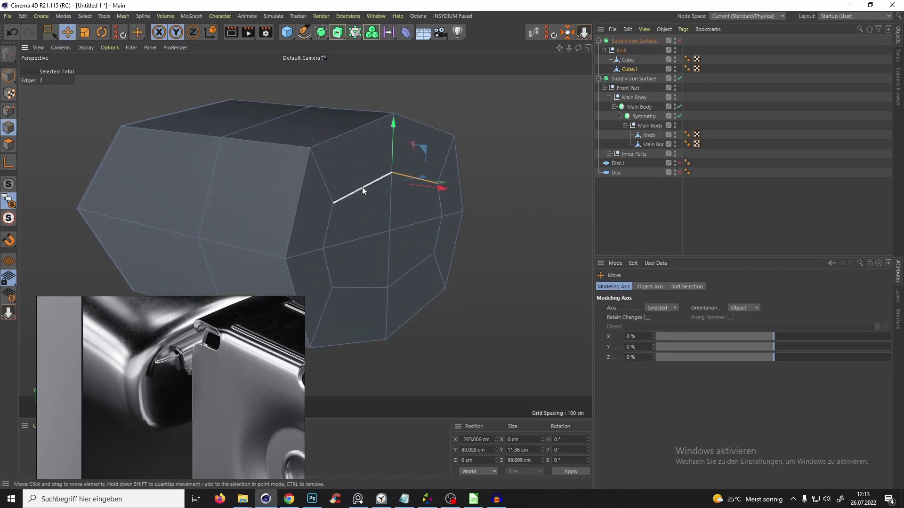
left_click(328, 235, "shift")
left_click(331, 277, "shift")
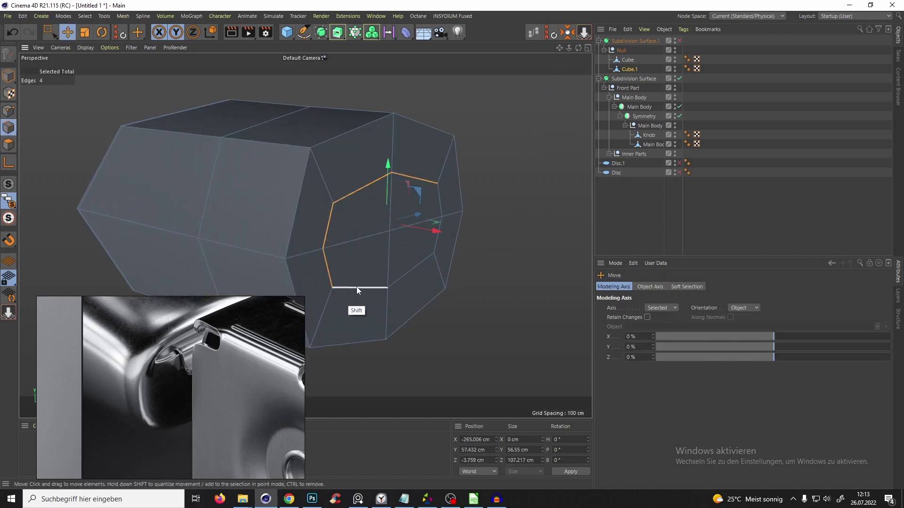
left_click(358, 287, "shift")
left_click(412, 271, "shift")
left_click(443, 227, "shift")
left_click(442, 201, "shift")
key("m")
key("o")
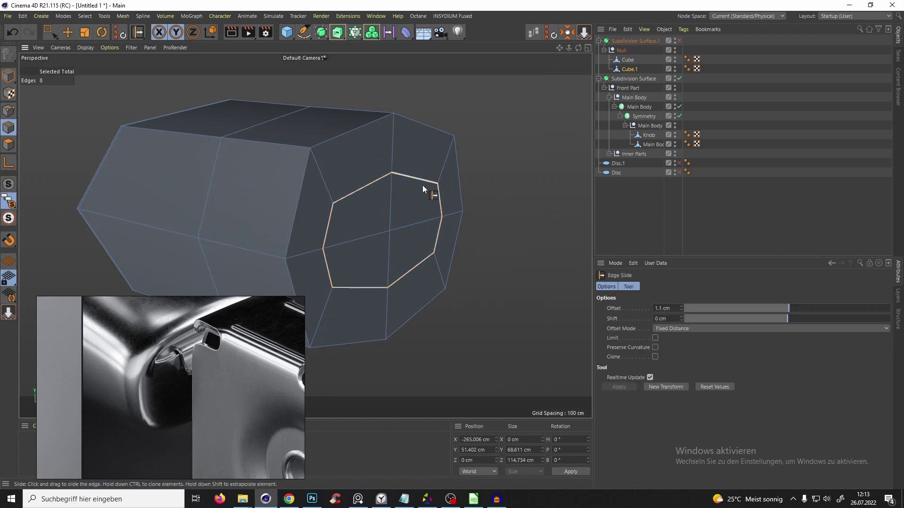
mouse_move(438, 182)
left_mouse_down("ctrl")
mouse_move(472, 168)
mouse_move(411, 205)
left_mouse_up("ctrl")
mouse_move(375, 172)
left_mouse_down("alt")
mouse_move(329, 163)
mouse_move(370, 175)
left_mouse_up("alt")
- Split the two upper polygons of the narrow ring on the collar's end cap into a separate object
left_click(9, 144)
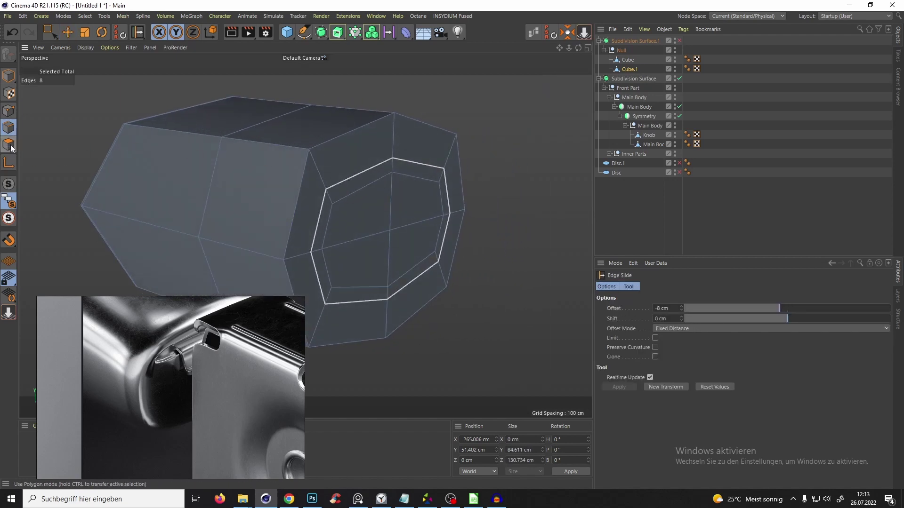
key("e")
left_click(372, 178)
left_click(414, 174, "shift")
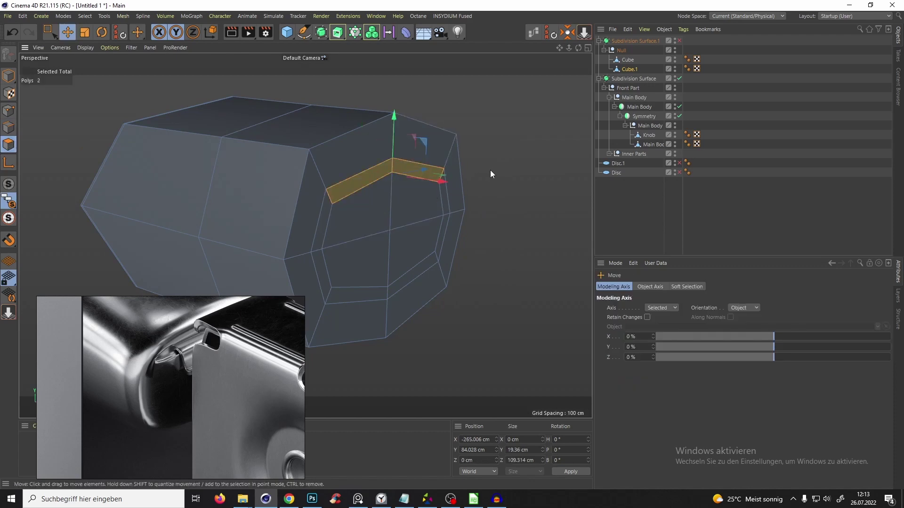
left_click(492, 206)
left_click(390, 172)
left_click(411, 171, "shift")
right_click(485, 163)
left_click(501, 414)
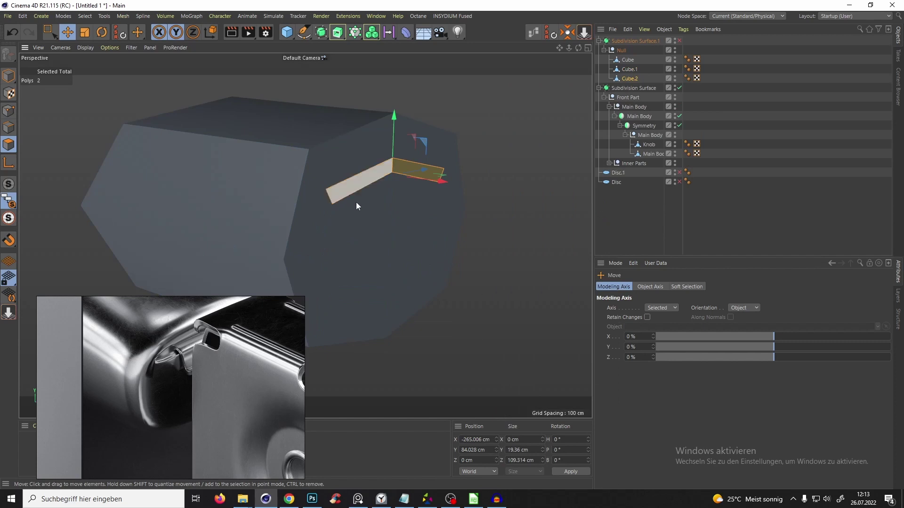
- Extrude the two separated strip polygons about 17 cm from the collar toward the sharpening head
left_click_drag(408, 197, 369, 231, "alt")
key("d")
left_click_drag(372, 231, 399, 214)
- Try extruding the bracket down to the head and up behind its side plate, and undo these extrusions
key("e")
left_click_drag(363, 162, 411, 249)
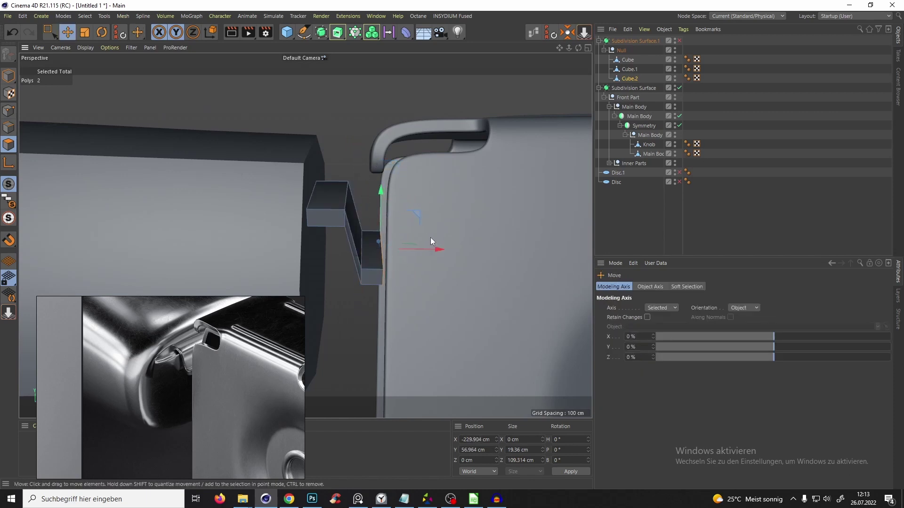
middle_click_drag(430, 237, 419, 250, "alt")
left_click_drag(404, 227, 431, 140, "ctrl")
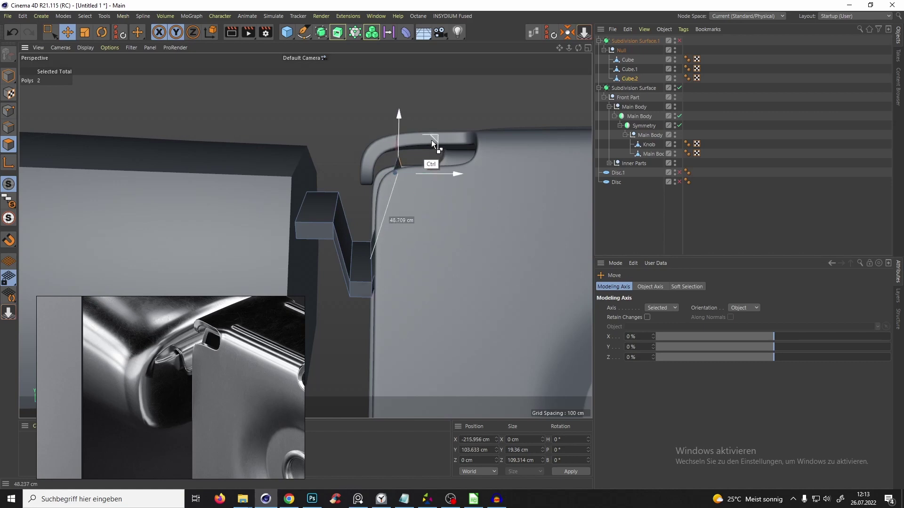
left_click_drag(438, 177, 359, 198)
right_click_drag(358, 198, 376, 175, "alt")
key("q")
left_click_drag(349, 235, 332, 249, "alt")
right_click_drag(349, 229, 362, 222, "alt")
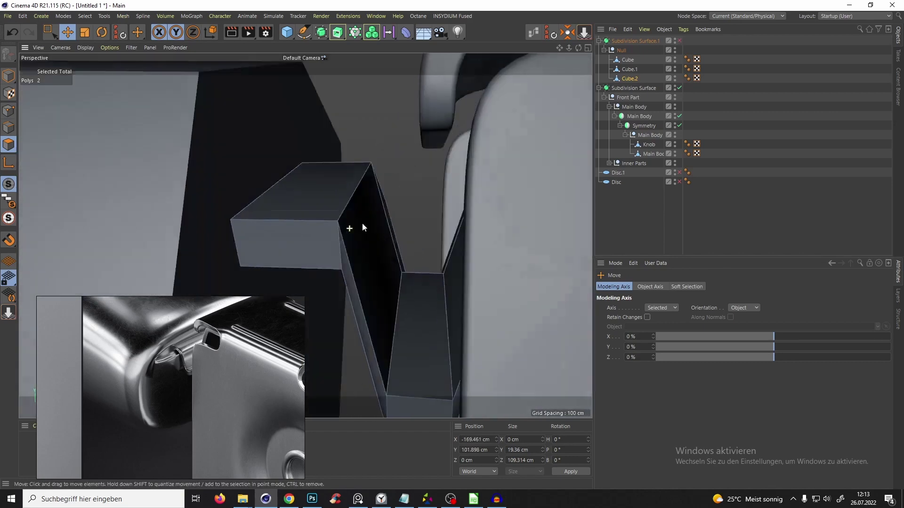
left_click_drag(362, 222, 384, 241, "alt")
key("ctrl+z")
key("ctrl+z")
key("ctrl+z")
key("ctrl+z")
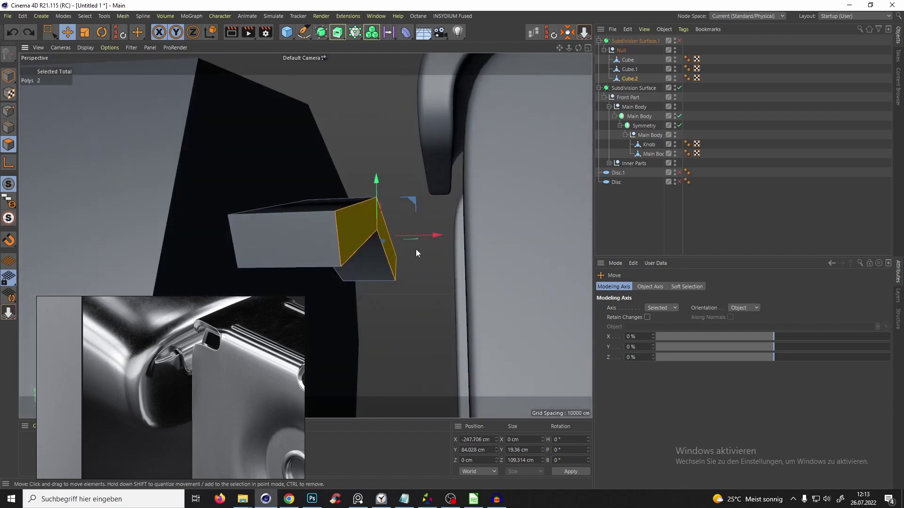
- Rotate the bracket's two head-side end polygons so that the end face is tilted
key("d")
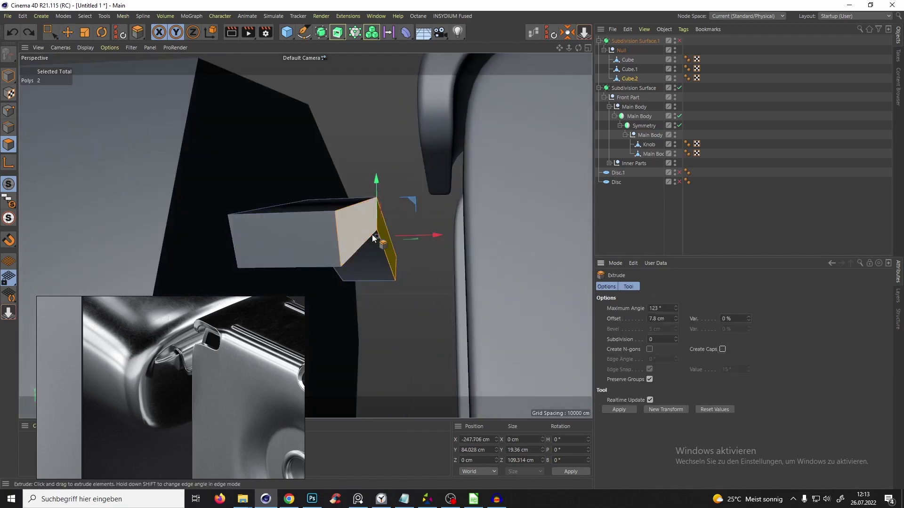
key("r")
mouse_move(392, 207)
left_mouse_down("alt")
mouse_move(401, 208)
mouse_move(382, 213)
mouse_move(379, 228)
mouse_move(384, 223)
left_mouse_up("alt")
key("e")
key("r")
key("e")
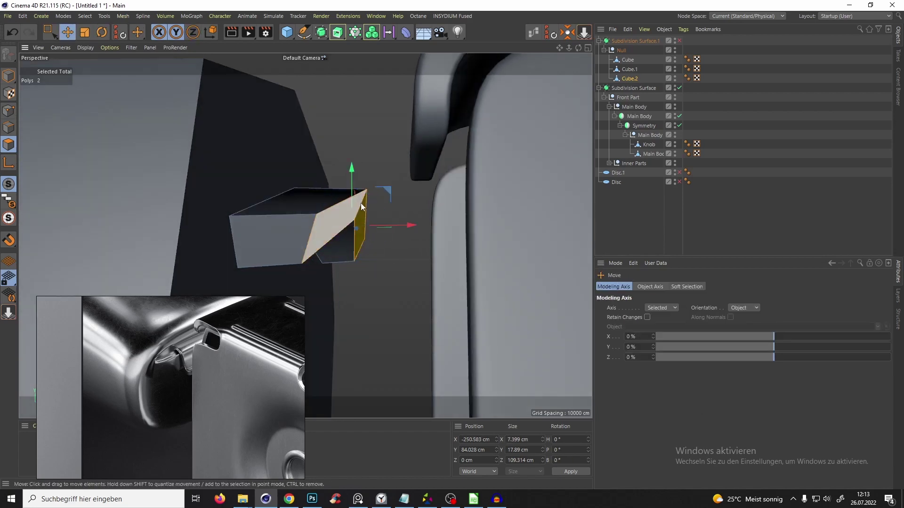
- Extrude the tilted end polygons, pull them down toward the head to about Y 59.5 cm, and adjust the angle of the end face
key("d")
left_click_drag(443, 278, 494, 300)
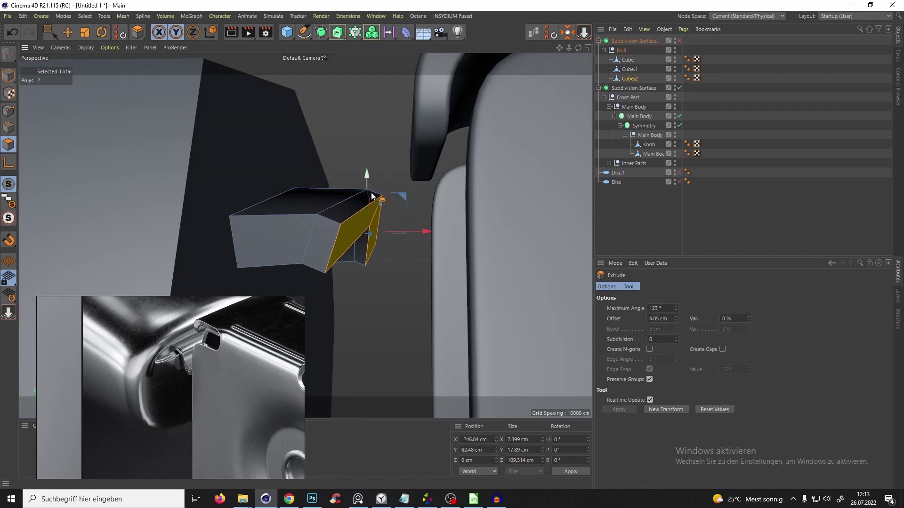
key("e")
left_click_drag(369, 191, 376, 292)
left_click_drag(376, 291, 386, 272, "alt")
key("t")
key("r")
key("e")
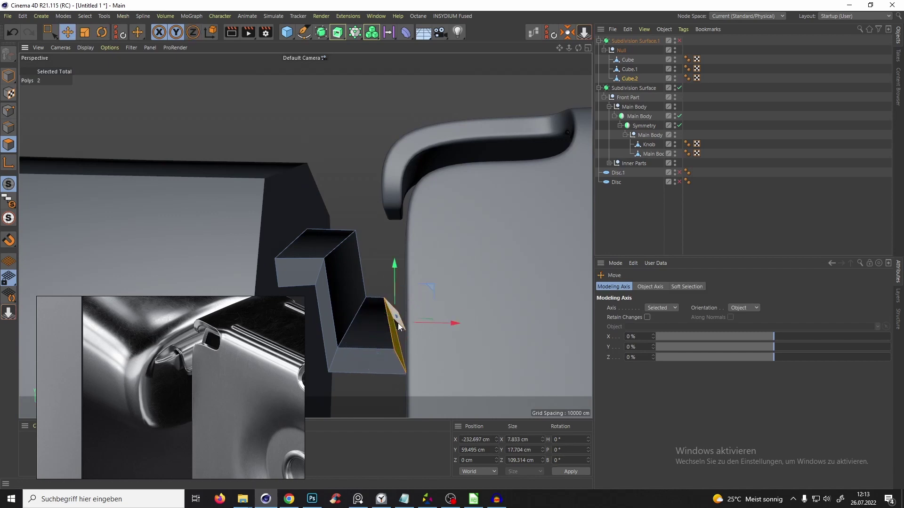
- Extrude the bracket's end polygons up inside the sharpening head to about Y 99 cm, and re-enable the subdivision smoothing
left_click_drag(426, 322, 407, 251, "ctrl")
key("q")
scroll(437, 247, "down", 5)
left_click(685, 225)
scroll(384, 276, "down", 4)
scroll(406, 251, "up", 3)
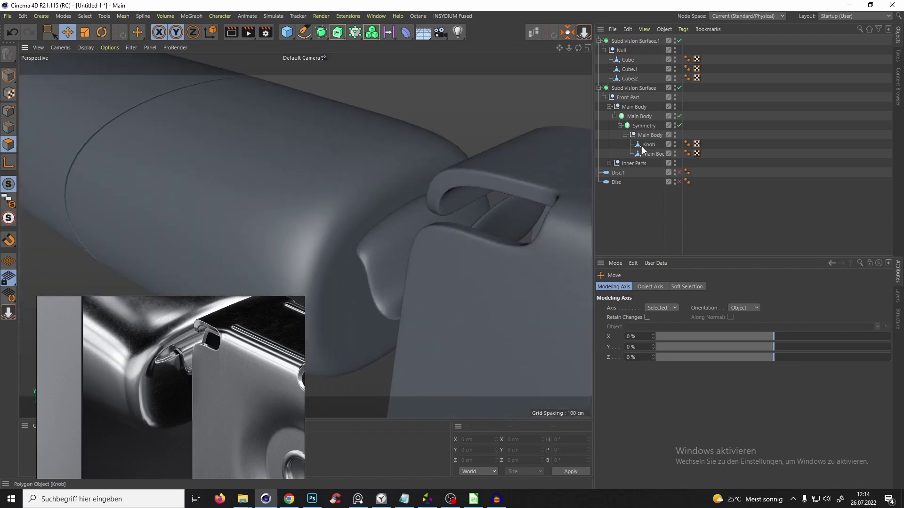
- Add loop cuts close to both side edges of Cube.2, the first at about 95%, to sharpen the smoothed bracket
left_click(629, 79)
key("q")
scroll(377, 231, "up", 2)
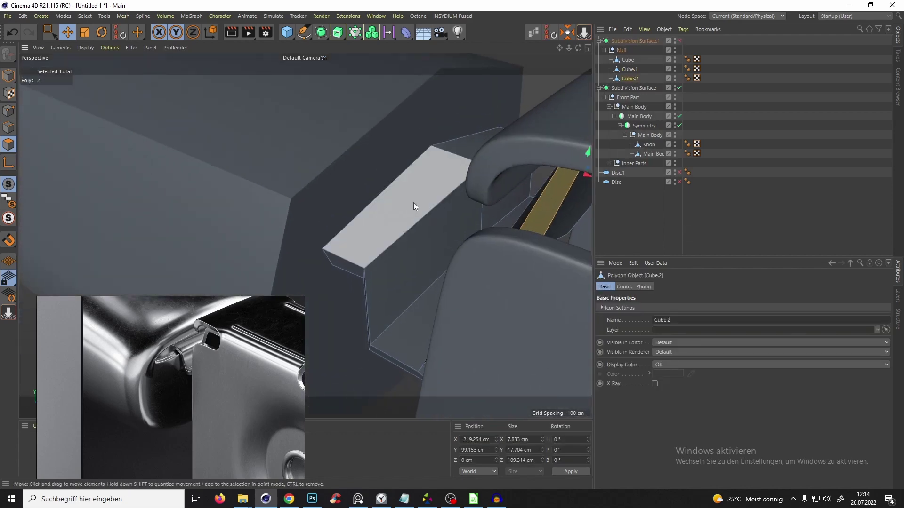
key("k")
key("l")
left_click(383, 228)
left_click_drag(383, 228, 379, 272, "alt")
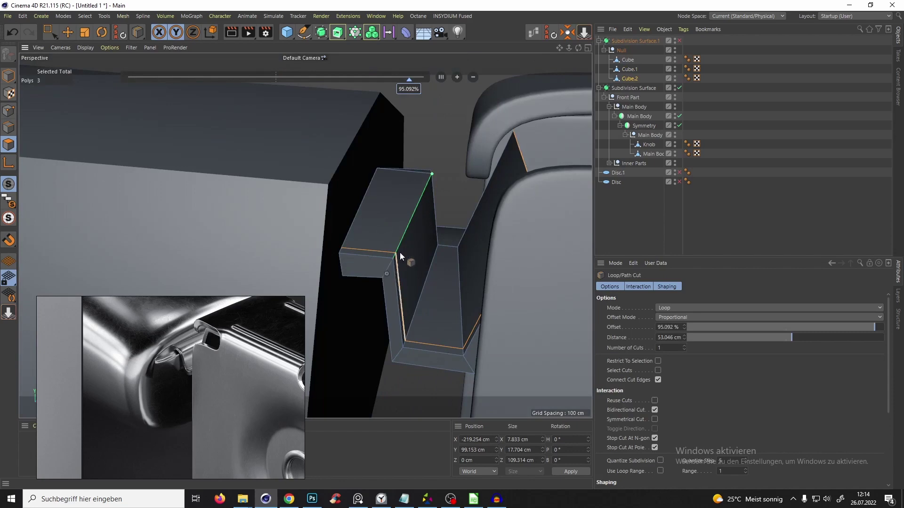
left_click_drag(419, 193, 400, 241, "alt")
left_click(489, 238)
key("q")
left_click(669, 219)
scroll(450, 202, "down", 5)
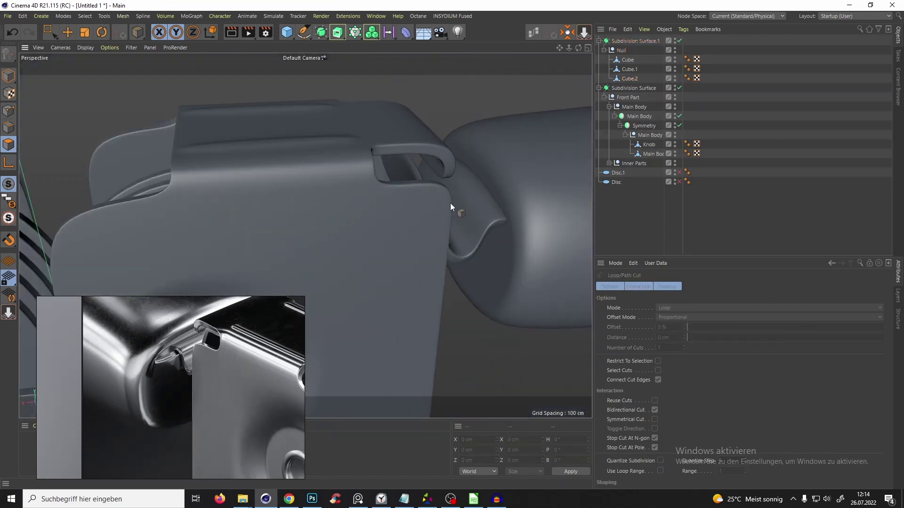
- Extrude the two strip polygons on Cube.1's end cap about 32 cm inward to form a recess for the bracket
left_click_drag(450, 202, 572, 143, "alt")
left_click_drag(493, 168, 417, 237, "alt")
left_click(631, 71)
scroll(487, 219, "up", 5)
key("q")
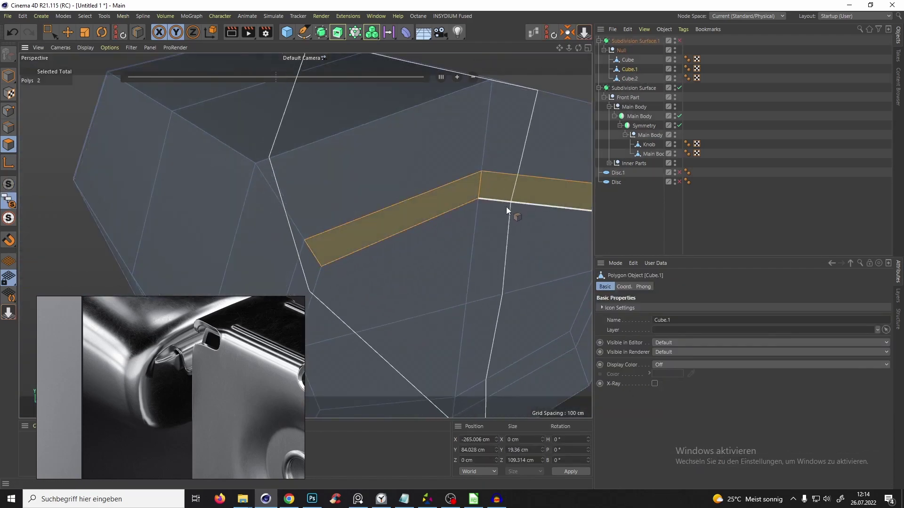
scroll(408, 196, "down", 2)
mouse_move(408, 196)
left_mouse_down("alt")
mouse_move(386, 188)
mouse_move(422, 167)
mouse_move(474, 177)
mouse_move(464, 228)
mouse_move(465, 221)
mouse_move(396, 210)
left_mouse_up("alt")
key("d")
key("q")
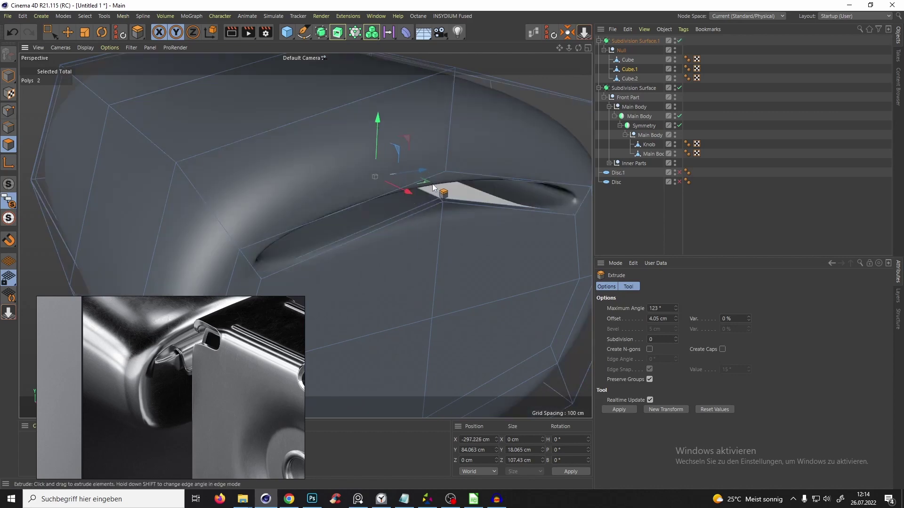
left_click_drag(432, 184, 556, 177, "alt")
left_click_drag(408, 214, 595, 186, "alt")
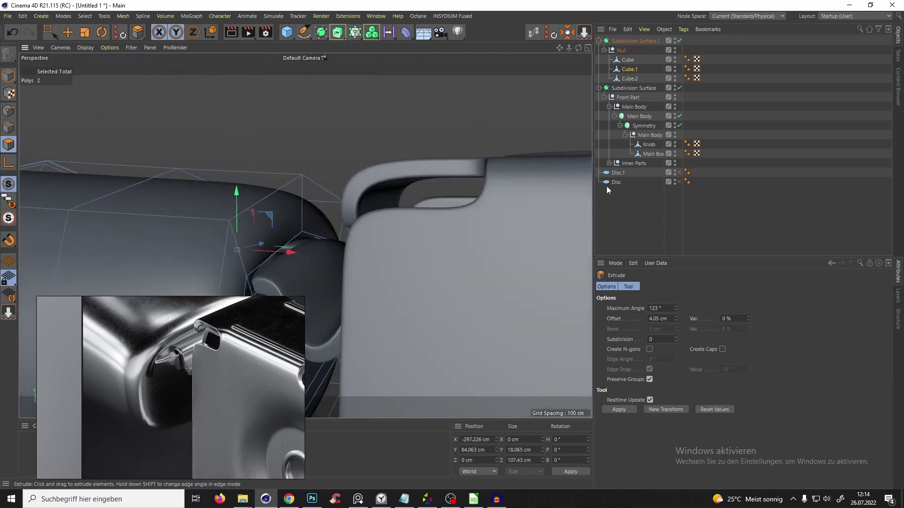
left_click(613, 205)
- Isolate bracket Cube.2 and move its collar-side end polygons about 7.5 cm toward the handle, into the recess
middle_click_drag(285, 241, 376, 214, "alt")
scroll(376, 214, "down", 3)
left_click(628, 60)
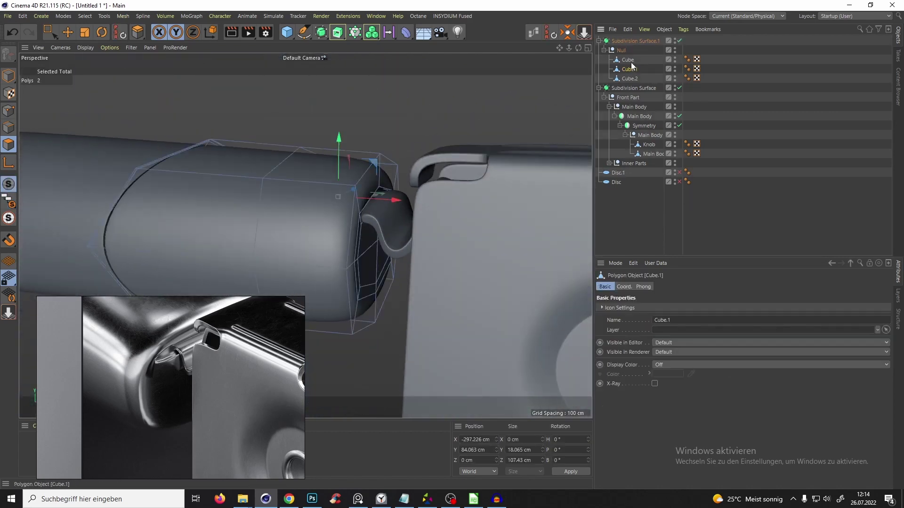
left_click(624, 78)
scroll(367, 202, "up", 5)
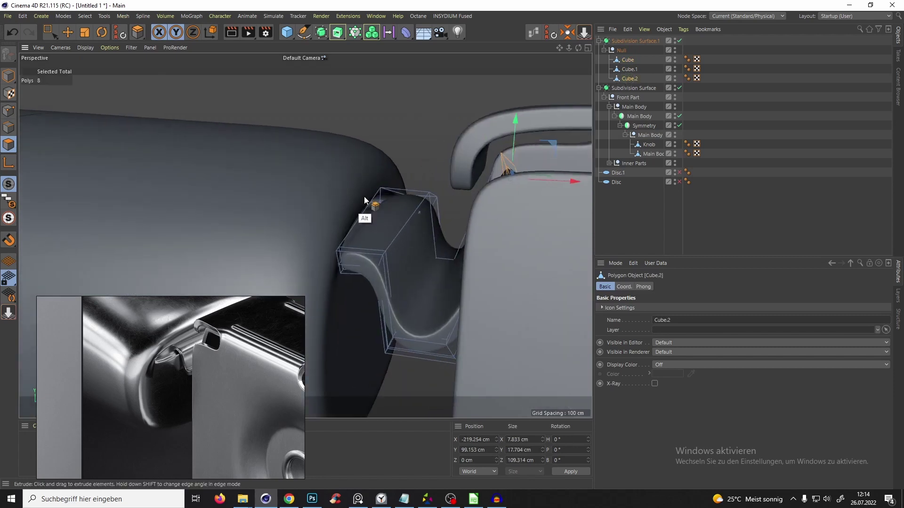
key("alt+s")
left_click_drag(365, 201, 381, 211, "alt")
key("space")
left_click_drag(312, 177, 354, 258)
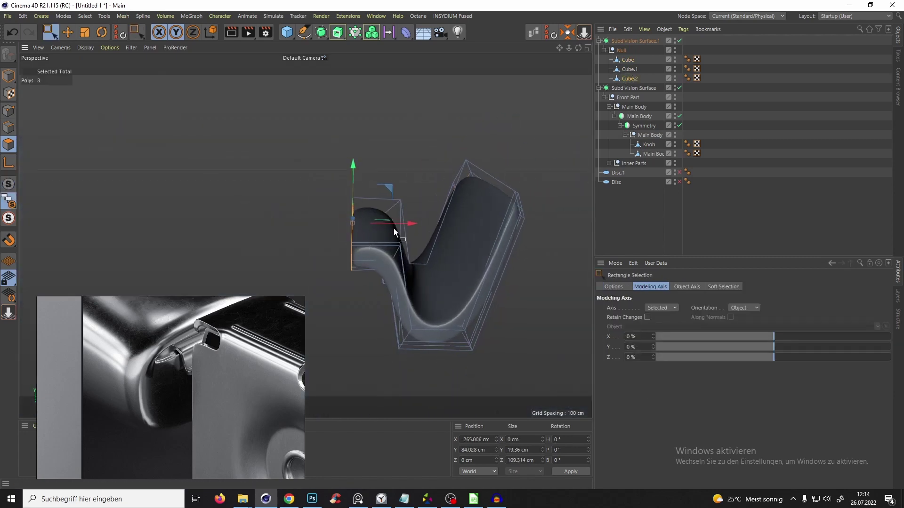
left_click_drag(393, 227, 375, 234)
- Add a loop cut across the bracket's collar-side arm close to the bend, and show the whole smoothed model again
key("k")
key("l")
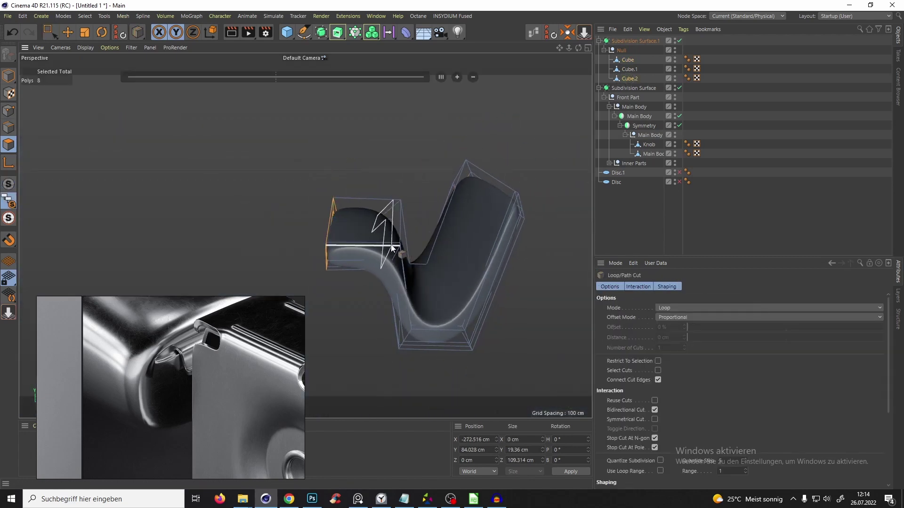
left_click(389, 247)
key("q")
key("alt+s")
left_click_drag(393, 214, 432, 280, "alt")
key("alt+s")
key("q")
key("alt+s")
left_click(635, 207)
- Compare the complete sharpener, from handle to head, with the overview photos among the reference images
scroll(400, 232, "down", 6)
scroll(420, 225, "down", 4)
scroll(467, 258, "down", 5)
left_click(451, 498)
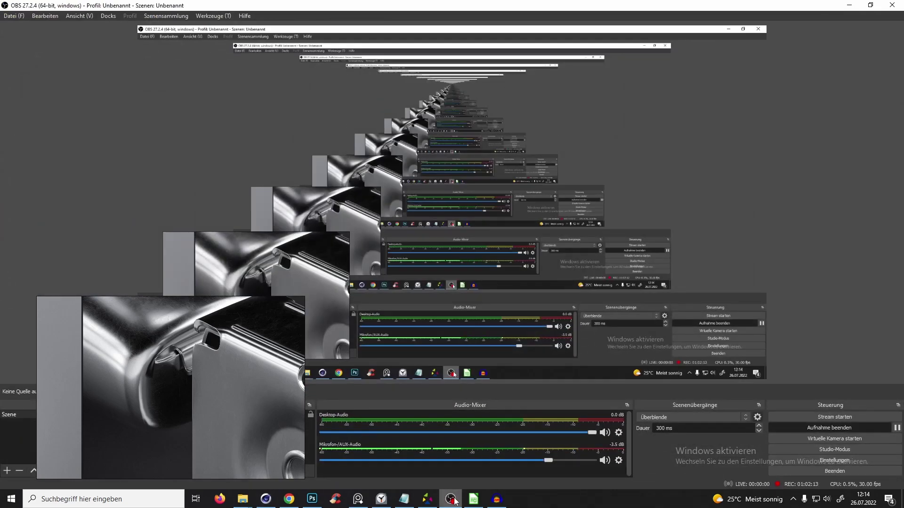
left_click(450, 498)
left_click_drag(440, 258, 414, 258, "alt")
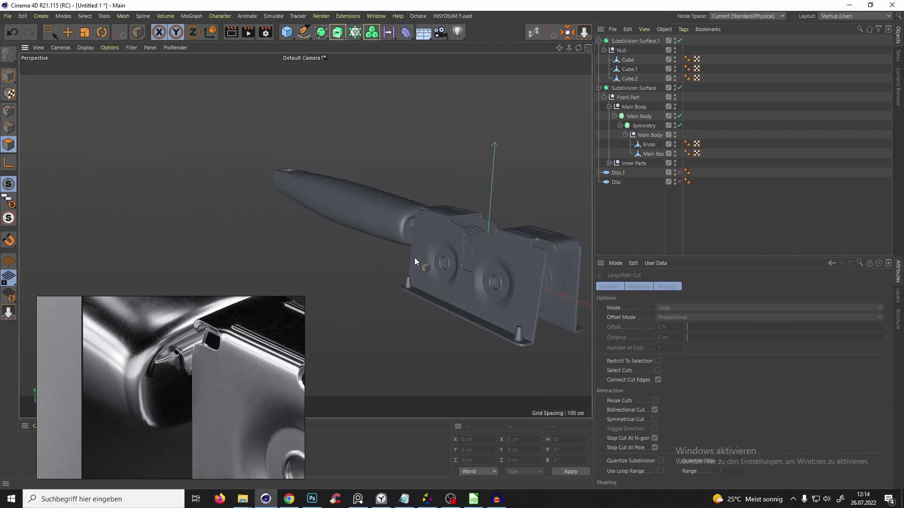
scroll(249, 381, "down", 3)
scroll(248, 380, "down", 2)
scroll(242, 379, "up", 6)
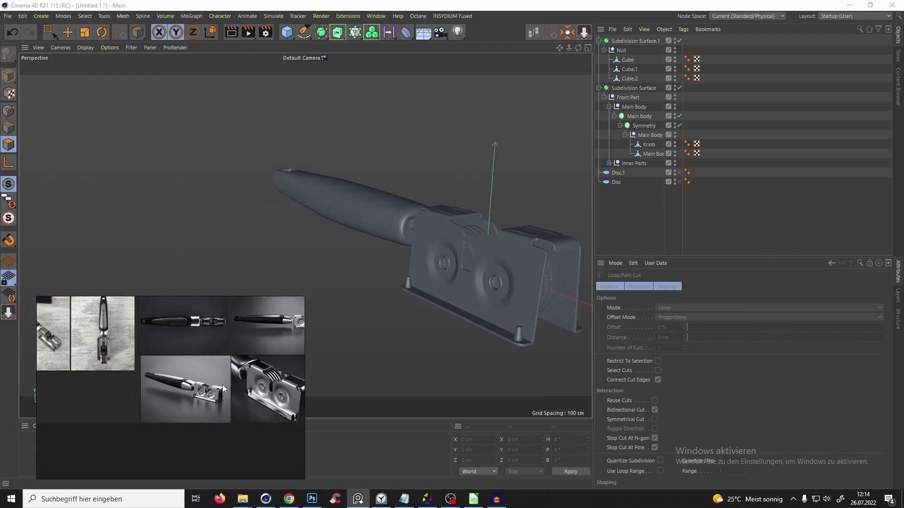
scroll(240, 376, "down", 2)
scroll(196, 378, "up", 1)
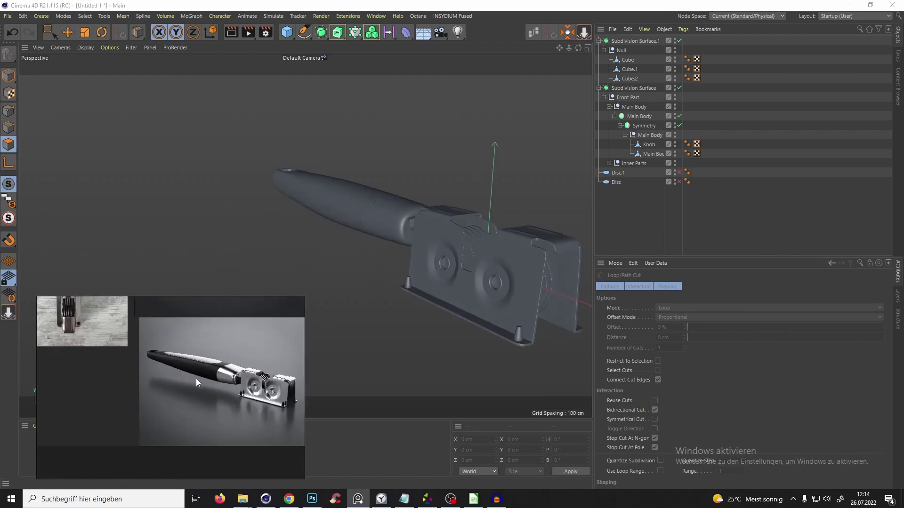
middle_click_drag(202, 369, 150, 376)
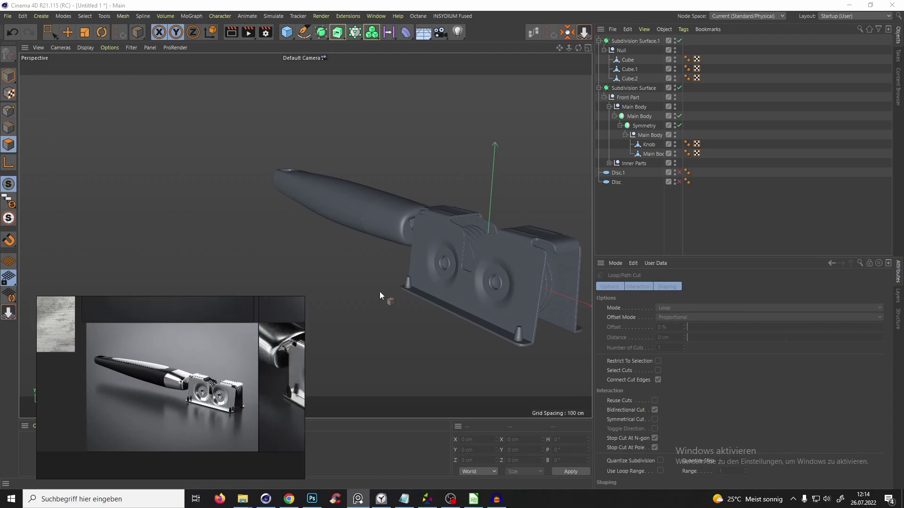
left_click_drag(440, 235, 467, 252, "alt")
right_click_drag(467, 253, 312, 258, "alt")
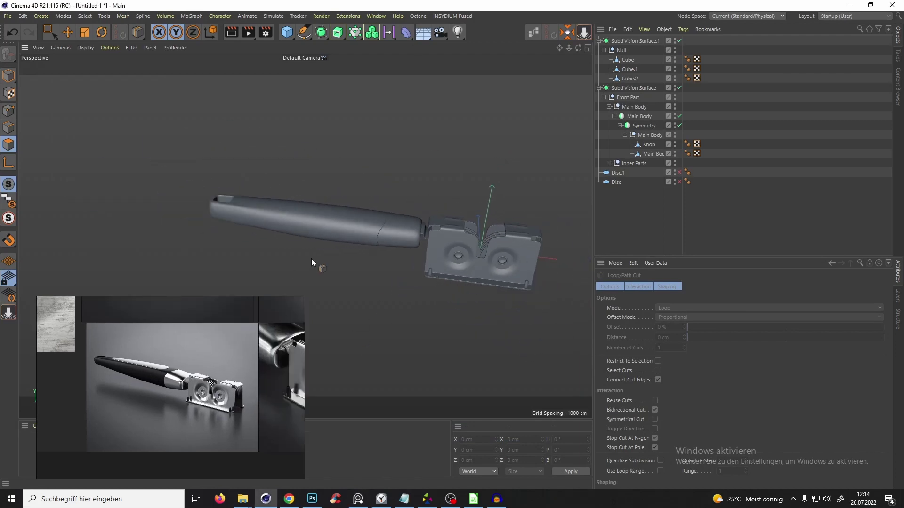
scroll(154, 354, "down", 2)
scroll(124, 370, "up", 1)
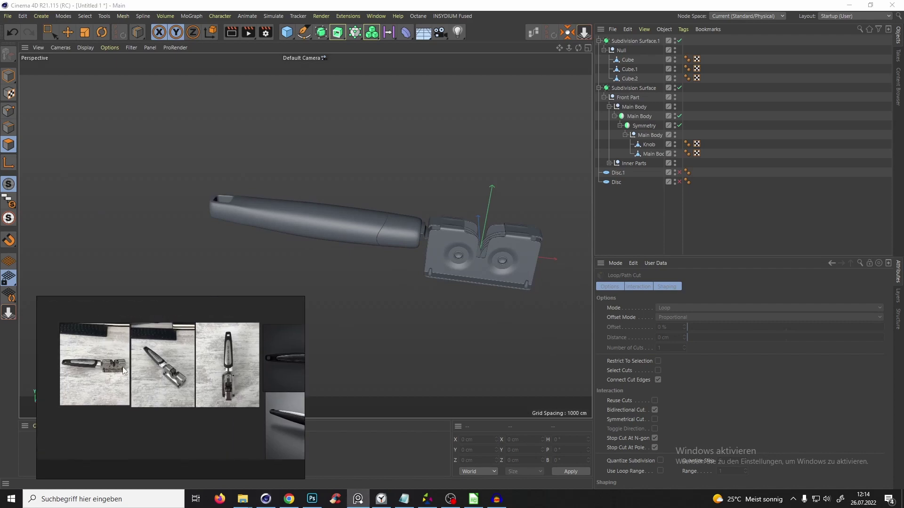
scroll(123, 370, "up", 5)
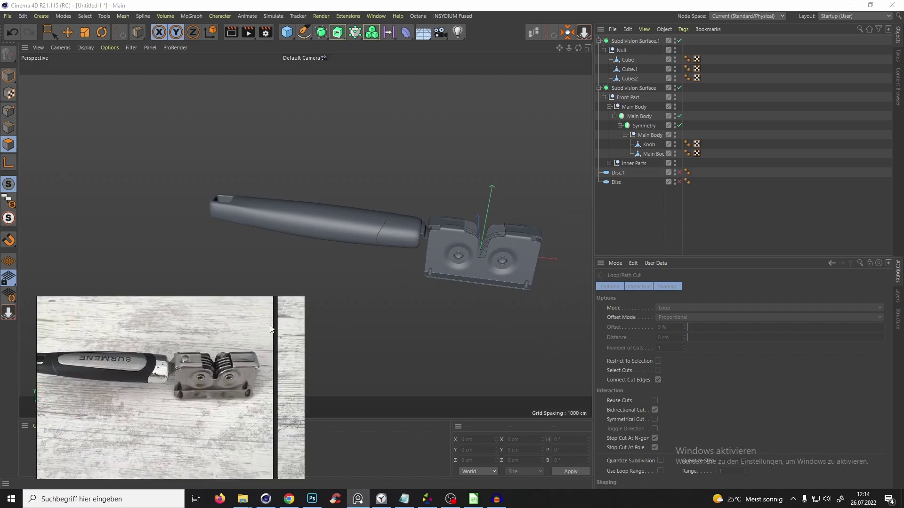
- Examine the complete knife sharpener model from several sides, including the handle, collar, bracket and sharpening head
left_click(483, 238)
key("e")
left_click_drag(501, 239, 361, 333, "alt")
left_click_drag(448, 243, 532, 262, "alt")
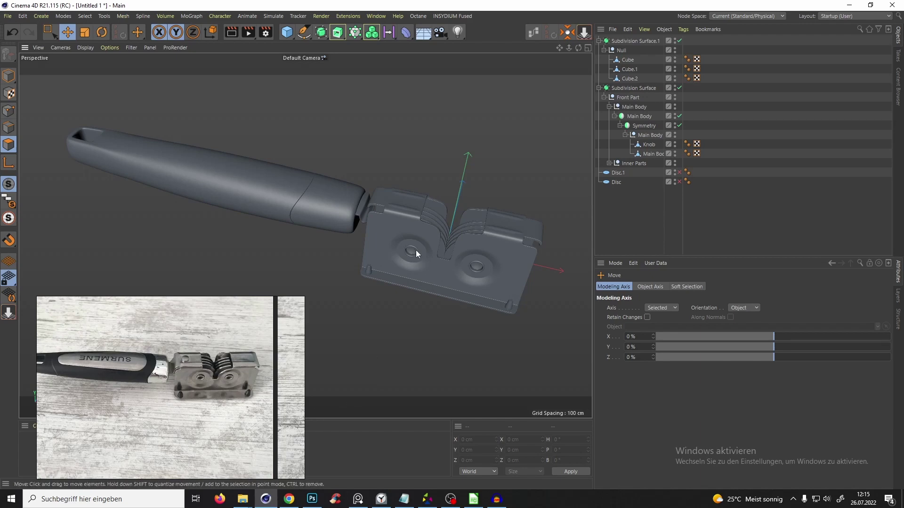
left_click_drag(416, 250, 447, 238, "alt")
scroll(458, 240, "up", 3)
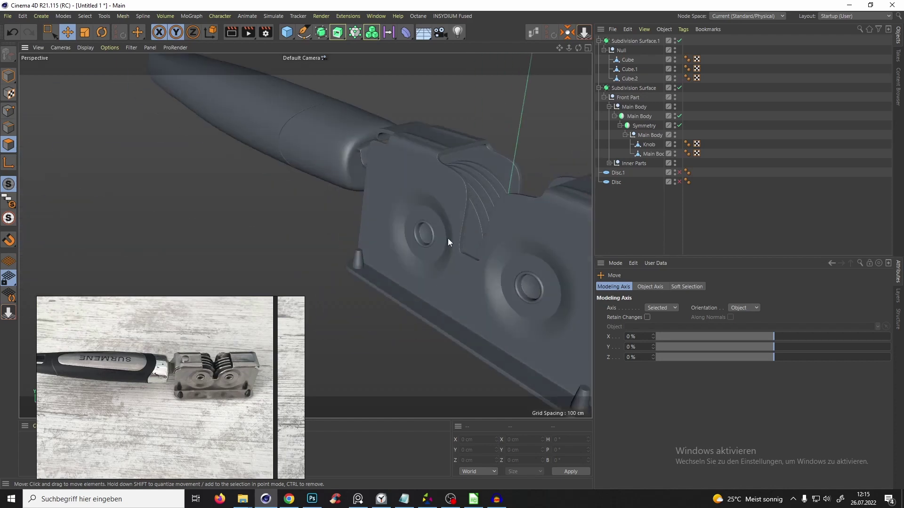
scroll(446, 245, "down", 4)
left_click_drag(437, 268, 473, 212, "alt")
scroll(474, 212, "up", 3)
left_click_drag(386, 255, 476, 212, "alt")
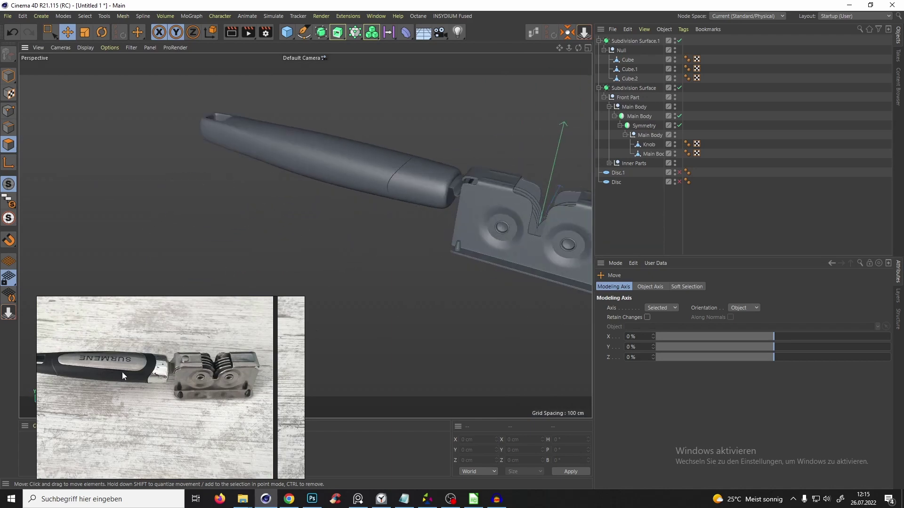
left_click_drag(441, 176, 431, 220, "alt")
right_click_drag(430, 219, 437, 247)
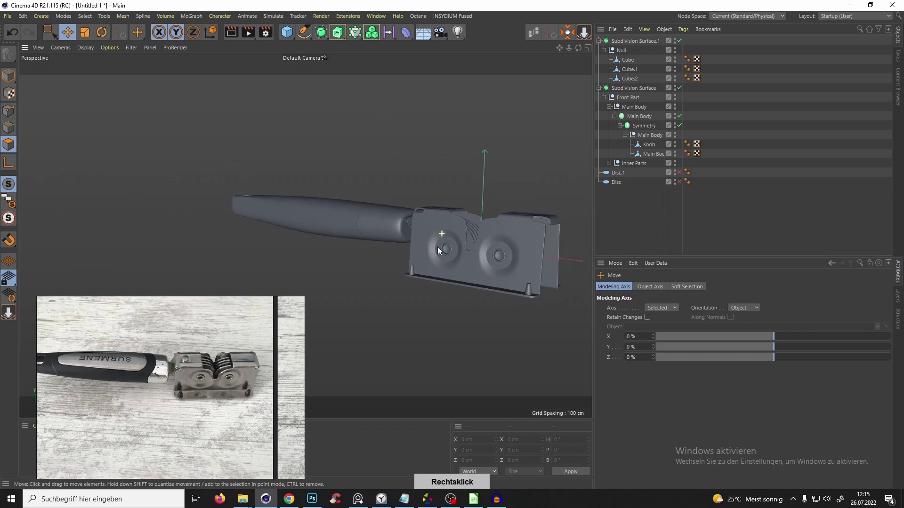
left_click_drag(439, 247, 480, 238, "alt")
left_click_drag(422, 175, 396, 275, "alt")
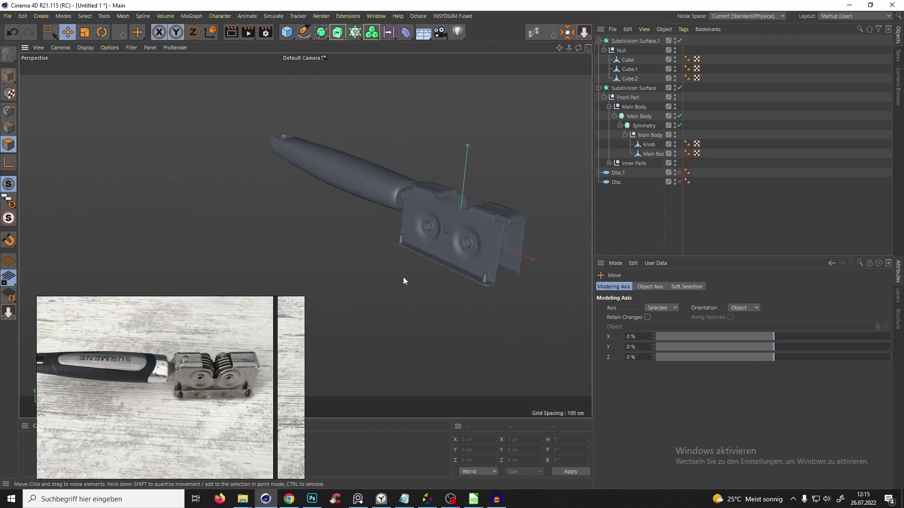